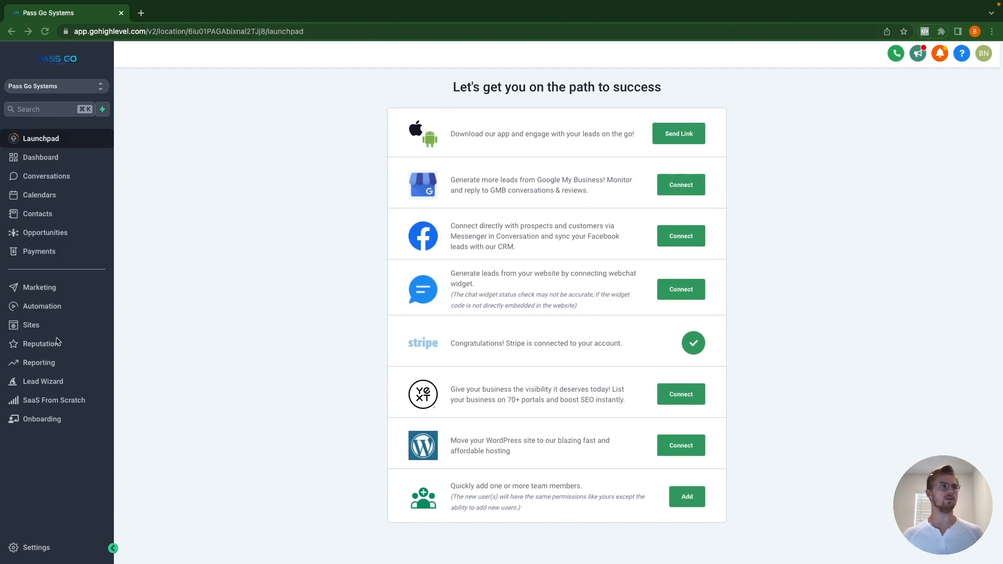
Step: Open Sites > Forms > Builder and create a new blank form (Form 13)
{"action": "left_click", "coordinate": [40, 327]}
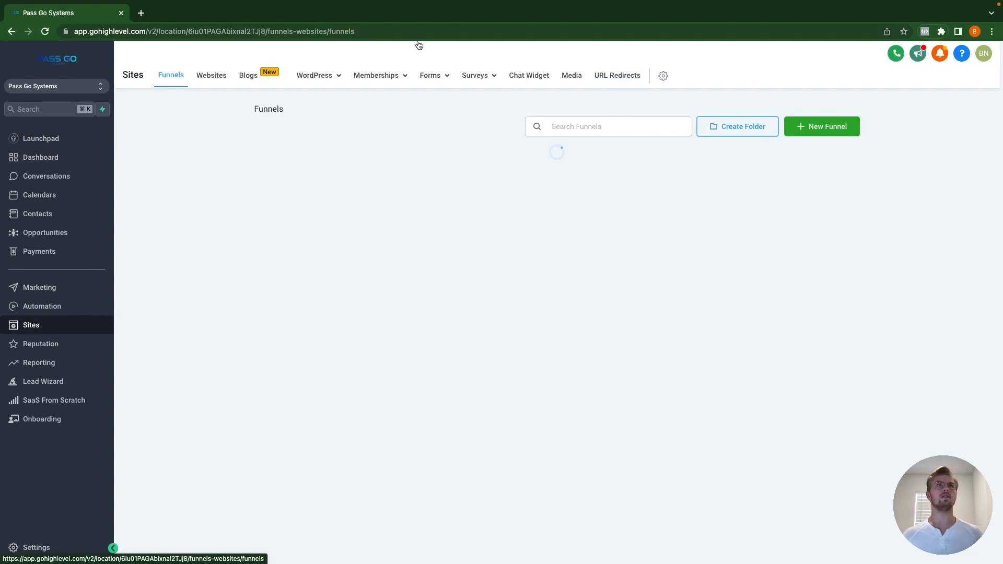
{"action": "mouse_move", "coordinate": [433, 78]}
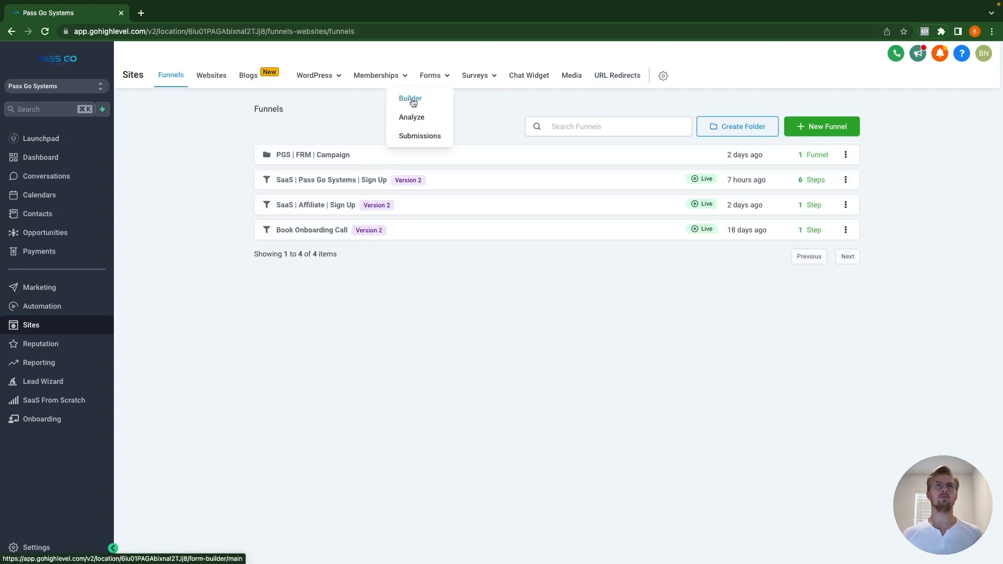
{"action": "left_click", "coordinate": [413, 101]}
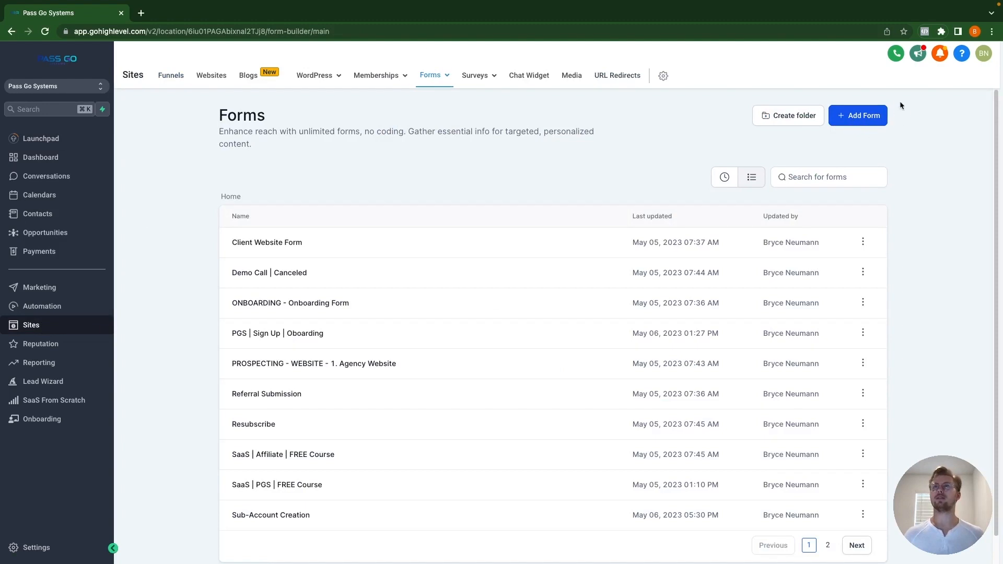
{"action": "left_click", "coordinate": [869, 120]}
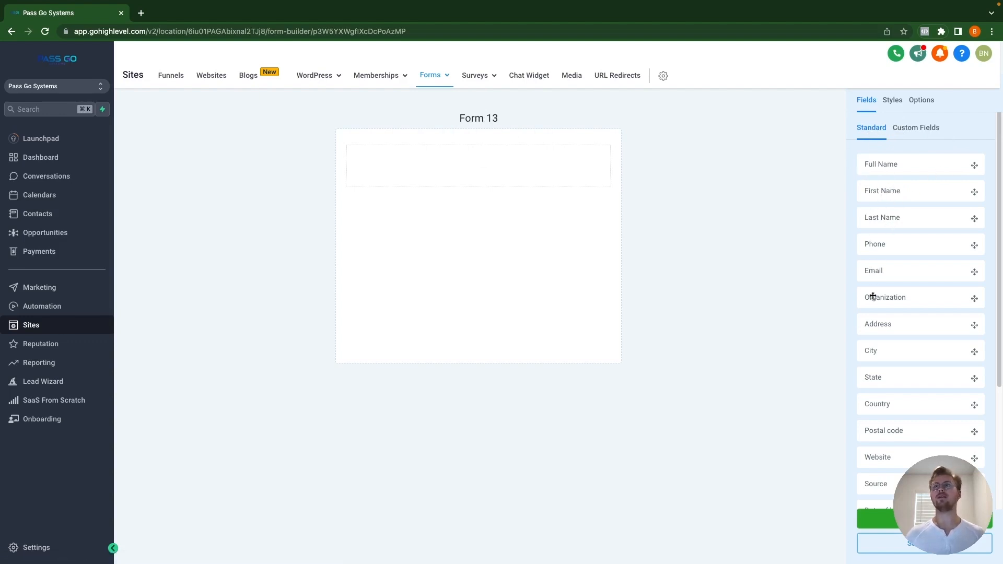
{"action": "scroll", "coordinate": [885, 347], "scroll_direction": "down", "scroll_amount": 1}
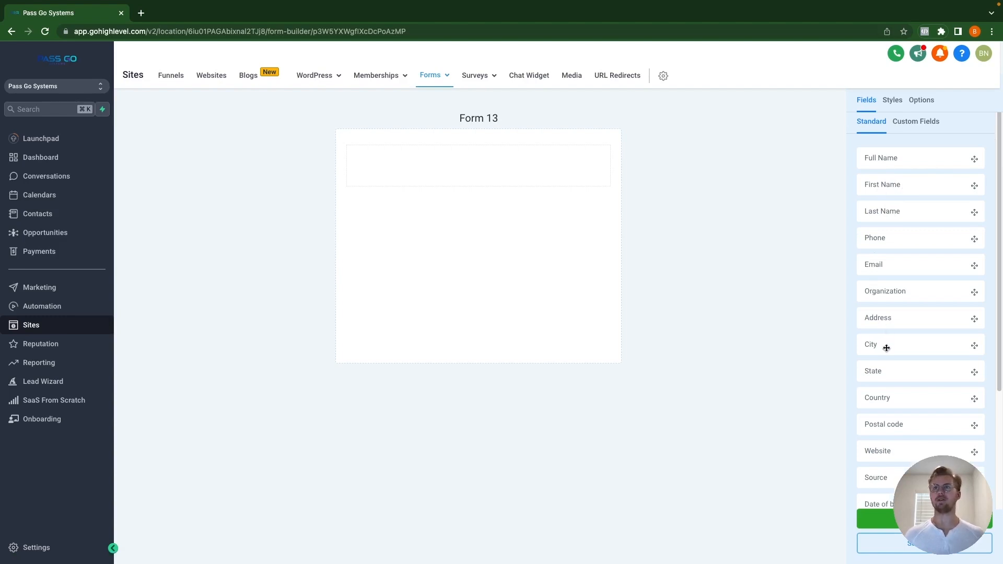
{"action": "scroll", "coordinate": [893, 358], "scroll_direction": "down", "scroll_amount": 1}
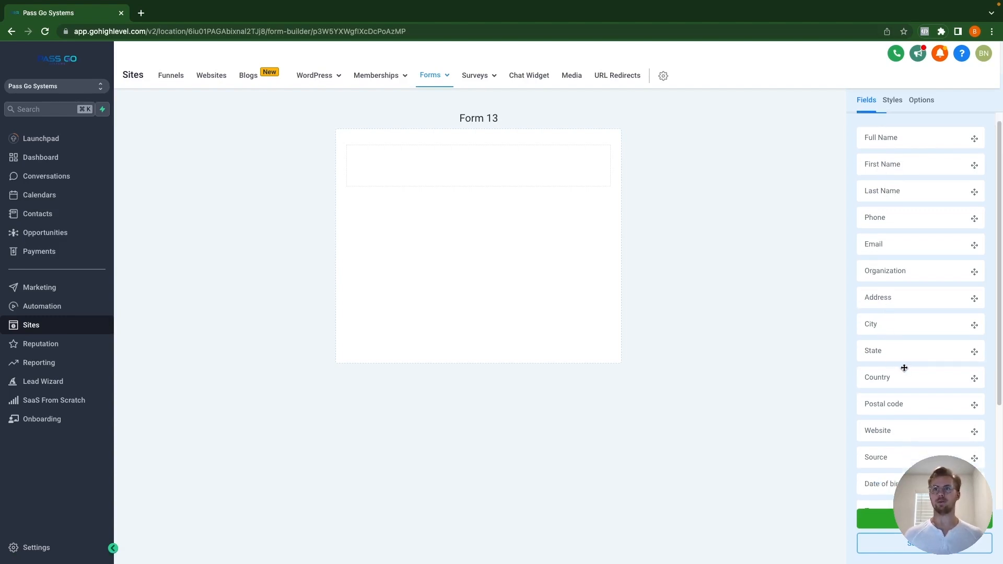
{"action": "scroll", "coordinate": [904, 369], "scroll_direction": "down", "scroll_amount": 3}
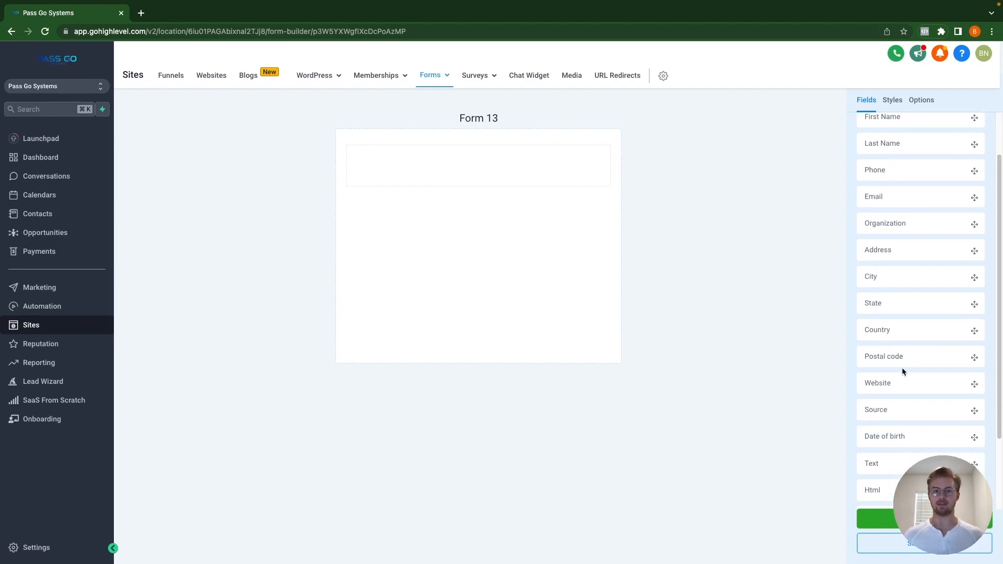
{"action": "scroll", "coordinate": [902, 368], "scroll_direction": "down", "scroll_amount": 3}
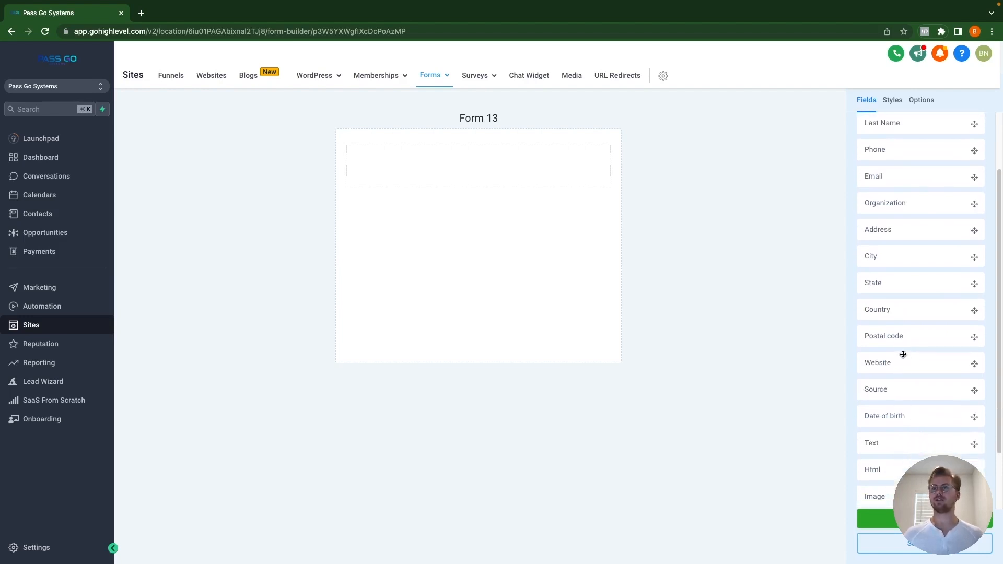
{"action": "scroll", "coordinate": [903, 354], "scroll_direction": "down", "scroll_amount": 3}
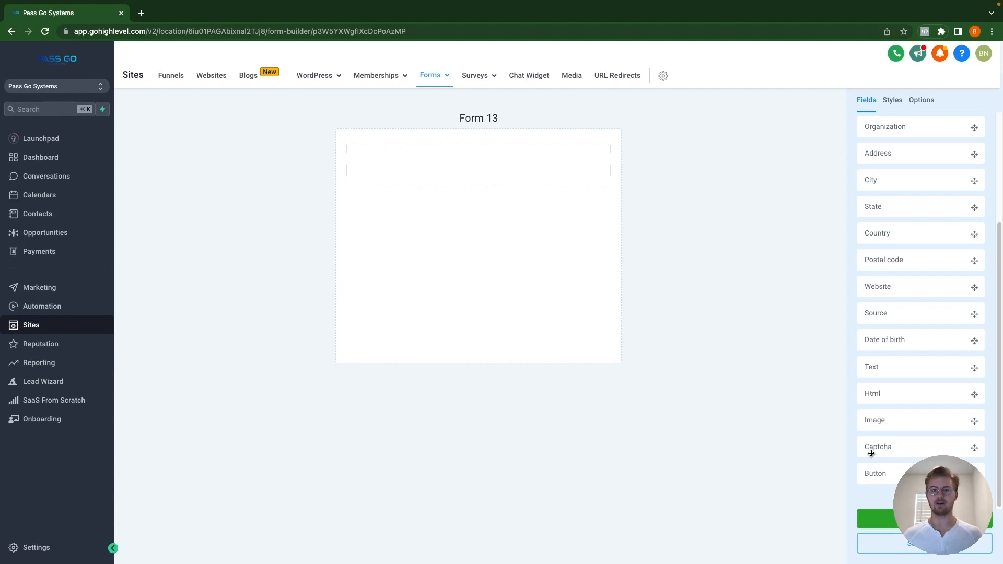
{"action": "scroll", "coordinate": [930, 448], "scroll_direction": "up", "scroll_amount": 3}
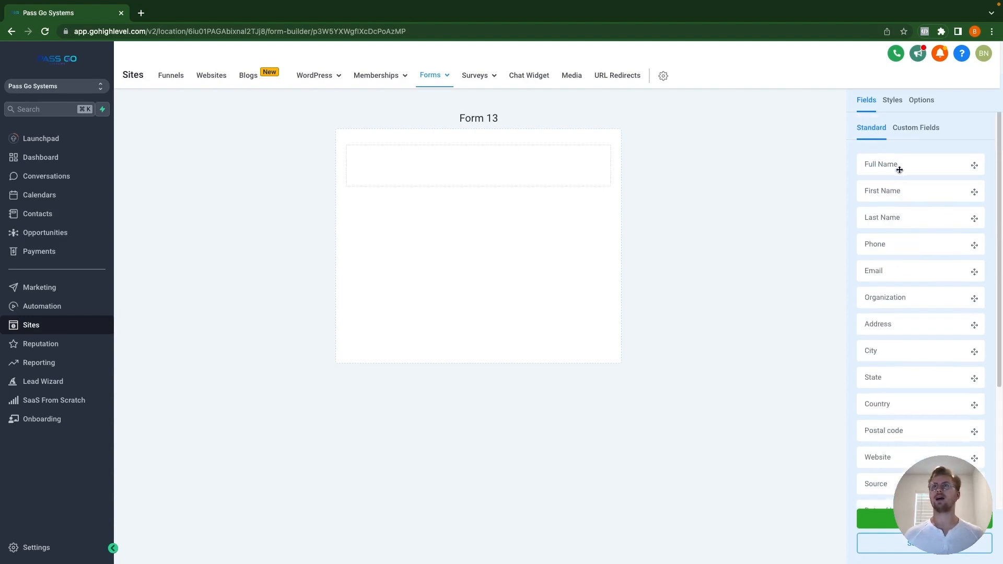
Step: Add First Name and Last Name fields to the empty form and show its Styles settings
{"action": "left_click_drag", "start_coordinate": [903, 195], "coordinate": [432, 177]}
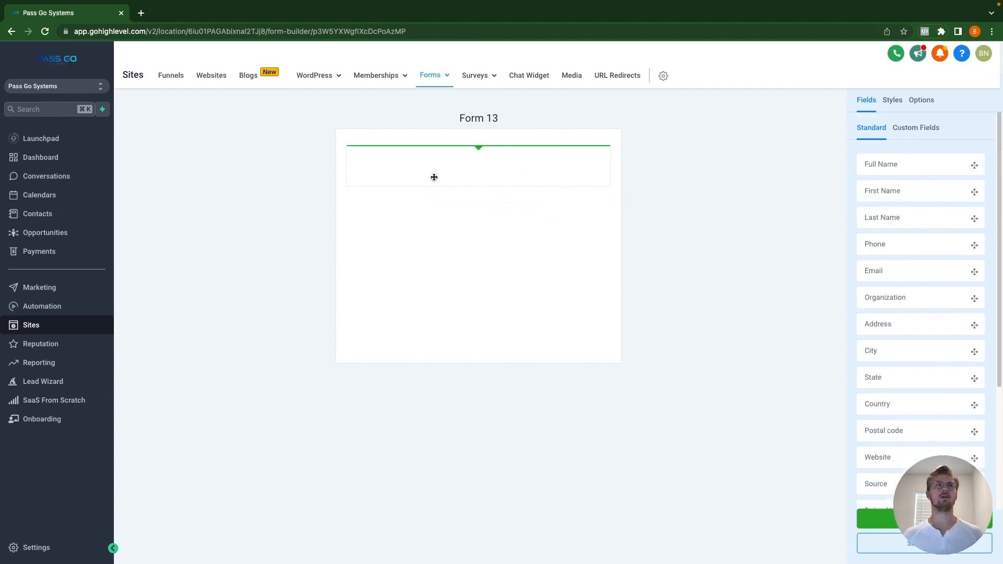
{"action": "left_click_drag", "start_coordinate": [916, 218], "coordinate": [451, 230]}
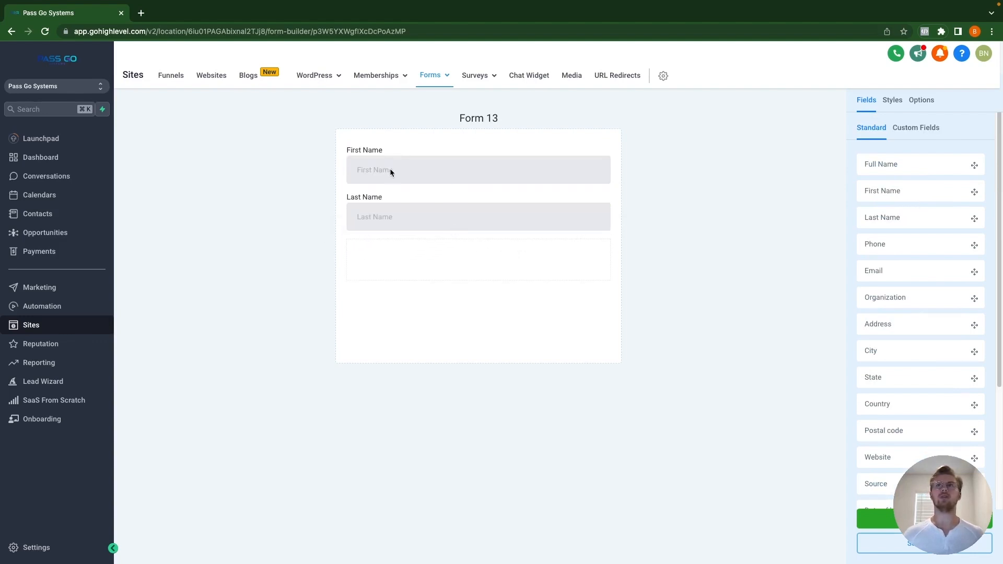
{"action": "left_click", "coordinate": [892, 101]}
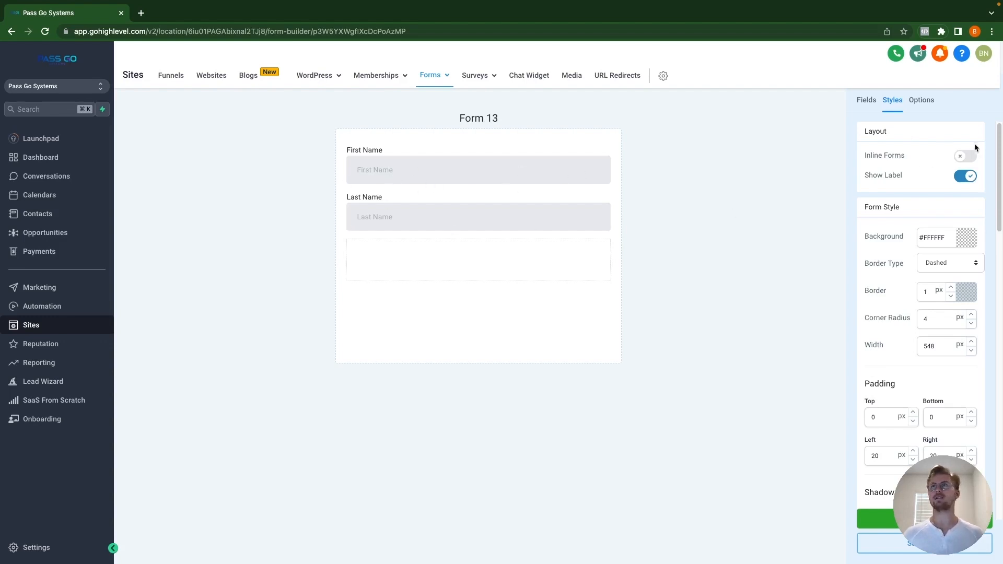
Step: Turn on Inline Forms so the names share a row, then add Phone and Email fields
{"action": "left_click", "coordinate": [966, 156]}
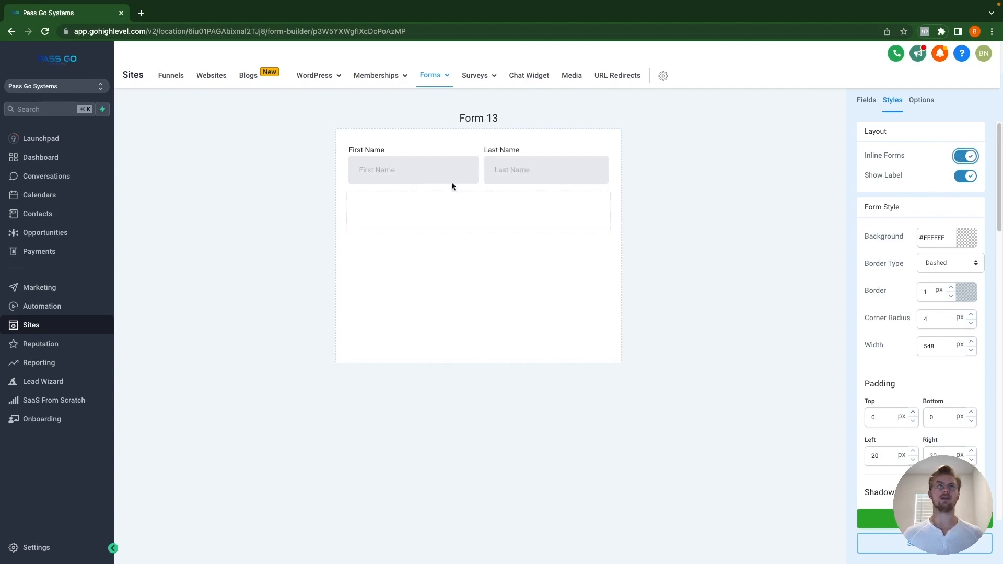
{"action": "left_click", "coordinate": [867, 100]}
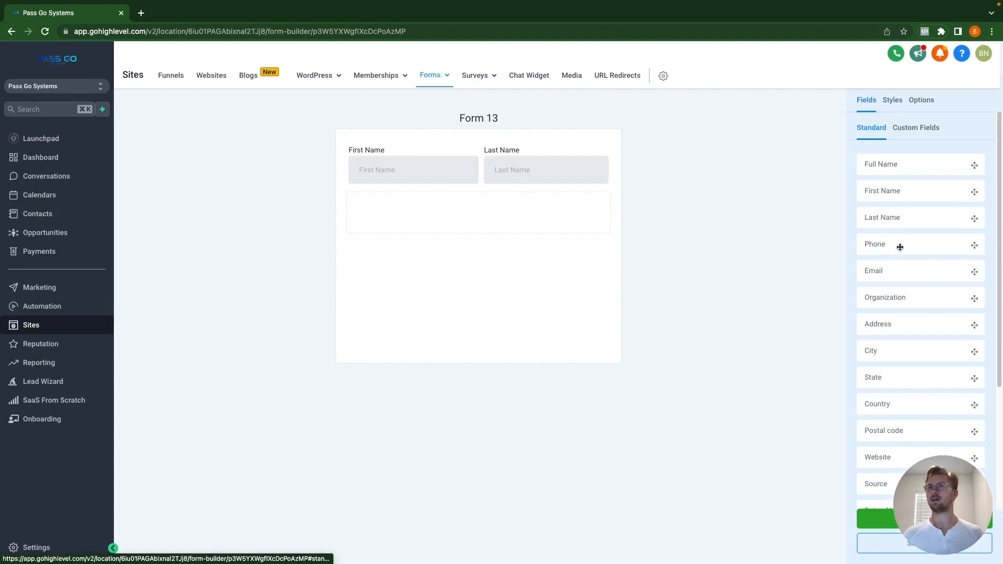
{"action": "left_click_drag", "start_coordinate": [899, 246], "coordinate": [462, 221]}
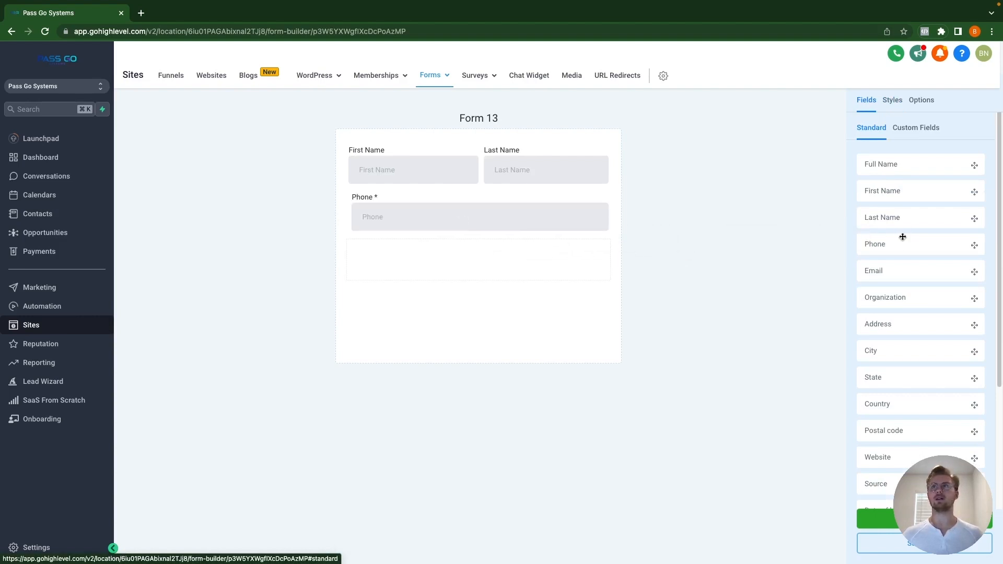
{"action": "left_click_drag", "start_coordinate": [916, 273], "coordinate": [502, 269]}
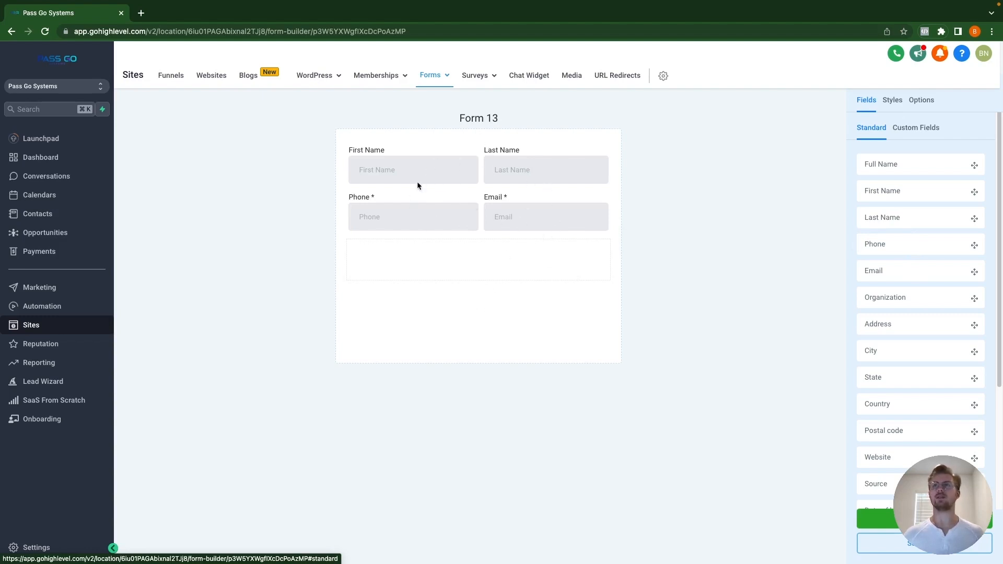
Step: Remove the Email and Phone fields again, leaving only First Name and Last Name
{"action": "left_click_drag", "start_coordinate": [522, 214], "coordinate": [587, 201]}
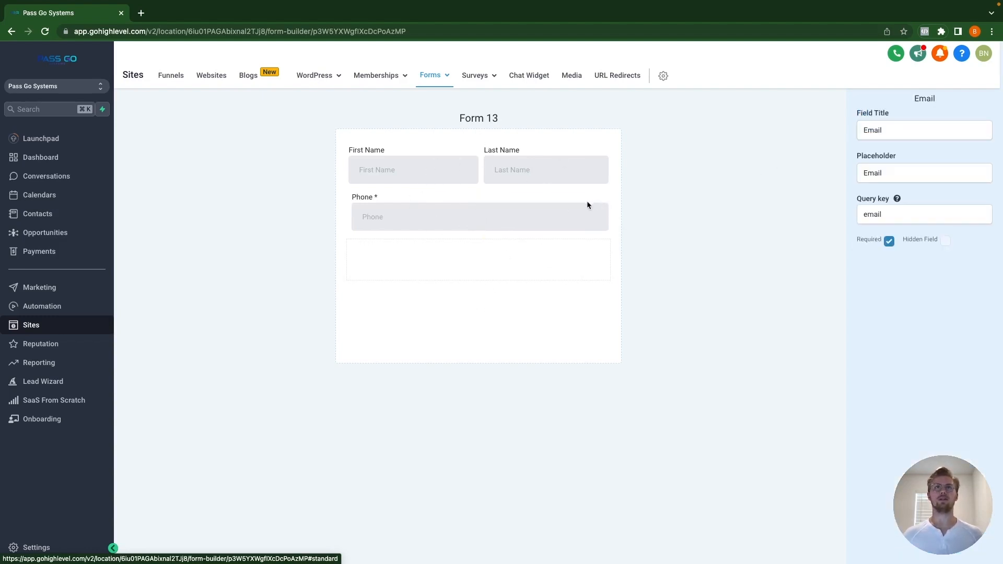
{"action": "left_click_drag", "start_coordinate": [470, 224], "coordinate": [605, 160]}
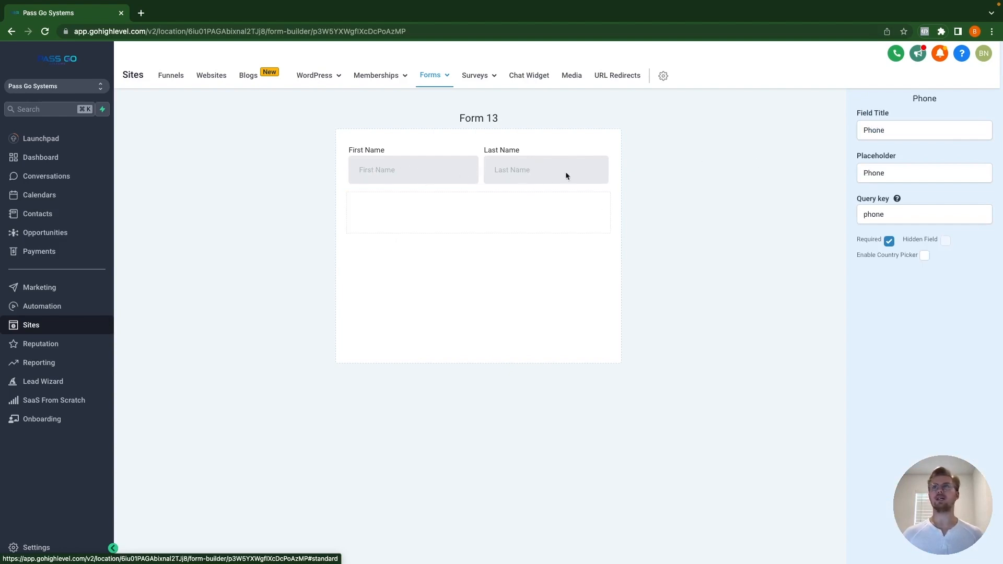
{"action": "left_click", "coordinate": [715, 174]}
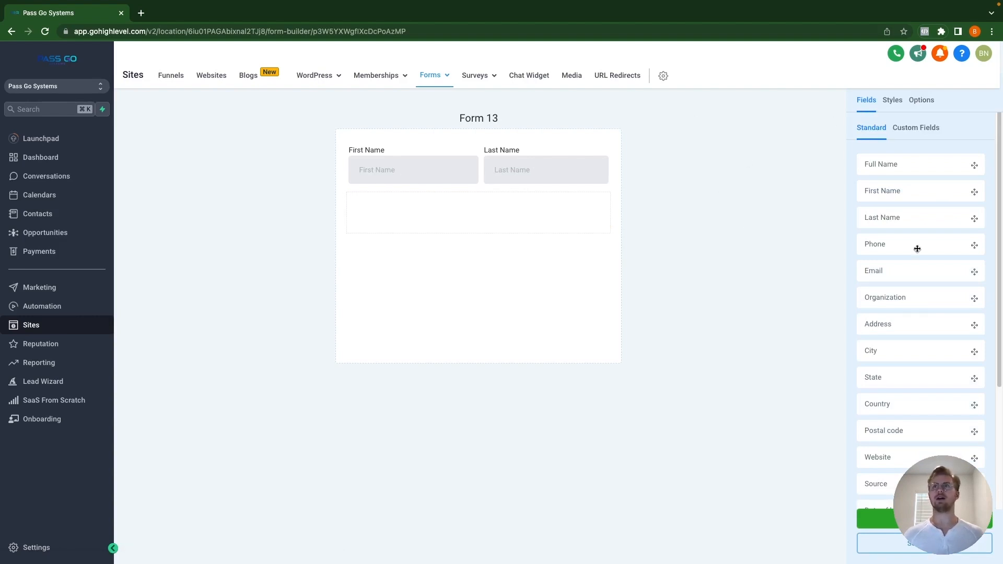
Step: Toggle Show Label off and back on so labels stay above the name fields
{"action": "left_click", "coordinate": [890, 103]}
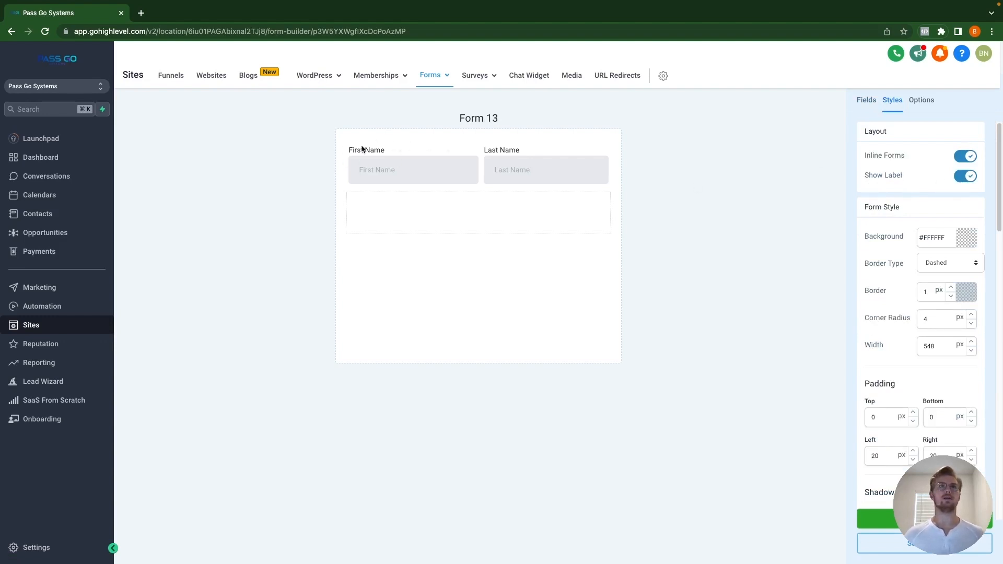
{"action": "left_click", "coordinate": [968, 176]}
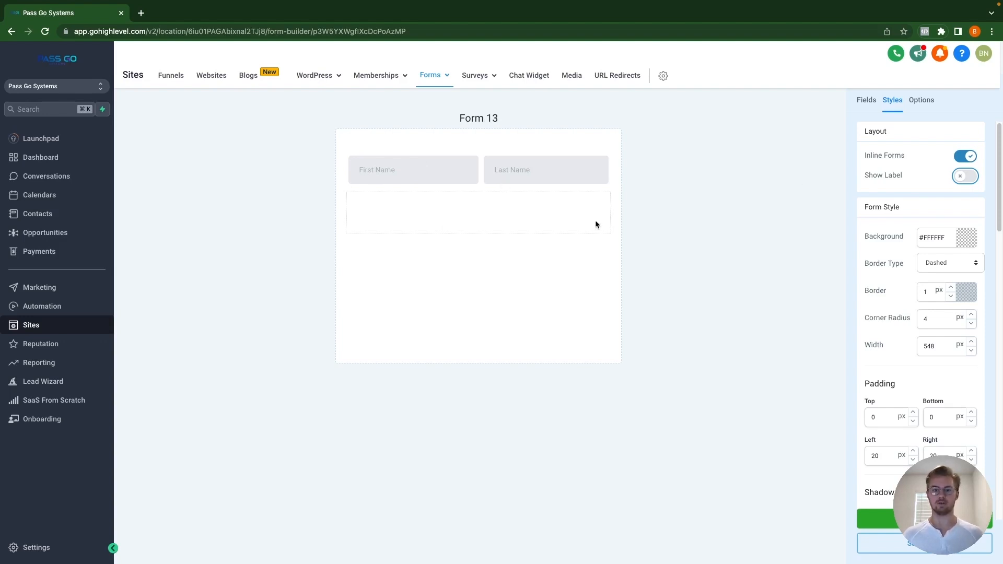
{"action": "left_click", "coordinate": [960, 177]}
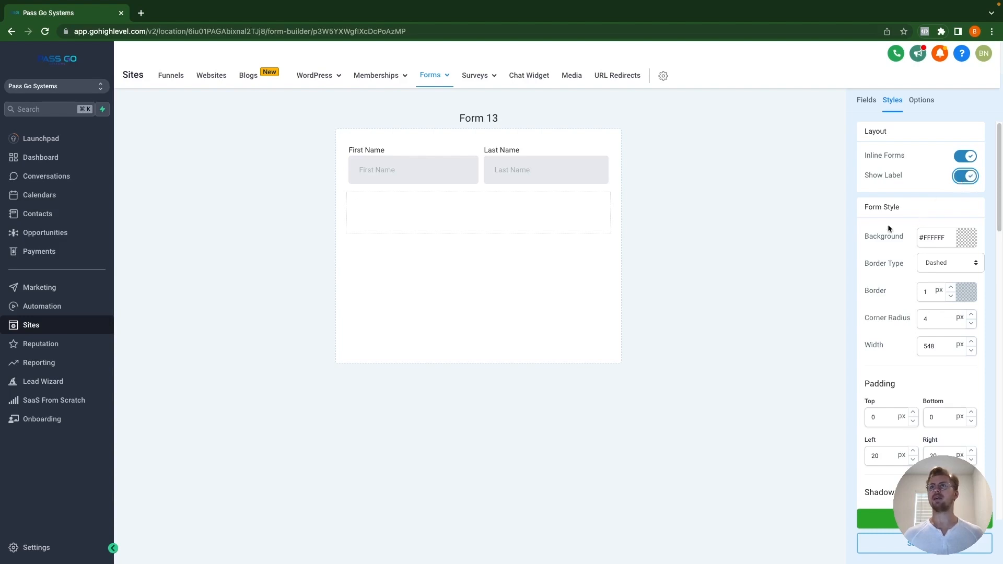
{"action": "scroll", "coordinate": [889, 402], "scroll_direction": "down", "scroll_amount": 1}
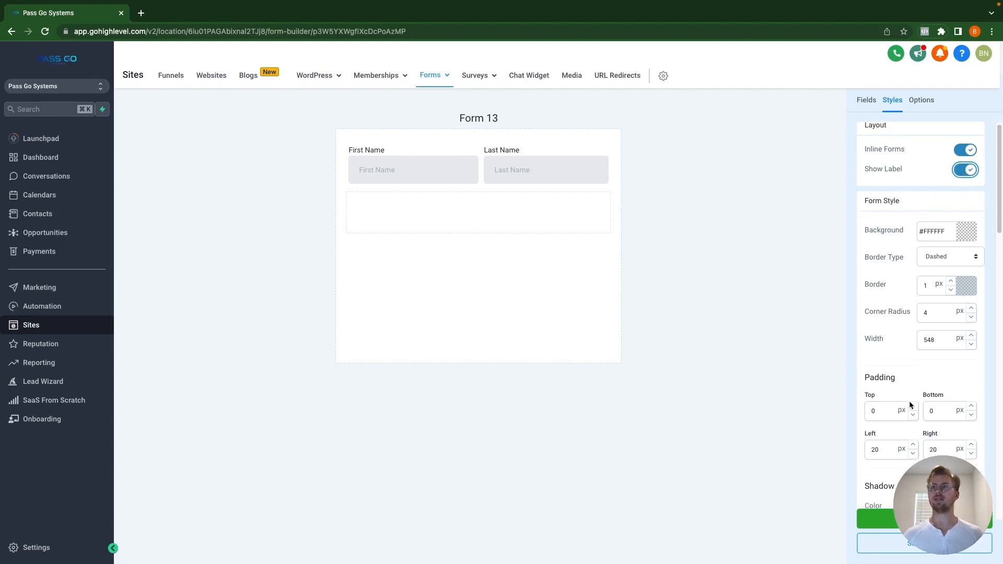
{"action": "scroll", "coordinate": [909, 402], "scroll_direction": "down", "scroll_amount": 10}
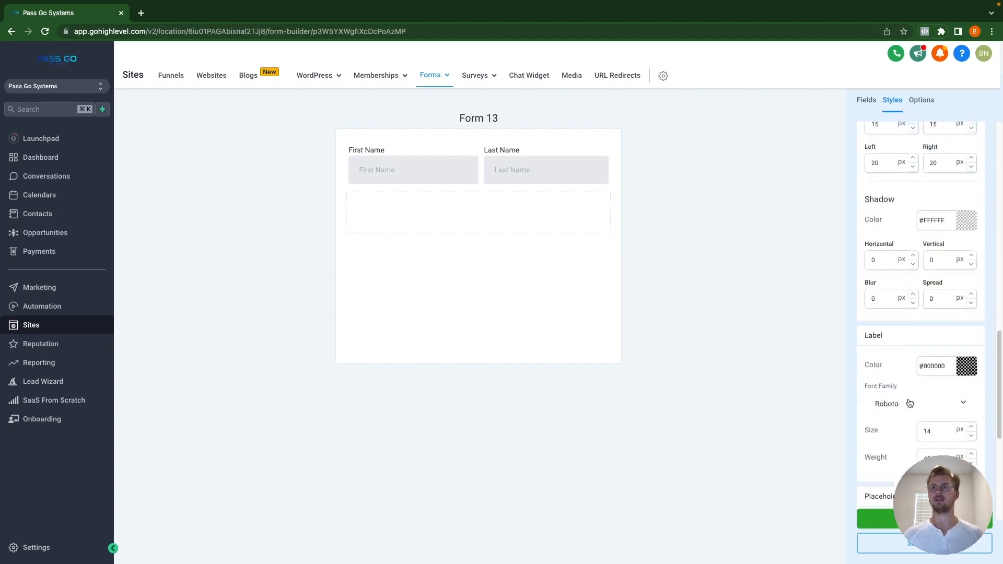
{"action": "scroll", "coordinate": [907, 399], "scroll_direction": "up", "scroll_amount": 10}
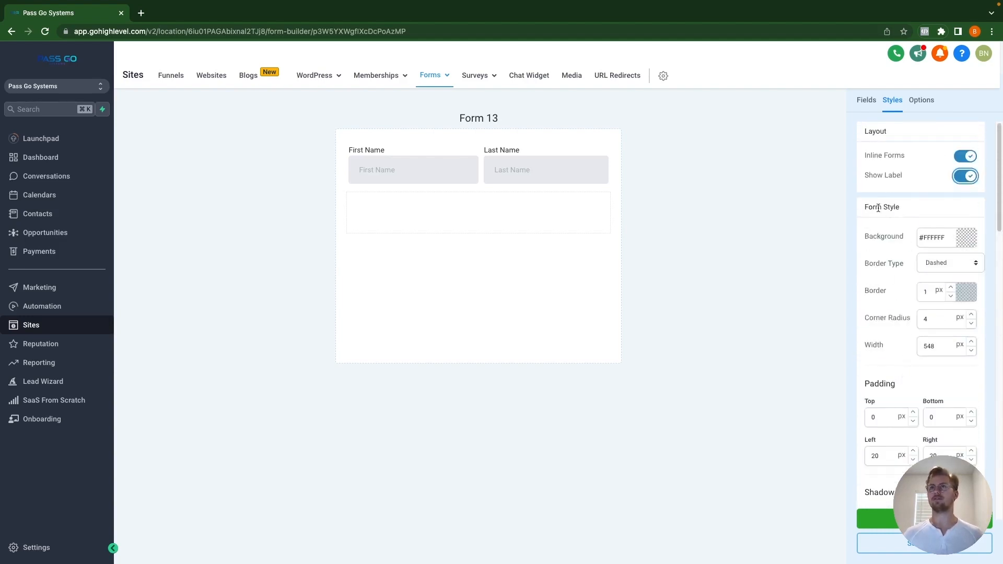
Step: Give the form a red #FF0000FF background and a dotted border type
{"action": "left_click", "coordinate": [968, 238]}
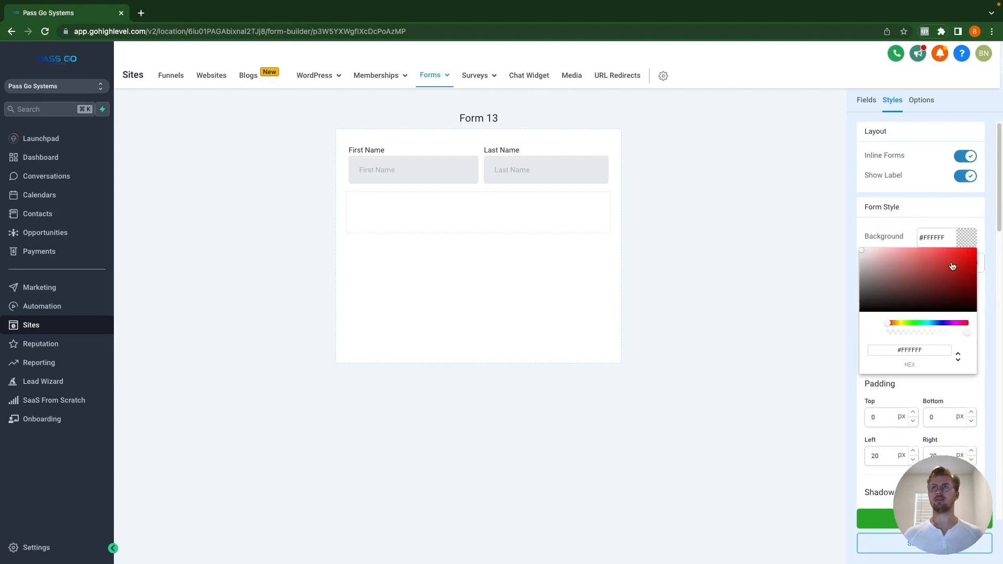
{"action": "left_click_drag", "start_coordinate": [952, 268], "coordinate": [1001, 236]}
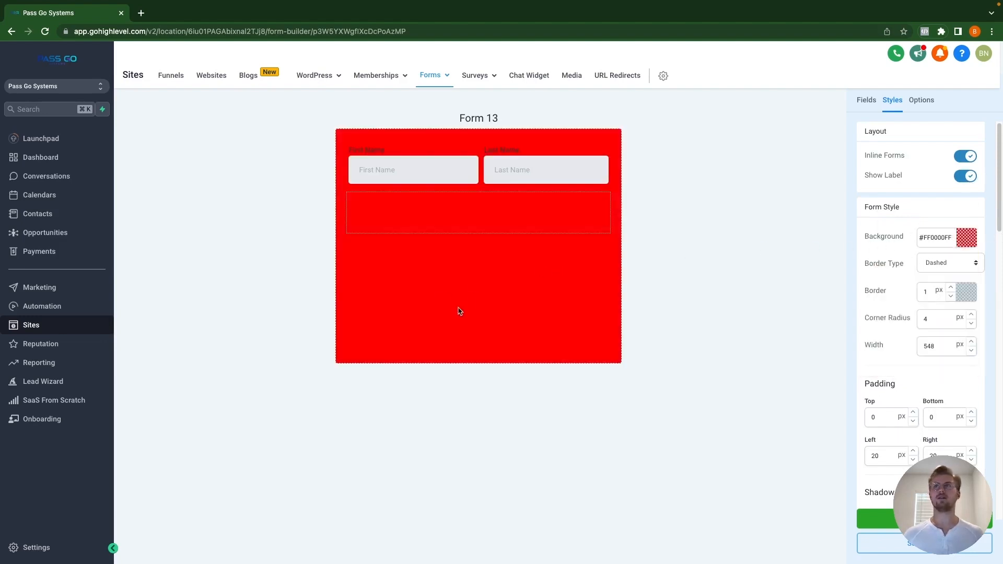
{"action": "left_click", "coordinate": [967, 264]}
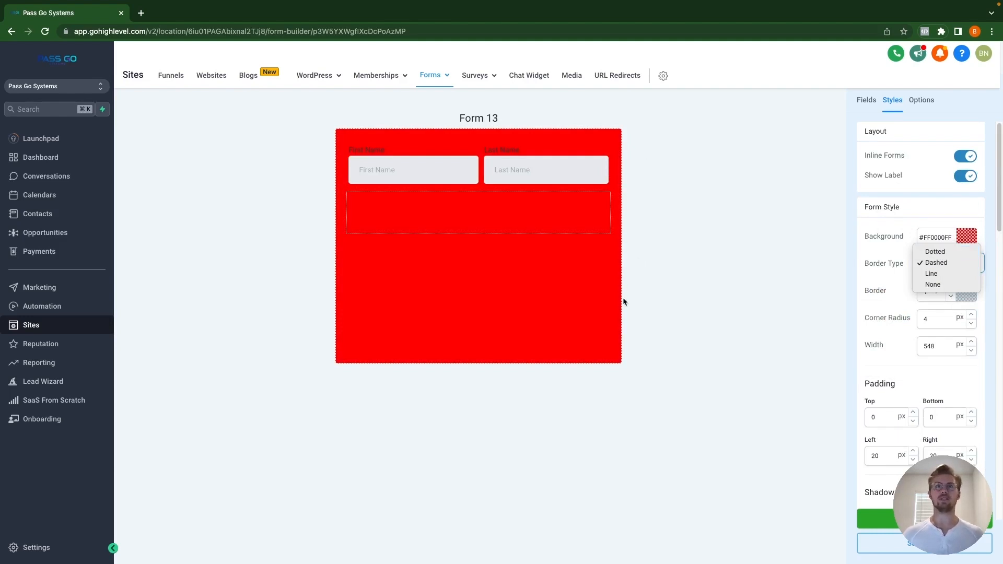
{"action": "left_click", "coordinate": [942, 252]}
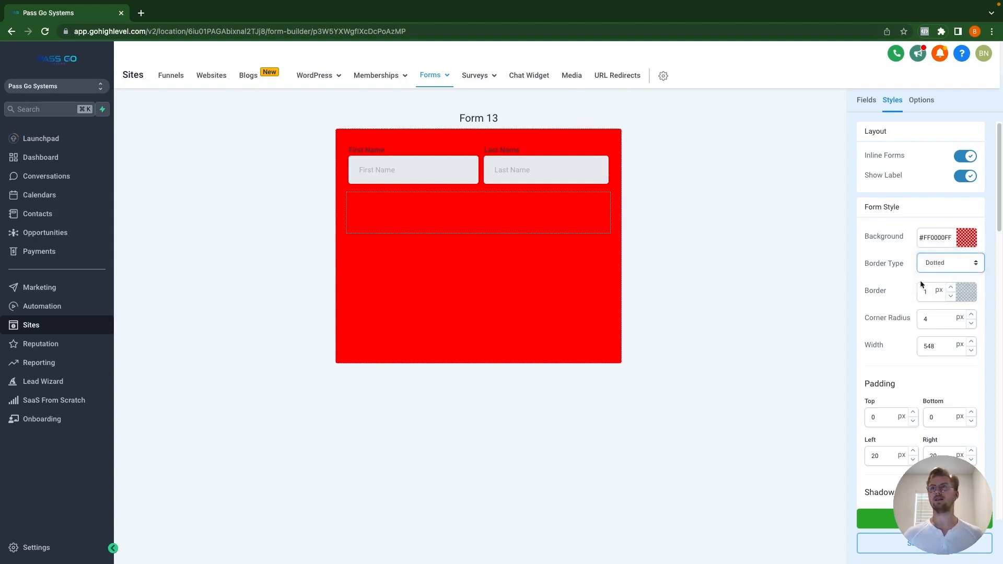
Step: Thicken the form's dotted border using the Border spinner's up arrow
{"action": "left_click", "coordinate": [953, 288]}
{"action": "left_click", "coordinate": [953, 289]}
{"action": "left_click", "coordinate": [953, 288]}
{"action": "left_click", "coordinate": [953, 289]}
{"action": "left_click", "coordinate": [953, 288]}
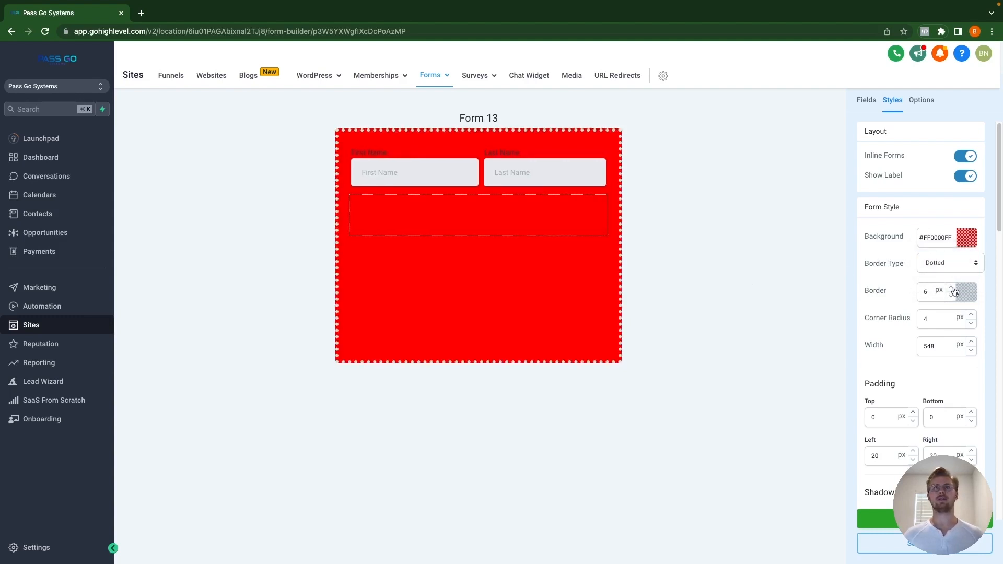
{"action": "left_click", "coordinate": [953, 289]}
{"action": "left_click", "coordinate": [953, 288]}
{"action": "left_click", "coordinate": [954, 289]}
{"action": "left_click", "coordinate": [954, 288]}
{"action": "left_click", "coordinate": [953, 289]}
{"action": "left_click", "coordinate": [954, 288]}
{"action": "left_click", "coordinate": [953, 288]}
{"action": "left_click", "coordinate": [953, 288]}
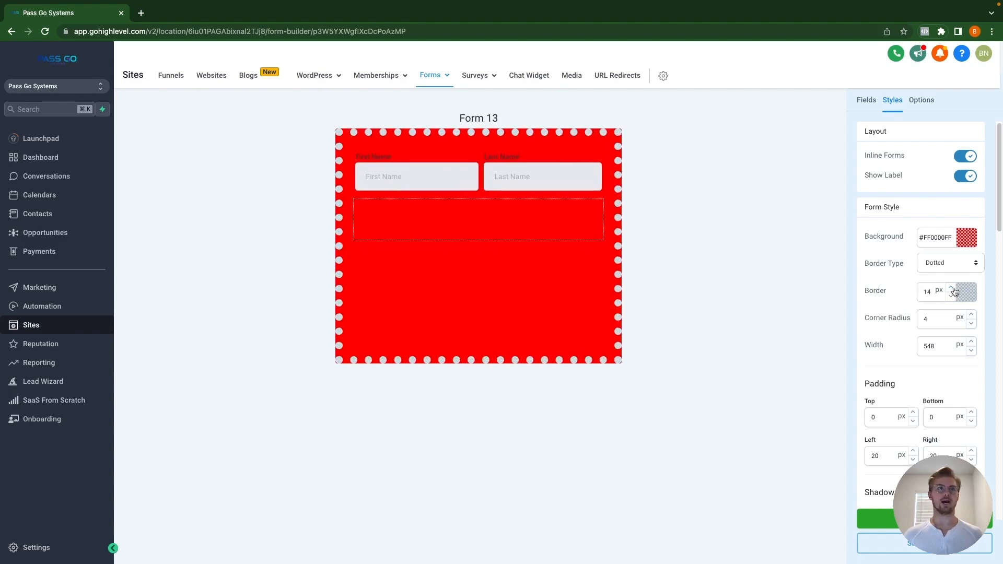
Step: Set the form's corner radius to 50 px
{"action": "double_click", "coordinate": [934, 322]}
{"action": "type", "text": "20"}
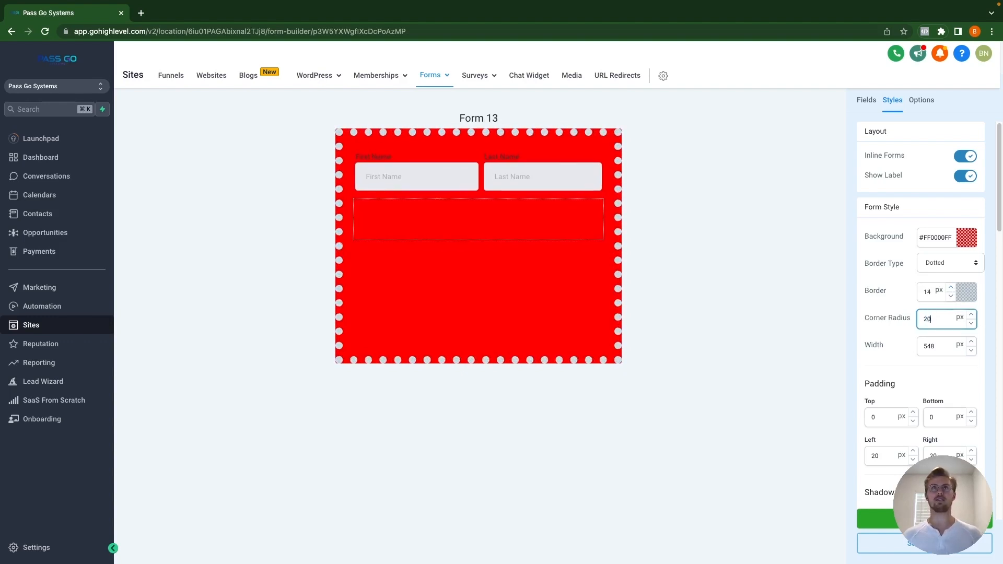
{"action": "double_click", "coordinate": [923, 316]}
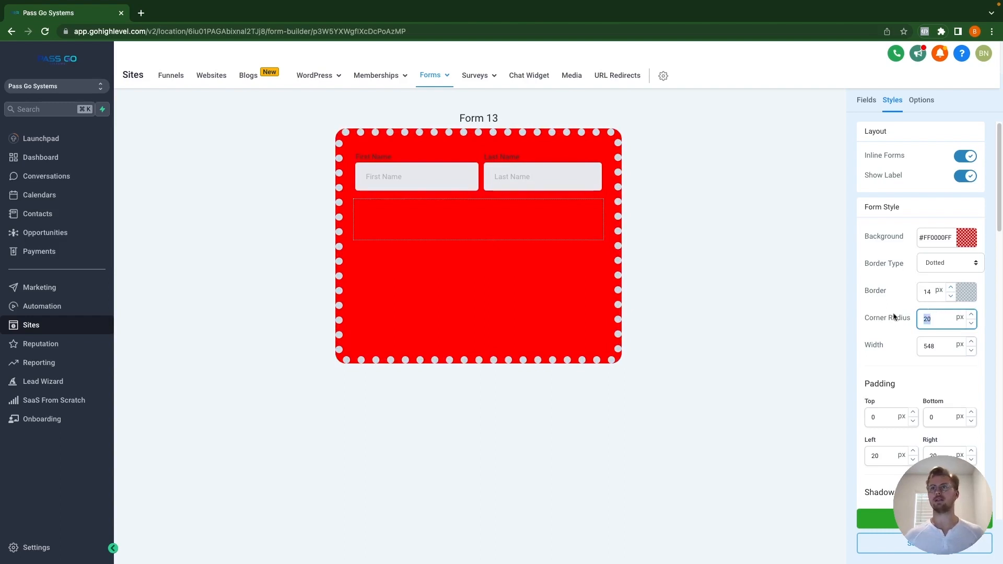
{"action": "type", "text": "50"}
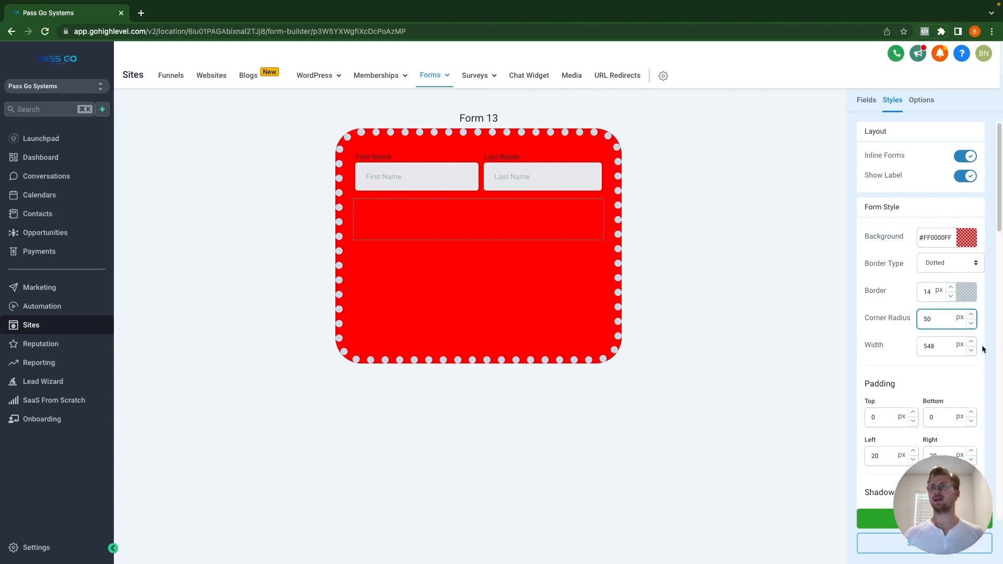
Step: Set the form width to 600 px after trying 750 and 250
{"action": "double_click", "coordinate": [941, 346]}
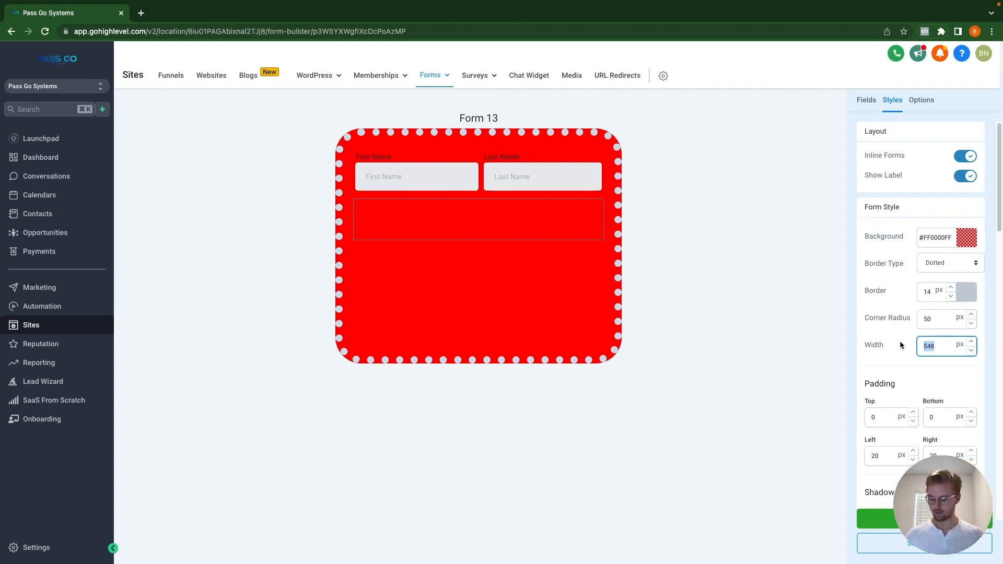
{"action": "type", "text": "750"}
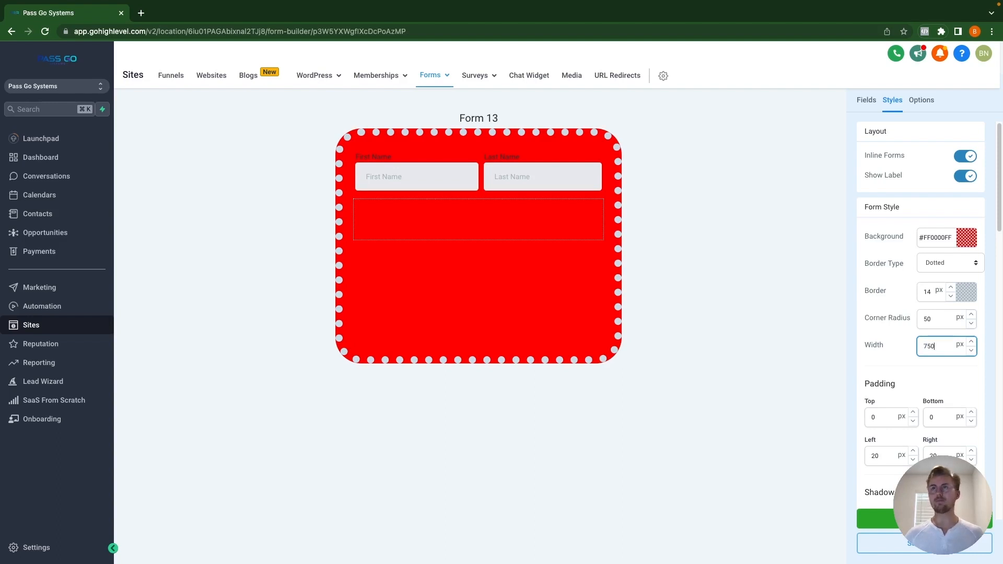
{"action": "double_click", "coordinate": [941, 346]}
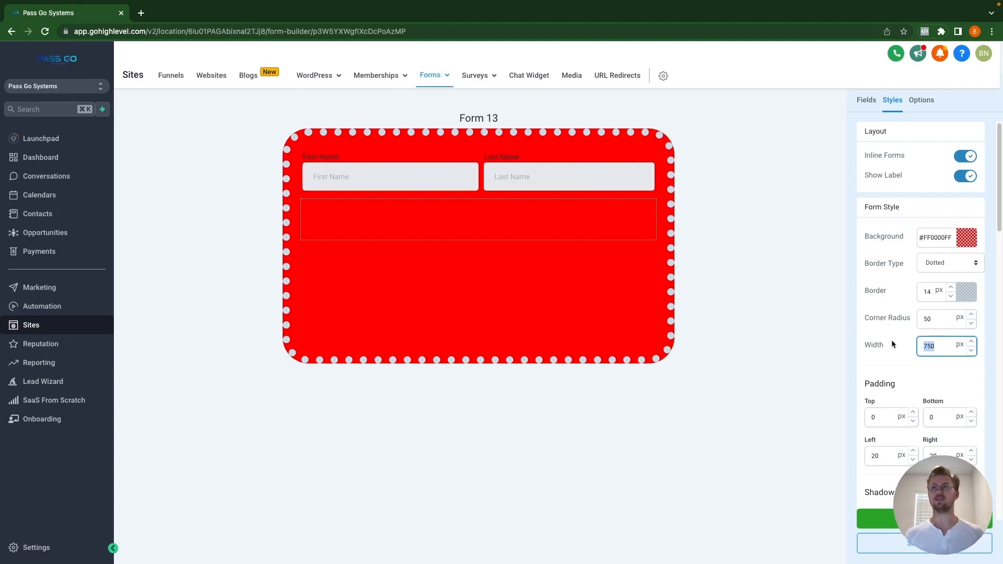
{"action": "type", "text": "250"}
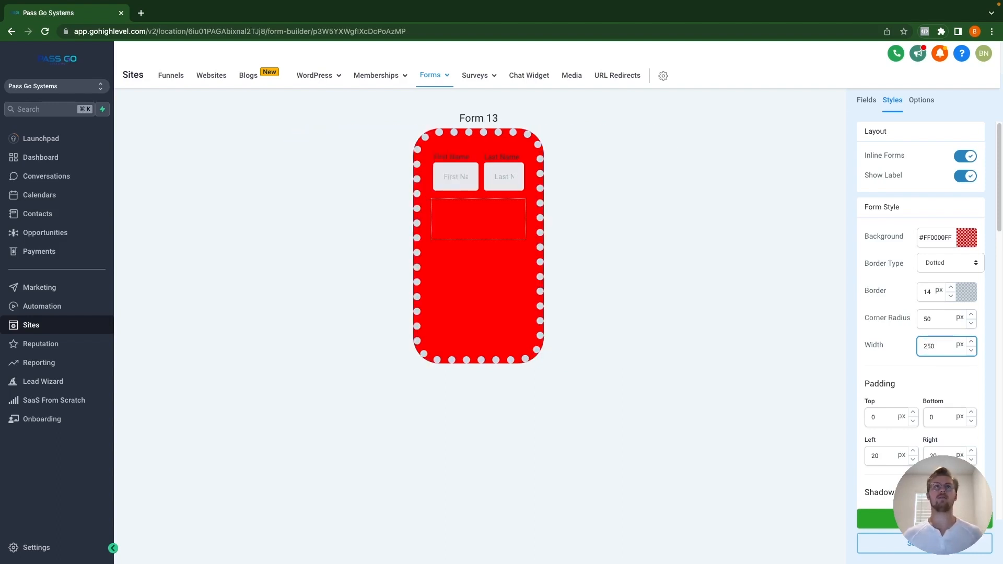
{"action": "double_click", "coordinate": [943, 345]}
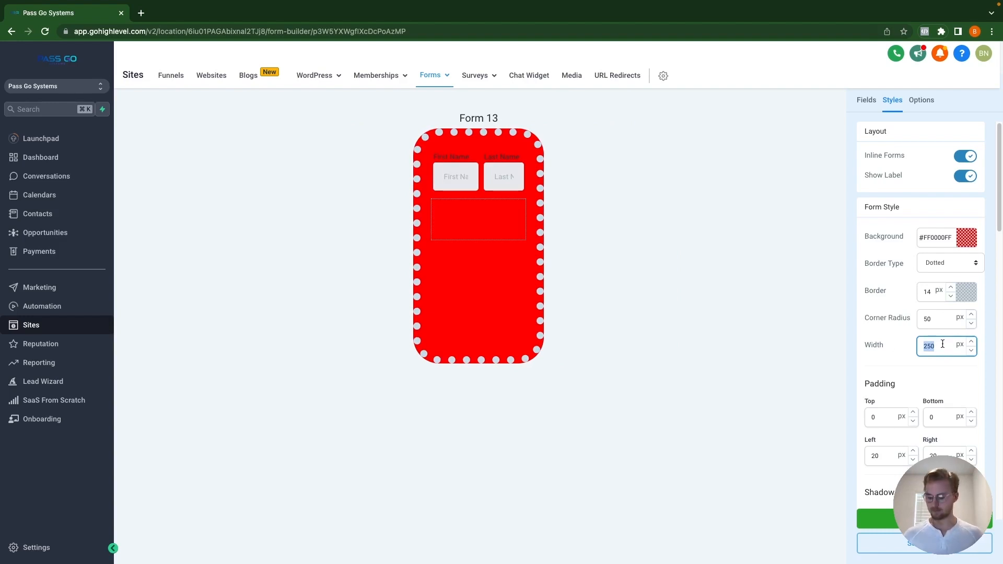
{"action": "type", "text": "600"}
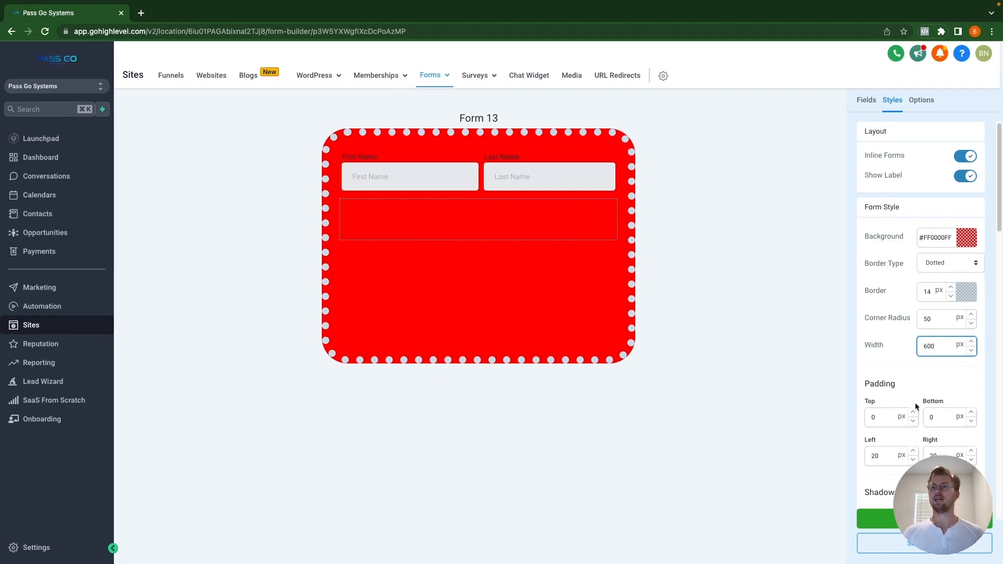
Step: Set the form padding to 50 px top, left and right, keeping bottom at 0
{"action": "scroll", "coordinate": [918, 359], "scroll_direction": "down", "scroll_amount": 2}
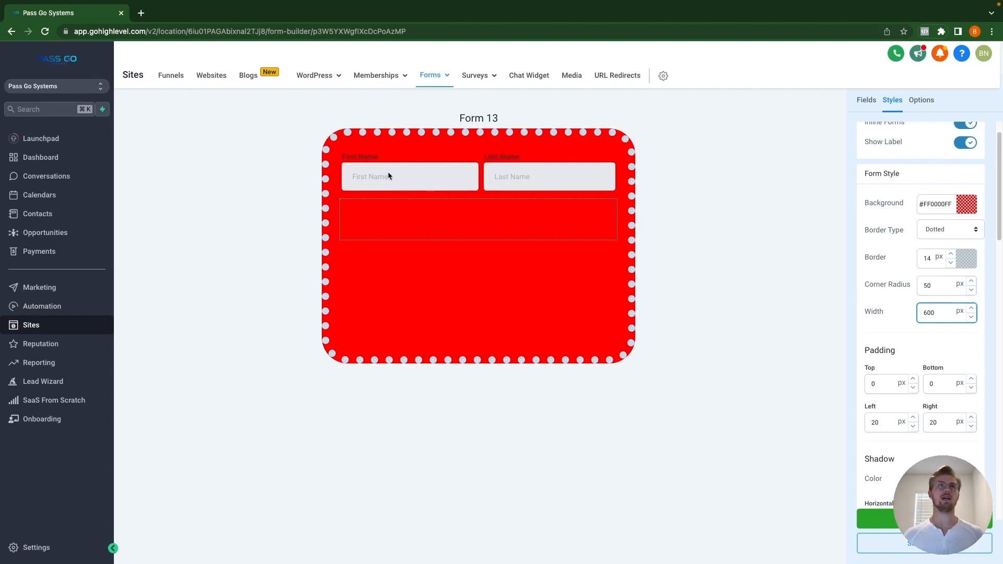
{"action": "left_click", "coordinate": [887, 381]}
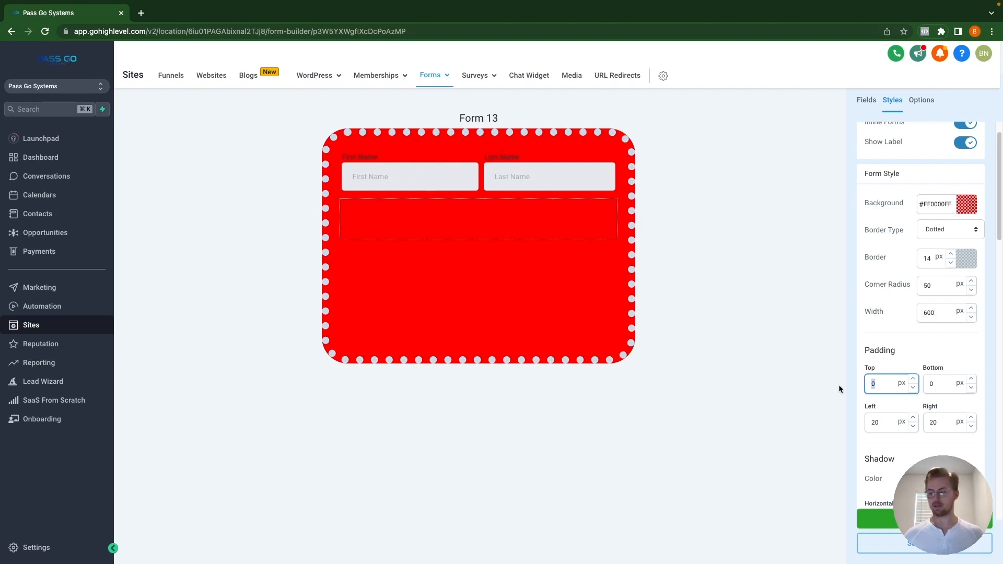
{"action": "type", "text": "50"}
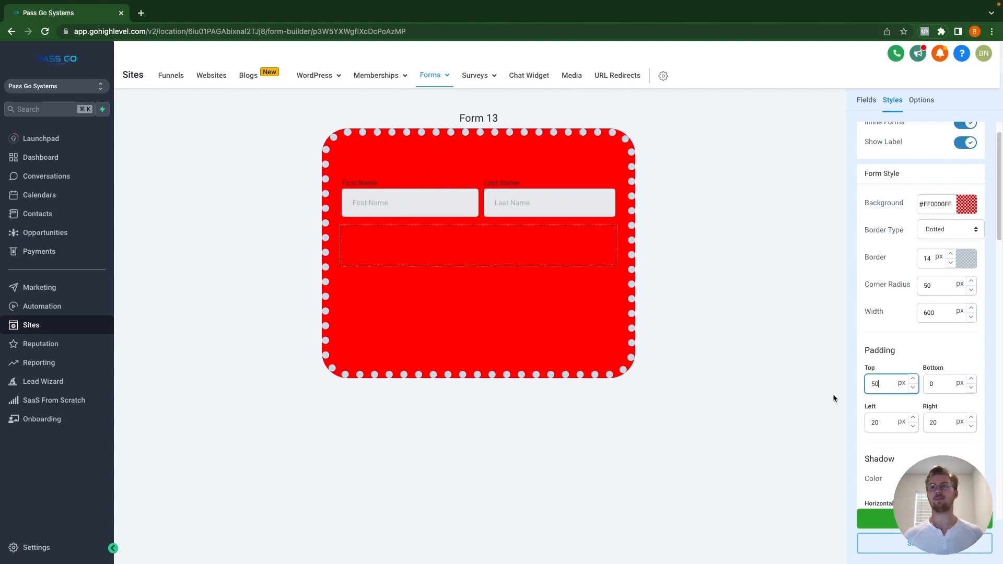
{"action": "left_click", "coordinate": [942, 384]}
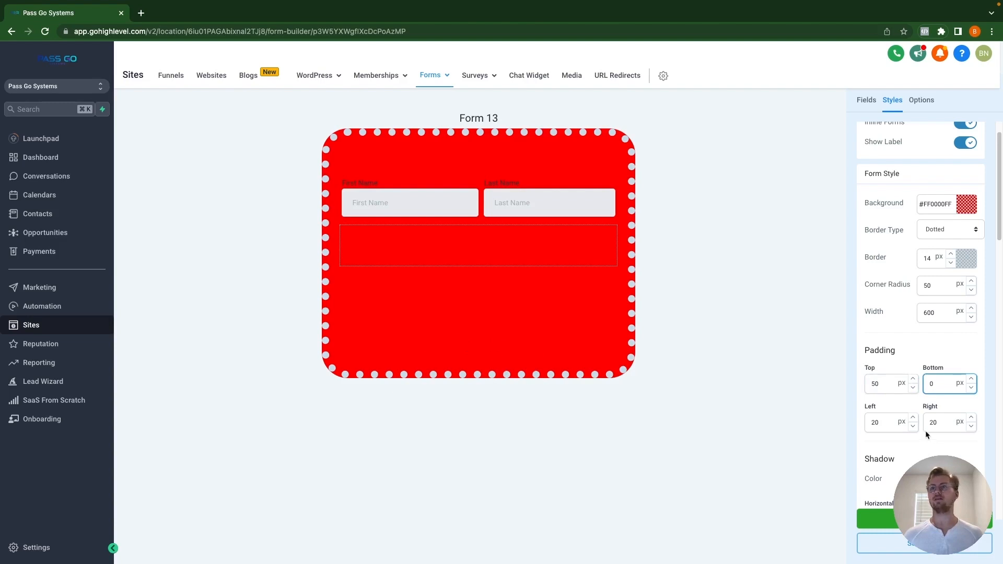
{"action": "double_click", "coordinate": [884, 428]}
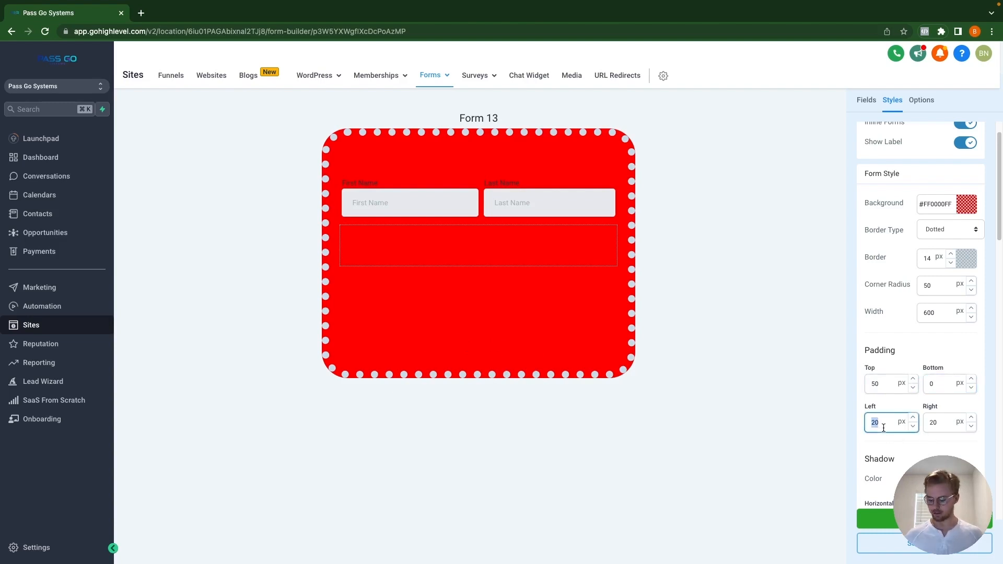
{"action": "type", "text": "50"}
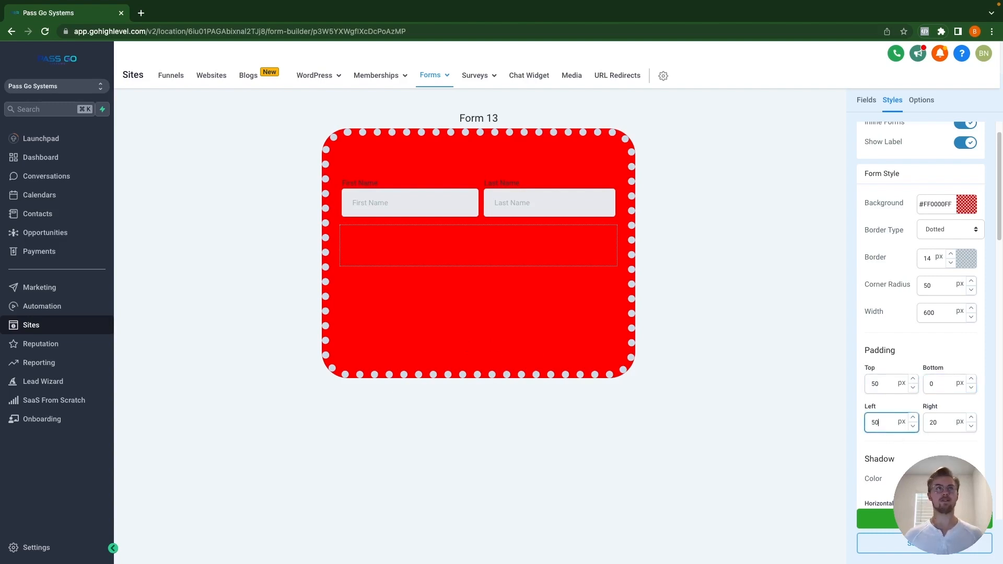
{"action": "double_click", "coordinate": [936, 423]}
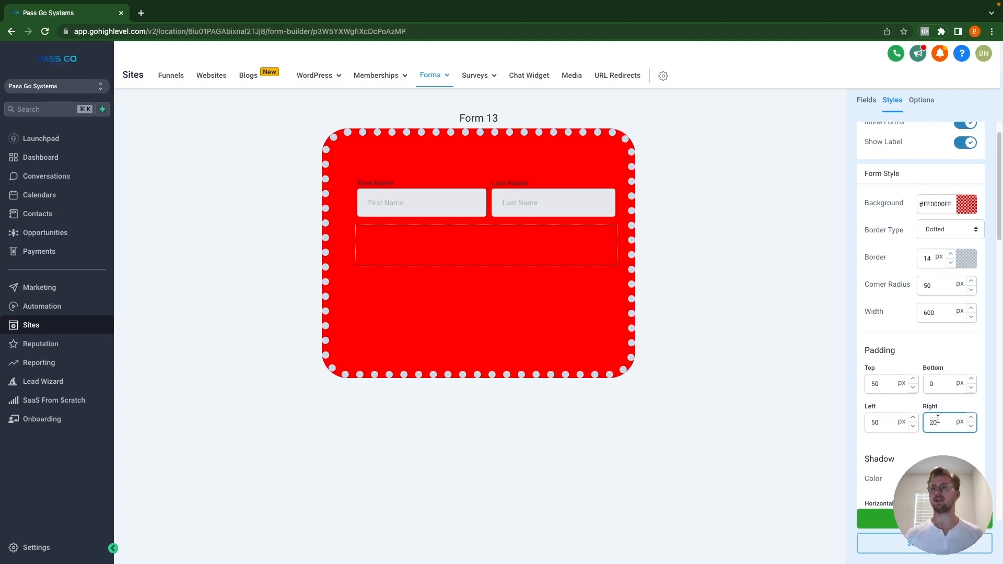
{"action": "type", "text": "50"}
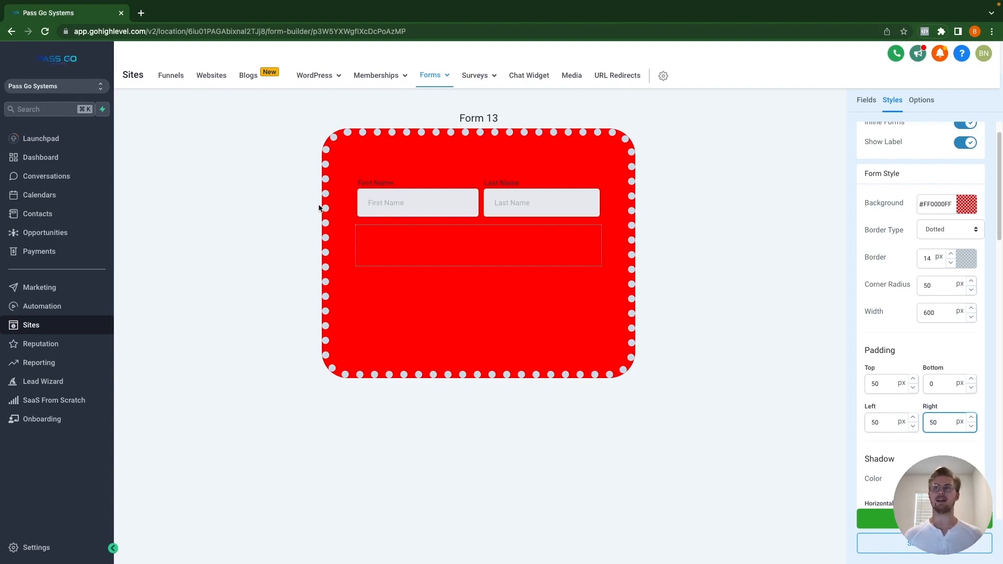
{"action": "scroll", "coordinate": [928, 391], "scroll_direction": "down", "scroll_amount": 1}
{"action": "scroll", "coordinate": [928, 391], "scroll_direction": "down", "scroll_amount": 3}
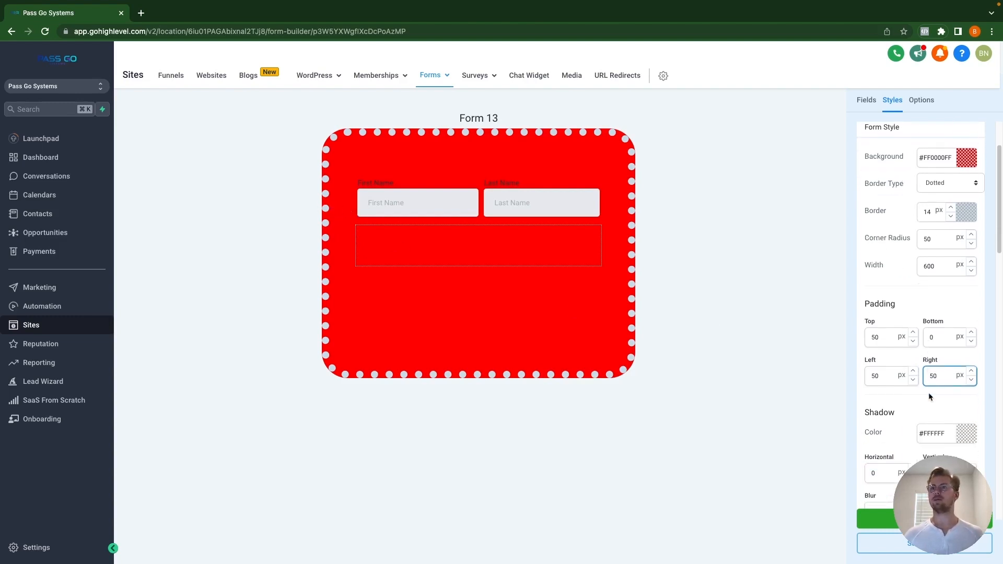
Step: Set the shadow colour to magenta #E700FFFF and its horizontal offset to 50 px
{"action": "scroll", "coordinate": [930, 400], "scroll_direction": "down", "scroll_amount": 1}
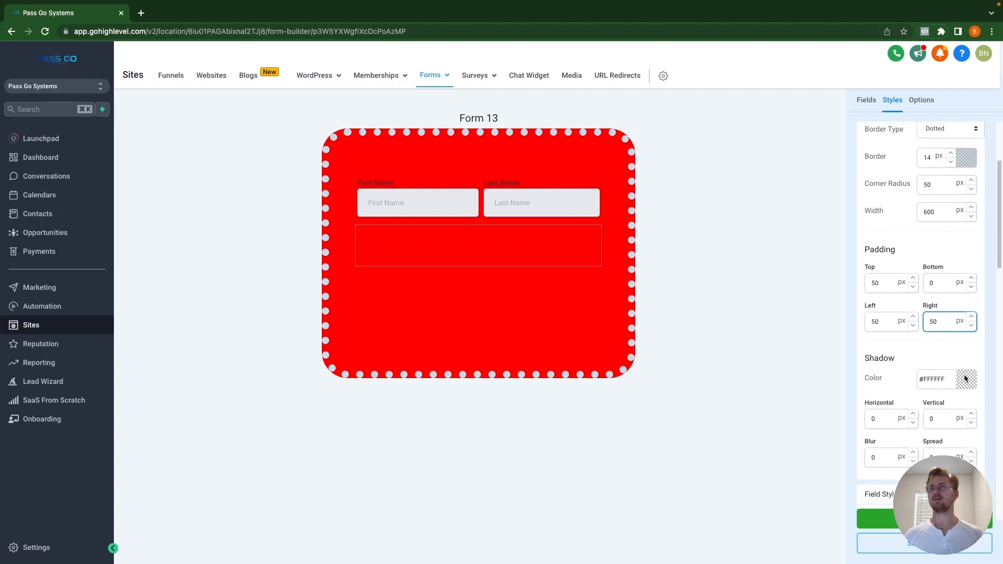
{"action": "left_click", "coordinate": [974, 382]}
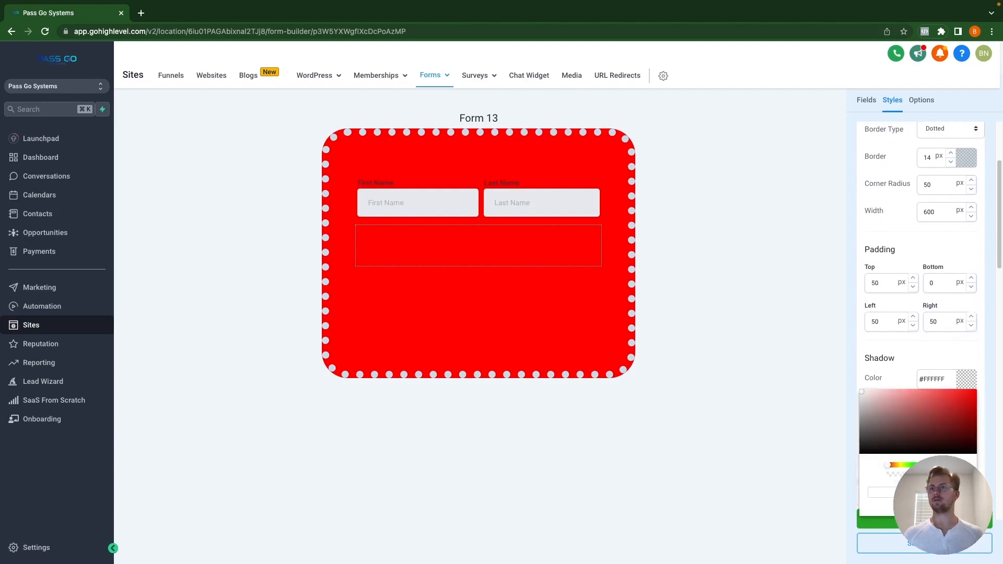
{"action": "left_click", "coordinate": [954, 465]}
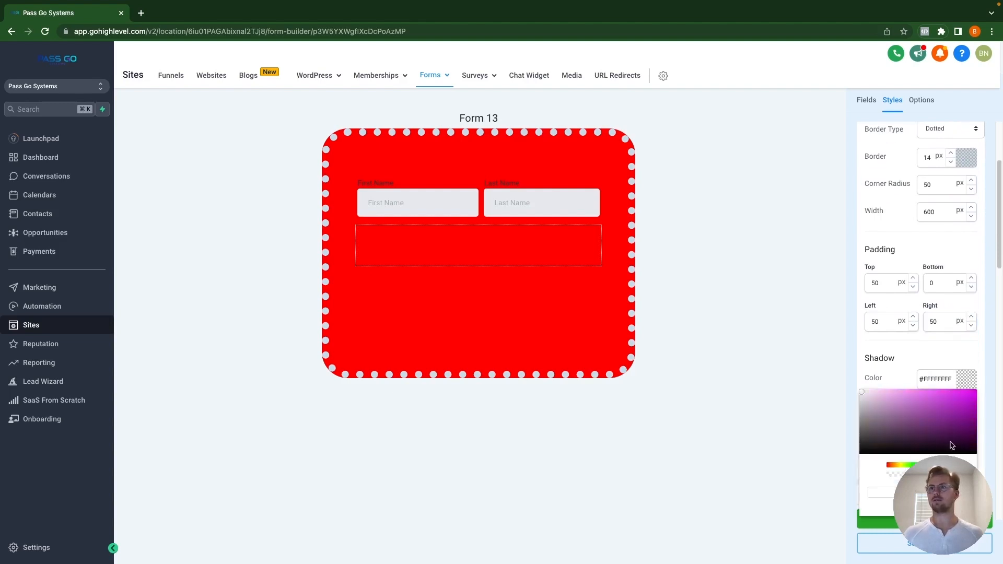
{"action": "left_click_drag", "start_coordinate": [948, 403], "coordinate": [969, 369]}
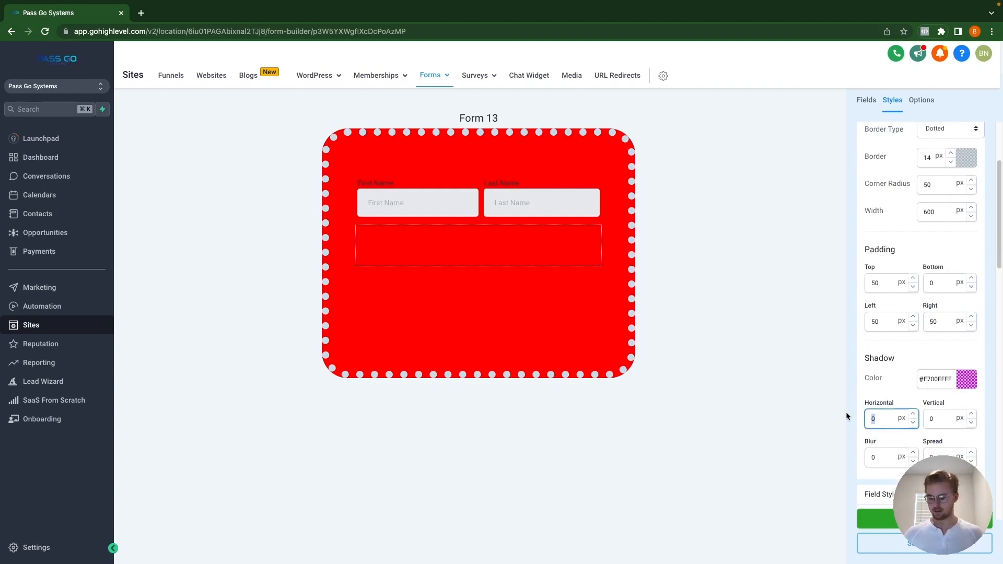
{"action": "type", "text": "50"}
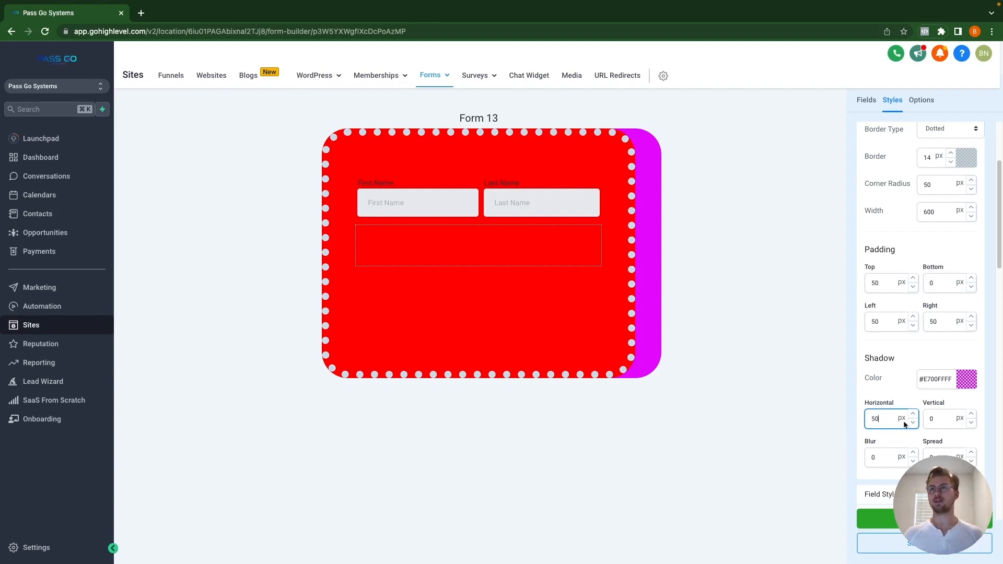
Step: Set the shadow's vertical offset to -5 px, keeping the horizontal offset positive
{"action": "left_click", "coordinate": [868, 419]}
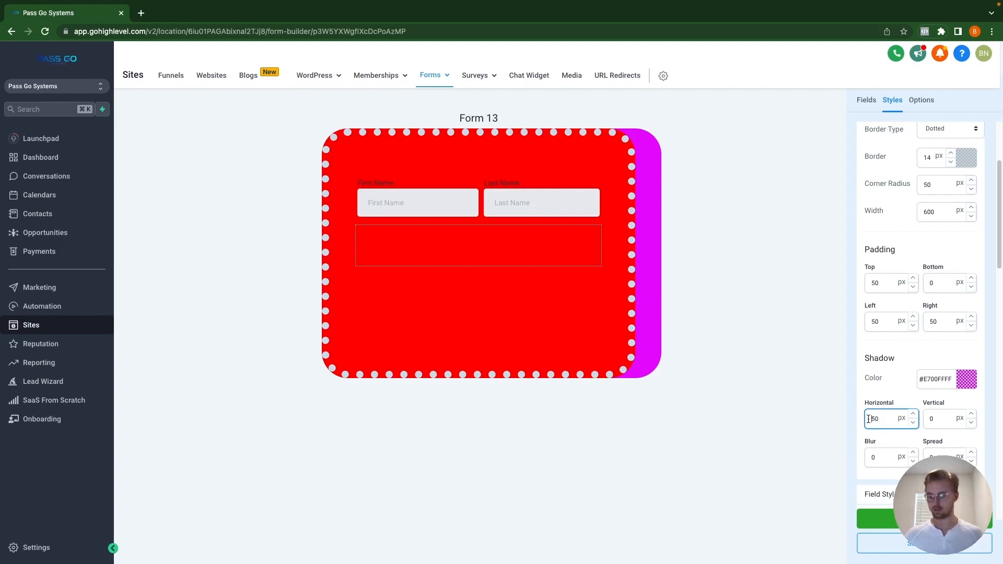
{"action": "type", "text": "-"}
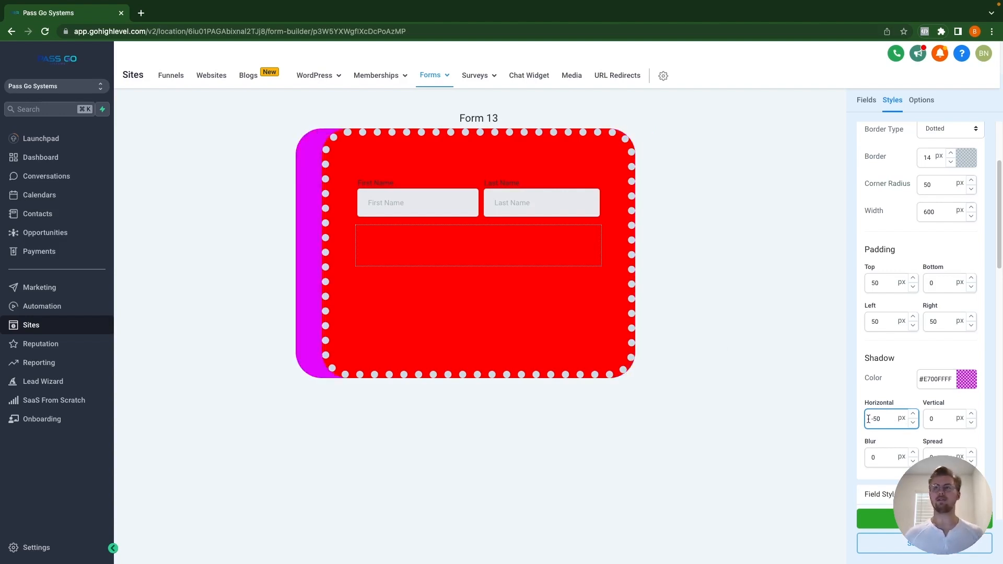
{"action": "key", "text": "BackSpace"}
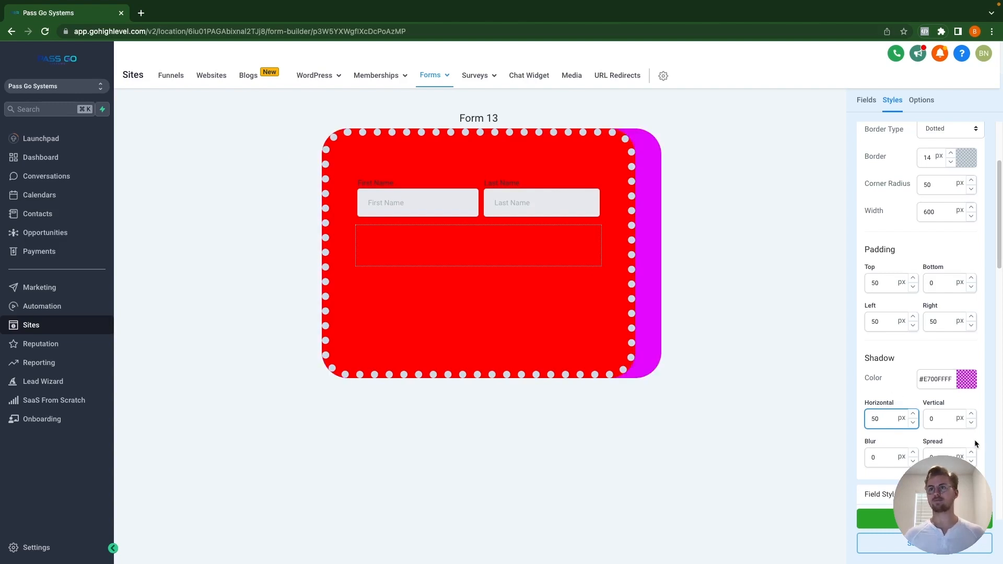
{"action": "left_click", "coordinate": [945, 418]}
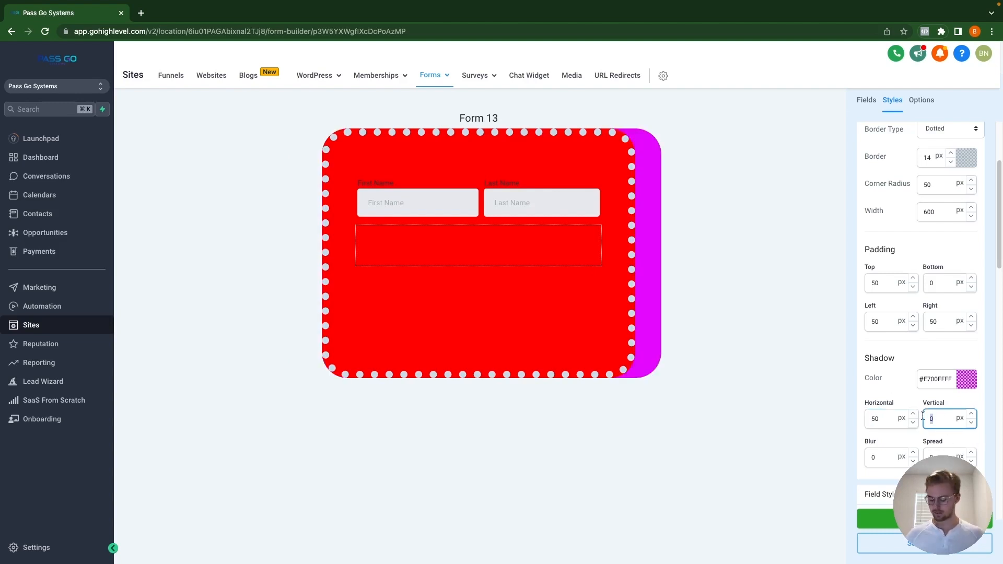
{"action": "type", "text": "50"}
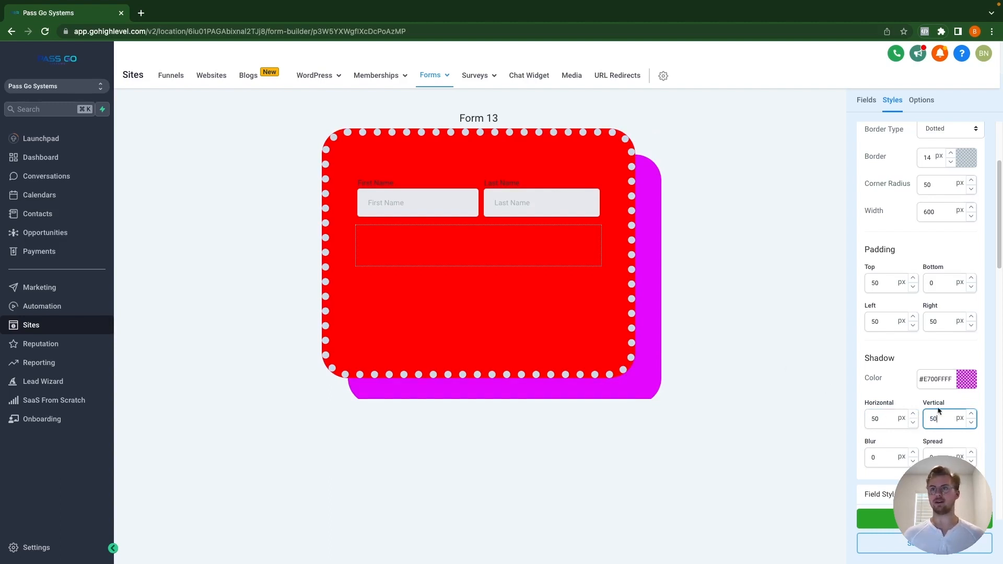
{"action": "type", "text": "-"}
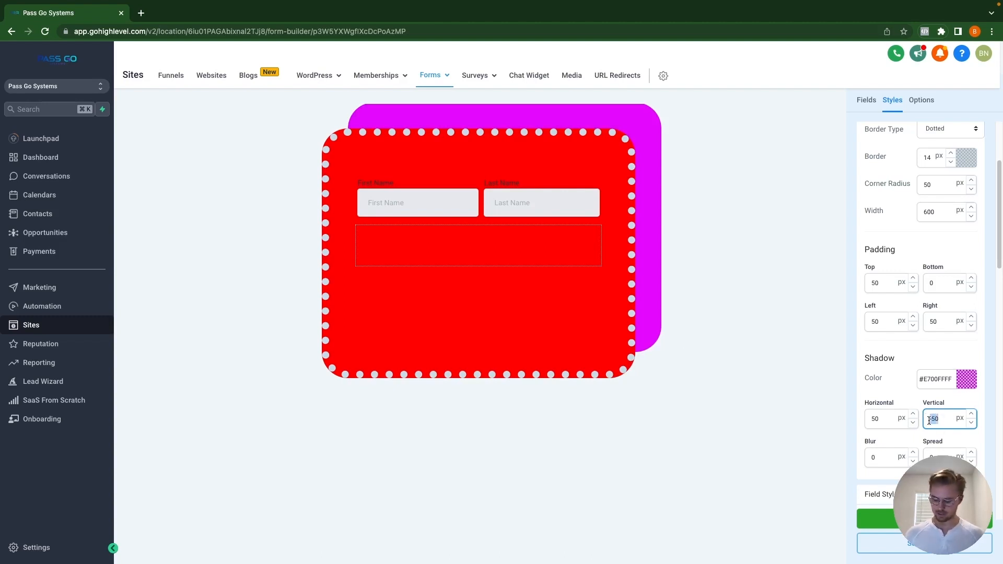
{"action": "key", "text": "BackSpace"}
{"action": "type", "text": "5"}
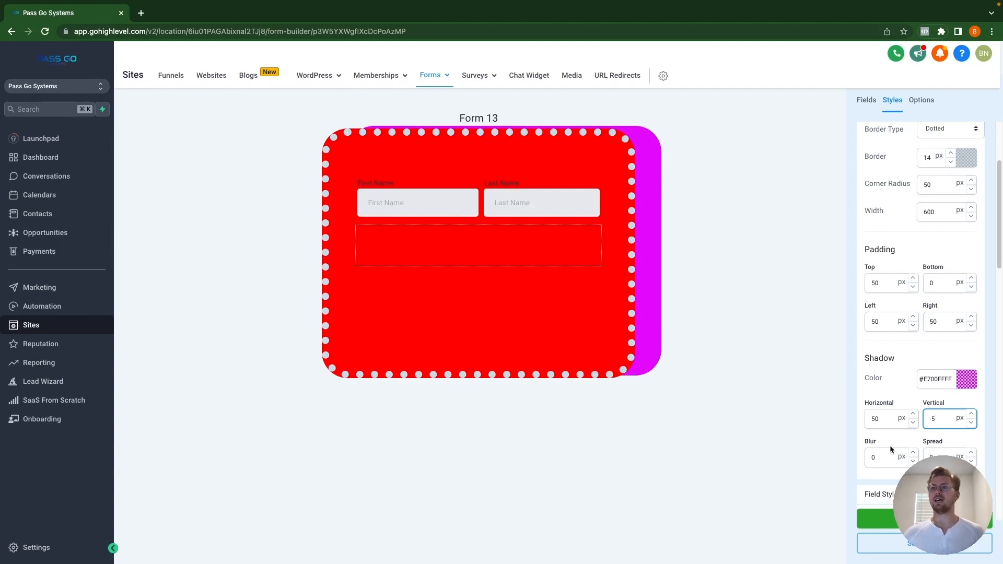
Step: Set the shadow blur and spread to 50 px each
{"action": "double_click", "coordinate": [886, 458]}
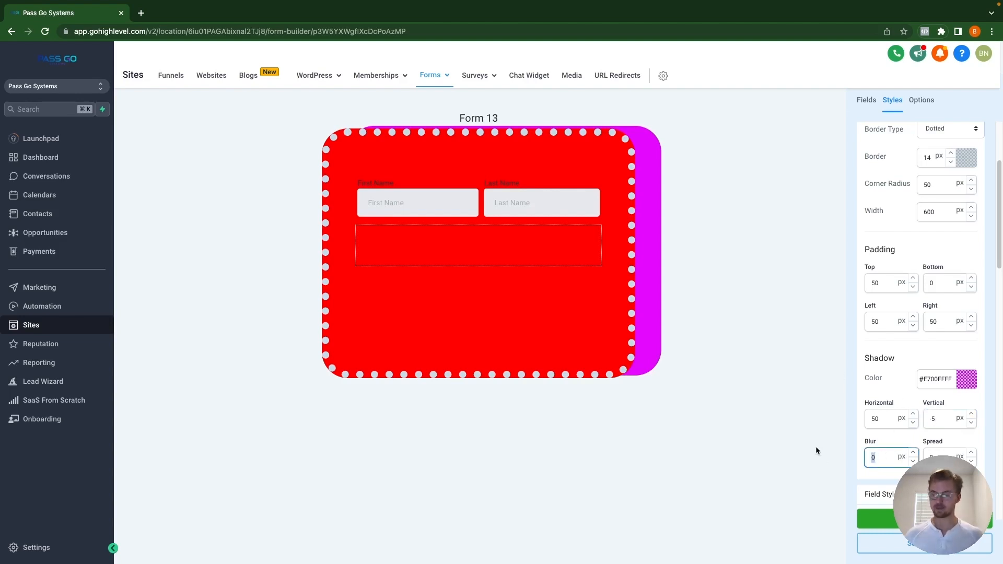
{"action": "type", "text": "50"}
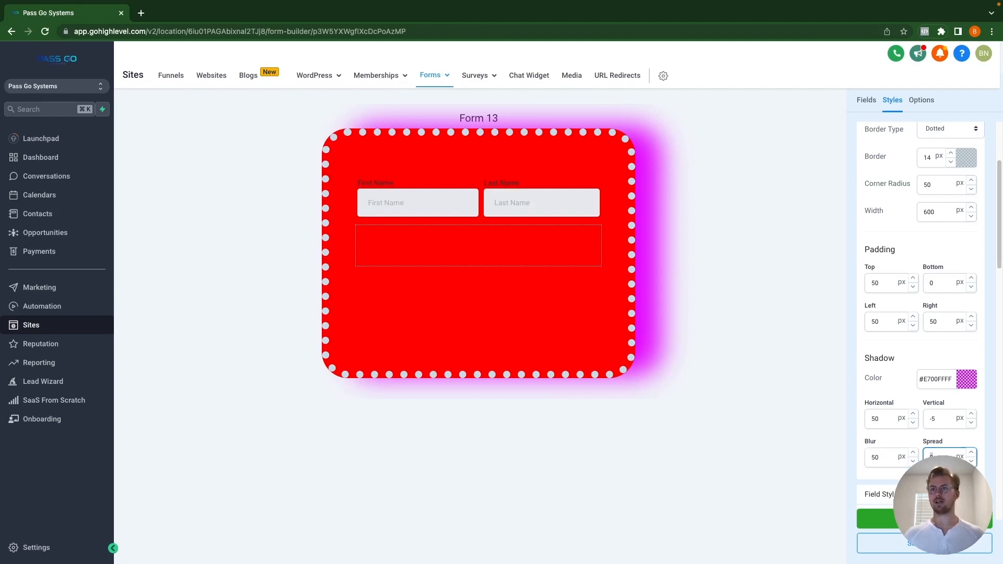
{"action": "type", "text": "50"}
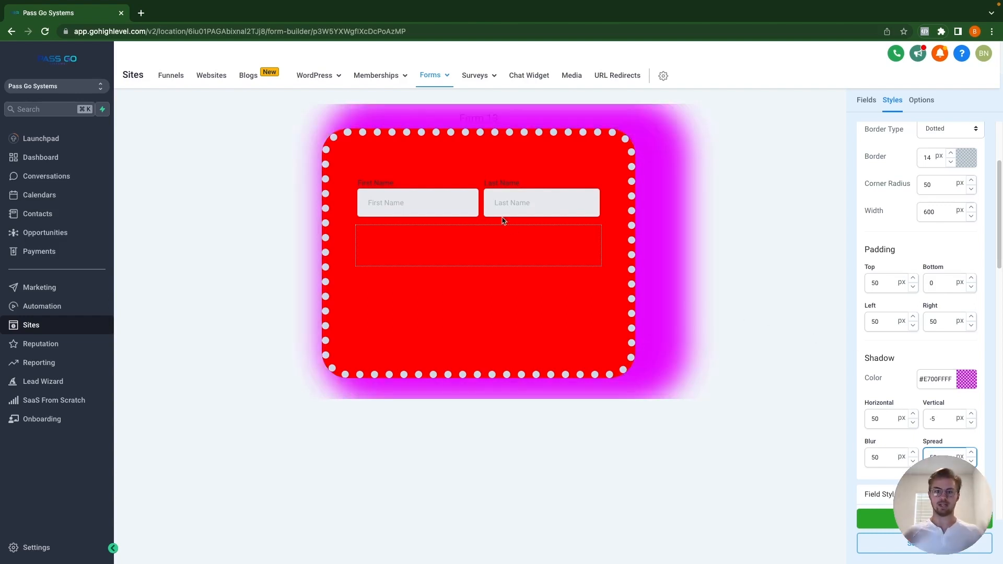
{"action": "scroll", "coordinate": [894, 386], "scroll_direction": "down", "scroll_amount": 3}
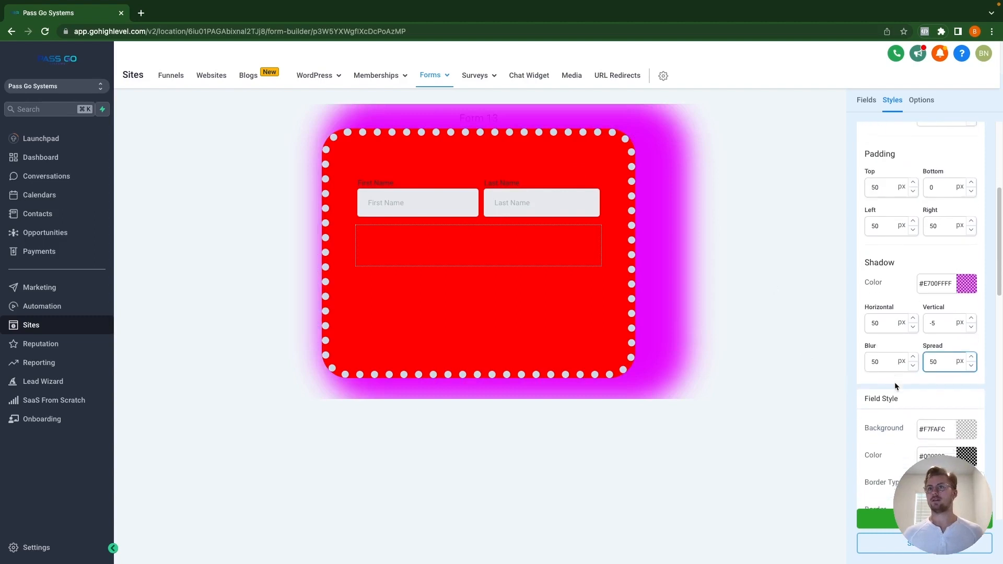
Step: Give the fields a bright blue #009CFF background and yellow #FFEB00 text
{"action": "scroll", "coordinate": [895, 386], "scroll_direction": "down", "scroll_amount": 1}
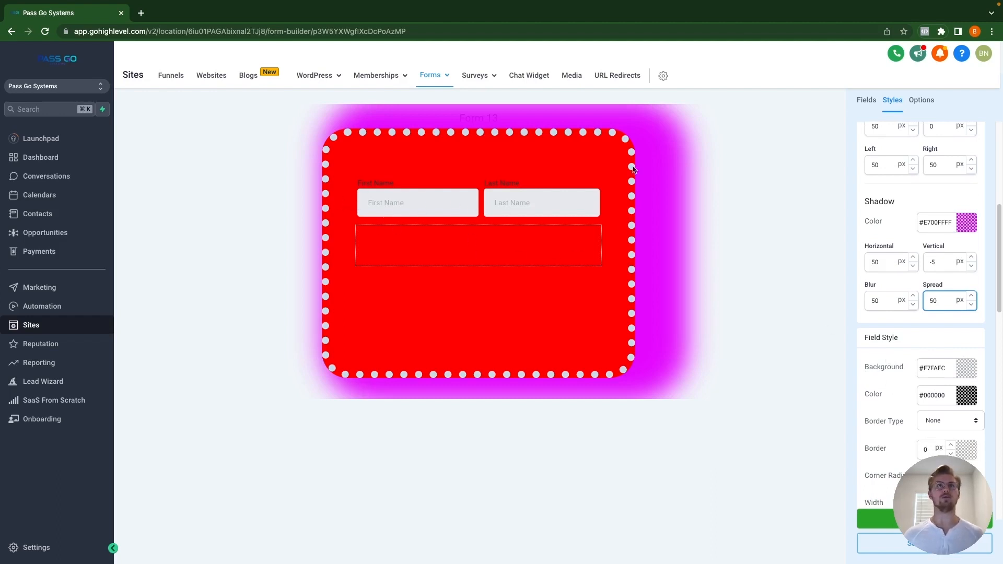
{"action": "left_click", "coordinate": [975, 373]}
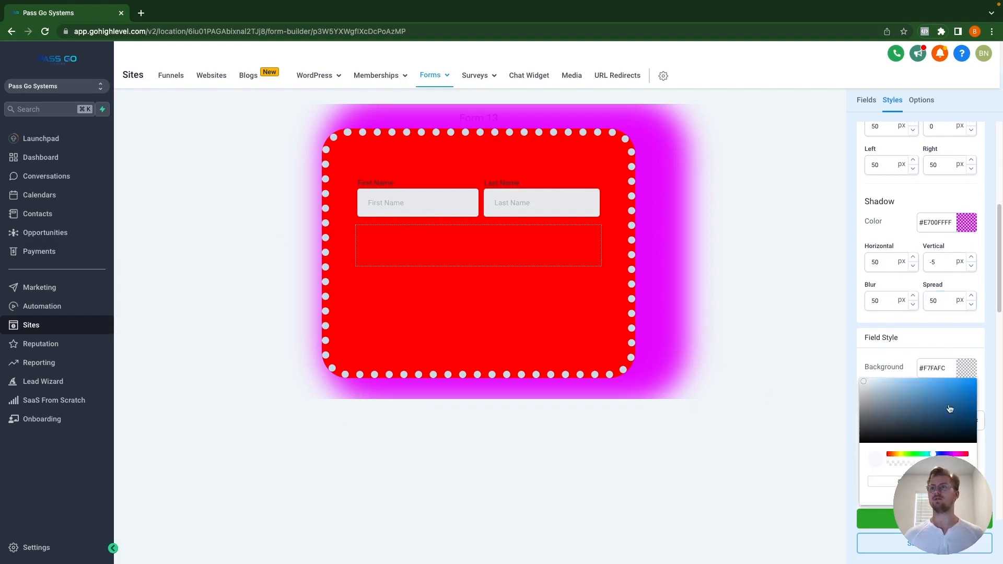
{"action": "left_click_drag", "start_coordinate": [949, 403], "coordinate": [998, 362]}
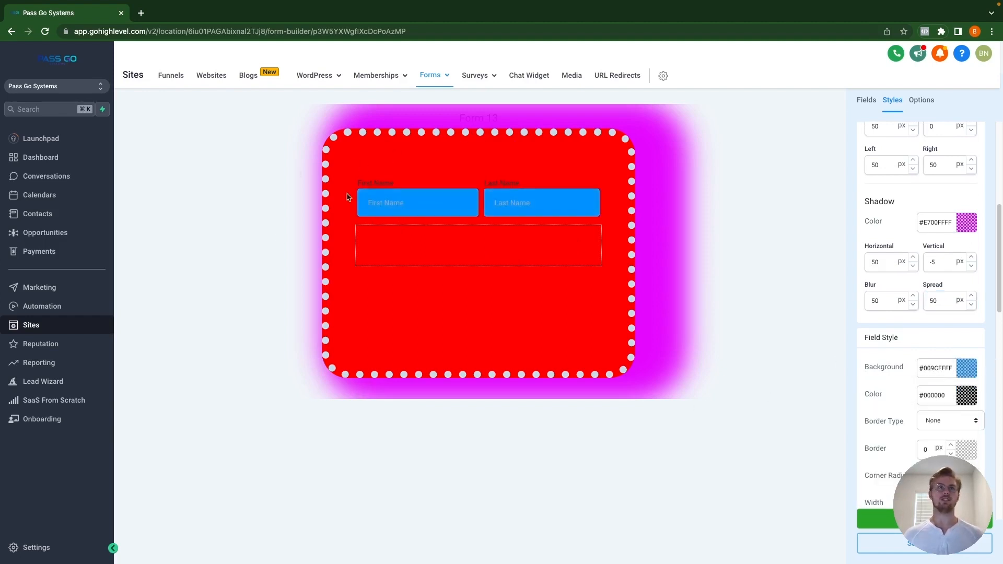
{"action": "left_click", "coordinate": [968, 404]}
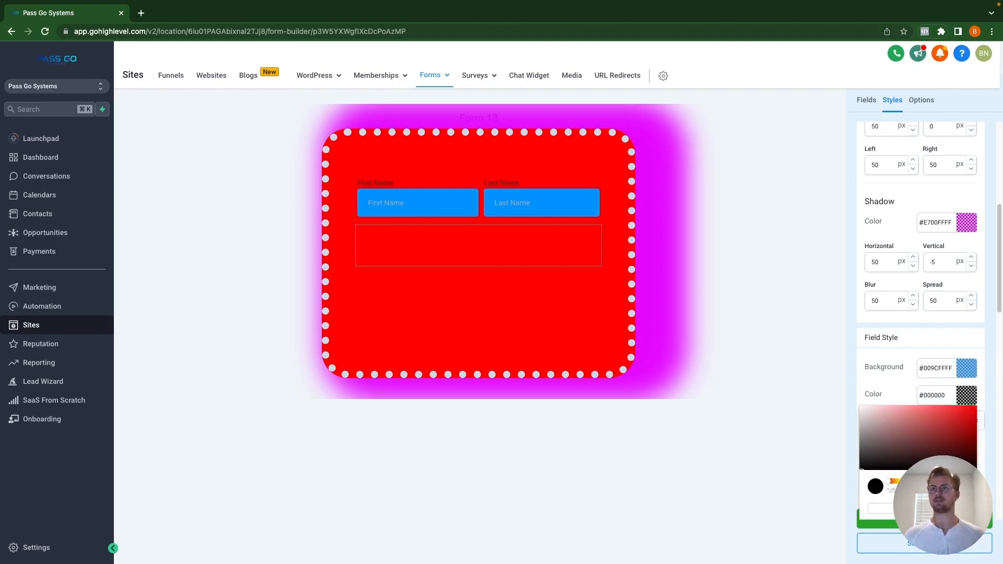
{"action": "left_click", "coordinate": [900, 481]}
{"action": "left_click_drag", "start_coordinate": [934, 445], "coordinate": [993, 390]}
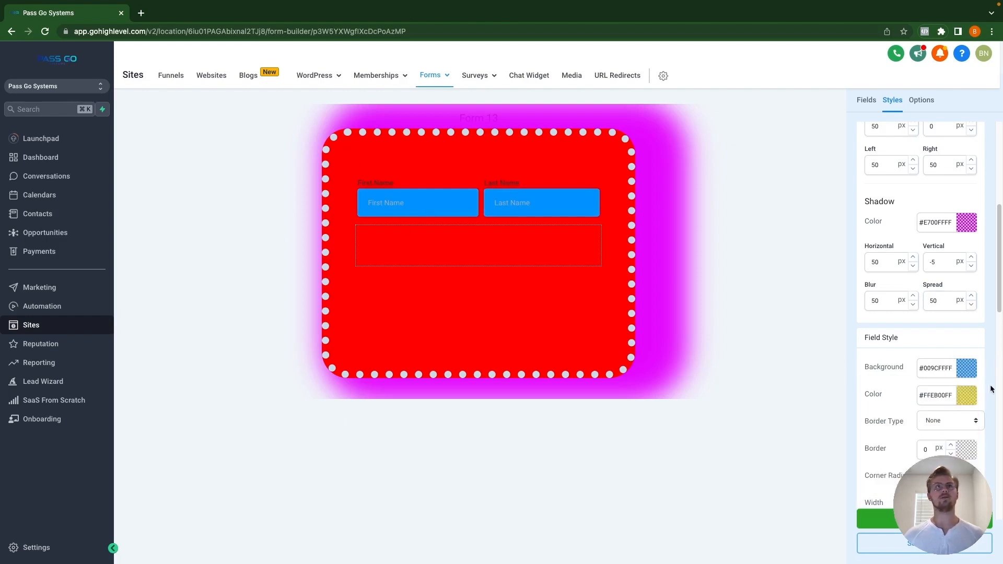
Step: Give the fields a solid line border thickened to 12 px
{"action": "left_click", "coordinate": [961, 423]}
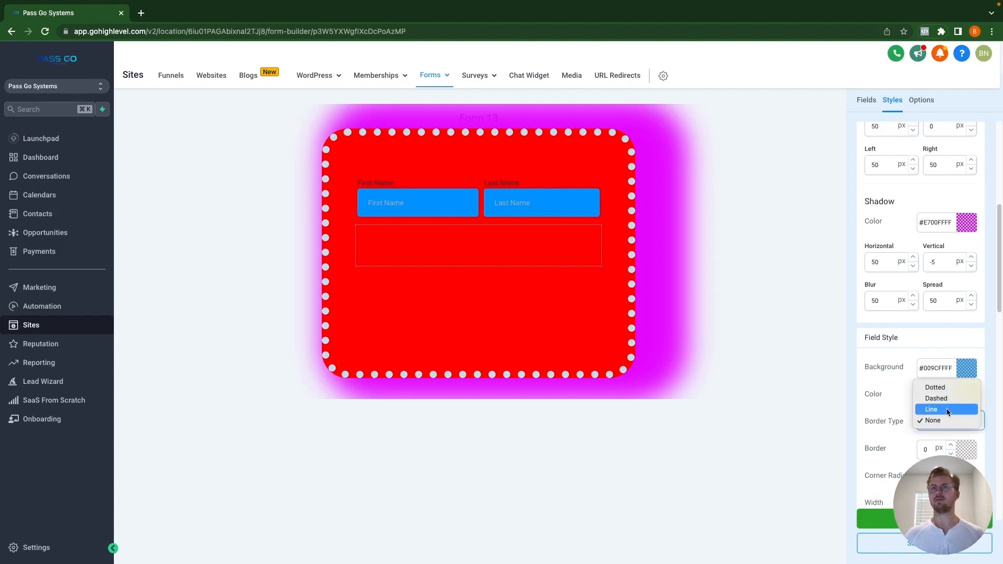
{"action": "left_click", "coordinate": [947, 411]}
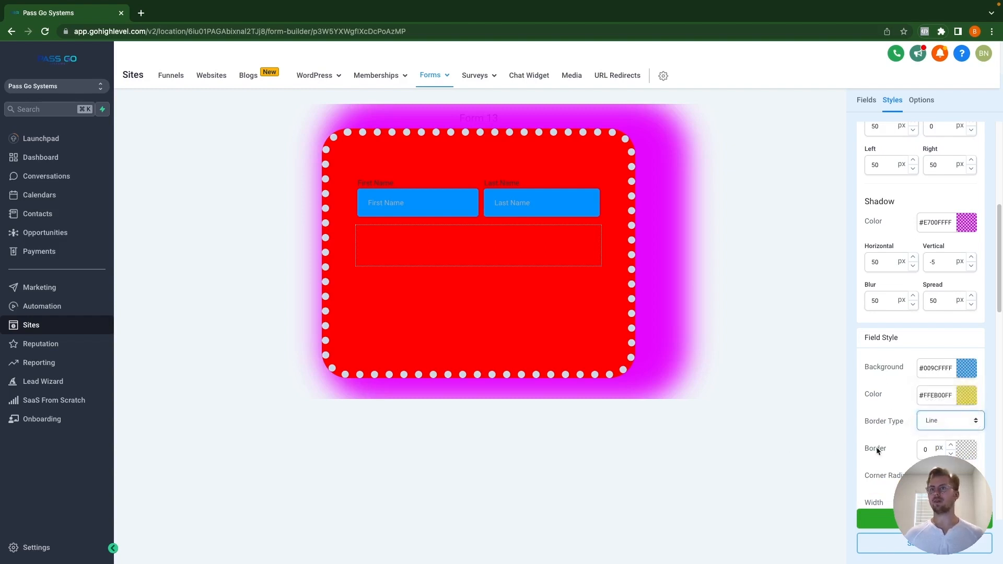
{"action": "scroll", "coordinate": [942, 439], "scroll_direction": "down", "scroll_amount": 1}
{"action": "left_click", "coordinate": [953, 441]}
{"action": "left_click", "coordinate": [952, 441]}
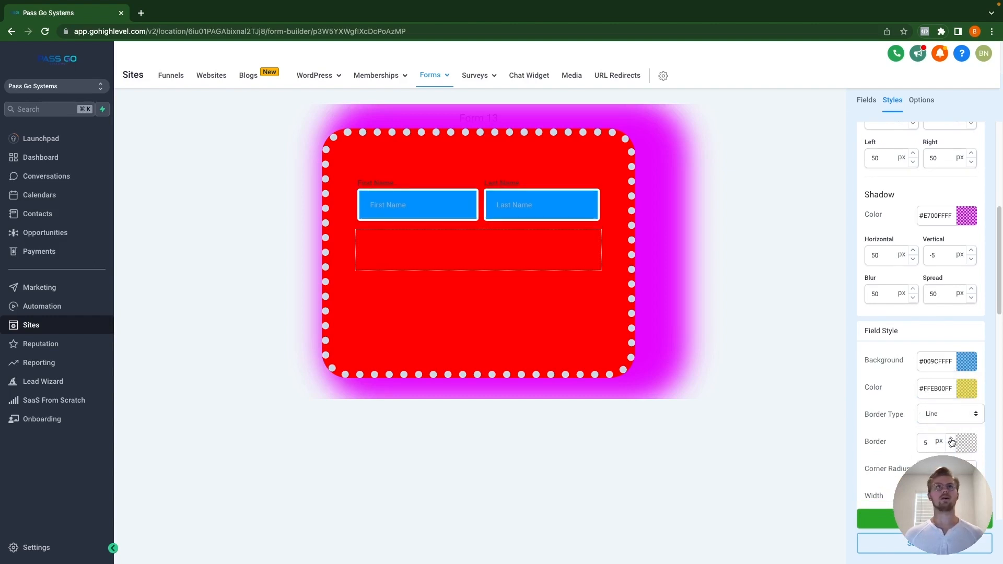
{"action": "left_click", "coordinate": [952, 440]}
{"action": "left_click", "coordinate": [953, 441]}
{"action": "left_click", "coordinate": [952, 440]}
{"action": "left_click", "coordinate": [953, 440]}
Step: Set the fields' corner radius to 20 px and width to 200 px
{"action": "scroll", "coordinate": [953, 442], "scroll_direction": "down", "scroll_amount": 2}
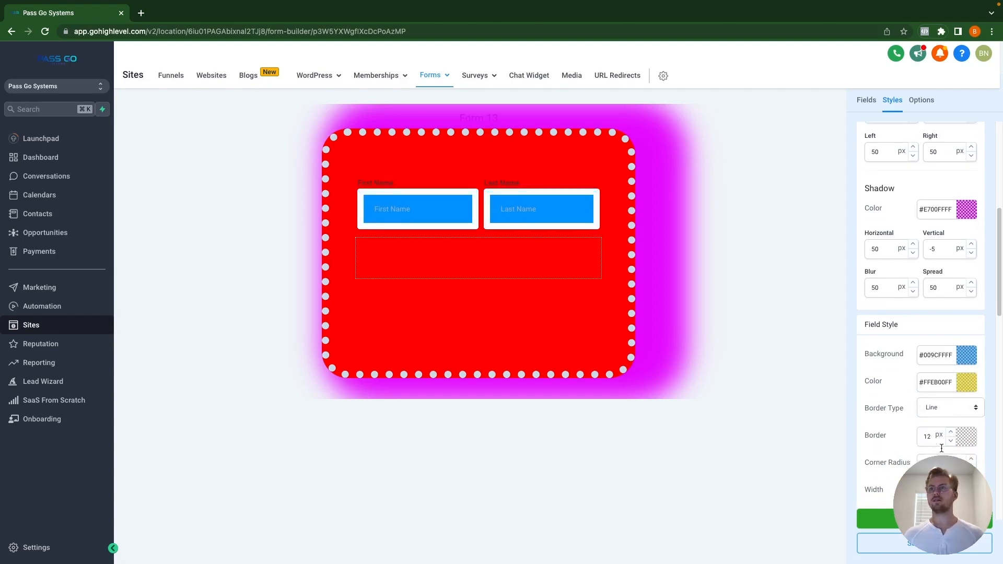
{"action": "left_click", "coordinate": [954, 443]}
{"action": "key", "text": "BackSpace"}
{"action": "type", "text": "2"}
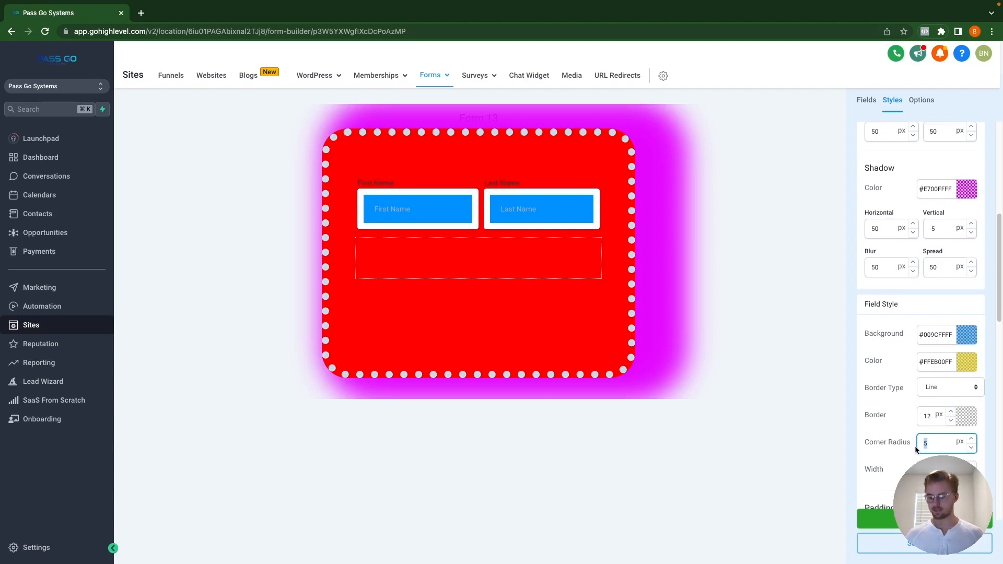
{"action": "type", "text": "0"}
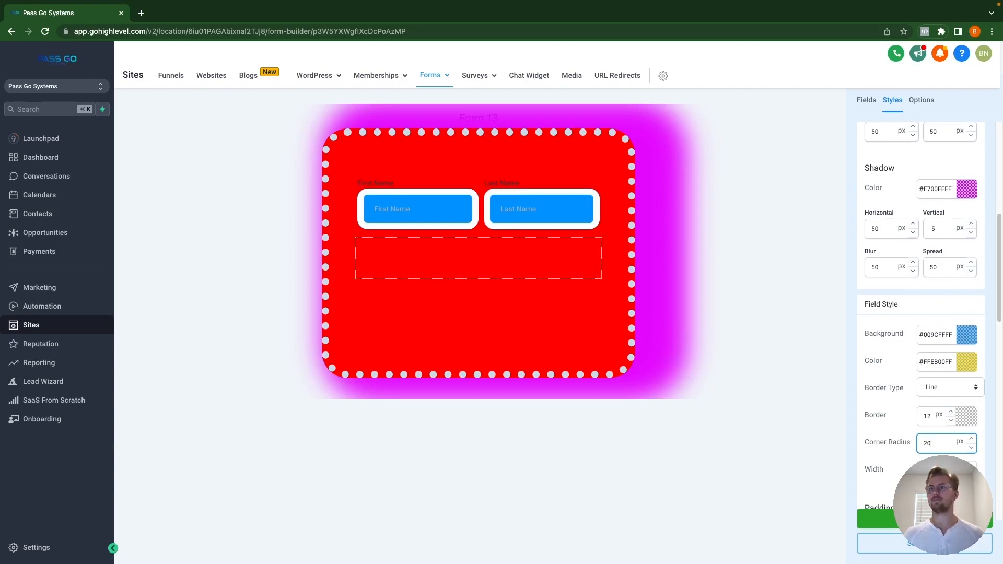
{"action": "key", "text": "Tab"}
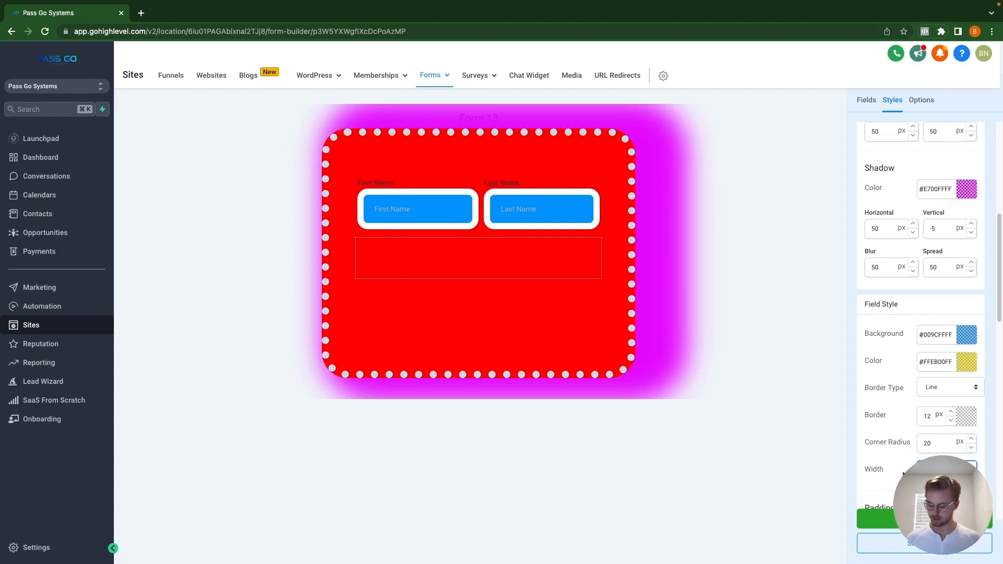
{"action": "type", "text": "200"}
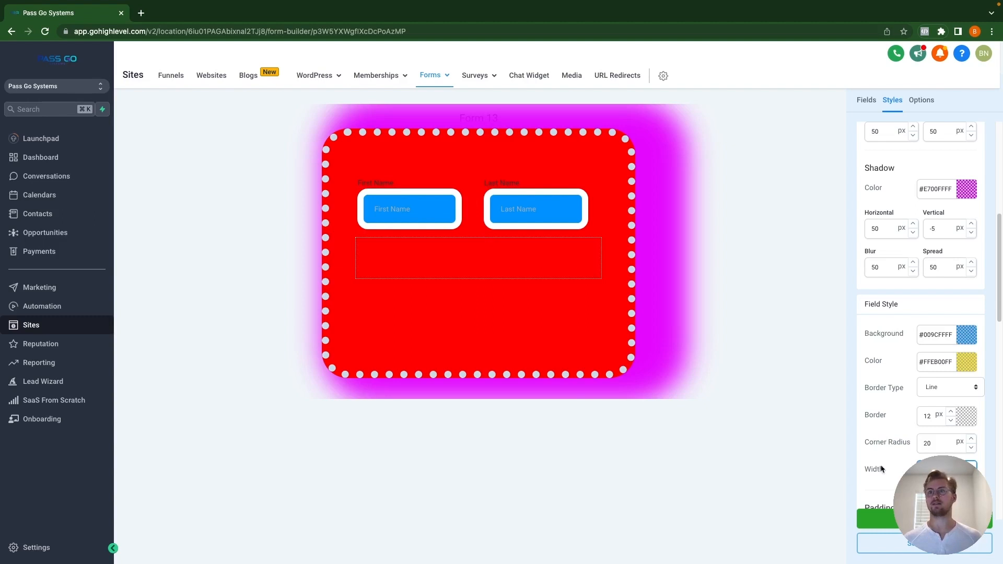
Step: Set the name fields' top, bottom and left padding to 50 px each
{"action": "scroll", "coordinate": [909, 421], "scroll_direction": "down", "scroll_amount": 3}
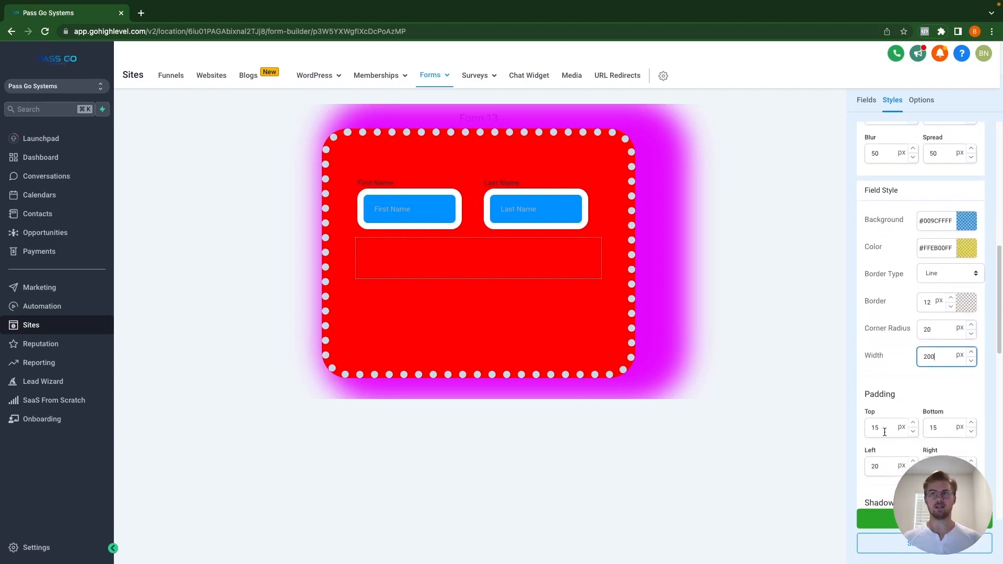
{"action": "double_click", "coordinate": [899, 433]}
{"action": "type", "text": "50"}
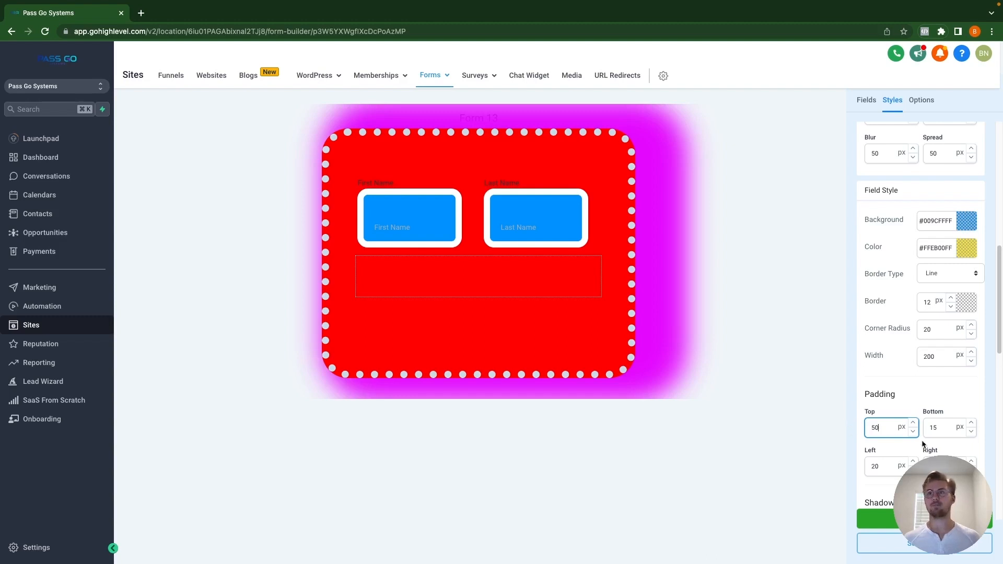
{"action": "double_click", "coordinate": [938, 427]}
{"action": "type", "text": "50"}
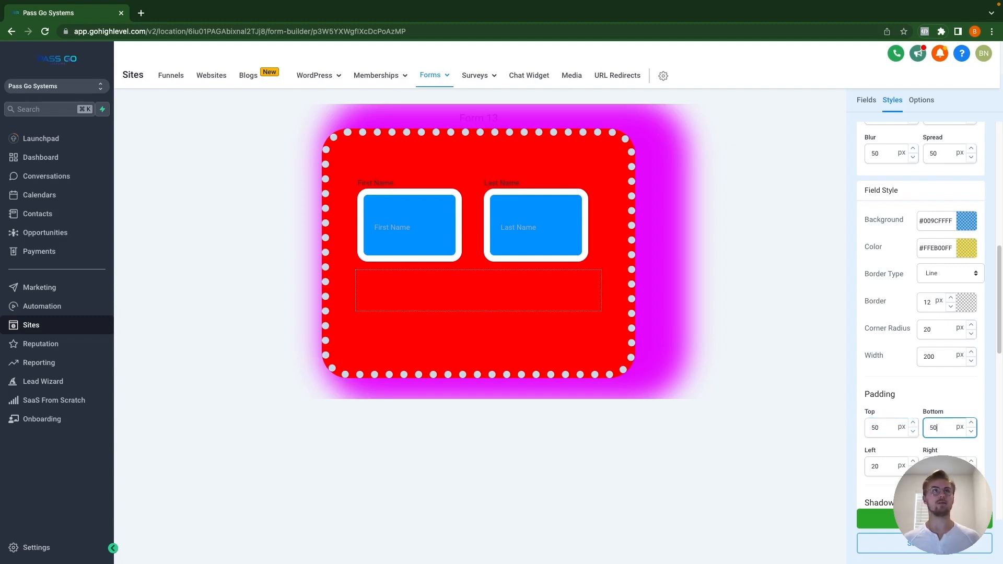
{"action": "key", "text": "Tab"}
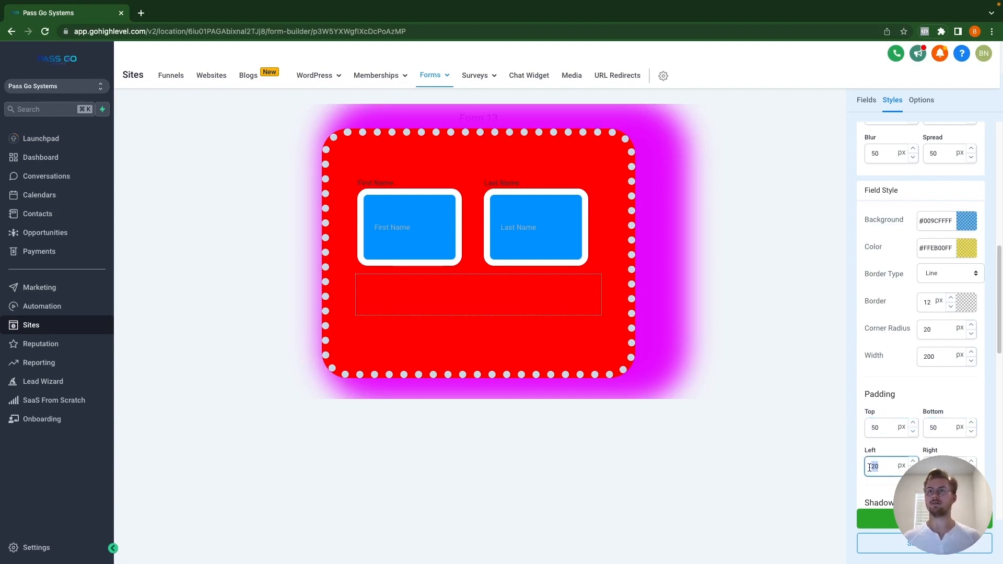
{"action": "type", "text": "50"}
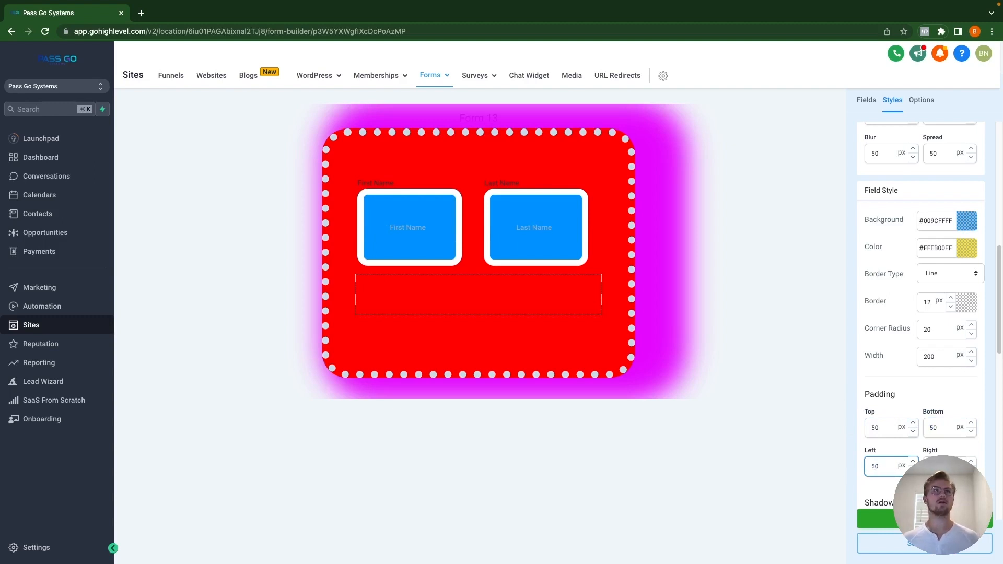
{"action": "key", "text": "Tab"}
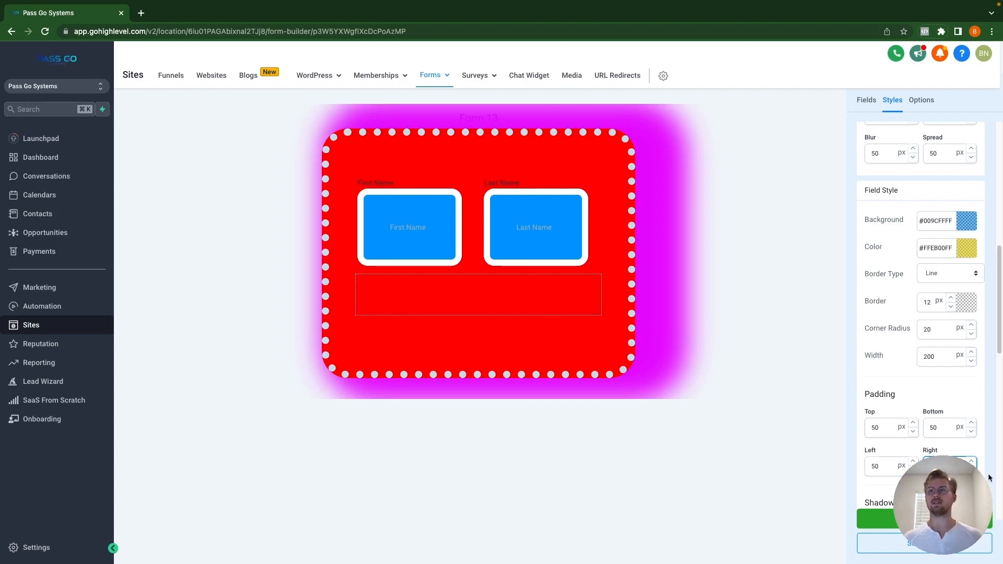
{"action": "scroll", "coordinate": [920, 446], "scroll_direction": "down", "scroll_amount": 4}
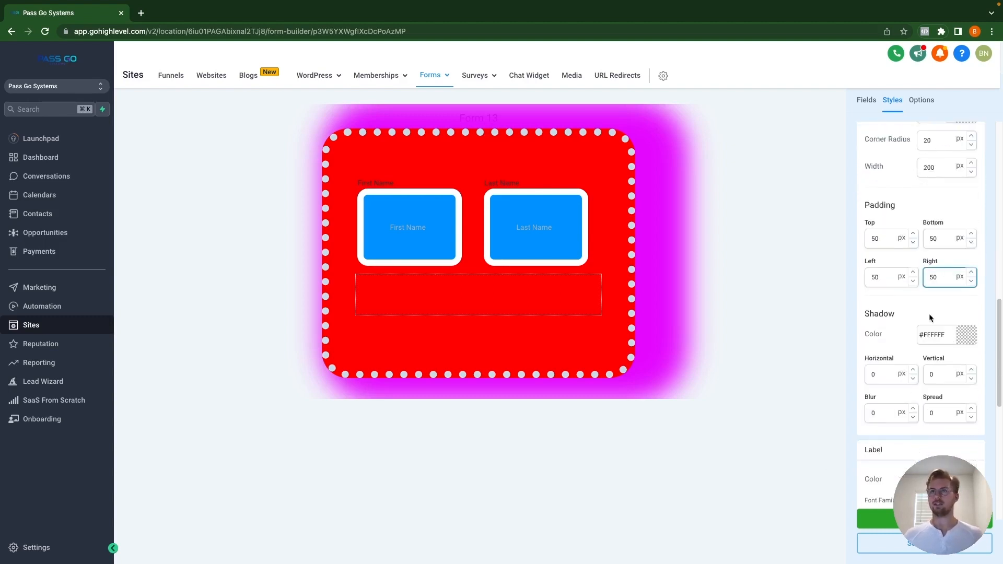
Step: Set the field shadow to green #4EFF00FF with horizontal 50, vertical 50, blur 50 and spread 5
{"action": "left_click", "coordinate": [967, 334]}
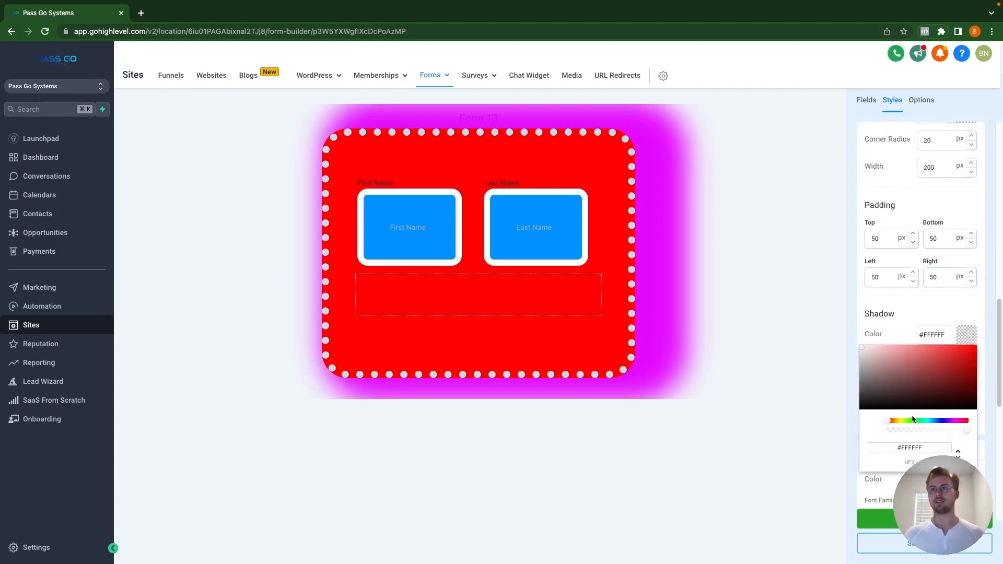
{"action": "left_click", "coordinate": [911, 421]}
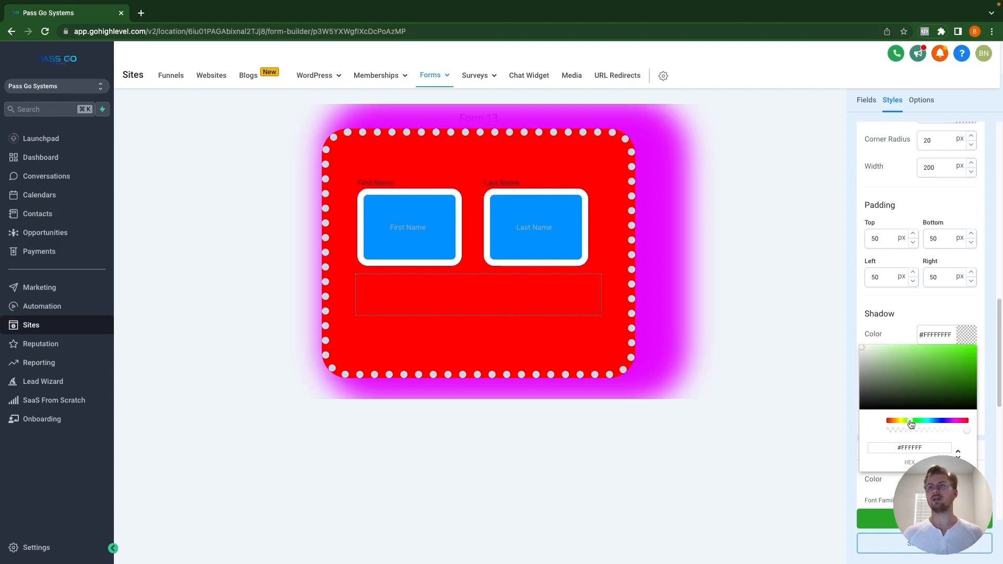
{"action": "left_click", "coordinate": [945, 384]}
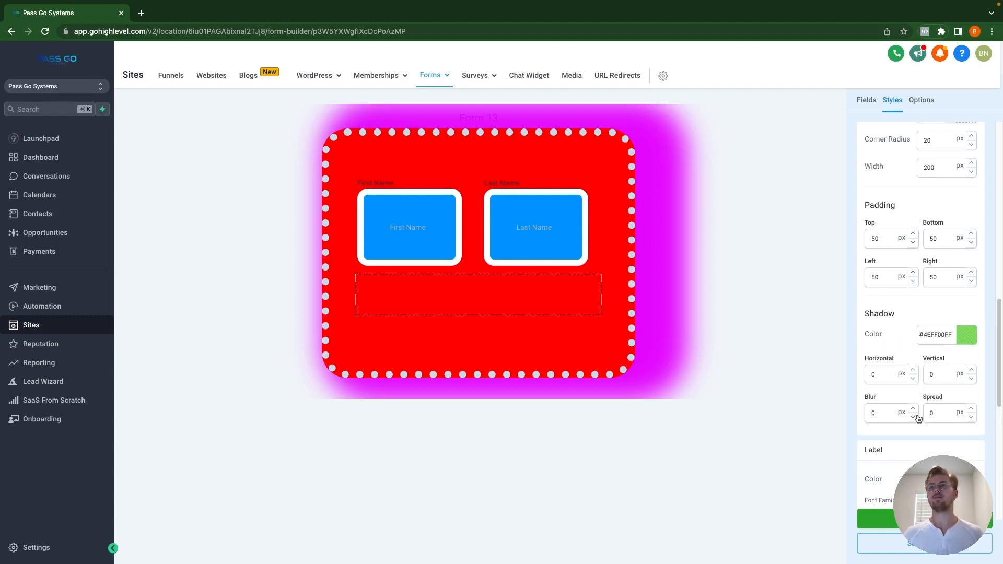
{"action": "left_click", "coordinate": [900, 374]}
{"action": "type", "text": "50"}
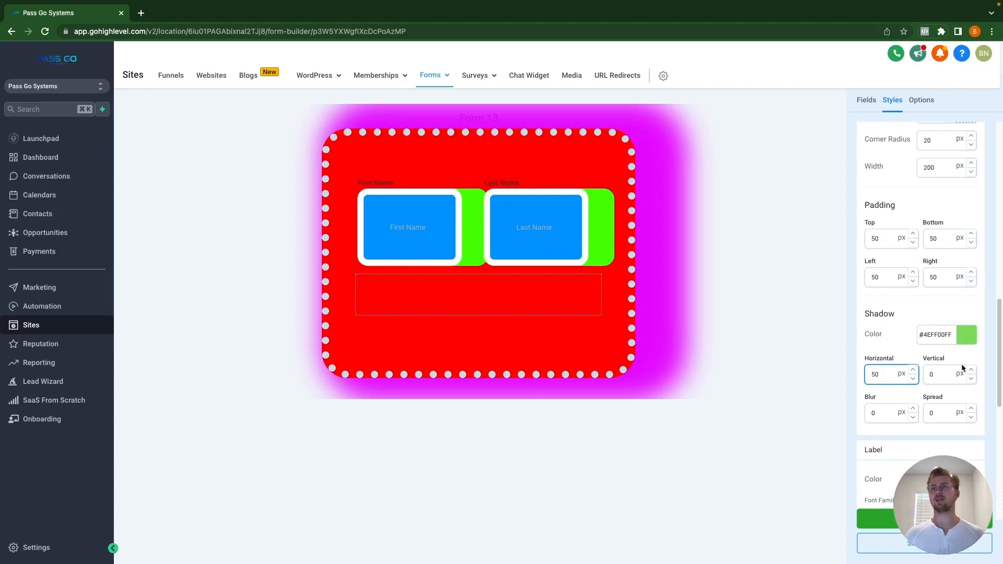
{"action": "left_click", "coordinate": [945, 374]}
{"action": "type", "text": "50"}
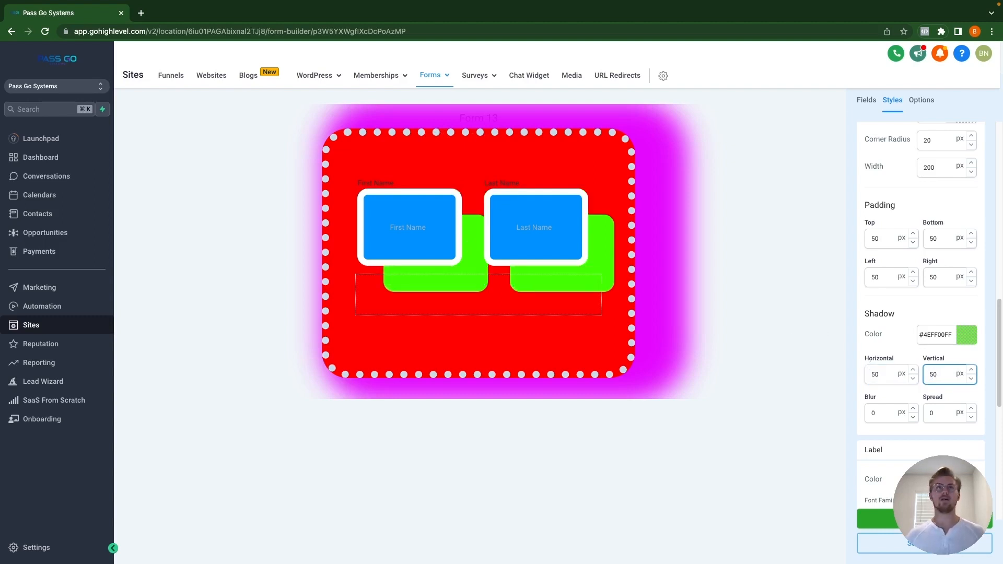
{"action": "double_click", "coordinate": [877, 414]}
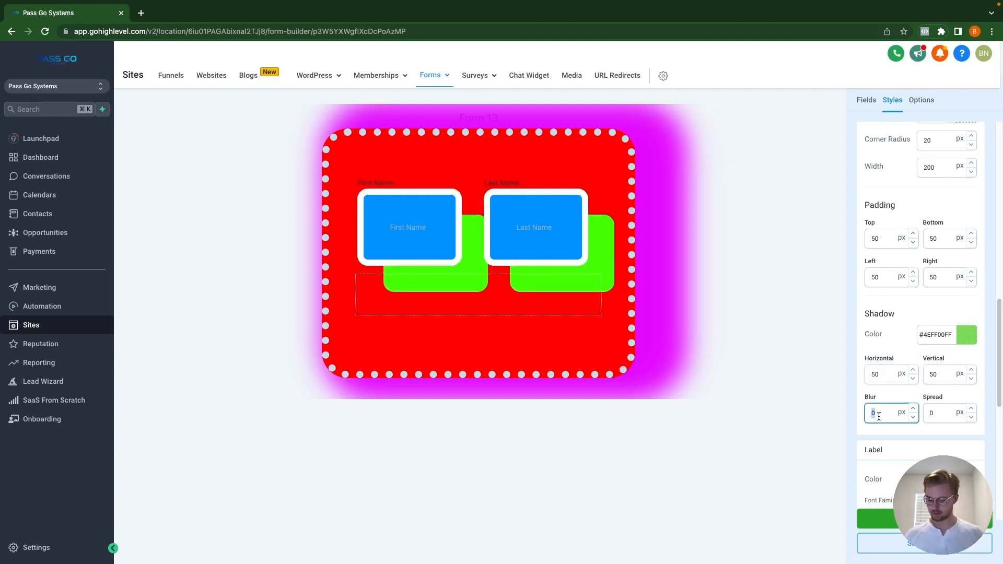
{"action": "type", "text": "50"}
{"action": "double_click", "coordinate": [940, 417]}
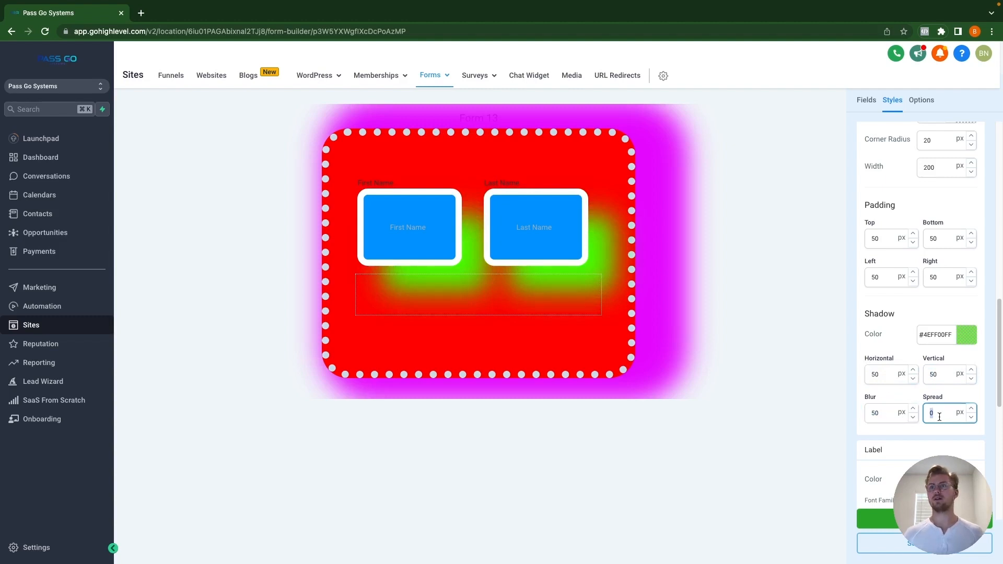
{"action": "type", "text": "50"}
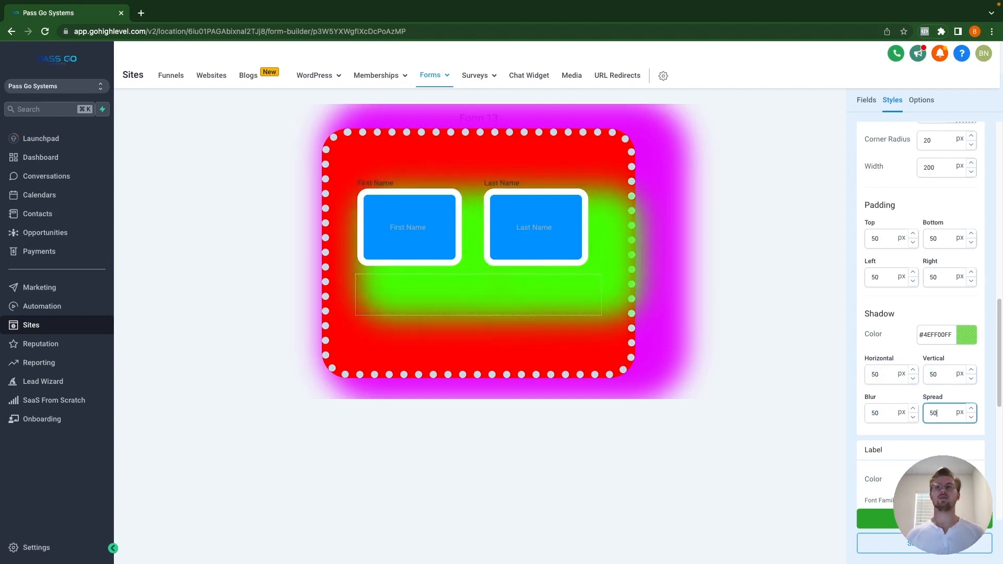
{"action": "type", "text": "5"}
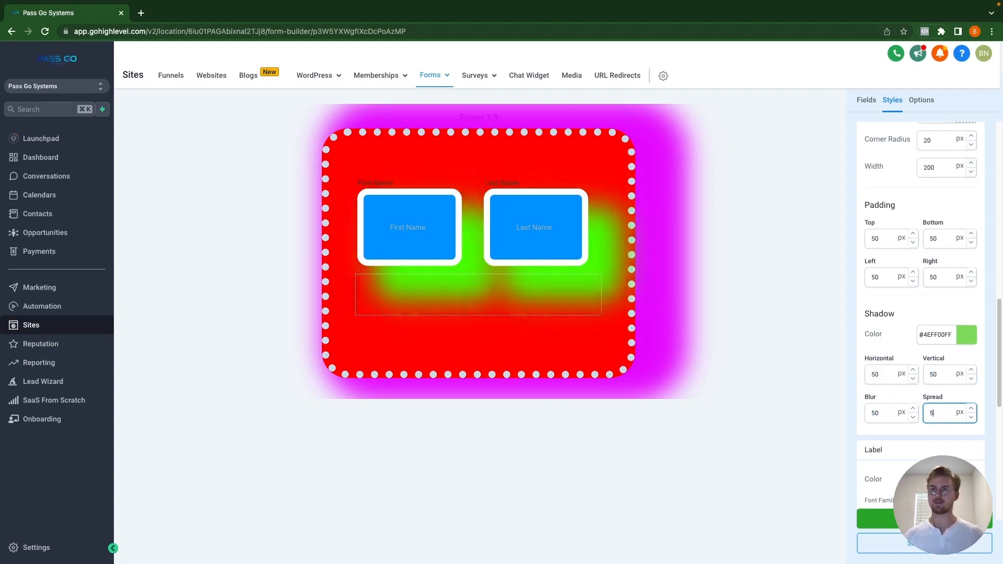
{"action": "scroll", "coordinate": [914, 437], "scroll_direction": "down", "scroll_amount": 3}
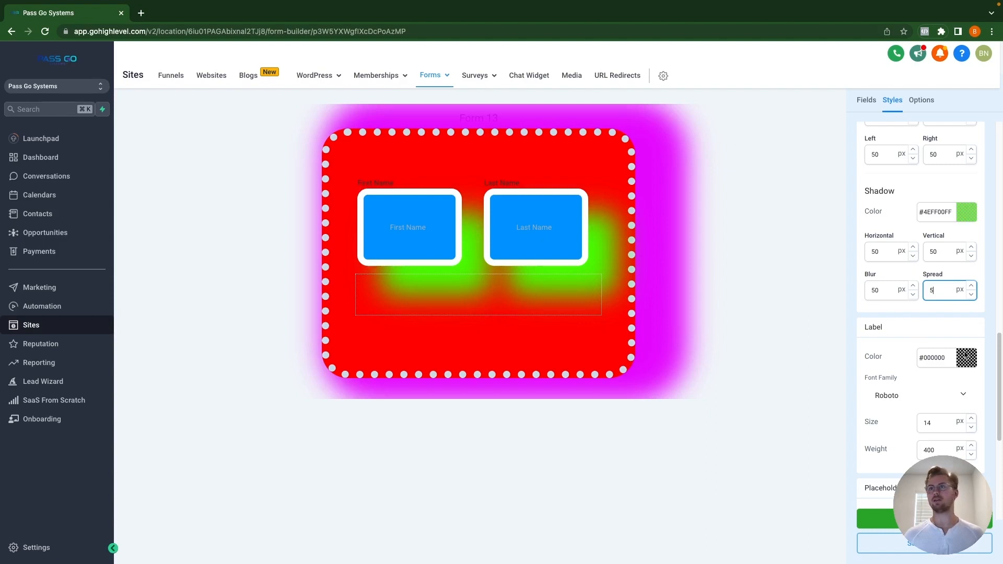
Step: Set the label colour to yellow #F9FF00FF, size 50 and weight 500
{"action": "left_click", "coordinate": [967, 357]}
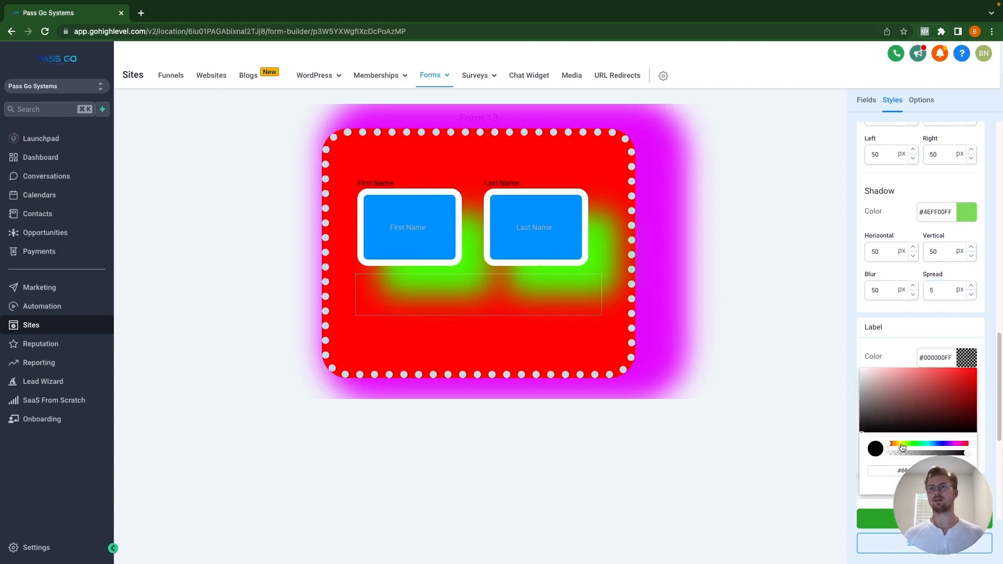
{"action": "left_click", "coordinate": [902, 445]}
{"action": "left_click_drag", "start_coordinate": [945, 392], "coordinate": [986, 332]}
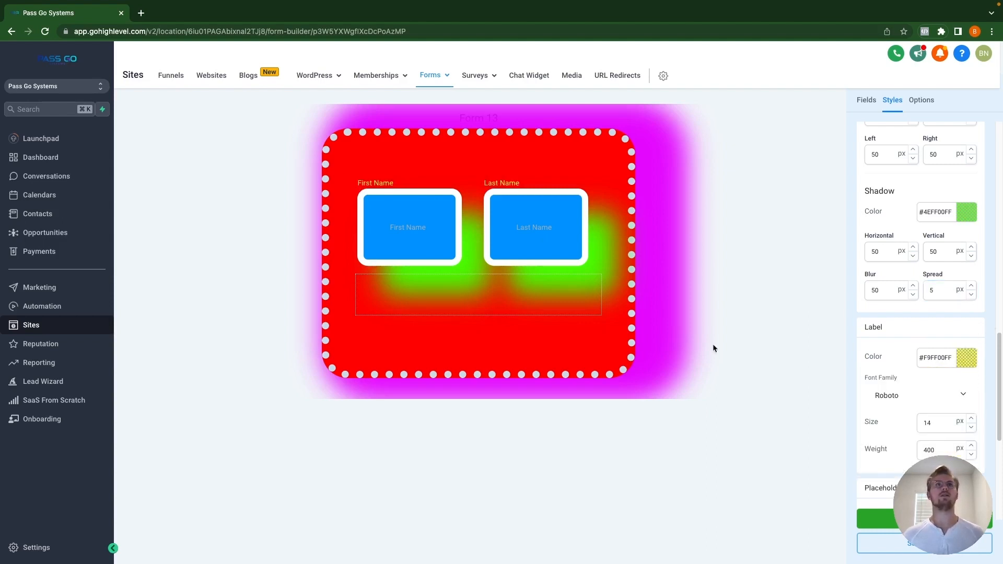
{"action": "left_click_drag", "start_coordinate": [960, 425], "coordinate": [921, 424]}
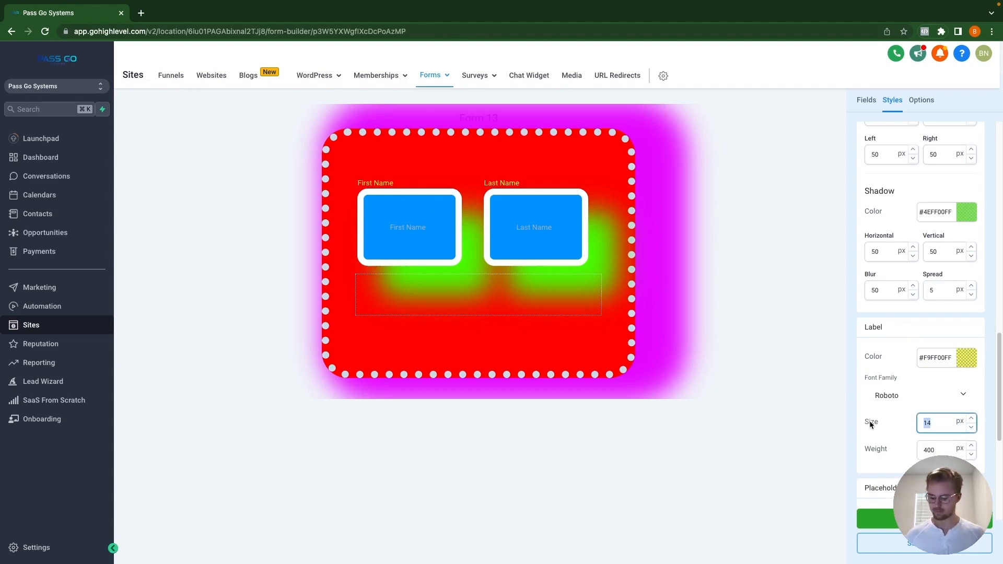
{"action": "type", "text": "50"}
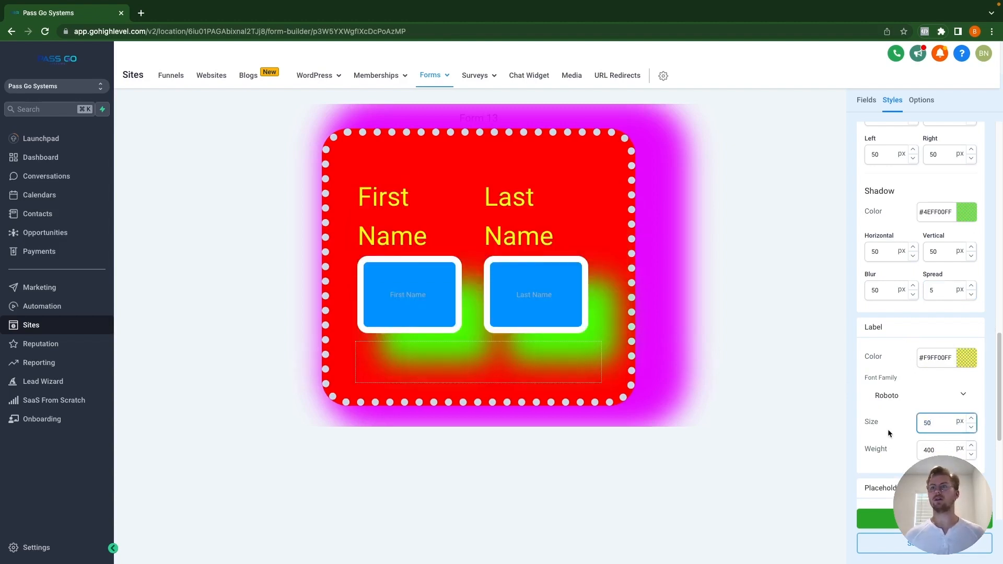
{"action": "left_click_drag", "start_coordinate": [938, 447], "coordinate": [889, 446]}
{"action": "type", "text": "50"}
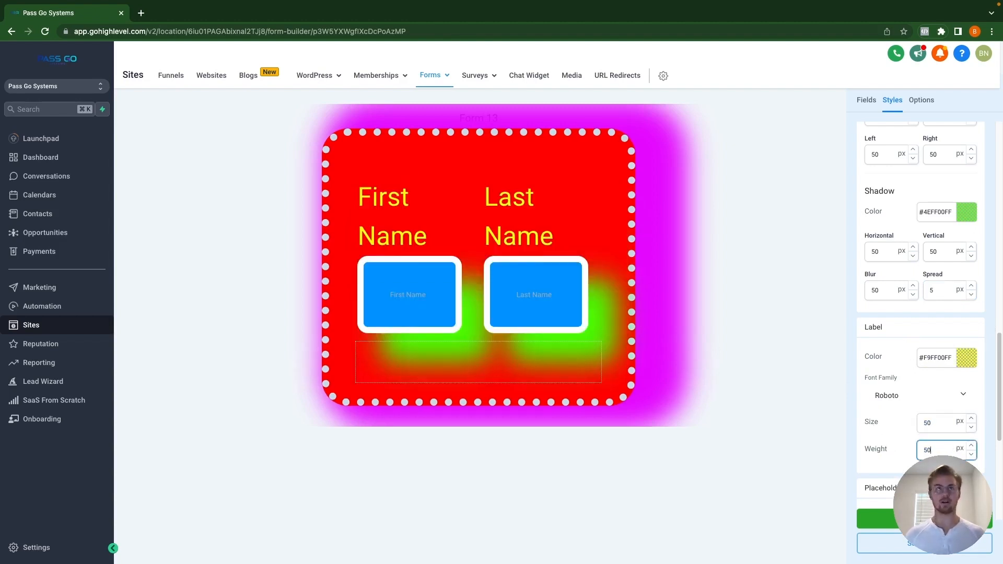
{"action": "type", "text": "0"}
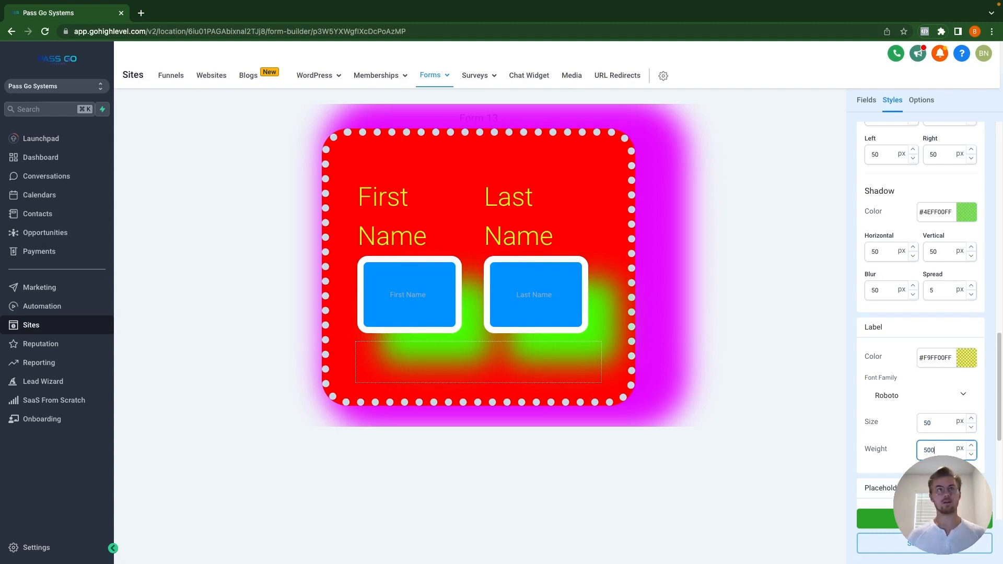
{"action": "scroll", "coordinate": [907, 445], "scroll_direction": "down", "scroll_amount": 3}
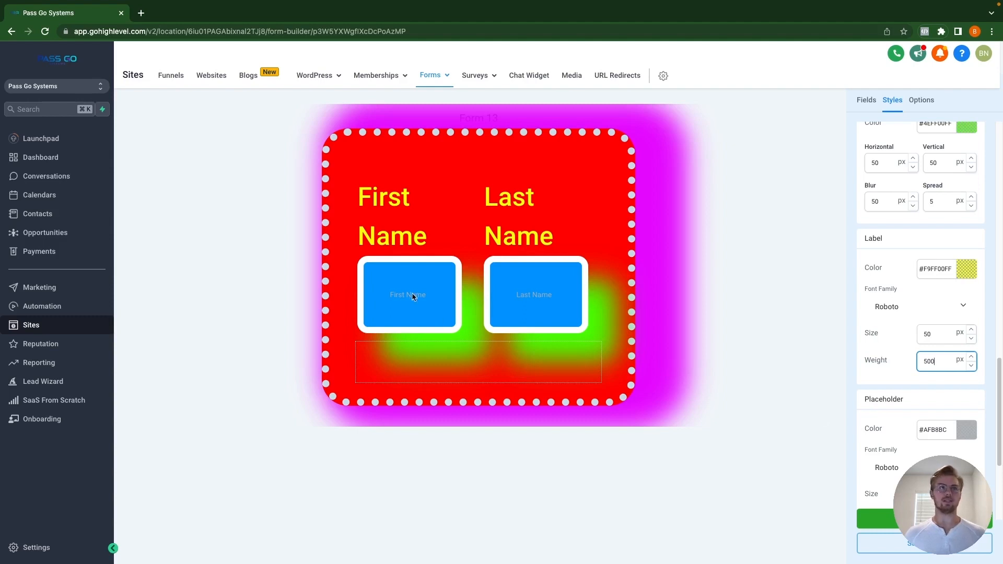
{"action": "scroll", "coordinate": [907, 437], "scroll_direction": "down", "scroll_amount": 1}
{"action": "scroll", "coordinate": [908, 439], "scroll_direction": "down", "scroll_amount": 3}
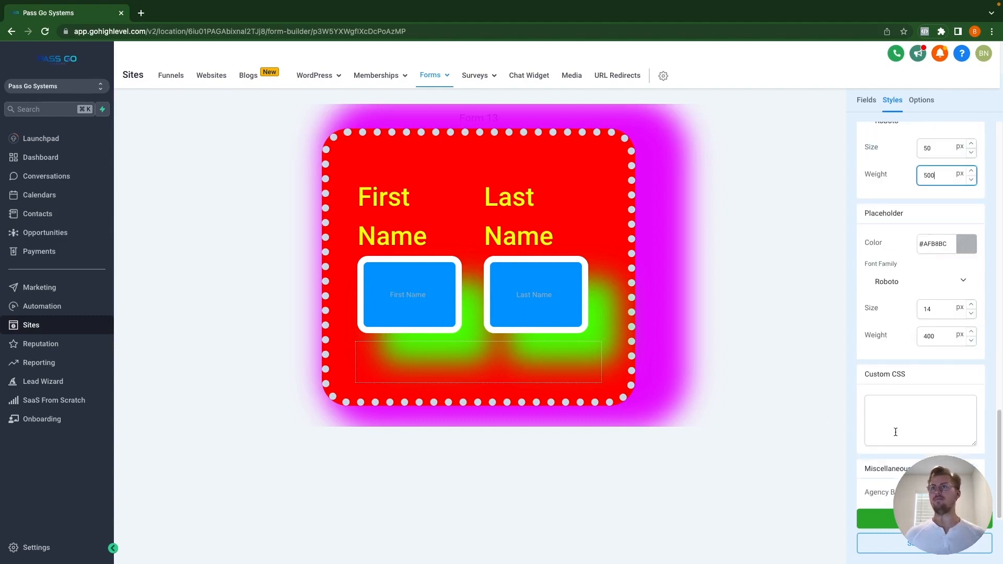
Step: Set placeholder colour #FF00EBFF and size 20, then switch on the Agency Branding toggle
{"action": "left_click", "coordinate": [968, 244]}
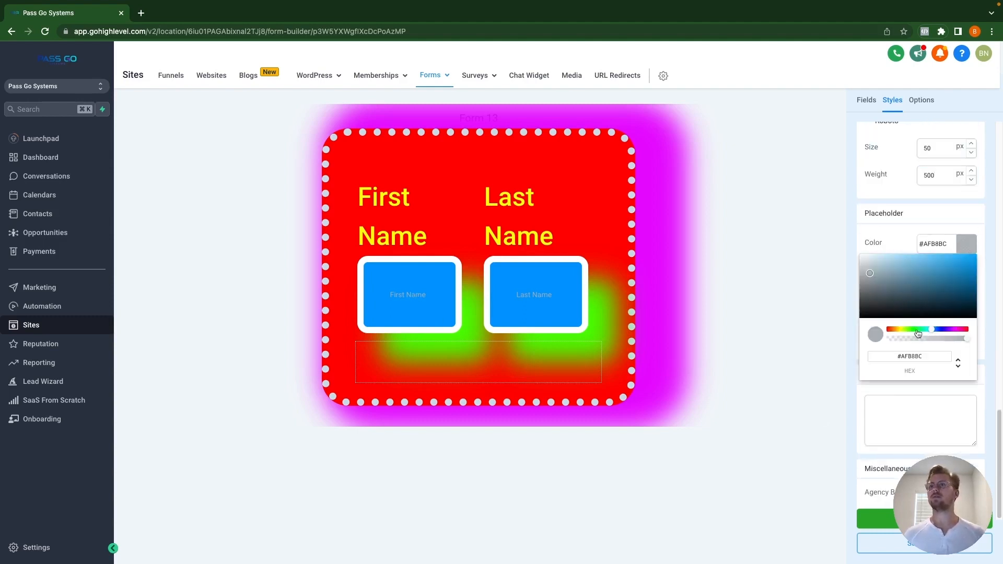
{"action": "left_click", "coordinate": [942, 329]}
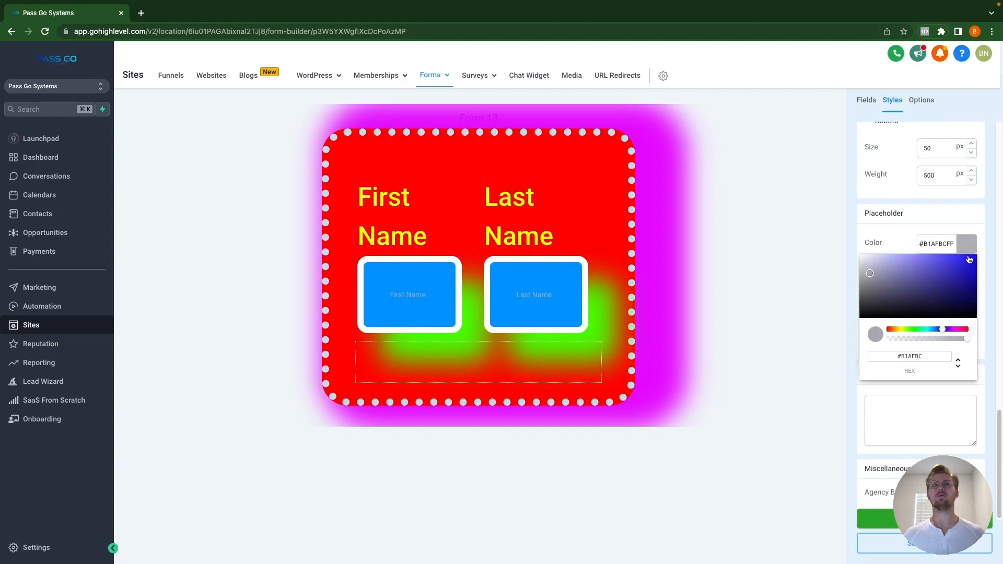
{"action": "left_click", "coordinate": [957, 330]}
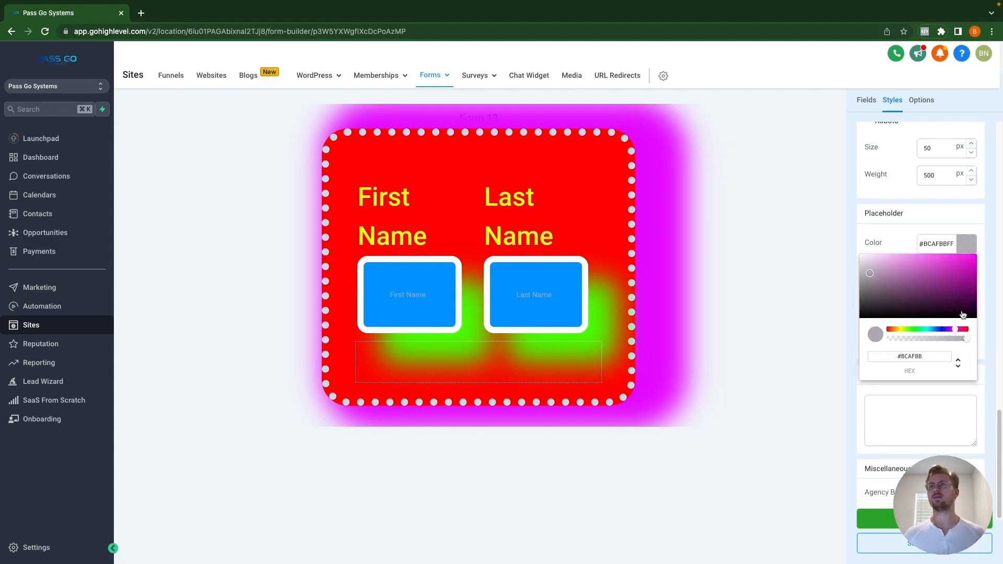
{"action": "left_click", "coordinate": [971, 252]}
{"action": "left_click", "coordinate": [963, 245]}
{"action": "left_click_drag", "start_coordinate": [958, 274], "coordinate": [978, 242]}
{"action": "double_click", "coordinate": [927, 309]}
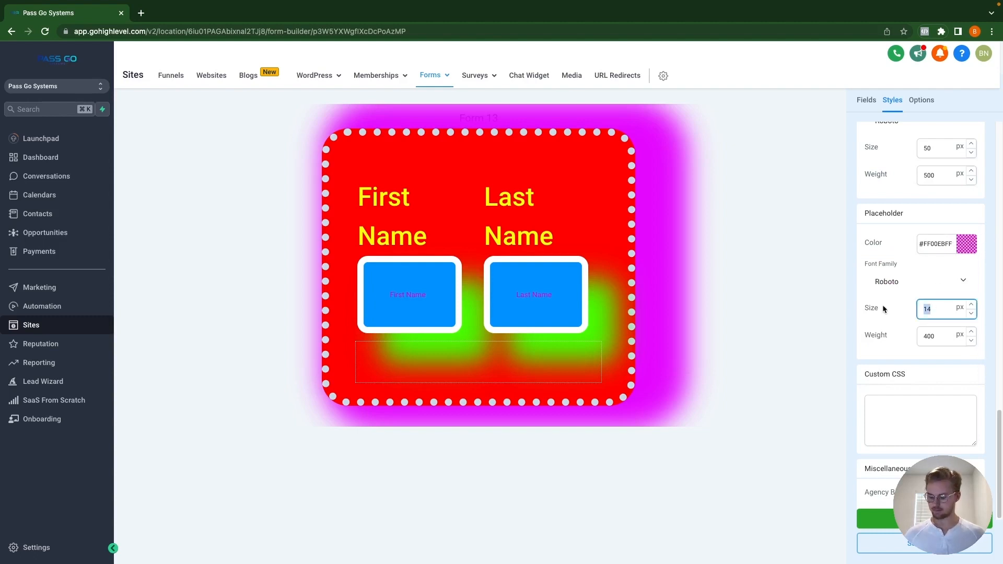
{"action": "type", "text": "20"}
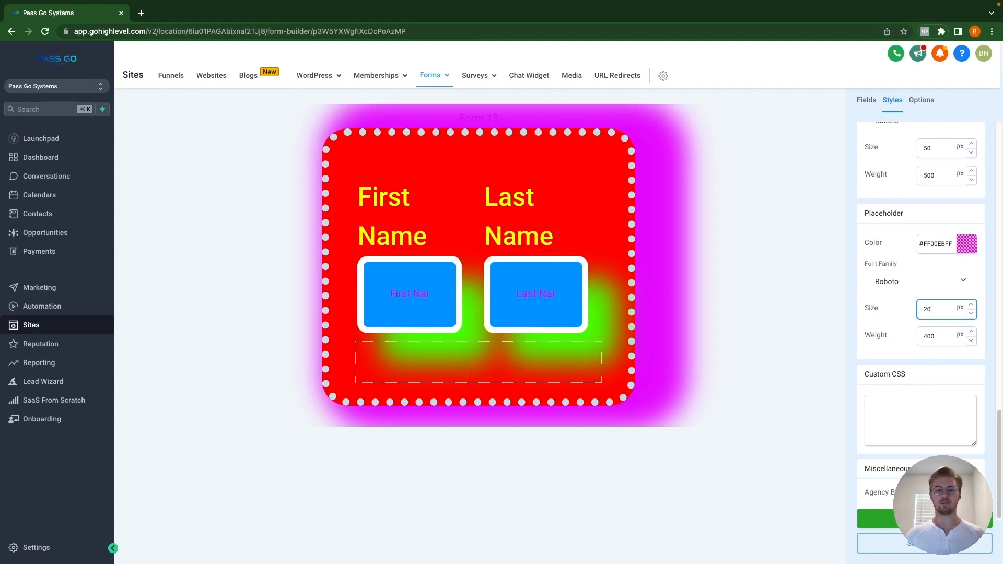
{"action": "left_click", "coordinate": [966, 493]}
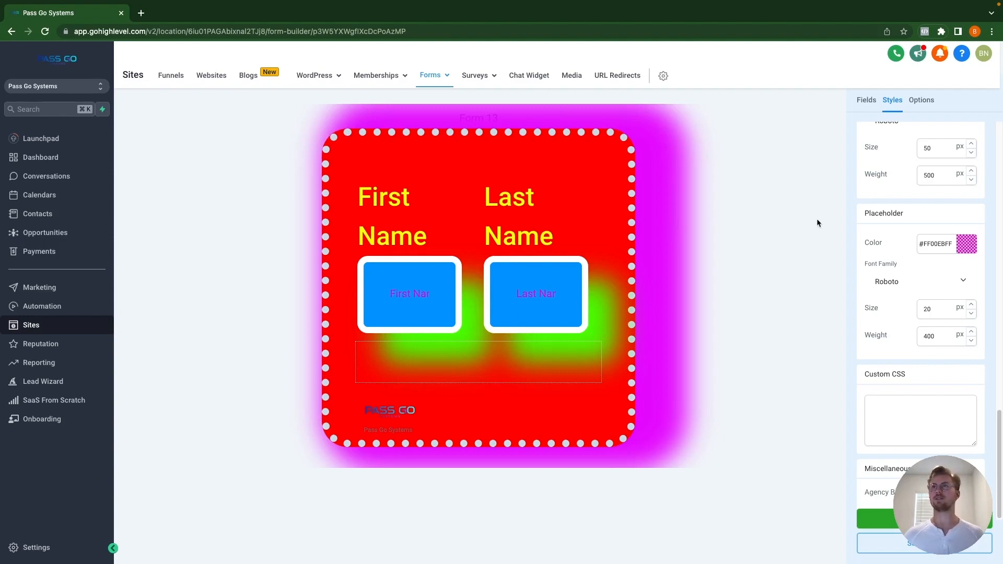
{"action": "scroll", "coordinate": [900, 187], "scroll_direction": "up", "scroll_amount": 10}
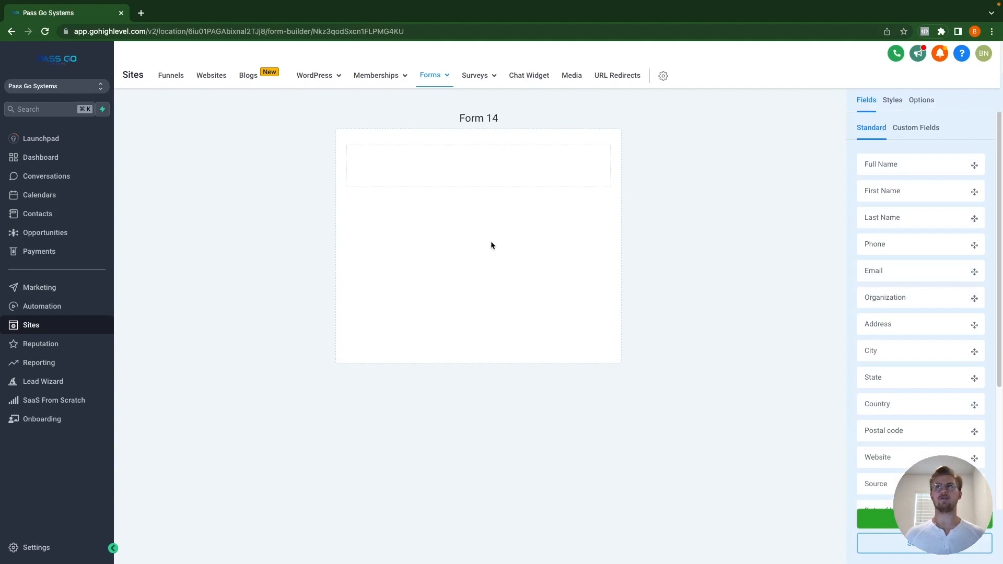
Step: Turn on the Inline Forms layout for the new Form 14 and show its Options
{"action": "left_click", "coordinate": [892, 101]}
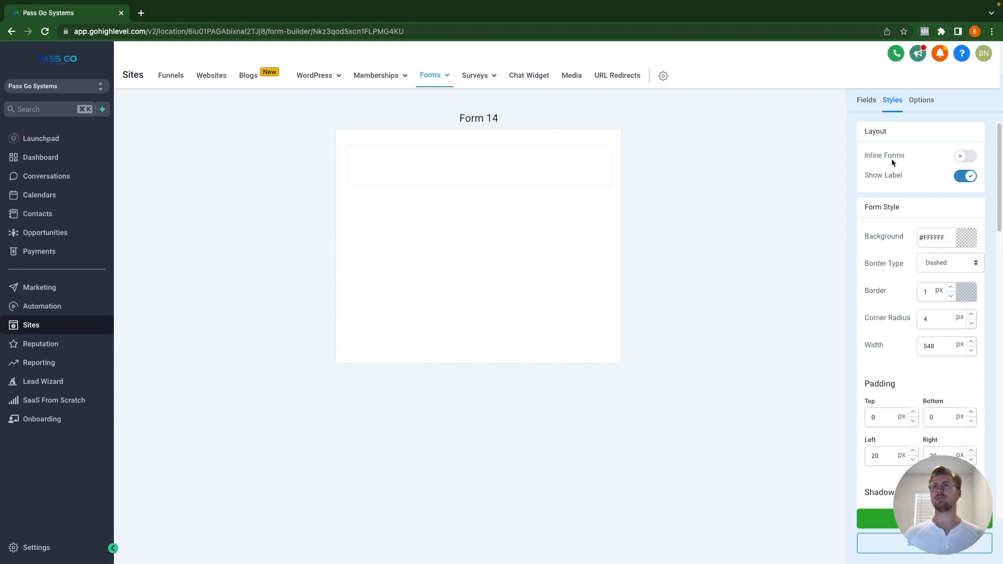
{"action": "left_click", "coordinate": [964, 157]}
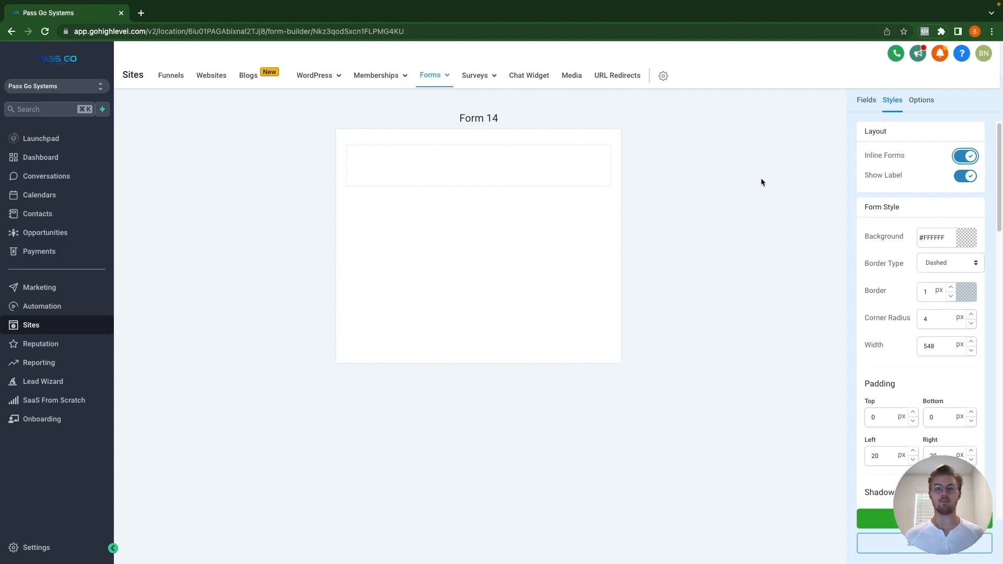
{"action": "left_click", "coordinate": [921, 101]}
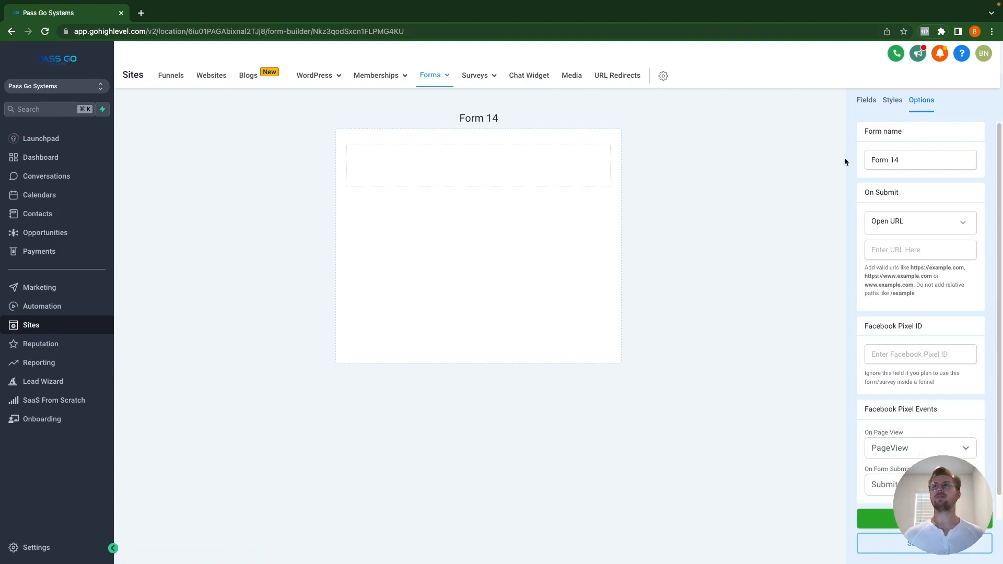
Step: Rename the form to 'Test Form' and try an on-submit message reading 'Complete!'
{"action": "triple_click", "coordinate": [904, 161]}
{"action": "type", "text": "T"}
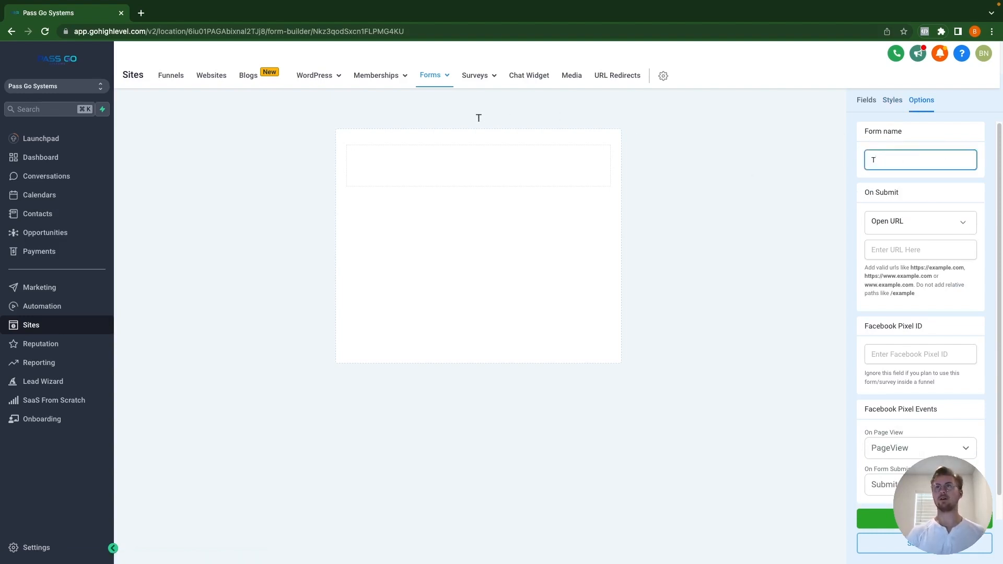
{"action": "type", "text": "est Form"}
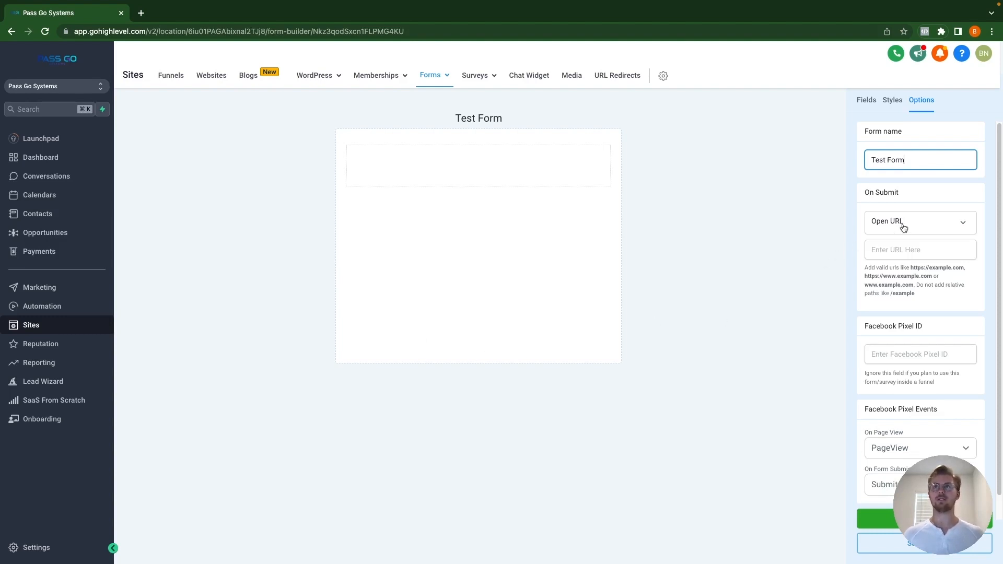
{"action": "left_click", "coordinate": [920, 228]}
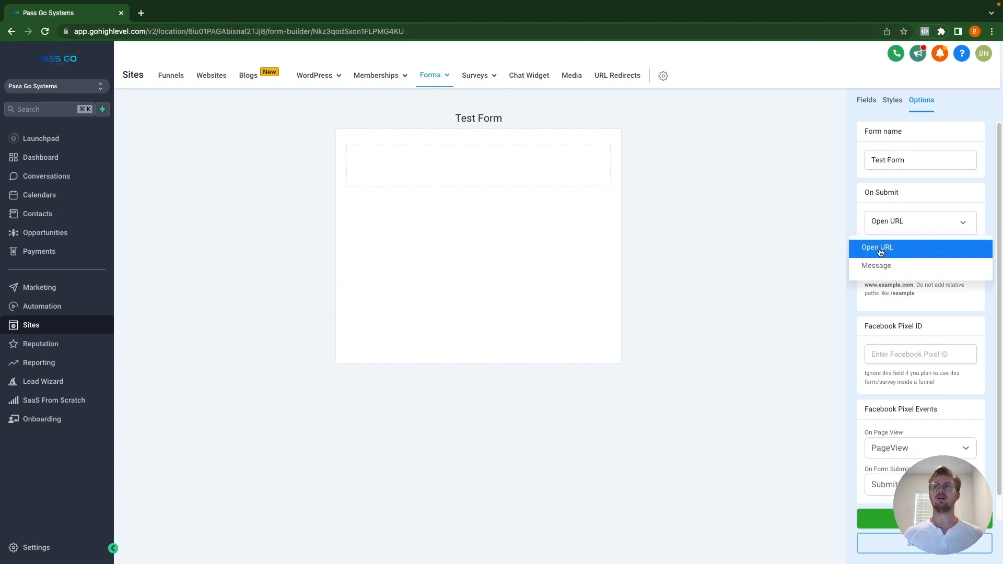
{"action": "left_click", "coordinate": [885, 266]}
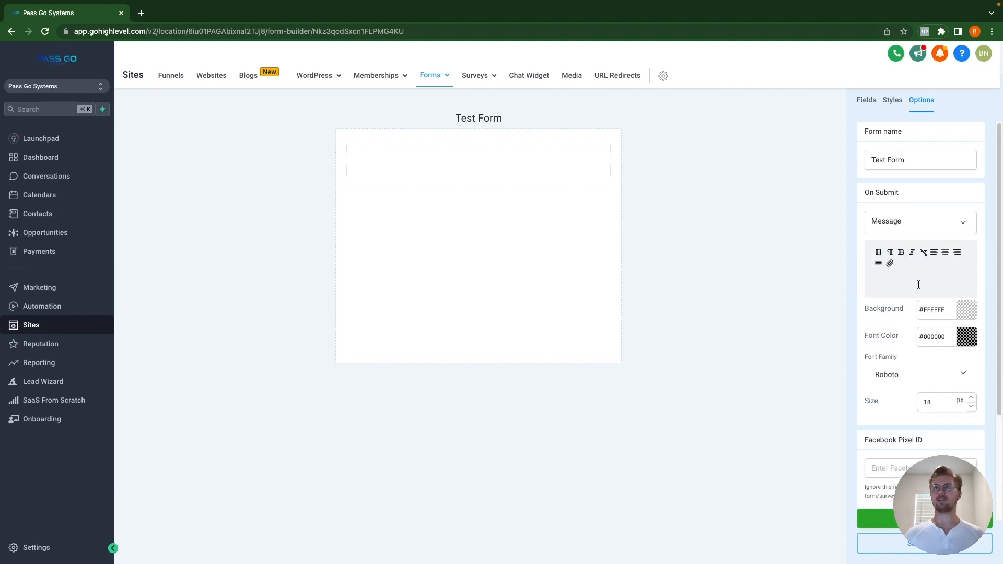
{"action": "type", "text": "Com"}
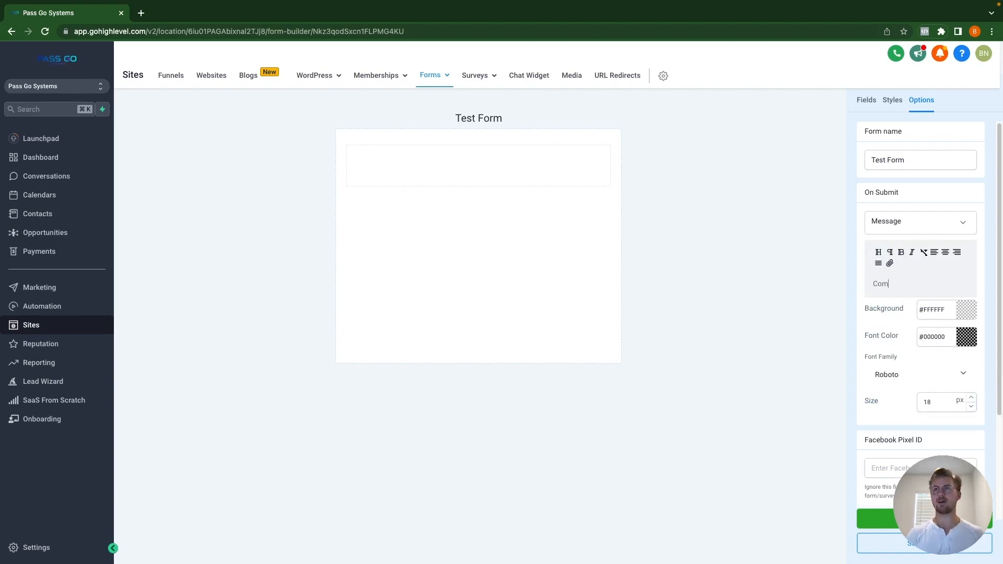
{"action": "type", "text": "plete!"}
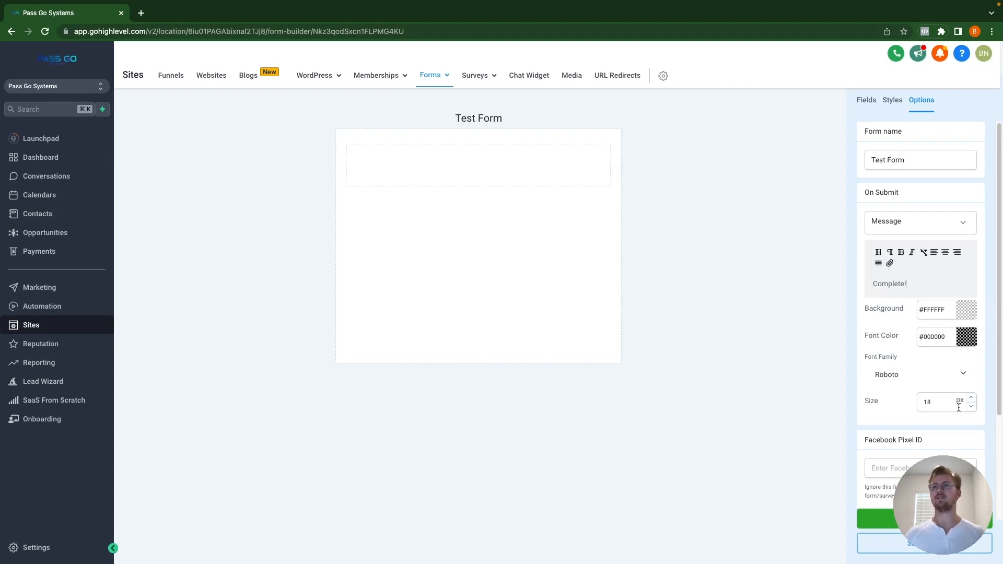
Step: Switch On Submit to Open URL with the address passgosystems.com/thank-you
{"action": "left_click", "coordinate": [920, 228]}
{"action": "left_click", "coordinate": [899, 249]}
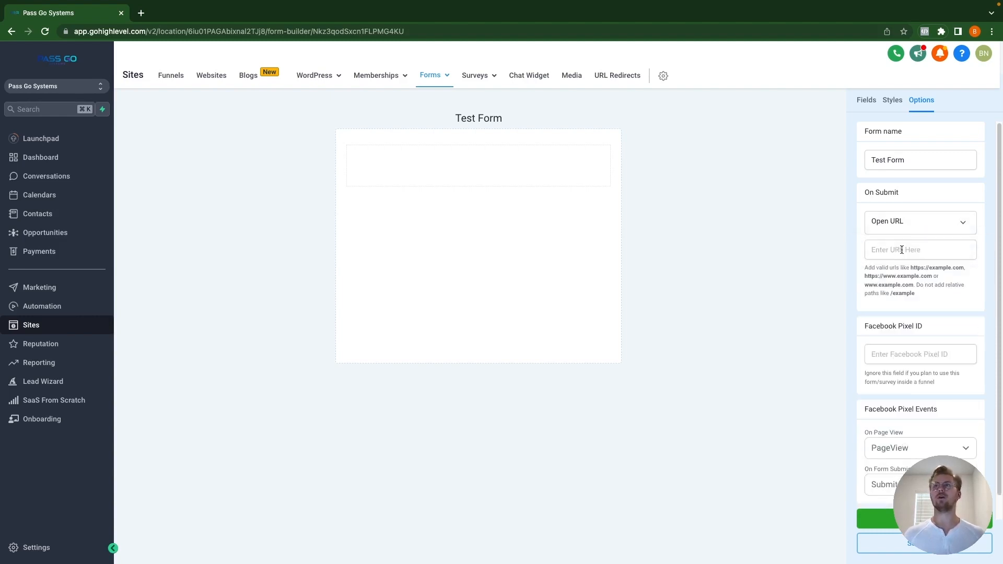
{"action": "left_click", "coordinate": [931, 247]}
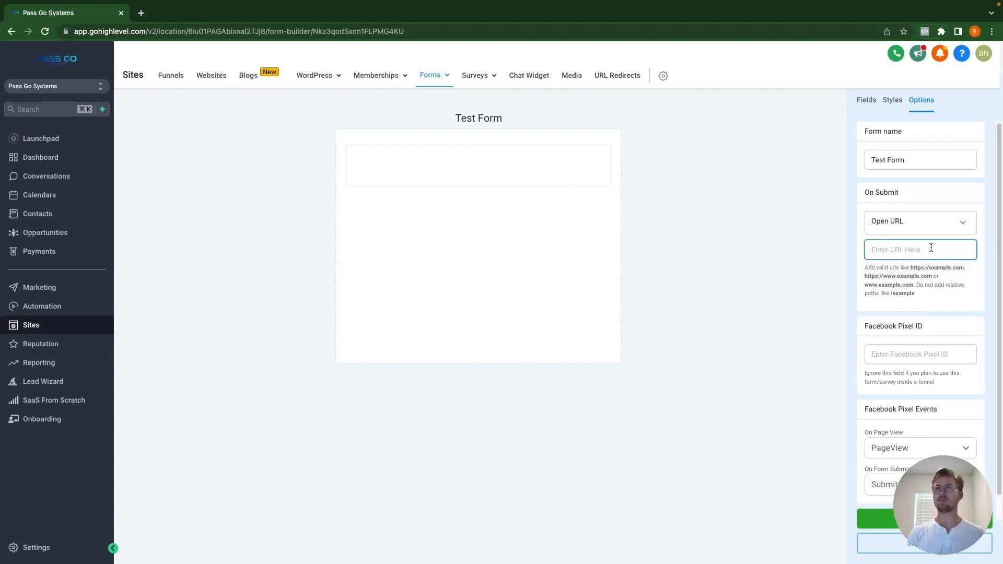
{"action": "type", "text": "passgo"}
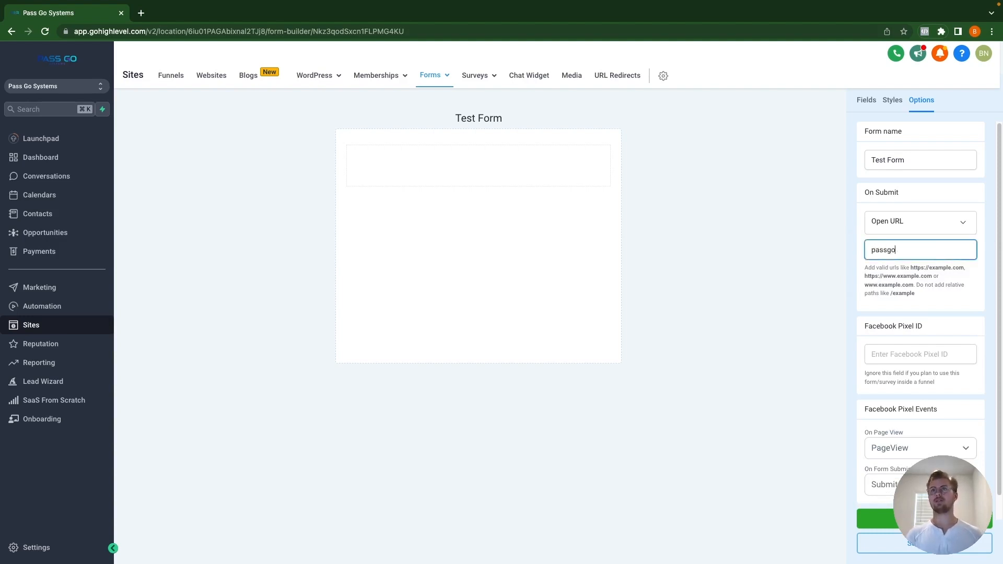
{"action": "type", "text": "systm"}
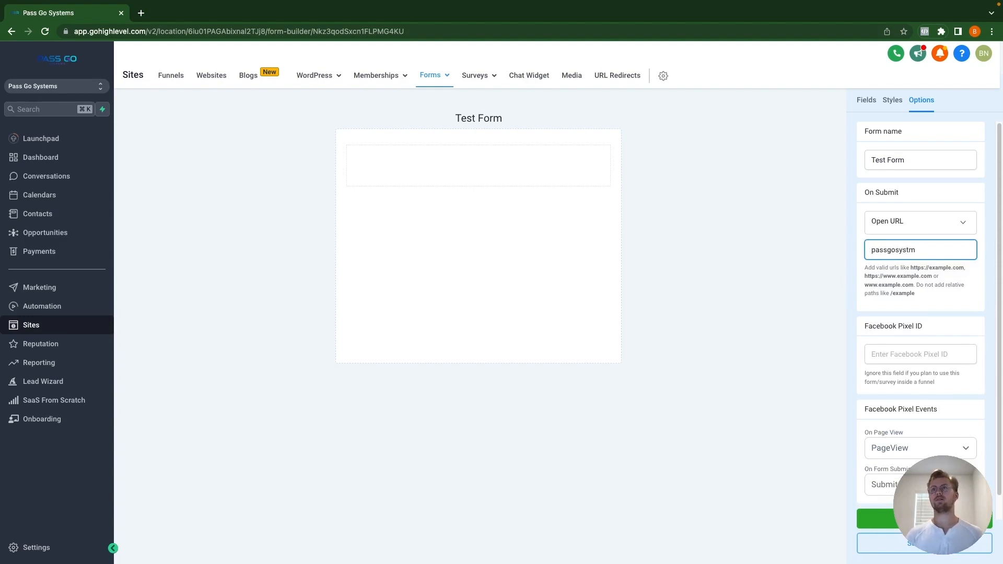
{"action": "type", "text": "esems.com/"}
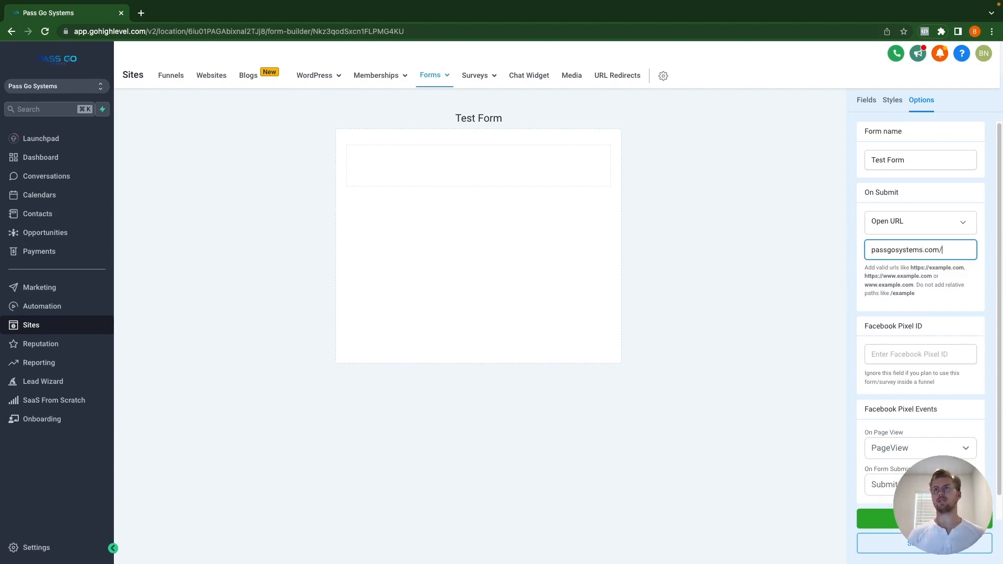
{"action": "type", "text": "thank-you"}
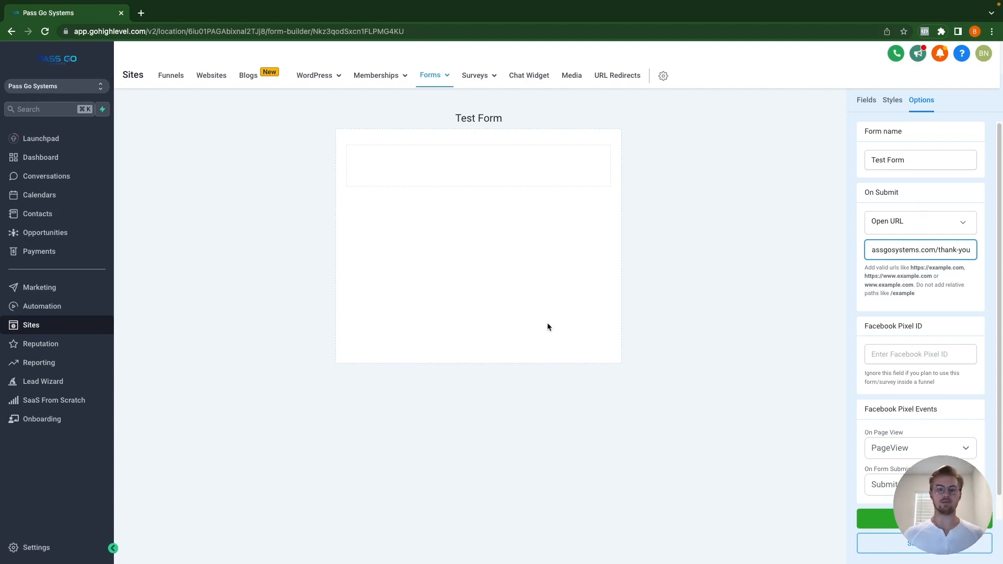
{"action": "left_click", "coordinate": [831, 292]}
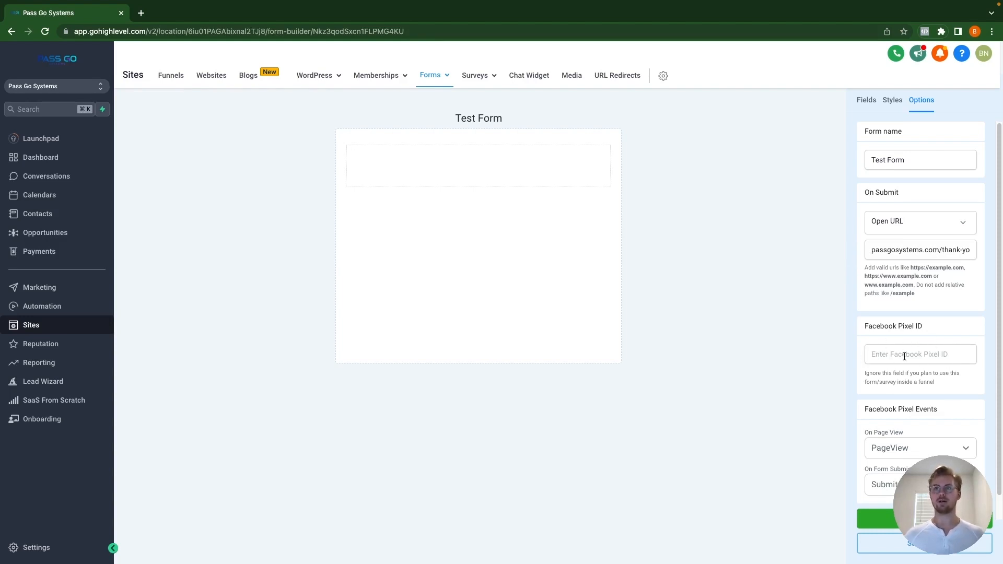
{"action": "scroll", "coordinate": [901, 371], "scroll_direction": "down", "scroll_amount": 1}
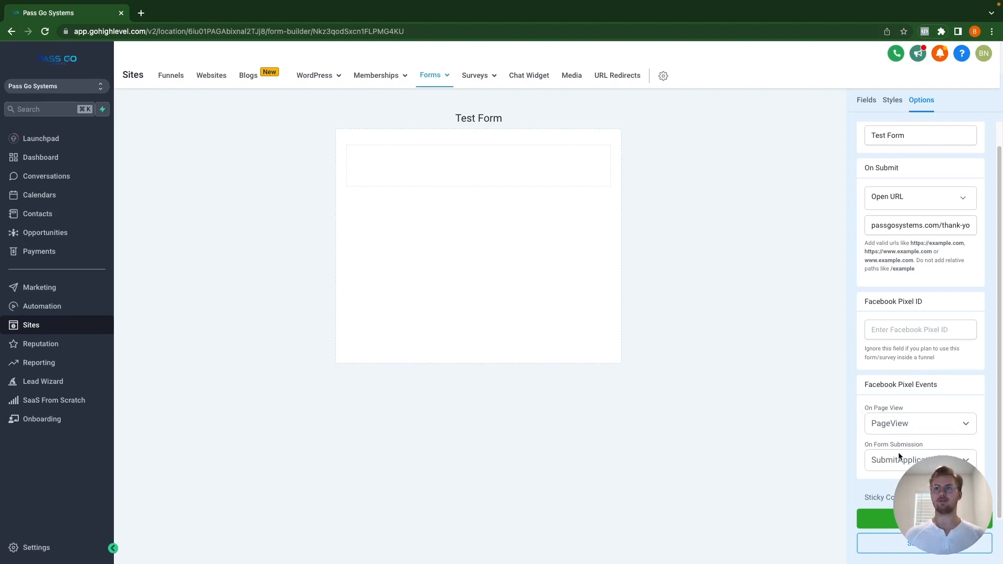
{"action": "left_click", "coordinate": [899, 424]}
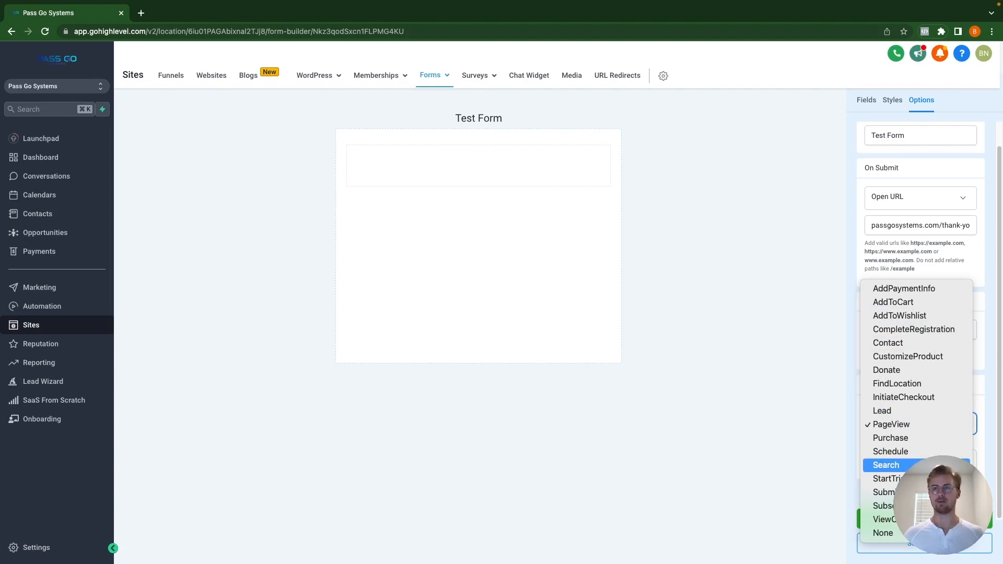
{"action": "left_click", "coordinate": [899, 426]}
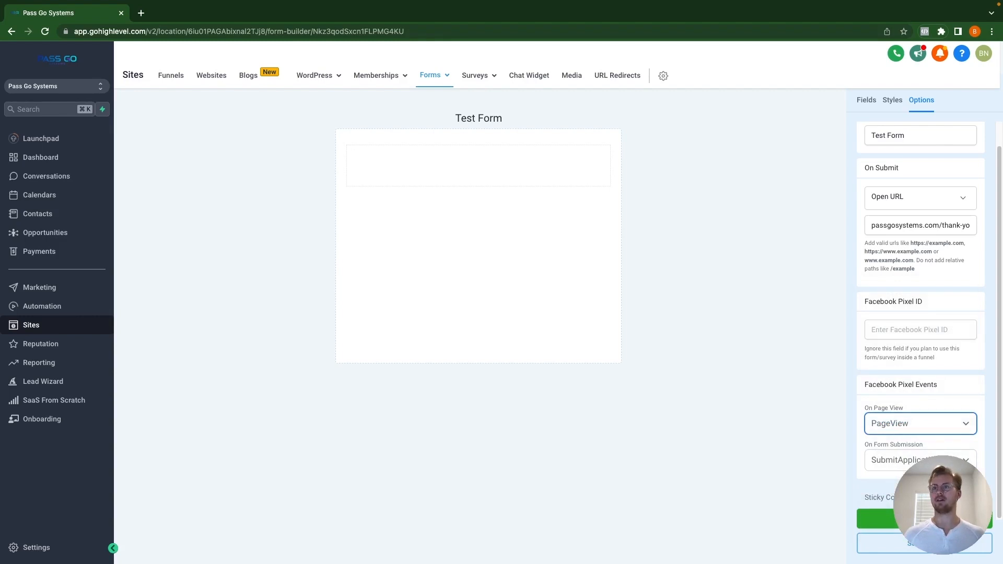
{"action": "left_click", "coordinate": [934, 464]}
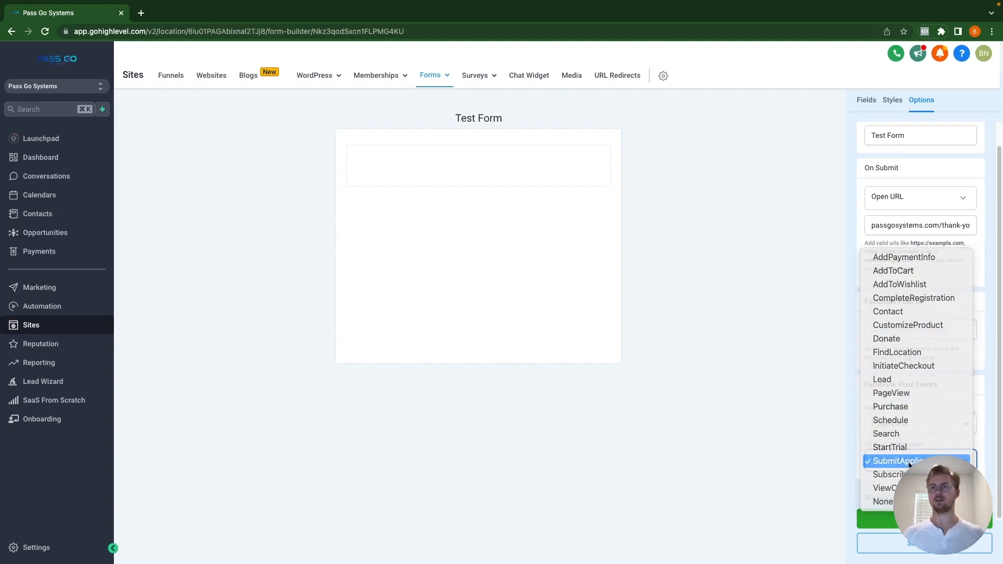
{"action": "left_click", "coordinate": [910, 464]}
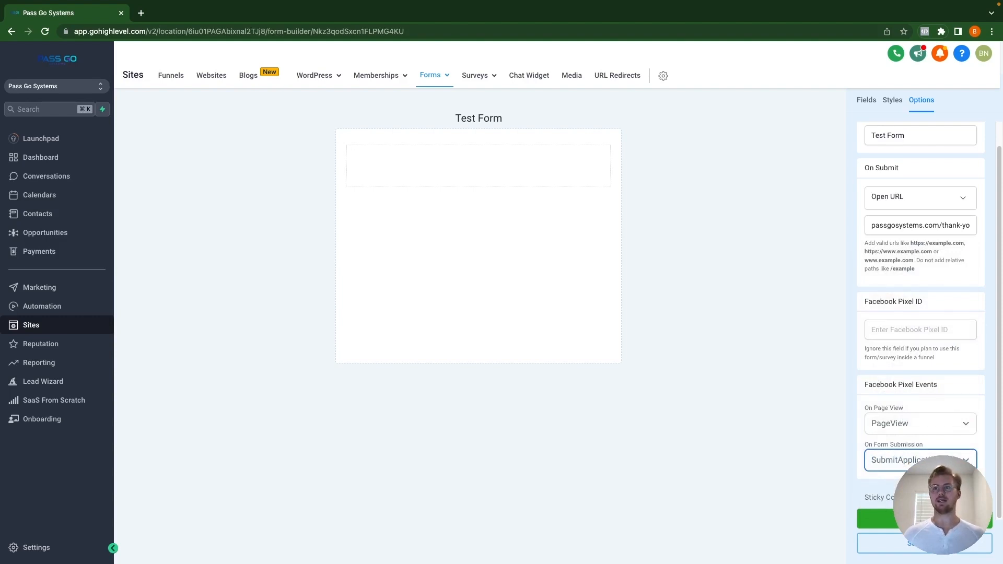
{"action": "mouse_move", "coordinate": [920, 498]}
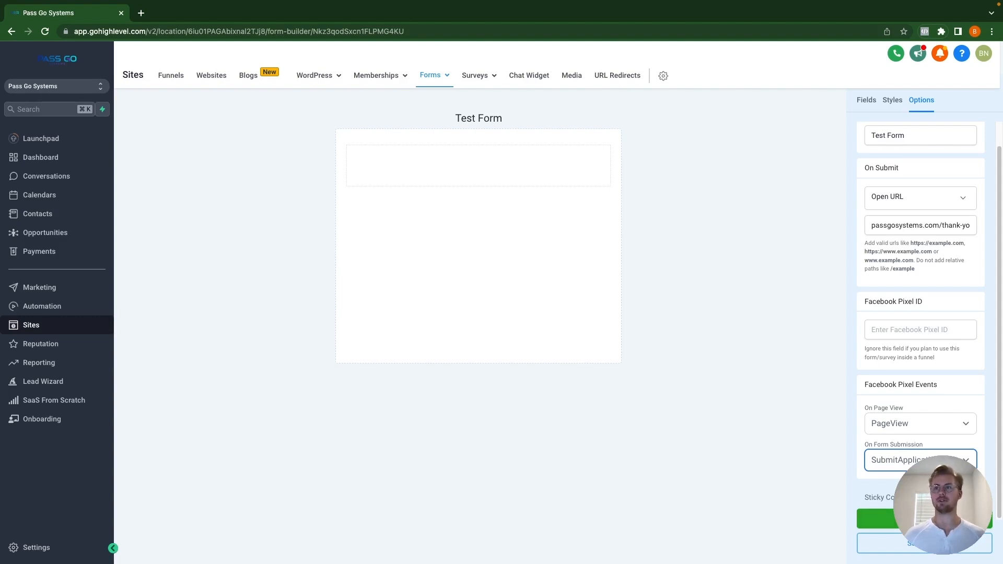
{"action": "scroll", "coordinate": [874, 436], "scroll_direction": "up", "scroll_amount": 1}
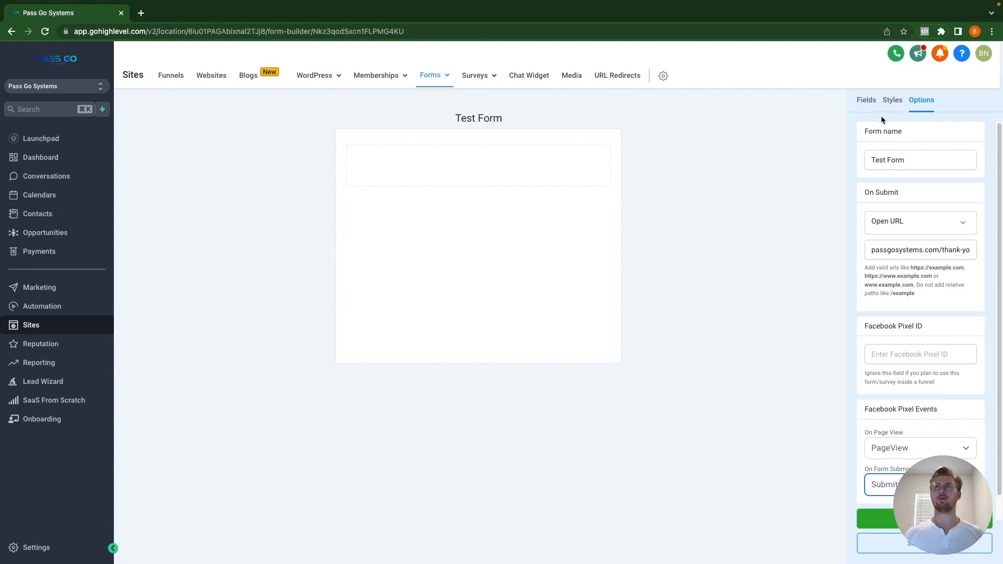
Step: Add Full Name, First Name, Last Name, Phone and Email fields to the form
{"action": "left_click", "coordinate": [866, 101]}
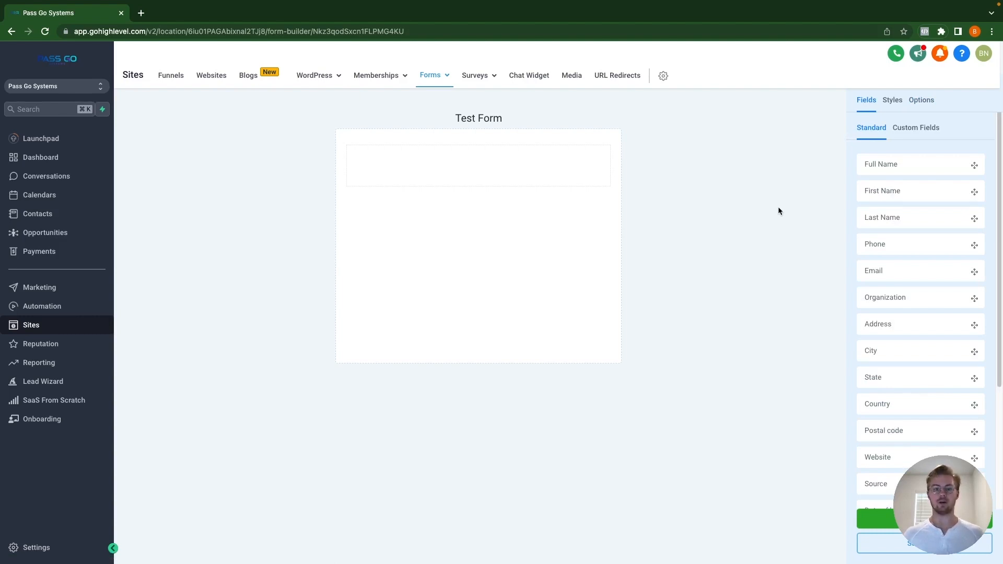
{"action": "left_click_drag", "start_coordinate": [904, 164], "coordinate": [464, 172]}
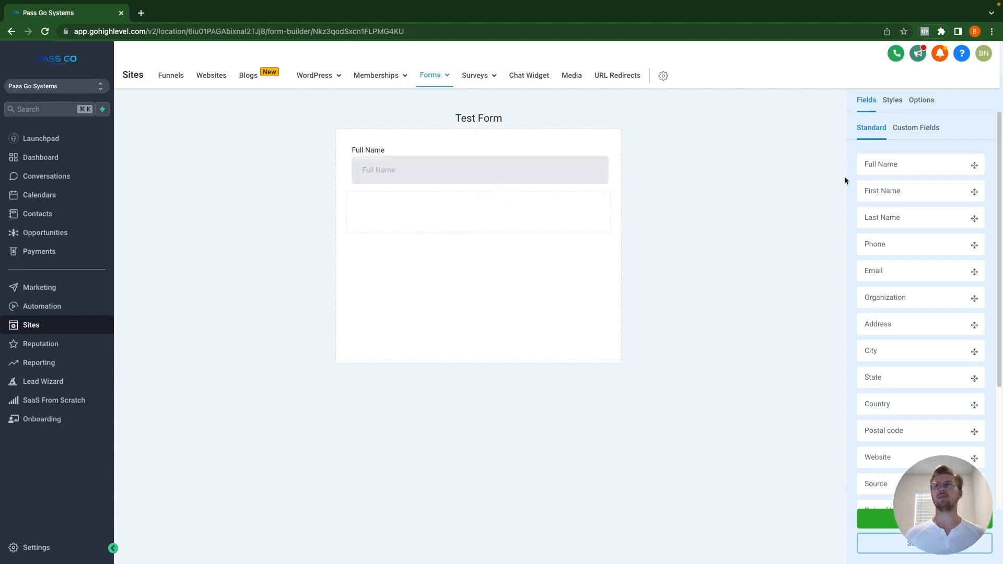
{"action": "left_click_drag", "start_coordinate": [911, 193], "coordinate": [454, 213]}
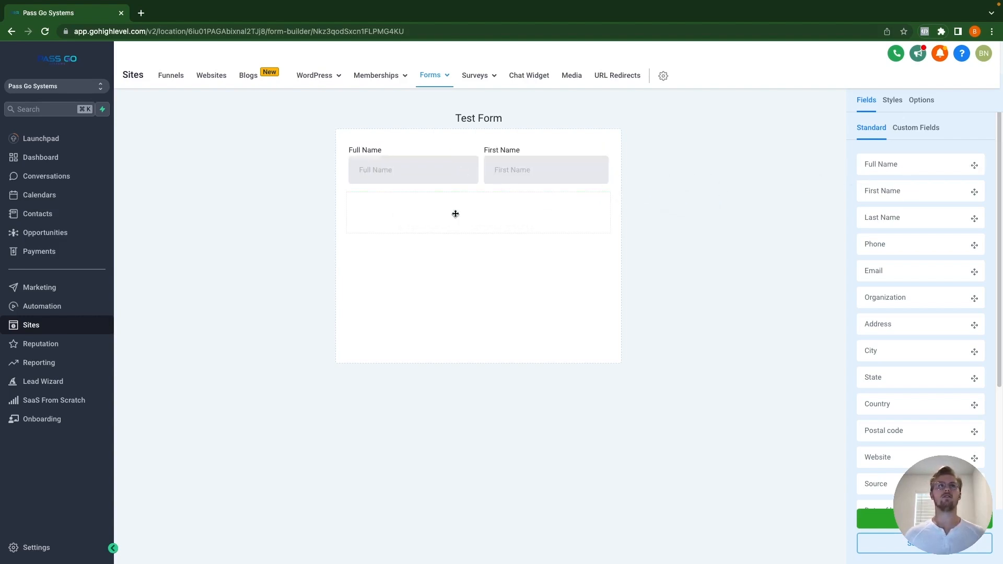
{"action": "left_click_drag", "start_coordinate": [910, 217], "coordinate": [480, 220]}
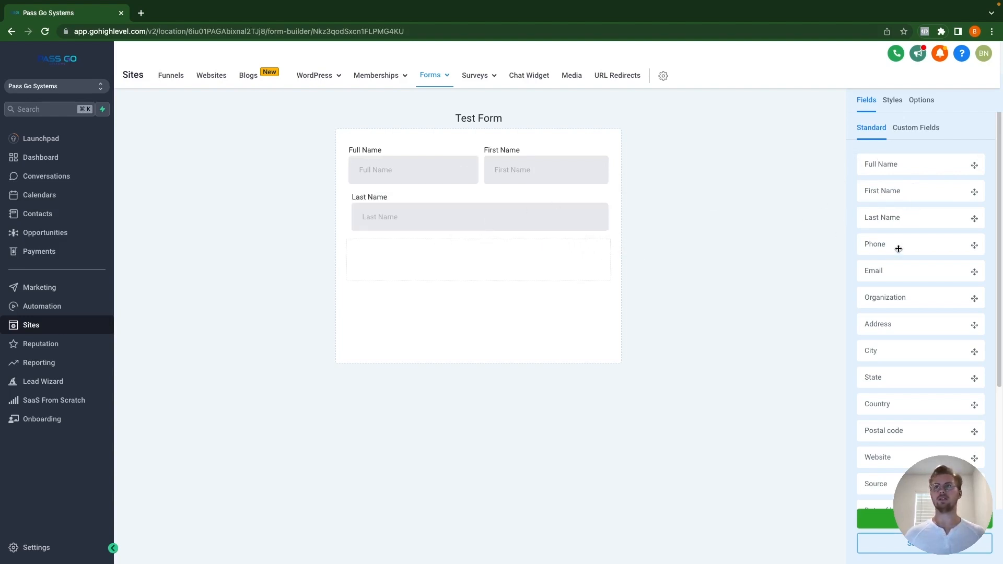
{"action": "left_click_drag", "start_coordinate": [898, 246], "coordinate": [478, 266]}
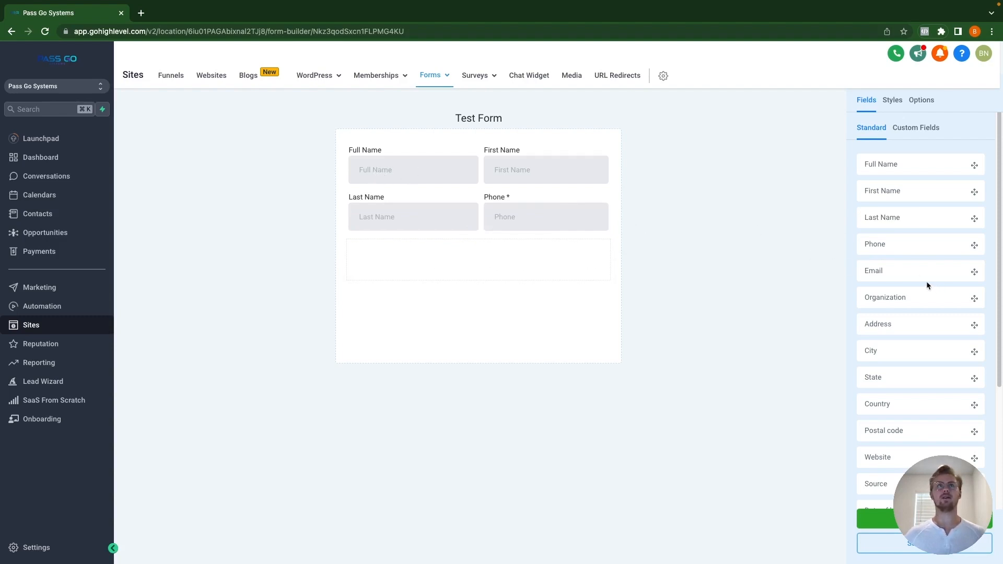
{"action": "left_click_drag", "start_coordinate": [927, 282], "coordinate": [518, 268]}
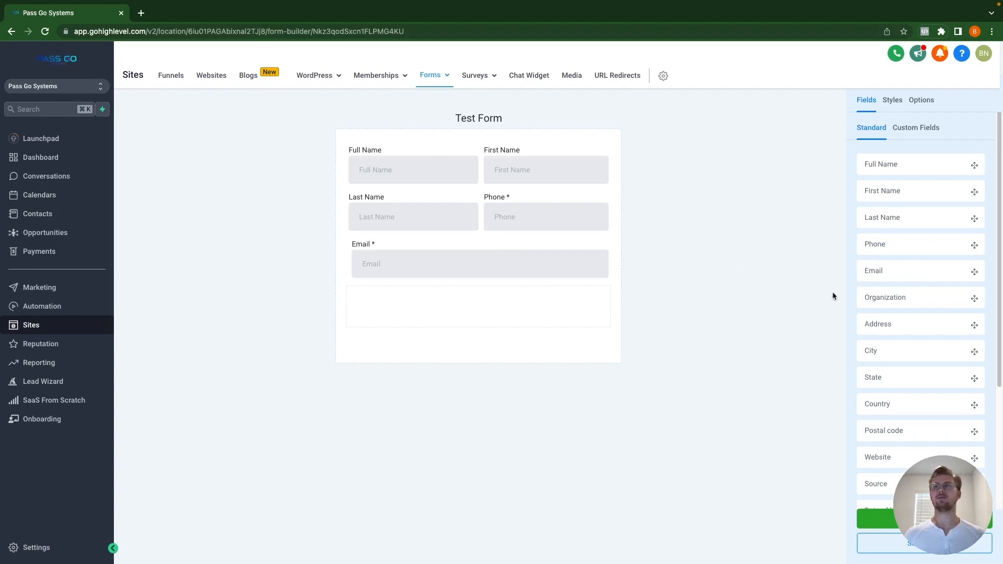
Step: Delete the Full Name field from the form
{"action": "left_click", "coordinate": [397, 167]}
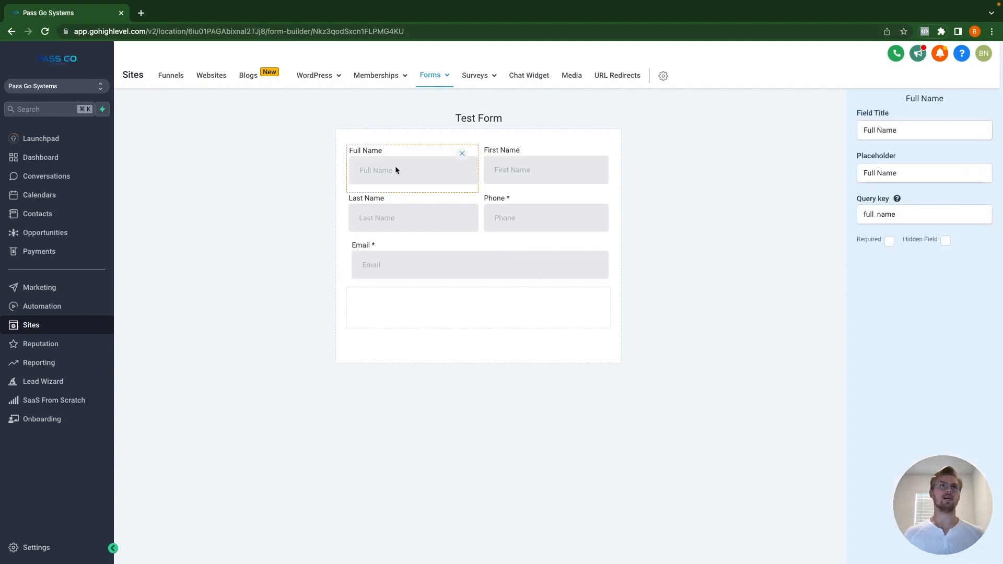
{"action": "left_click", "coordinate": [463, 155]}
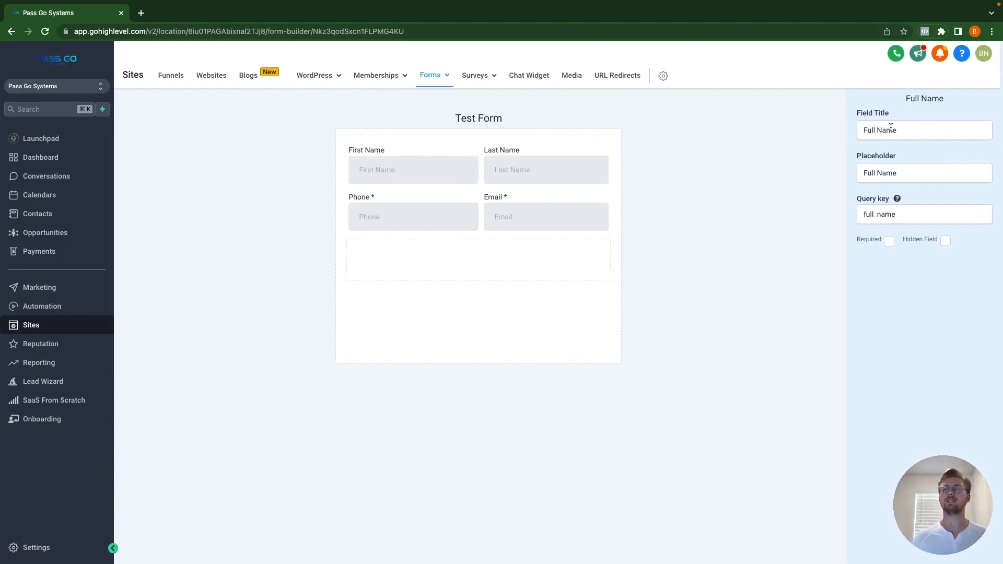
{"action": "left_click", "coordinate": [792, 173]}
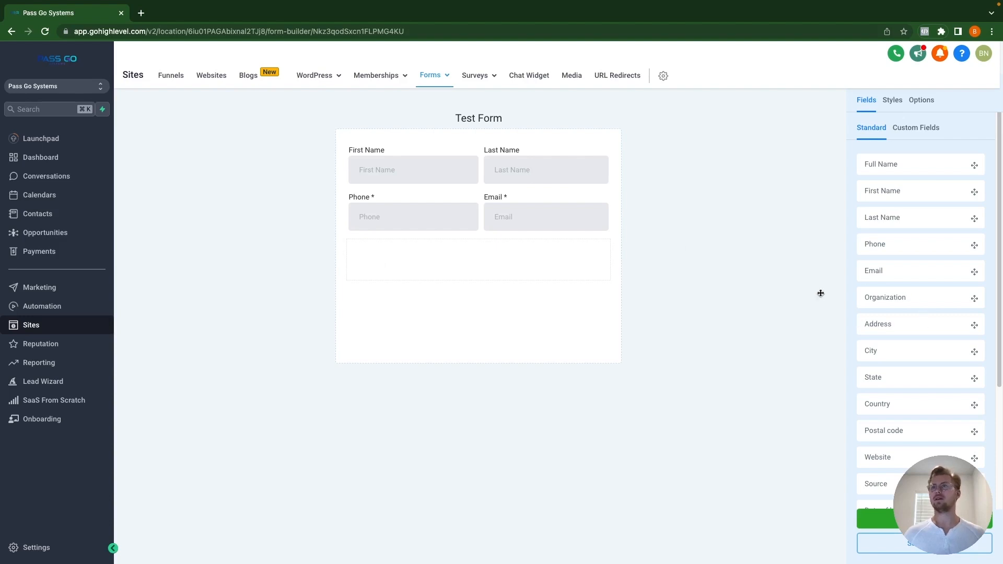
Step: Add Organization, Address, City, State, Country and Postal code fields in paired rows
{"action": "left_click_drag", "start_coordinate": [915, 300], "coordinate": [441, 269]}
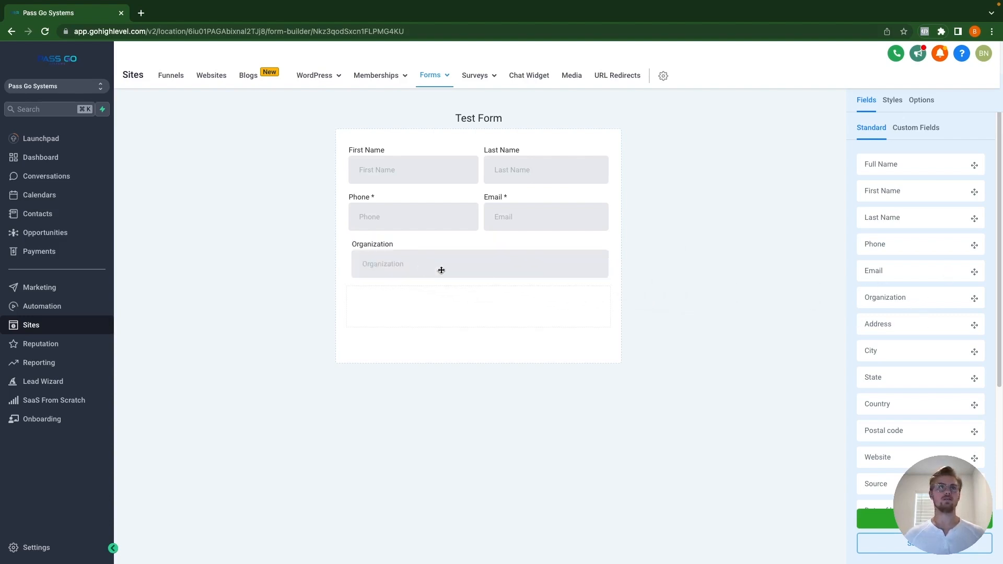
{"action": "left_click_drag", "start_coordinate": [982, 322], "coordinate": [503, 302]}
{"action": "left_click_drag", "start_coordinate": [915, 345], "coordinate": [522, 330]}
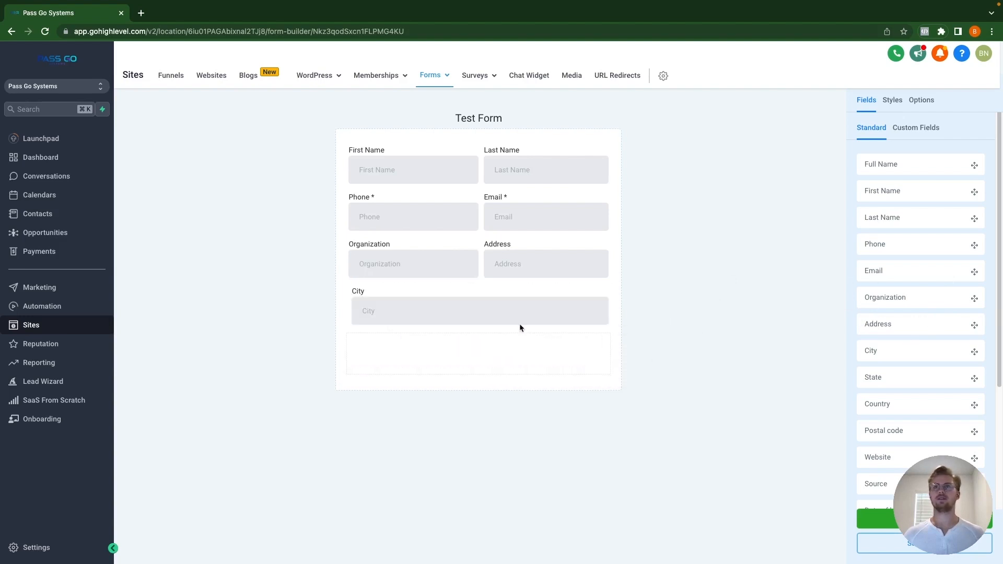
{"action": "left_click_drag", "start_coordinate": [887, 376], "coordinate": [500, 354]}
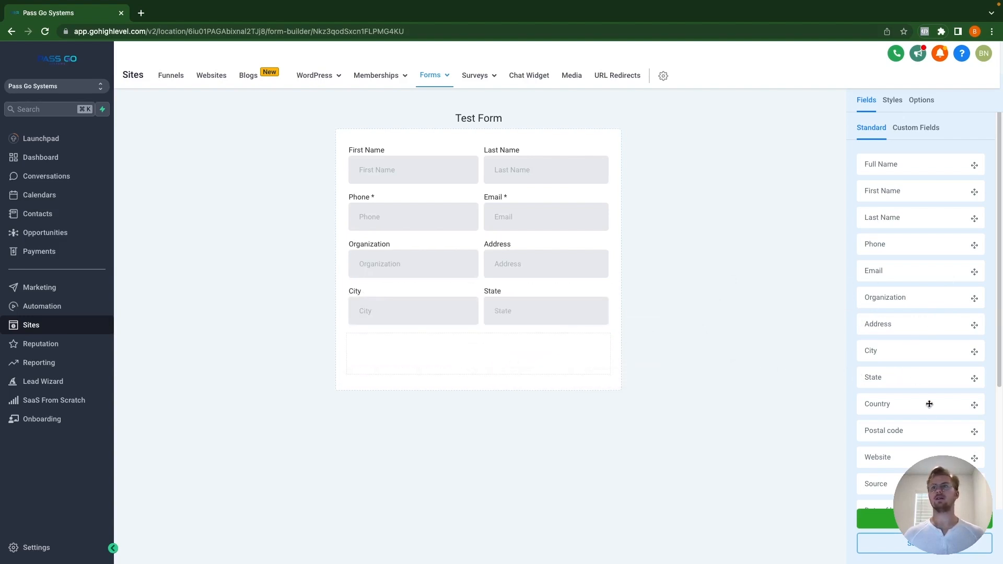
{"action": "left_click_drag", "start_coordinate": [897, 402], "coordinate": [442, 351]}
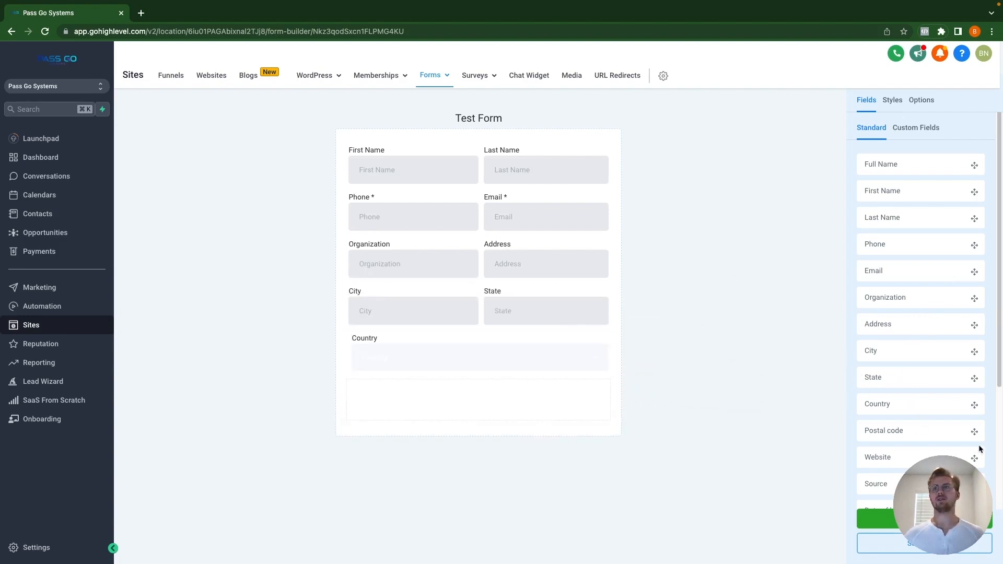
{"action": "left_click_drag", "start_coordinate": [949, 434], "coordinate": [506, 397]}
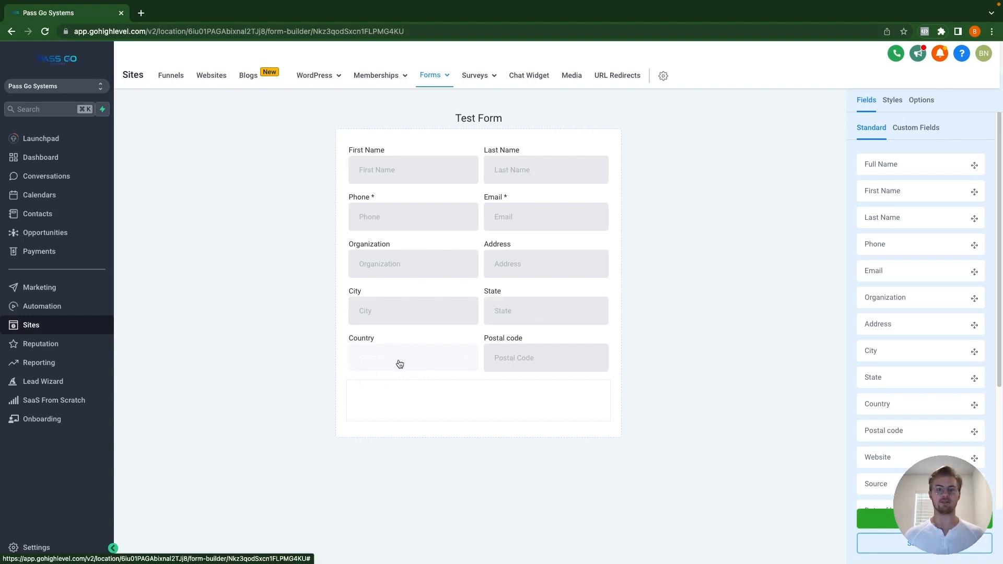
Step: Add Website, Source and Date of birth fields beside Website, plus a text block
{"action": "scroll", "coordinate": [899, 366], "scroll_direction": "down", "scroll_amount": 1}
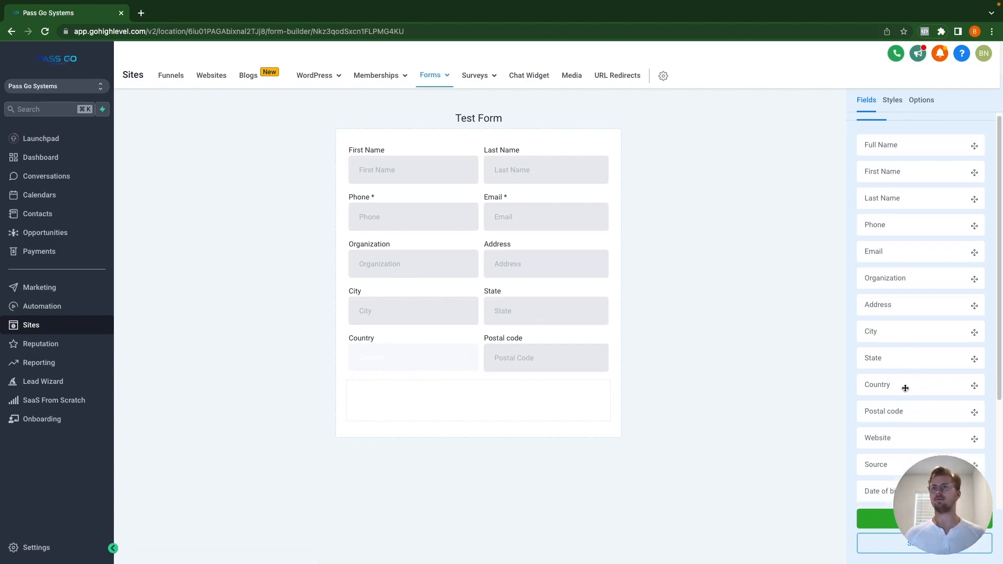
{"action": "scroll", "coordinate": [905, 388], "scroll_direction": "down", "scroll_amount": 1}
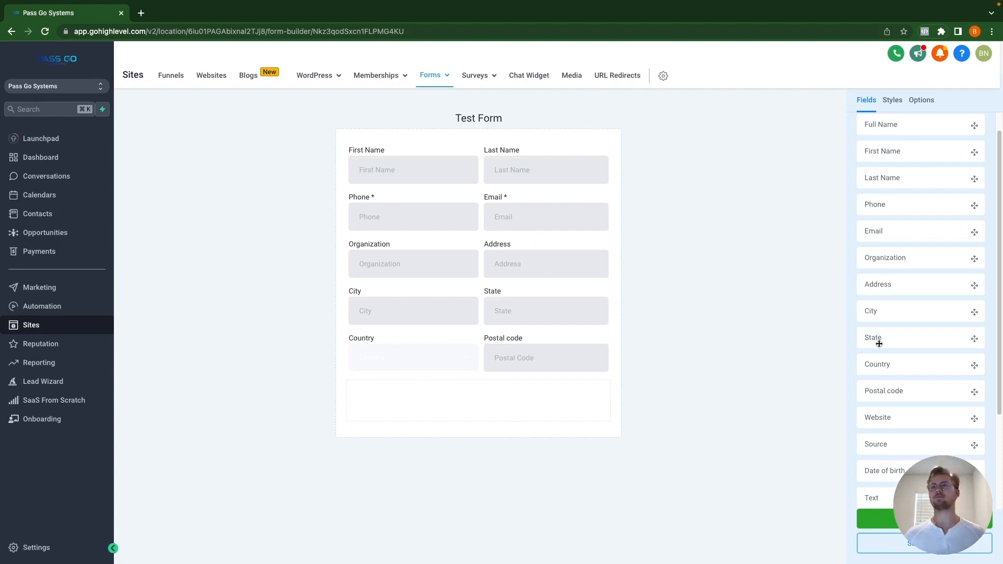
{"action": "scroll", "coordinate": [896, 402], "scroll_direction": "down", "scroll_amount": 1}
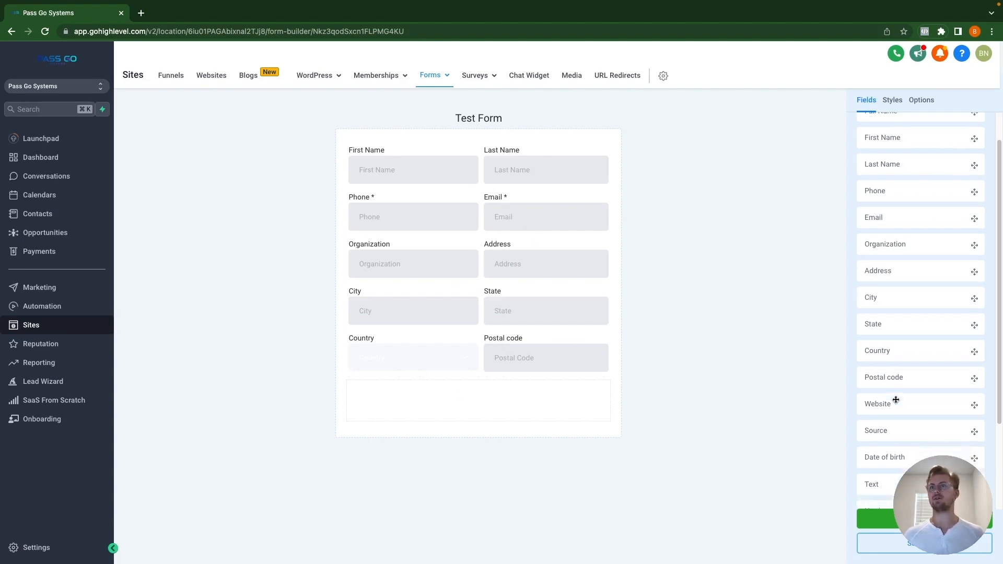
{"action": "left_click_drag", "start_coordinate": [916, 402], "coordinate": [530, 411]}
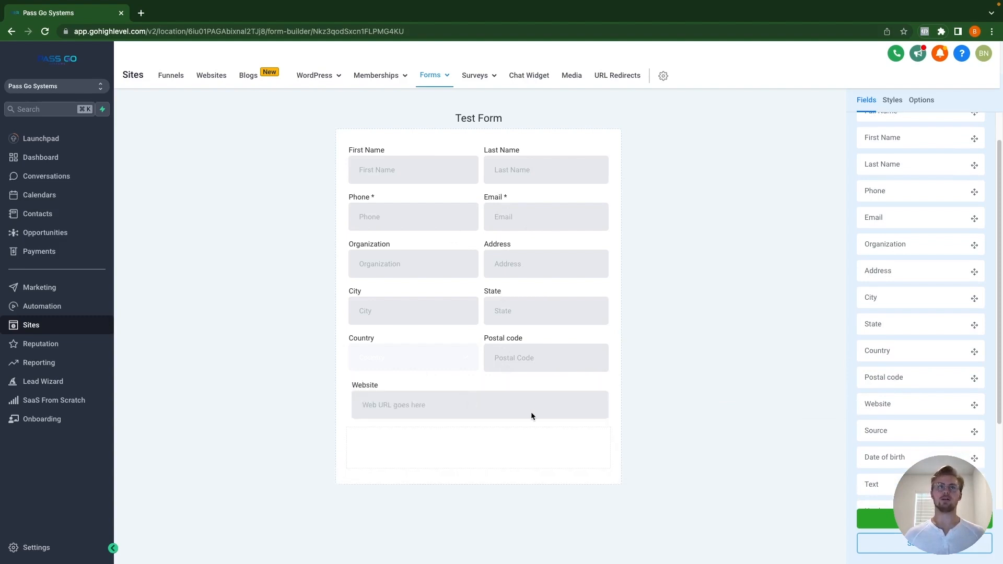
{"action": "scroll", "coordinate": [958, 403], "scroll_direction": "down", "scroll_amount": 1}
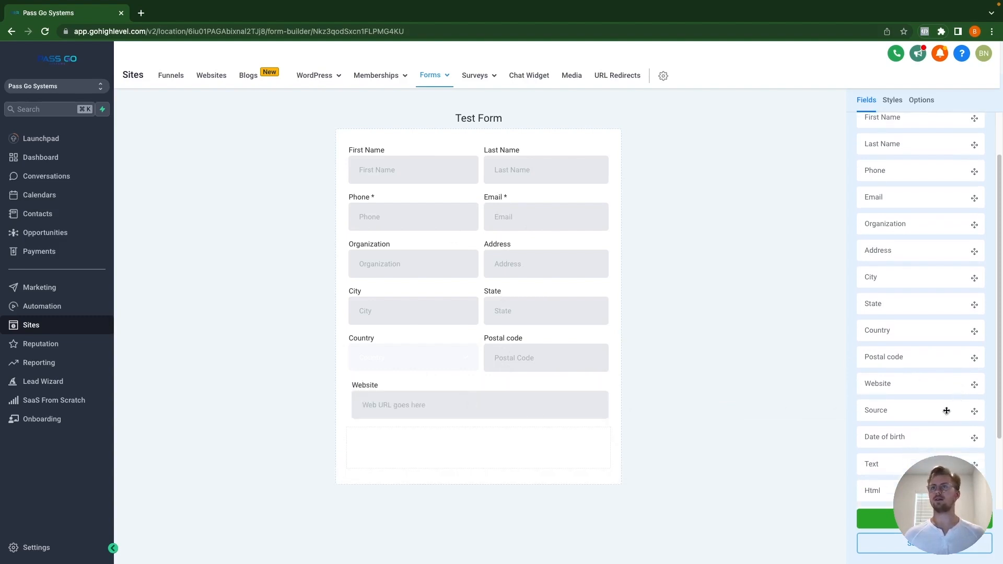
{"action": "left_click_drag", "start_coordinate": [947, 410], "coordinate": [522, 435]}
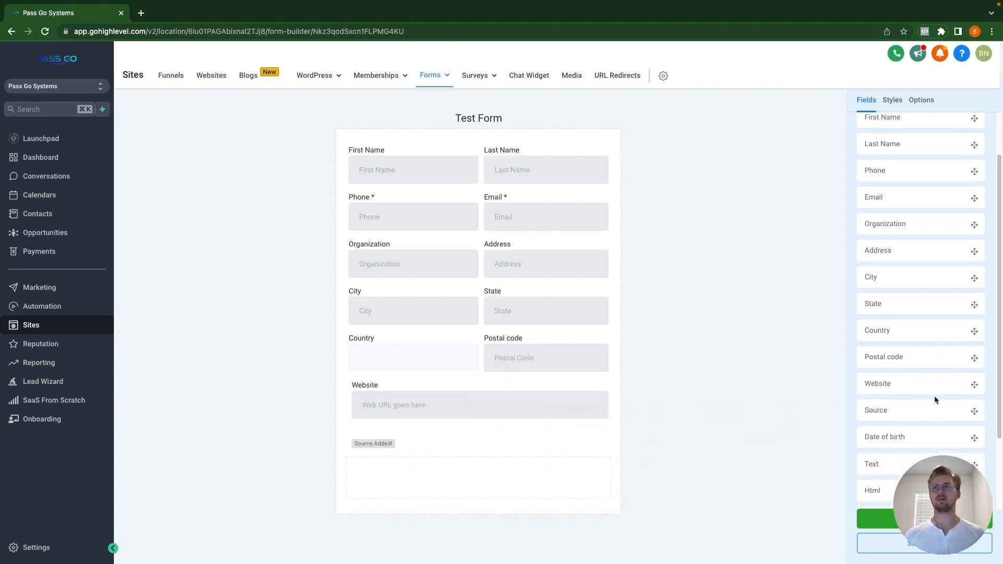
{"action": "scroll", "coordinate": [934, 396], "scroll_direction": "down", "scroll_amount": 2}
{"action": "left_click_drag", "start_coordinate": [933, 375], "coordinate": [514, 479]}
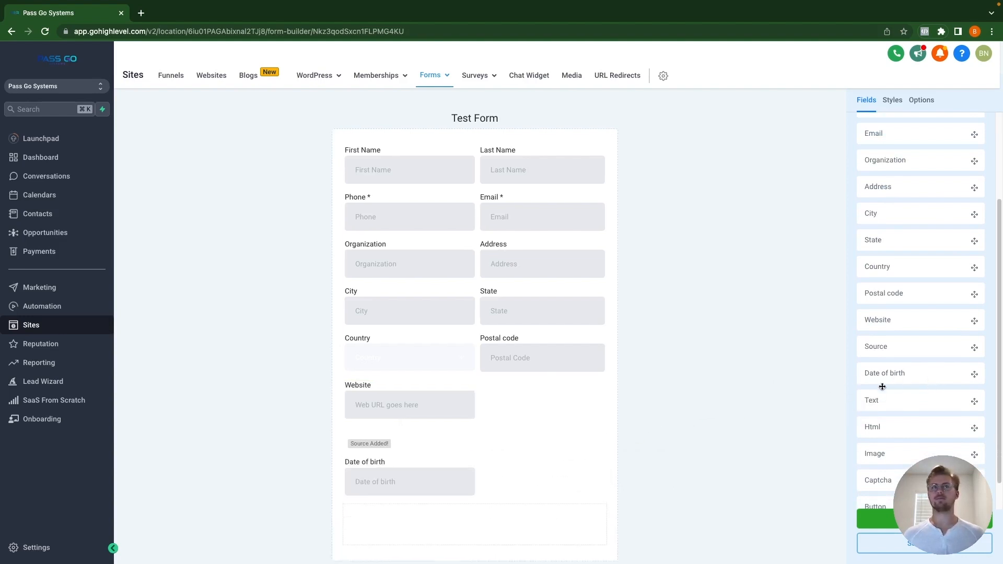
{"action": "left_click_drag", "start_coordinate": [384, 482], "coordinate": [452, 448]}
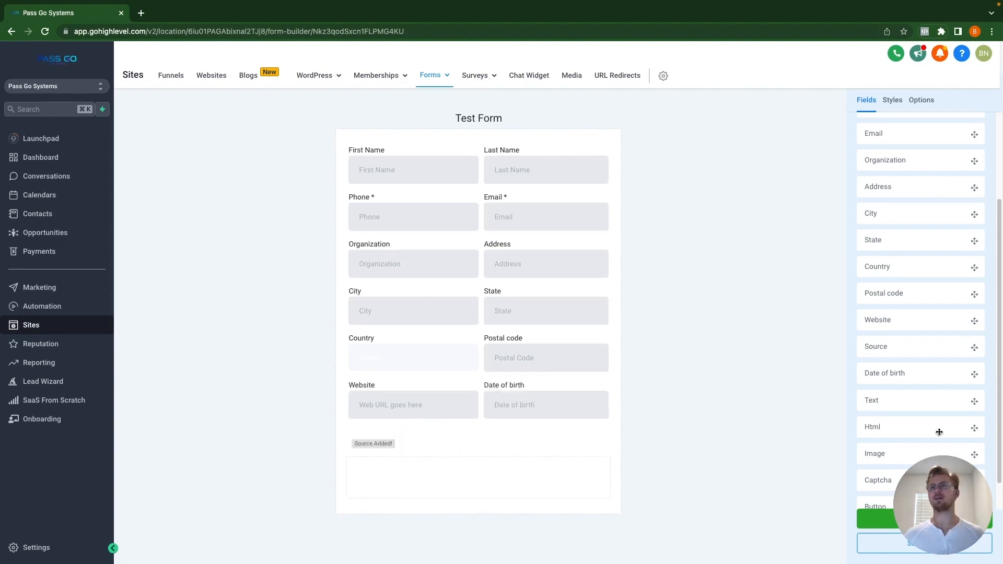
{"action": "scroll", "coordinate": [933, 437], "scroll_direction": "down", "scroll_amount": 1}
{"action": "scroll", "coordinate": [933, 437], "scroll_direction": "down", "scroll_amount": 2}
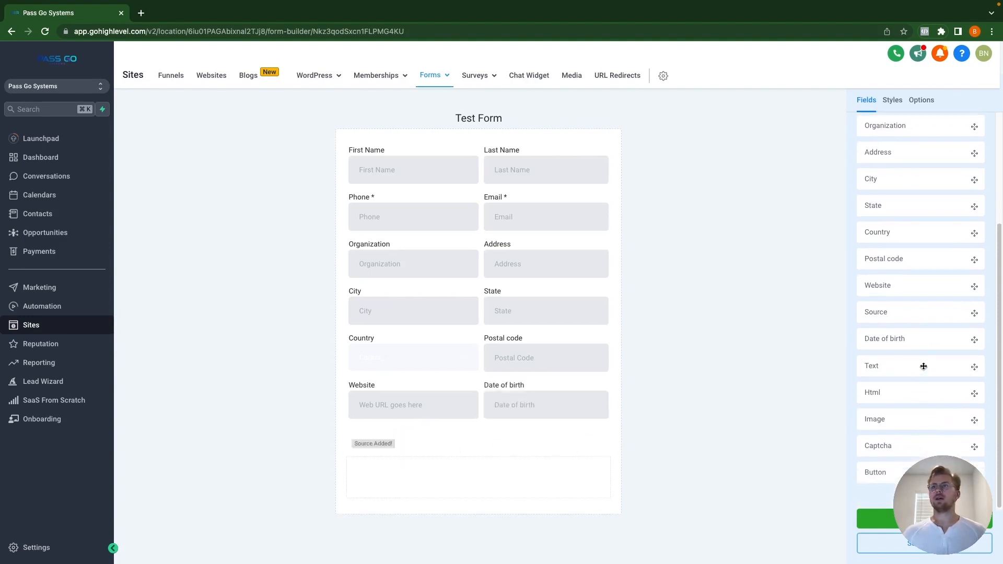
{"action": "left_click_drag", "start_coordinate": [923, 366], "coordinate": [475, 436]}
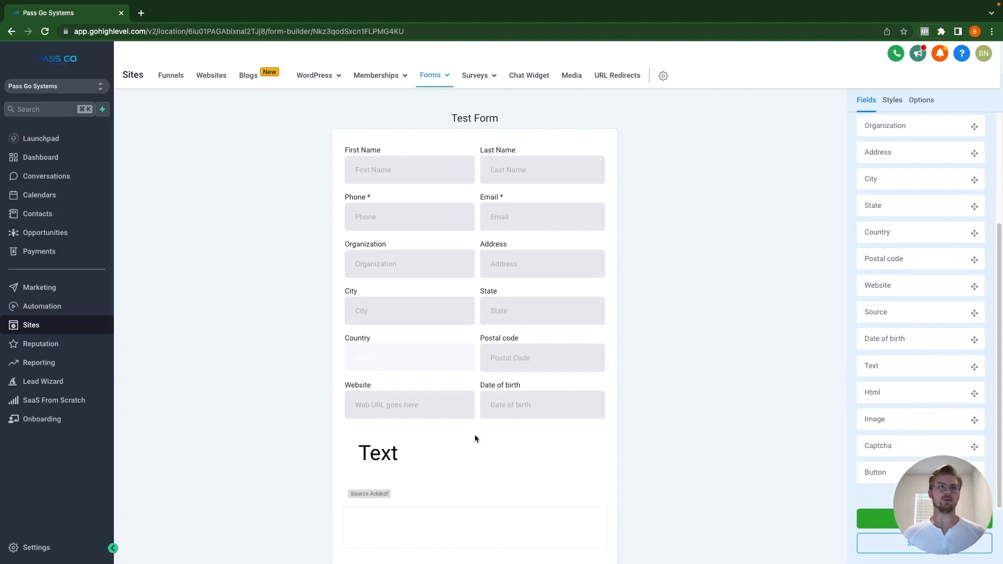
Step: Replace the text block's wording with 'Sample Text' and deselect it
{"action": "left_click", "coordinate": [385, 456]}
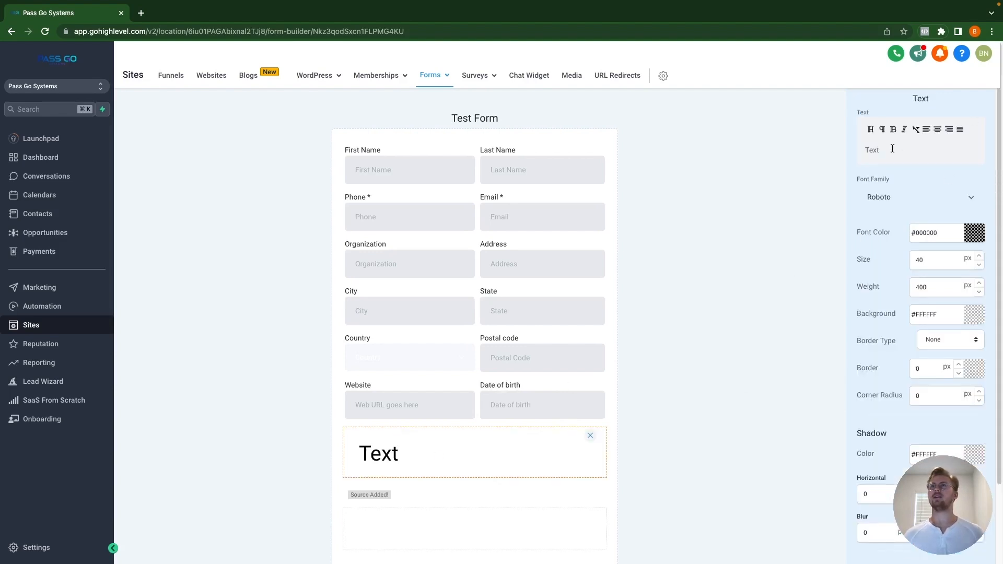
{"action": "left_click", "coordinate": [893, 150]}
{"action": "double_click", "coordinate": [893, 150]}
{"action": "type", "text": "Samp"}
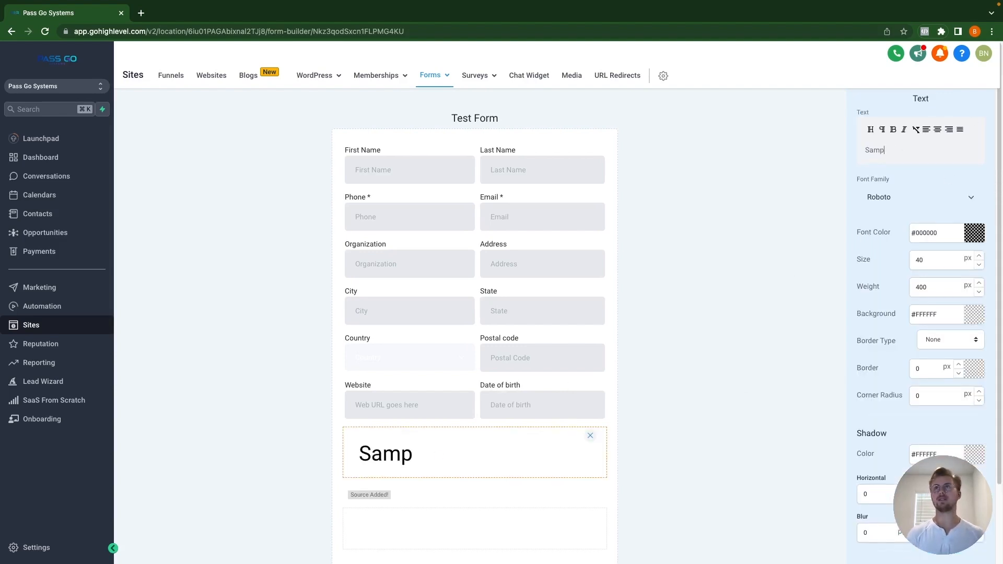
{"action": "type", "text": "le Text"}
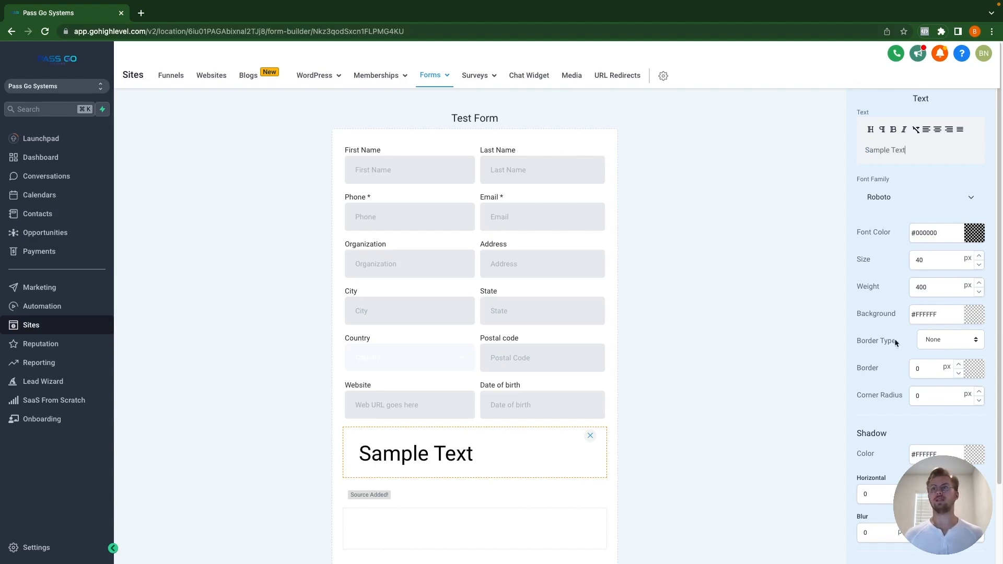
{"action": "scroll", "coordinate": [912, 439], "scroll_direction": "down", "scroll_amount": 4}
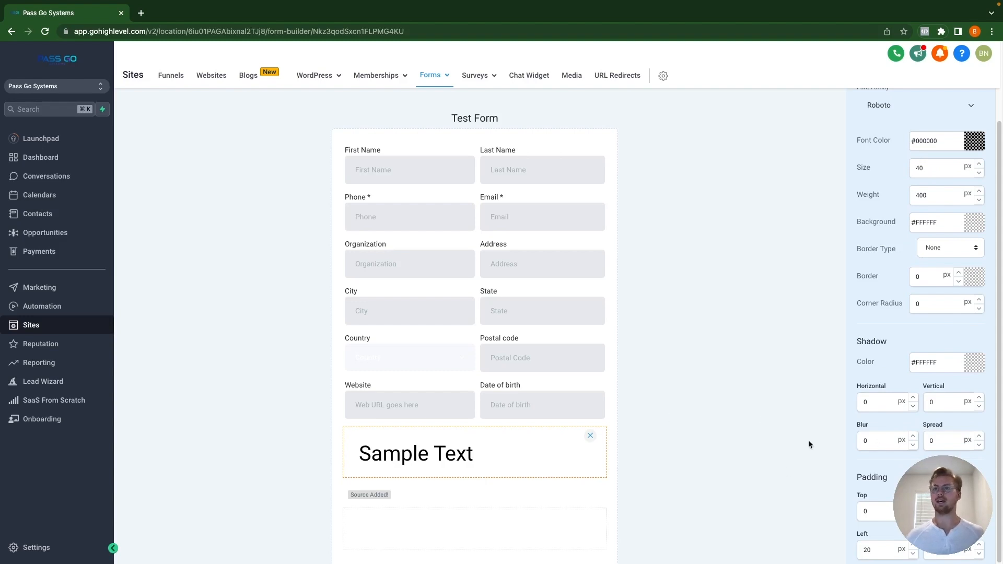
{"action": "left_click", "coordinate": [706, 302]}
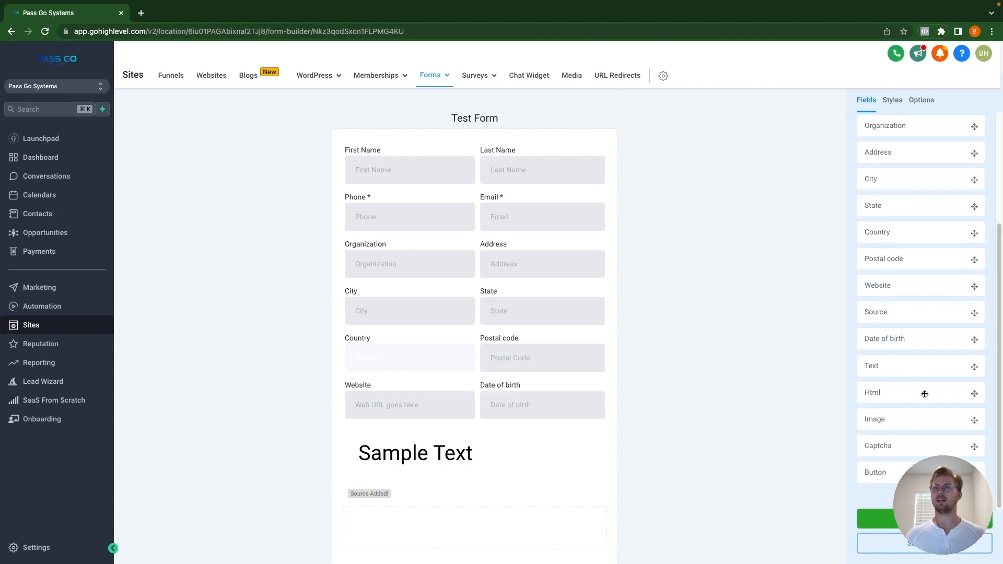
{"action": "left_click_drag", "start_coordinate": [922, 393], "coordinate": [478, 517]}
{"action": "scroll", "coordinate": [522, 481], "scroll_direction": "down", "scroll_amount": 2}
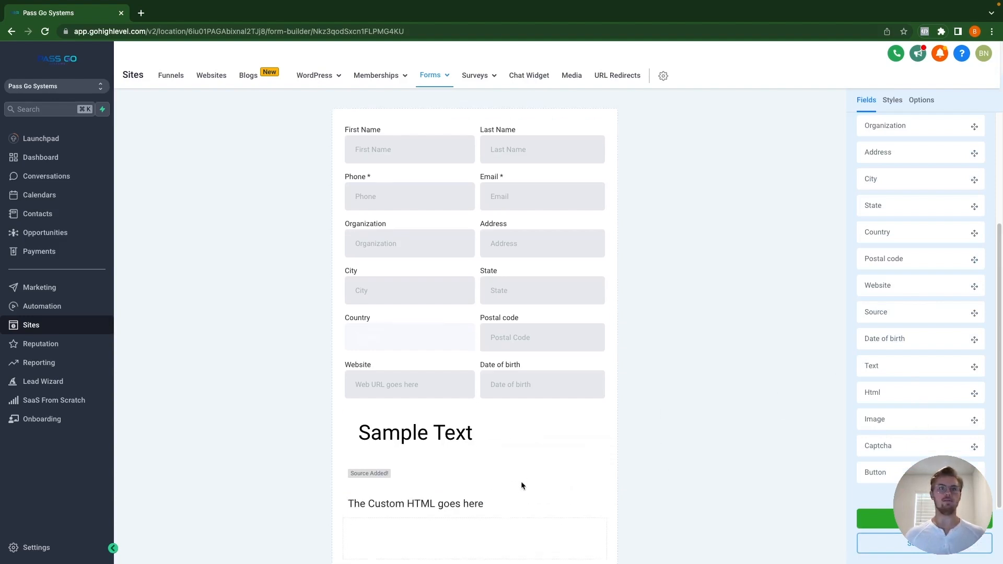
{"action": "left_click", "coordinate": [508, 454]}
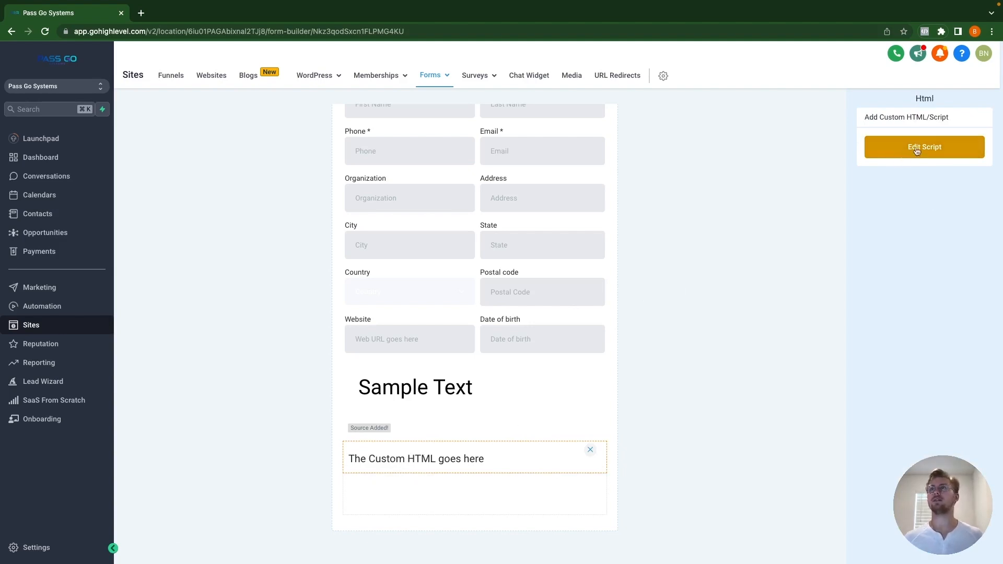
{"action": "left_click", "coordinate": [935, 148]}
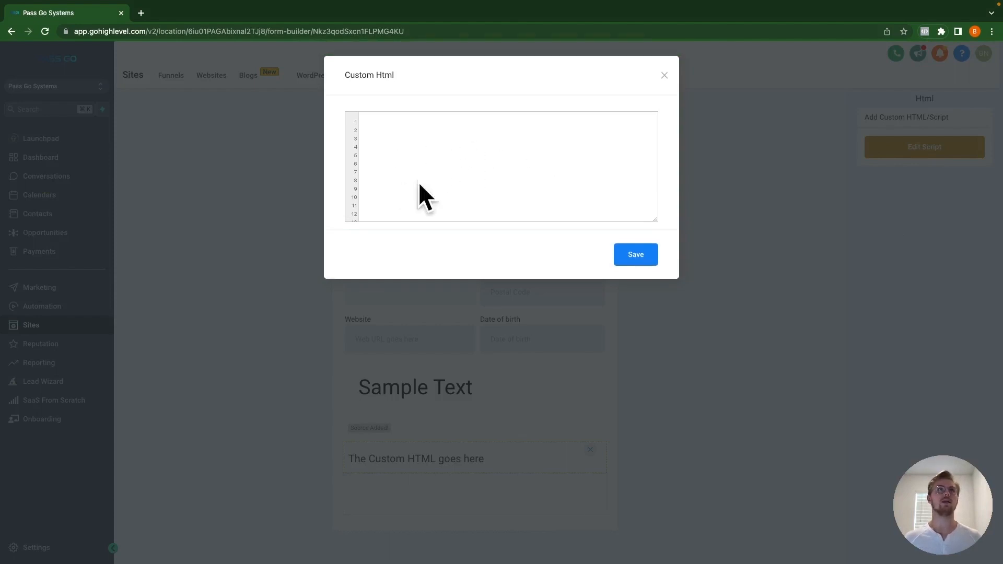
{"action": "left_click", "coordinate": [648, 262]}
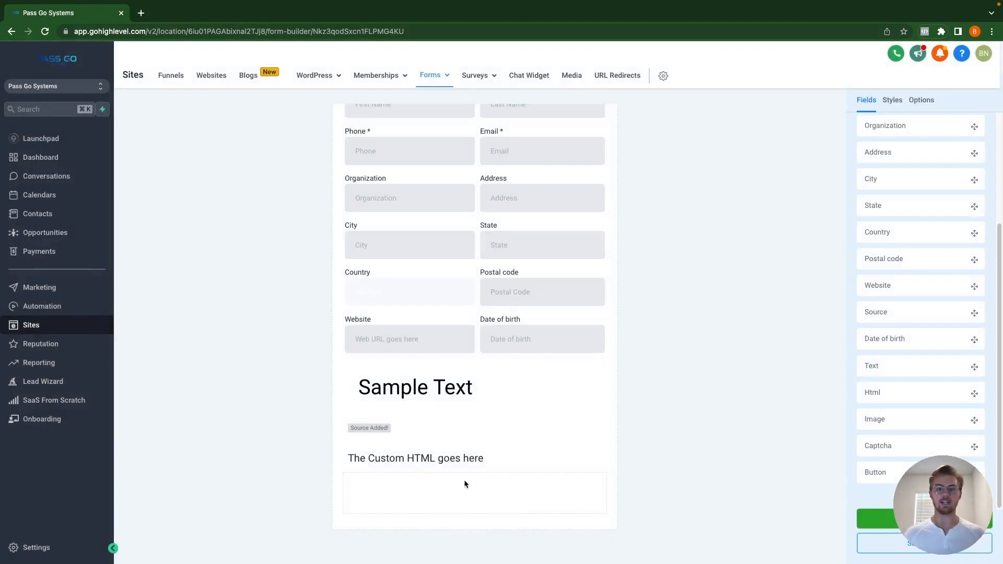
{"action": "left_click", "coordinate": [516, 460]}
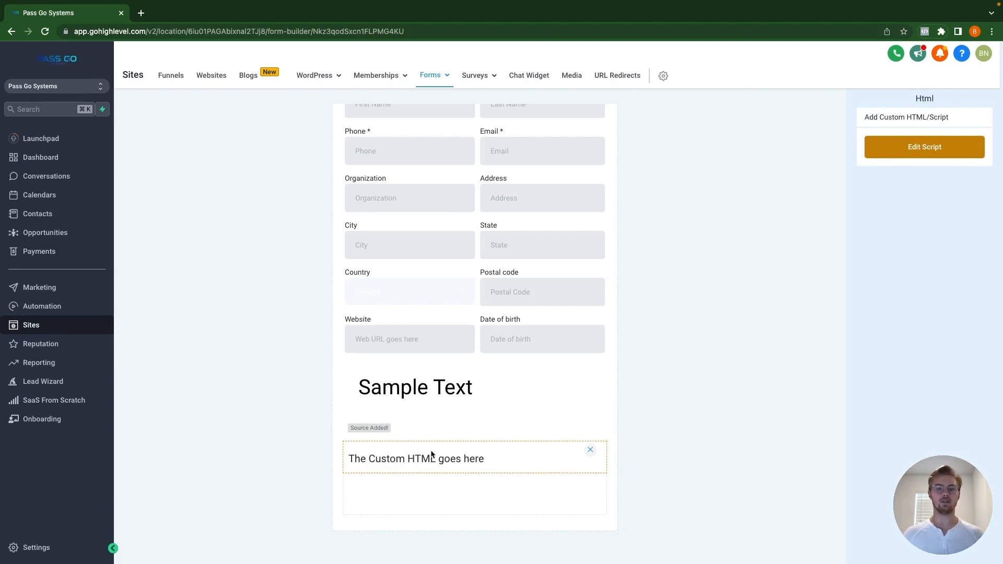
{"action": "left_click", "coordinate": [591, 450]}
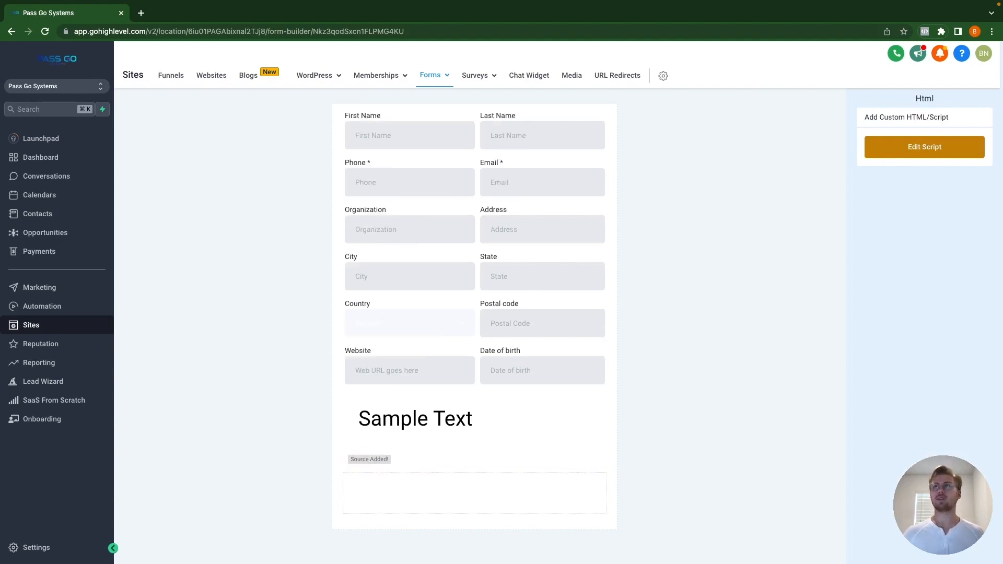
{"action": "left_click", "coordinate": [795, 217]}
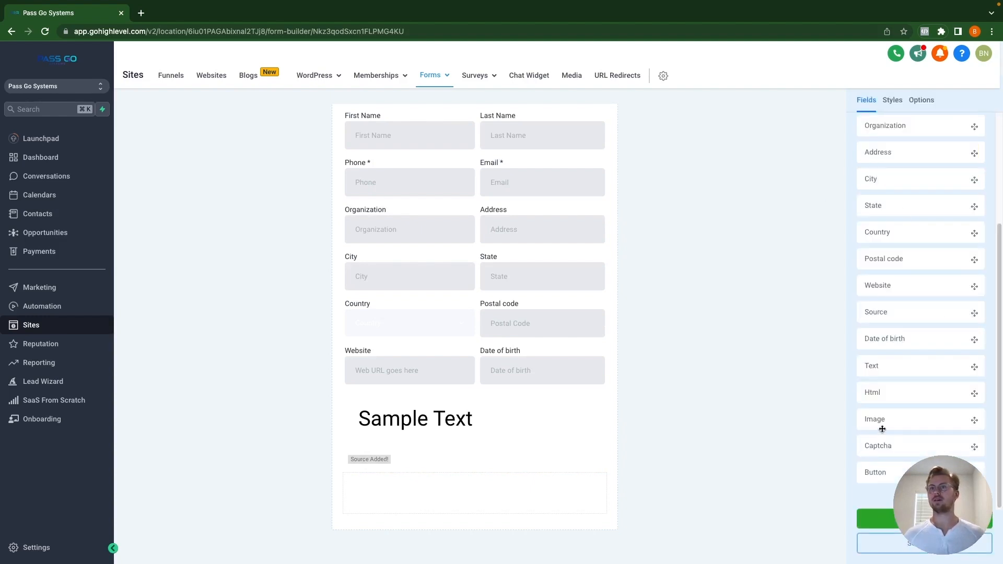
Step: Add an image block and upload Untitled design (7).png from the Pass Go Systems folder
{"action": "left_click_drag", "start_coordinate": [931, 418], "coordinate": [484, 500]}
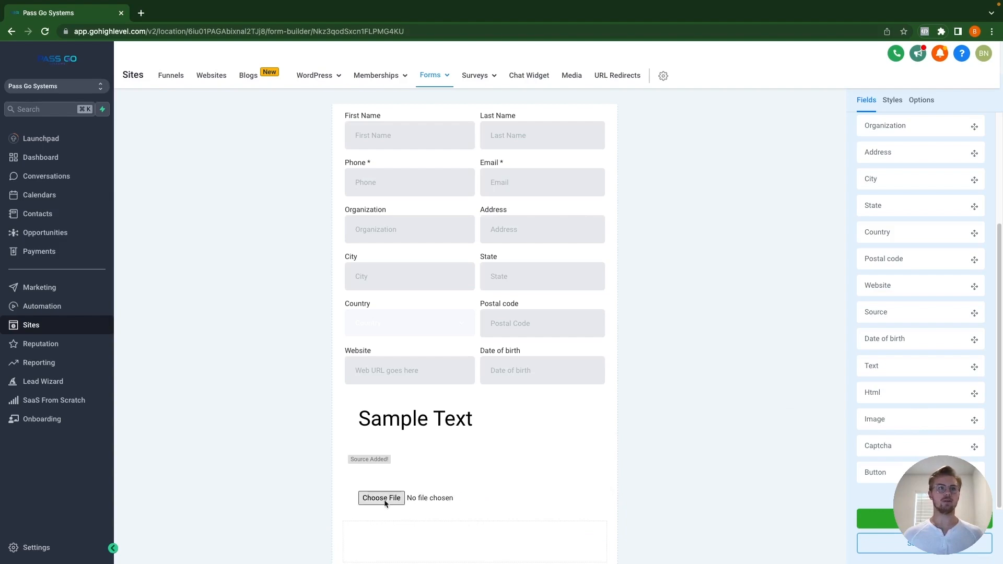
{"action": "scroll", "coordinate": [413, 491], "scroll_direction": "down", "scroll_amount": 1}
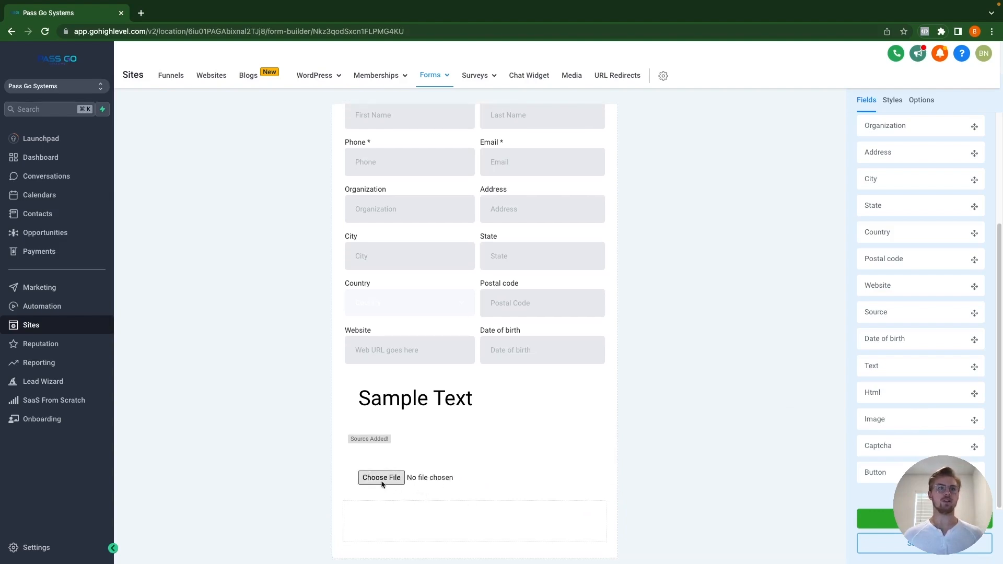
{"action": "left_click", "coordinate": [387, 483]}
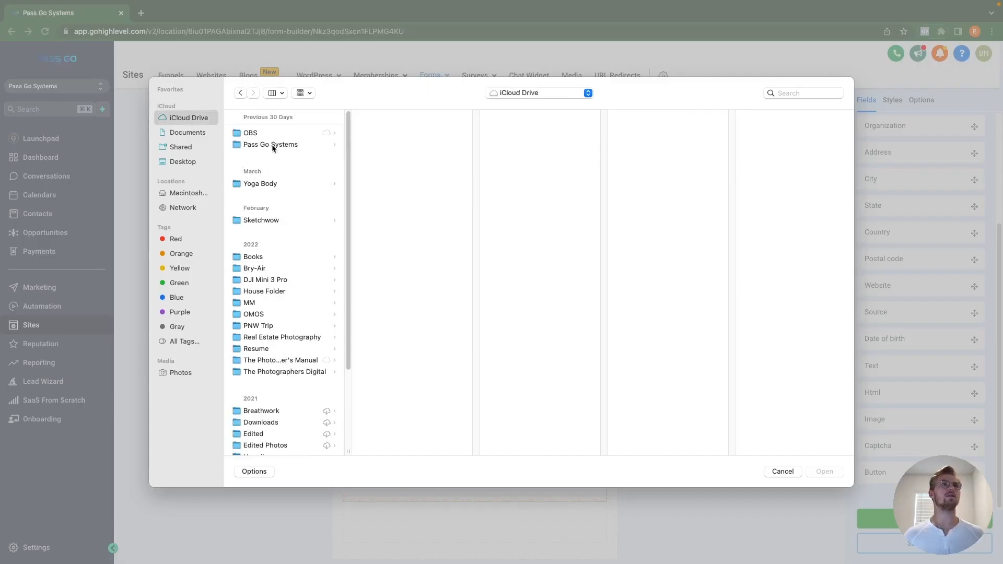
{"action": "left_click", "coordinate": [273, 146]}
{"action": "double_click", "coordinate": [401, 219]}
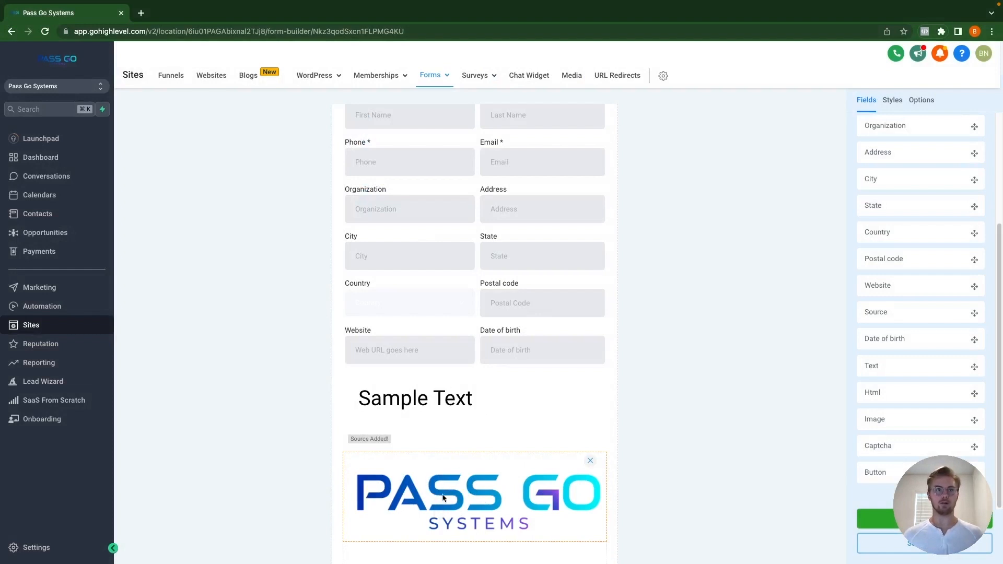
{"action": "scroll", "coordinate": [475, 499], "scroll_direction": "down", "scroll_amount": 1}
{"action": "scroll", "coordinate": [475, 497], "scroll_direction": "down", "scroll_amount": 1}
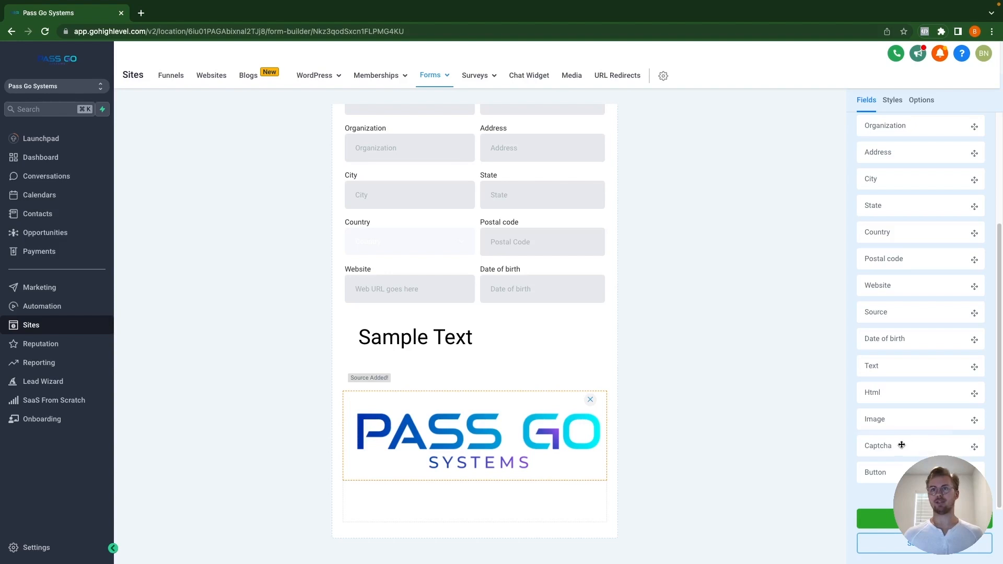
Step: Add a Captcha field below the logo image
{"action": "left_click_drag", "start_coordinate": [902, 445], "coordinate": [506, 509]}
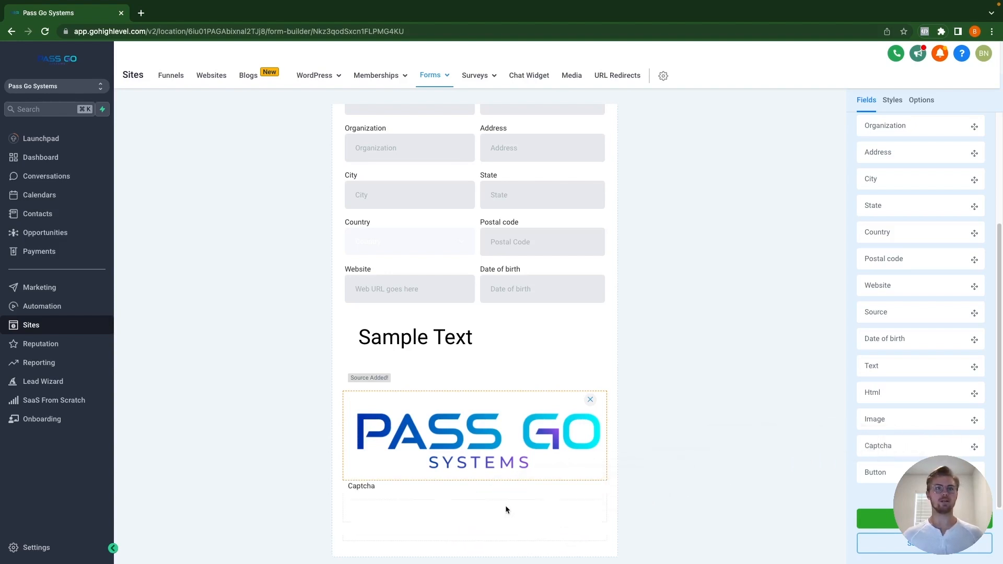
{"action": "scroll", "coordinate": [455, 502], "scroll_direction": "down", "scroll_amount": 2}
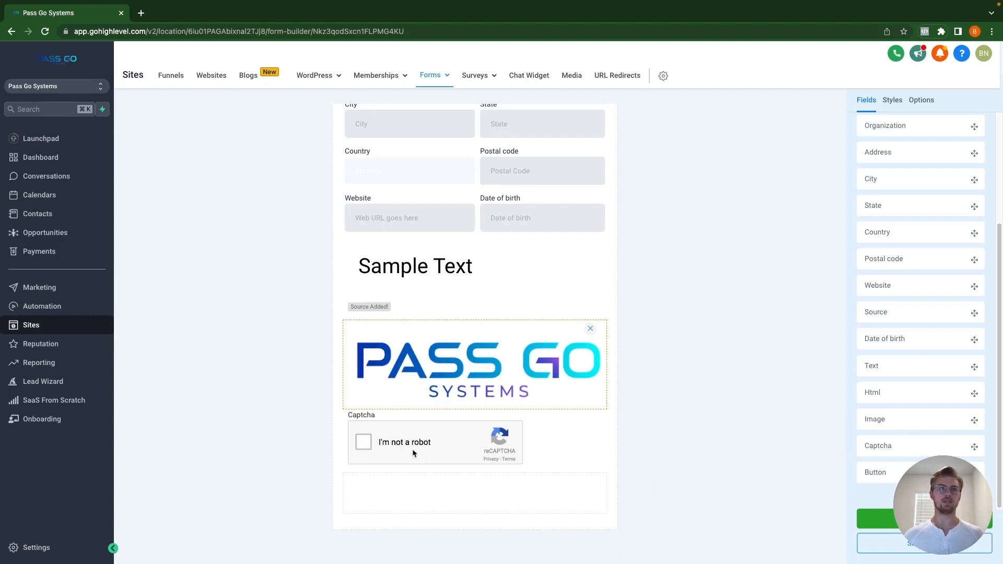
{"action": "left_click", "coordinate": [364, 448]}
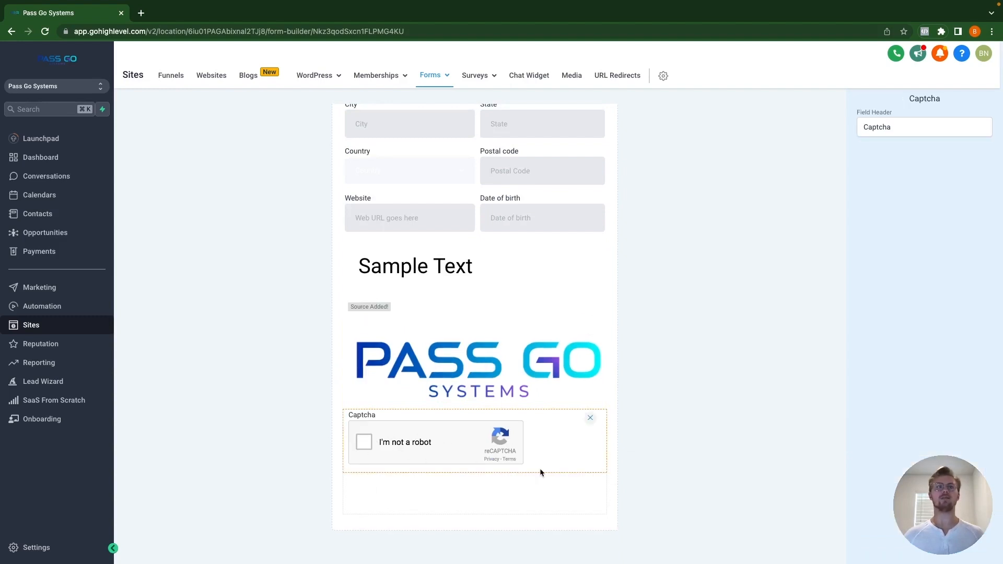
{"action": "left_click", "coordinate": [797, 291]}
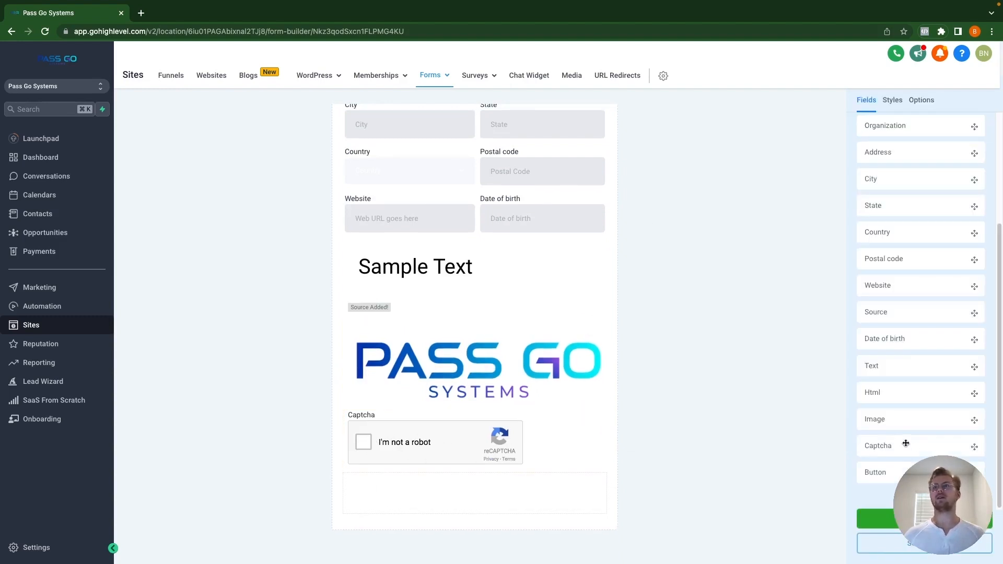
Step: Add a button labelled 'Submit Form Here' with subtext 'Apply Now'
{"action": "left_click_drag", "start_coordinate": [923, 472], "coordinate": [475, 497]}
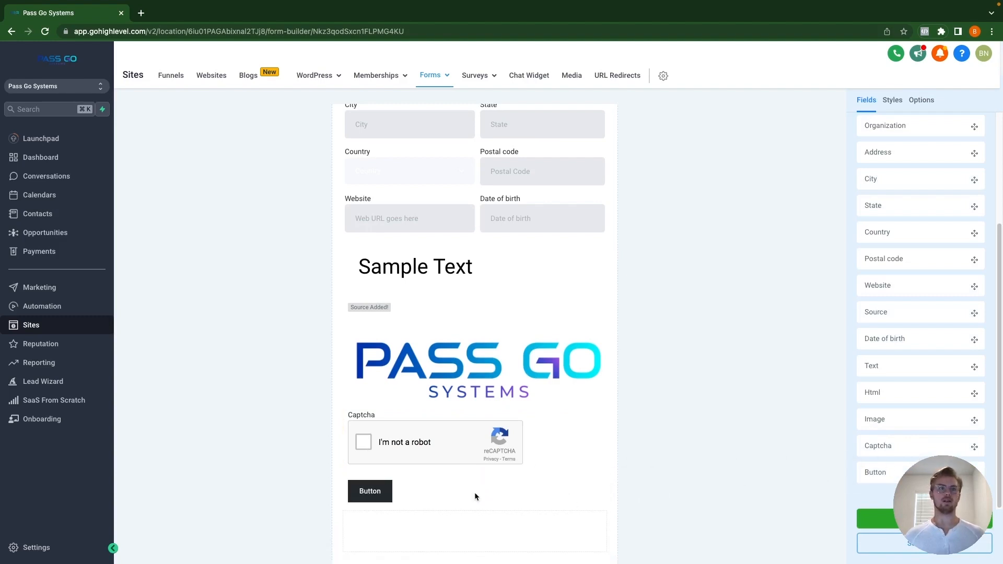
{"action": "left_click", "coordinate": [361, 498]}
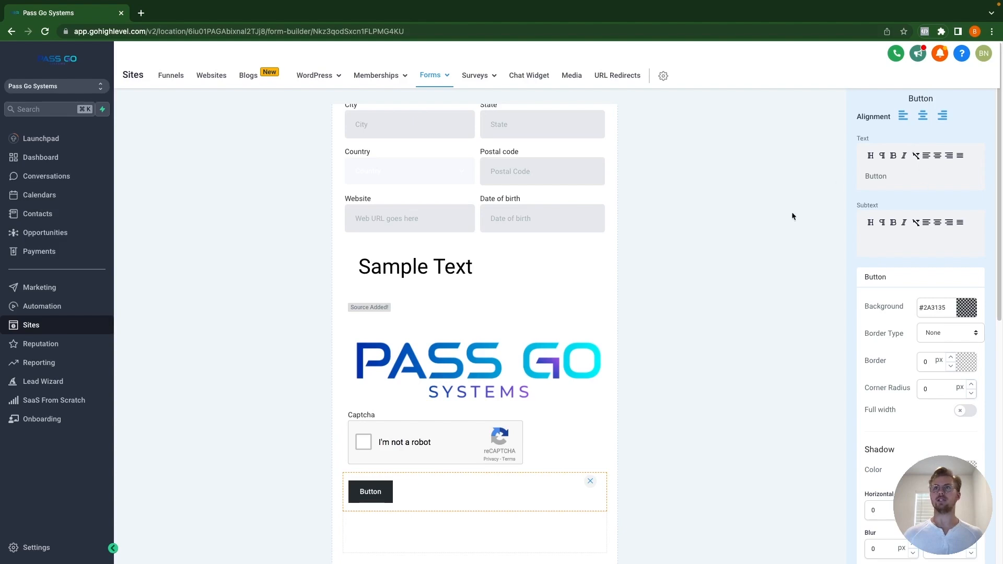
{"action": "scroll", "coordinate": [888, 314], "scroll_direction": "down", "scroll_amount": 1}
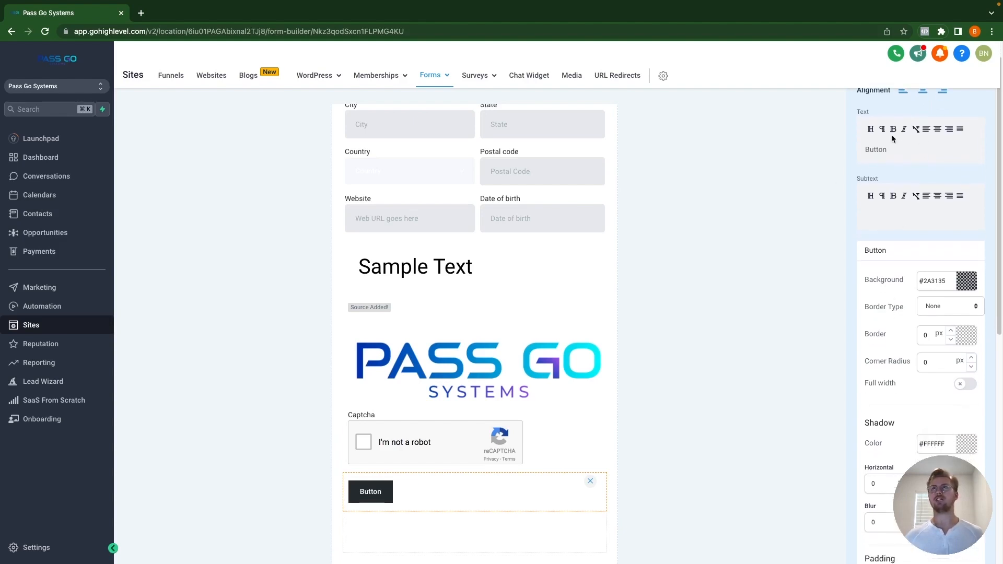
{"action": "double_click", "coordinate": [897, 150]}
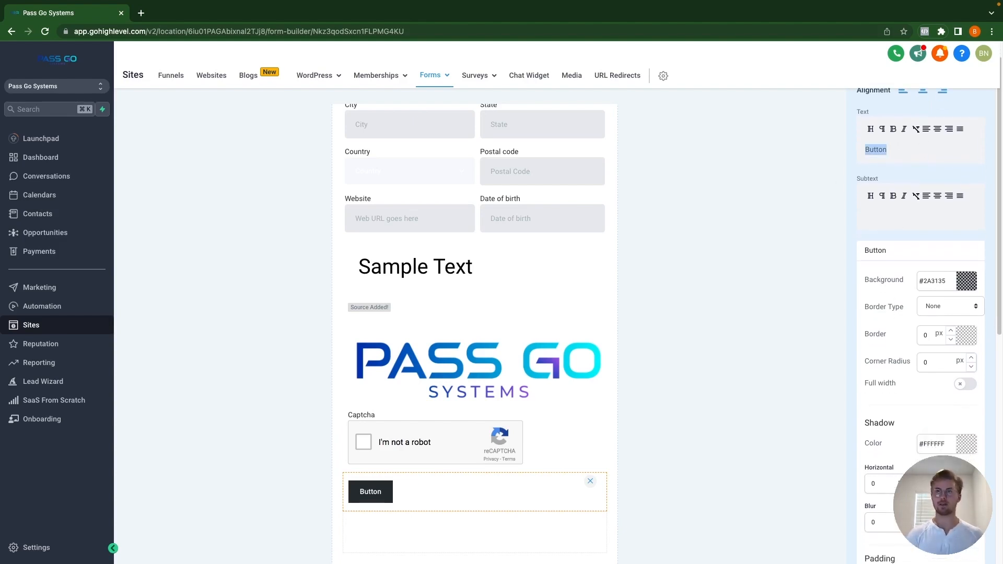
{"action": "type", "text": "Submit F"}
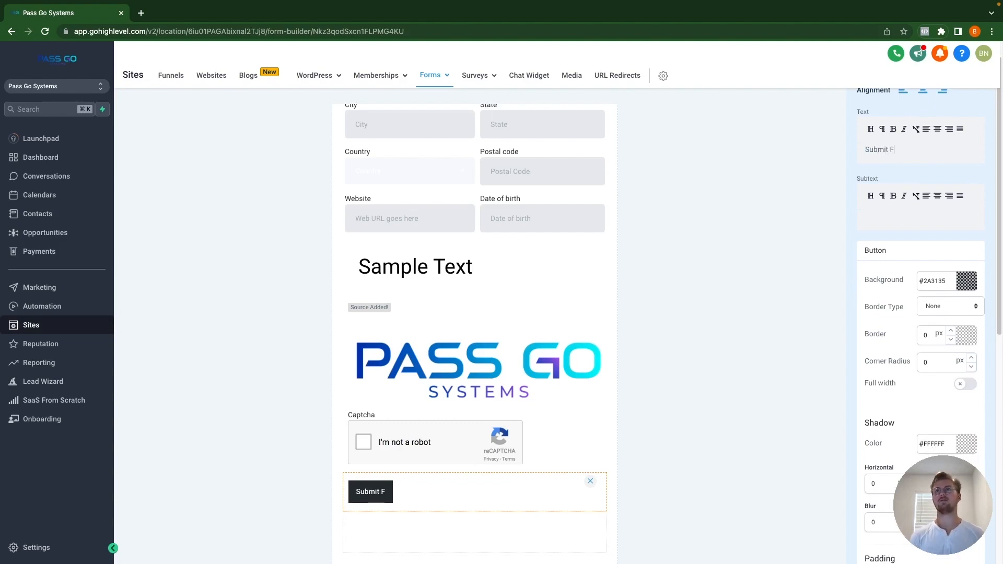
{"action": "type", "text": "orm Herre"}
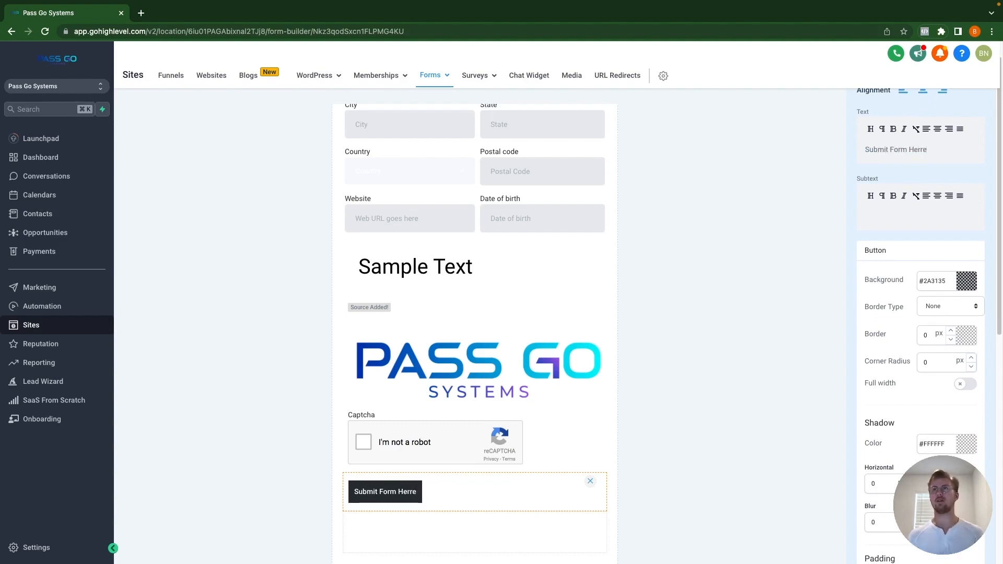
{"action": "key", "text": "BackSpace"}
{"action": "key", "text": "BackSpace"}
{"action": "type", "text": "e"}
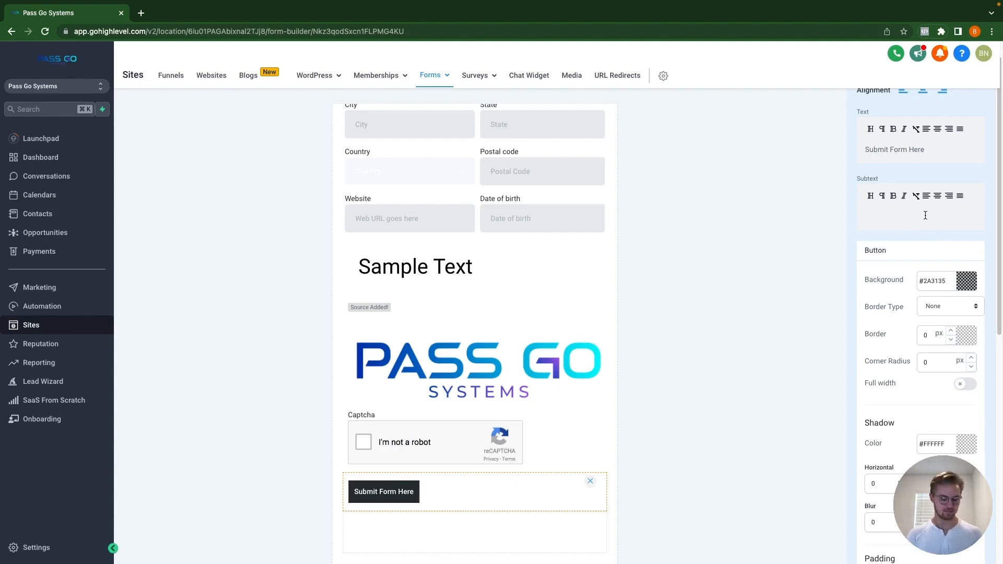
{"action": "type", "text": "Apply Now"}
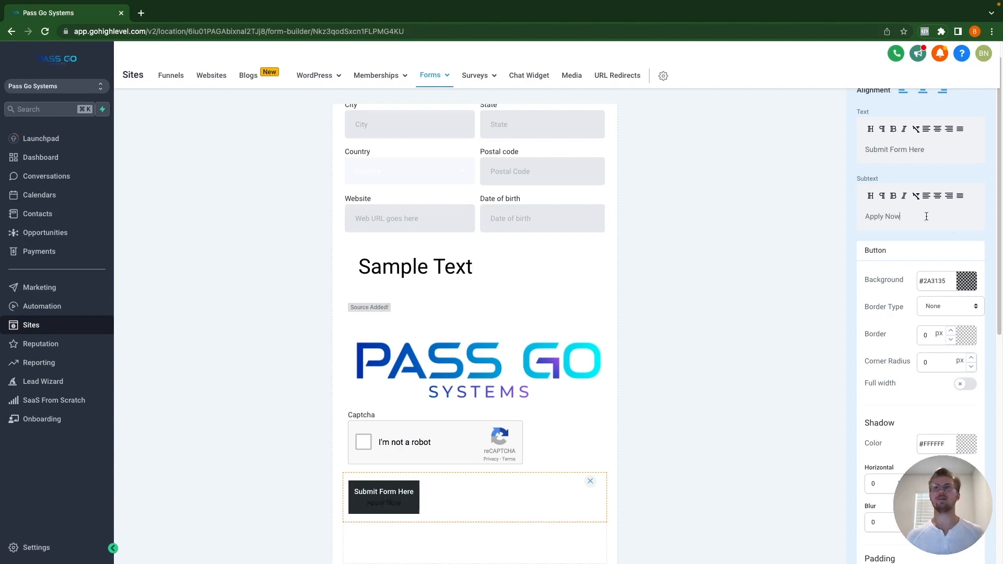
Step: Make the submit button full width and adjust its subtext colour setting
{"action": "scroll", "coordinate": [896, 259], "scroll_direction": "down", "scroll_amount": 3}
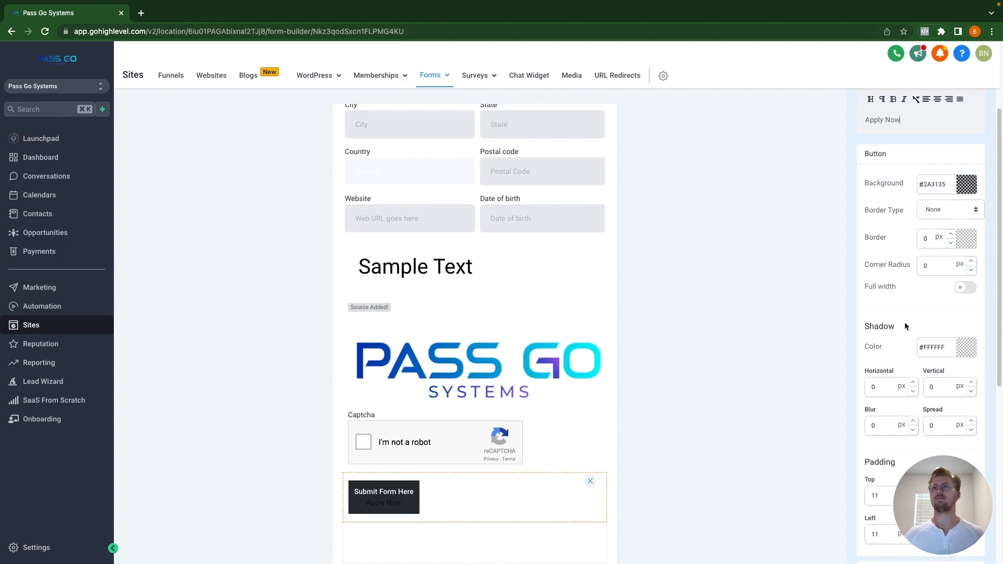
{"action": "left_click", "coordinate": [964, 289]}
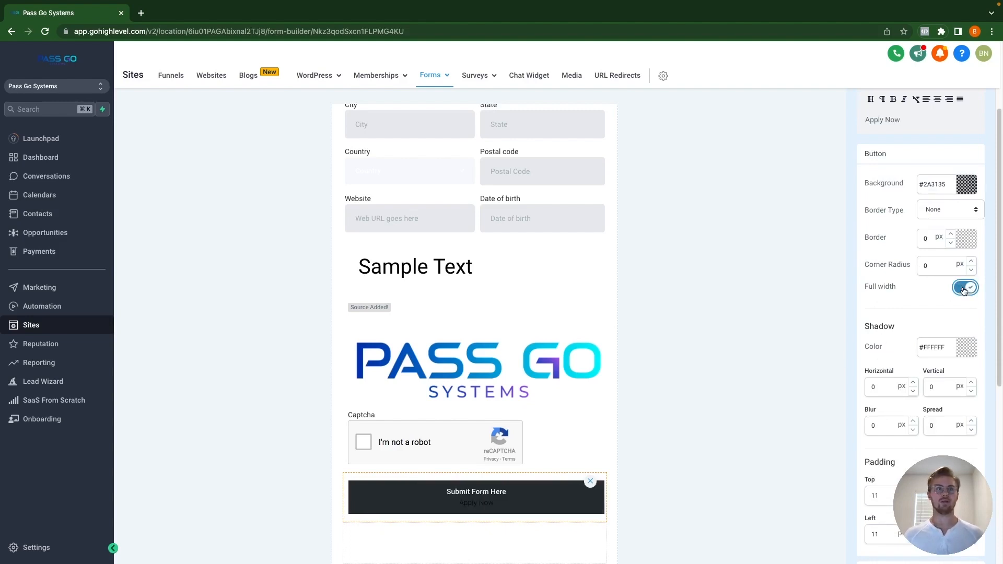
{"action": "scroll", "coordinate": [884, 408], "scroll_direction": "down", "scroll_amount": 3}
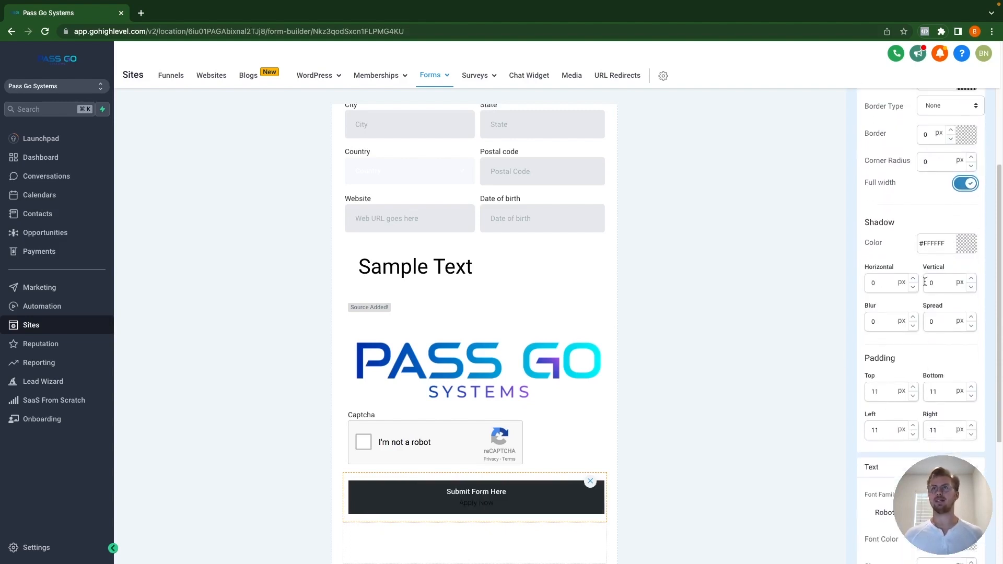
{"action": "scroll", "coordinate": [911, 363], "scroll_direction": "down", "scroll_amount": 5}
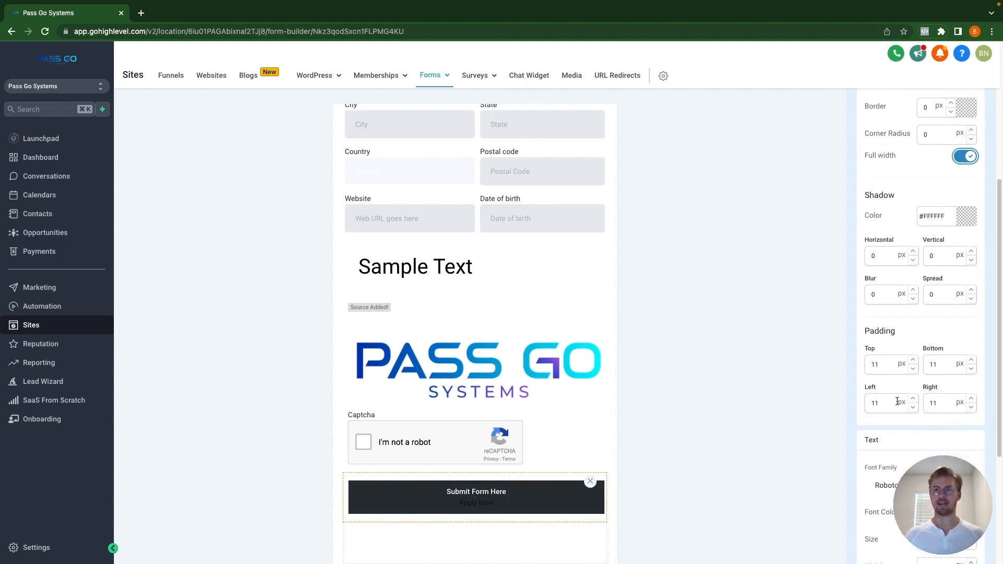
{"action": "scroll", "coordinate": [905, 434], "scroll_direction": "down", "scroll_amount": 1}
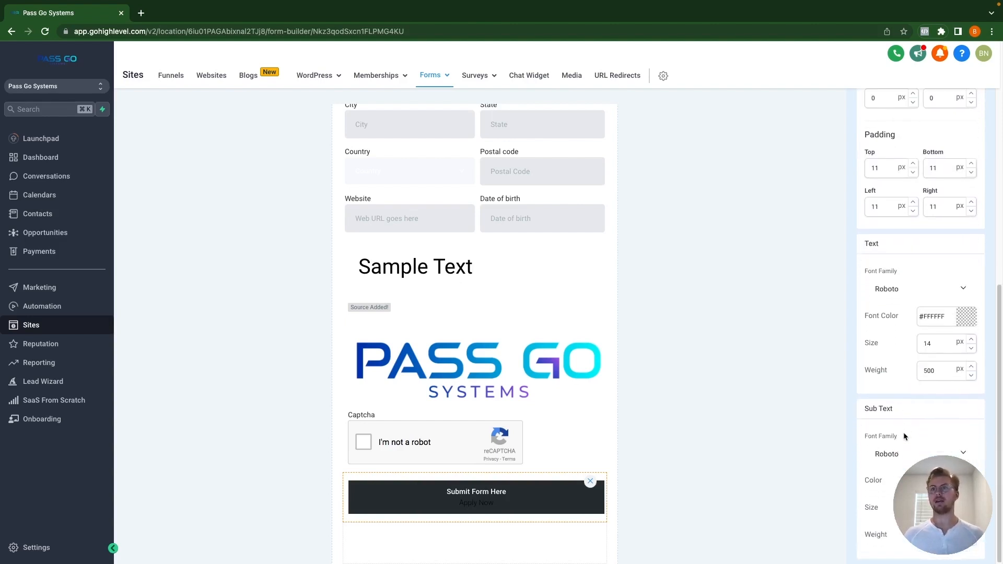
{"action": "left_click", "coordinate": [967, 481]}
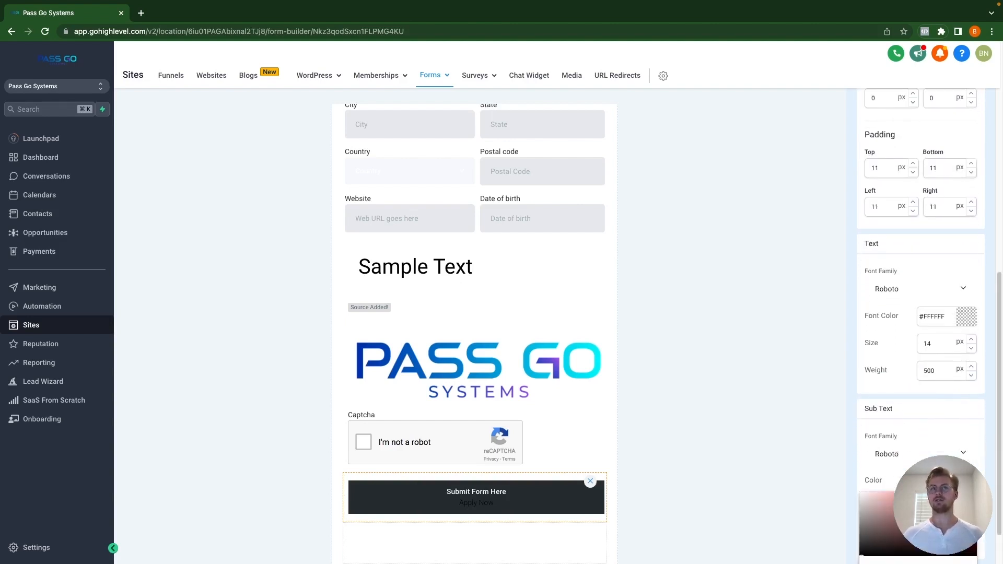
{"action": "left_click", "coordinate": [783, 456]}
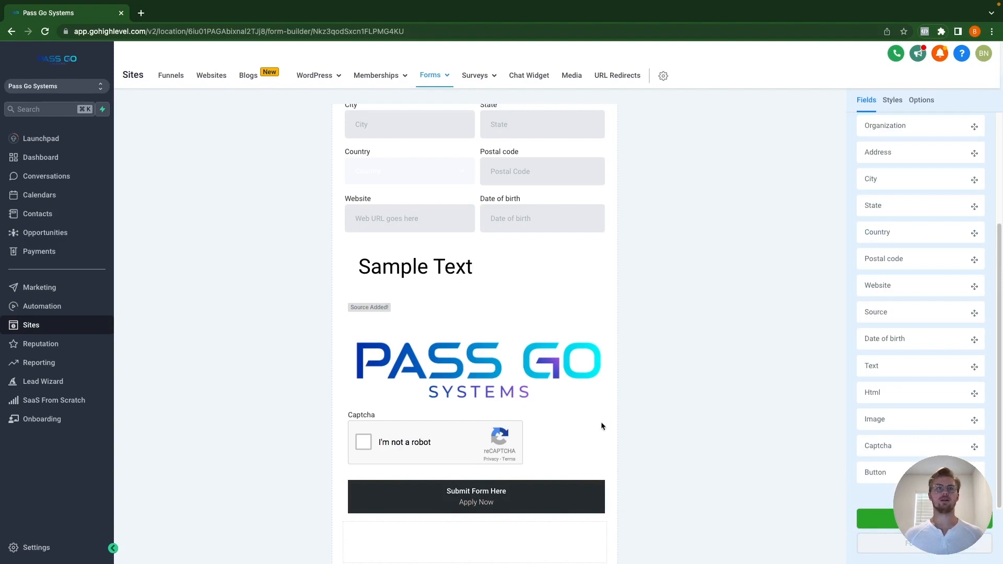
{"action": "scroll", "coordinate": [554, 428], "scroll_direction": "down", "scroll_amount": 2}
{"action": "scroll", "coordinate": [553, 435], "scroll_direction": "up", "scroll_amount": 5}
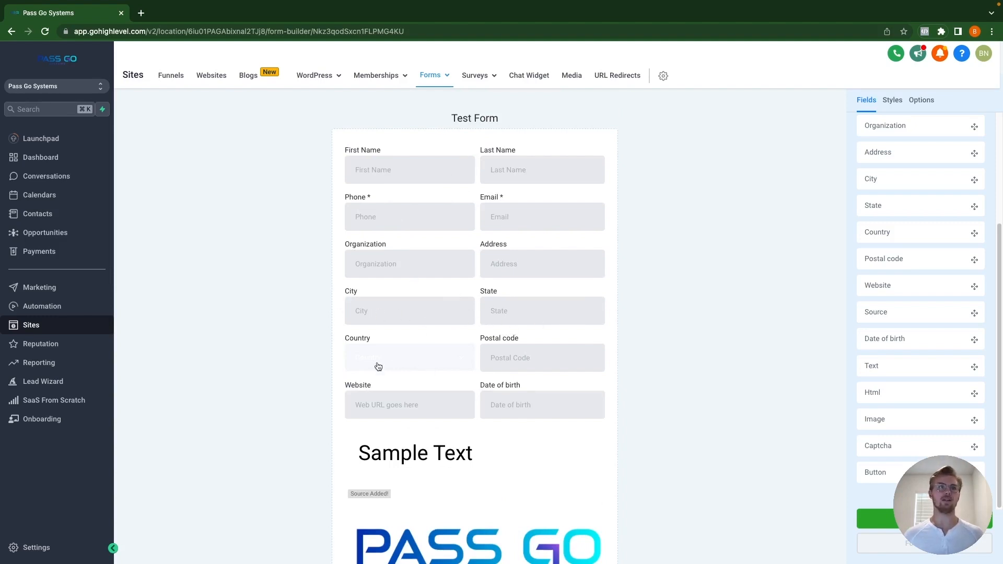
{"action": "scroll", "coordinate": [421, 354], "scroll_direction": "down", "scroll_amount": 1}
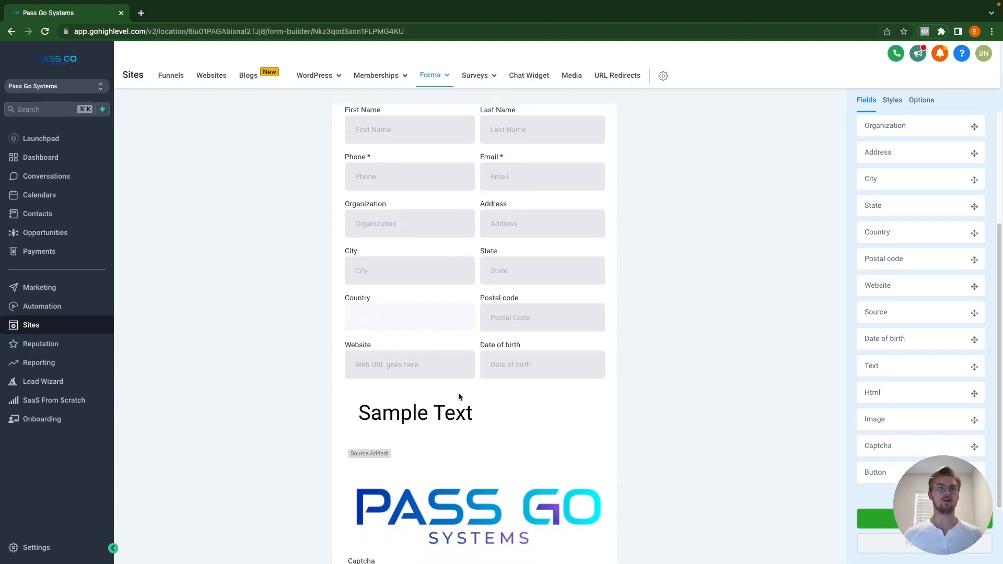
{"action": "scroll", "coordinate": [439, 475], "scroll_direction": "down", "scroll_amount": 1}
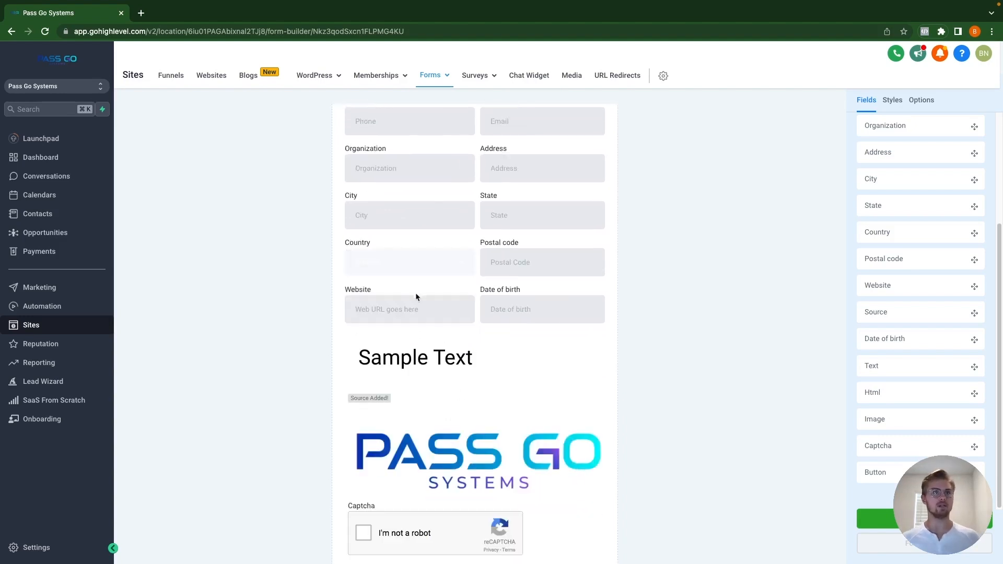
{"action": "scroll", "coordinate": [386, 485], "scroll_direction": "down", "scroll_amount": 1}
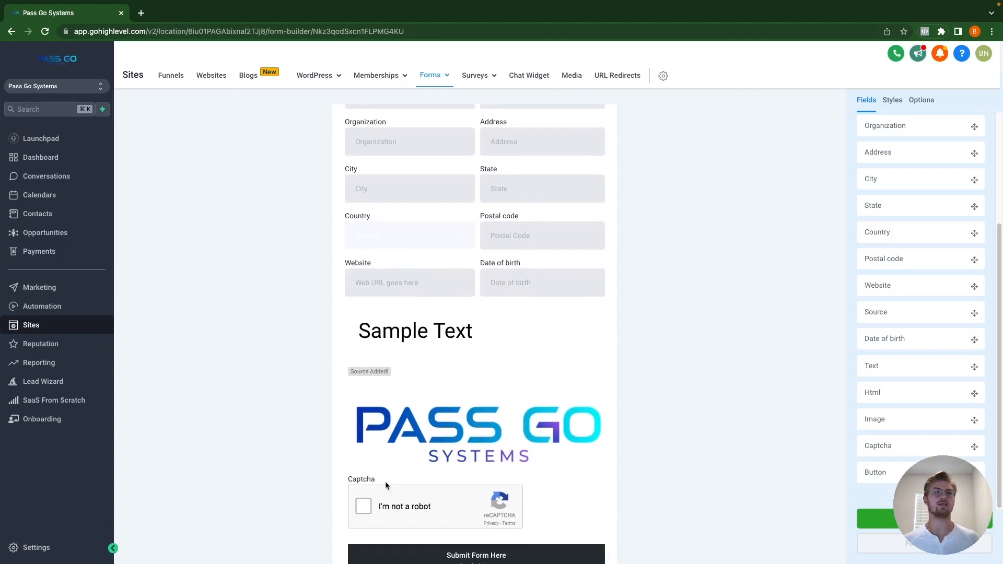
{"action": "scroll", "coordinate": [386, 511], "scroll_direction": "down", "scroll_amount": 3}
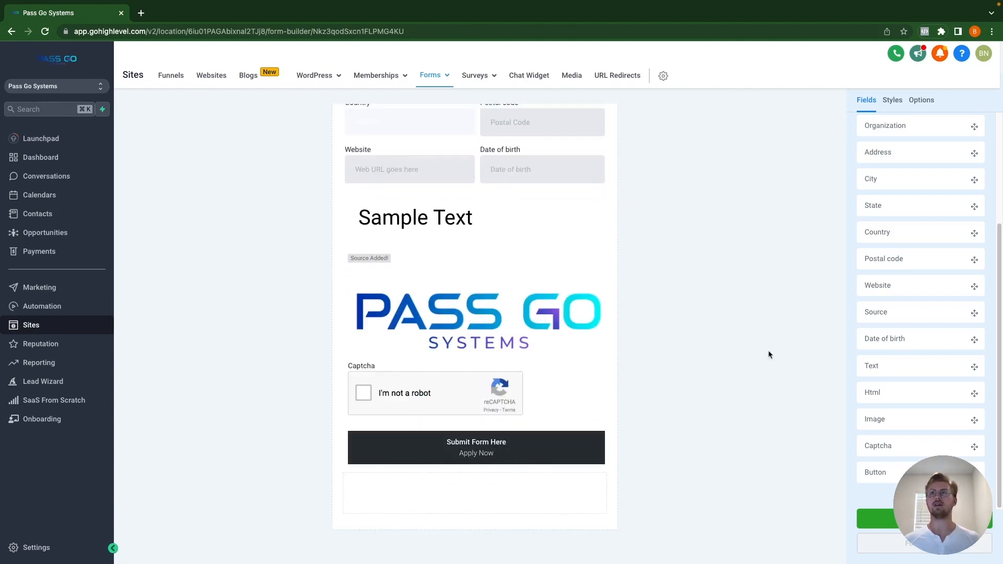
{"action": "scroll", "coordinate": [770, 325], "scroll_direction": "up", "scroll_amount": 1}
{"action": "scroll", "coordinate": [888, 320], "scroll_direction": "up", "scroll_amount": 4}
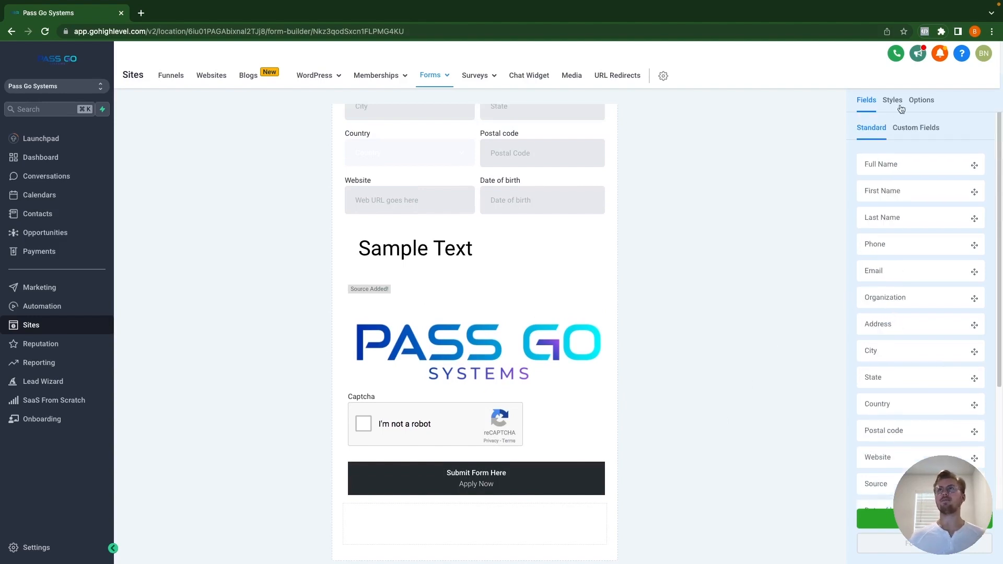
Step: From the Custom Fields list, start adding a new custom field
{"action": "left_click", "coordinate": [924, 128]}
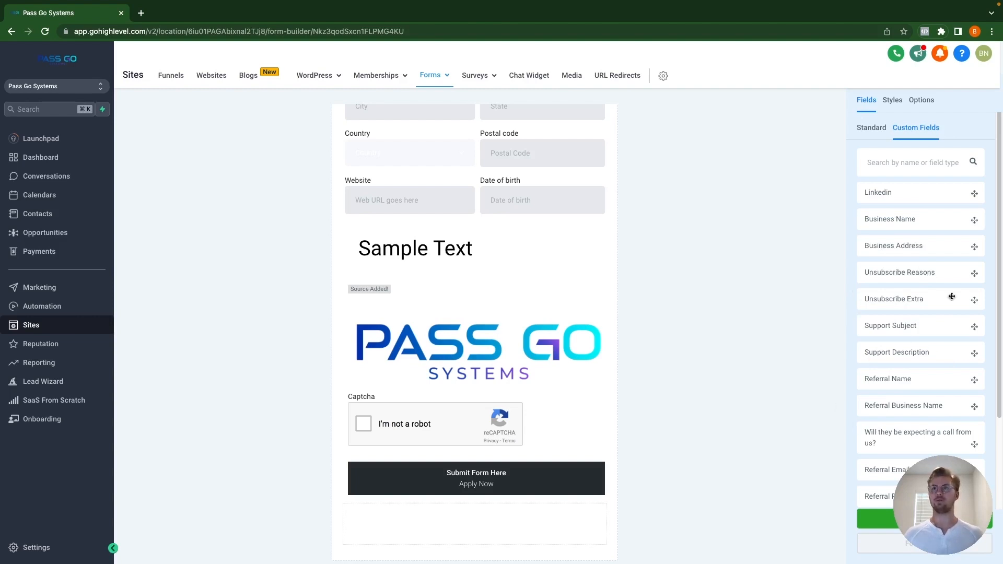
{"action": "scroll", "coordinate": [925, 288], "scroll_direction": "down", "scroll_amount": 3}
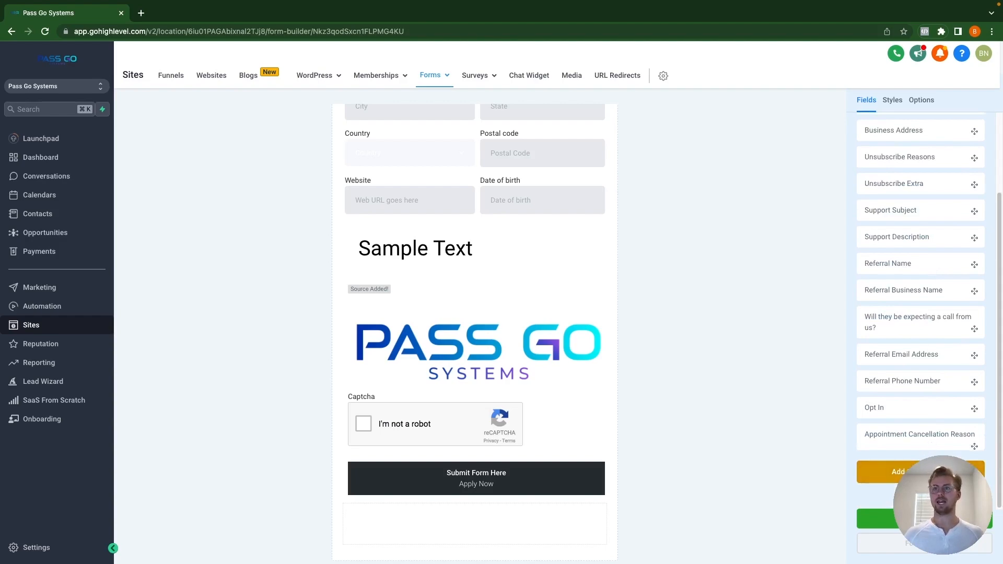
{"action": "left_click", "coordinate": [919, 473]}
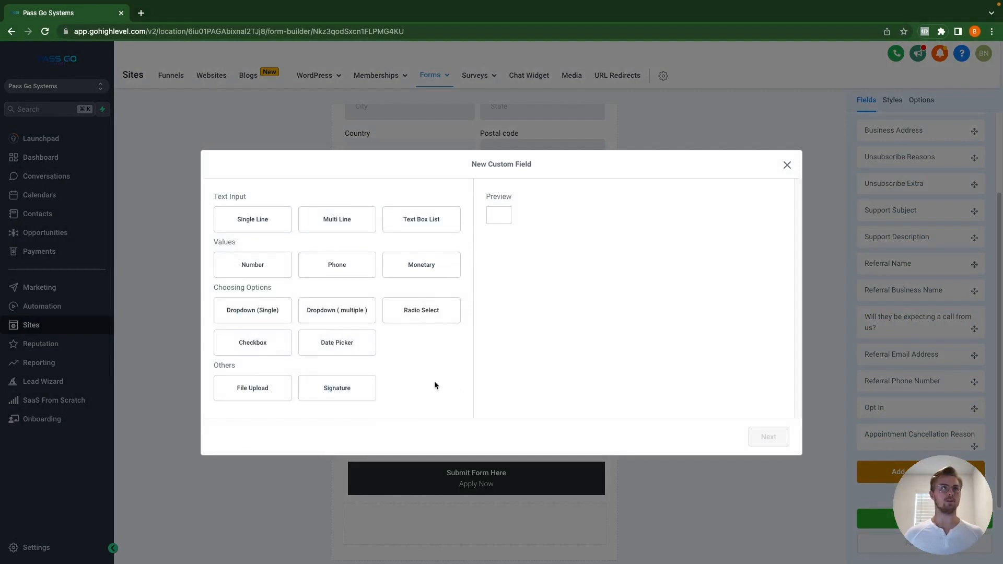
Step: Make it a Single Line field named Test, on the Contact object, in the General Info group
{"action": "left_click", "coordinate": [270, 223]}
{"action": "left_click", "coordinate": [774, 438]}
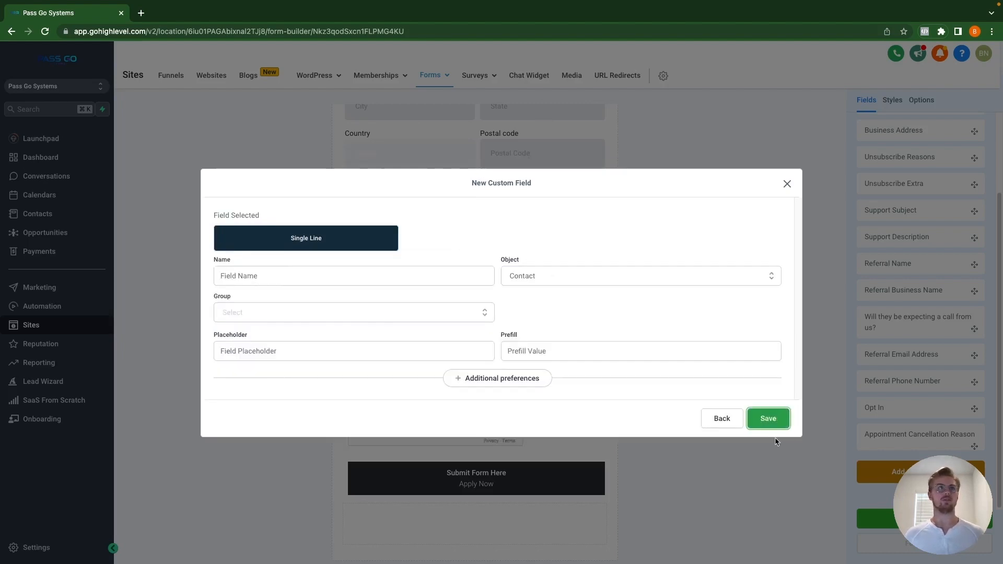
{"action": "left_click", "coordinate": [327, 281]}
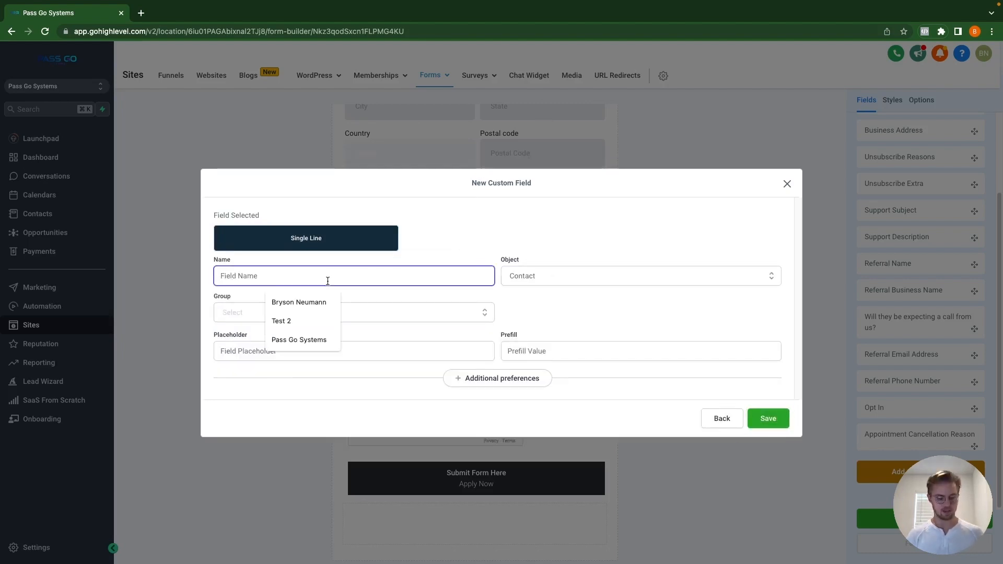
{"action": "type", "text": "Test"}
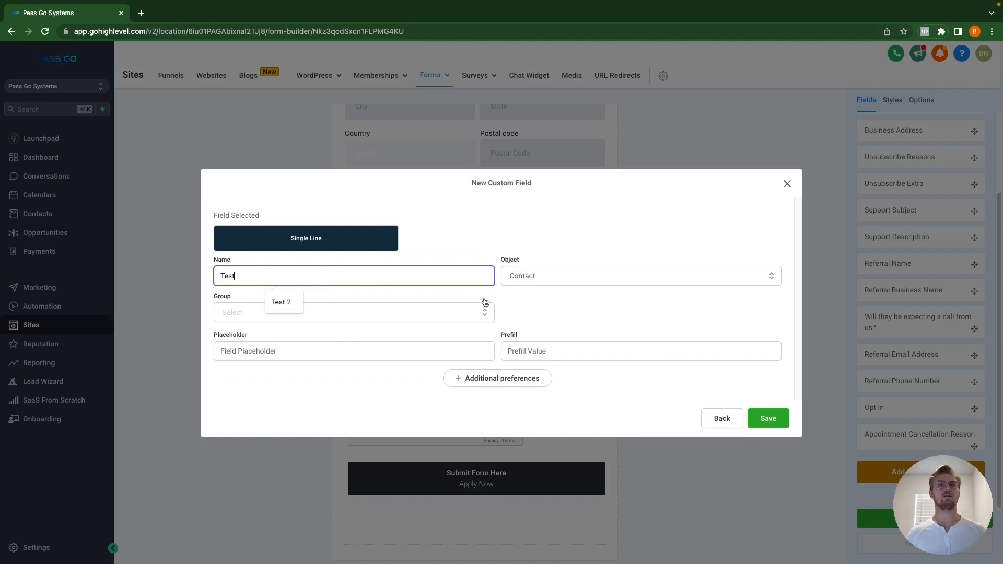
{"action": "left_click", "coordinate": [551, 281]}
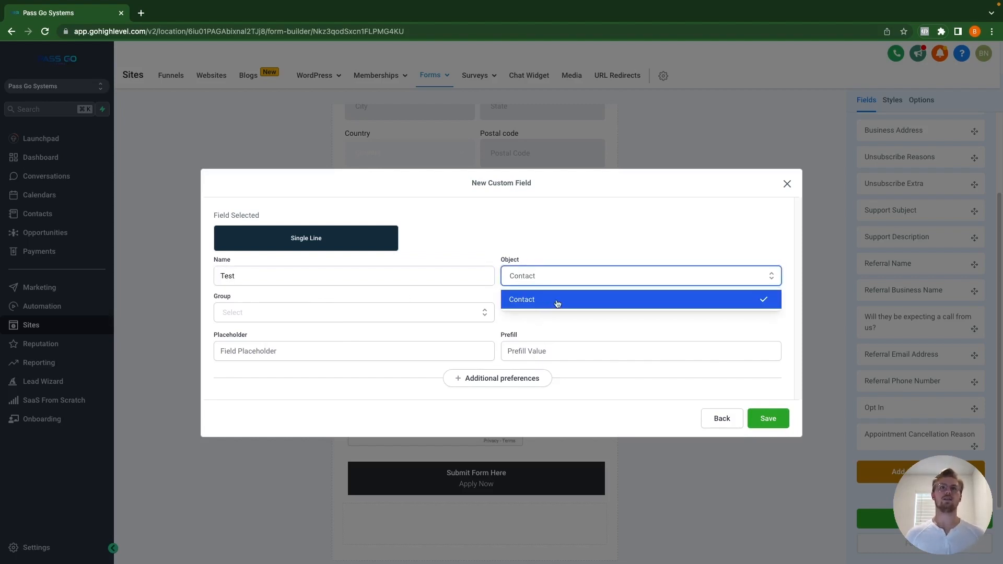
{"action": "left_click", "coordinate": [549, 304]}
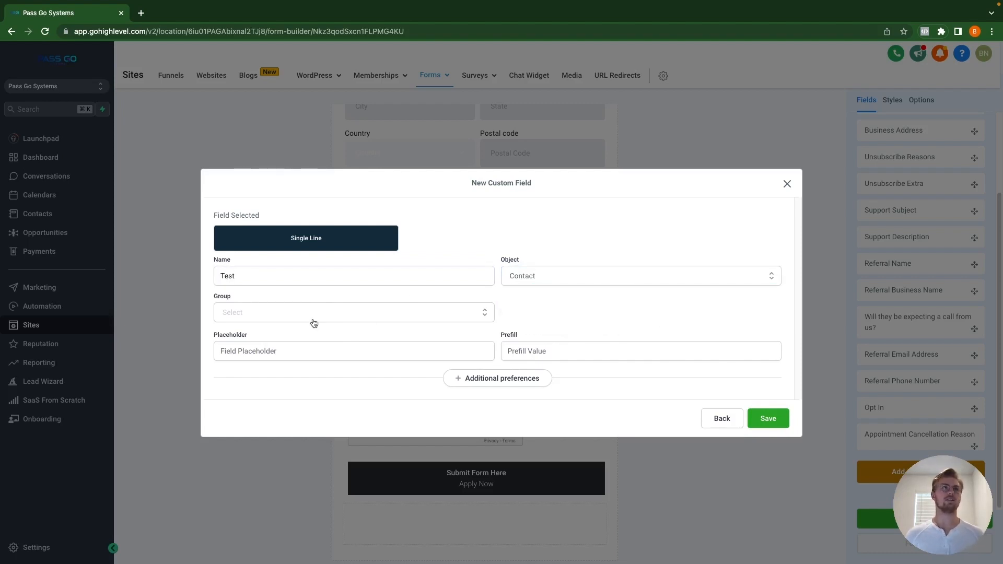
{"action": "left_click", "coordinate": [288, 318]}
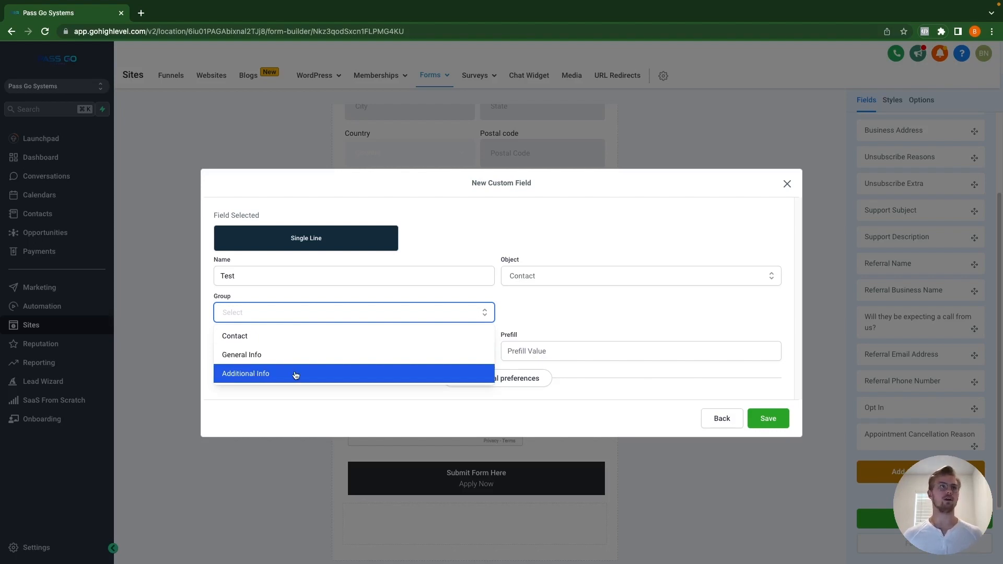
{"action": "left_click", "coordinate": [263, 359]}
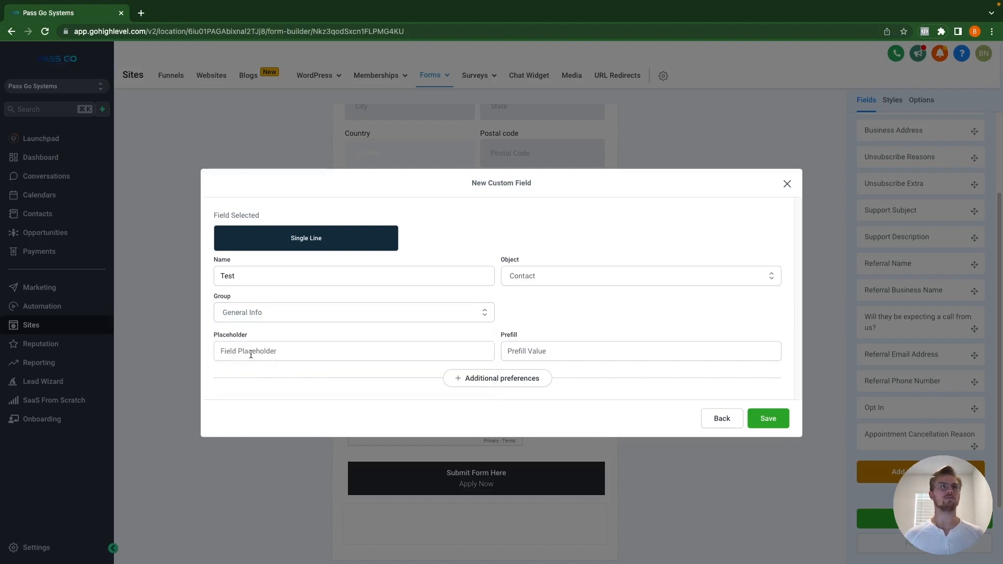
Step: Set placeholder 'Test A' and prefill value 'Test B', then save the custom field
{"action": "left_click", "coordinate": [251, 355]}
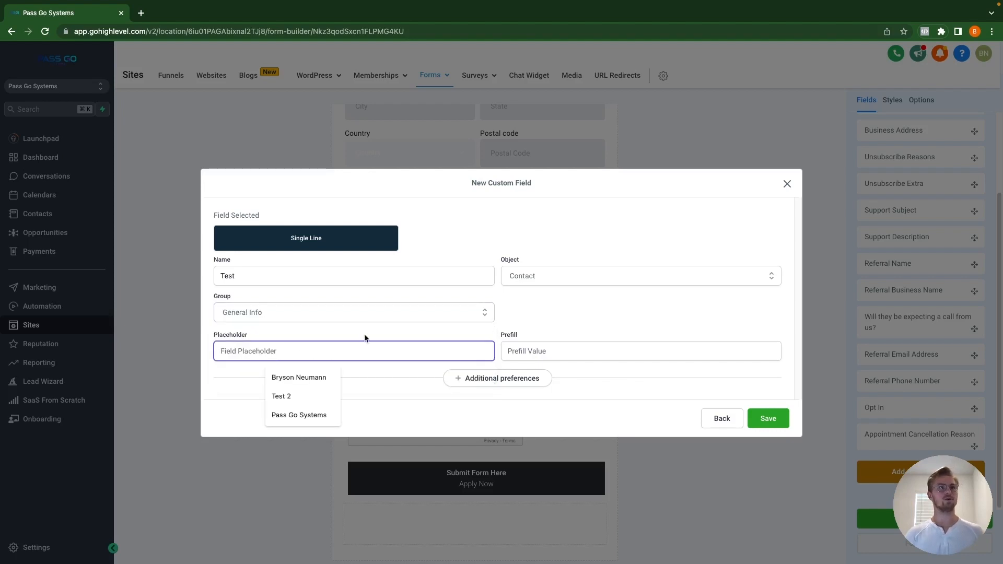
{"action": "type", "text": "Test"}
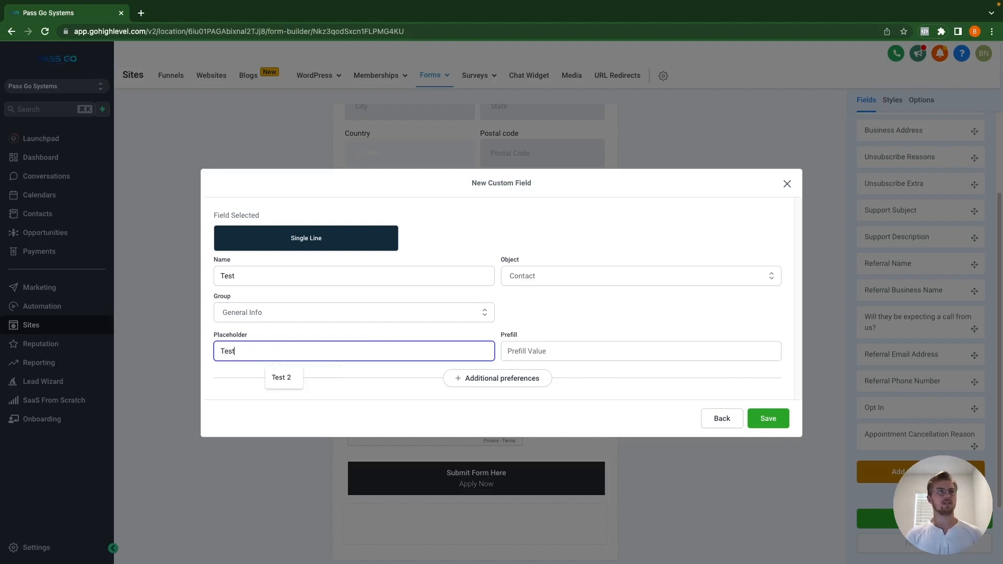
{"action": "type", "text": " A"}
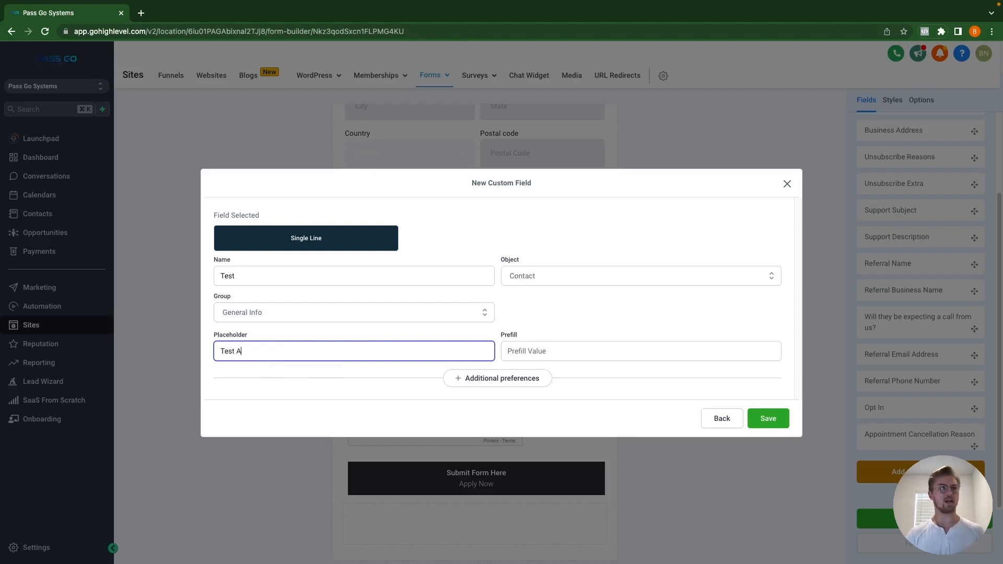
{"action": "left_click", "coordinate": [538, 350]}
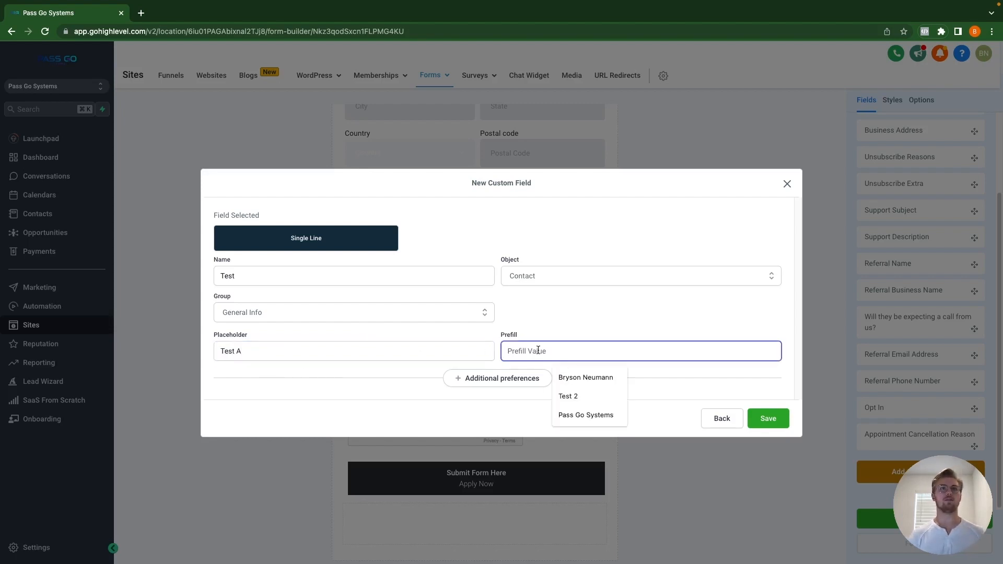
{"action": "type", "text": "Test B"}
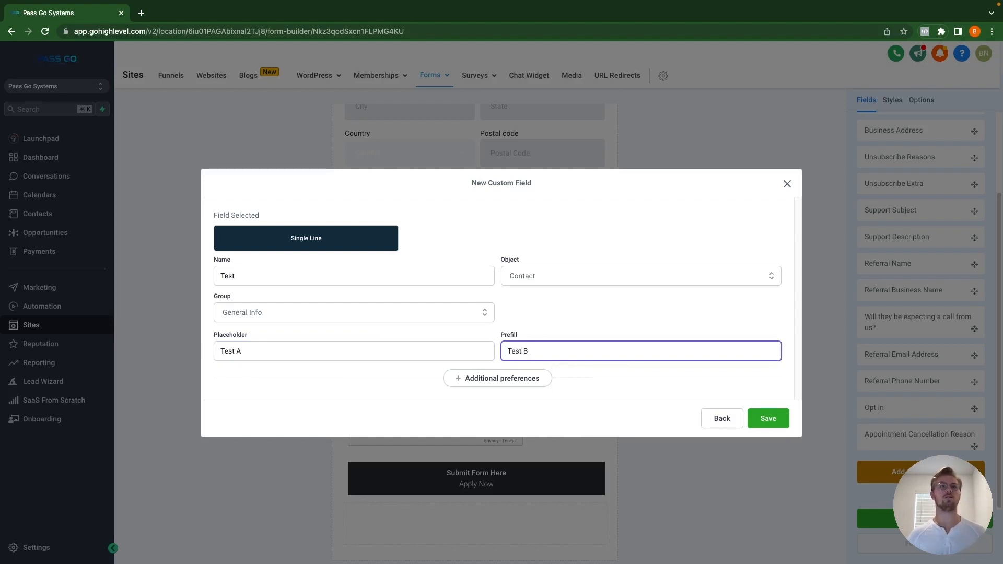
{"action": "left_click", "coordinate": [511, 383]}
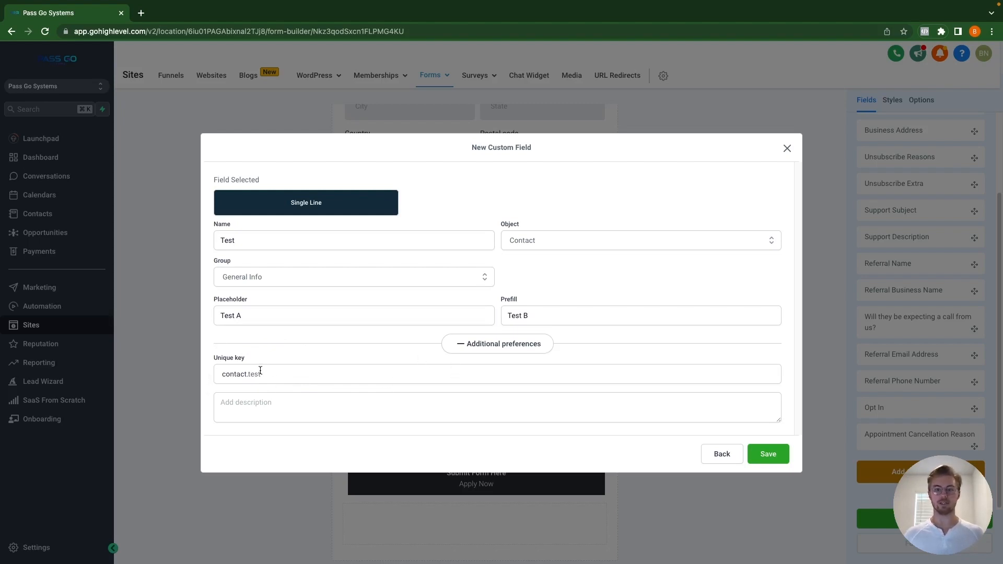
{"action": "left_click", "coordinate": [269, 414]}
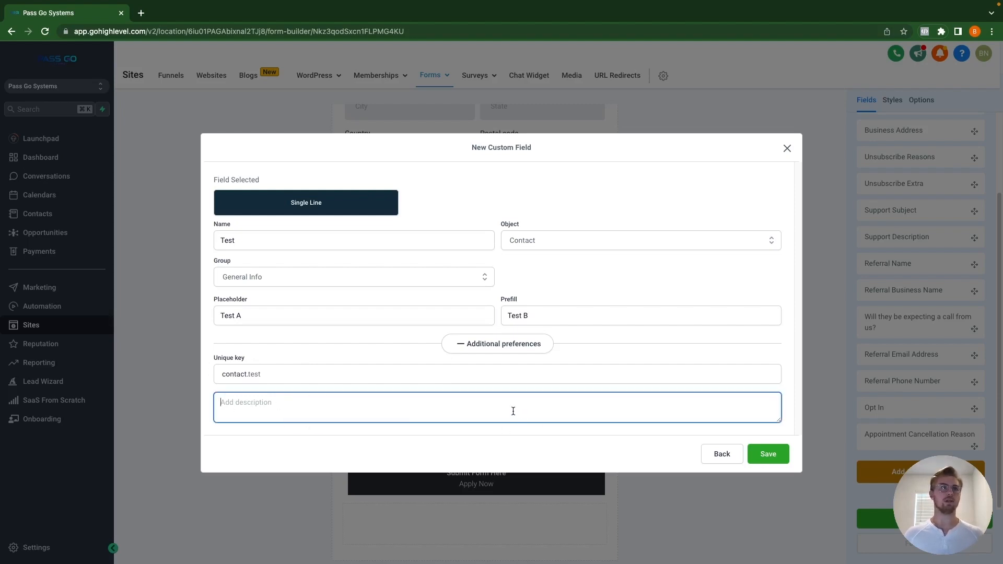
{"action": "left_click", "coordinate": [778, 456]}
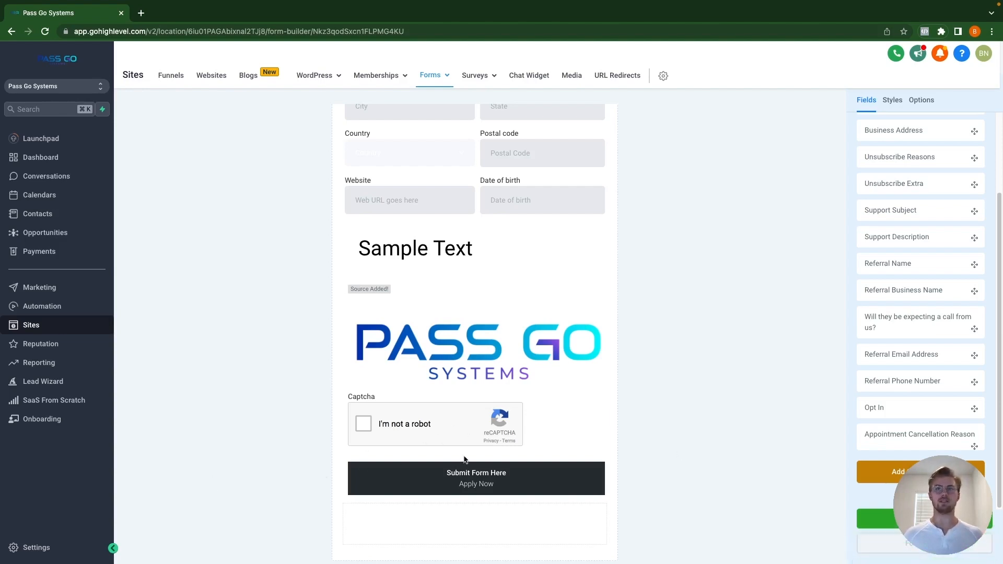
Step: Search the custom fields for 'test' to find the new field, then clear the search
{"action": "scroll", "coordinate": [538, 444], "scroll_direction": "down", "scroll_amount": 1}
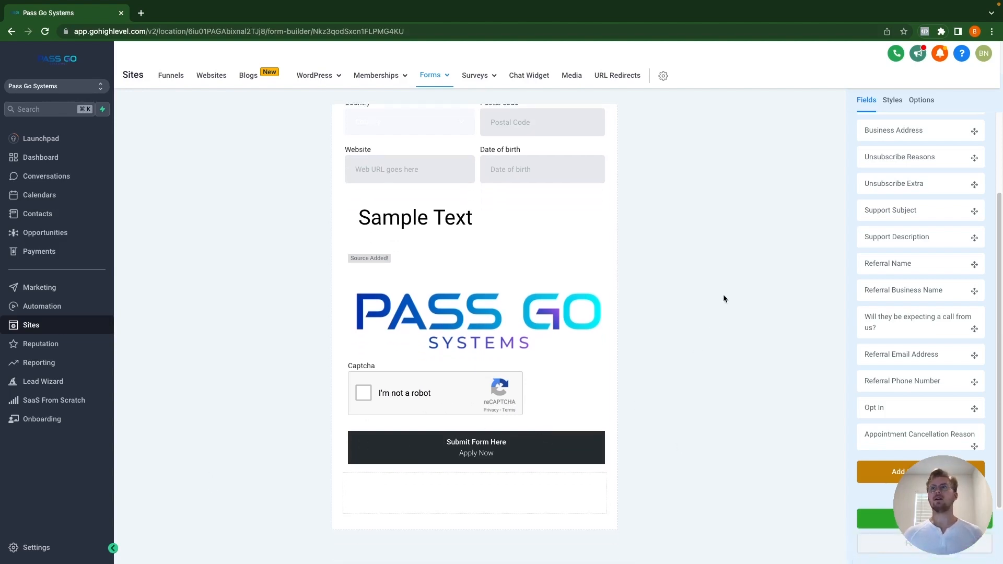
{"action": "scroll", "coordinate": [881, 352], "scroll_direction": "up", "scroll_amount": 3}
{"action": "left_click", "coordinate": [915, 170]}
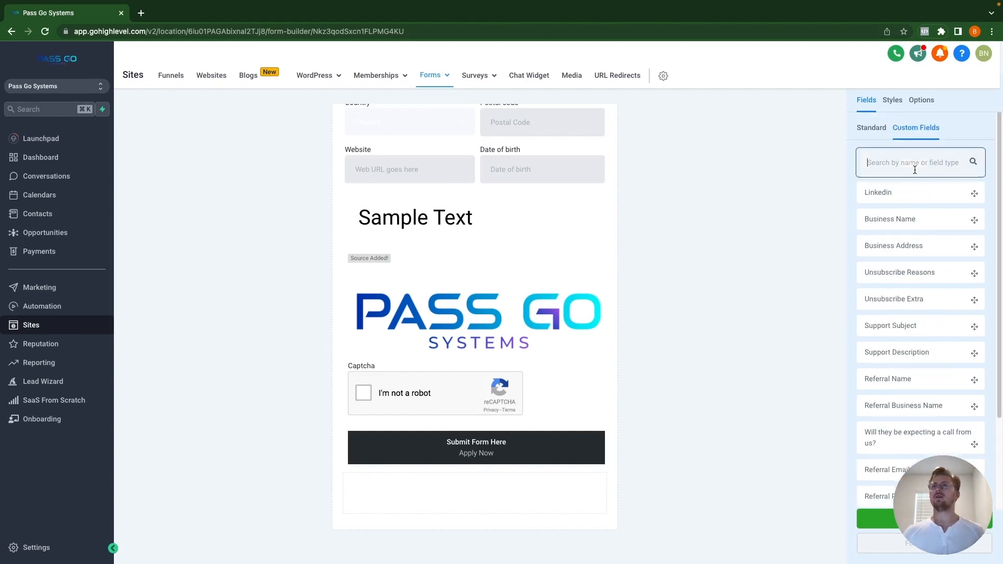
{"action": "type", "text": "test"}
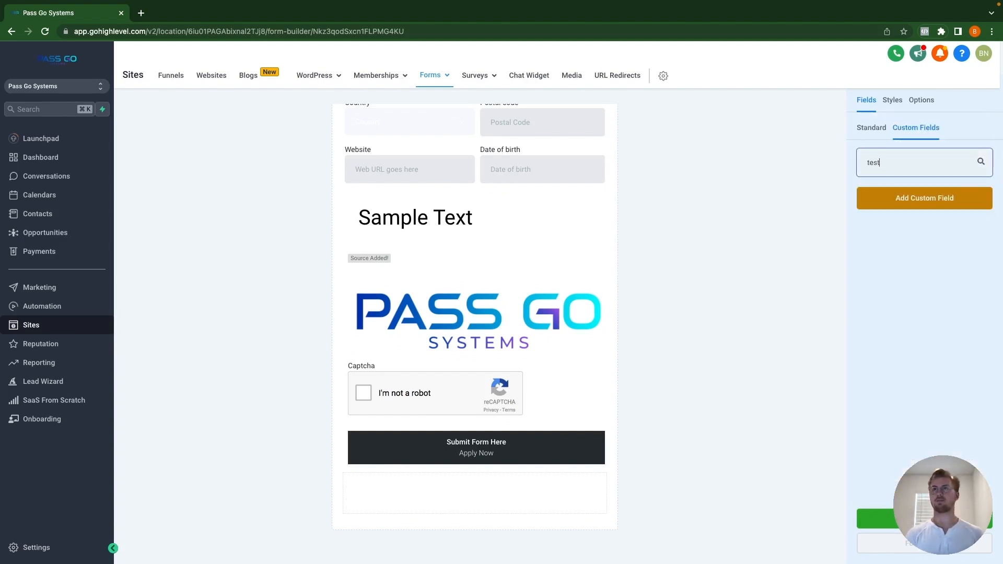
{"action": "left_click", "coordinate": [827, 196]}
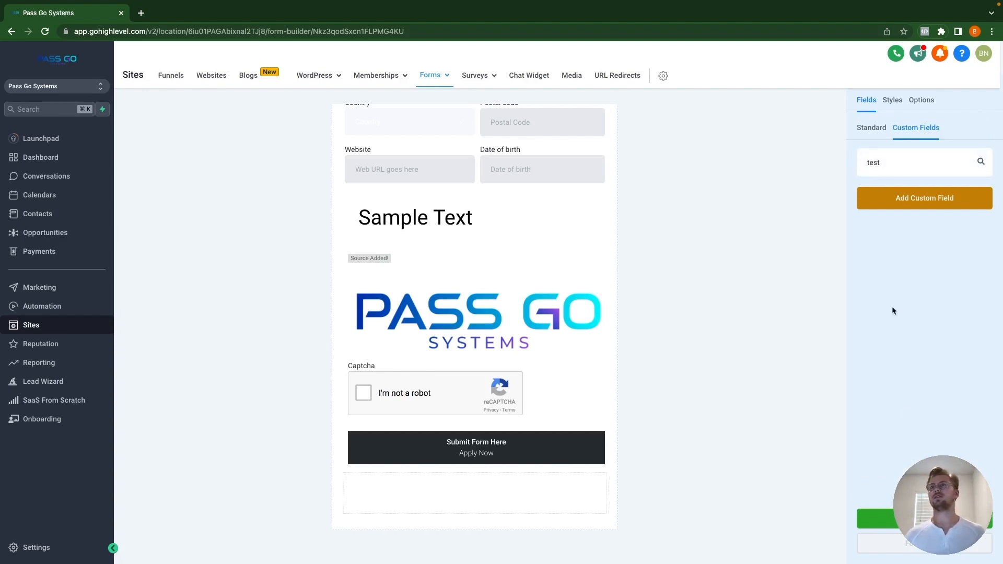
{"action": "double_click", "coordinate": [907, 167]}
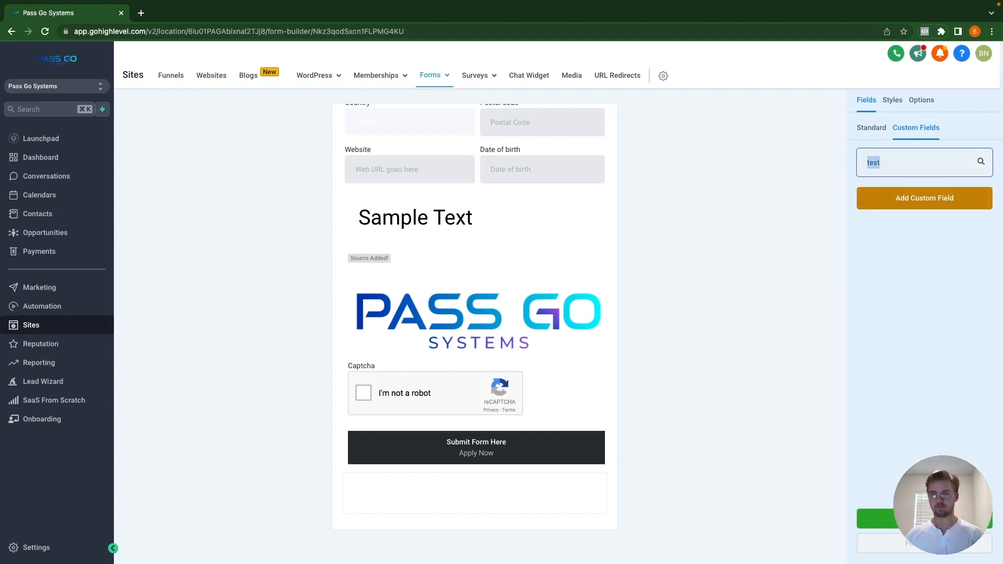
{"action": "key", "text": "BackSpace"}
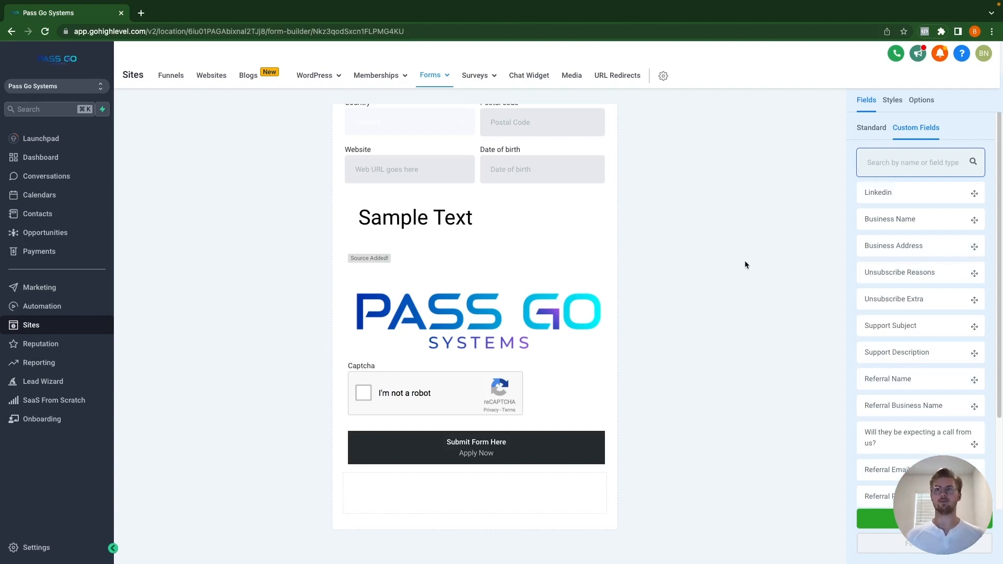
Step: Add another custom field using the Multi Line text type
{"action": "scroll", "coordinate": [920, 366], "scroll_direction": "down", "scroll_amount": 2}
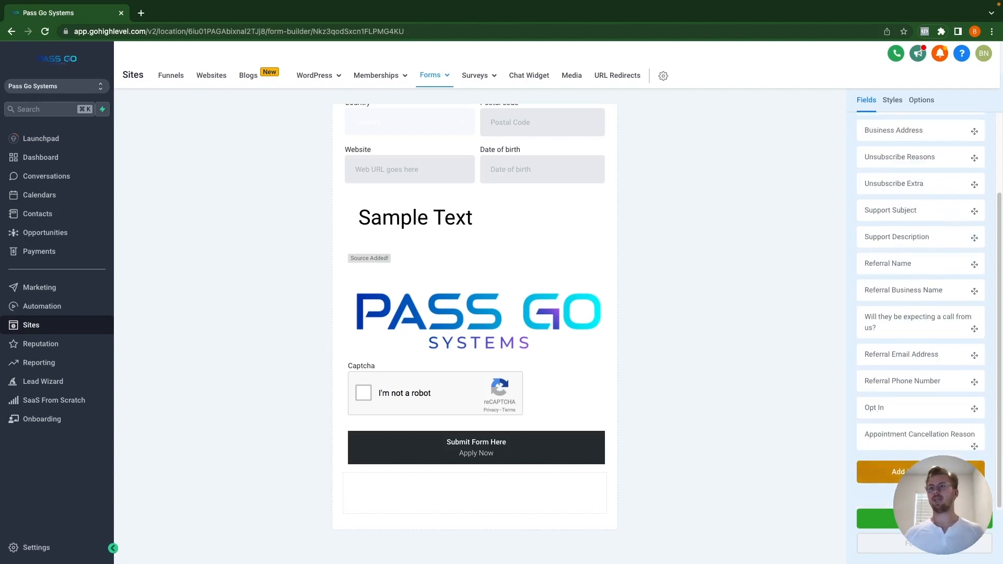
{"action": "left_click", "coordinate": [898, 472]}
{"action": "left_click", "coordinate": [344, 220]}
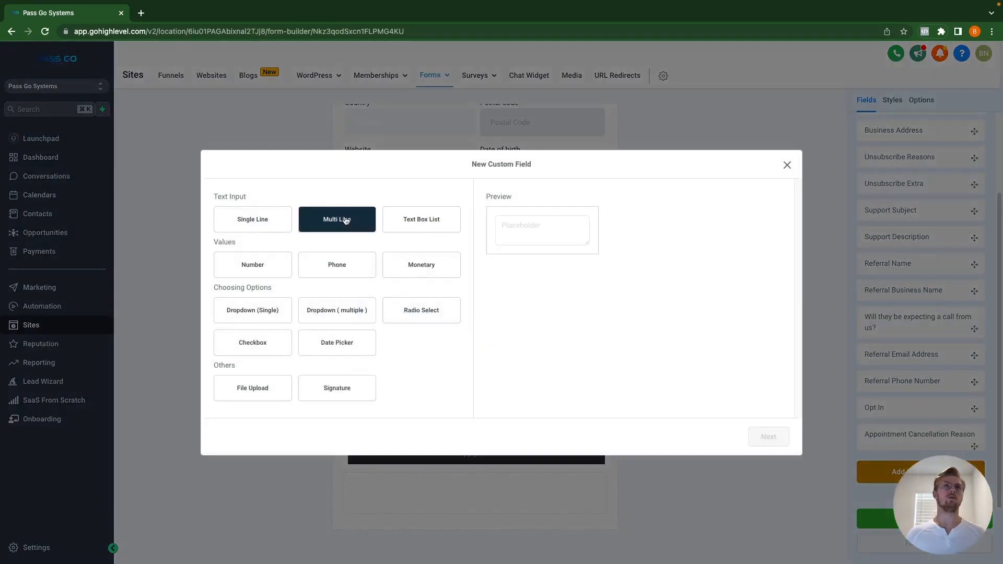
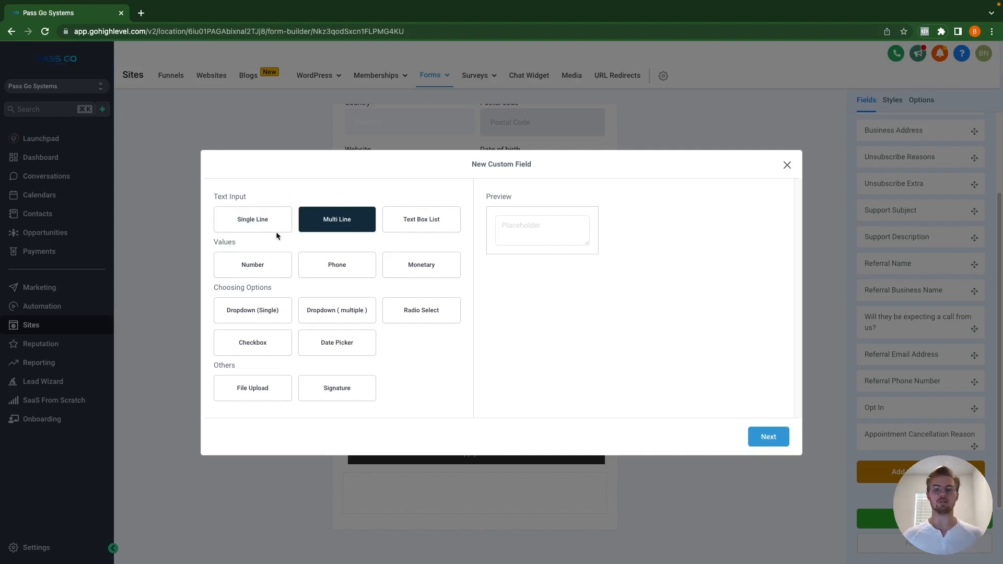
Step: Name the multi-line field 'Test Multi Line' with placeholder 'Test ML A' and prefill 'Test ML B'
{"action": "left_click", "coordinate": [782, 443]}
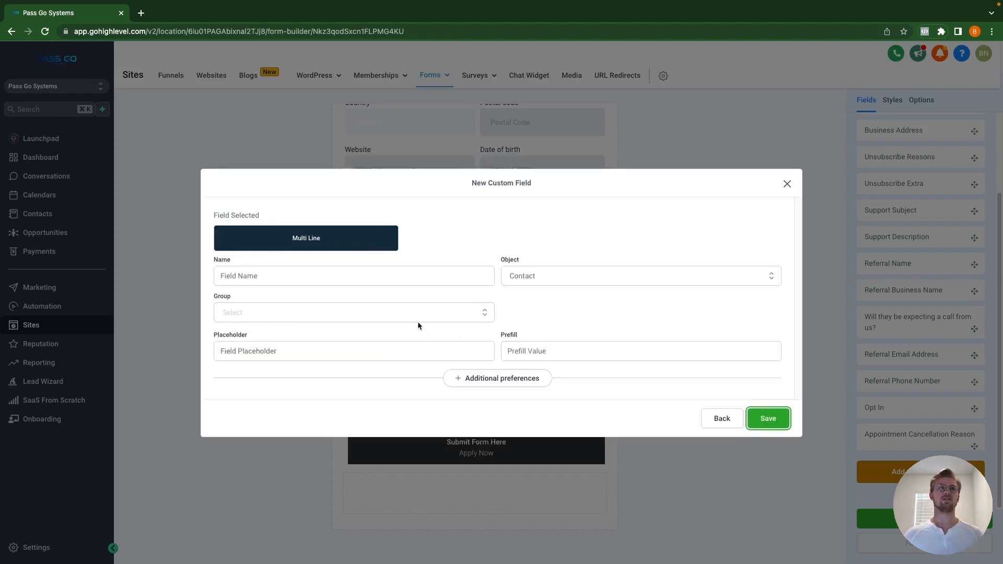
{"action": "left_click", "coordinate": [323, 276]}
{"action": "type", "text": "Tes"}
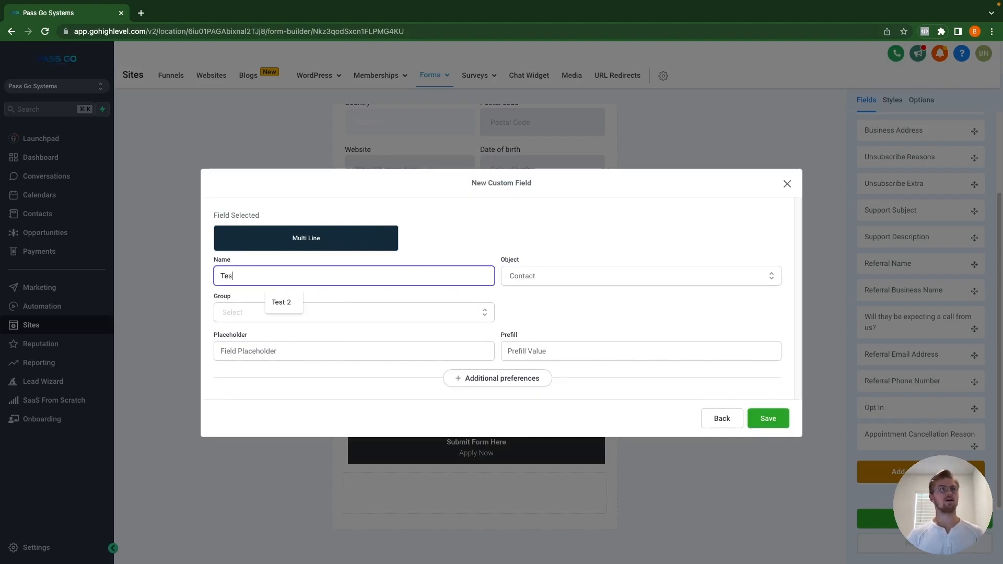
{"action": "type", "text": "t Mi"}
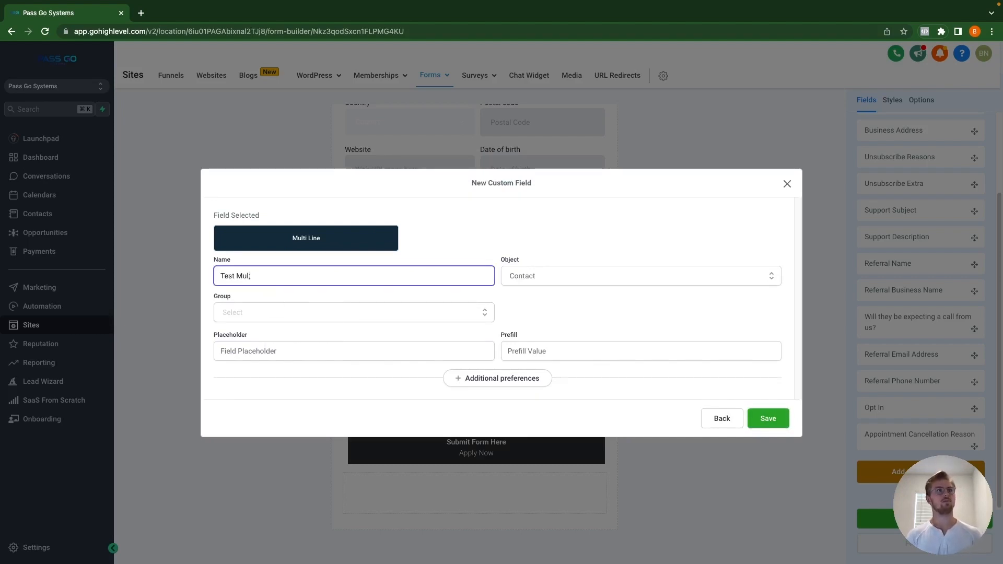
{"action": "type", "text": "lti L"}
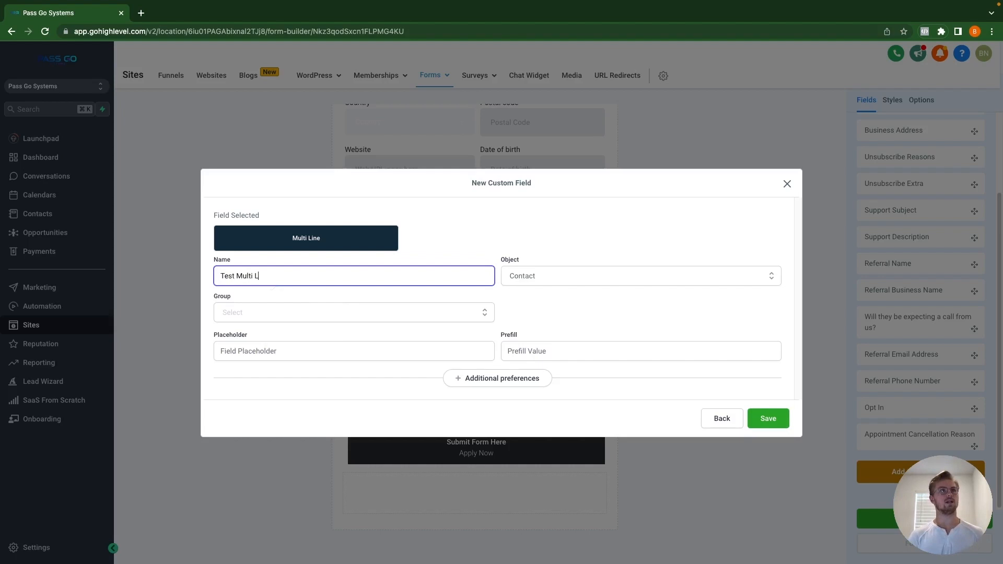
{"action": "type", "text": "ine"}
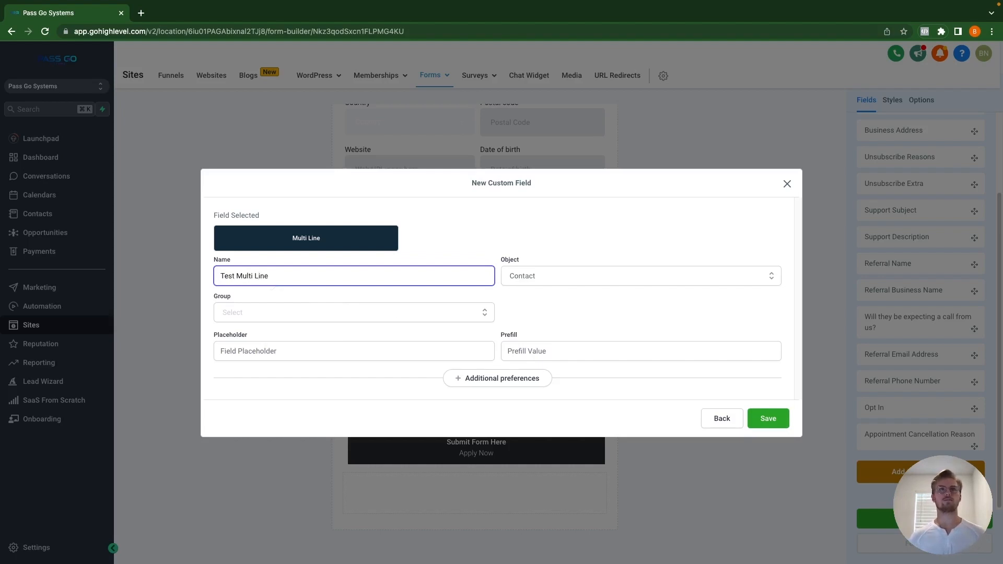
{"action": "left_click", "coordinate": [318, 347]}
{"action": "type", "text": "Tes"}
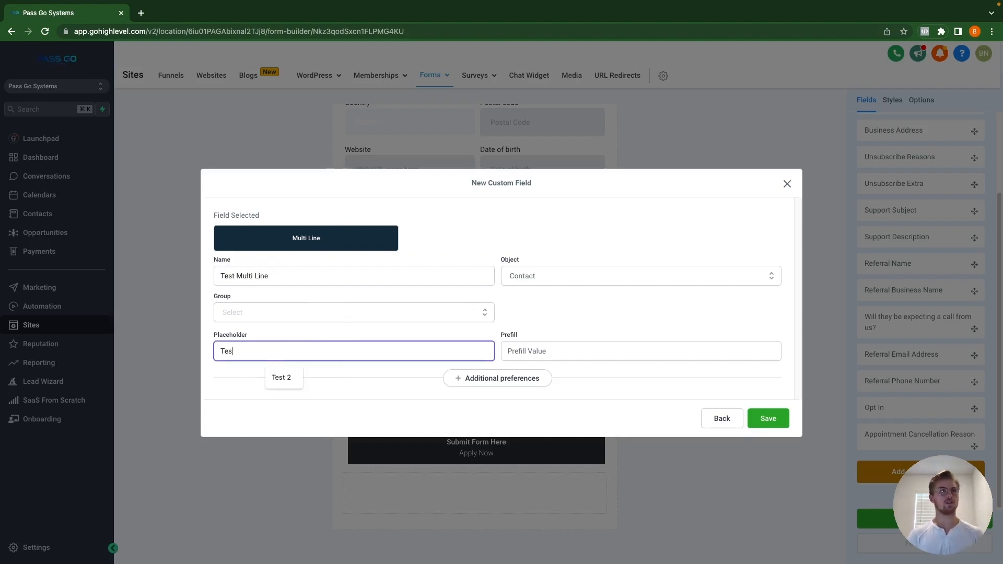
{"action": "type", "text": "t ML A"}
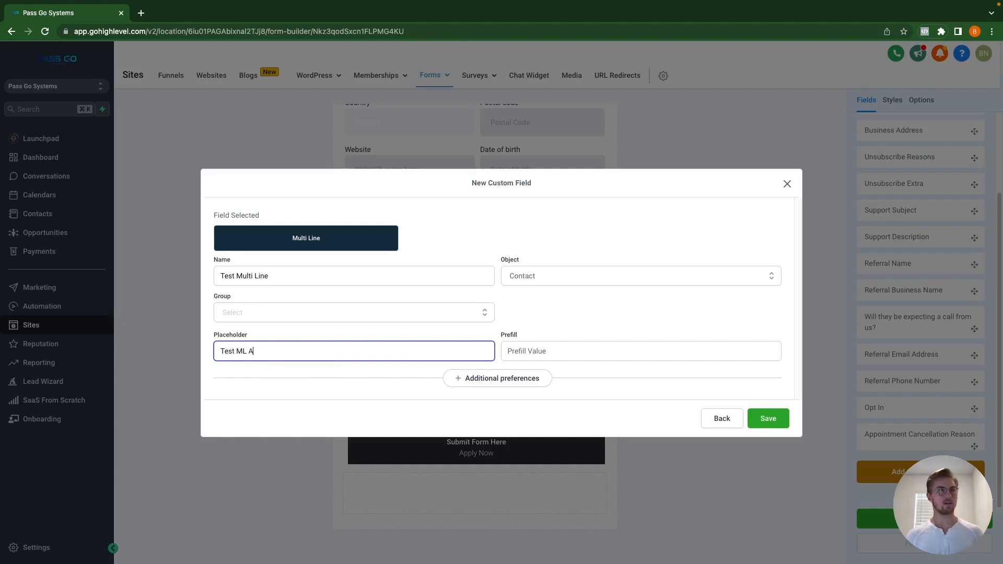
{"action": "left_click", "coordinate": [553, 351]}
{"action": "type", "text": "T"}
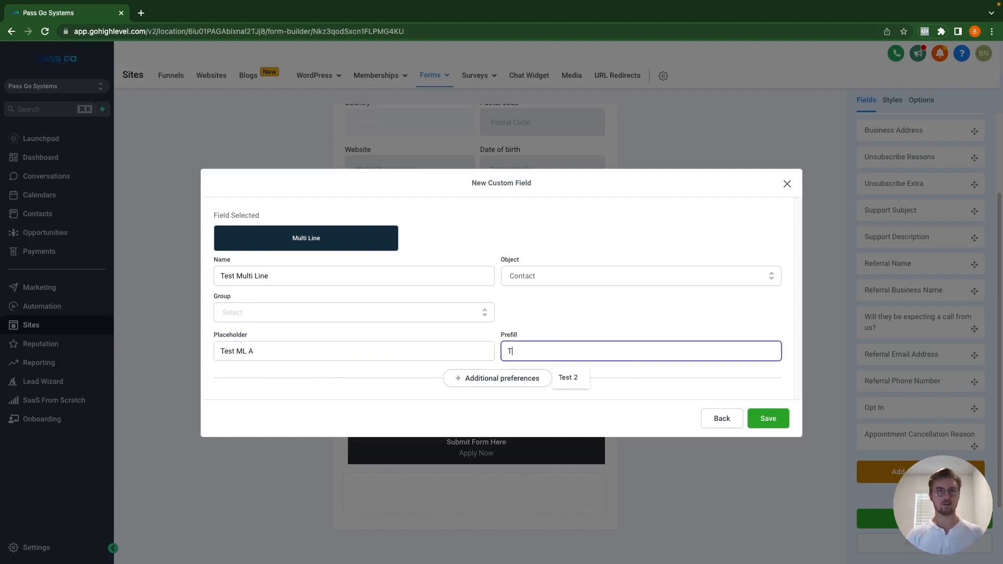
{"action": "type", "text": "est ML B"}
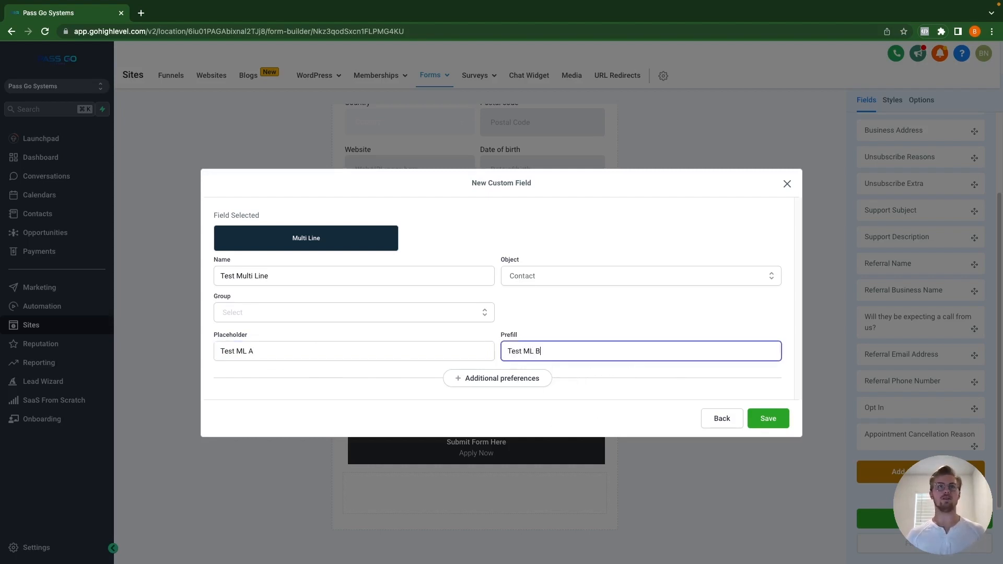
Step: Assign the field to the General Info group and save it
{"action": "left_click", "coordinate": [531, 380]}
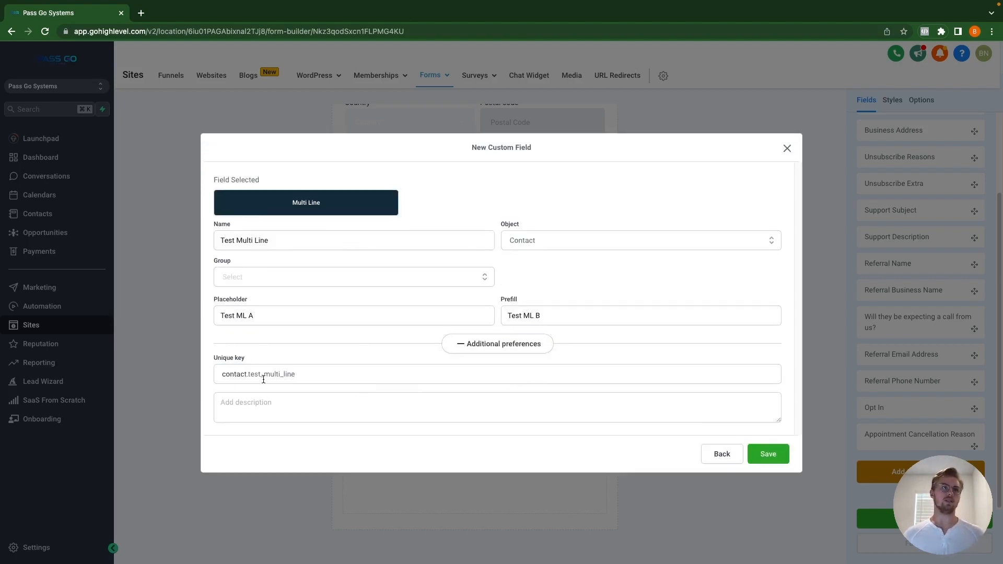
{"action": "left_click", "coordinate": [776, 461]}
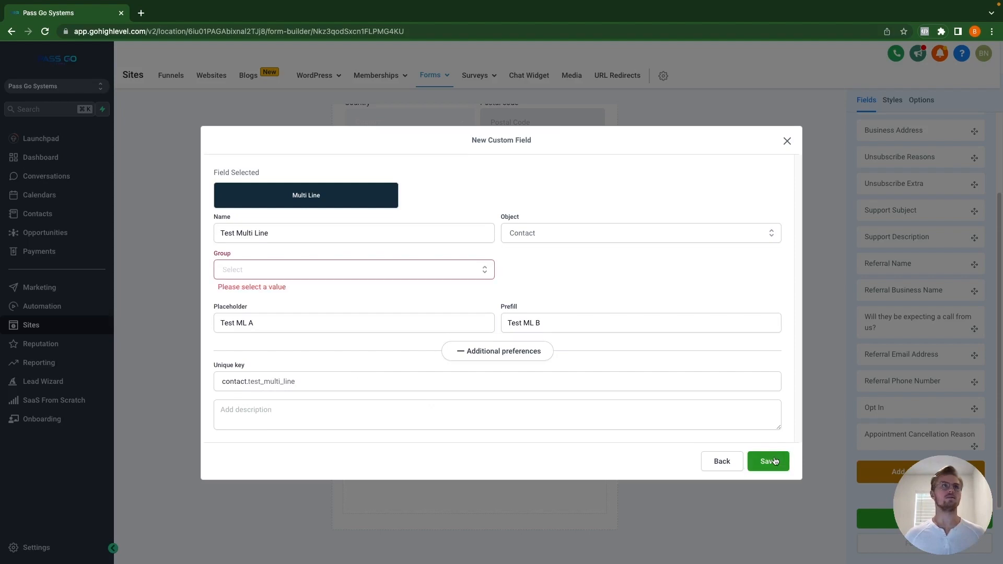
{"action": "left_click", "coordinate": [327, 272]}
{"action": "left_click", "coordinate": [290, 309]}
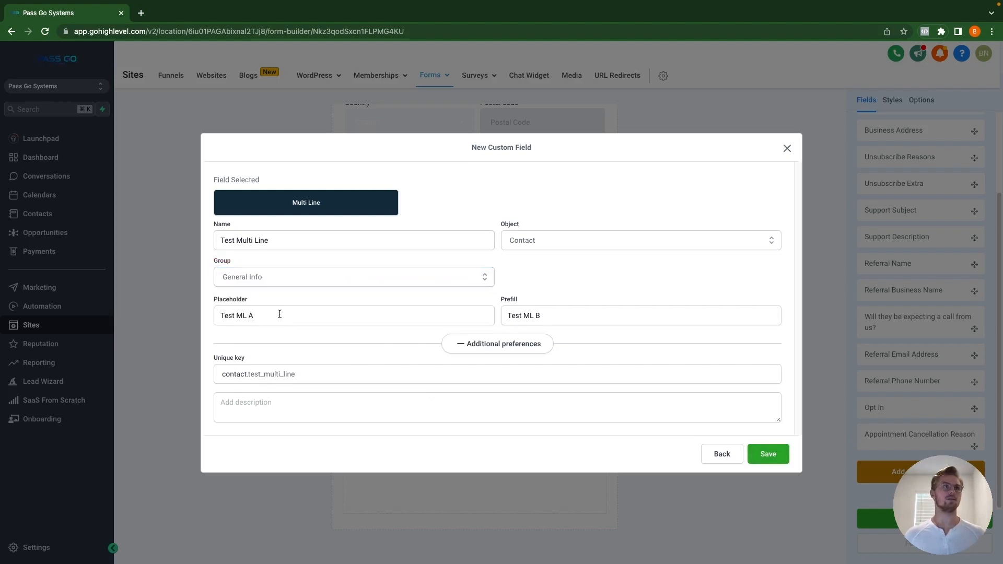
{"action": "left_click", "coordinate": [773, 454]}
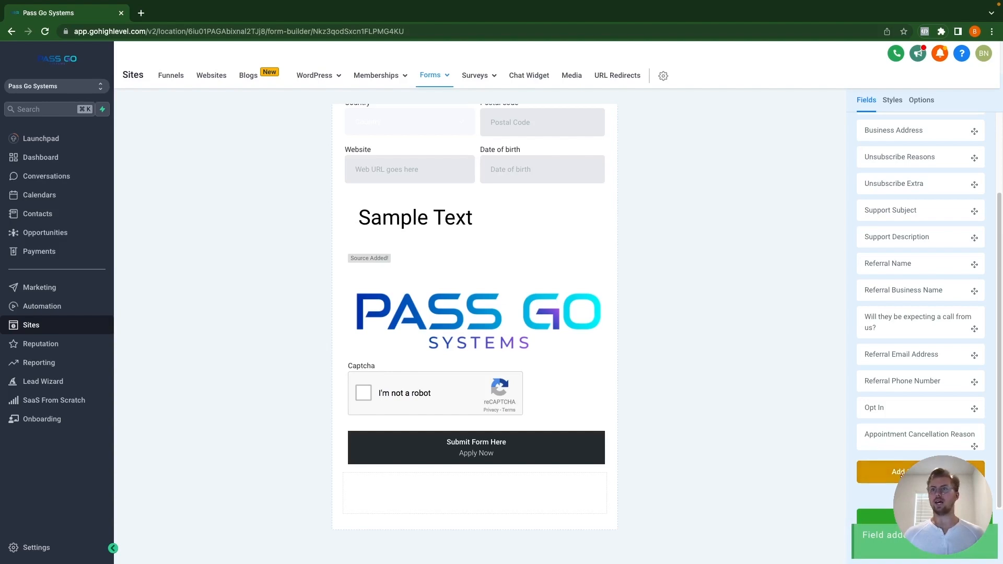
Step: Add a Text Box List custom field named 'Test MTB'
{"action": "left_click", "coordinate": [901, 474]}
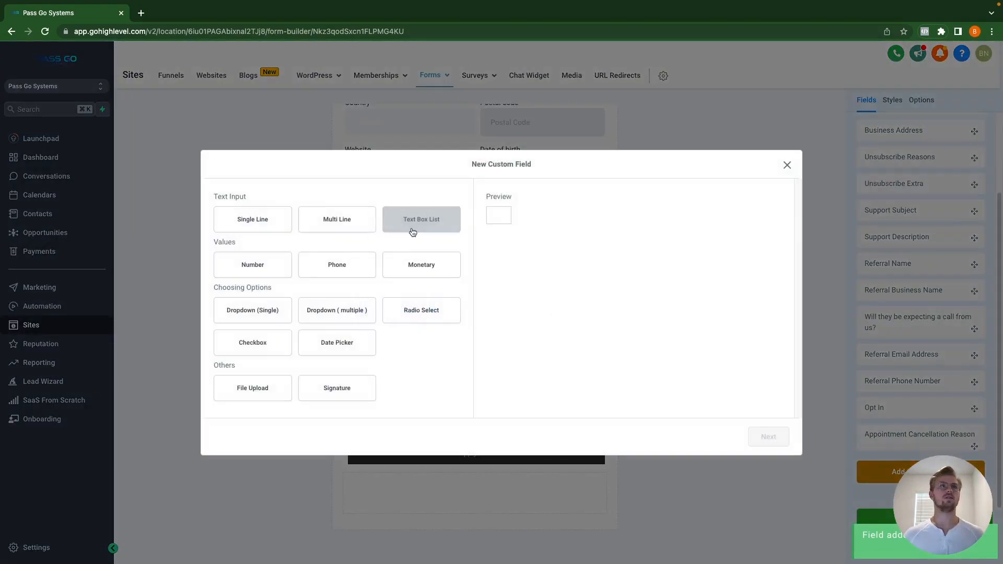
{"action": "left_click", "coordinate": [417, 229]}
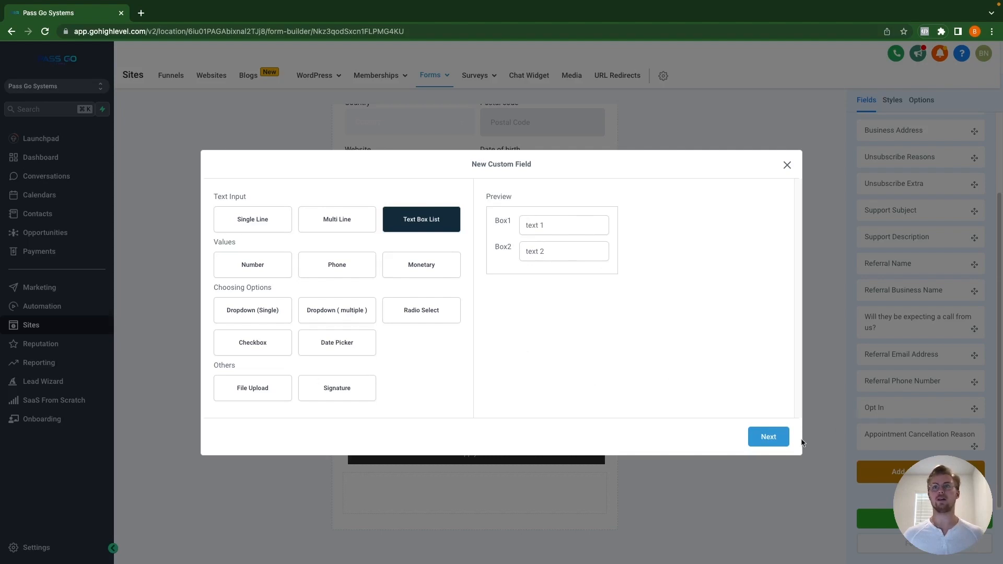
{"action": "left_click", "coordinate": [765, 437]}
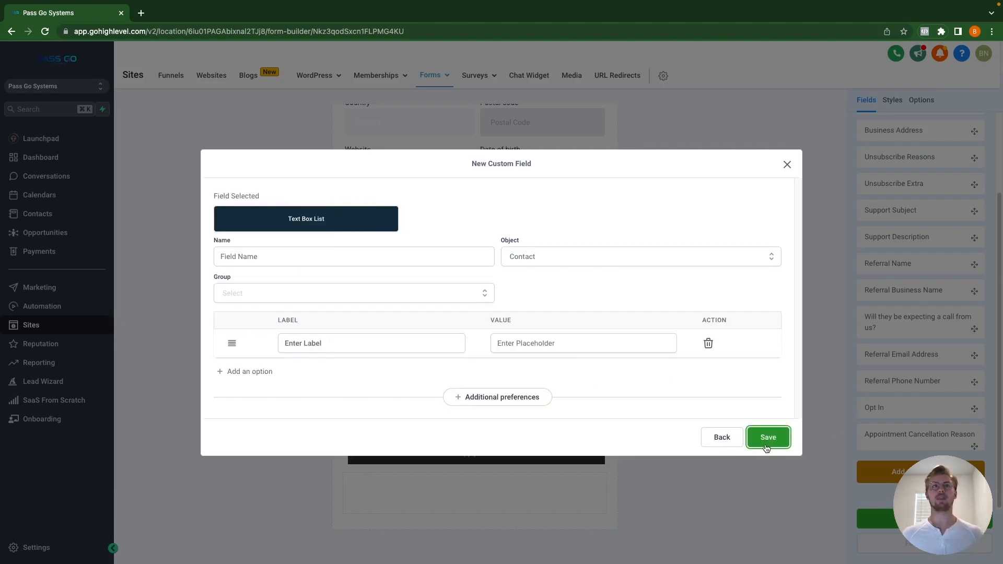
{"action": "left_click", "coordinate": [257, 257]}
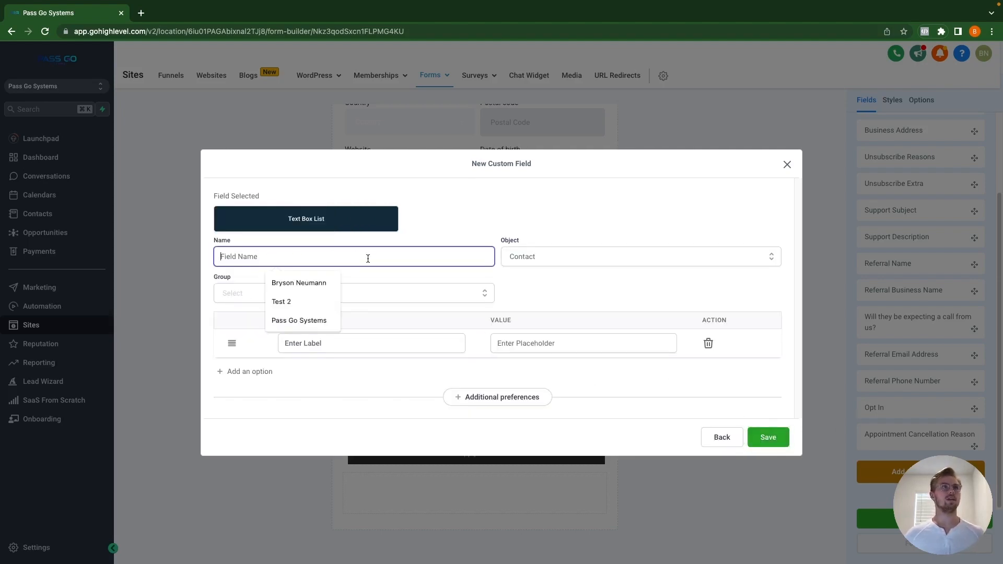
{"action": "type", "text": "Test"}
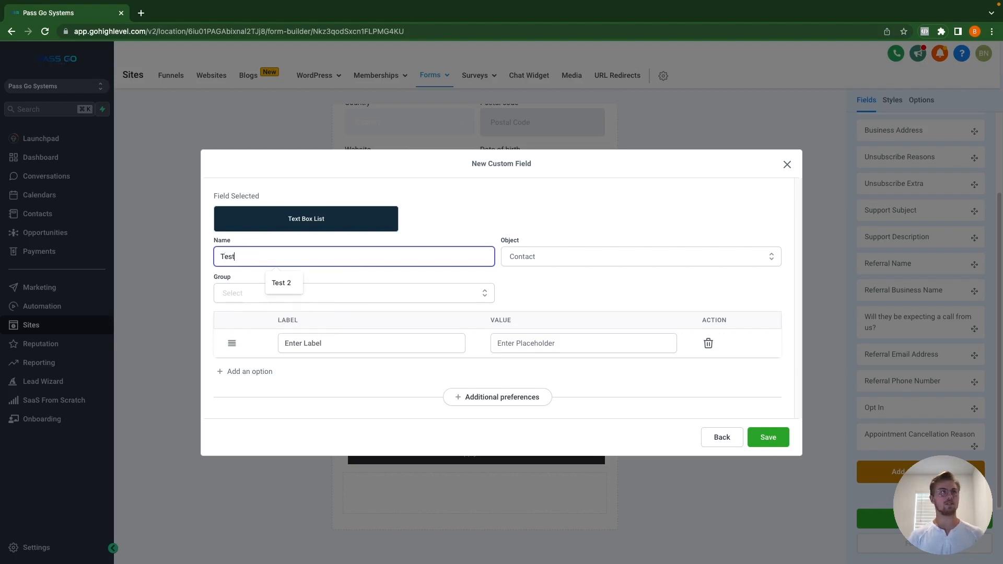
{"action": "type", "text": " M"}
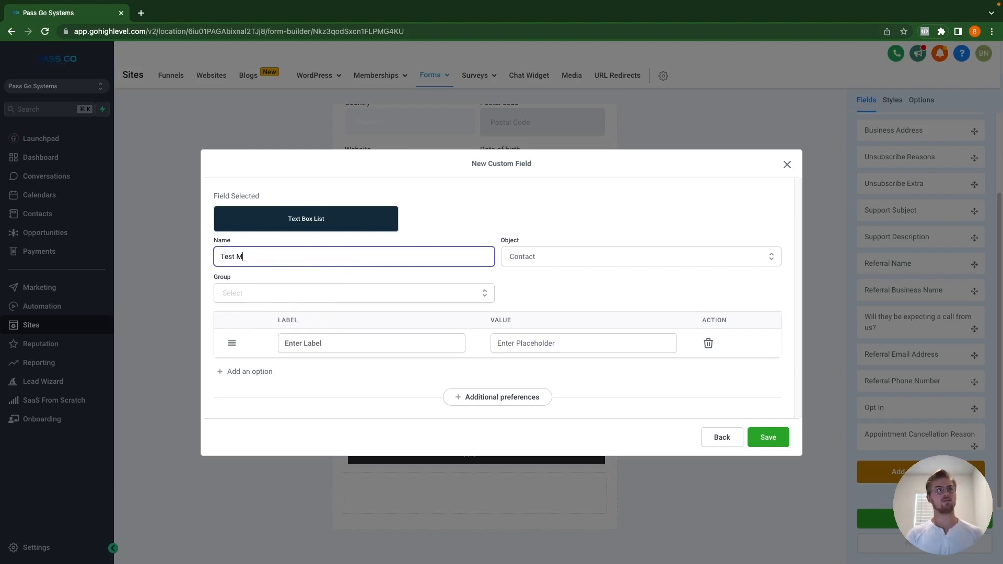
{"action": "type", "text": "TB"}
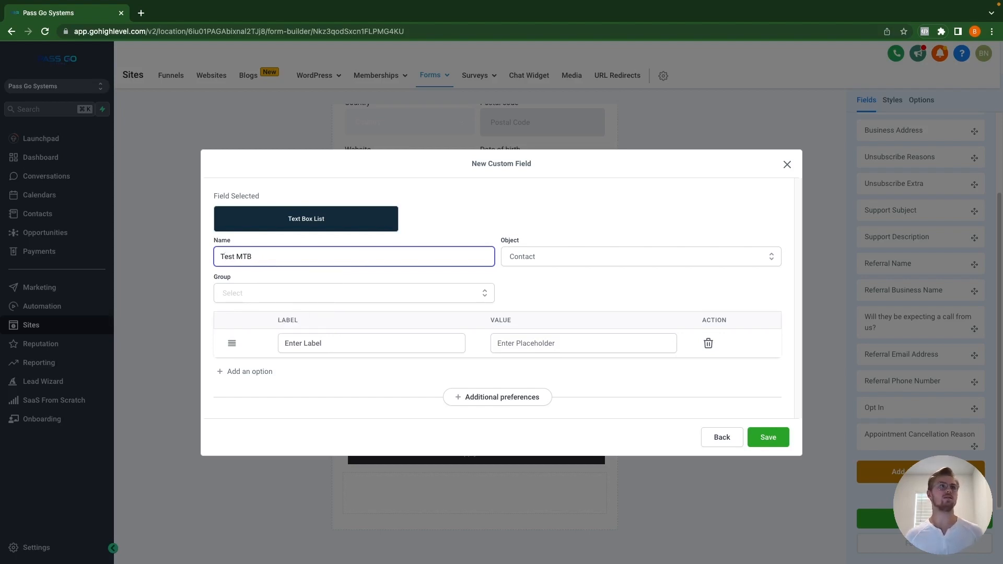
Step: Place it in Additional Info and label the first option 'TEST MTB A'
{"action": "left_click", "coordinate": [378, 299]}
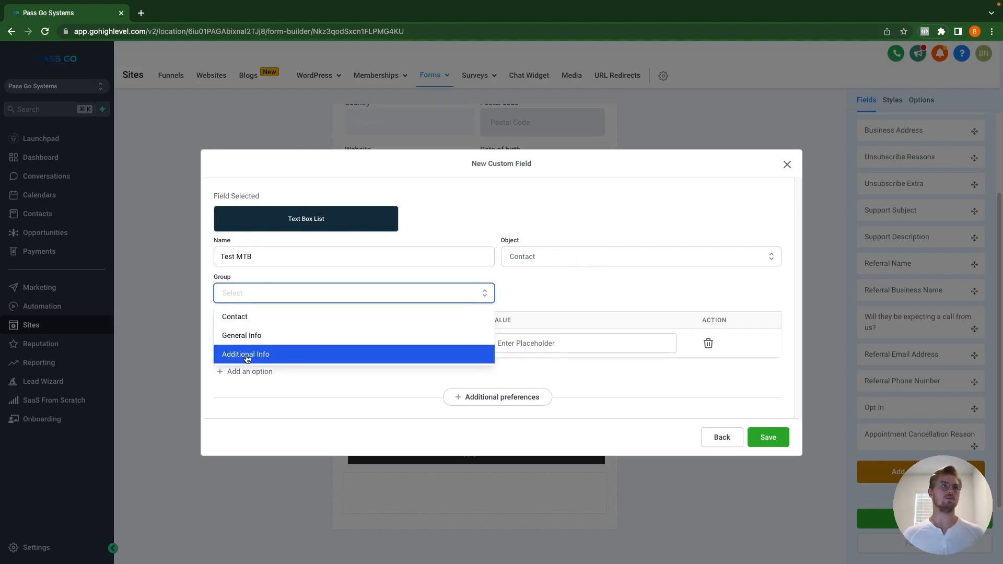
{"action": "left_click", "coordinate": [258, 358]}
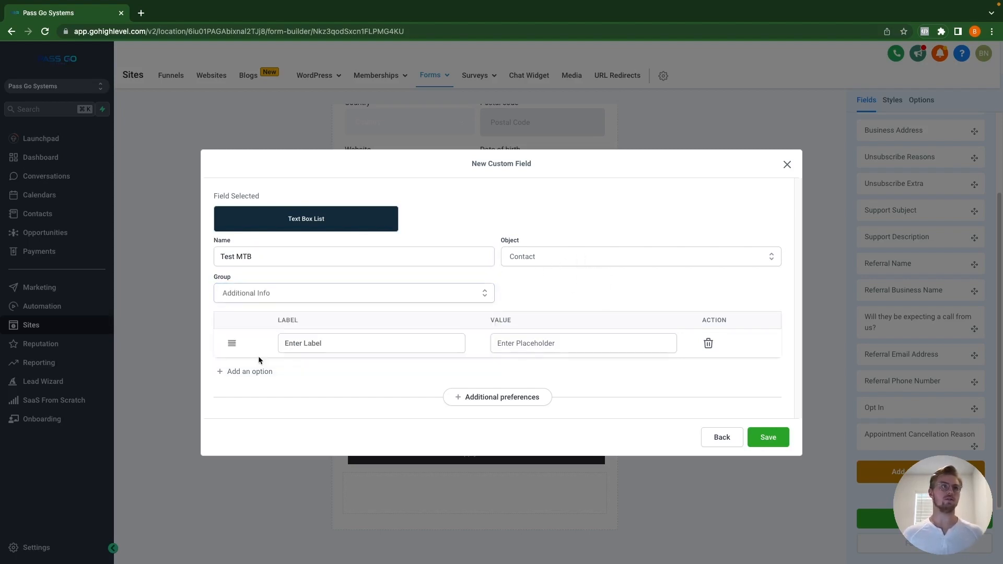
{"action": "left_click", "coordinate": [317, 344]}
{"action": "type", "text": "TES"}
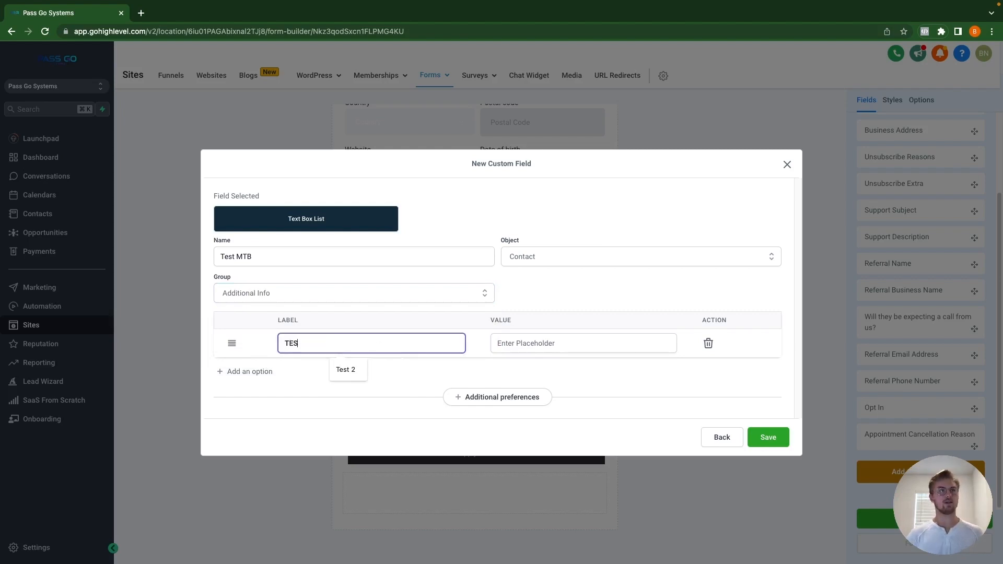
{"action": "type", "text": "T MTB A"}
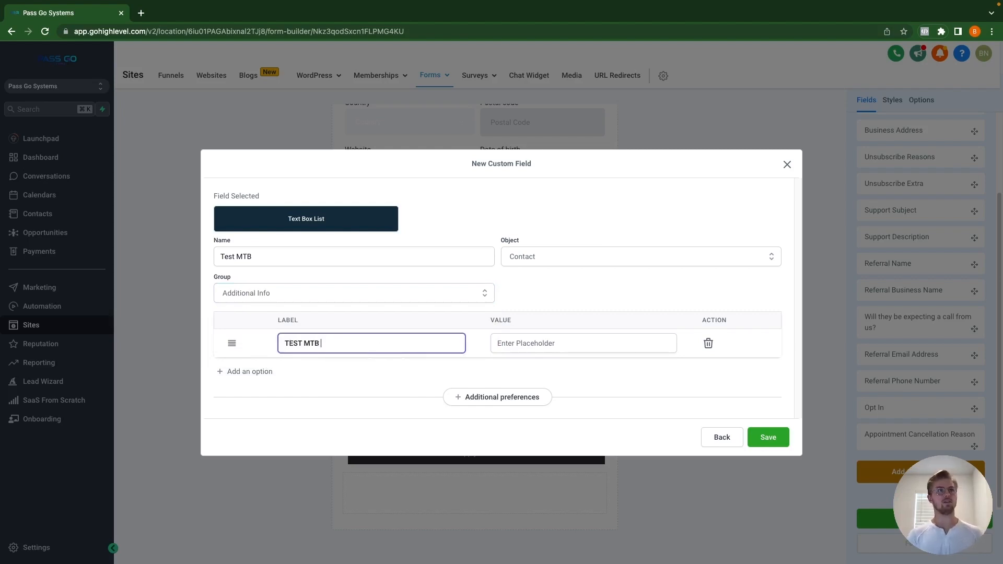
{"action": "left_click", "coordinate": [543, 350]}
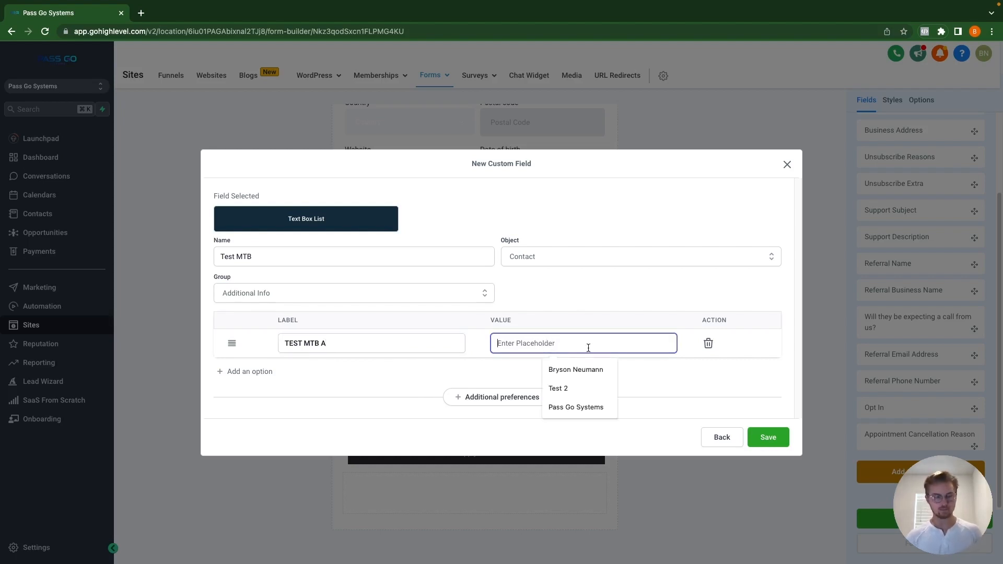
{"action": "type", "text": "T"}
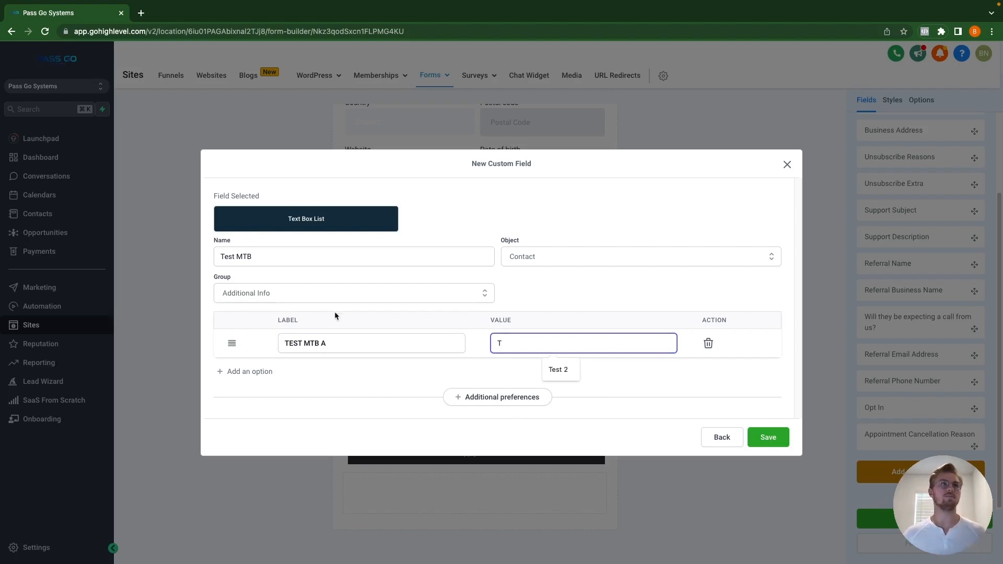
Step: Rename the field to 'Favorite Fruit' and set the first option's label and value to 'Apples'
{"action": "triple_click", "coordinate": [281, 258]}
{"action": "type", "text": "F"}
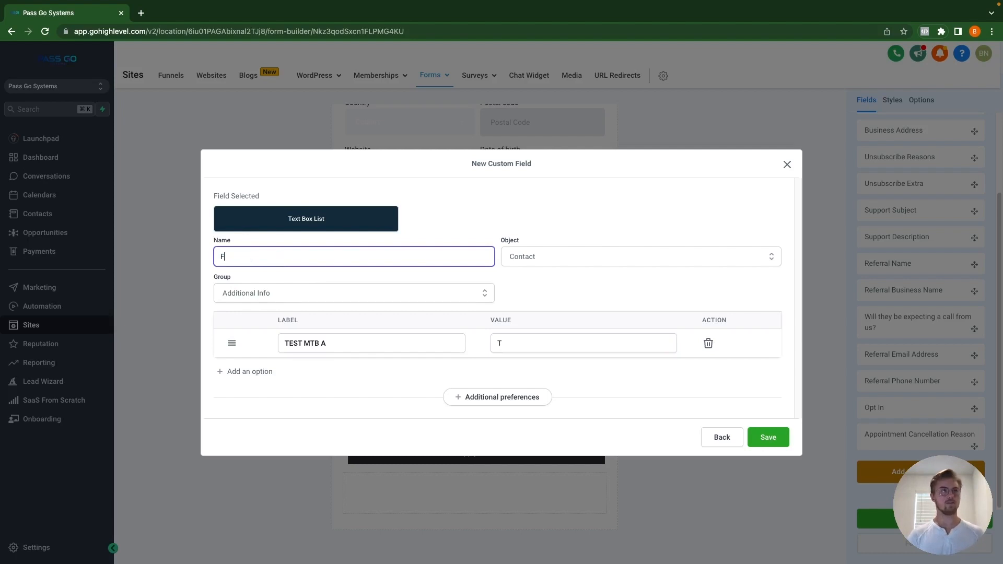
{"action": "type", "text": "avorite Fruit"}
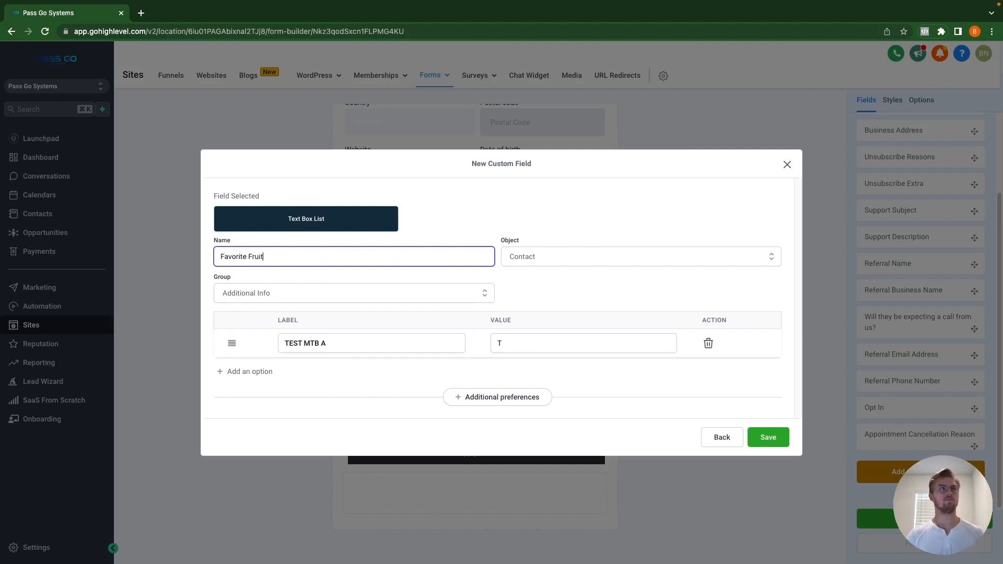
{"action": "triple_click", "coordinate": [360, 347]}
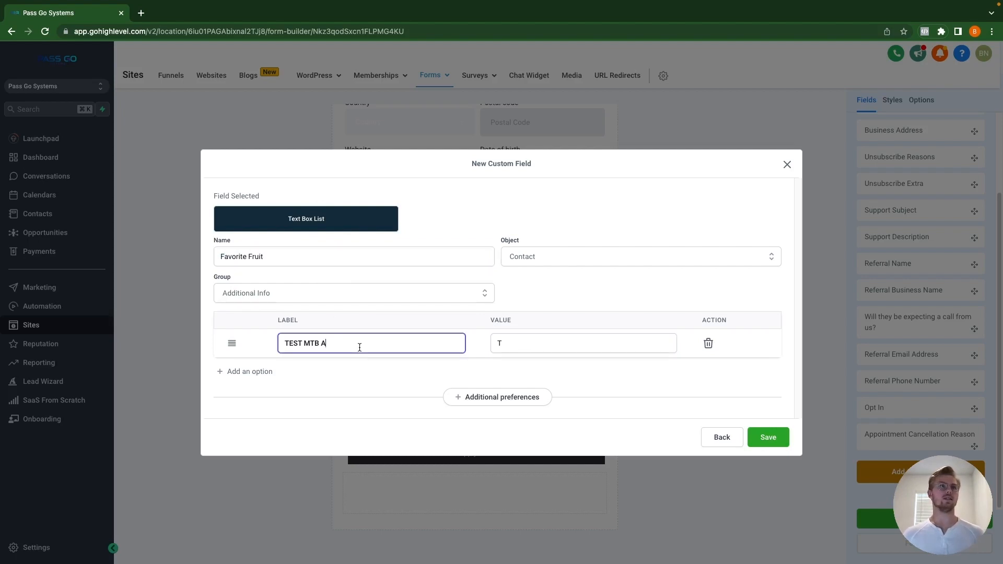
{"action": "type", "text": "Apples"}
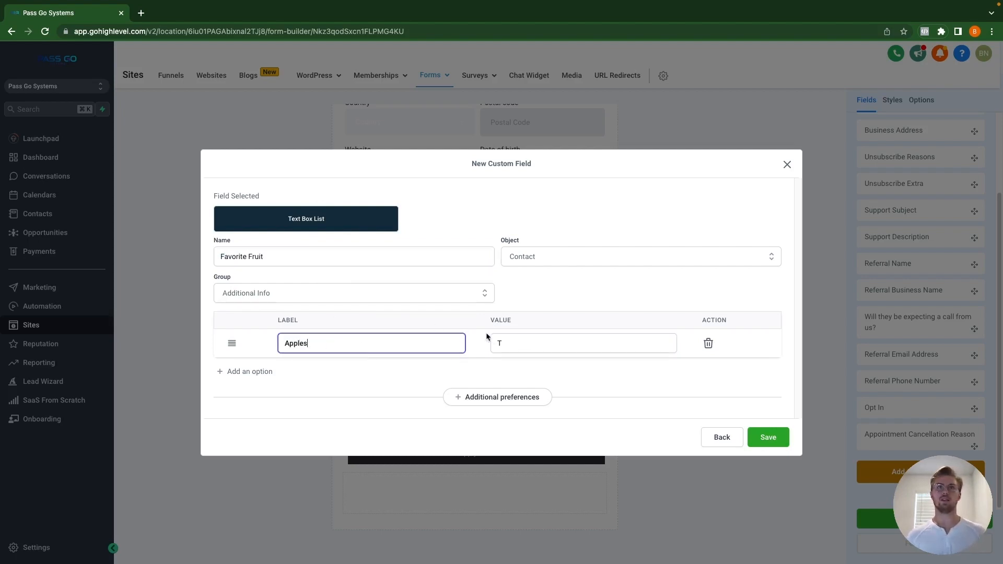
{"action": "triple_click", "coordinate": [517, 341]}
{"action": "type", "text": "A"}
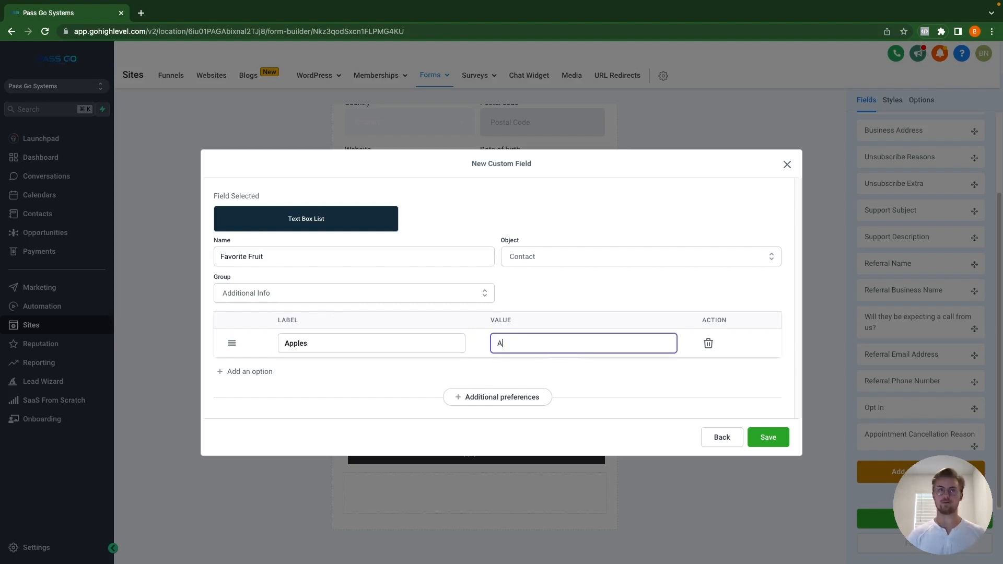
{"action": "type", "text": "pples"}
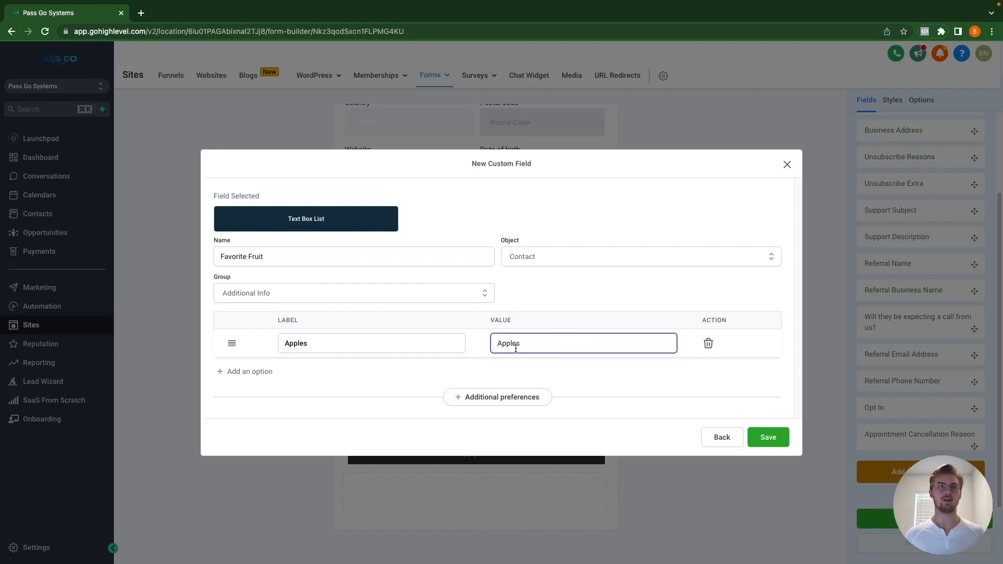
Step: Add list options Oranges (value Oranges) and Pears (value Kiwi)
{"action": "left_click", "coordinate": [250, 377]}
{"action": "left_click", "coordinate": [314, 357]}
{"action": "type", "text": "O"}
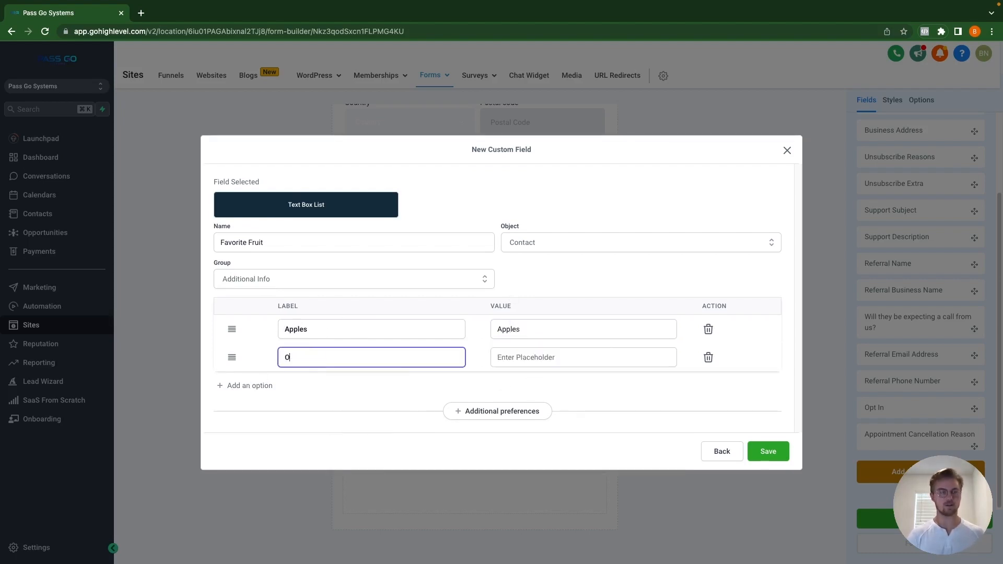
{"action": "type", "text": "ranges"}
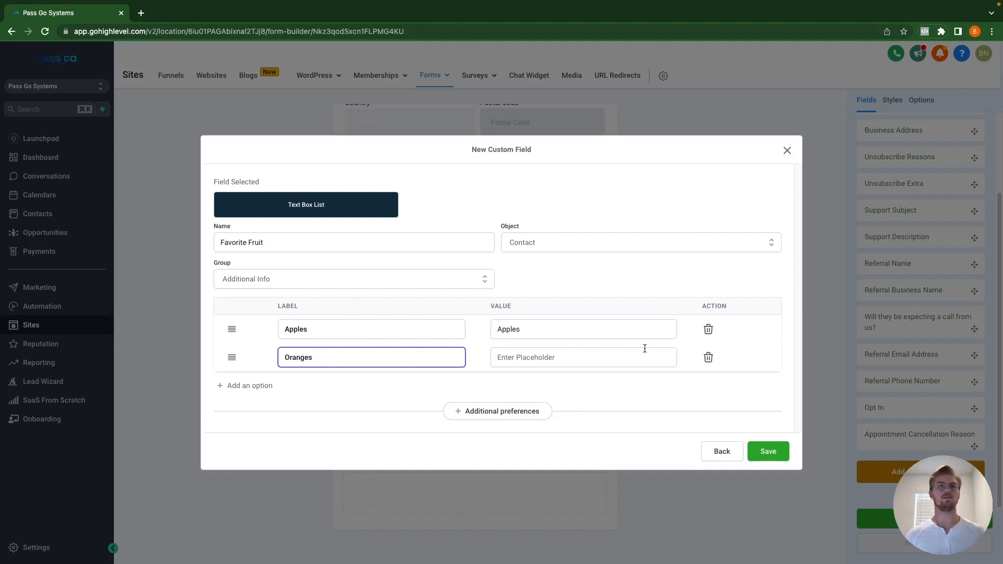
{"action": "left_click", "coordinate": [604, 359]}
{"action": "type", "text": "Oranges"}
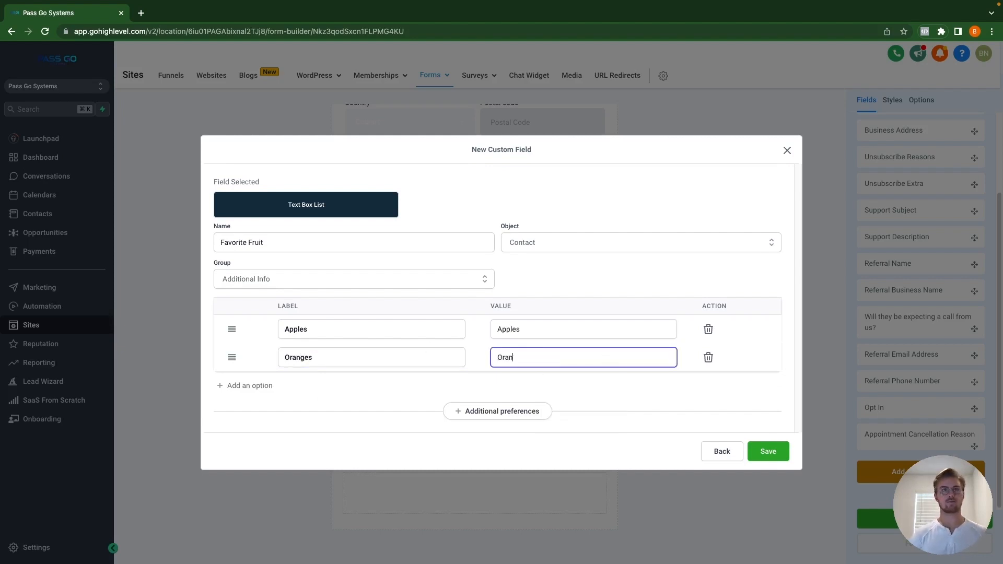
{"action": "left_click", "coordinate": [228, 390]}
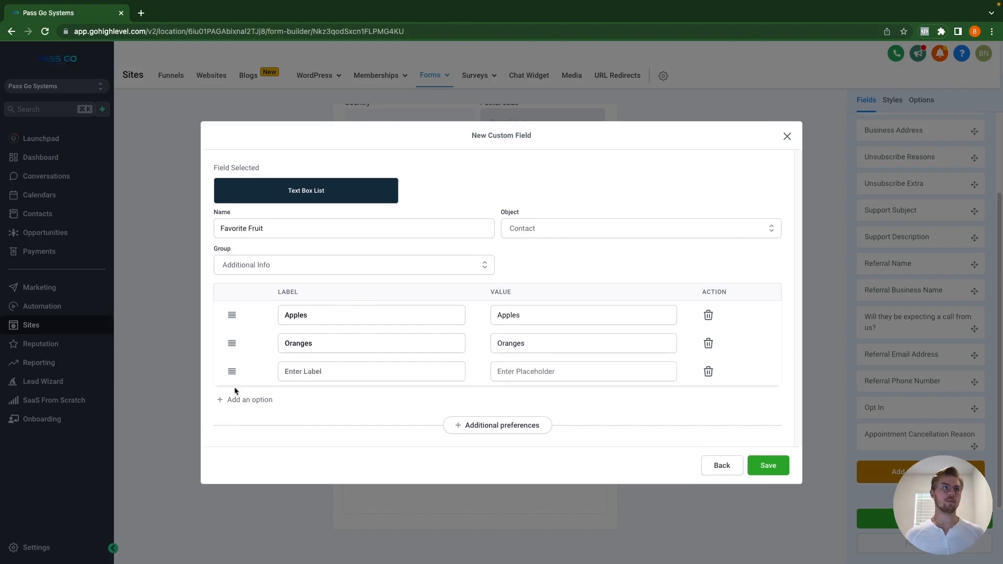
{"action": "left_click", "coordinate": [338, 373]}
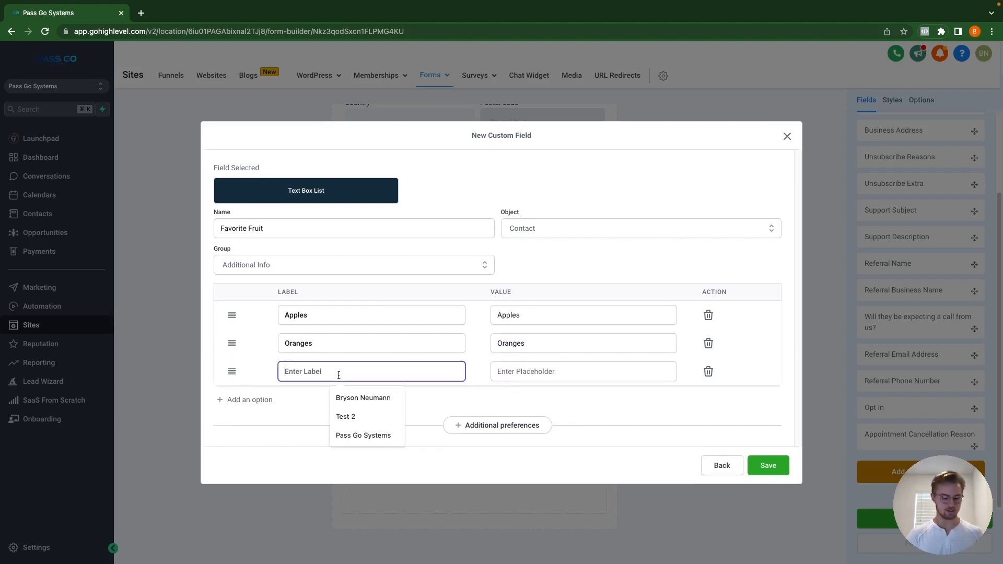
{"action": "type", "text": "Pears"}
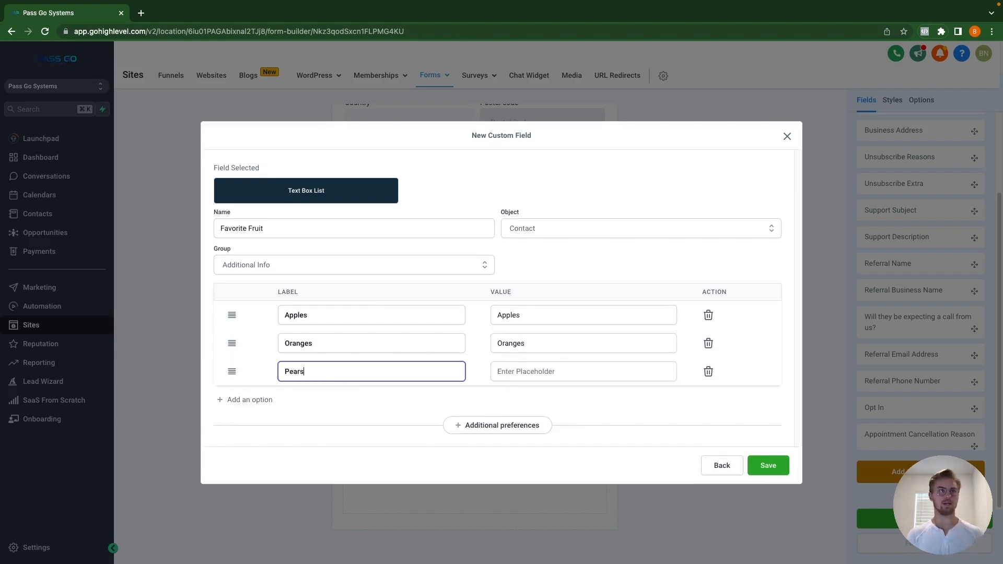
{"action": "left_click", "coordinate": [528, 373]}
{"action": "type", "text": "K"}
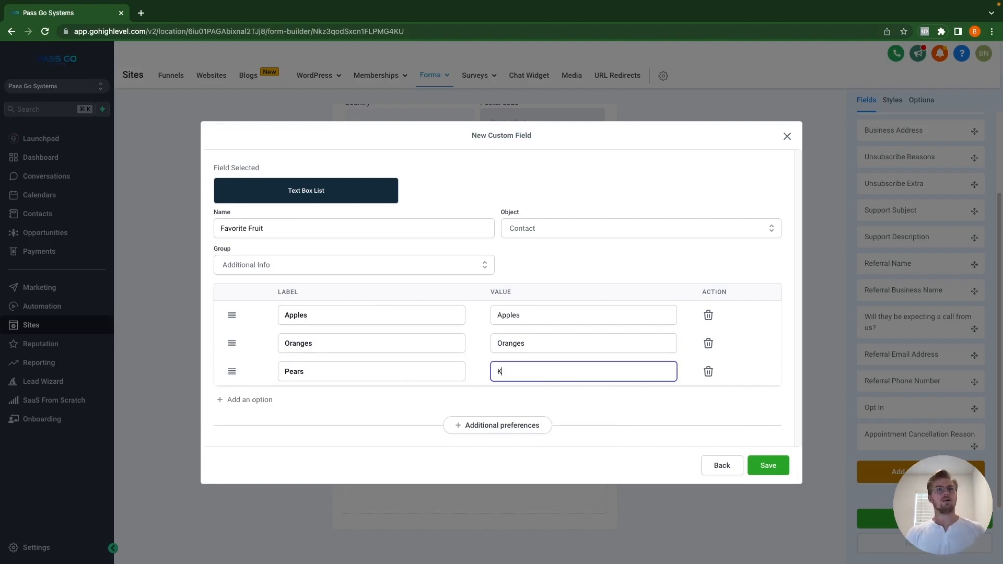
{"action": "type", "text": "iwi"}
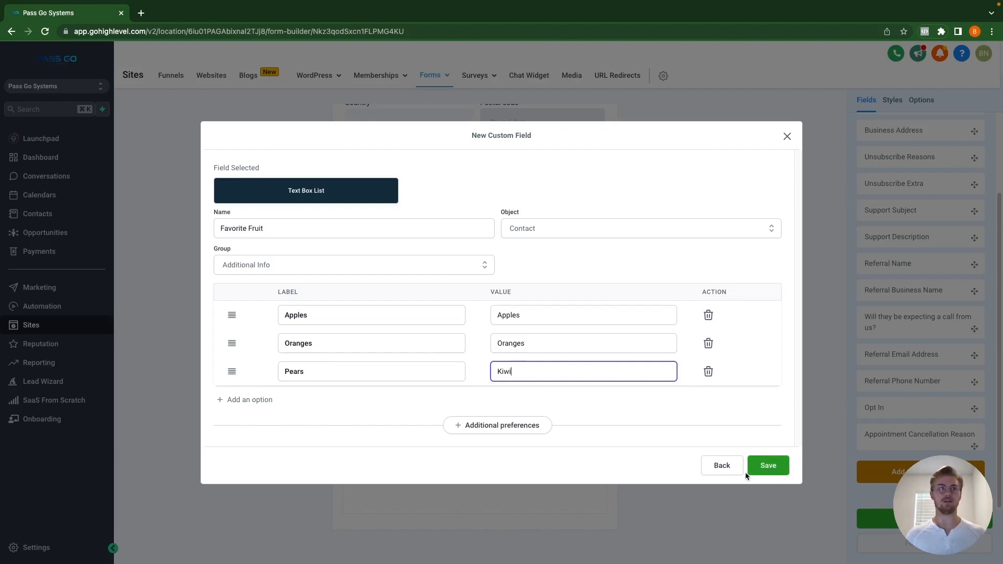
Step: Expand Additional preferences and save the Favorite Fruit field
{"action": "left_click", "coordinate": [495, 425]}
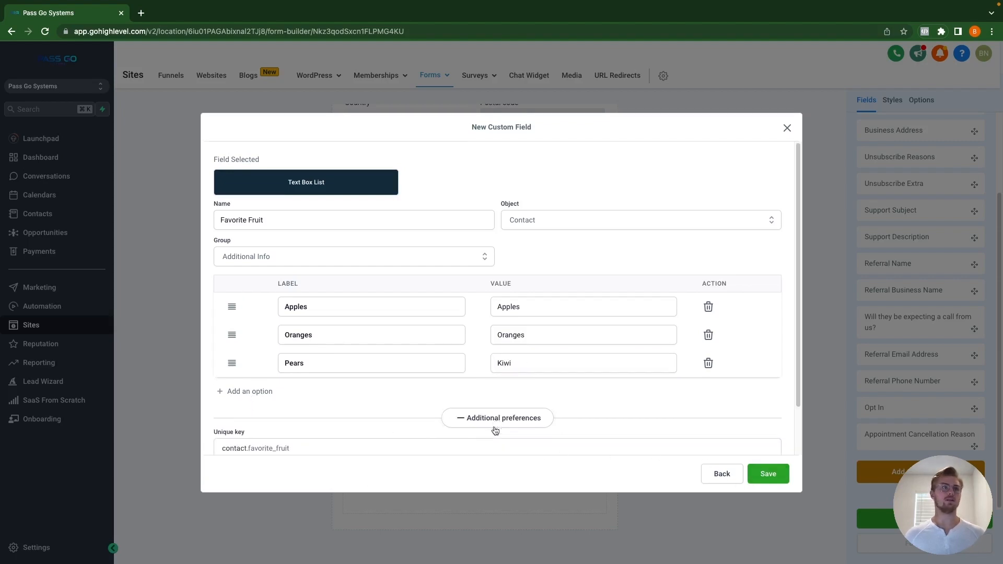
{"action": "scroll", "coordinate": [495, 428], "scroll_direction": "down", "scroll_amount": 2}
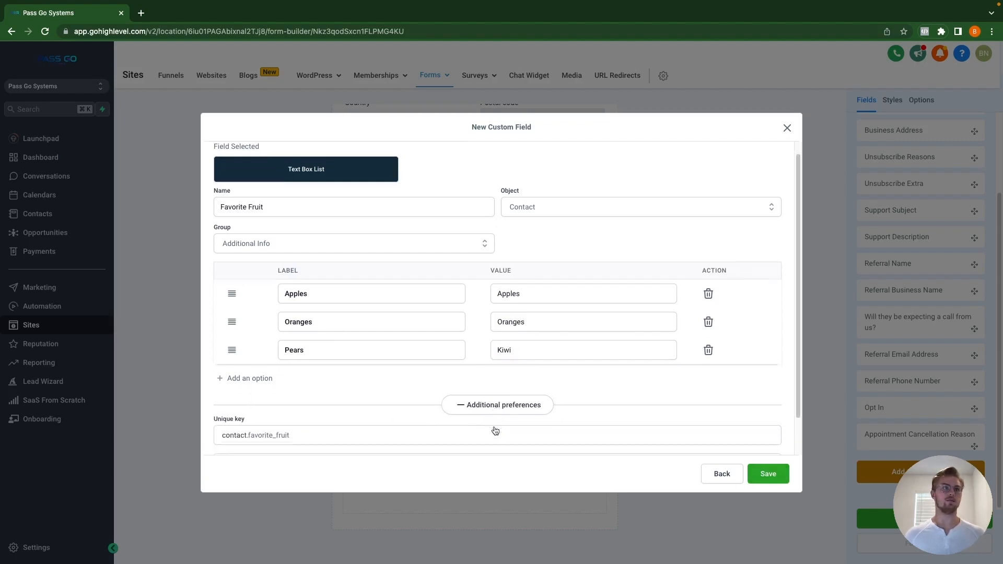
{"action": "left_click", "coordinate": [768, 474]}
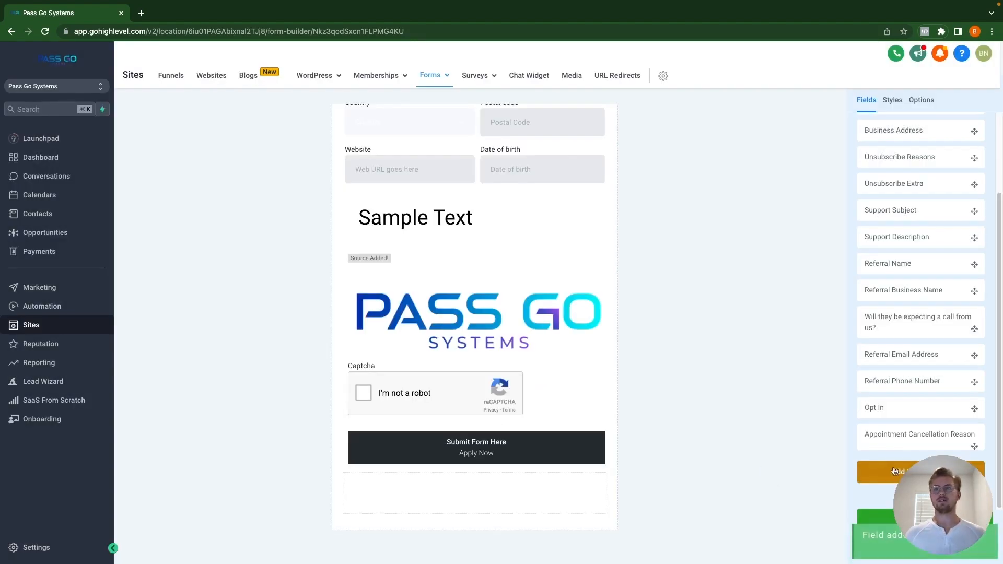
Step: Create a Number custom field named 'Number Example' in the Additional Info group
{"action": "left_click", "coordinate": [920, 472]}
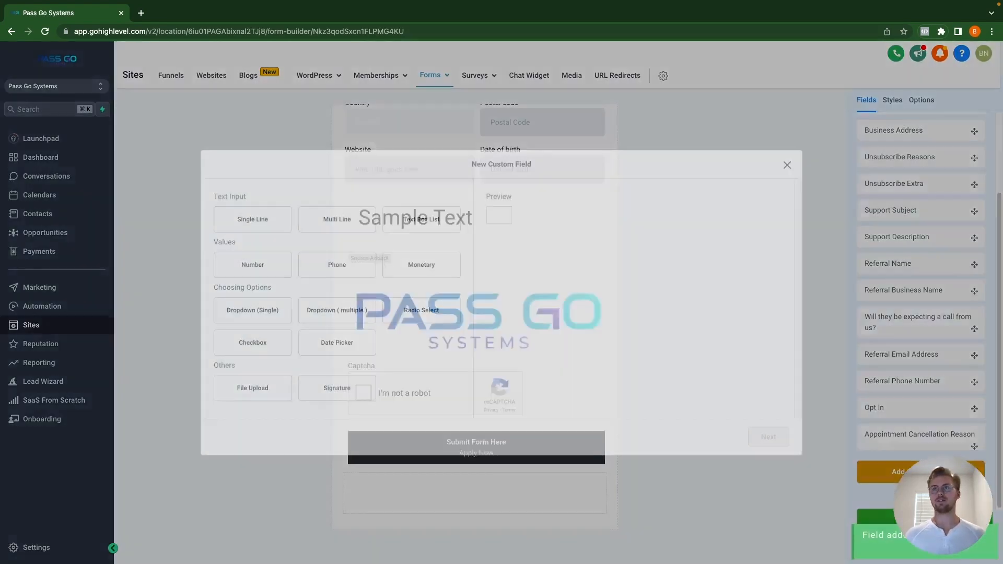
{"action": "left_click", "coordinate": [261, 268]}
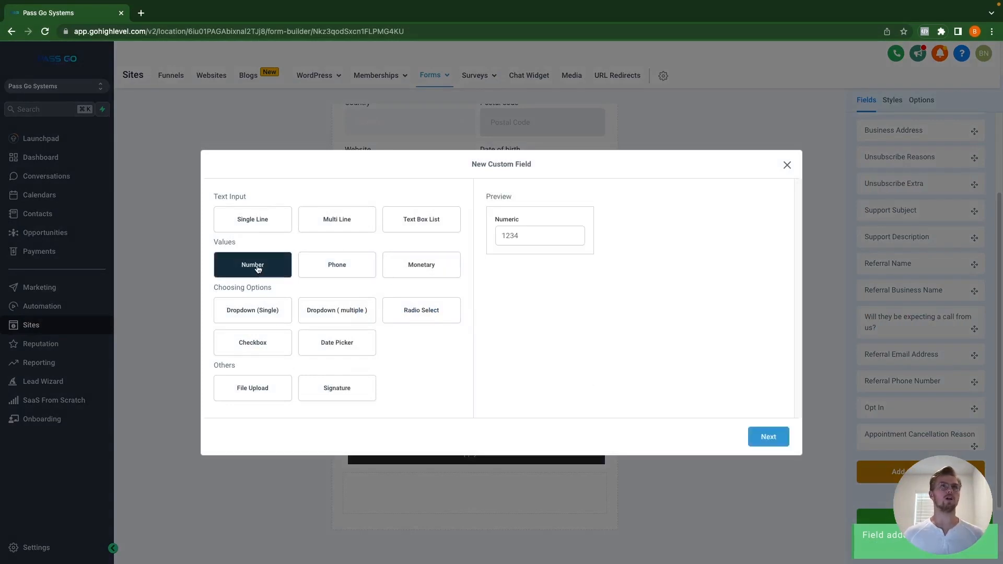
{"action": "left_click", "coordinate": [774, 441]}
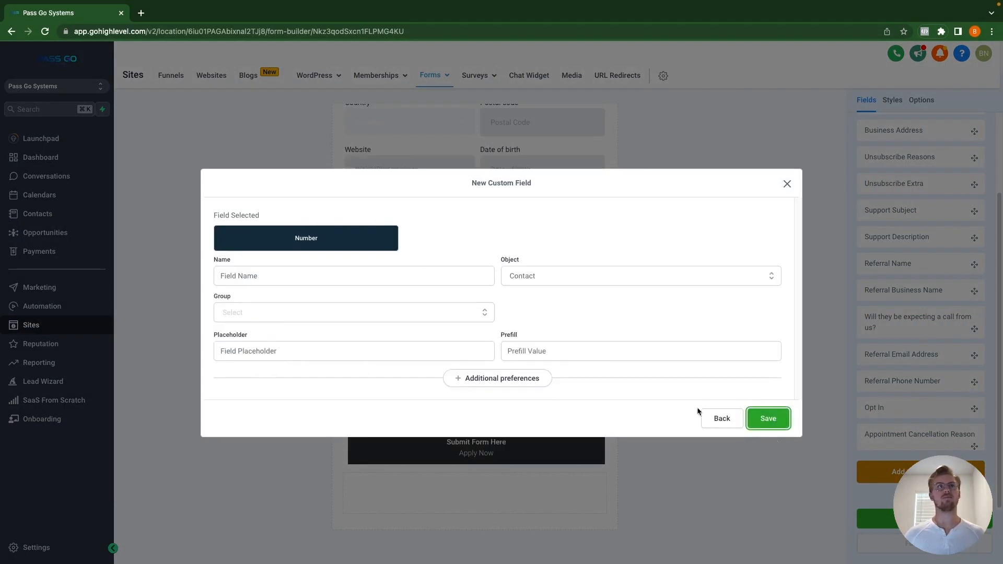
{"action": "left_click", "coordinate": [316, 277]}
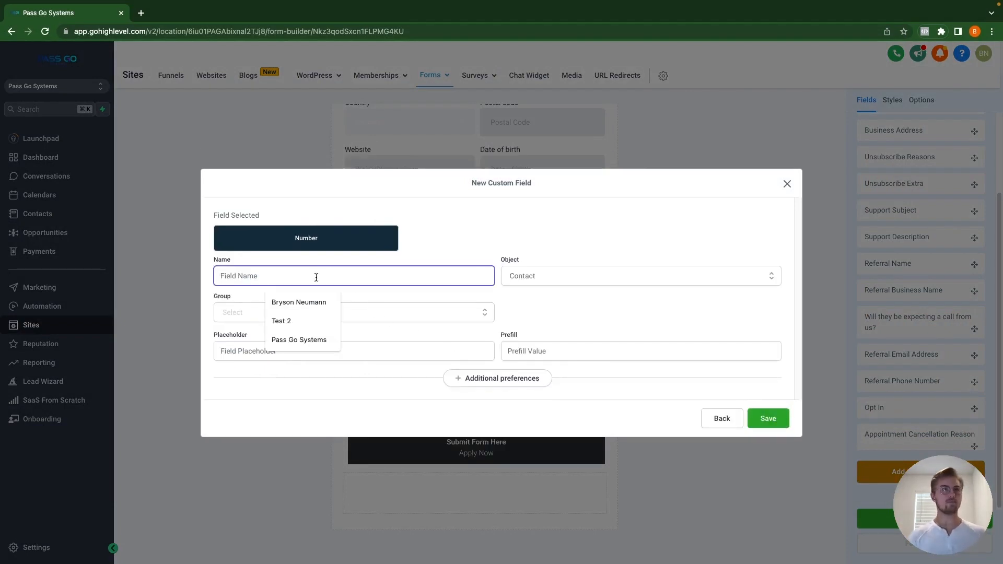
{"action": "type", "text": "Number"}
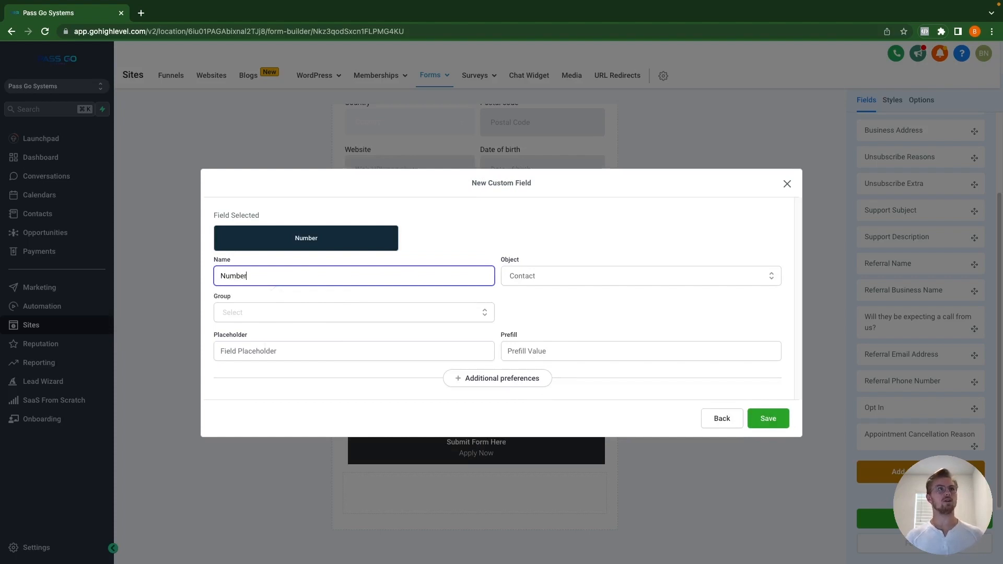
{"action": "type", "text": " Example"}
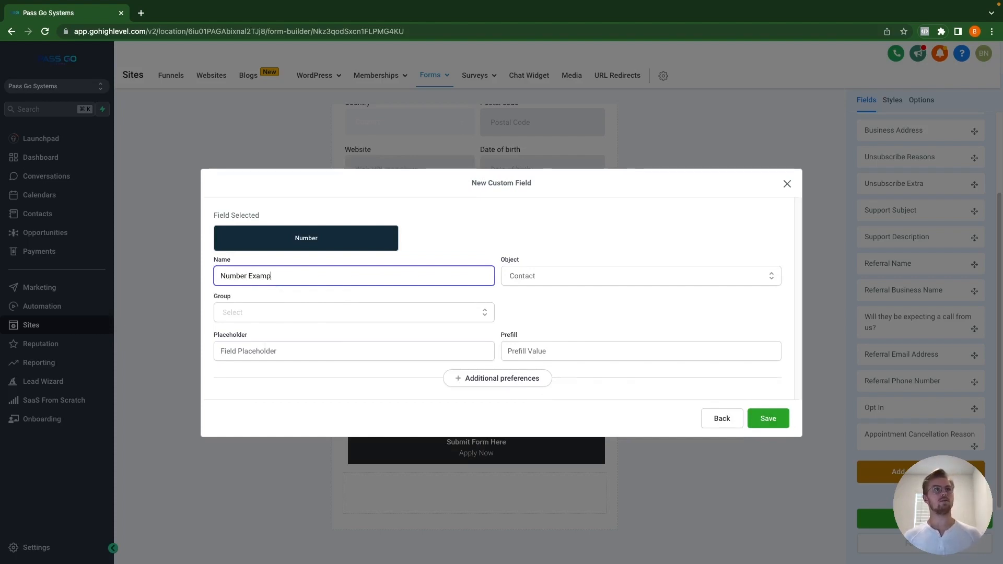
{"action": "left_click", "coordinate": [345, 316]}
{"action": "left_click", "coordinate": [314, 348]}
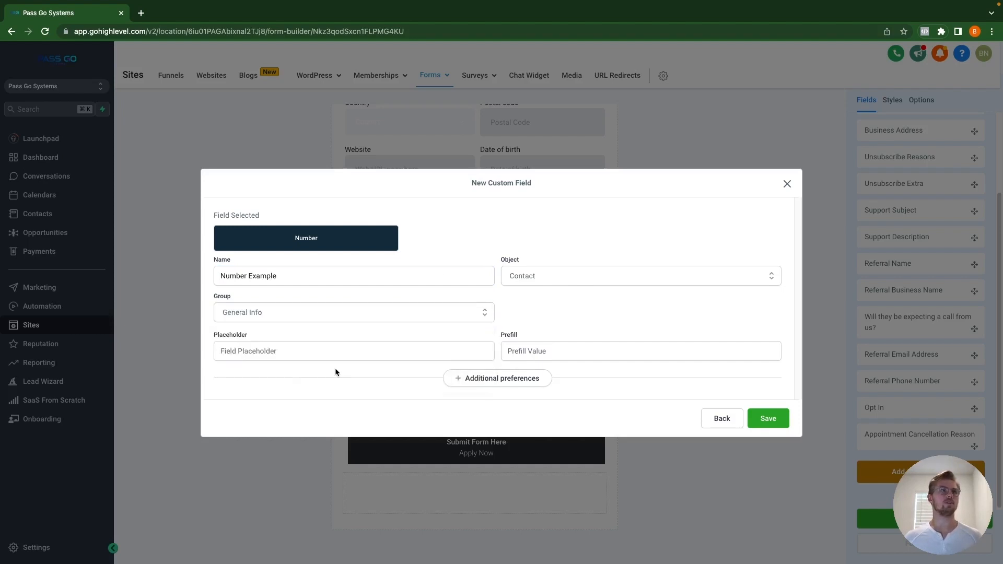
{"action": "left_click", "coordinate": [282, 316]}
{"action": "left_click", "coordinate": [280, 371]}
Step: Set placeholder 1234567 and prefill 123789, then save the field
{"action": "left_click", "coordinate": [344, 354]}
{"action": "type", "text": "12"}
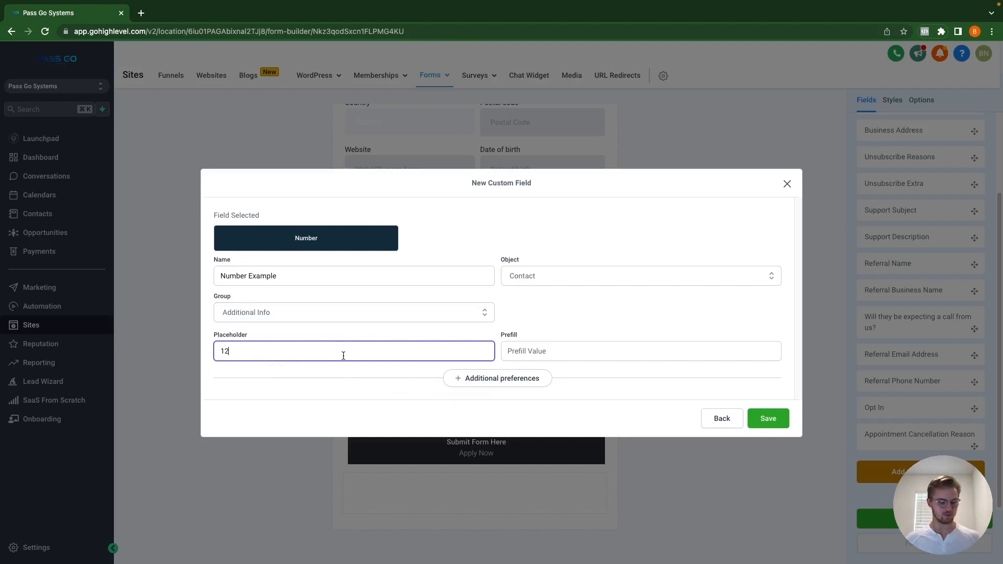
{"action": "type", "text": "3456"}
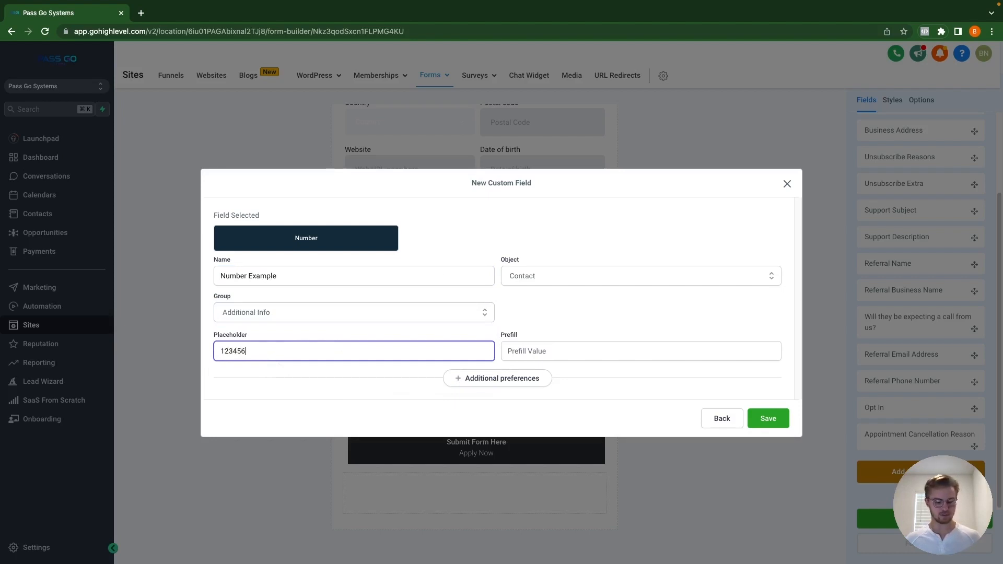
{"action": "type", "text": "7"}
{"action": "left_click", "coordinate": [555, 351]}
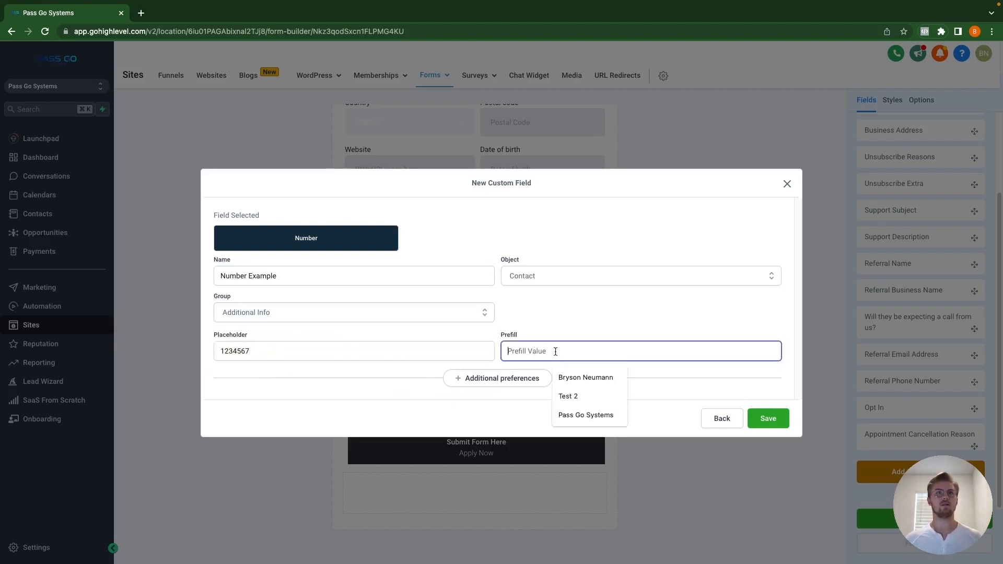
{"action": "type", "text": "123"}
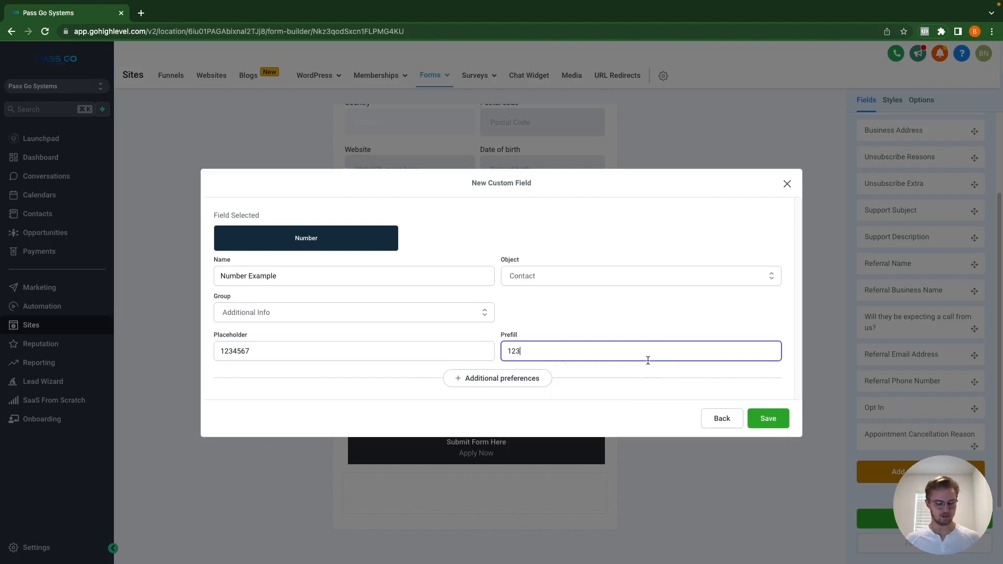
{"action": "type", "text": "789"}
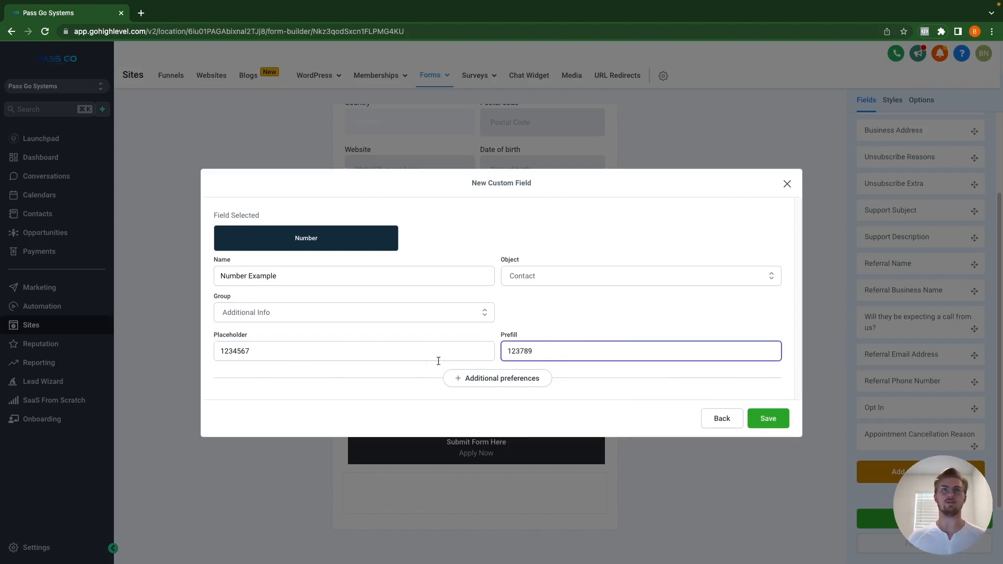
{"action": "left_click", "coordinate": [771, 420]}
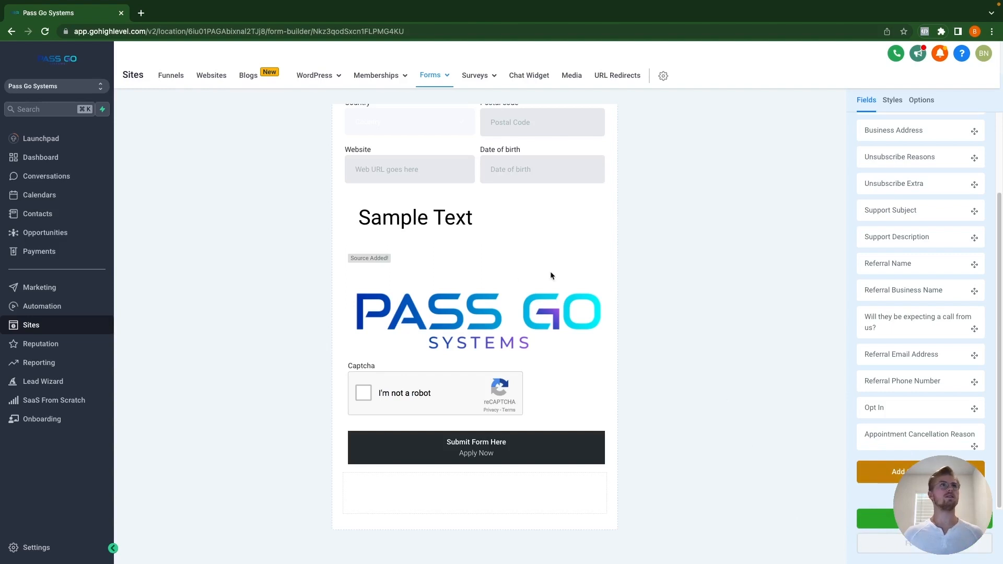
Step: Open Test Form from the second page of the forms list and scroll to its bottom
{"action": "mouse_move", "coordinate": [437, 80]}
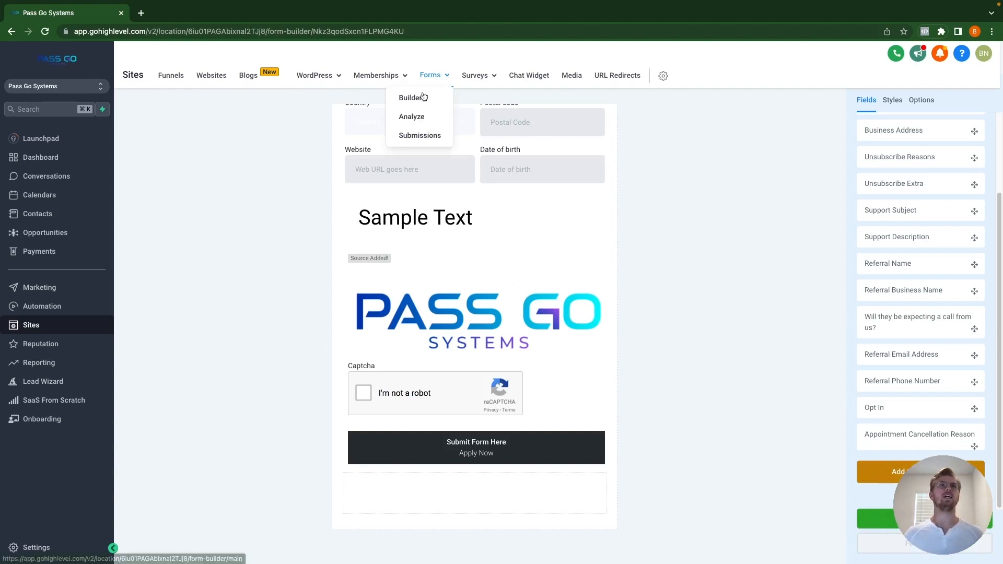
{"action": "left_click", "coordinate": [417, 117]}
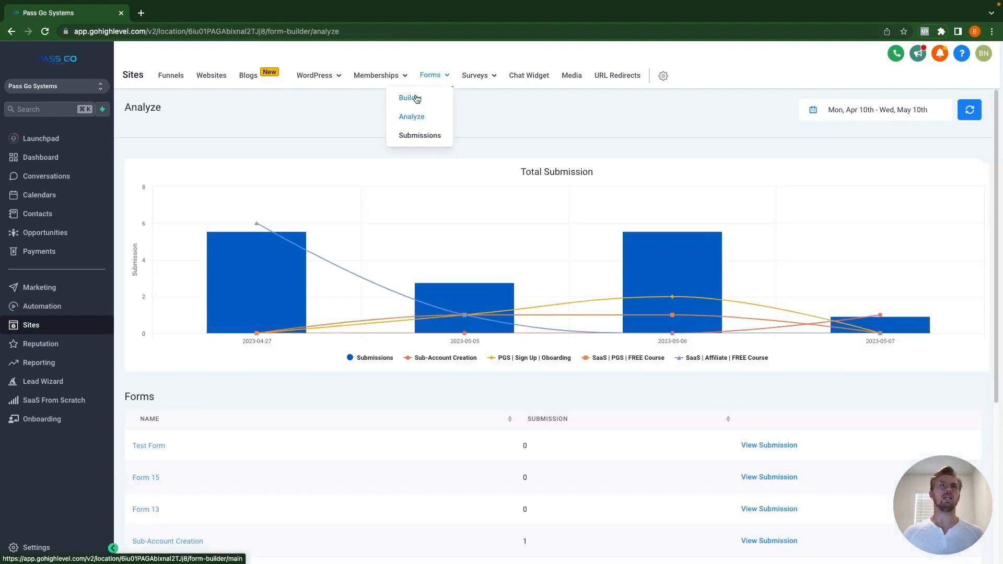
{"action": "left_click", "coordinate": [415, 98]}
{"action": "scroll", "coordinate": [824, 514], "scroll_direction": "down", "scroll_amount": 1}
{"action": "left_click", "coordinate": [824, 514]}
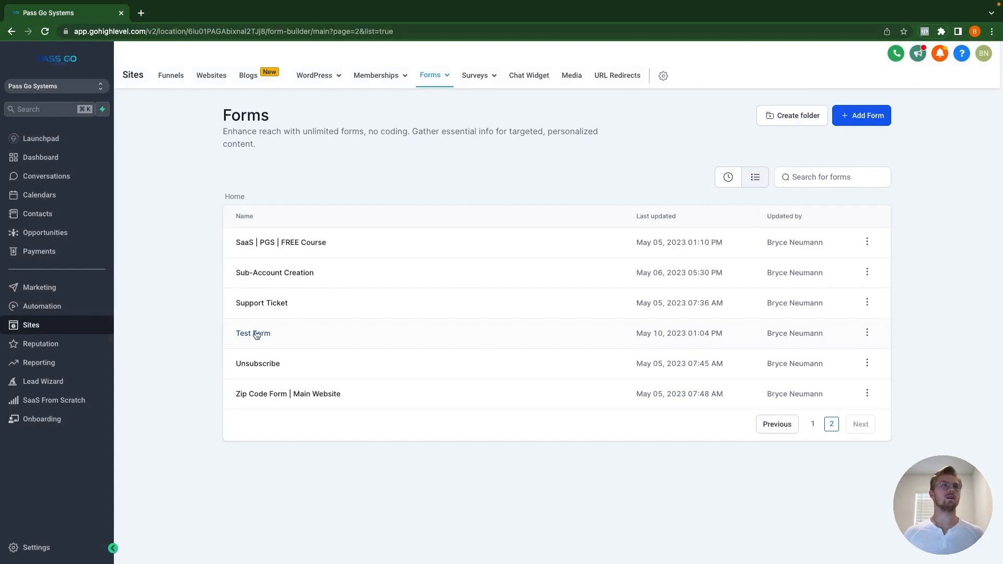
{"action": "left_click", "coordinate": [255, 335]}
{"action": "scroll", "coordinate": [409, 339], "scroll_direction": "down", "scroll_amount": 5}
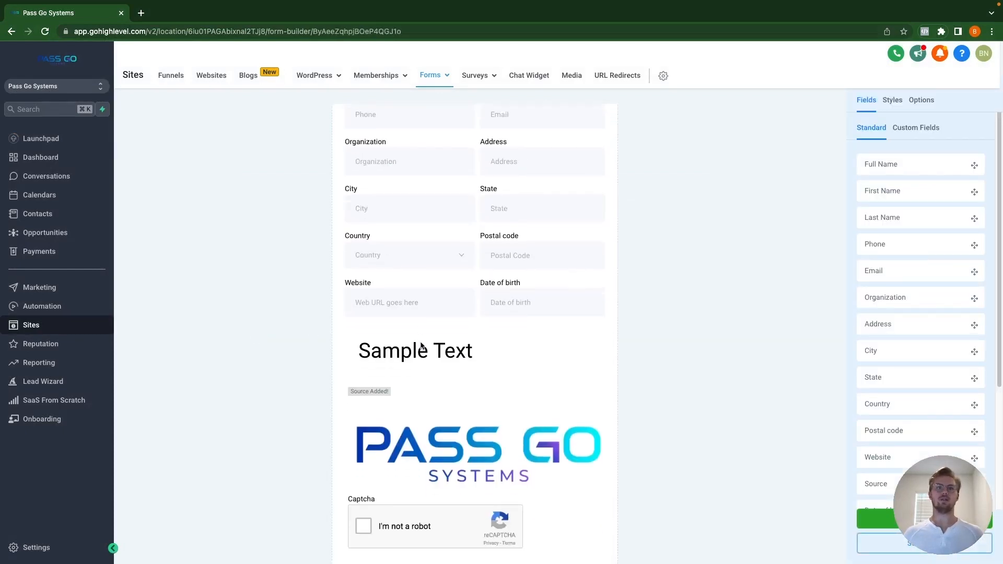
{"action": "scroll", "coordinate": [454, 329], "scroll_direction": "up", "scroll_amount": 5}
{"action": "scroll", "coordinate": [455, 314], "scroll_direction": "down", "scroll_amount": 5}
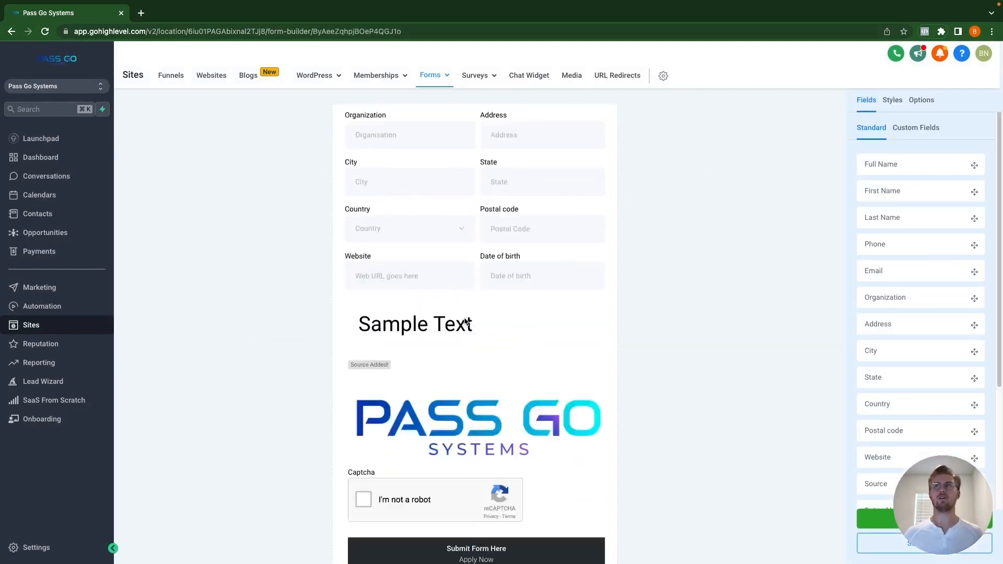
Step: Drag the Test, Test Multi Line, Favorite Fruit and Number Example custom fields below Submit
{"action": "left_click", "coordinate": [916, 130]}
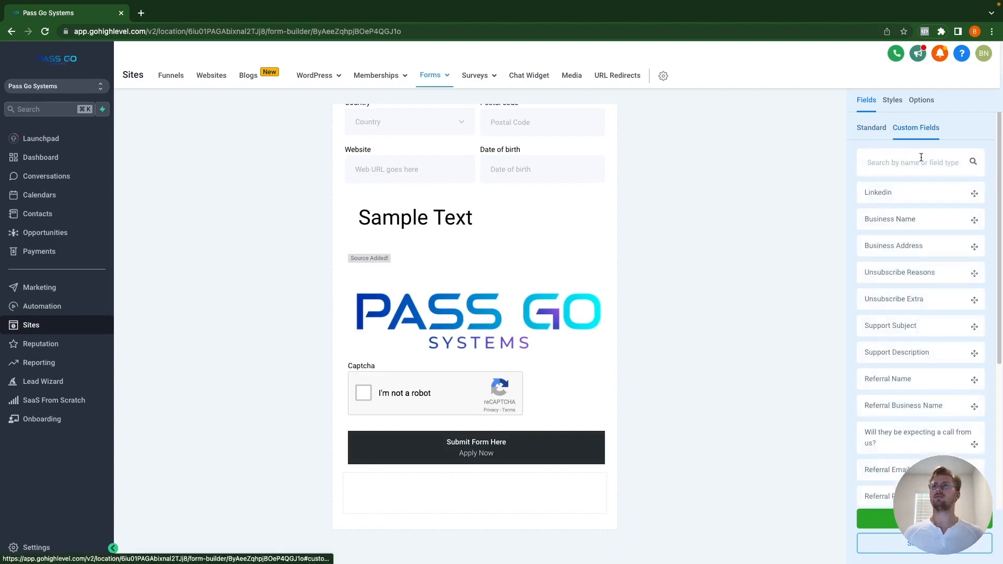
{"action": "scroll", "coordinate": [930, 294], "scroll_direction": "down", "scroll_amount": 5}
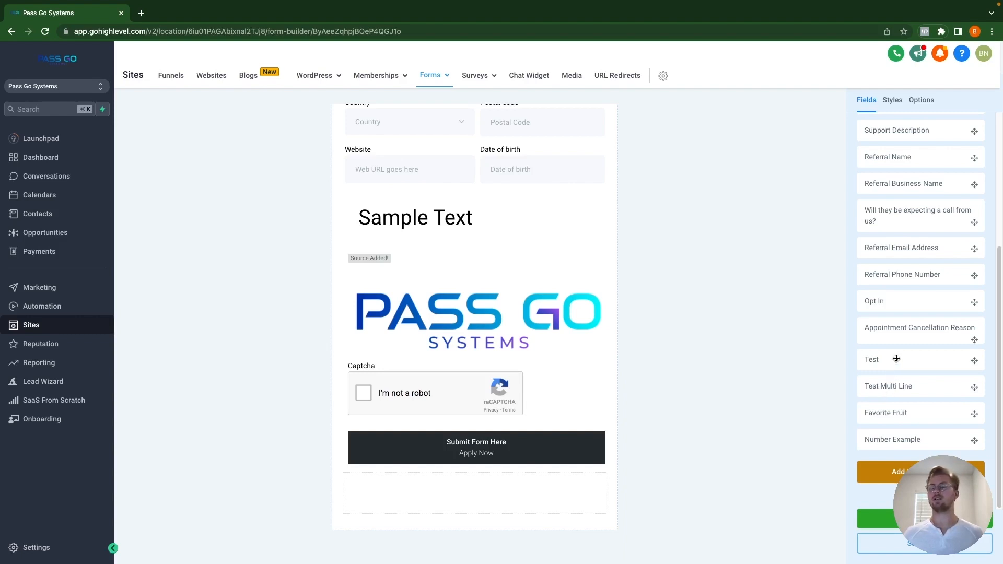
{"action": "left_click_drag", "start_coordinate": [896, 360], "coordinate": [446, 487]}
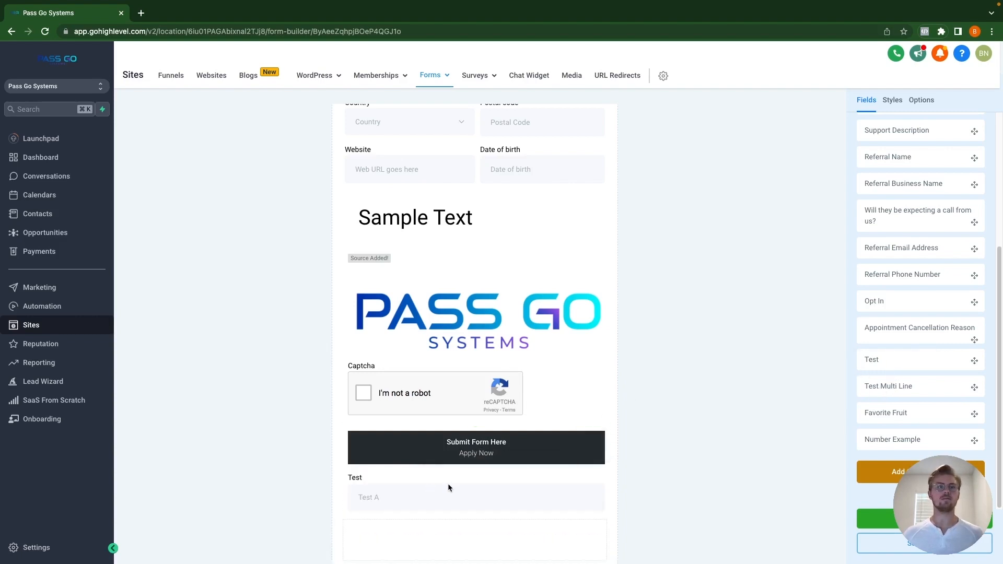
{"action": "scroll", "coordinate": [418, 481], "scroll_direction": "down", "scroll_amount": 1}
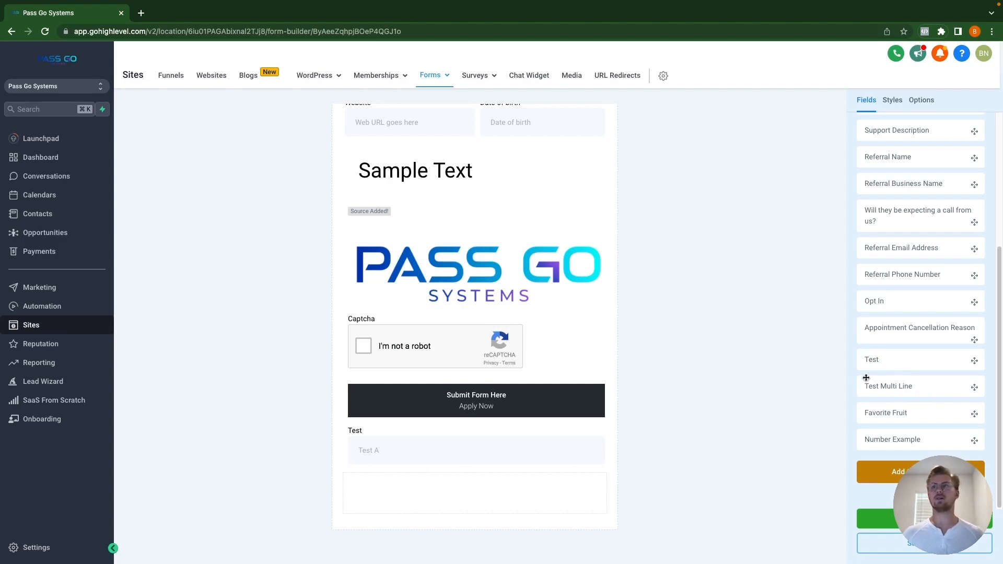
{"action": "left_click_drag", "start_coordinate": [907, 386], "coordinate": [424, 495]}
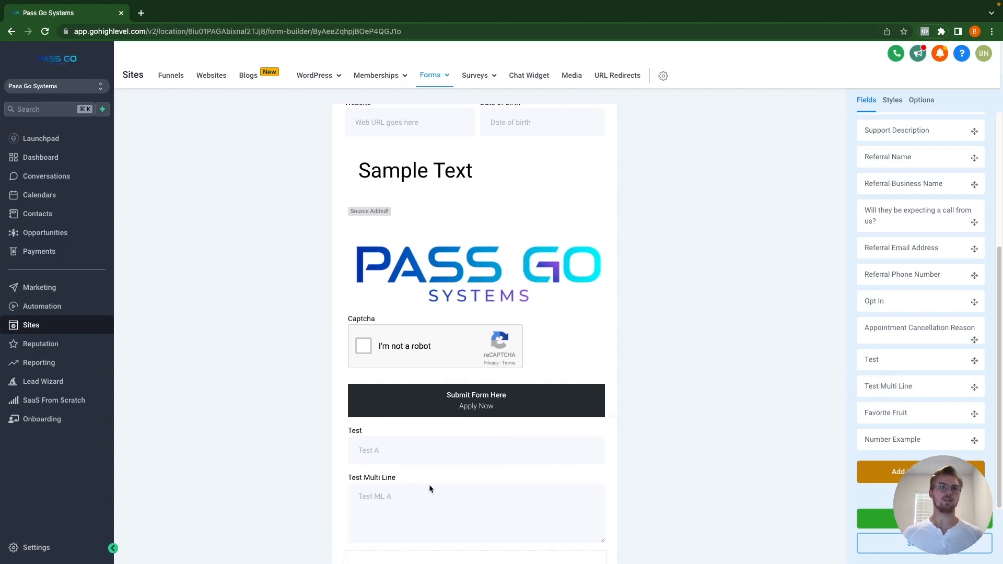
{"action": "scroll", "coordinate": [430, 489], "scroll_direction": "down", "scroll_amount": 2}
{"action": "left_click_drag", "start_coordinate": [895, 413], "coordinate": [432, 489]}
{"action": "scroll", "coordinate": [436, 481], "scroll_direction": "down", "scroll_amount": 3}
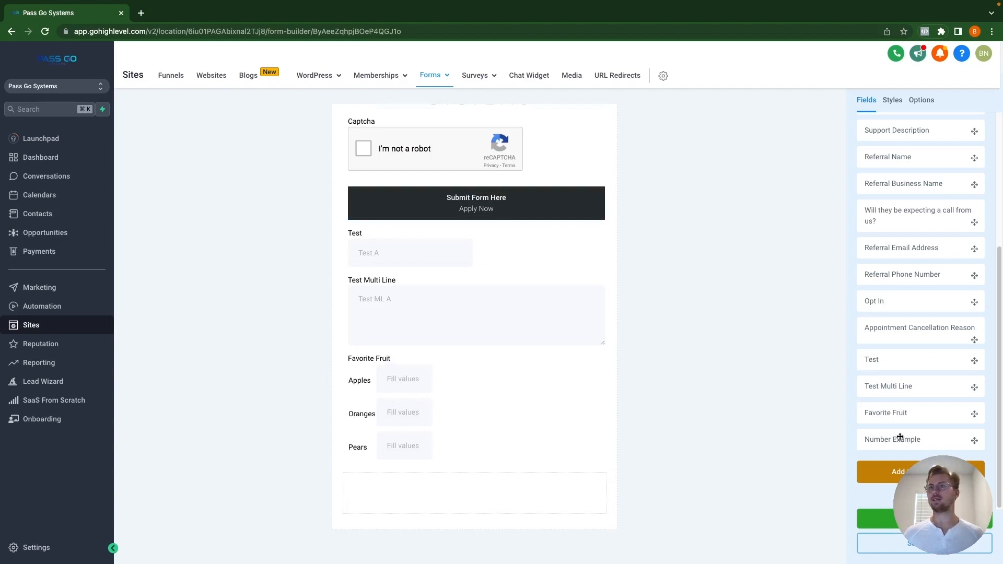
{"action": "left_click_drag", "start_coordinate": [924, 441], "coordinate": [475, 492]}
{"action": "scroll", "coordinate": [462, 495], "scroll_direction": "down", "scroll_amount": 1}
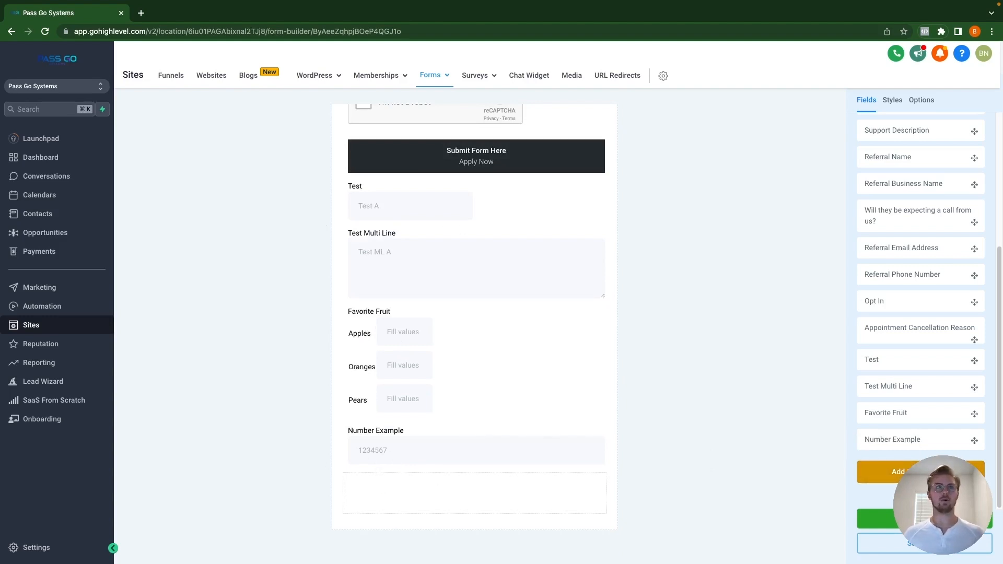
{"action": "left_click", "coordinate": [922, 473]}
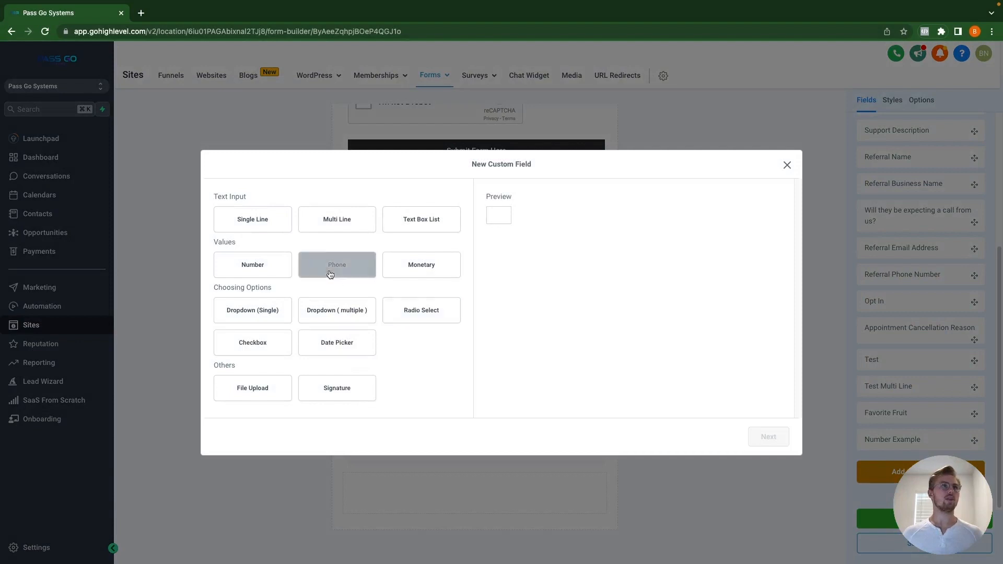
Step: Start a Phone custom field with a name, placed in the General Info group
{"action": "left_click", "coordinate": [331, 274]}
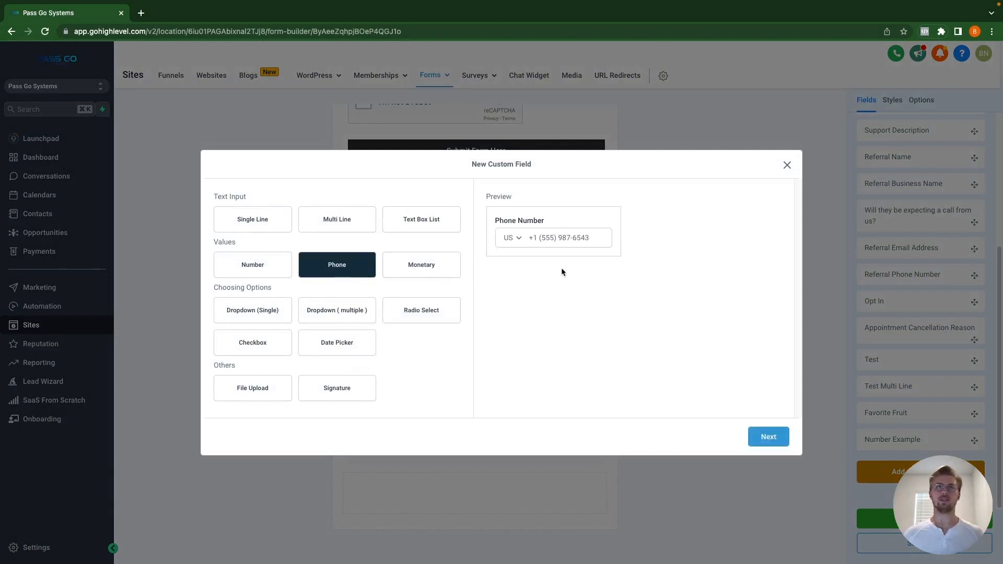
{"action": "left_click", "coordinate": [769, 437]}
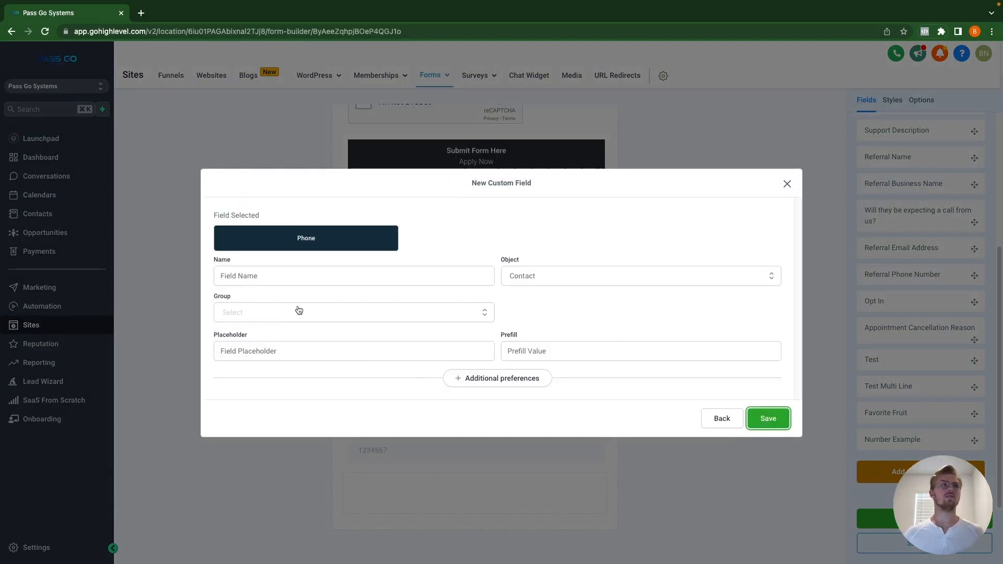
{"action": "left_click", "coordinate": [314, 280]}
{"action": "type", "text": "Phone"}
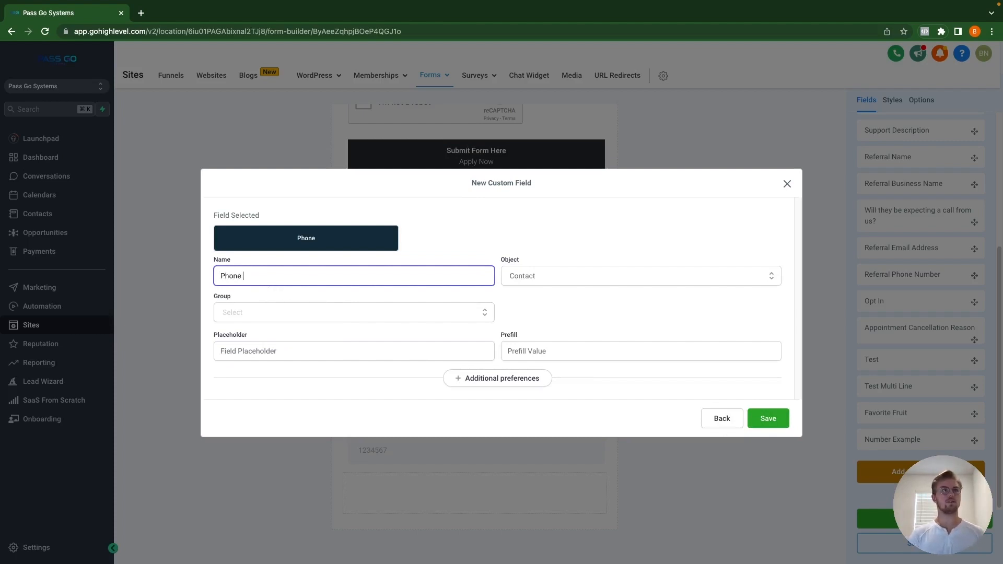
{"action": "type", "text": " Example"}
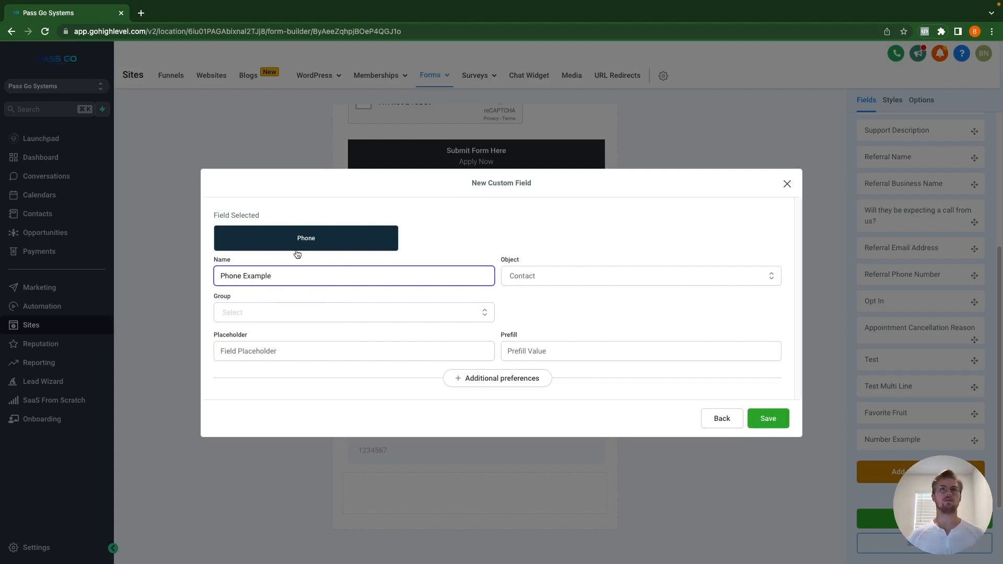
{"action": "left_click", "coordinate": [316, 321]}
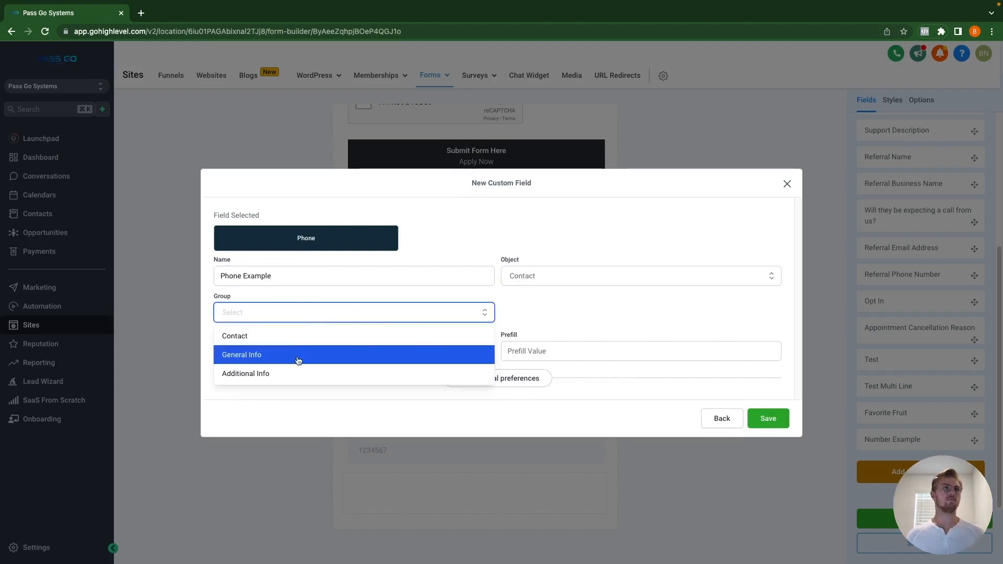
{"action": "left_click", "coordinate": [299, 362]}
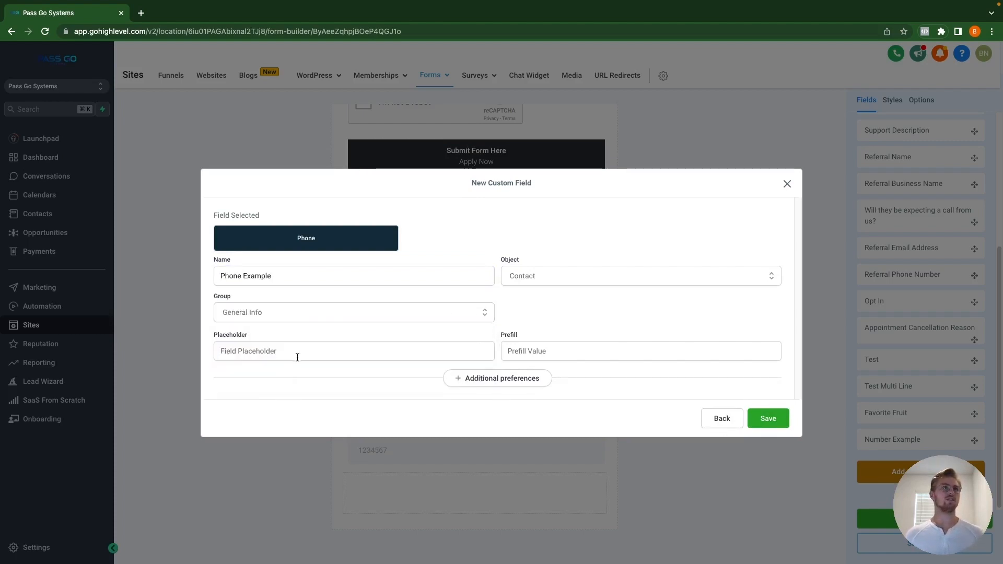
Step: Set the name and placeholder to 'Work Phone', leave prefill empty, and save
{"action": "left_click", "coordinate": [324, 354]}
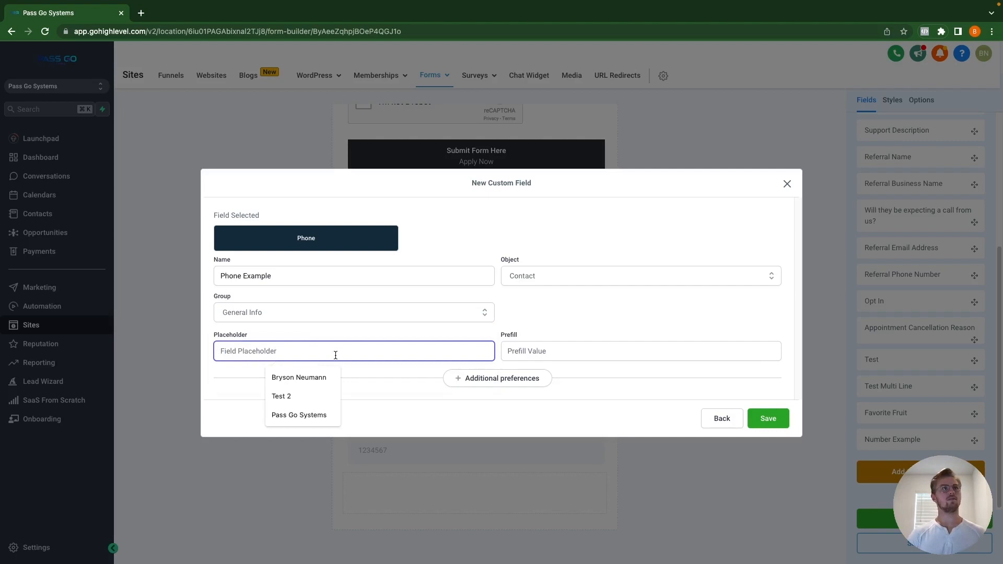
{"action": "type", "text": "Phone"}
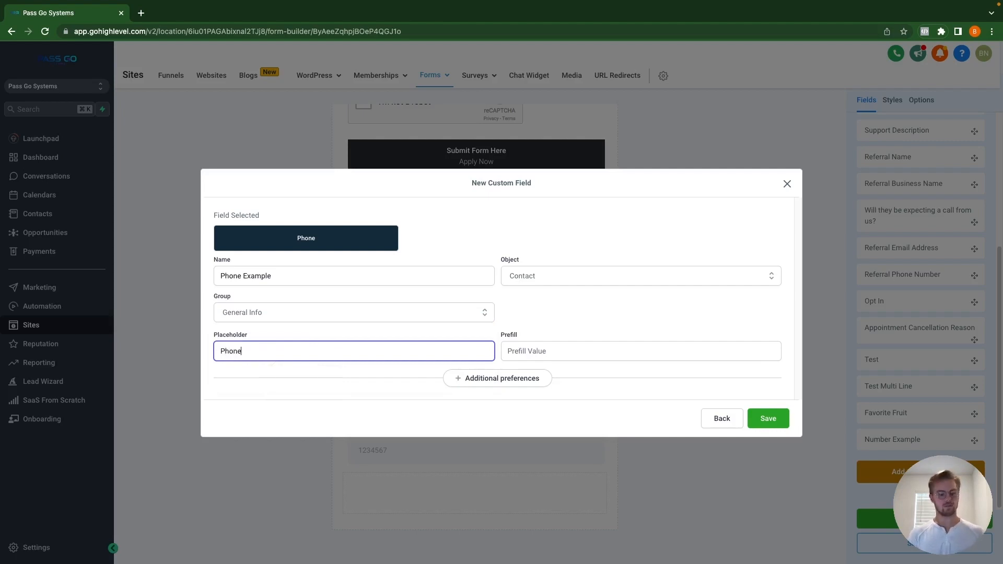
{"action": "key", "text": "BackSpace"}
{"action": "key", "text": "BackSpace"}
{"action": "key", "text": "BackSpace"}
{"action": "type", "text": "Work Phon"}
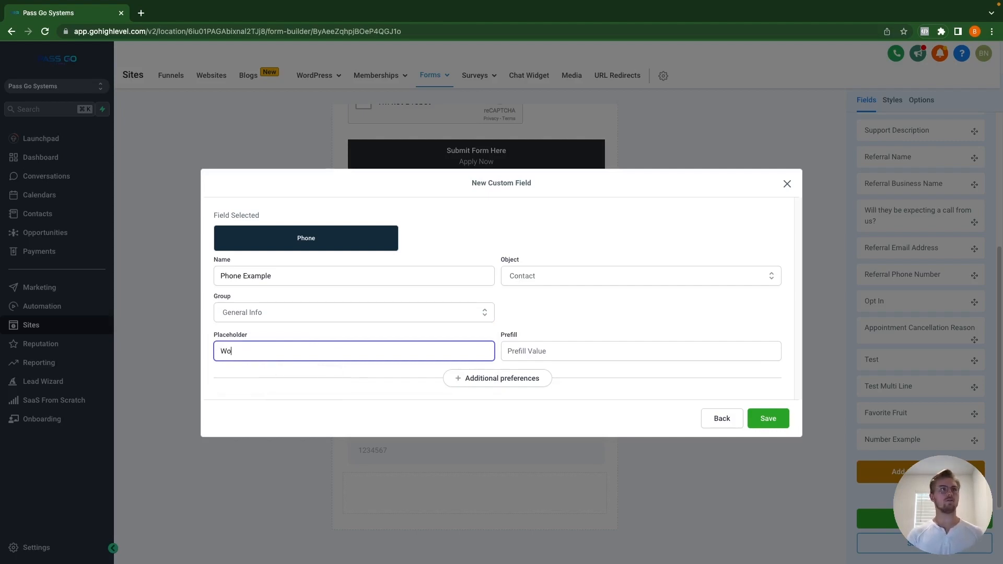
{"action": "triple_click", "coordinate": [267, 277]}
{"action": "type", "text": "Work PH"}
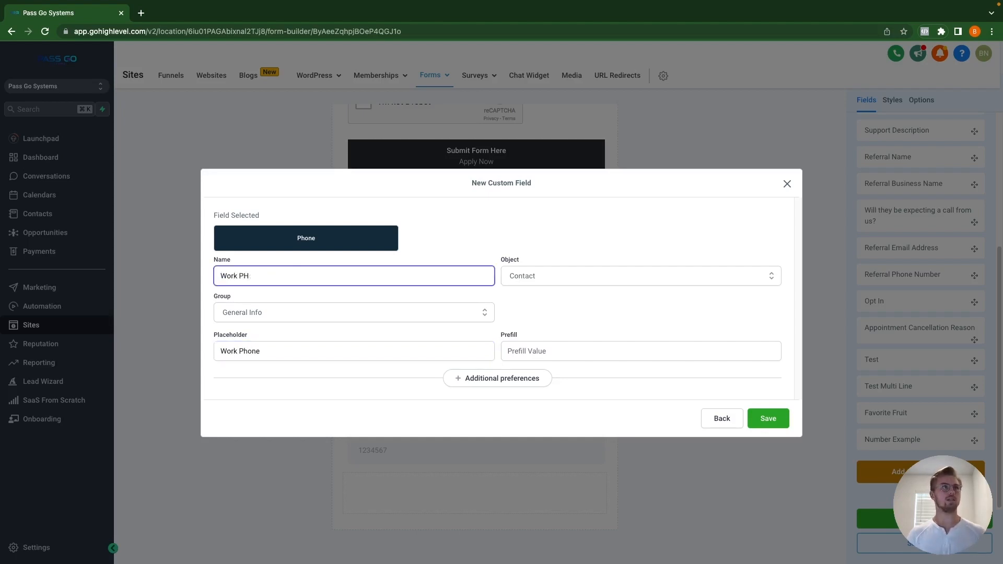
{"action": "type", "text": "oneone"}
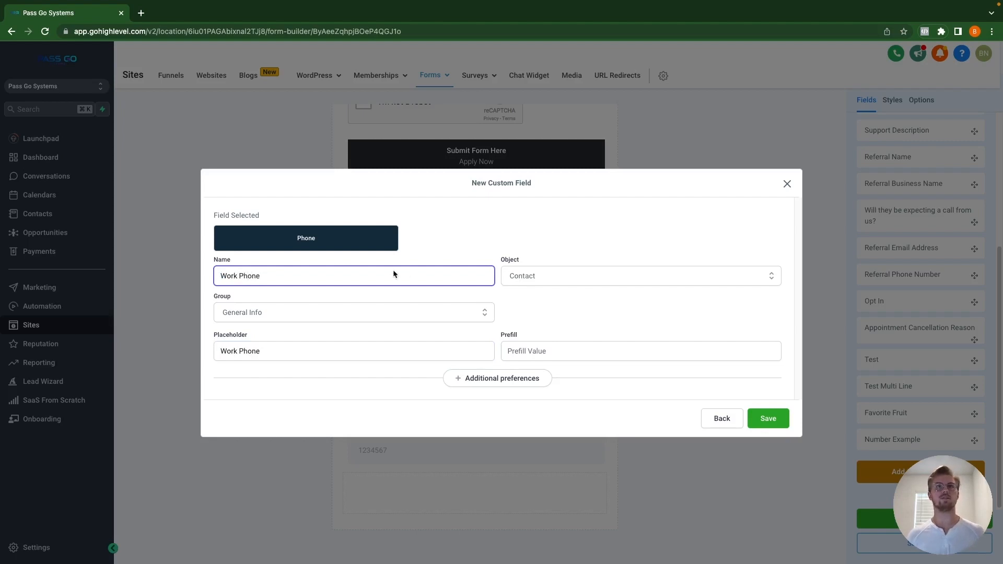
{"action": "left_click", "coordinate": [567, 351]}
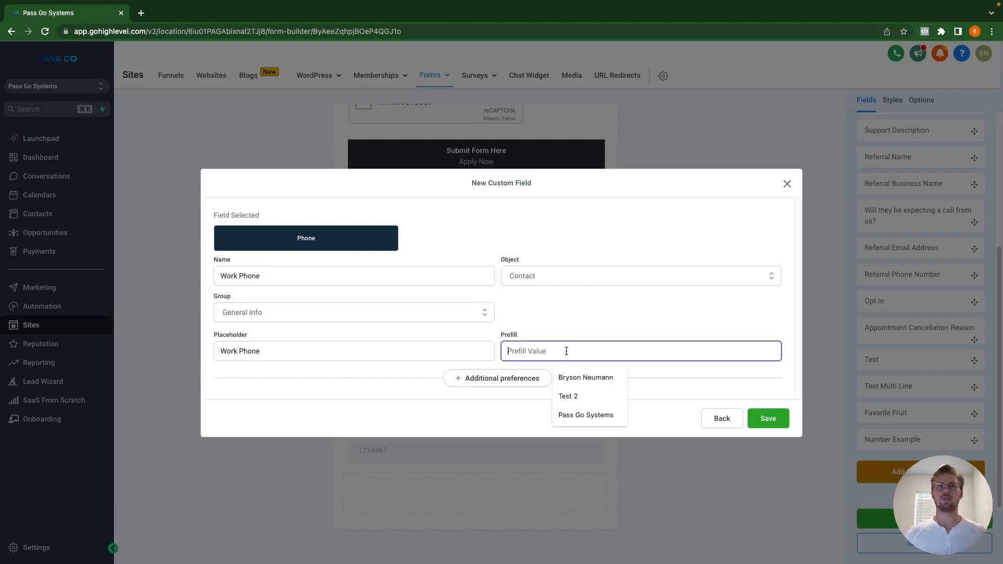
{"action": "left_click", "coordinate": [588, 329]}
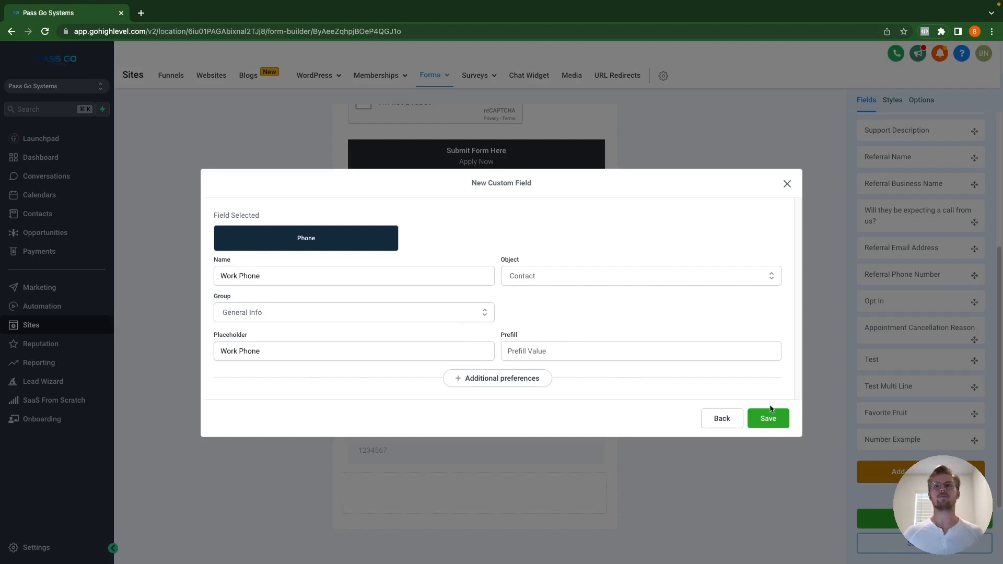
{"action": "left_click", "coordinate": [779, 426]}
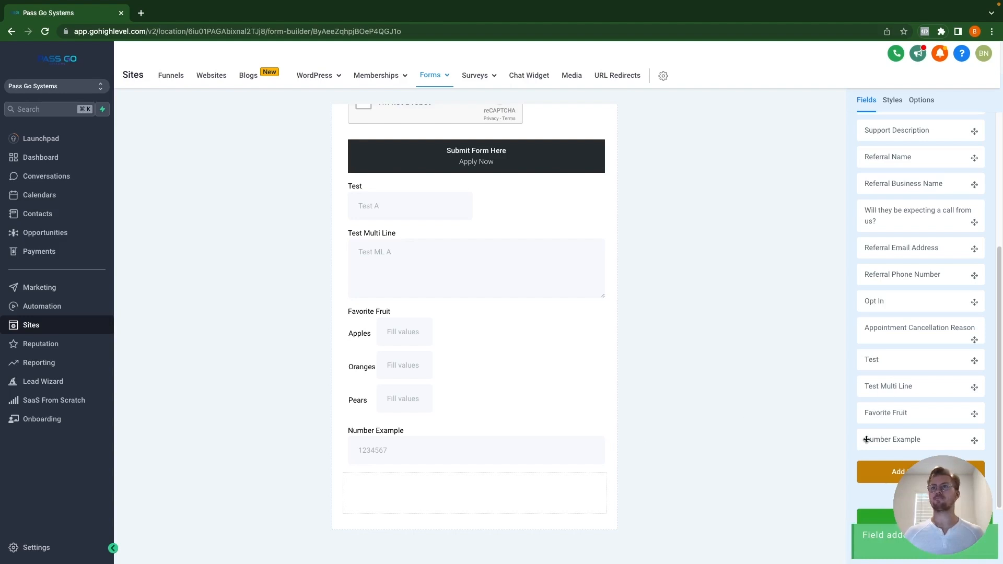
Step: Create a Monetary custom field named 'Budget' in the General Info group
{"action": "left_click", "coordinate": [874, 472]}
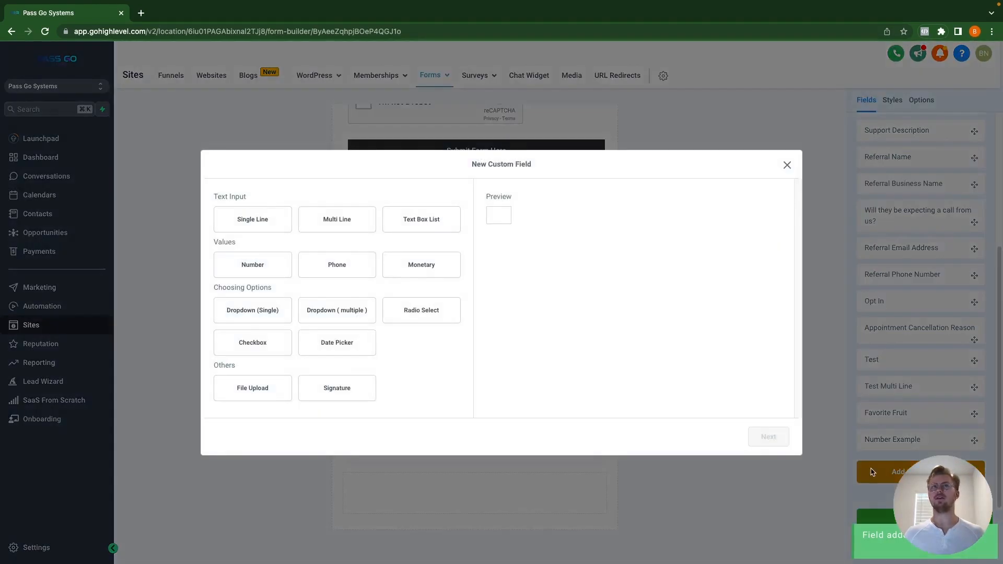
{"action": "left_click", "coordinate": [422, 267]}
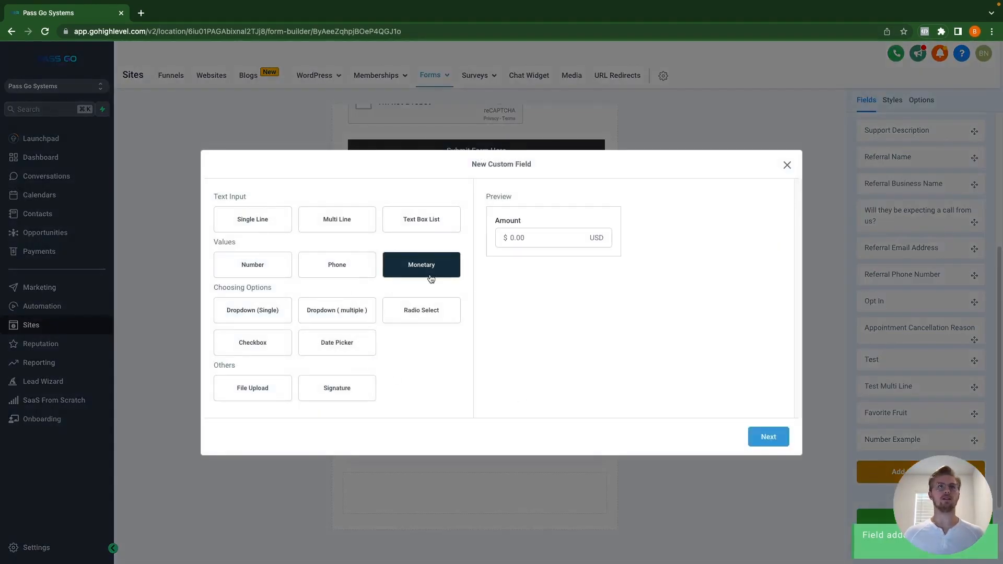
{"action": "left_click", "coordinate": [778, 440]}
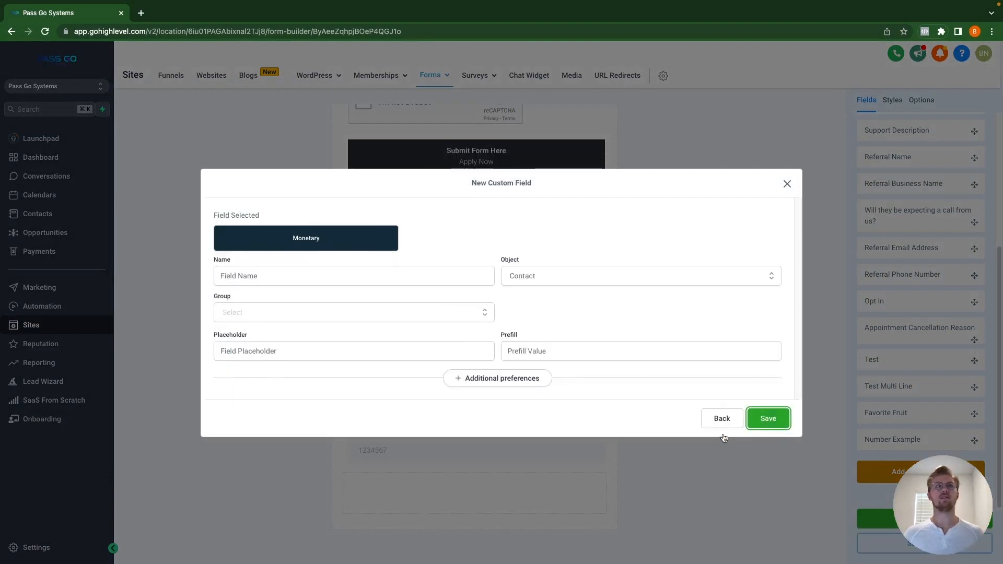
{"action": "left_click", "coordinate": [296, 280]}
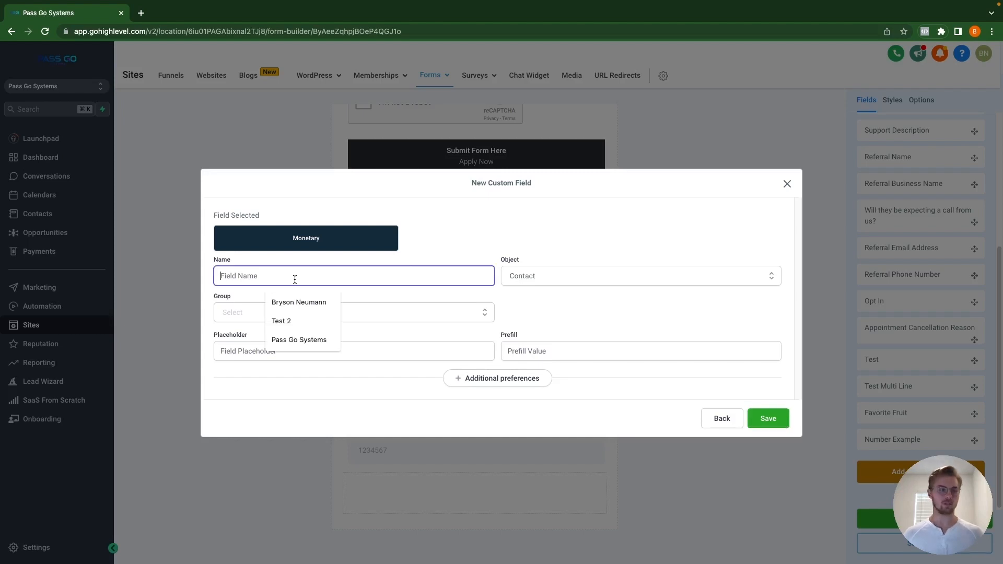
{"action": "type", "text": "Budget"}
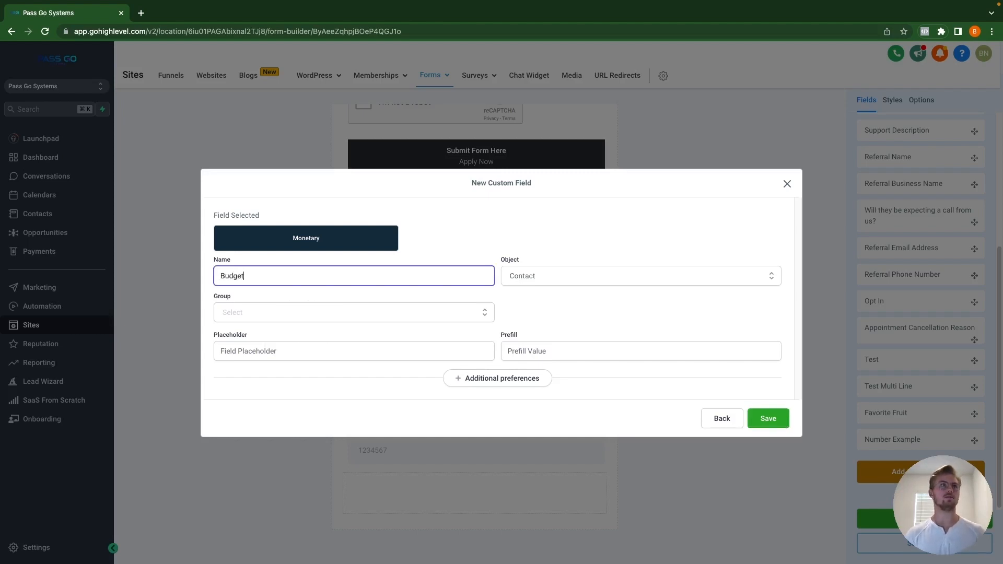
{"action": "left_click", "coordinate": [312, 316]}
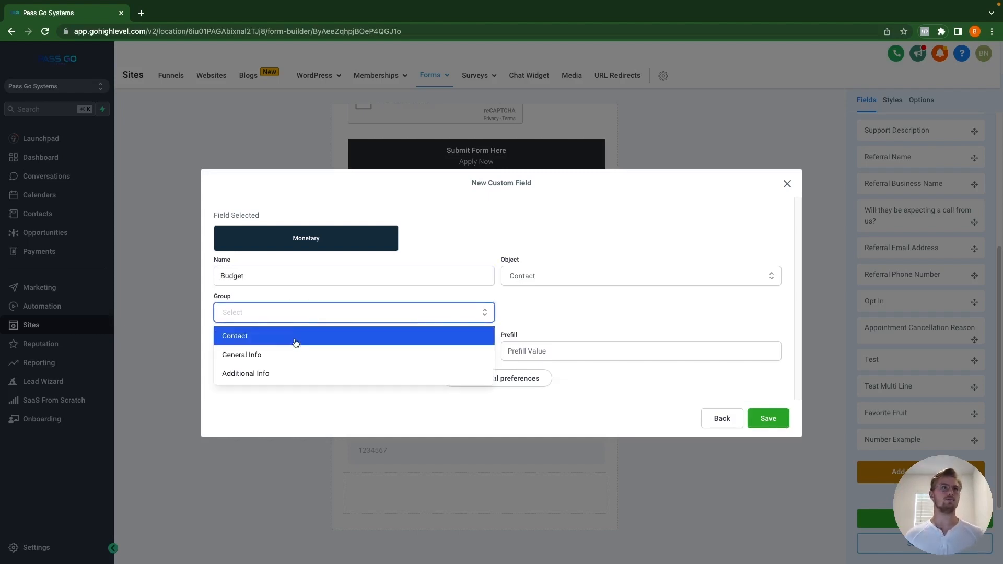
{"action": "left_click", "coordinate": [285, 355]}
Step: Set its placeholder to 'Budget' and save the field
{"action": "left_click", "coordinate": [306, 356]}
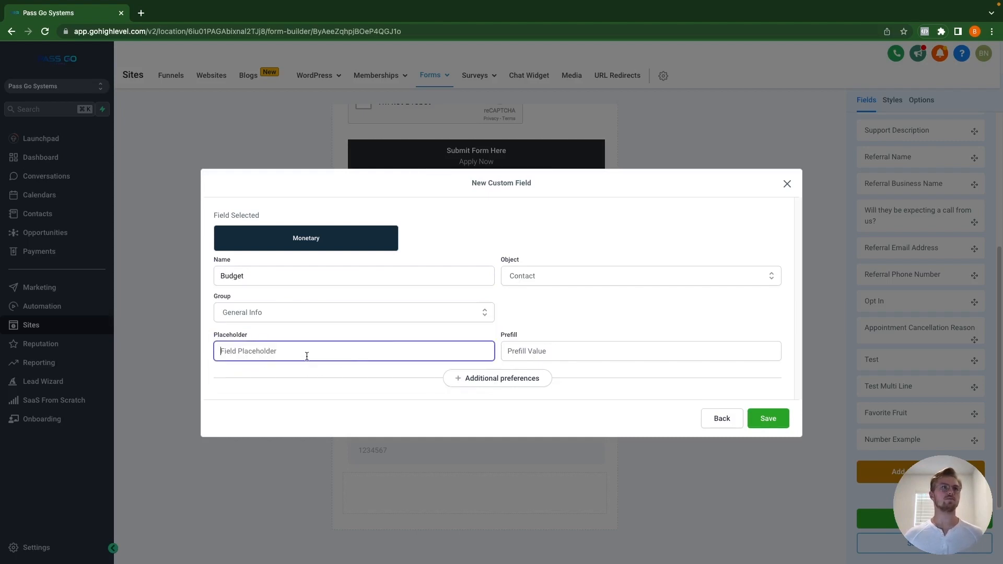
{"action": "type", "text": "Bud"}
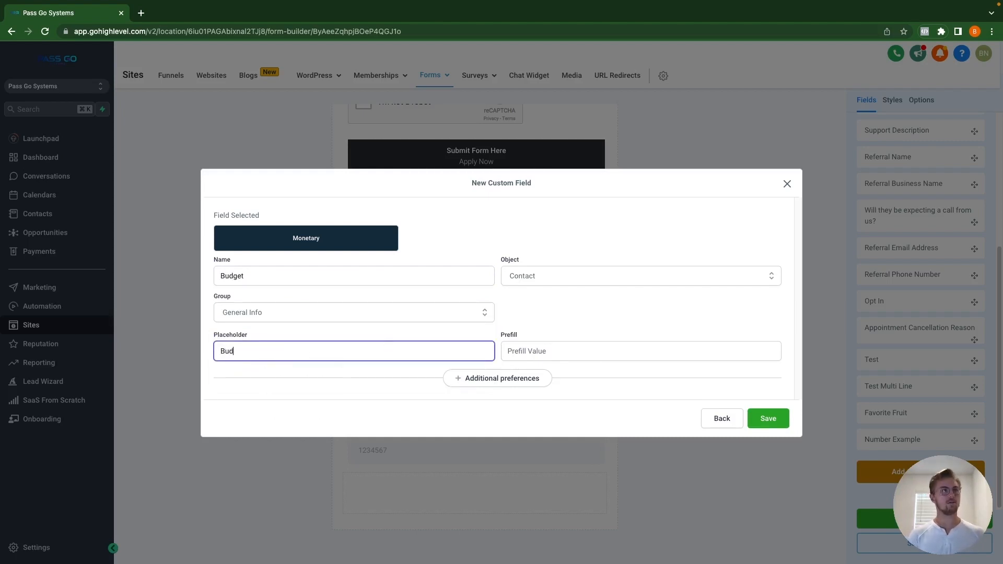
{"action": "type", "text": "get"}
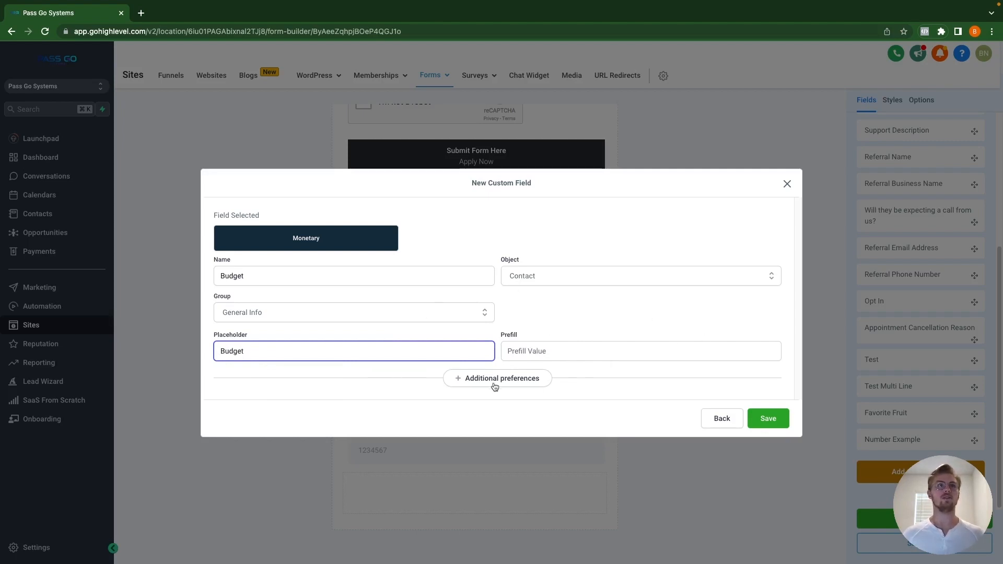
{"action": "left_click", "coordinate": [765, 426]}
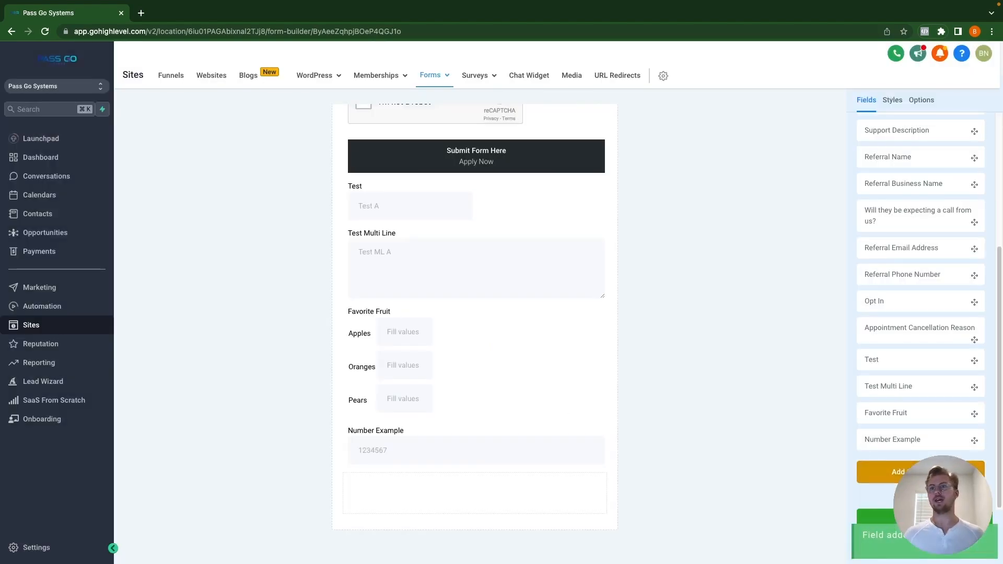
{"action": "left_click", "coordinate": [924, 473]}
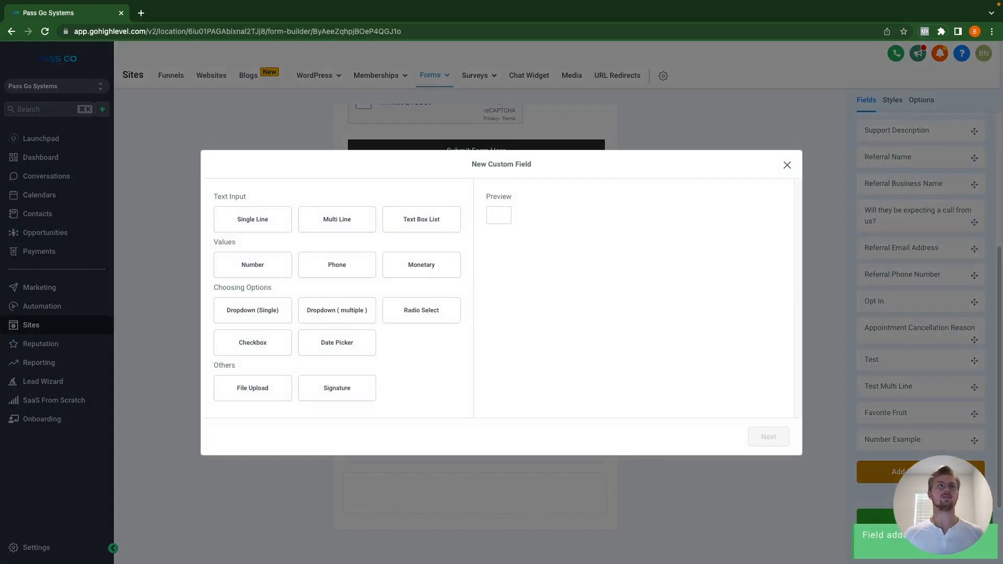
Step: Create a single-choice Dropdown field named 'Budget Dropdown' in General Info
{"action": "left_click", "coordinate": [252, 313]}
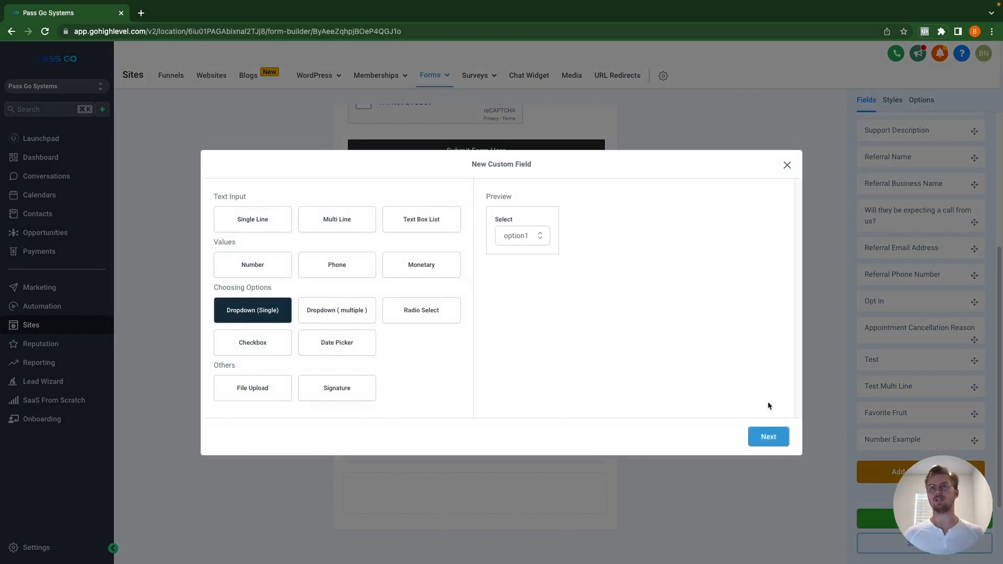
{"action": "left_click", "coordinate": [769, 439]}
{"action": "left_click", "coordinate": [283, 257]}
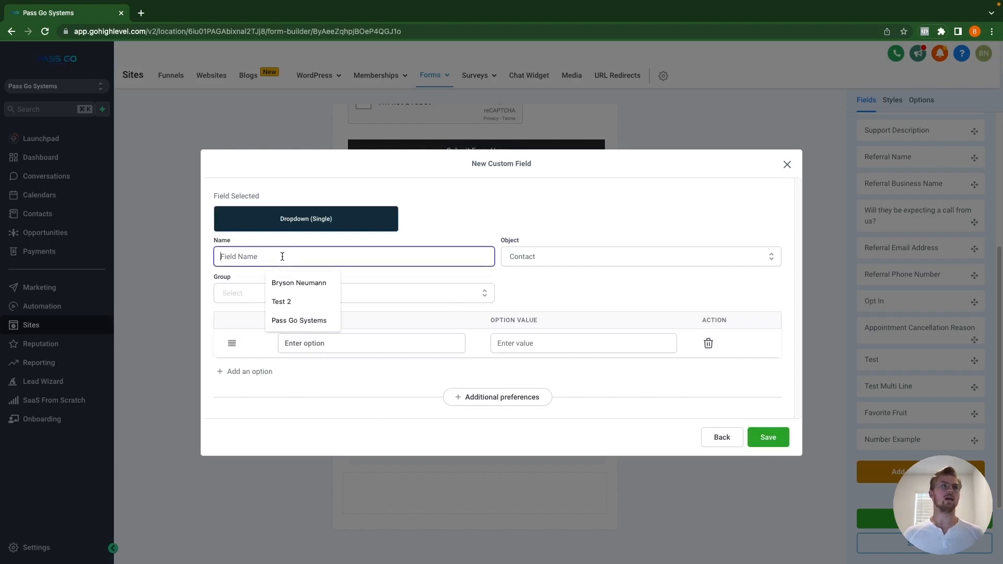
{"action": "type", "text": "Budget"}
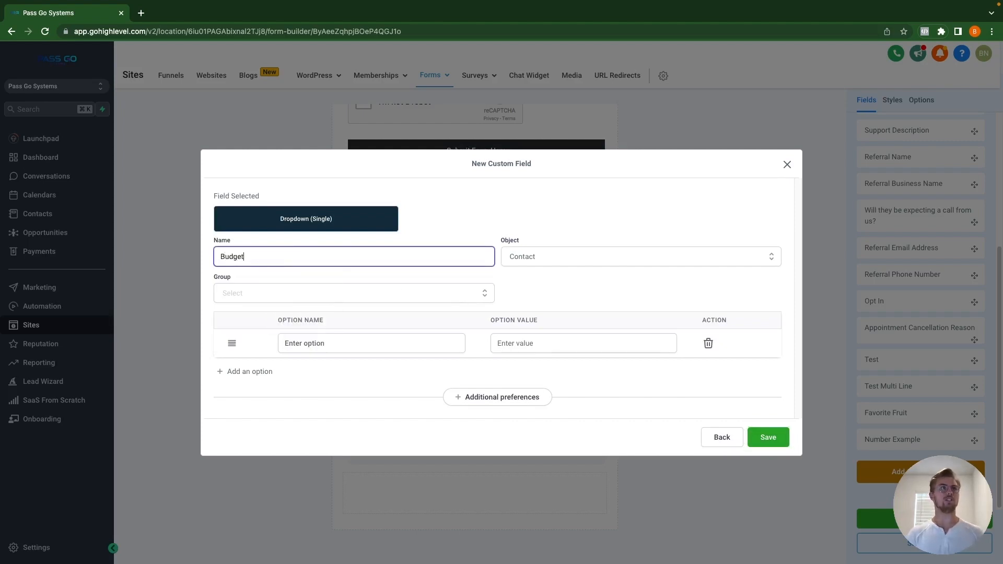
{"action": "type", "text": " Dropdown"}
{"action": "left_click", "coordinate": [333, 294]}
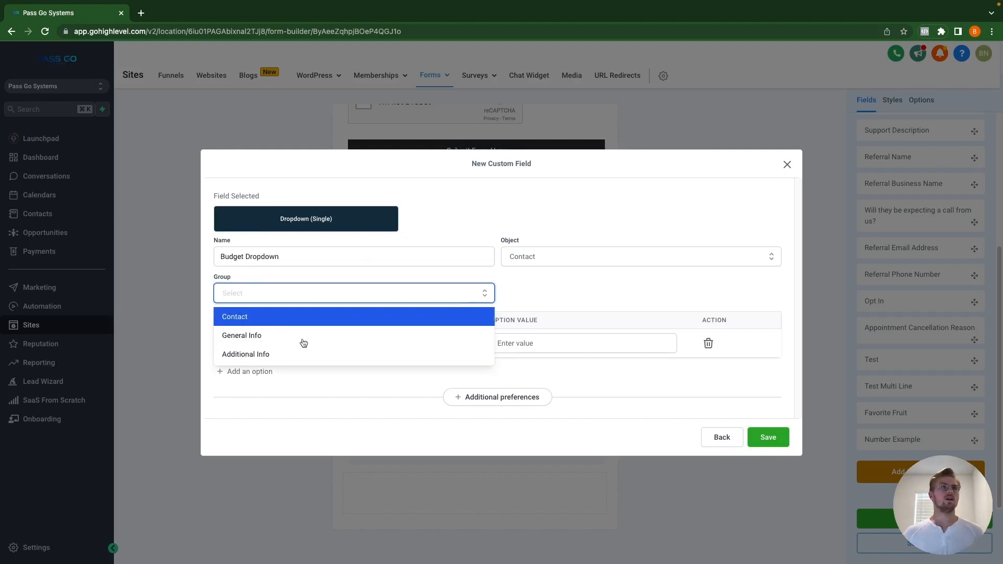
{"action": "left_click", "coordinate": [283, 333]}
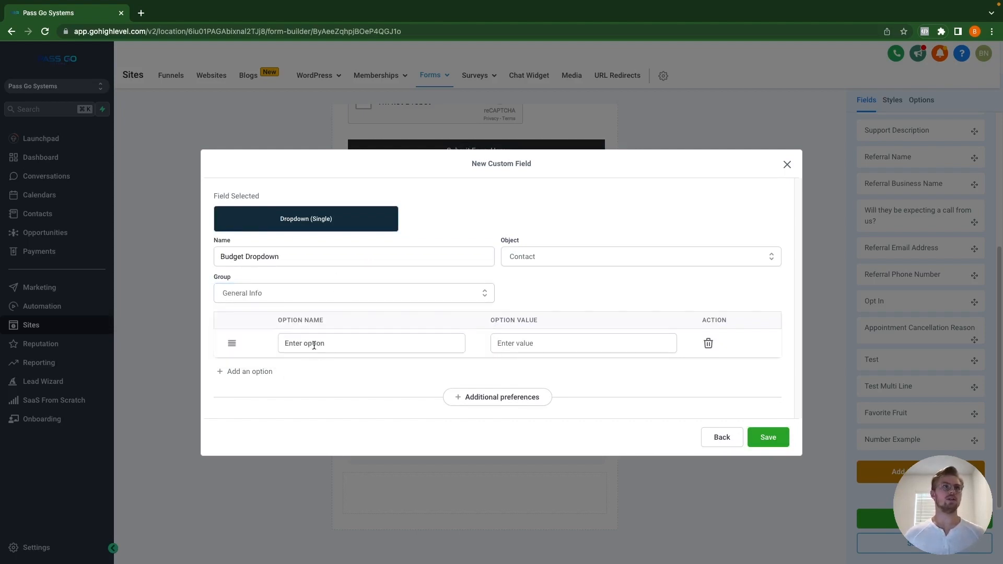
Step: Add dropdown options '$0-$50' and '$51-$100'
{"action": "left_click", "coordinate": [314, 345]}
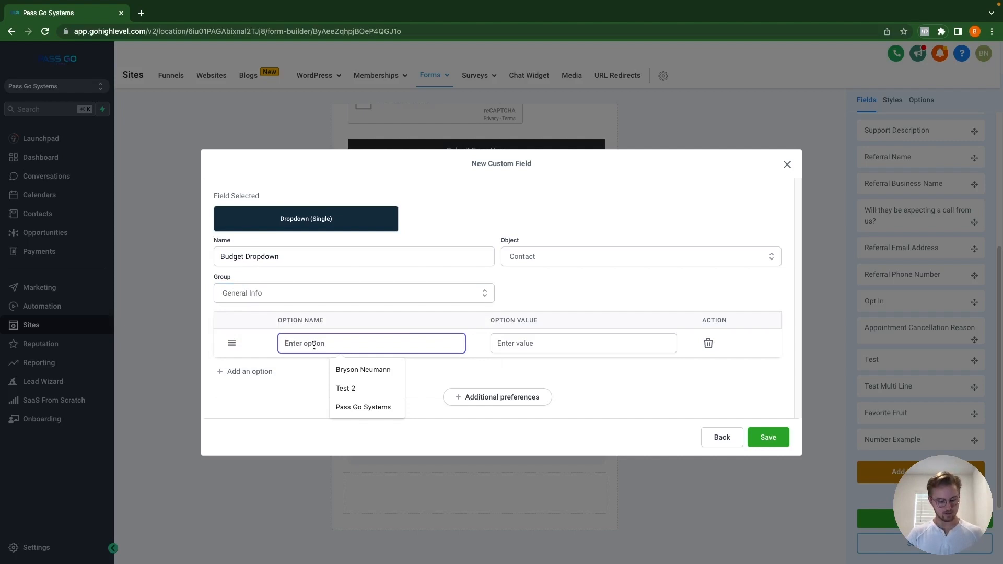
{"action": "type", "text": "$"}
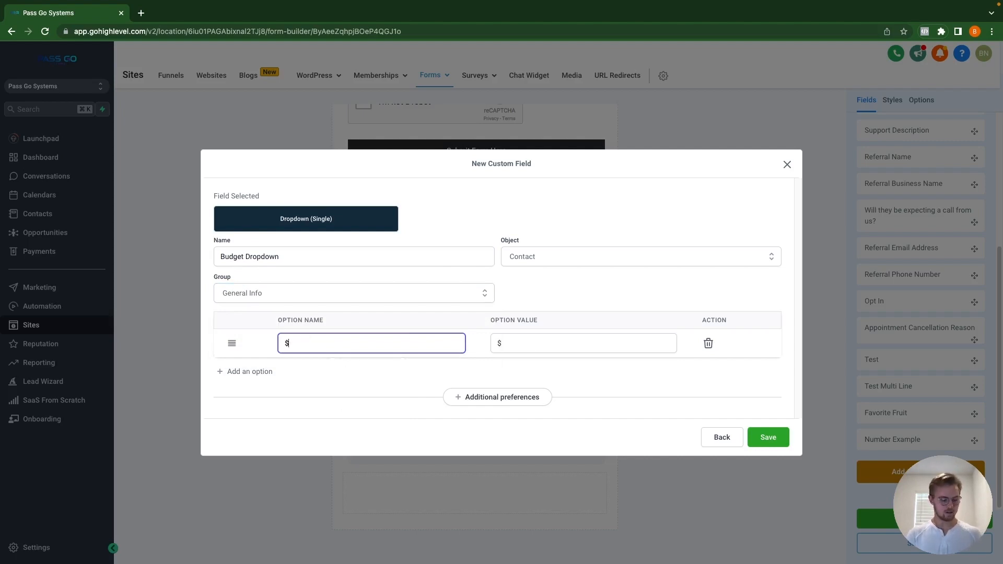
{"action": "type", "text": "0"}
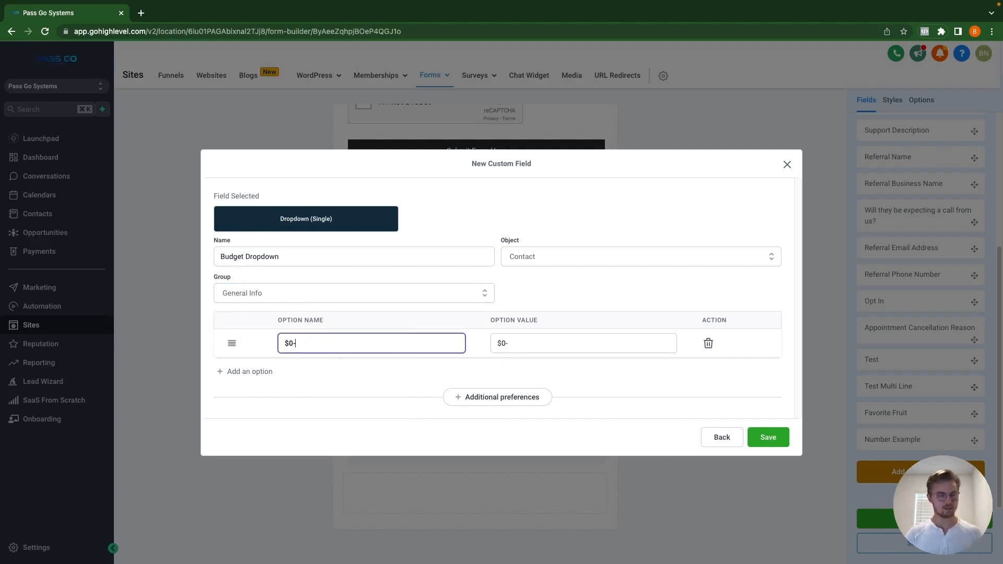
{"action": "type", "text": "-"}
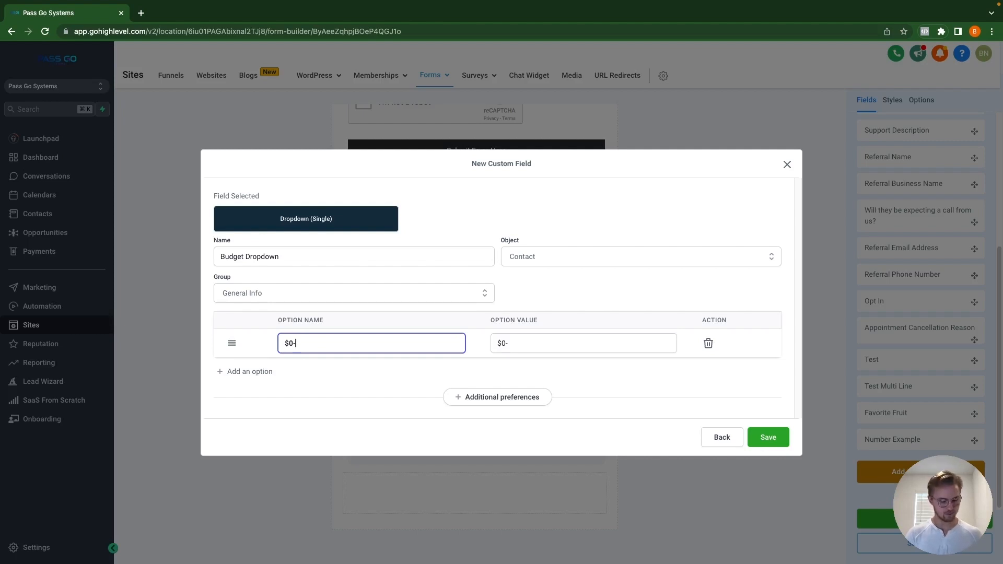
{"action": "type", "text": "$50"}
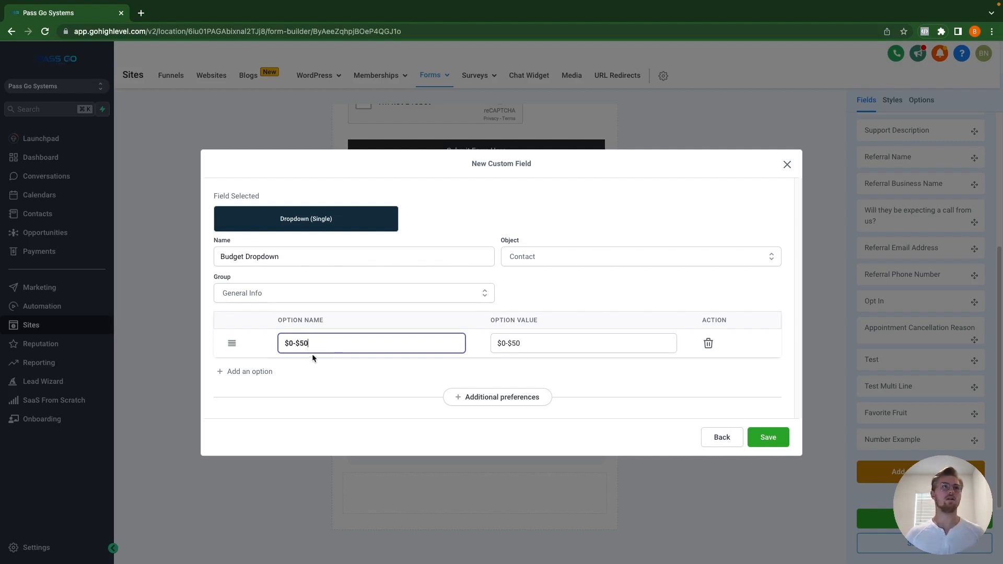
{"action": "left_click", "coordinate": [246, 371]}
{"action": "left_click", "coordinate": [290, 357]}
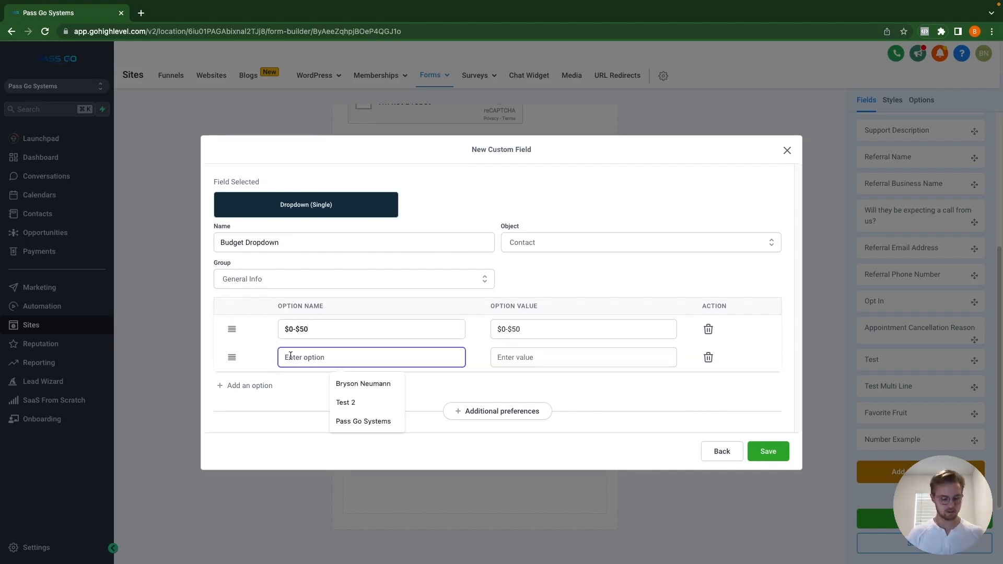
{"action": "type", "text": "$51-1"}
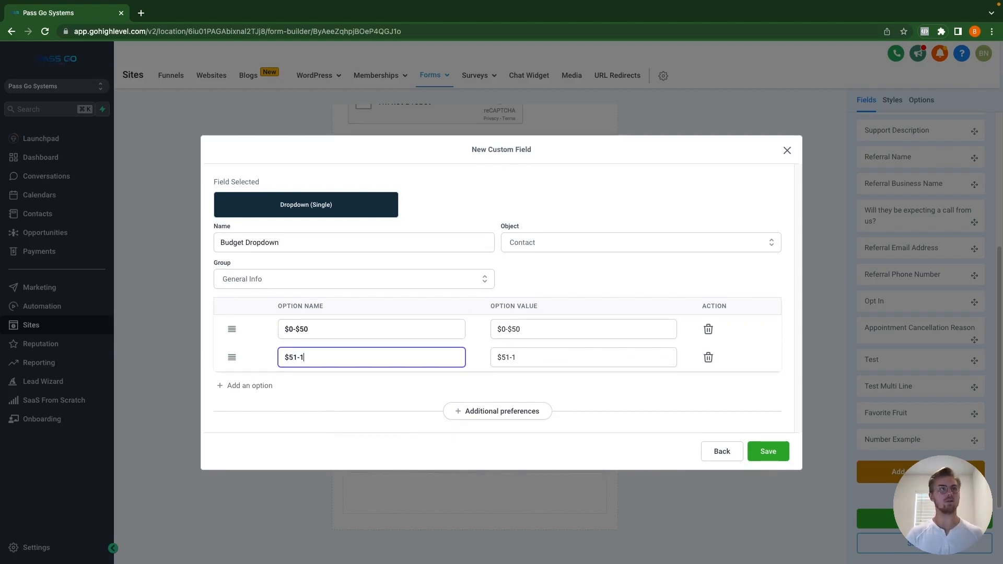
{"action": "key", "text": "BackSpace"}
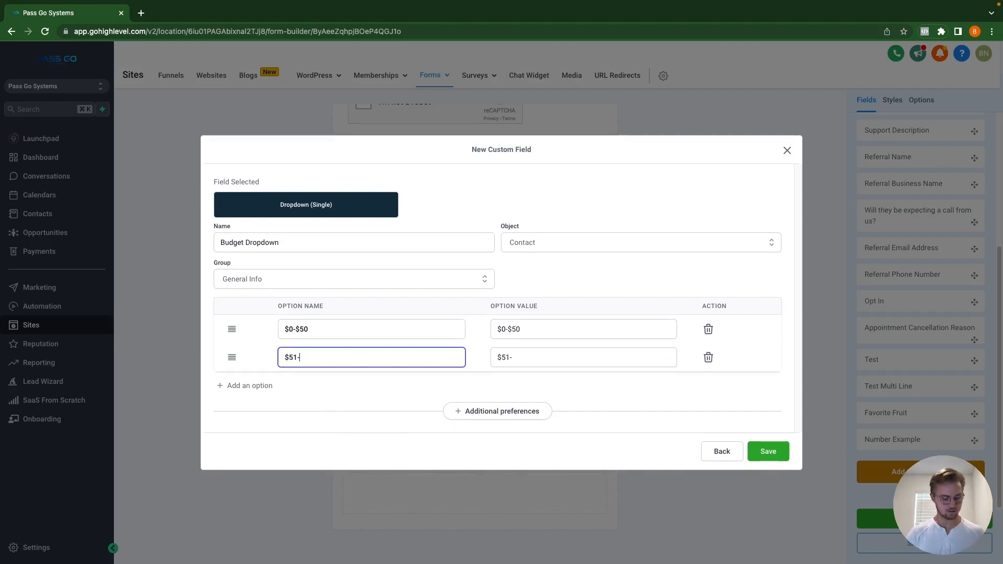
{"action": "type", "text": "$100"}
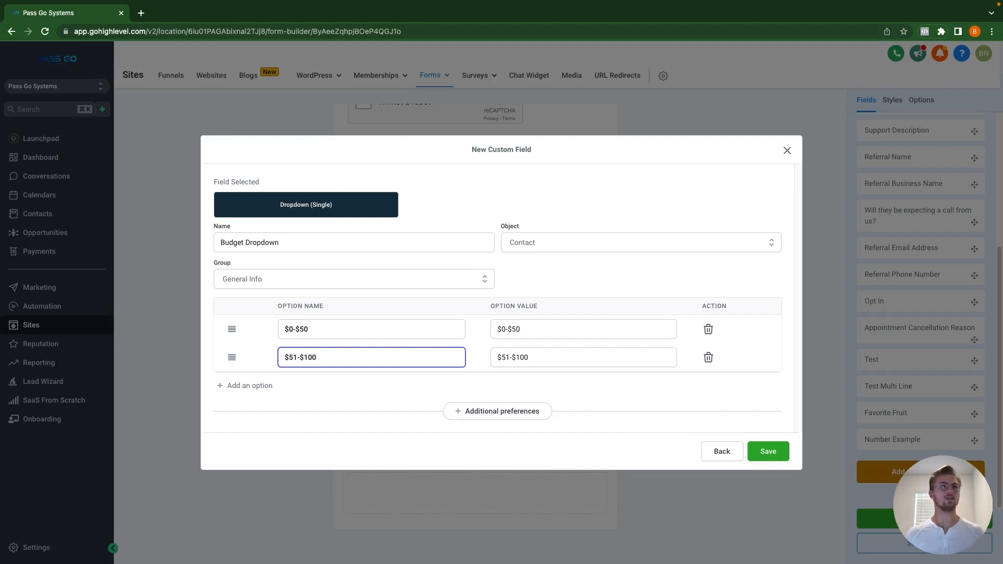
Step: Add dropdown options '$101-$500', '$501-$1,000' and '$1K+'
{"action": "left_click", "coordinate": [256, 385]}
{"action": "left_click", "coordinate": [296, 377]}
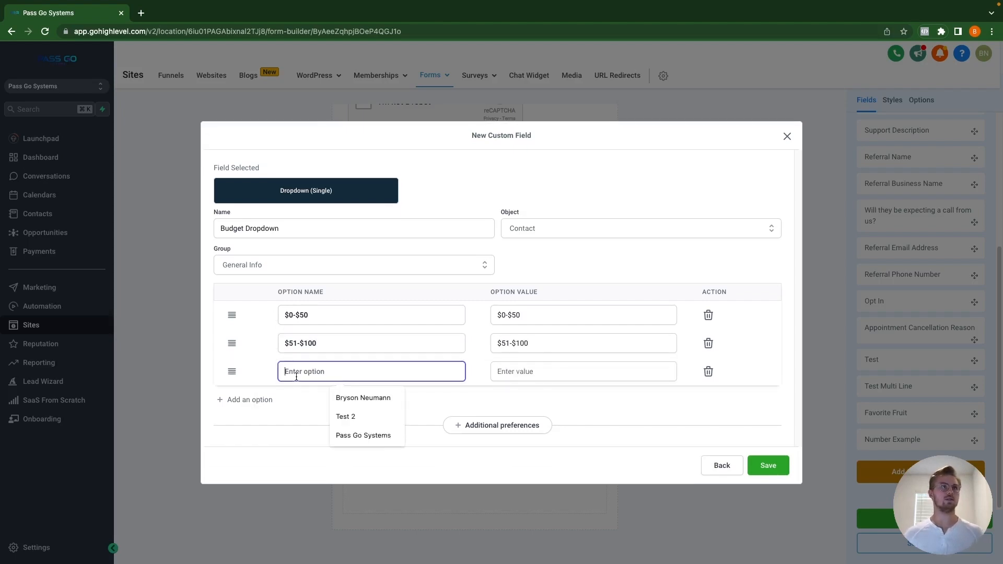
{"action": "type", "text": "$101"}
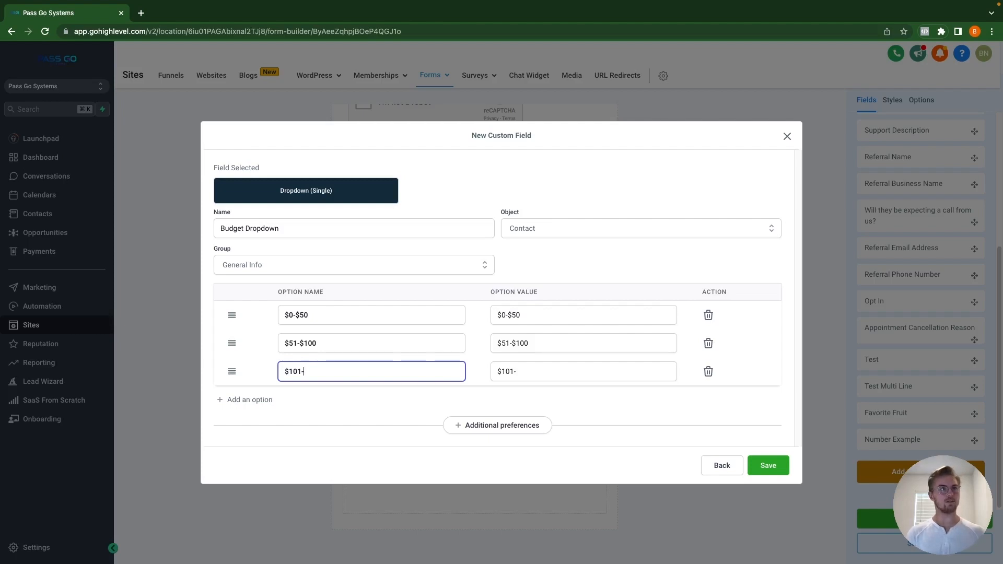
{"action": "type", "text": "-$500"}
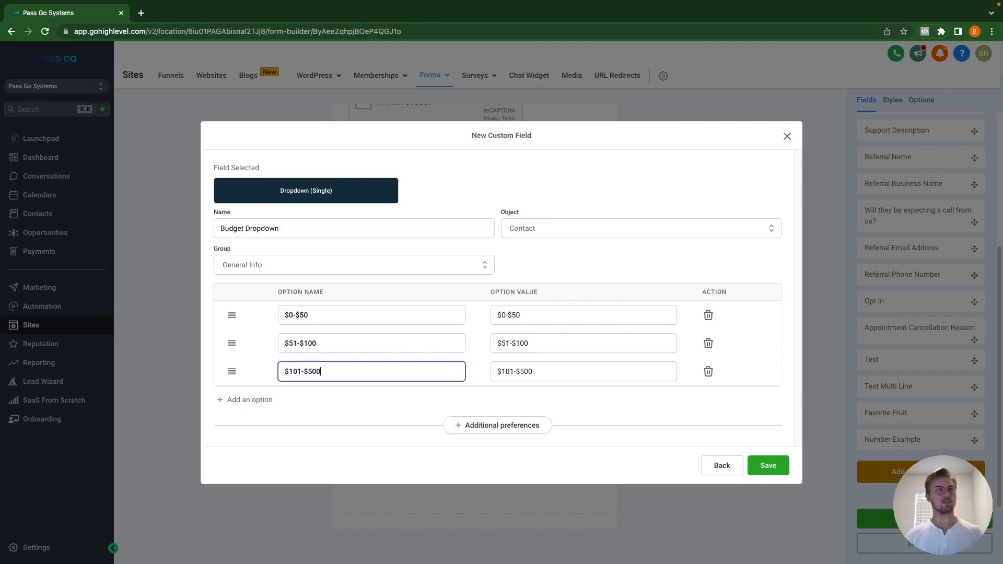
{"action": "left_click", "coordinate": [267, 400]}
{"action": "left_click", "coordinate": [295, 392]}
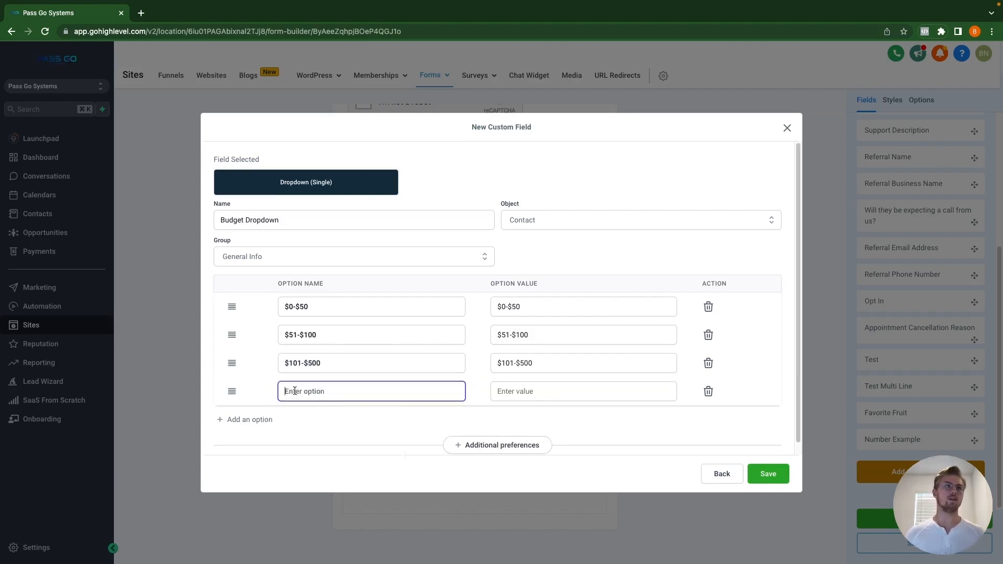
{"action": "type", "text": "$500"}
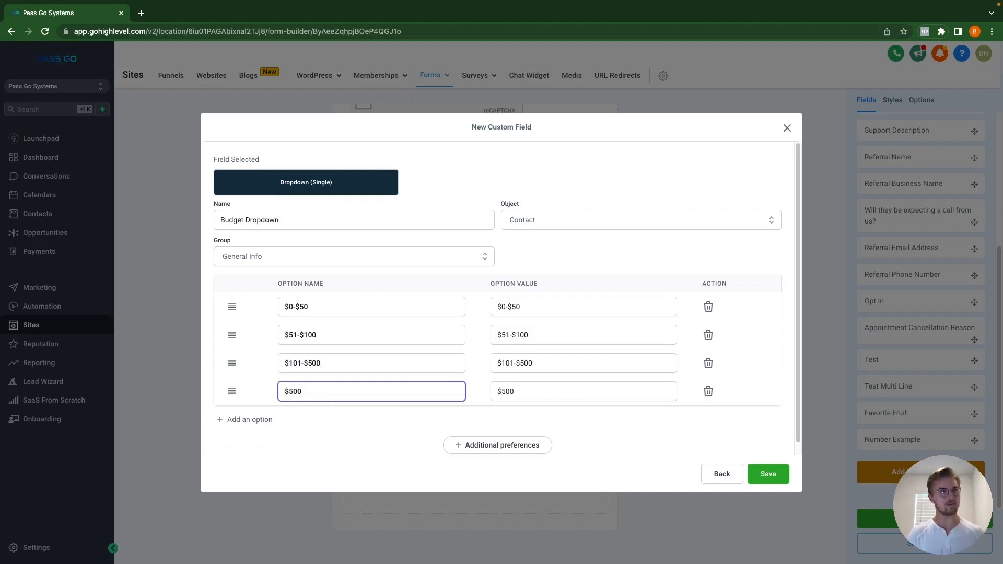
{"action": "key", "text": "BackSpace"}
{"action": "type", "text": "1-"}
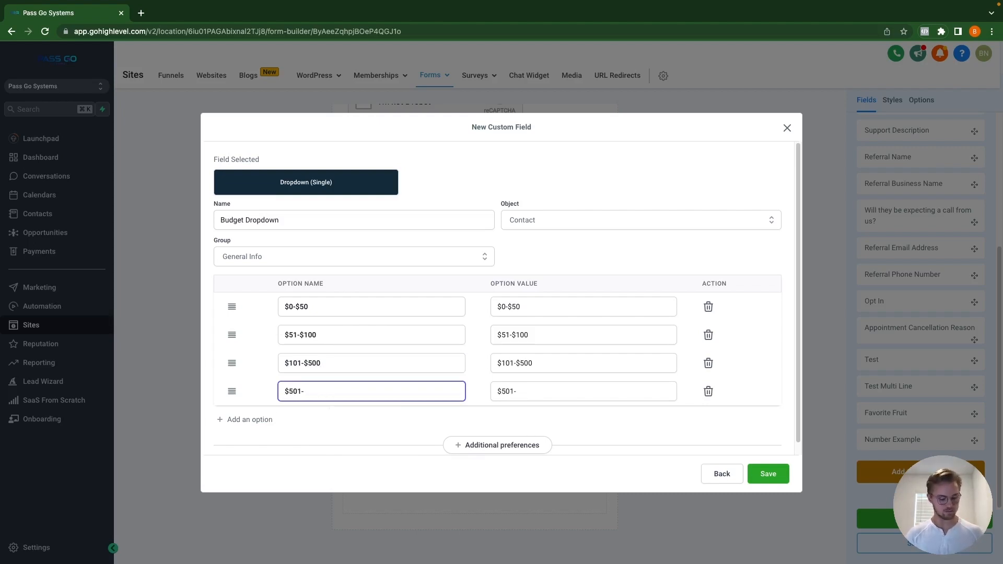
{"action": "type", "text": "$1,000"}
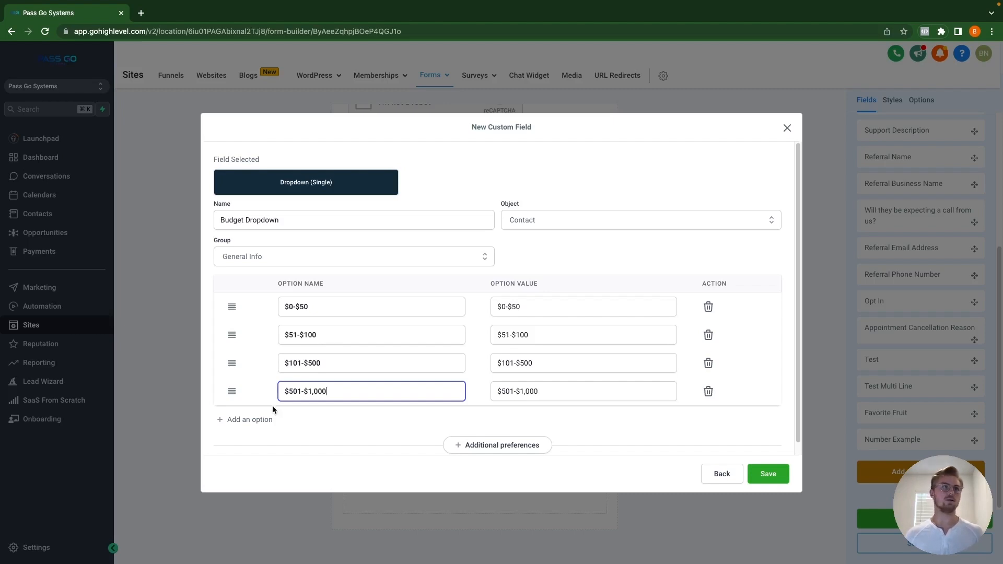
{"action": "left_click", "coordinate": [260, 426]}
{"action": "left_click", "coordinate": [318, 417]}
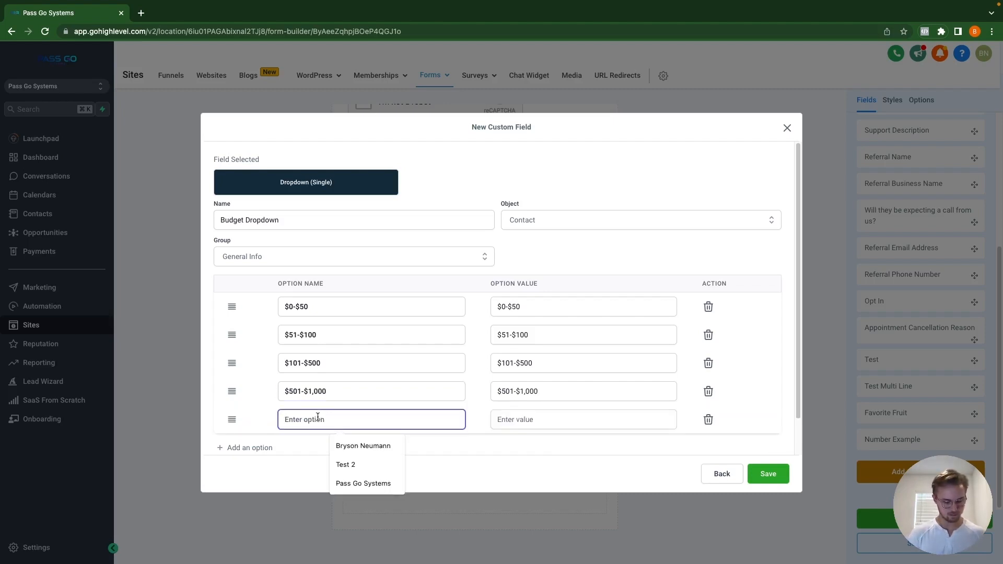
{"action": "type", "text": "$1K+"}
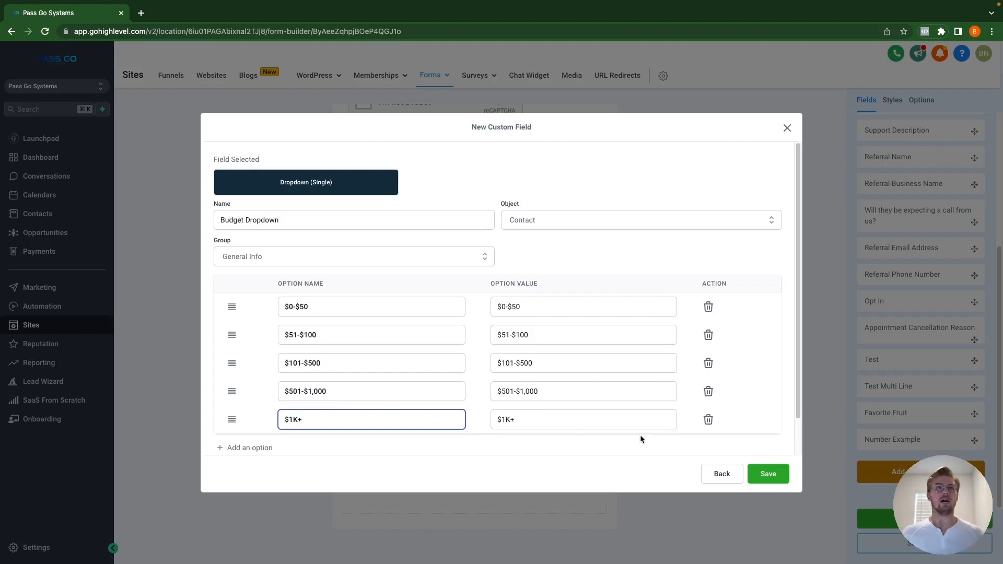
Step: Save the Budget Dropdown field, then open Test Form from page 2 of the forms list
{"action": "left_click", "coordinate": [768, 474]}
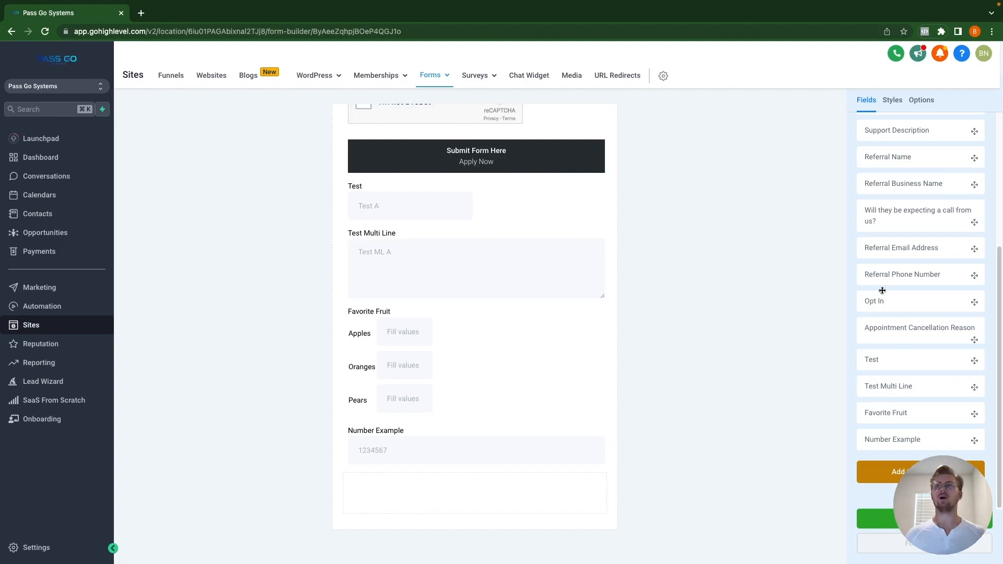
{"action": "scroll", "coordinate": [889, 240], "scroll_direction": "up", "scroll_amount": 5}
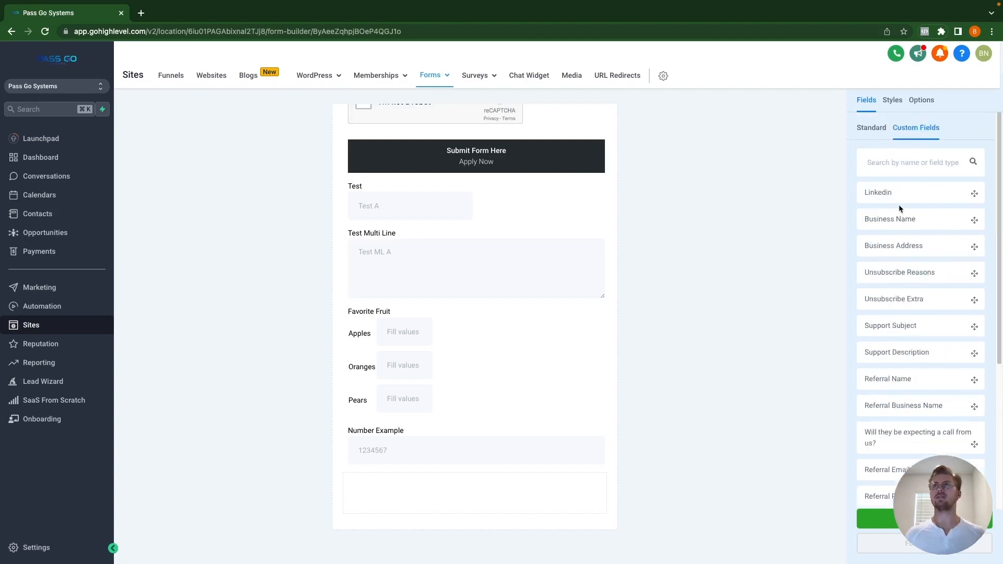
{"action": "mouse_move", "coordinate": [431, 76]}
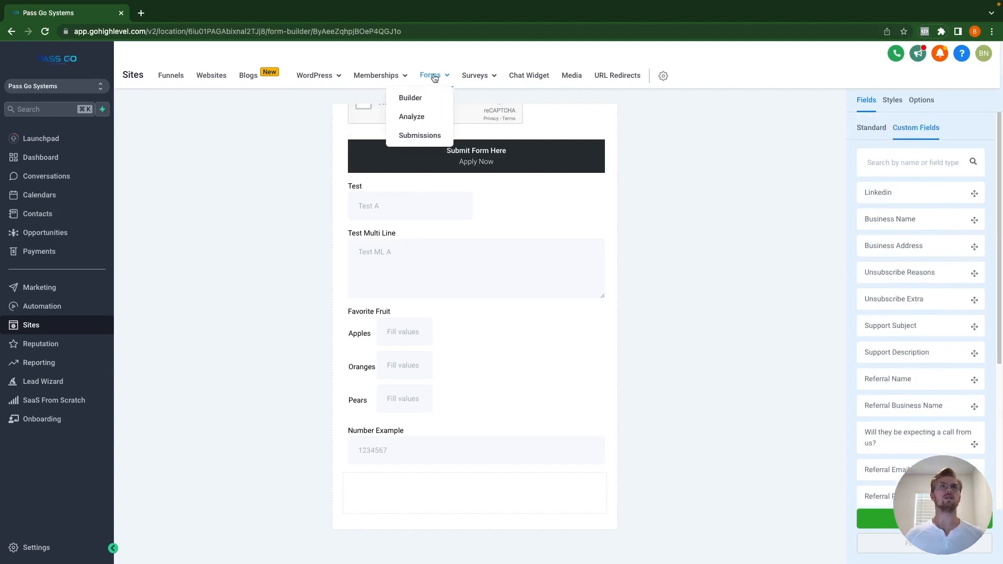
{"action": "left_click", "coordinate": [416, 97]}
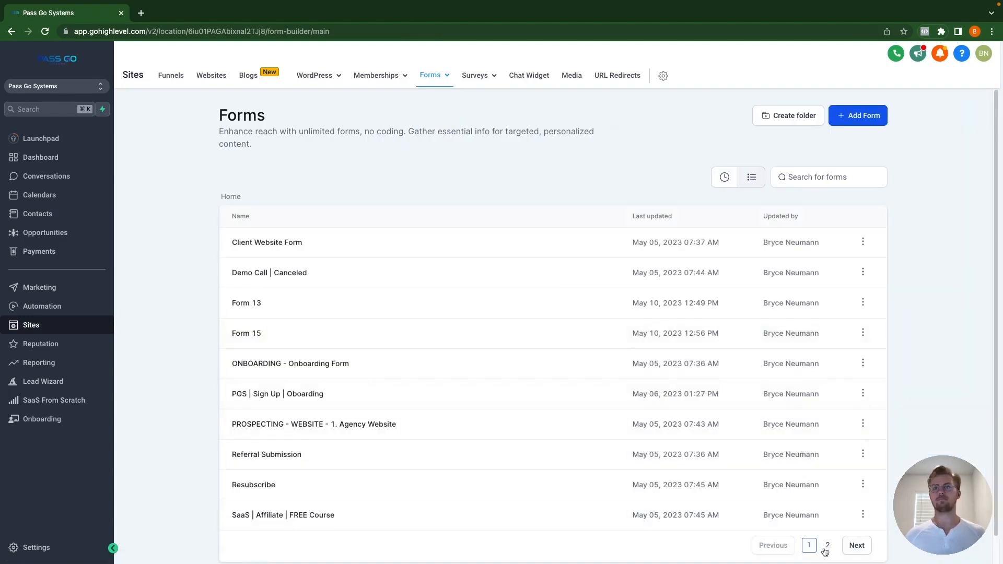
{"action": "left_click", "coordinate": [828, 545]}
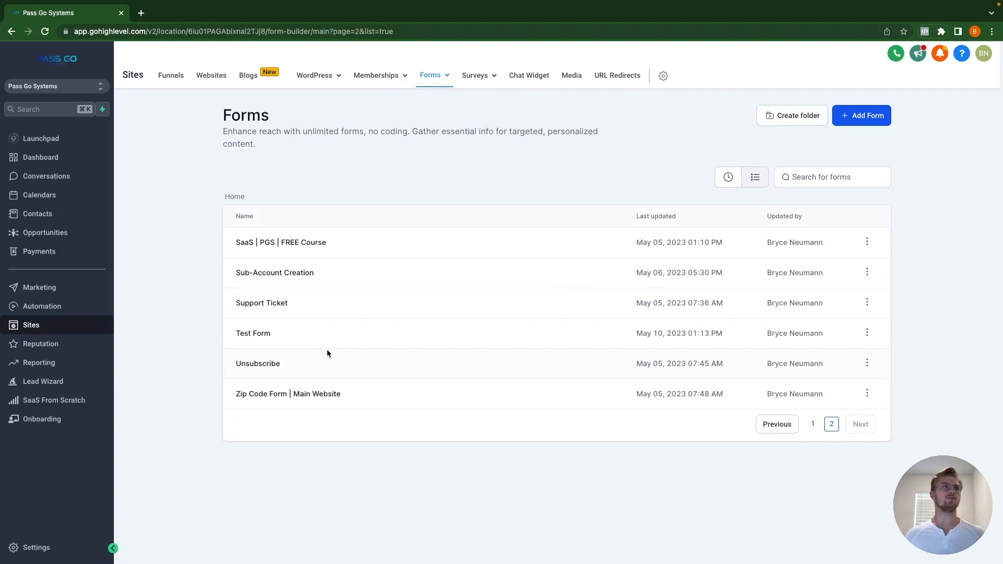
{"action": "left_click", "coordinate": [263, 334]}
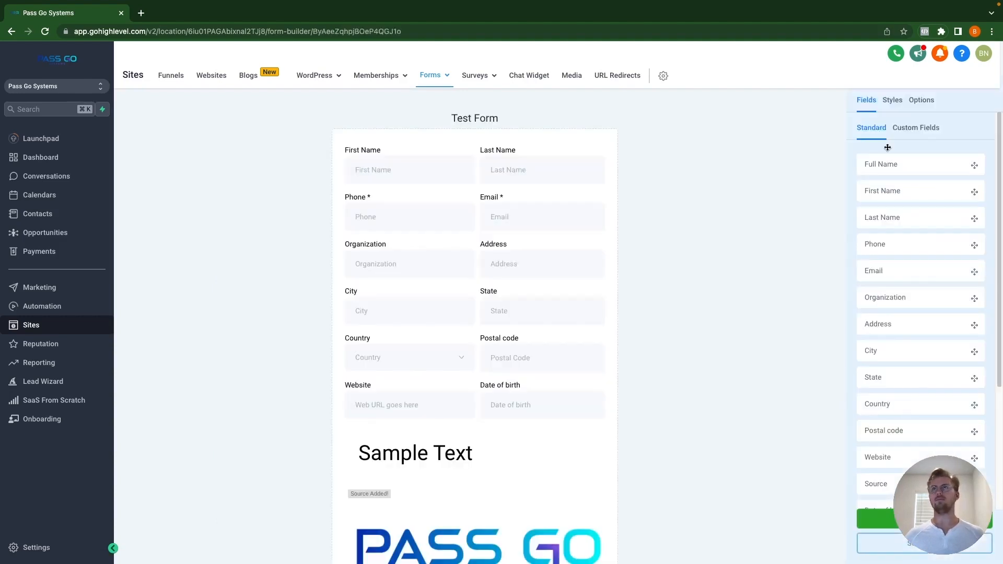
Step: Place Work Phone and Budget side by side with Budget Dropdown below, then save Test Form
{"action": "left_click", "coordinate": [910, 128]}
{"action": "scroll", "coordinate": [918, 386], "scroll_direction": "down", "scroll_amount": 5}
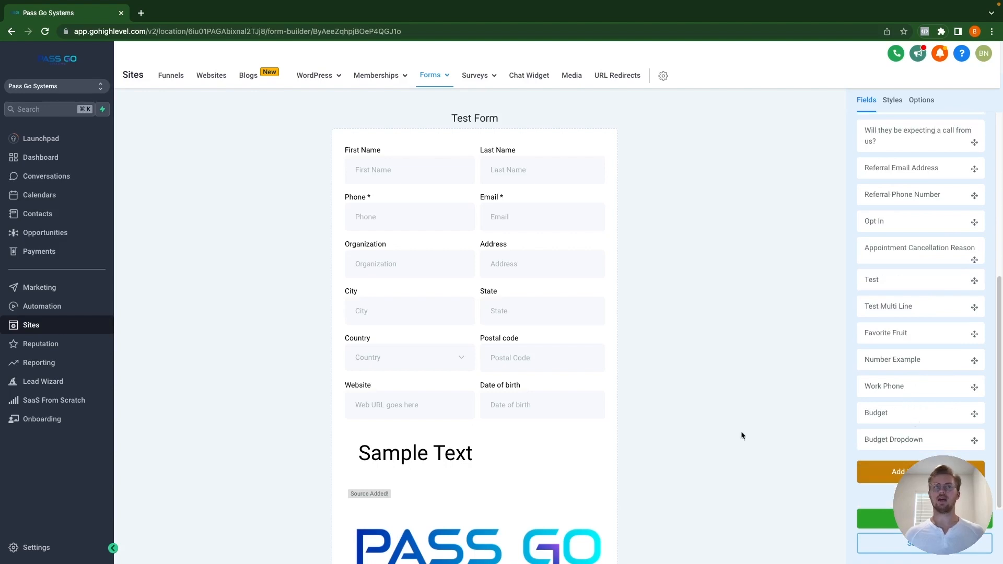
{"action": "scroll", "coordinate": [435, 402], "scroll_direction": "down", "scroll_amount": 10}
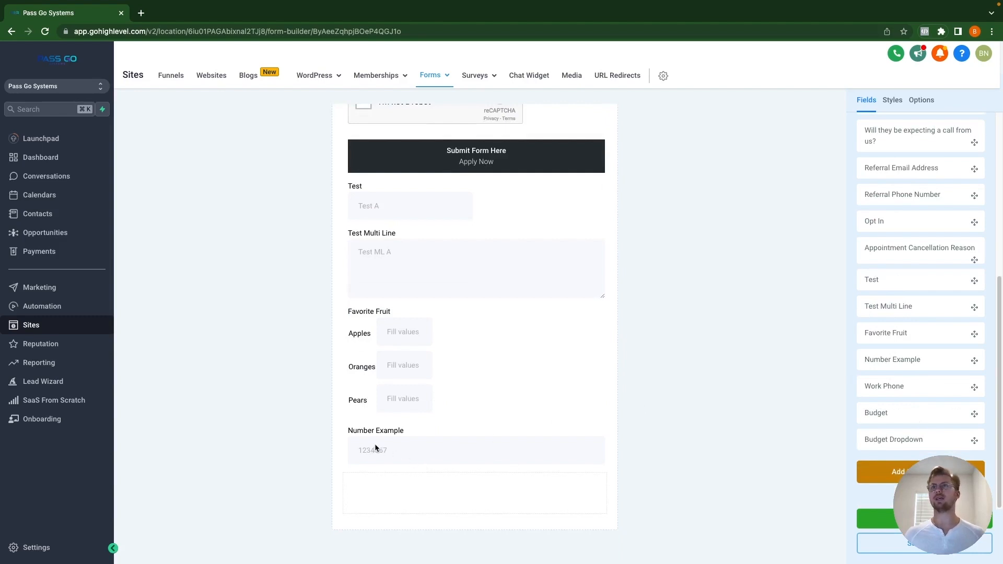
{"action": "left_click_drag", "start_coordinate": [891, 387], "coordinate": [394, 499]}
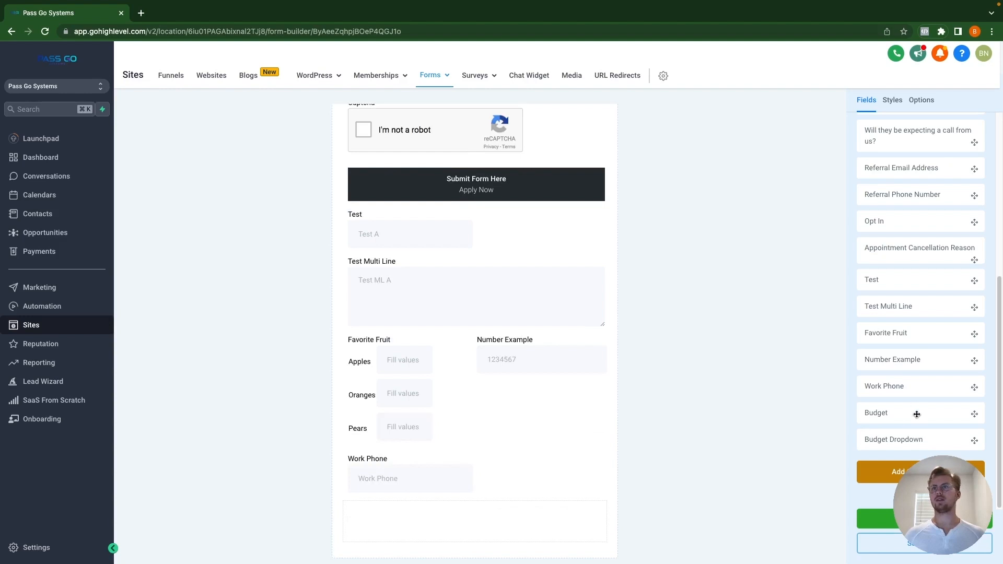
{"action": "left_click_drag", "start_coordinate": [916, 410], "coordinate": [465, 518]}
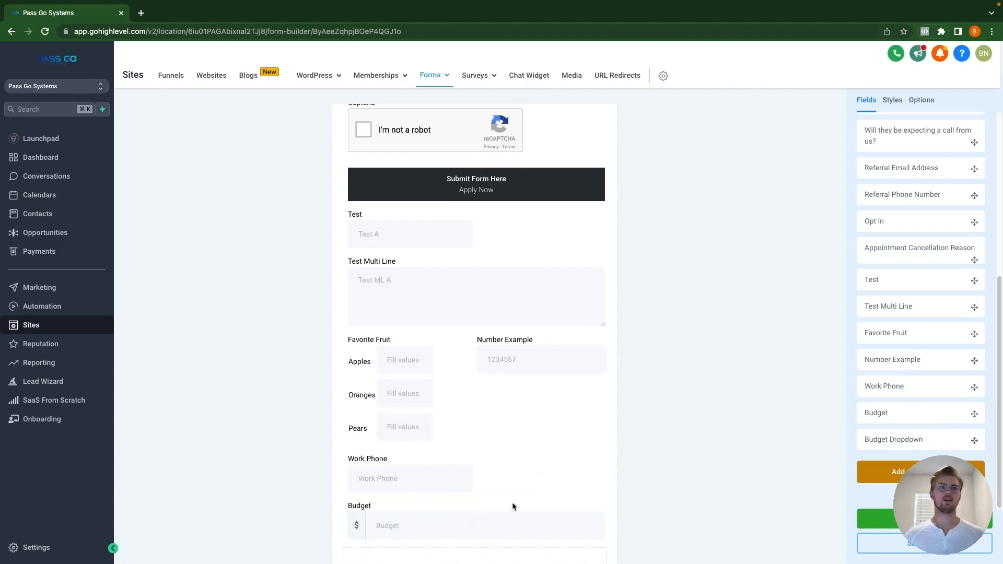
{"action": "scroll", "coordinate": [512, 503], "scroll_direction": "down", "scroll_amount": 2}
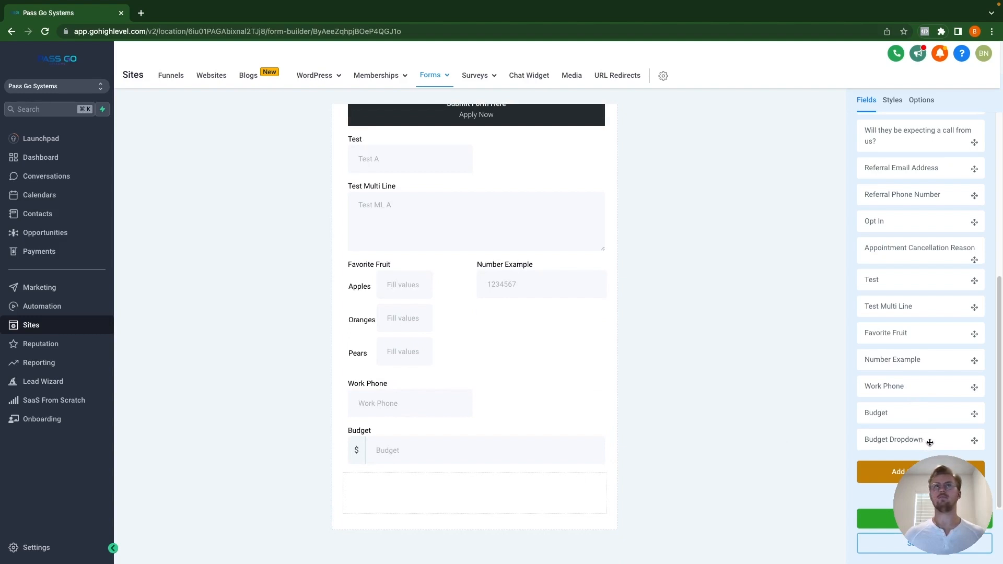
{"action": "left_click_drag", "start_coordinate": [930, 443], "coordinate": [479, 503]}
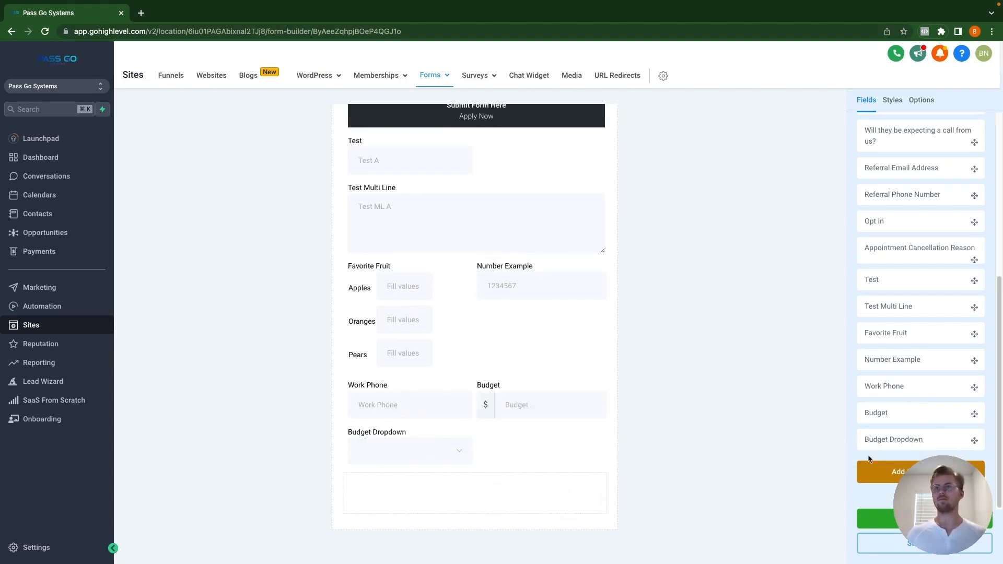
{"action": "left_click", "coordinate": [918, 552]}
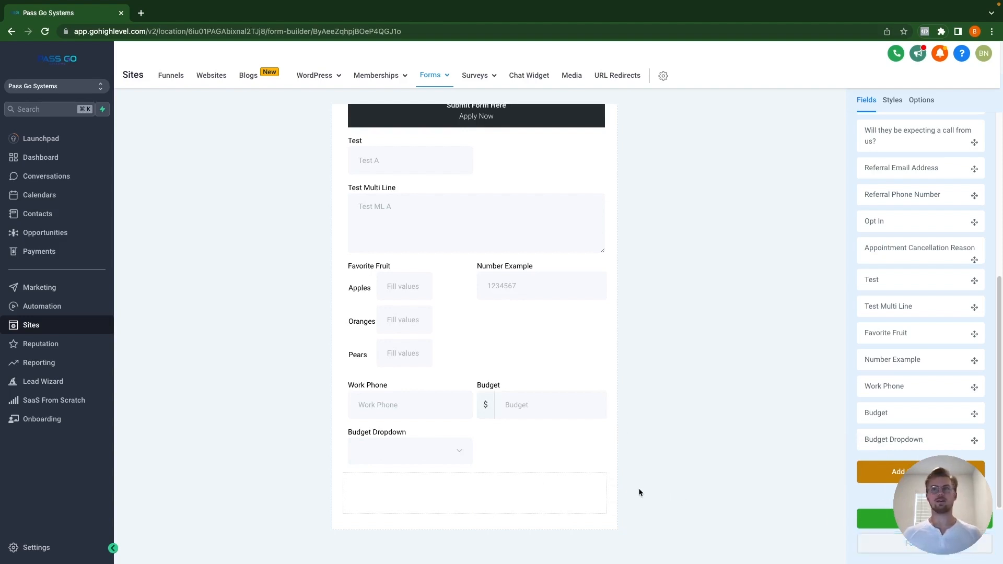
Step: Start a Dropdown (multiple) custom field named 'Dropdown Options' in the Additional Info group
{"action": "left_click", "coordinate": [899, 472]}
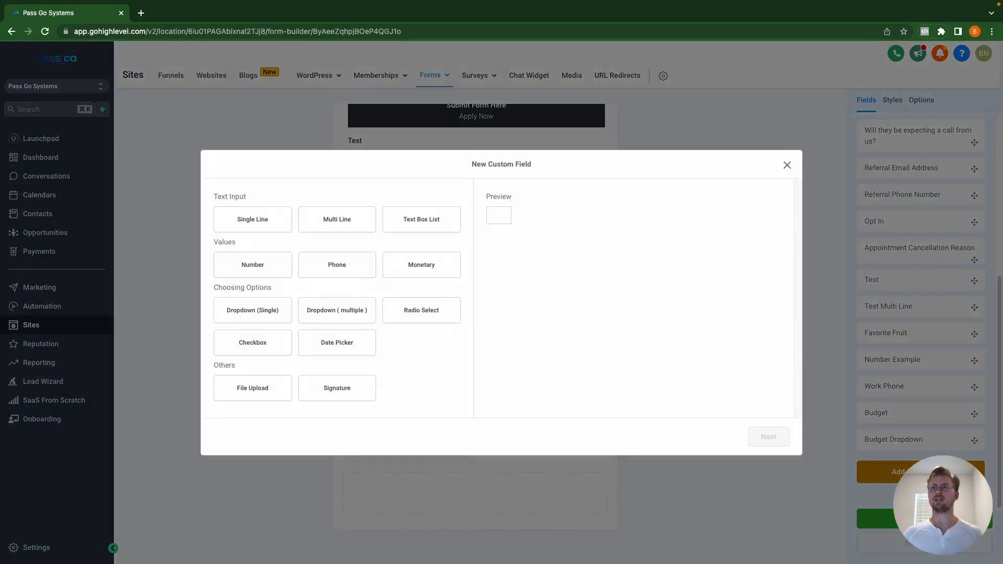
{"action": "left_click", "coordinate": [340, 315]}
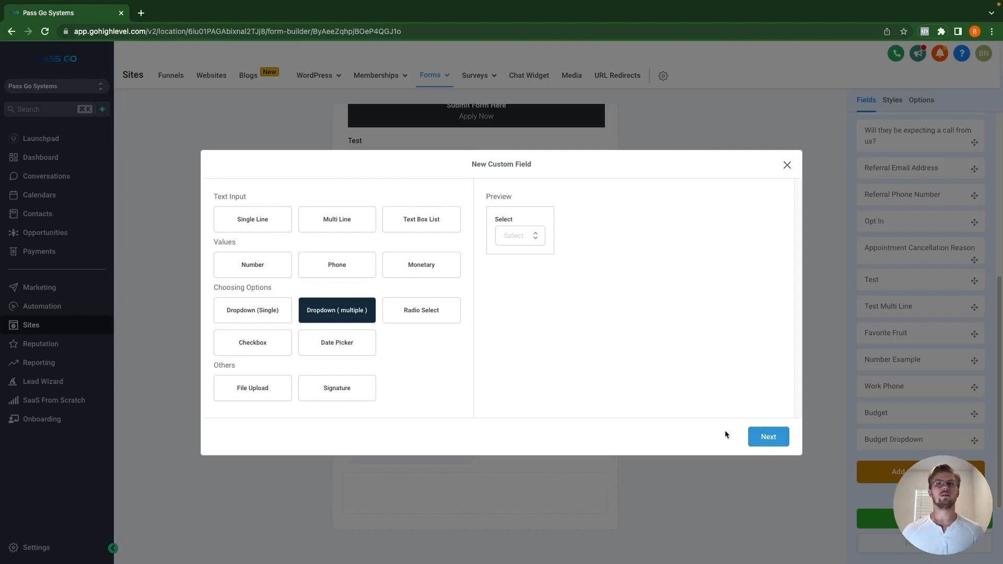
{"action": "left_click", "coordinate": [769, 438]}
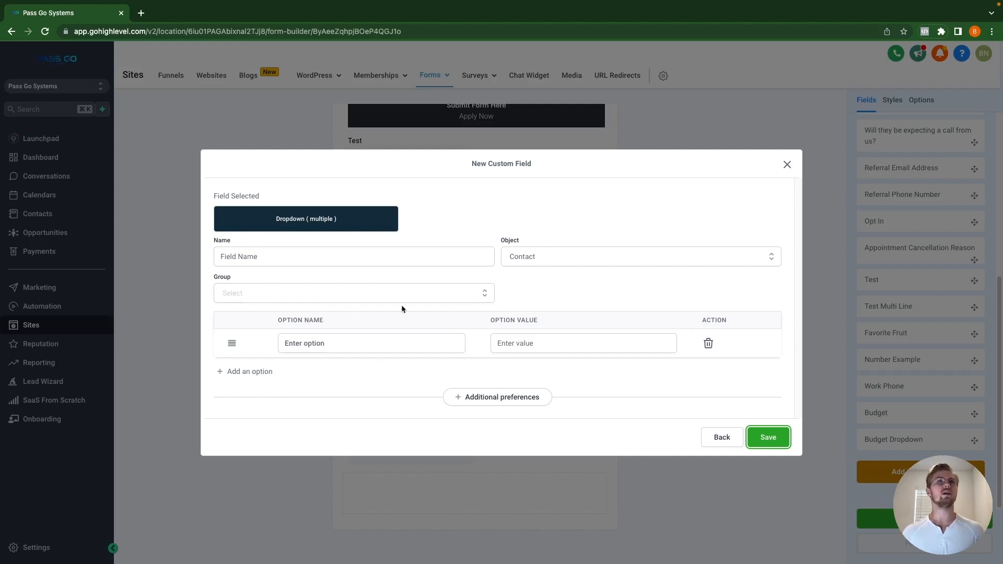
{"action": "left_click", "coordinate": [304, 255]}
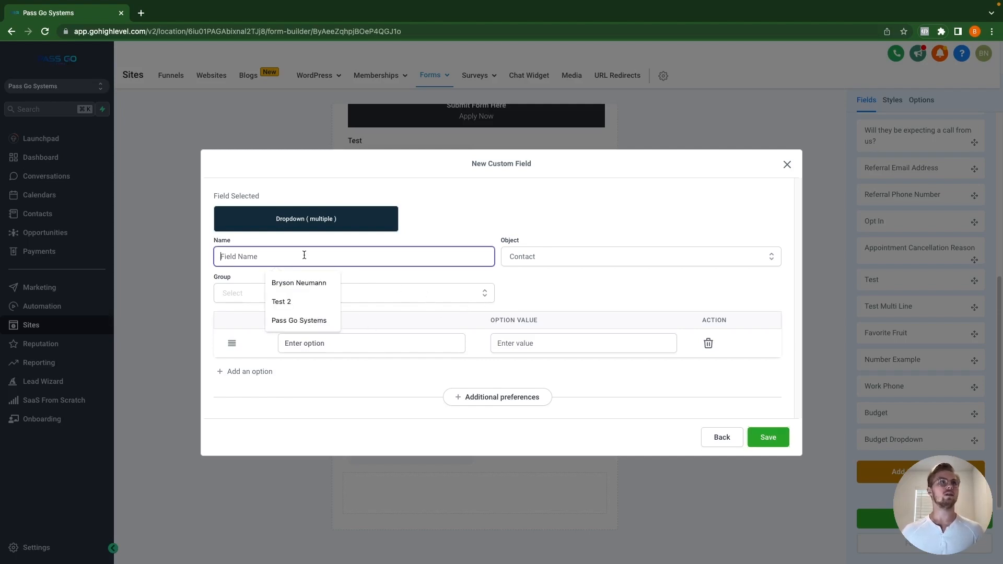
{"action": "type", "text": "Drop"}
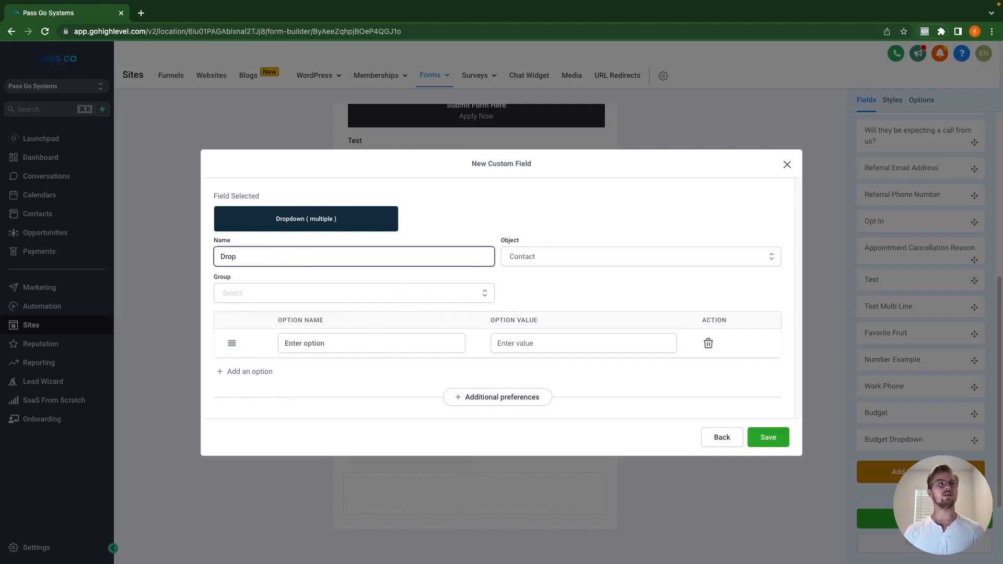
{"action": "type", "text": "down Options"}
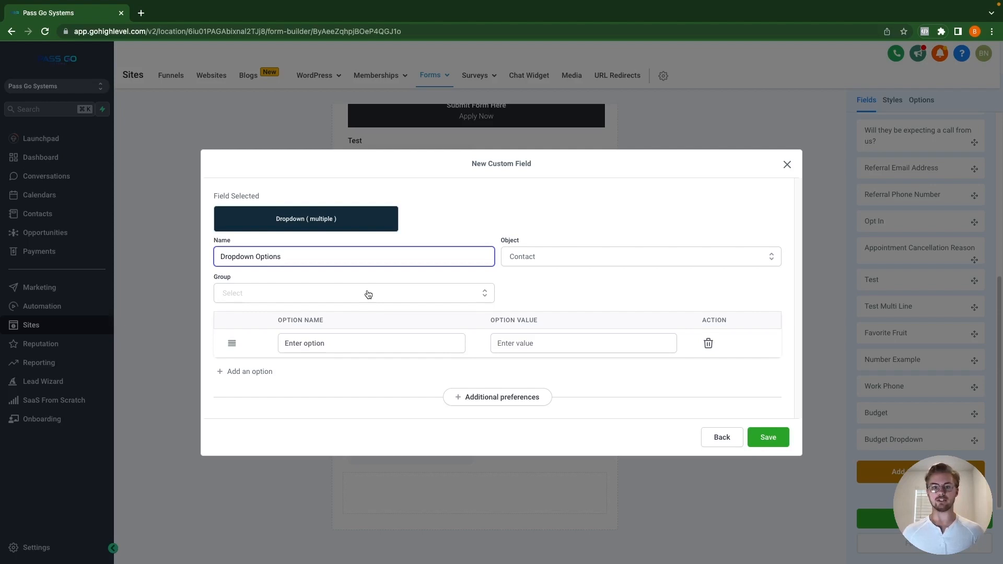
{"action": "left_click", "coordinate": [271, 295]}
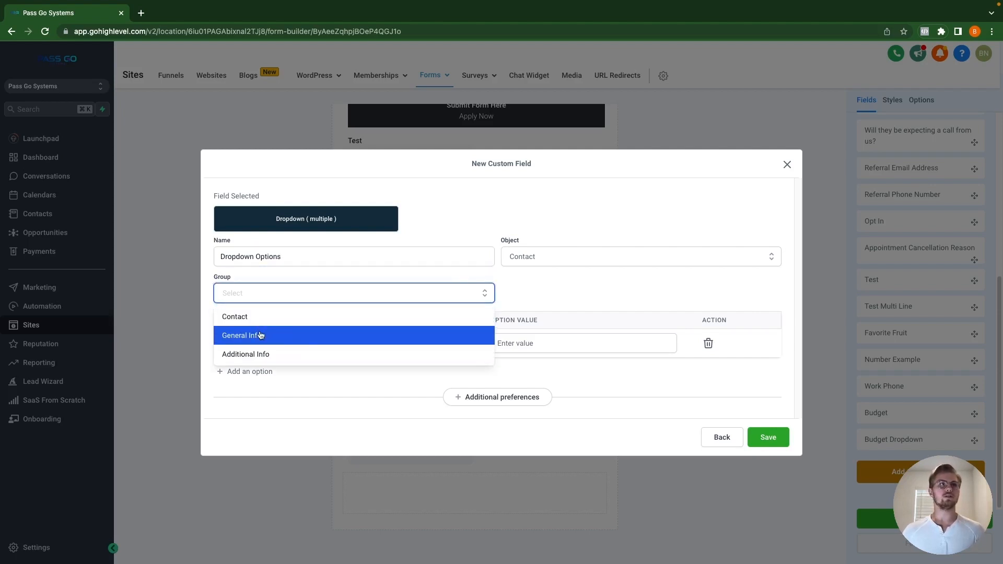
{"action": "left_click", "coordinate": [264, 353]}
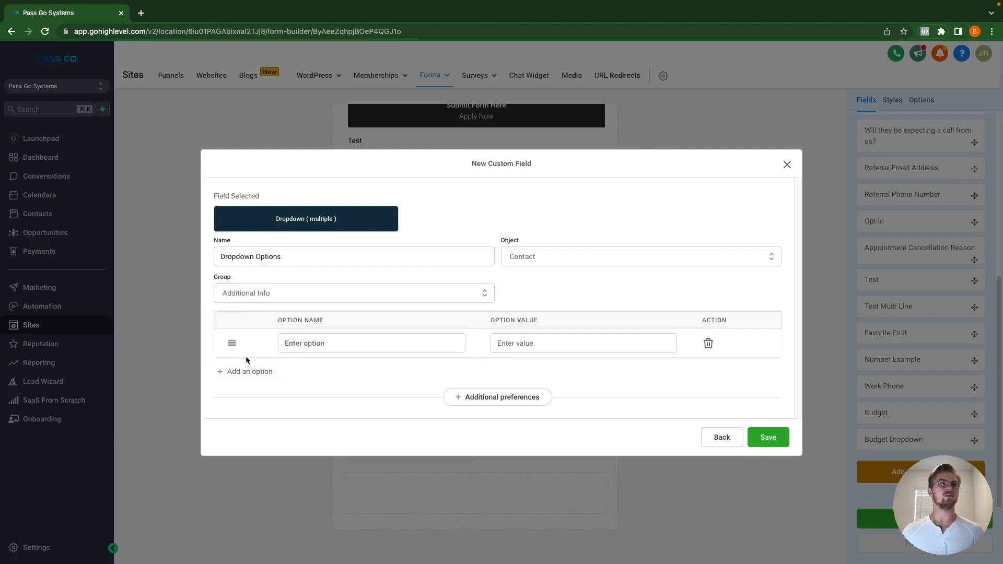
Step: Add the options Course A, Course B, Course C and Course D
{"action": "left_click", "coordinate": [350, 345]}
{"action": "type", "text": "Co"}
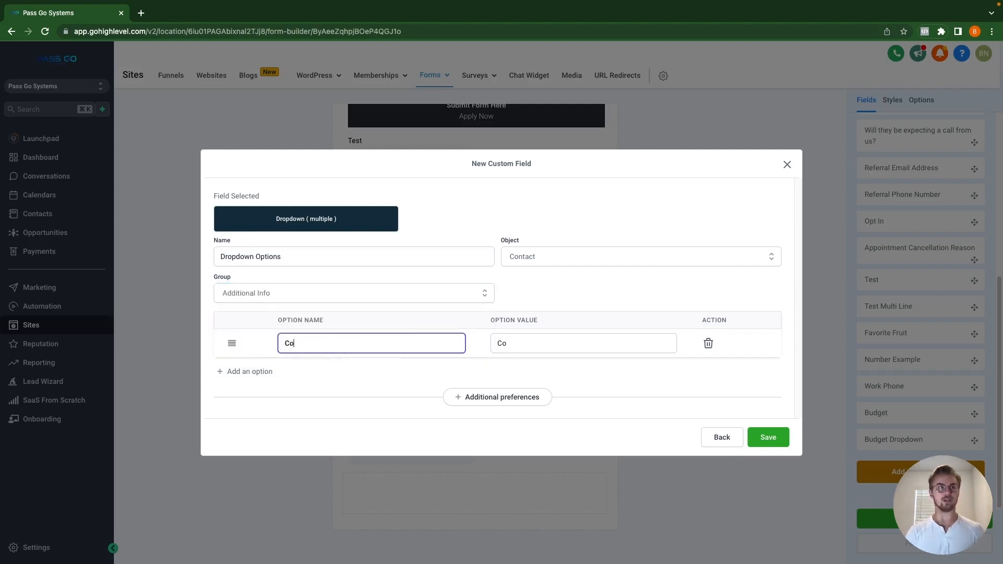
{"action": "type", "text": "urse A"}
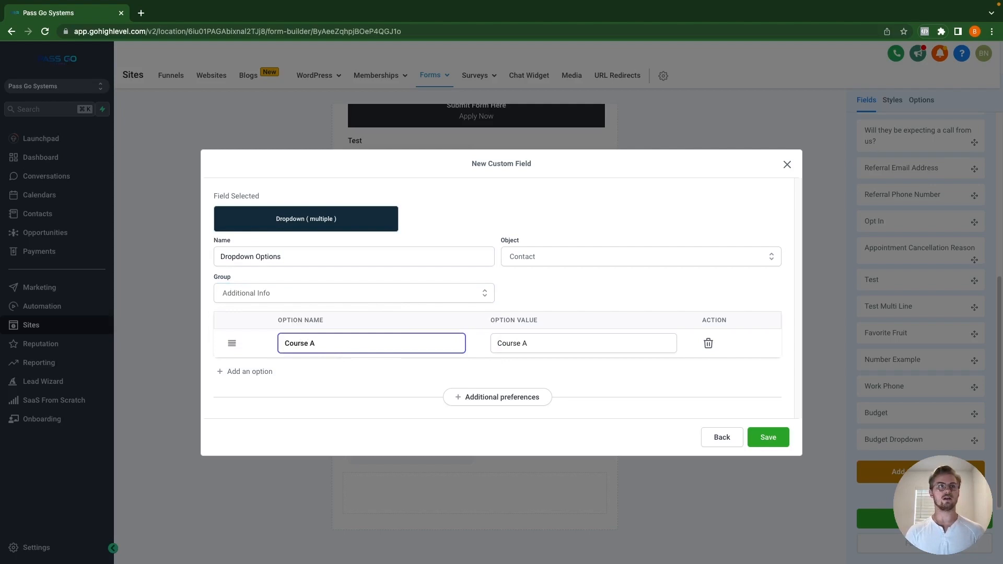
{"action": "left_click", "coordinate": [251, 373]}
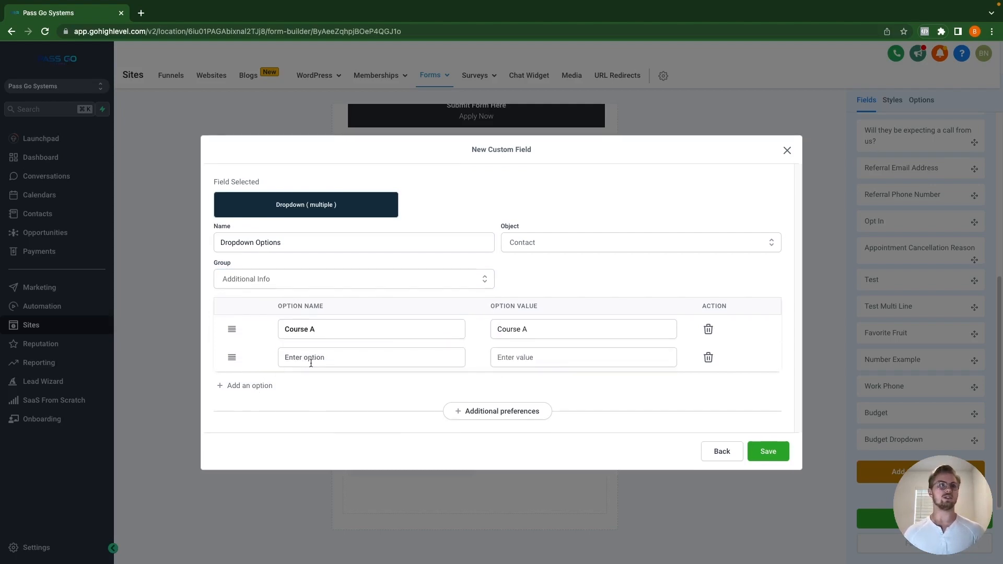
{"action": "left_click", "coordinate": [308, 358]}
{"action": "type", "text": "Course B"}
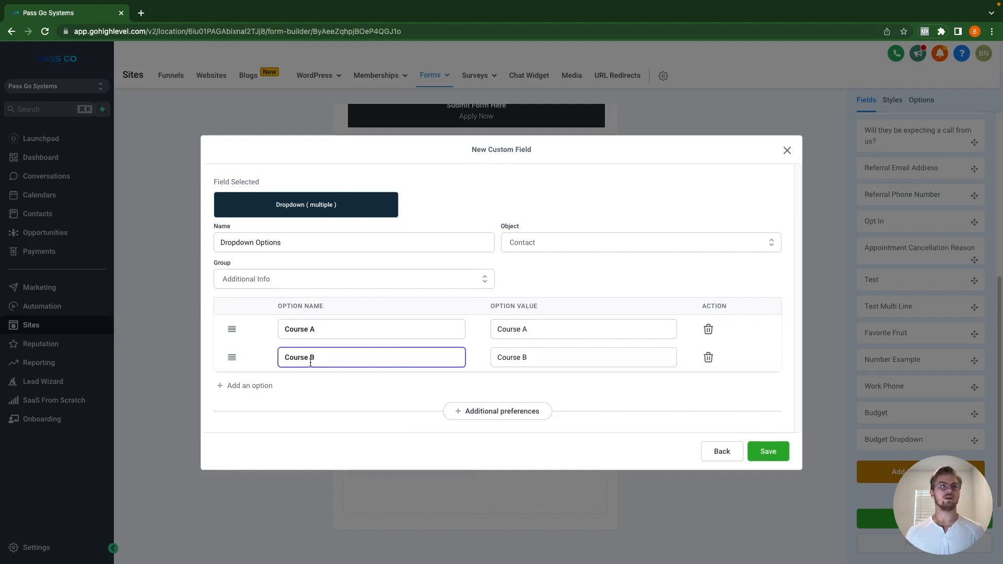
{"action": "left_click", "coordinate": [245, 387]}
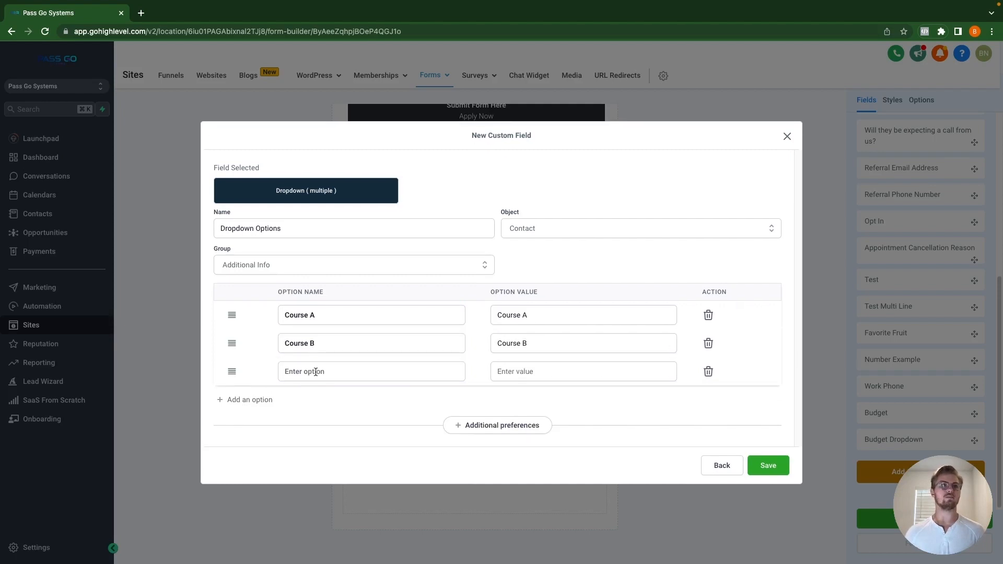
{"action": "left_click", "coordinate": [316, 371]}
{"action": "type", "text": "Course C"}
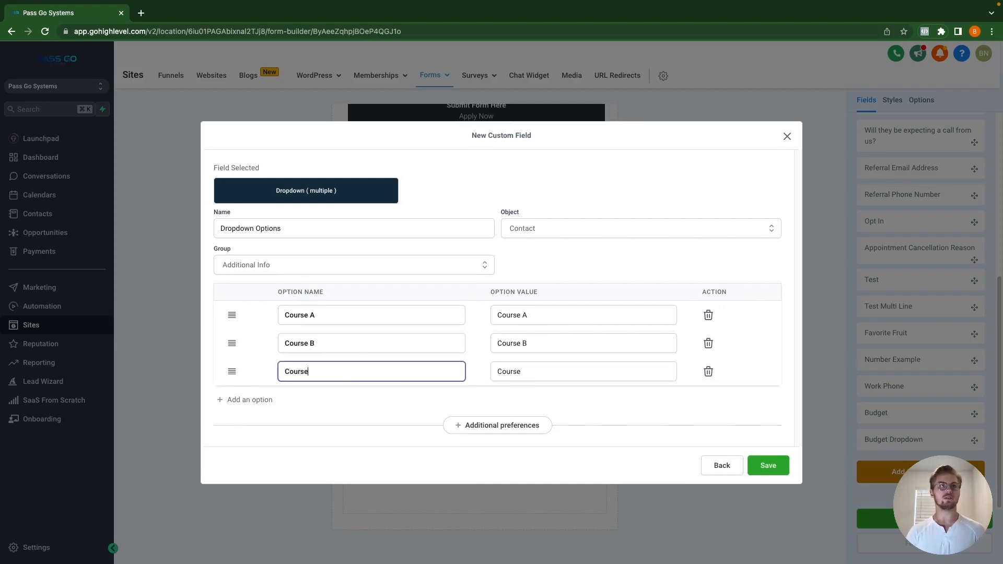
{"action": "left_click", "coordinate": [245, 400]}
{"action": "left_click", "coordinate": [303, 386]}
{"action": "type", "text": "Cou"}
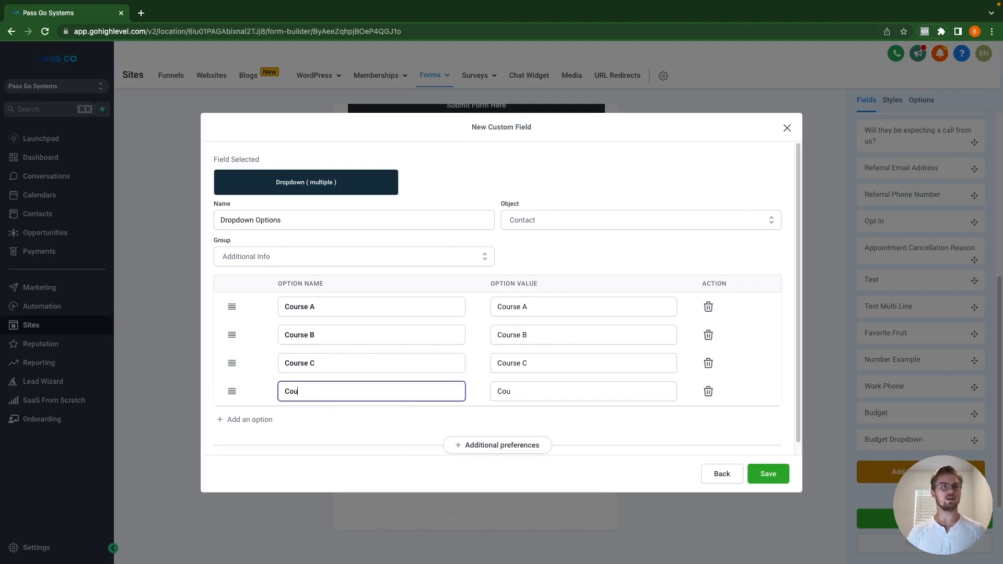
{"action": "type", "text": "rse D"}
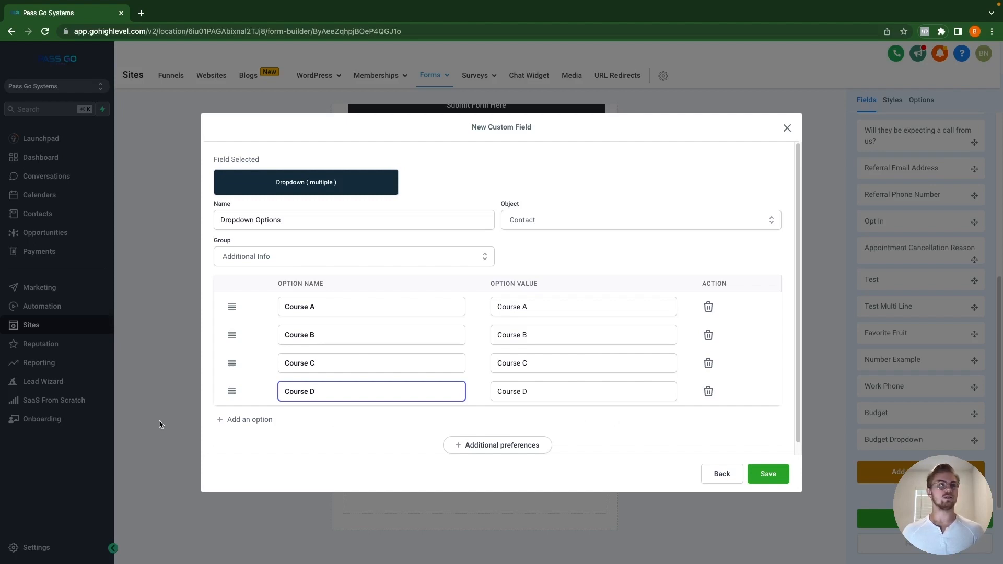
Step: Review the field's additional preferences and save the Dropdown Options field
{"action": "left_click", "coordinate": [501, 451]}
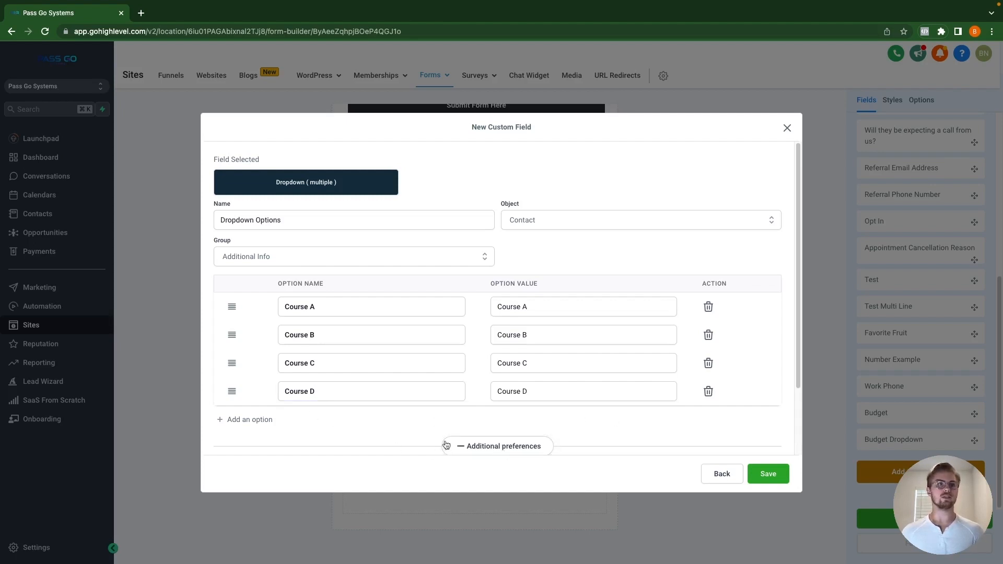
{"action": "scroll", "coordinate": [490, 426], "scroll_direction": "down", "scroll_amount": 2}
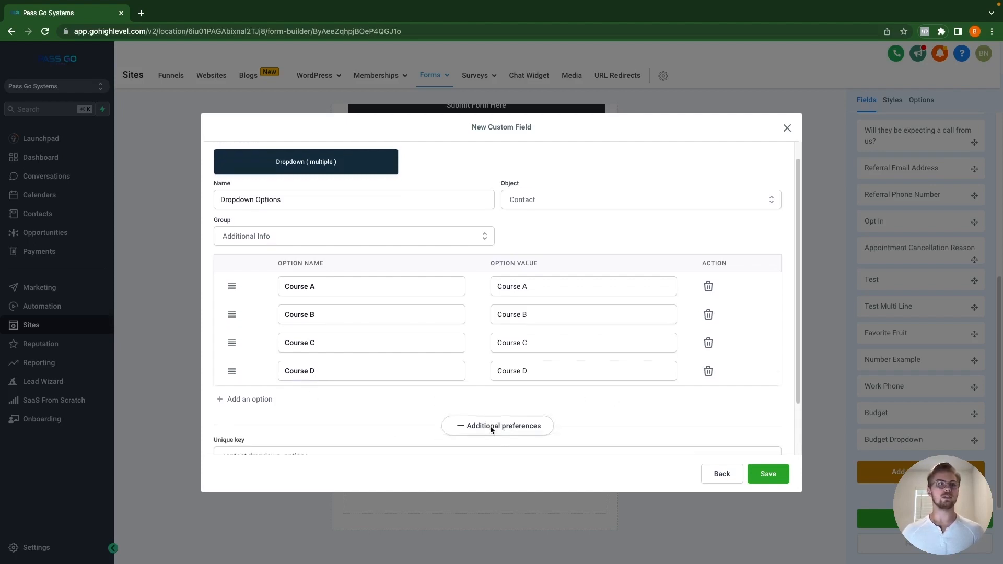
{"action": "left_click", "coordinate": [768, 473]}
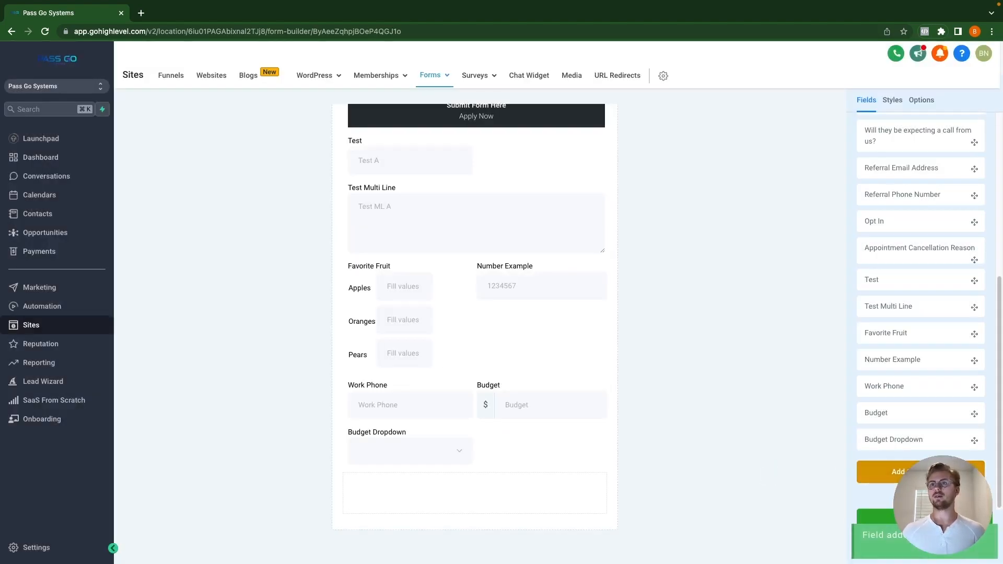
Step: Settle on Checkbox as the new custom field's type after trying dropdown and radio
{"action": "left_click", "coordinate": [898, 471]}
{"action": "left_click", "coordinate": [335, 316]}
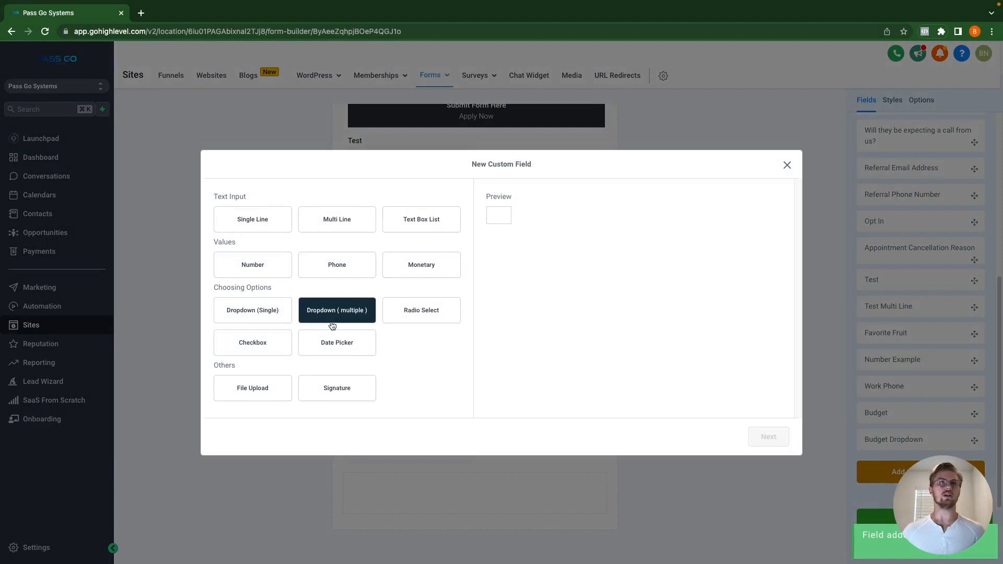
{"action": "left_click", "coordinate": [410, 316]}
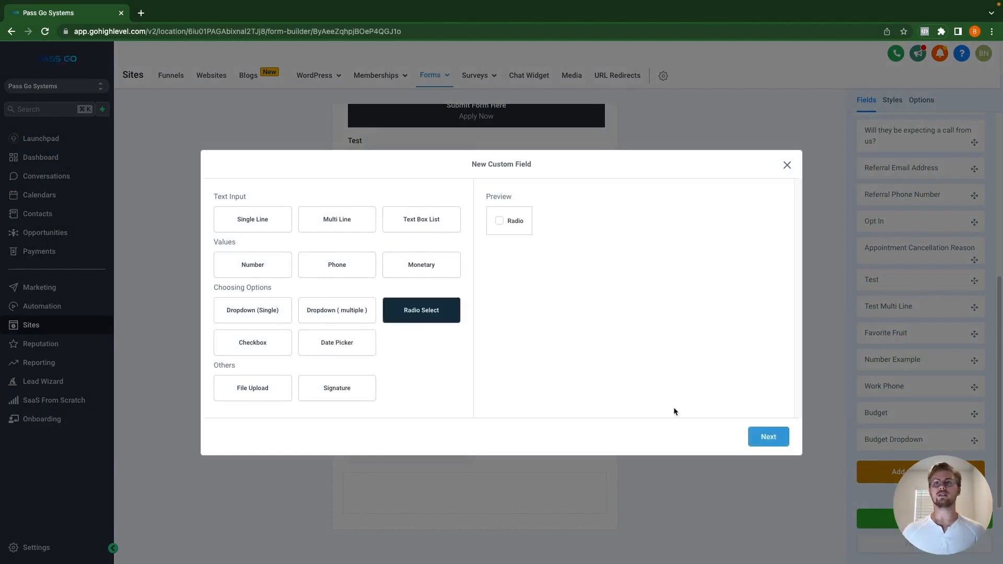
{"action": "left_click", "coordinate": [768, 436]}
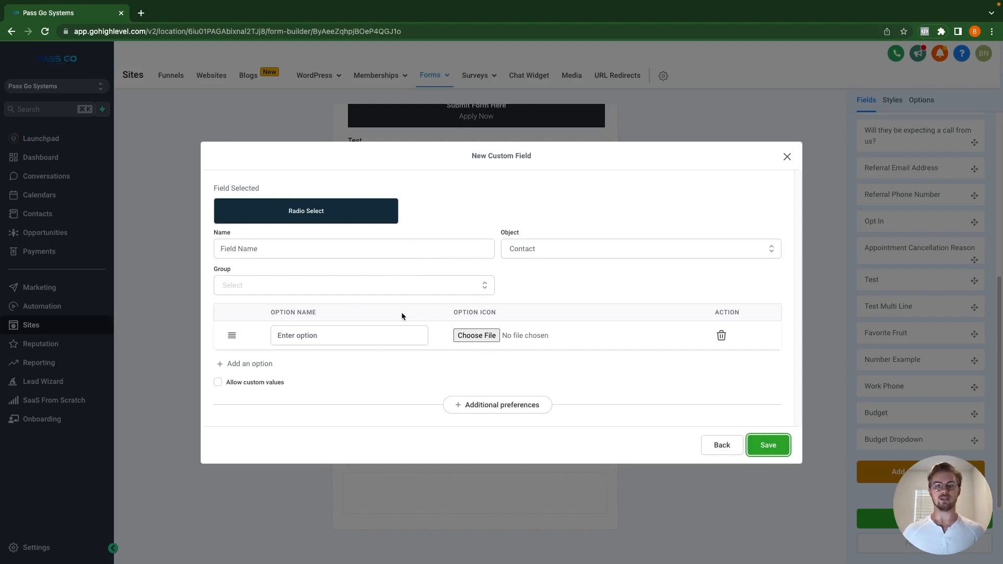
{"action": "left_click", "coordinate": [724, 446]}
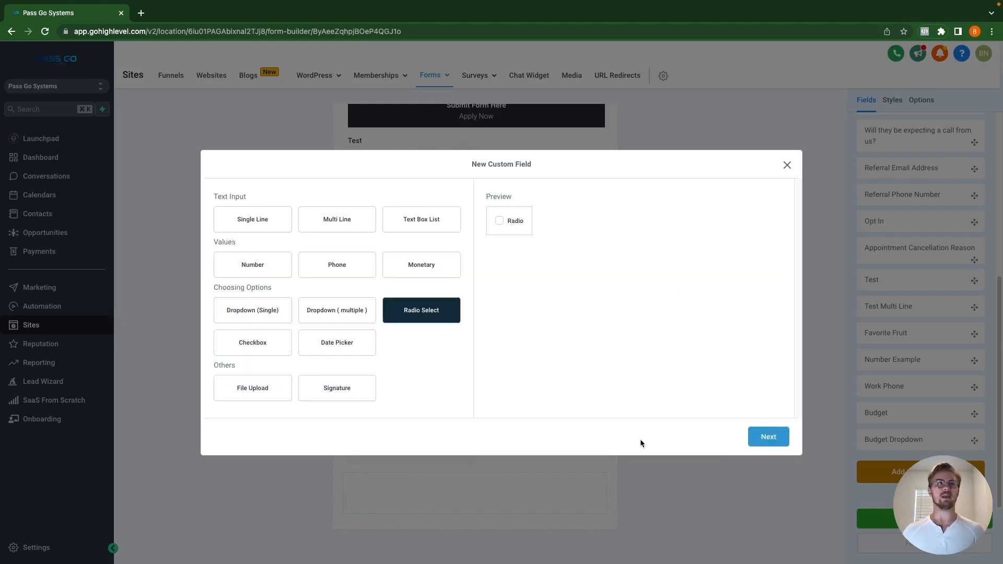
{"action": "left_click", "coordinate": [251, 347]}
{"action": "left_click", "coordinate": [752, 437]}
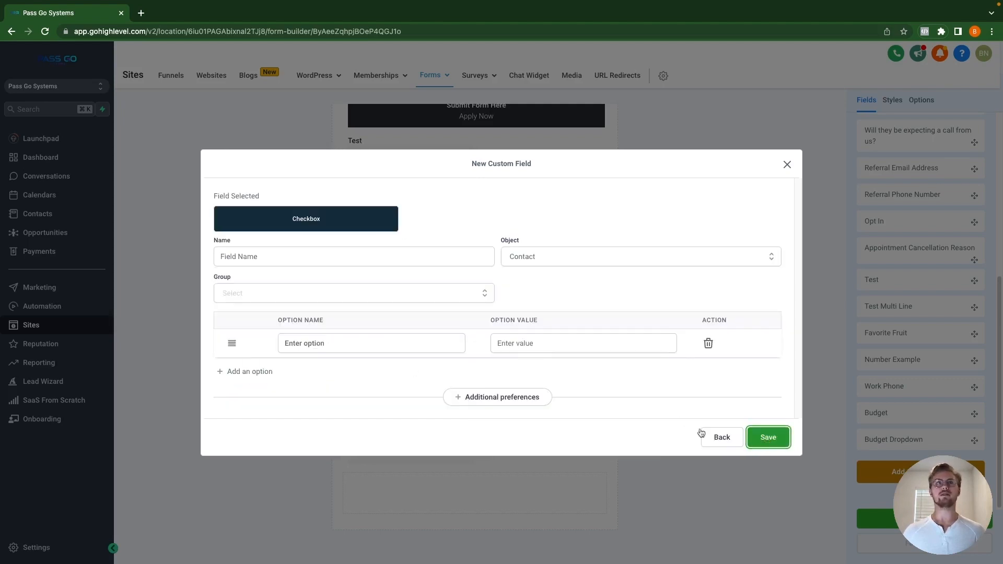
Step: Name the field 'Checkbox Example' and put it in the Additional Info group
{"action": "left_click", "coordinate": [294, 261]}
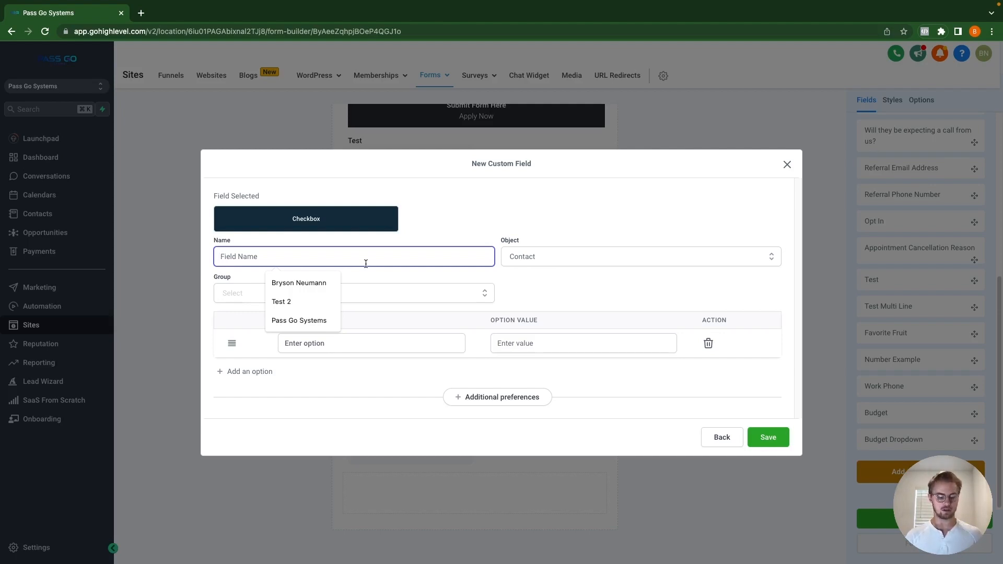
{"action": "type", "text": "Check"}
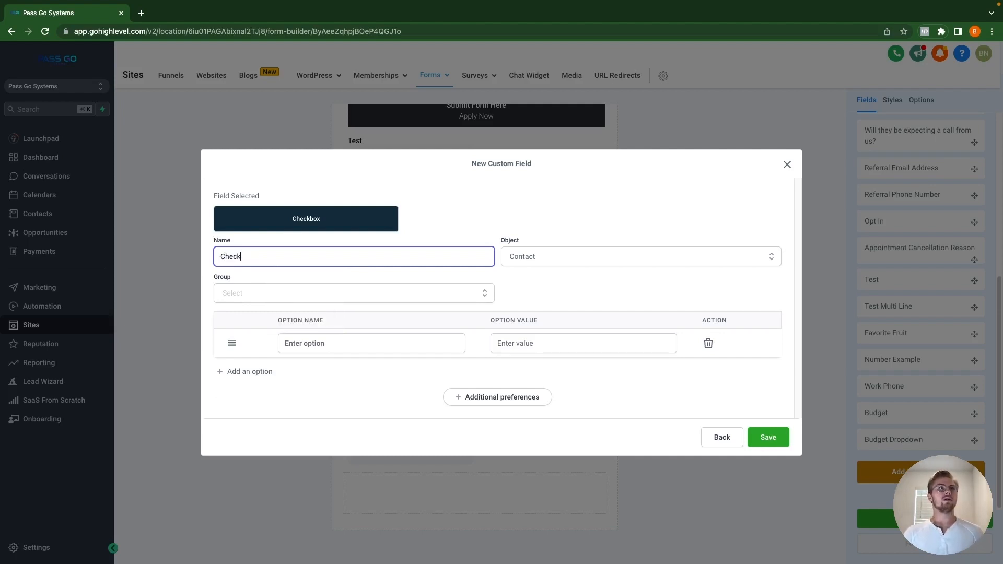
{"action": "type", "text": "box "}
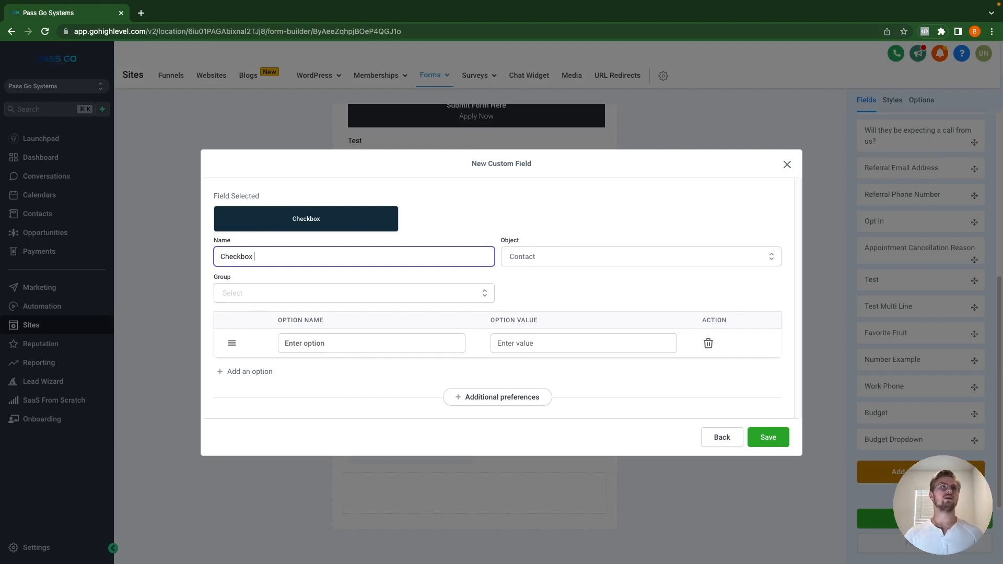
{"action": "type", "text": "Example"}
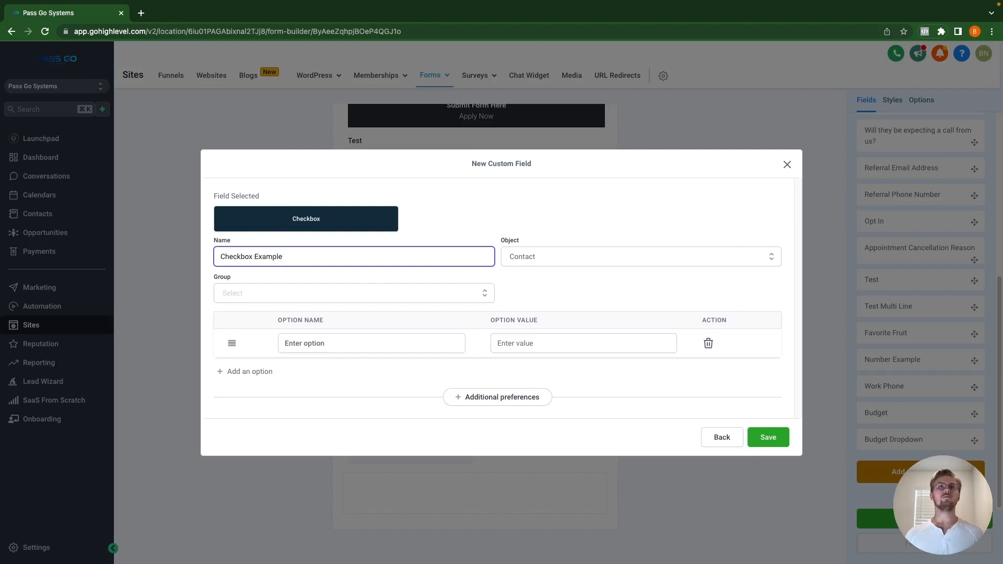
{"action": "left_click", "coordinate": [295, 293]}
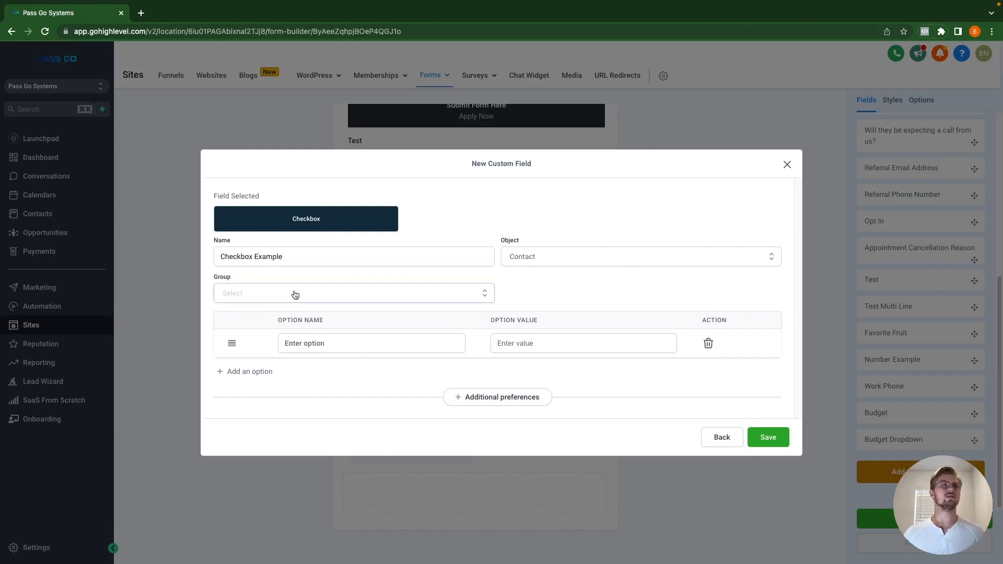
{"action": "left_click", "coordinate": [298, 351]}
Step: Add checkbox options Option A, Option B and Option C, then save the field
{"action": "left_click", "coordinate": [360, 342]}
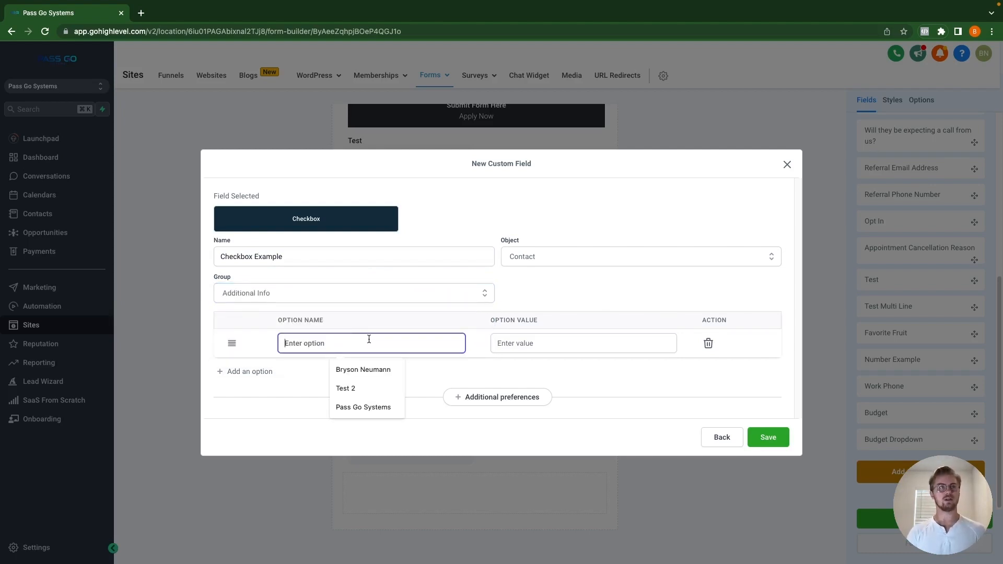
{"action": "type", "text": "Option A"}
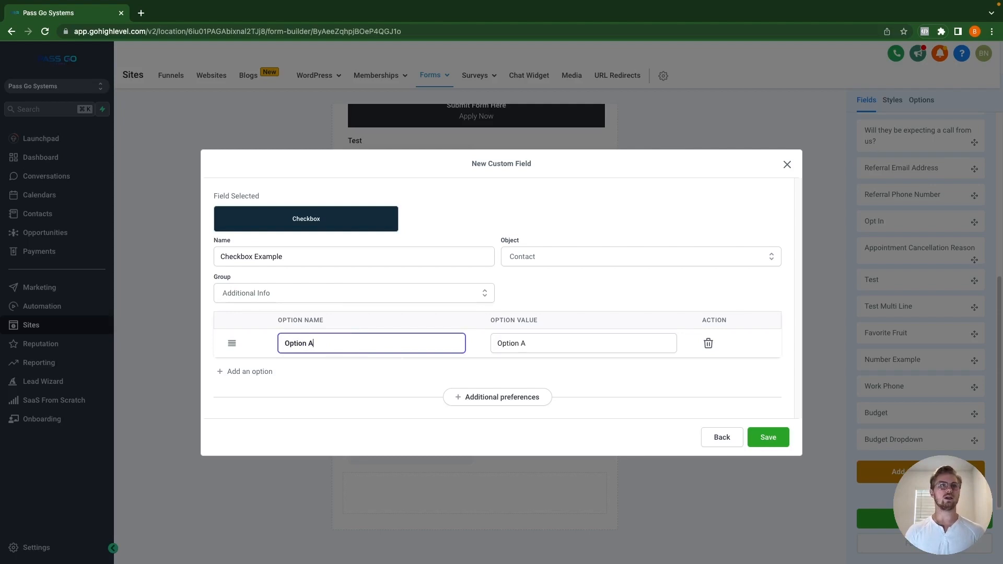
{"action": "left_click", "coordinate": [246, 372]}
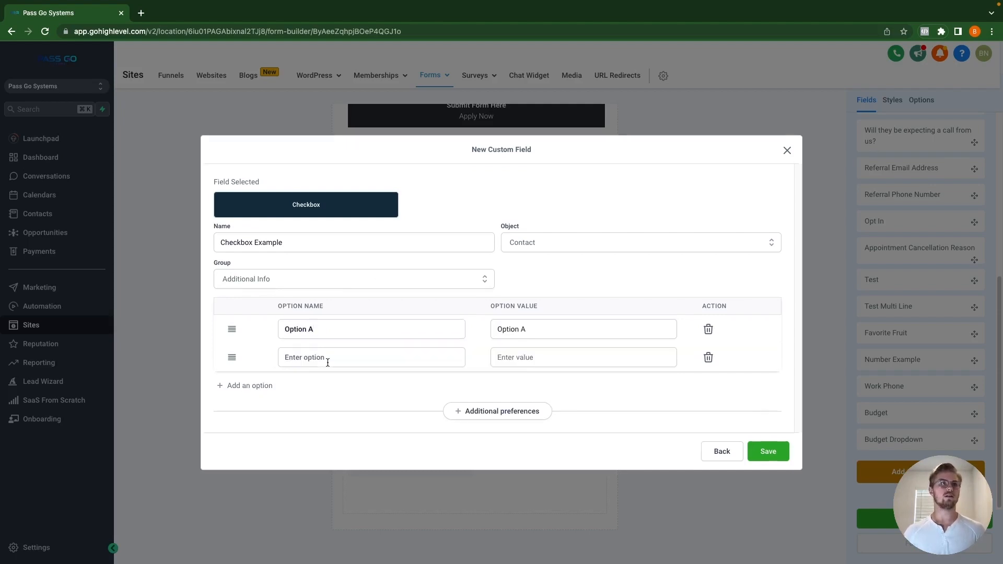
{"action": "left_click", "coordinate": [328, 360]}
{"action": "type", "text": "Option B"}
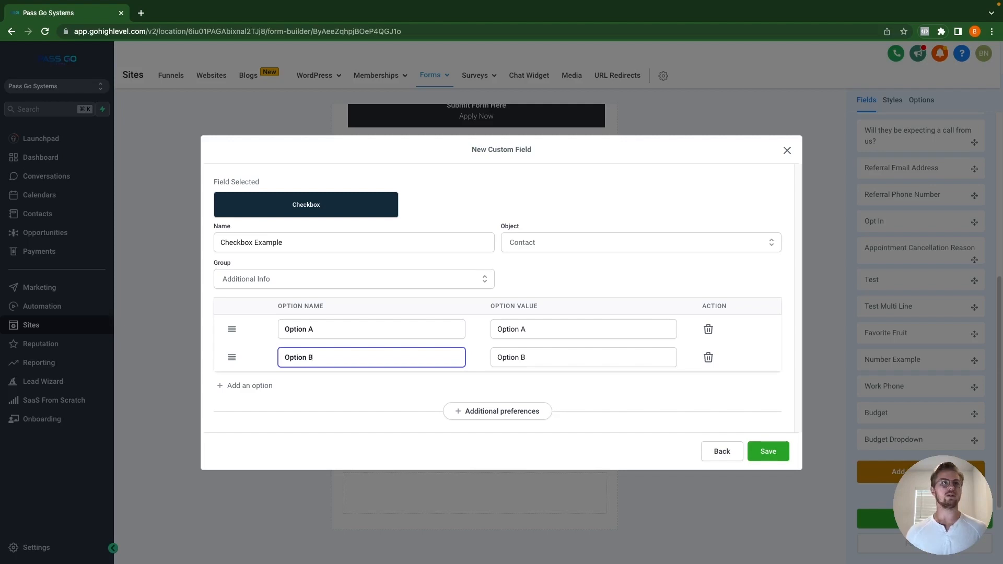
{"action": "left_click", "coordinate": [264, 386]}
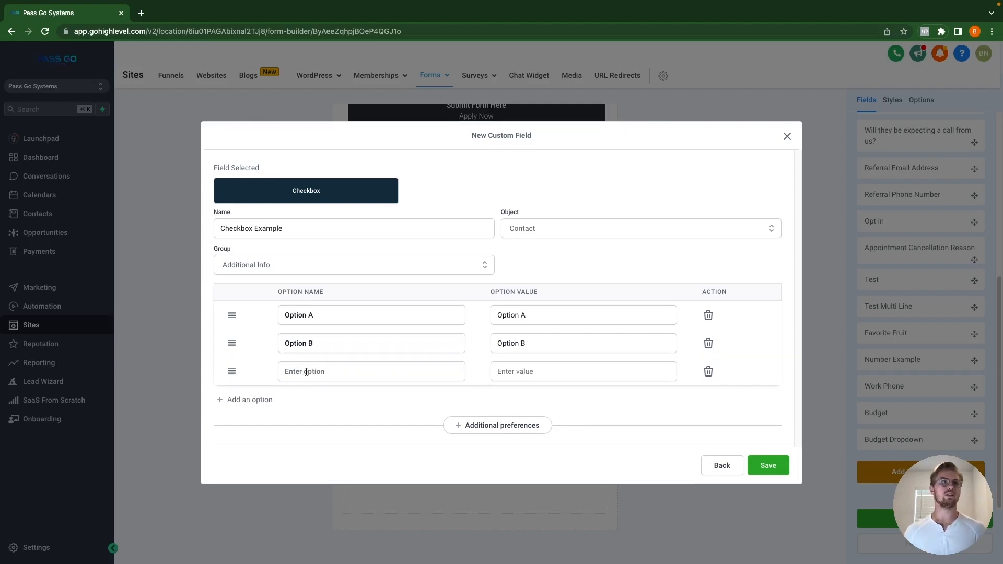
{"action": "left_click", "coordinate": [309, 372]}
{"action": "type", "text": "Option"}
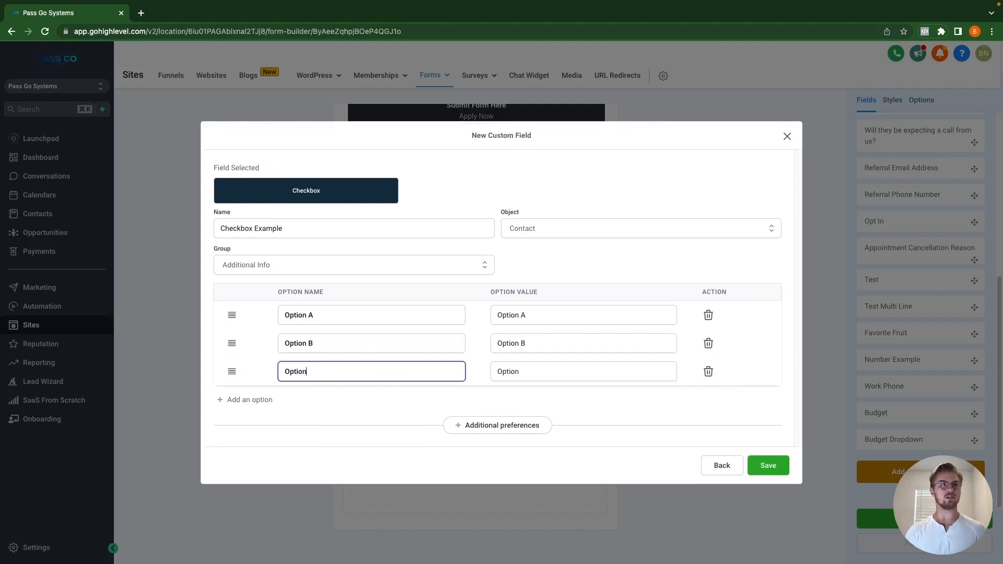
{"action": "type", "text": " C"}
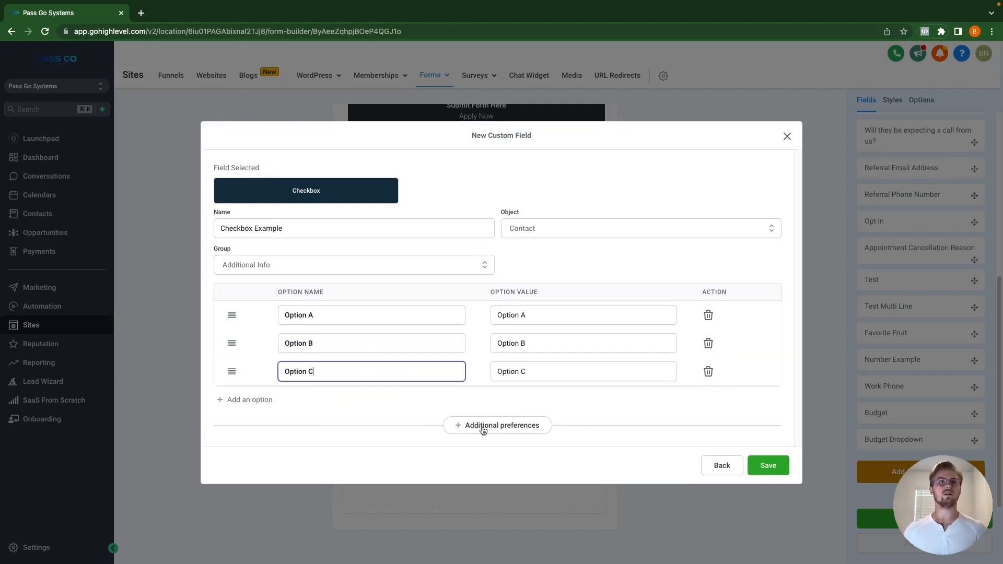
{"action": "left_click", "coordinate": [772, 465]}
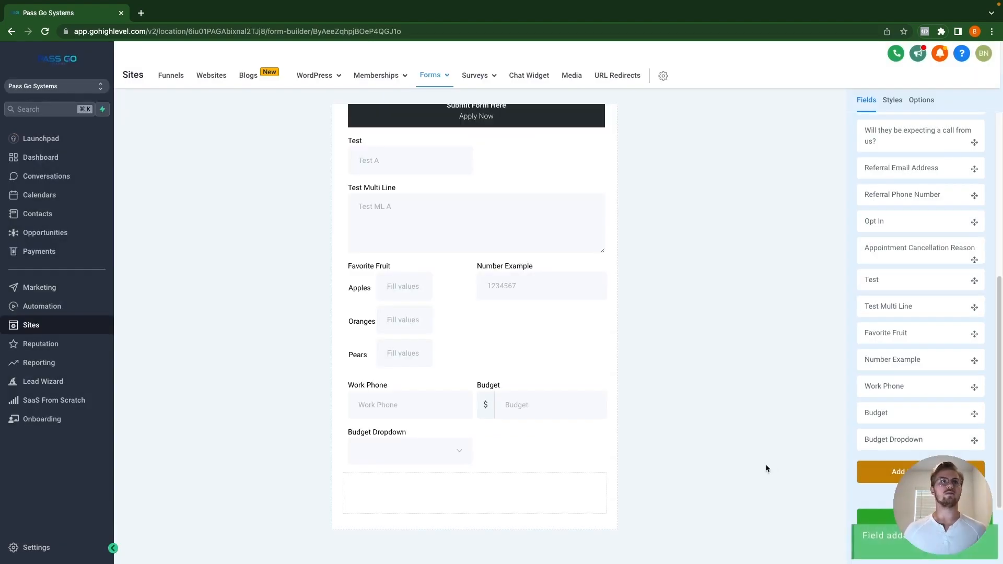
Step: Create a Date Picker field named 'Sign Up Date' in Additional Info and save it
{"action": "left_click", "coordinate": [920, 472]}
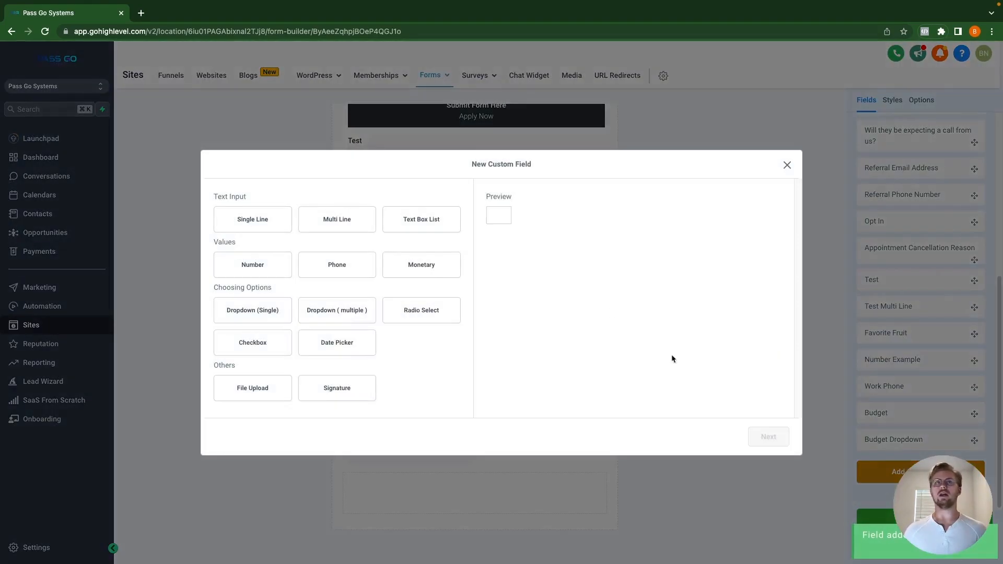
{"action": "left_click", "coordinate": [335, 348]}
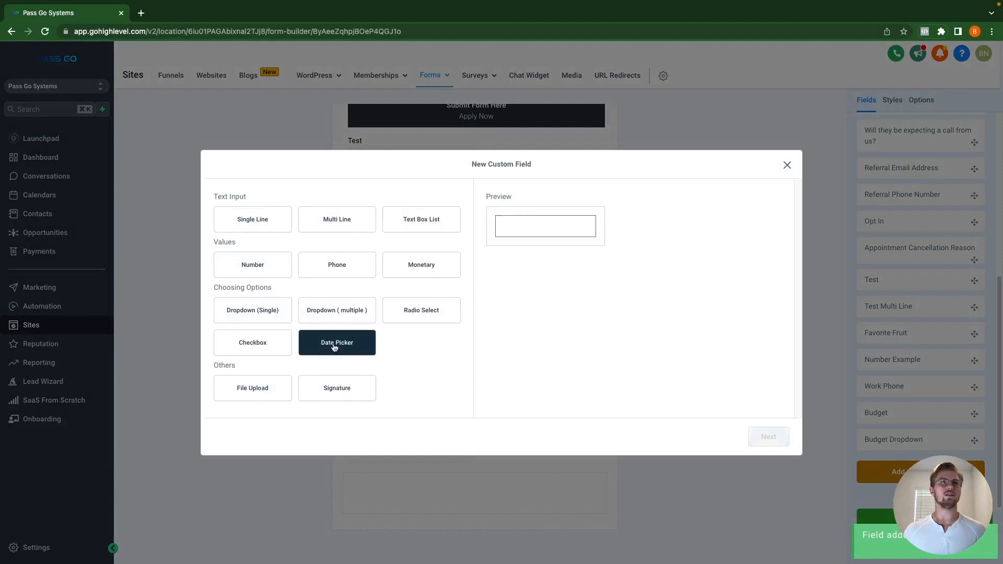
{"action": "left_click", "coordinate": [767, 438]}
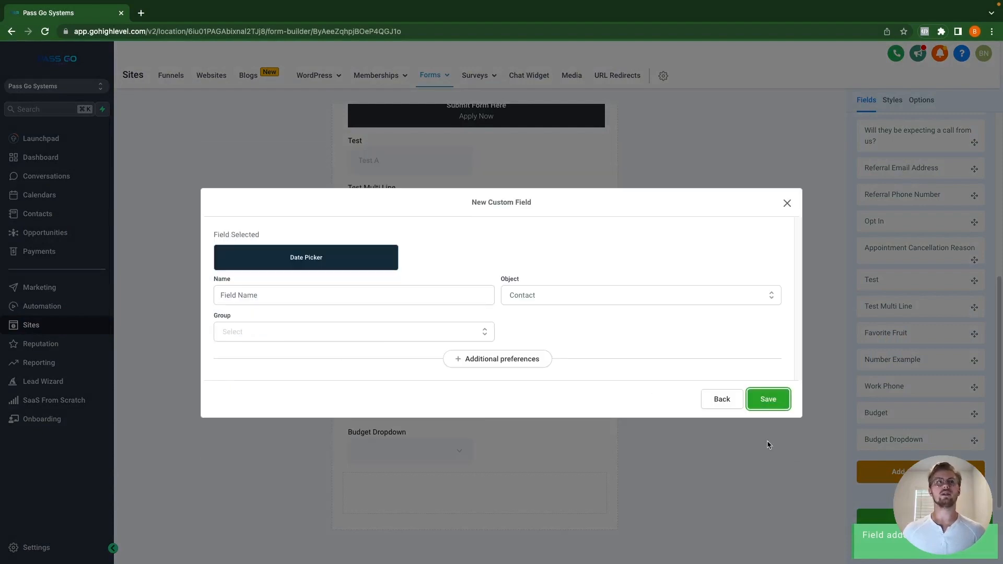
{"action": "left_click", "coordinate": [376, 341]}
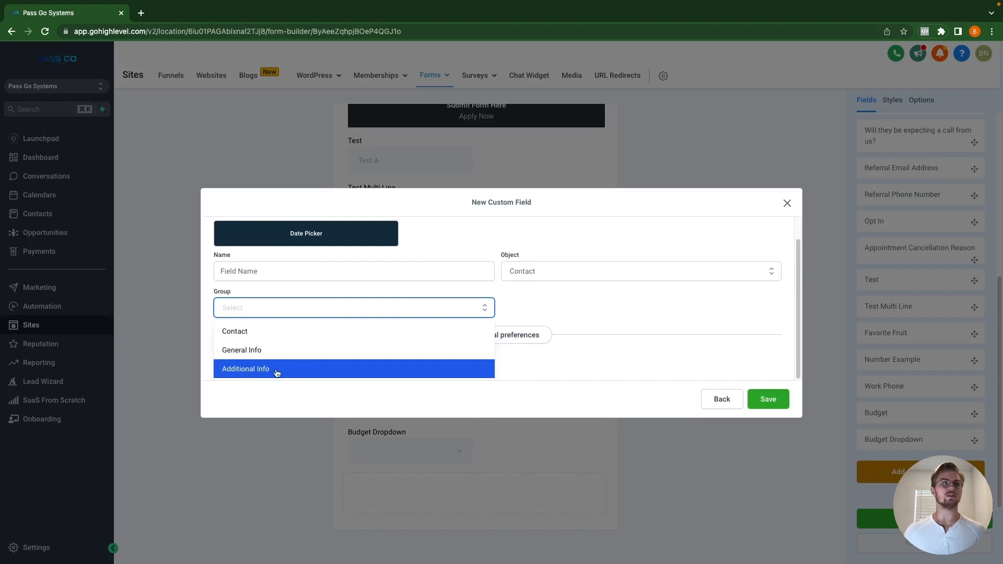
{"action": "left_click", "coordinate": [277, 372]}
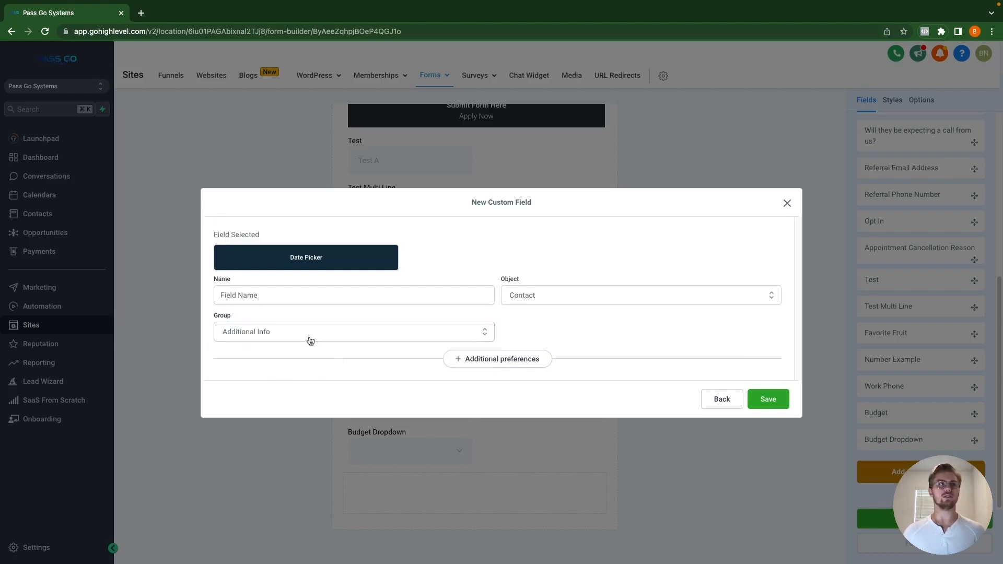
{"action": "left_click", "coordinate": [286, 298]}
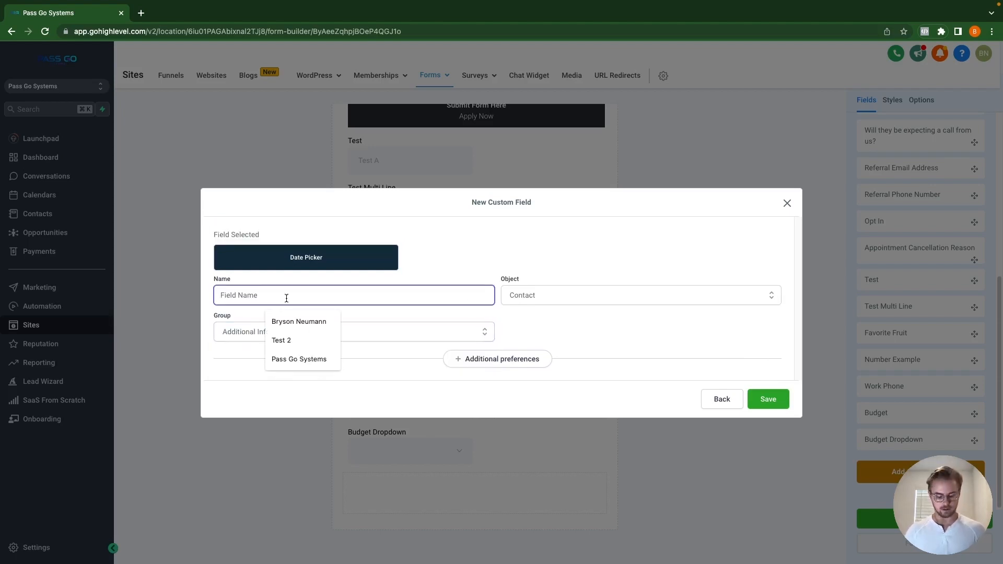
{"action": "type", "text": "Sign Up "}
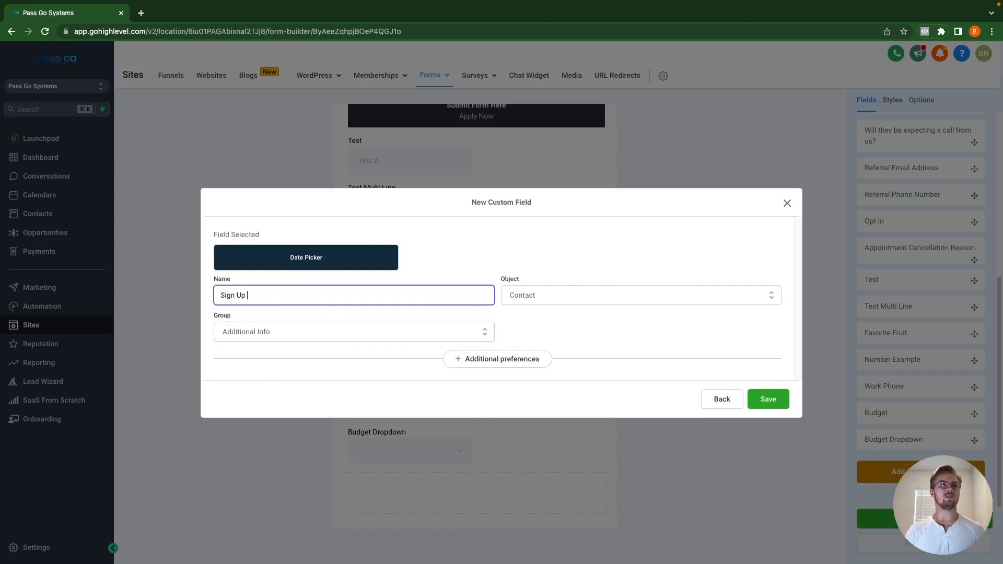
{"action": "type", "text": "Date"}
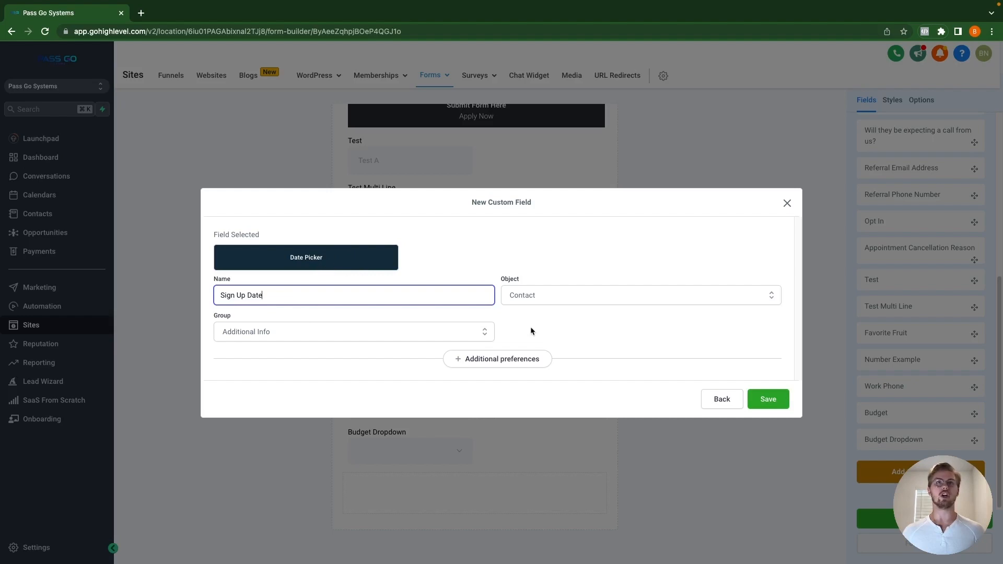
{"action": "left_click", "coordinate": [774, 398]}
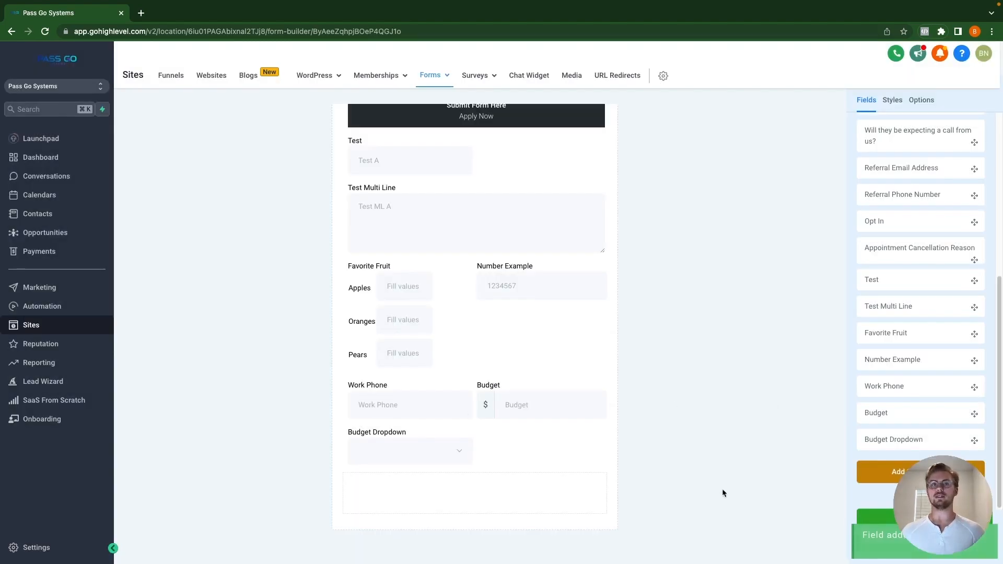
Step: Choose the File Upload field type, enter its name, and place it in Additional Info
{"action": "left_click", "coordinate": [888, 473]}
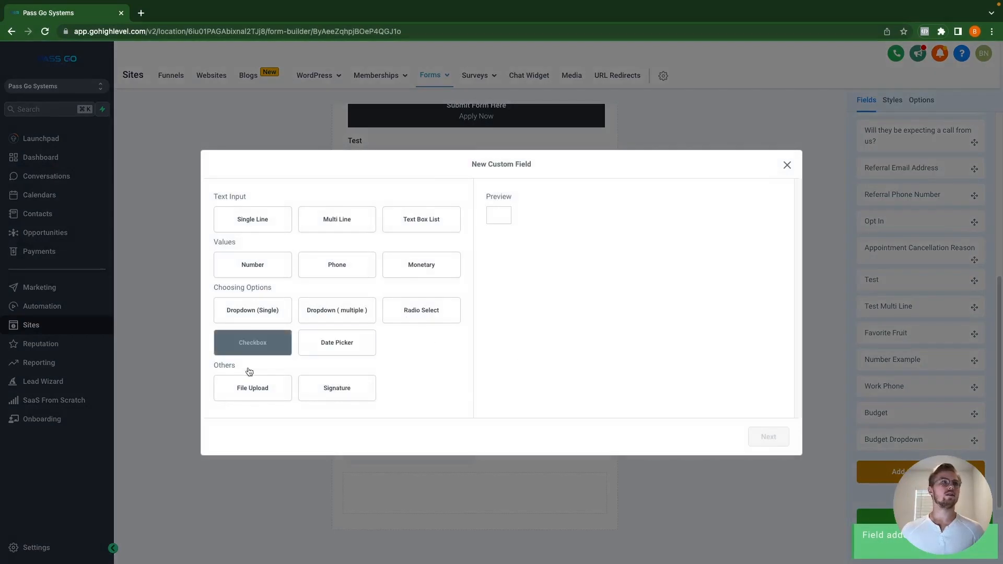
{"action": "left_click", "coordinate": [255, 394]}
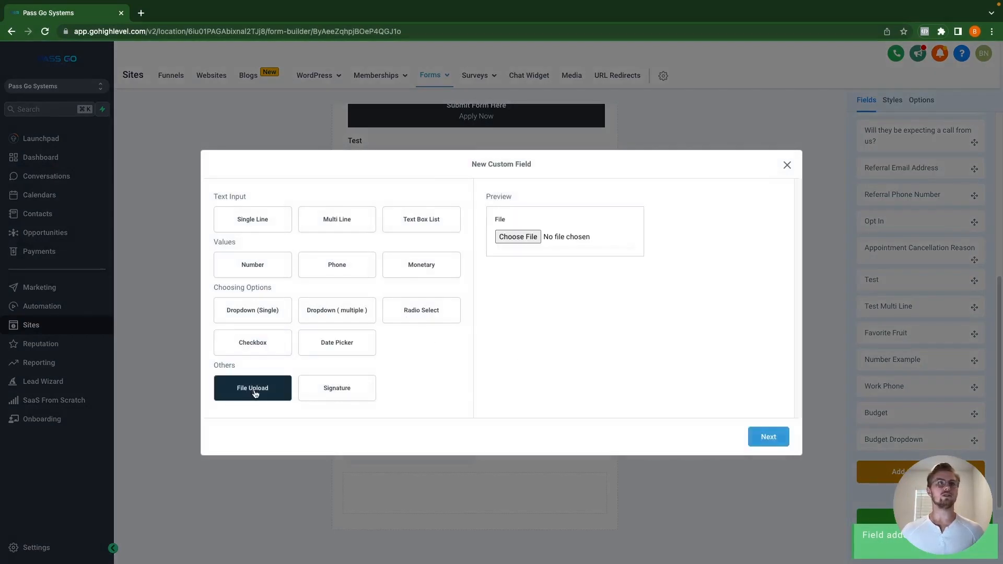
{"action": "left_click", "coordinate": [769, 438]}
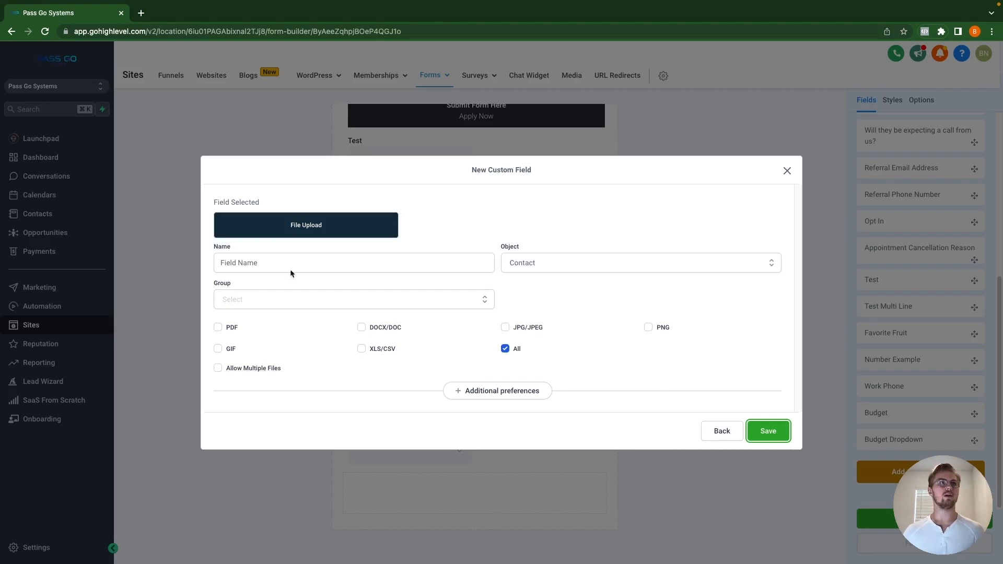
{"action": "left_click", "coordinate": [278, 259]}
{"action": "type", "text": "Fil"}
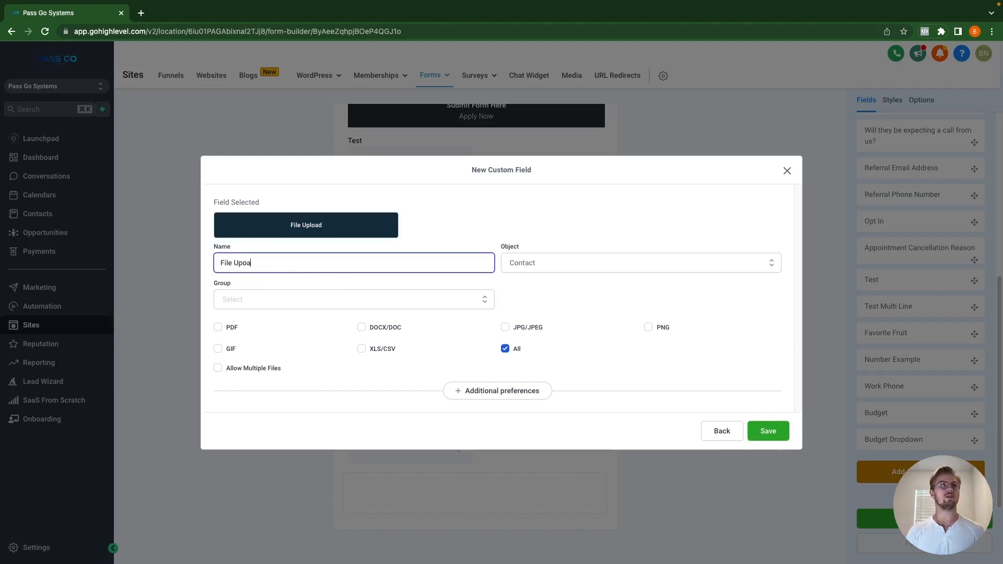
{"action": "type", "text": "e Upload"}
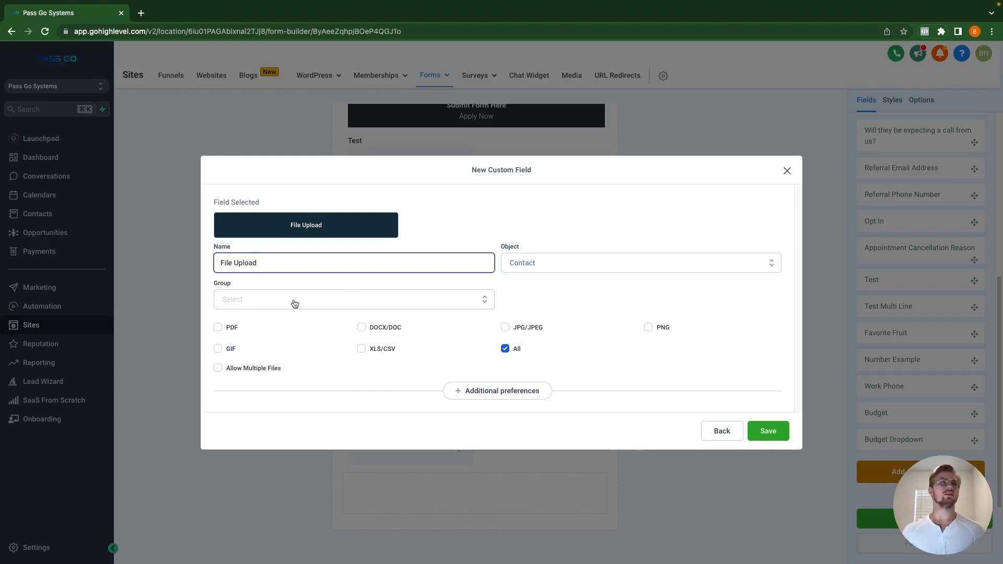
{"action": "left_click", "coordinate": [276, 305]}
{"action": "left_click", "coordinate": [275, 364]}
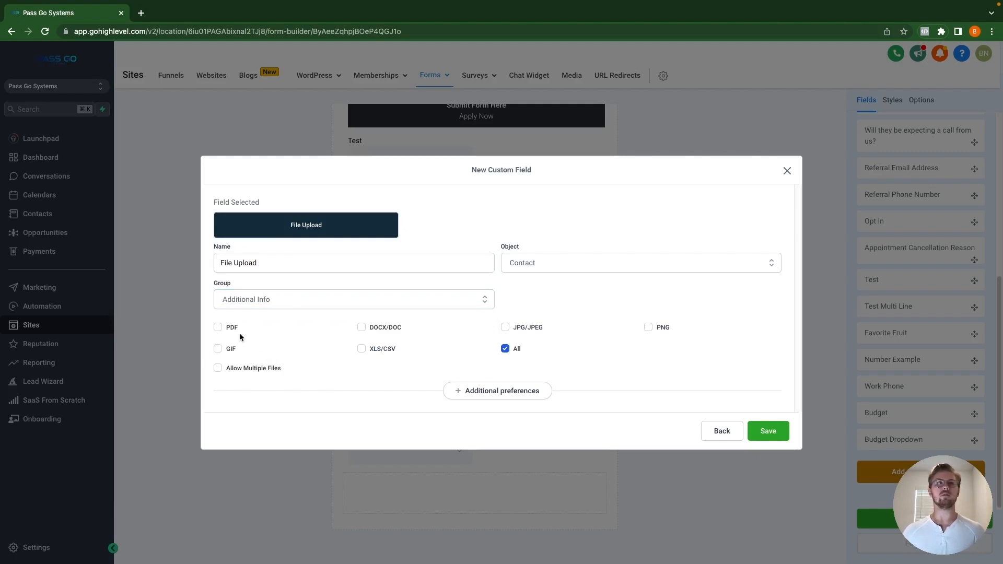
Step: Allow multiple files with a maximum of 3, accept all file types, and save
{"action": "left_click", "coordinate": [505, 350]}
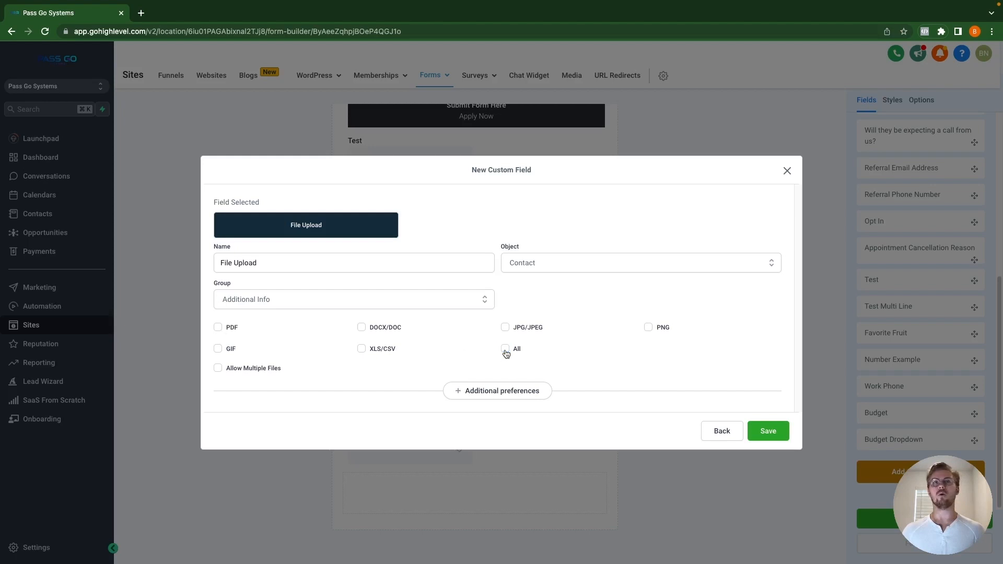
{"action": "left_click", "coordinate": [505, 328]}
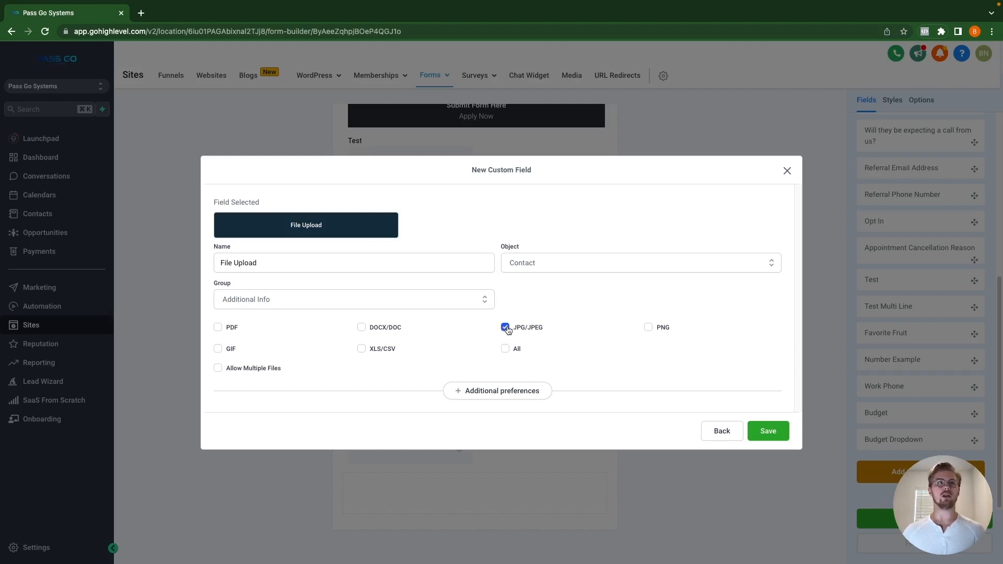
{"action": "left_click", "coordinate": [219, 328]}
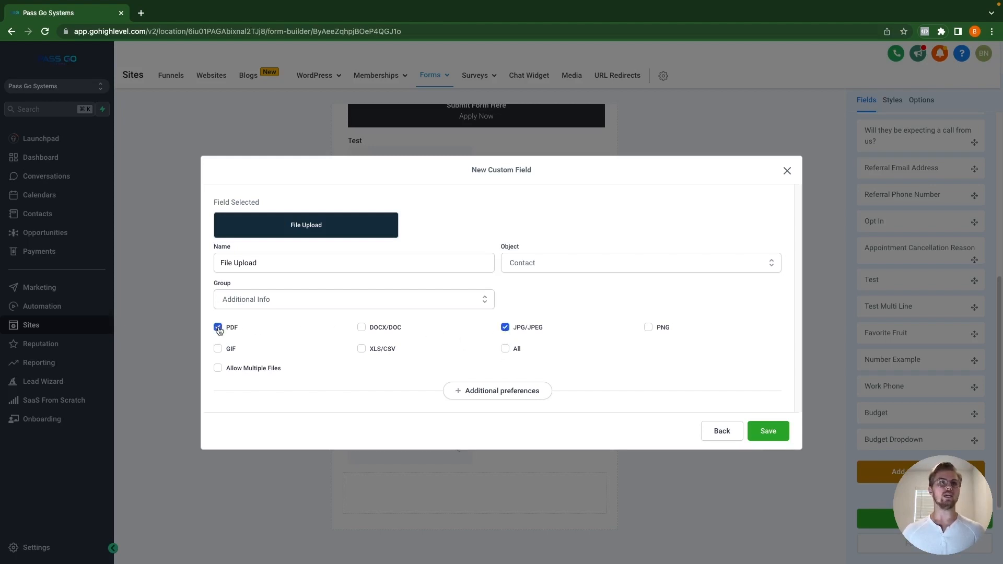
{"action": "left_click", "coordinate": [648, 328]}
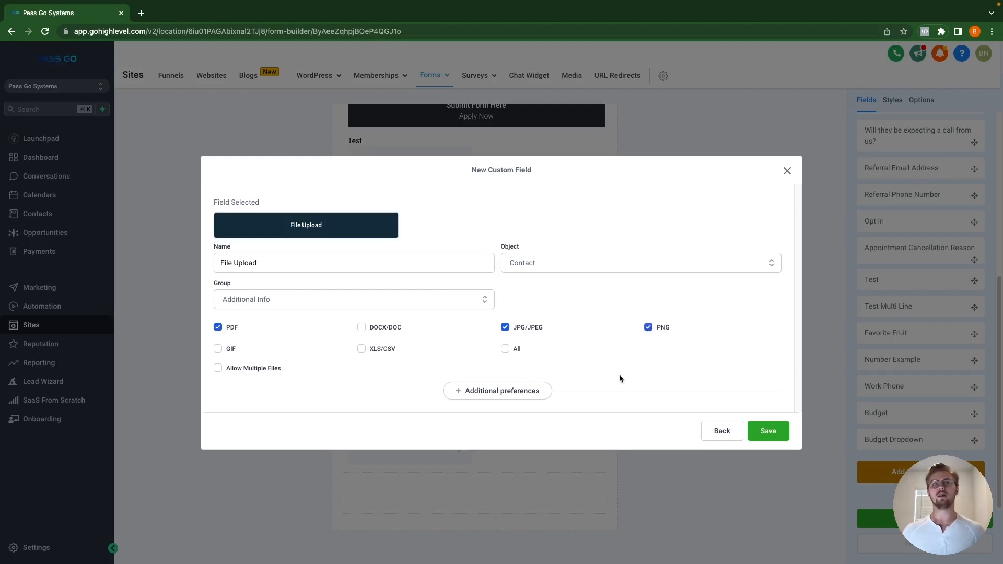
{"action": "left_click", "coordinate": [219, 368]}
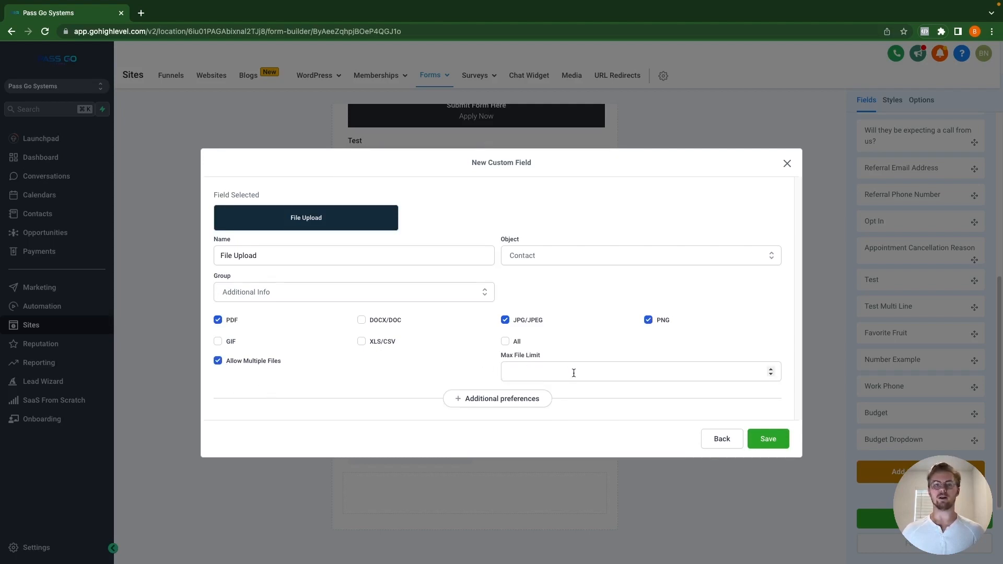
{"action": "left_click", "coordinate": [552, 375]}
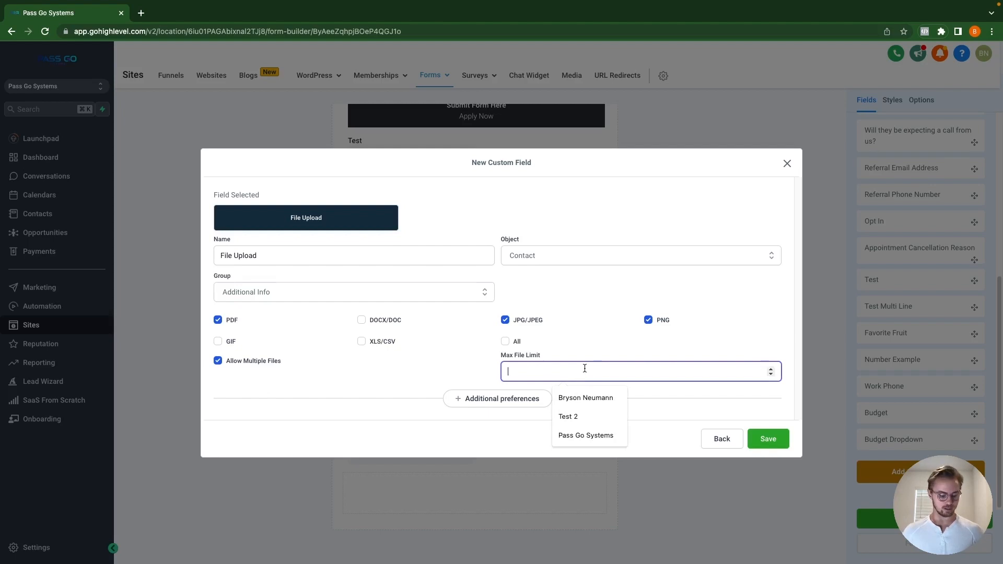
{"action": "type", "text": "3"}
{"action": "left_click", "coordinate": [619, 391]}
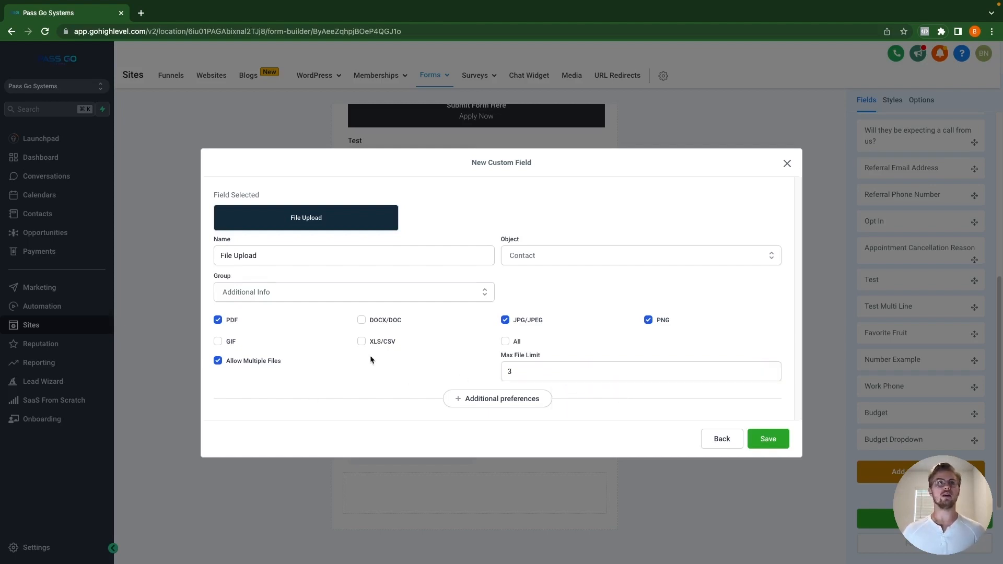
{"action": "left_click", "coordinate": [505, 342]}
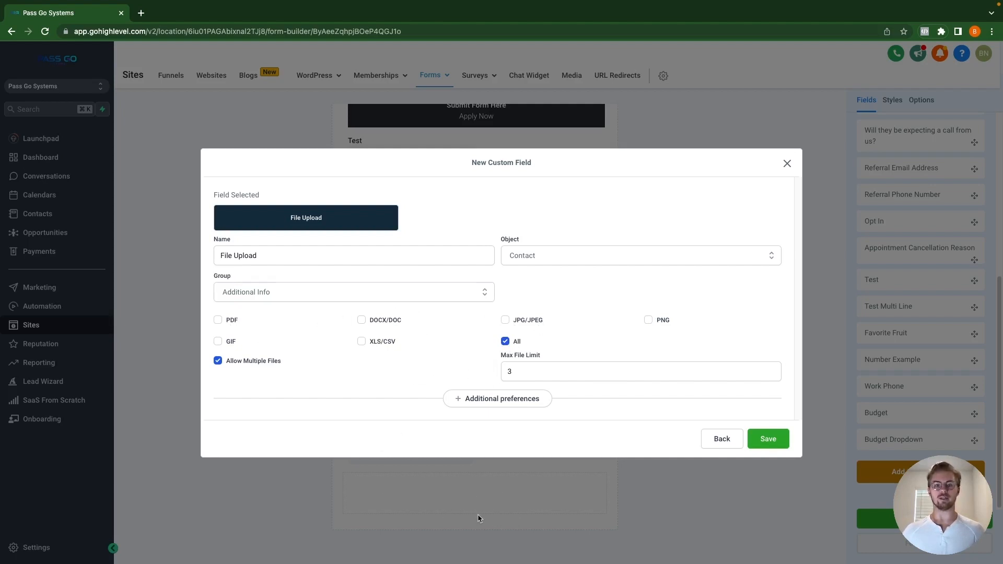
{"action": "left_click", "coordinate": [770, 439]}
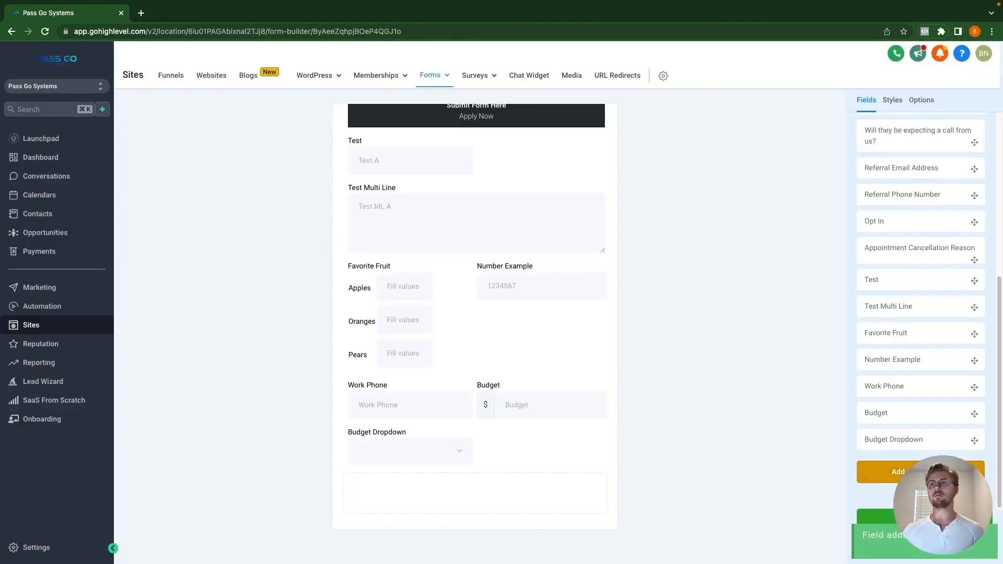
Step: Save a Signature-type field named 'Signature' in Additional Info, then return to the forms list
{"action": "left_click", "coordinate": [925, 473]}
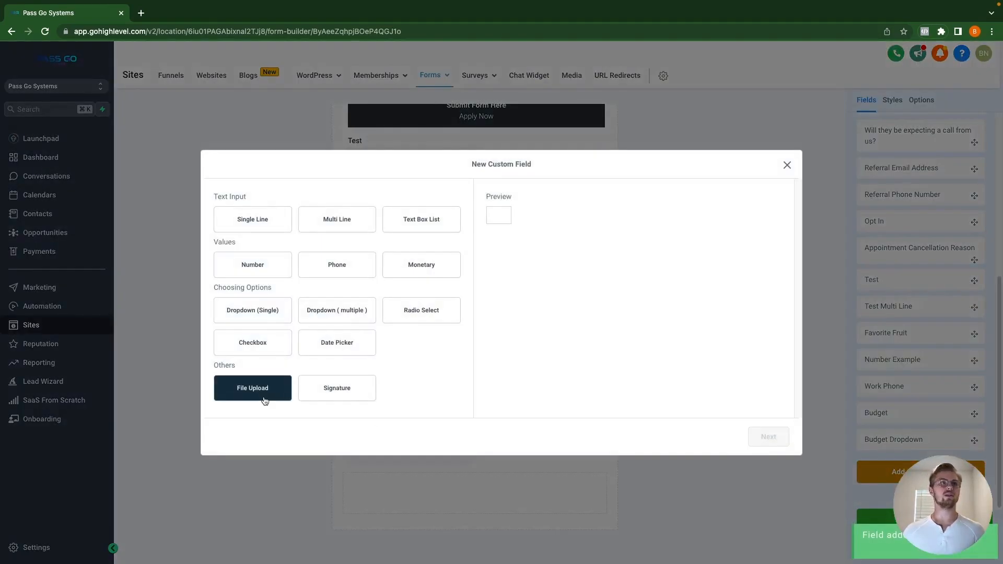
{"action": "left_click", "coordinate": [345, 392]}
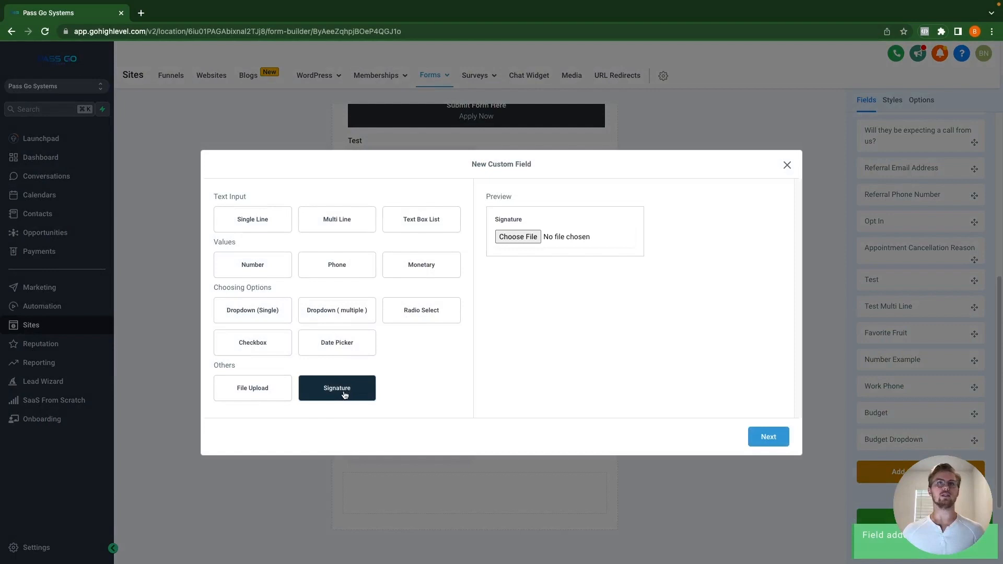
{"action": "left_click", "coordinate": [769, 438]}
{"action": "left_click", "coordinate": [275, 295]}
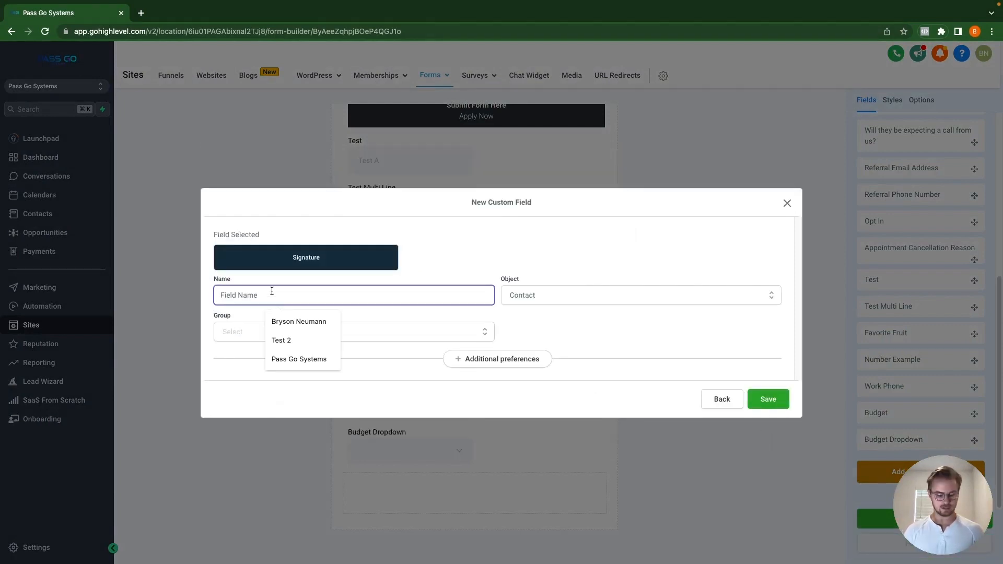
{"action": "type", "text": "Signature"}
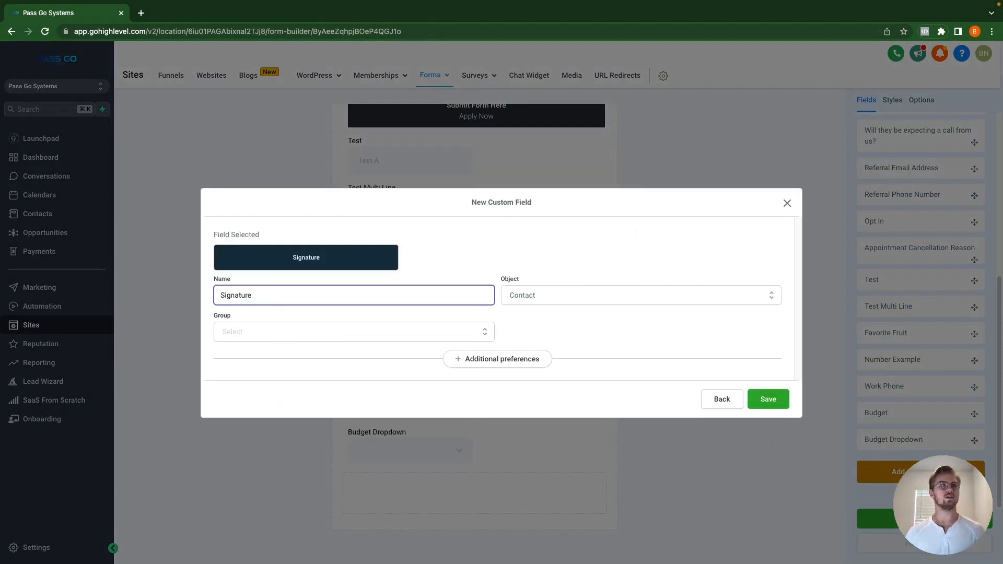
{"action": "left_click", "coordinate": [332, 335]}
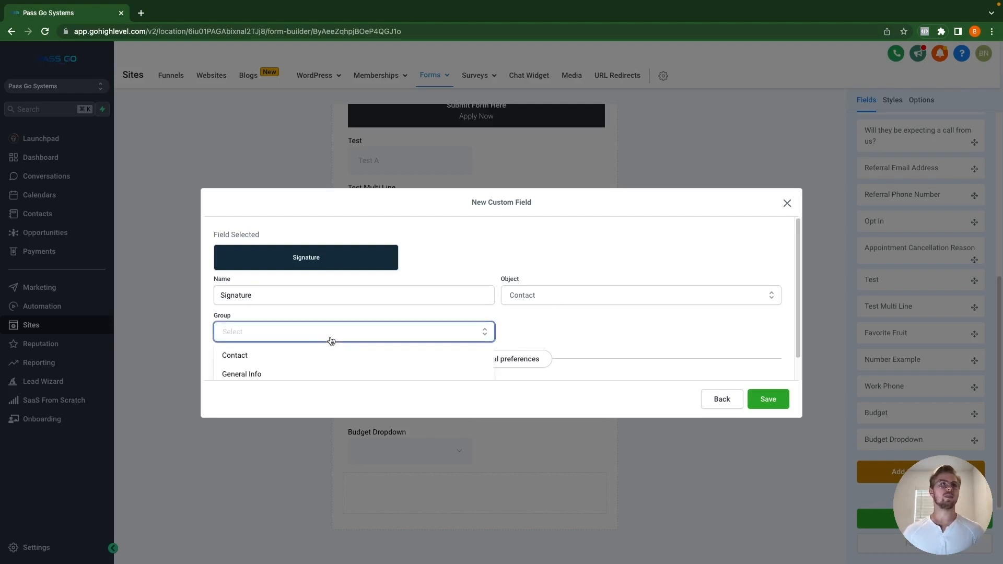
{"action": "scroll", "coordinate": [295, 373], "scroll_direction": "down", "scroll_amount": 1}
{"action": "left_click", "coordinate": [291, 373]}
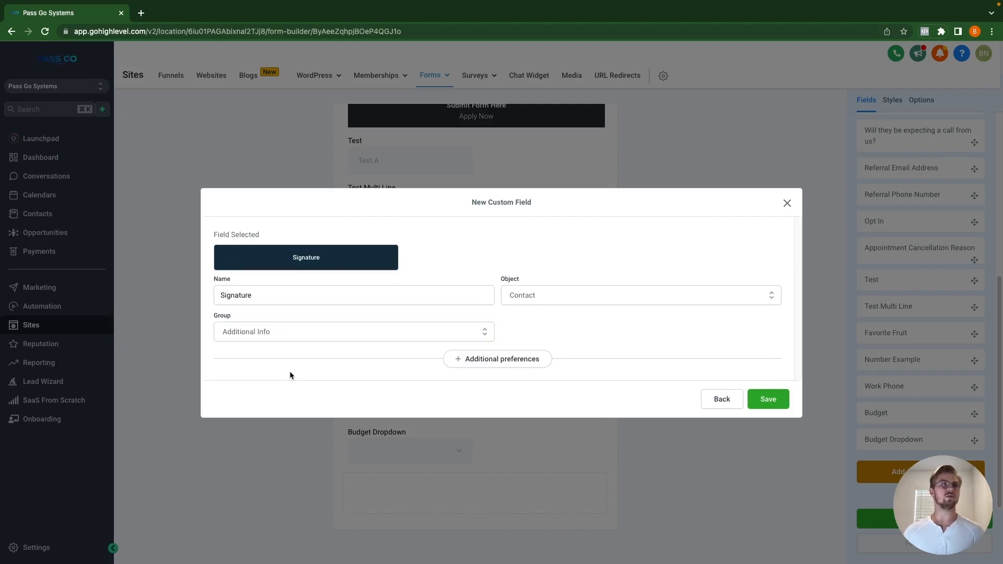
{"action": "left_click", "coordinate": [773, 402]}
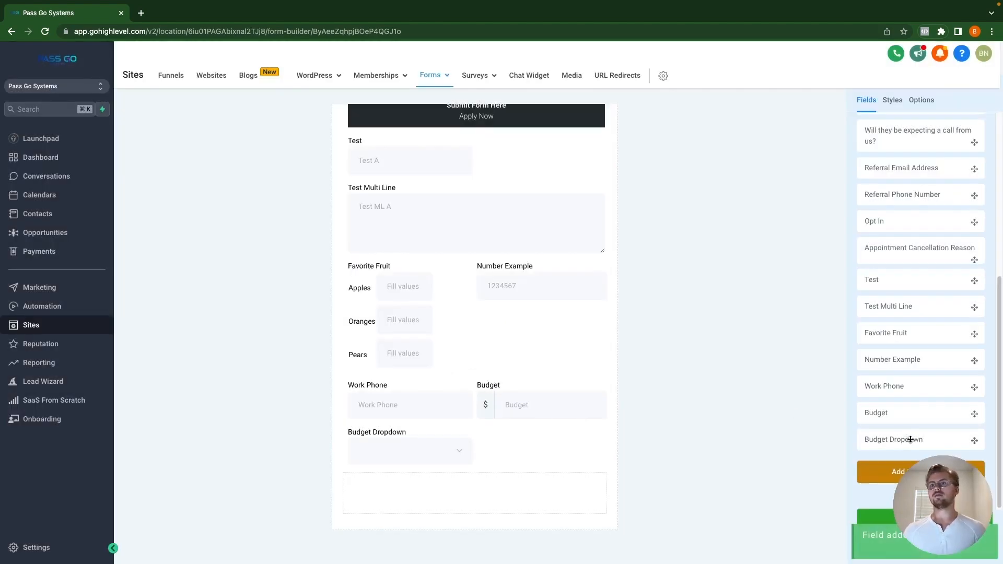
{"action": "left_click", "coordinate": [433, 76]}
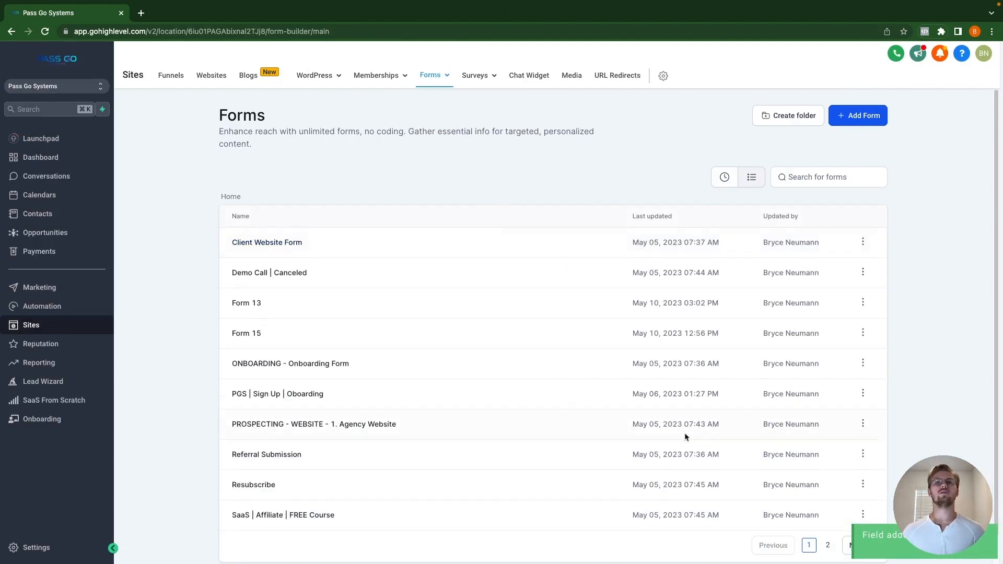
Step: Reopen Test Form from page 2 of the forms list
{"action": "scroll", "coordinate": [829, 525], "scroll_direction": "down", "scroll_amount": 1}
{"action": "left_click", "coordinate": [828, 517]}
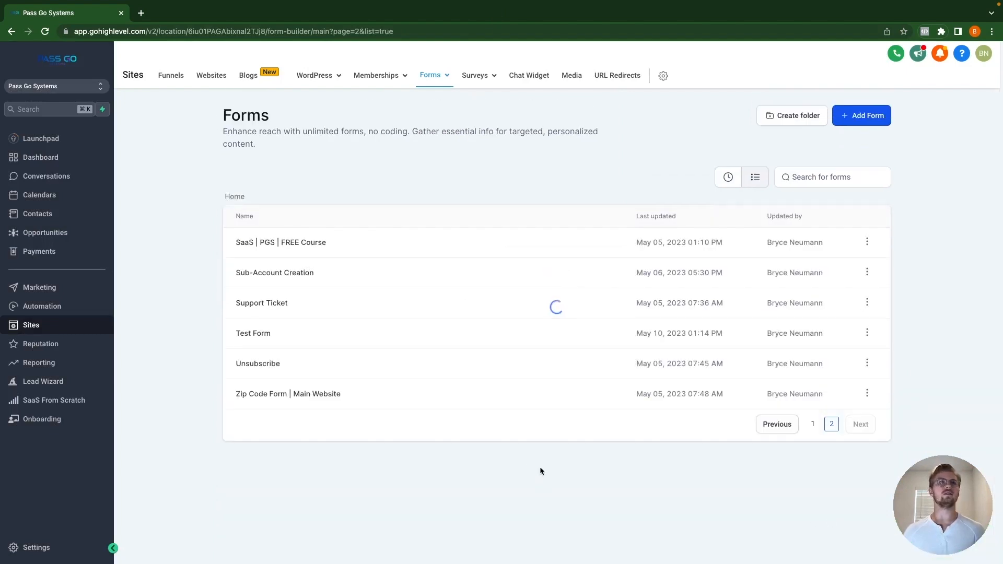
{"action": "left_click", "coordinate": [254, 333]}
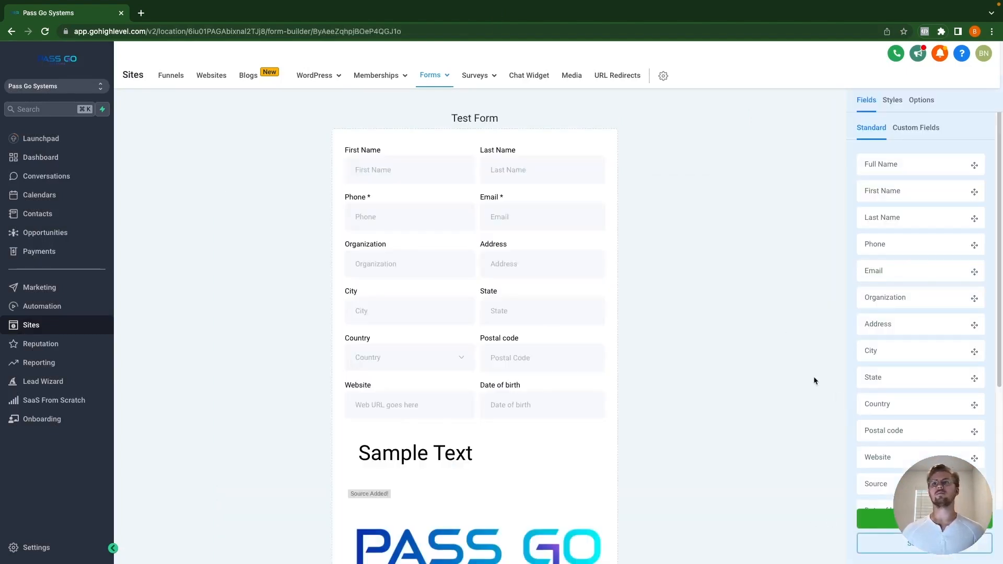
Step: Drag Dropdown Options, Checkbox Example, Sign Up Date, File Upload and Signature onto the form
{"action": "left_click", "coordinate": [909, 128]}
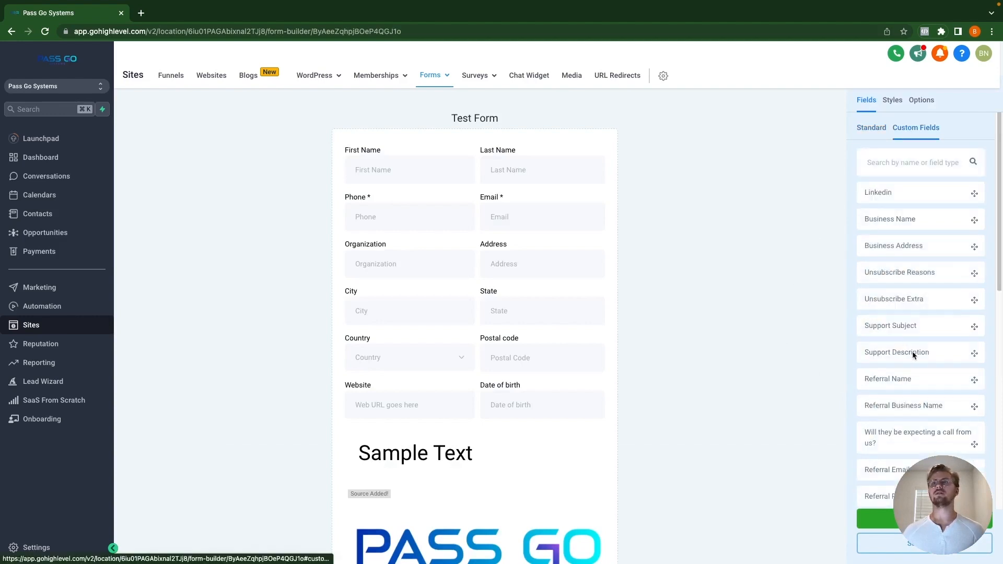
{"action": "scroll", "coordinate": [913, 408], "scroll_direction": "down", "scroll_amount": 5}
{"action": "scroll", "coordinate": [549, 453], "scroll_direction": "down", "scroll_amount": 4}
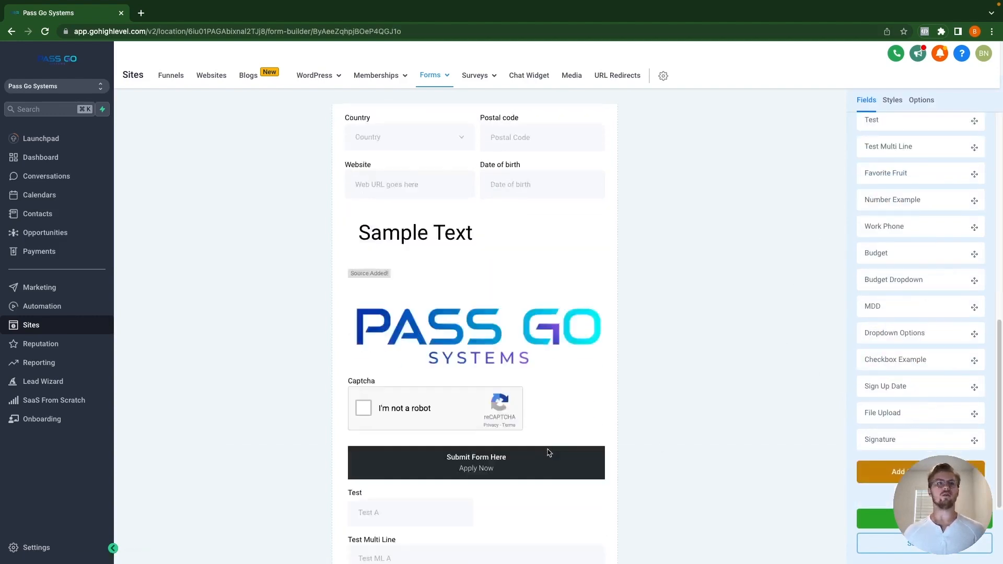
{"action": "scroll", "coordinate": [548, 451], "scroll_direction": "down", "scroll_amount": 6}
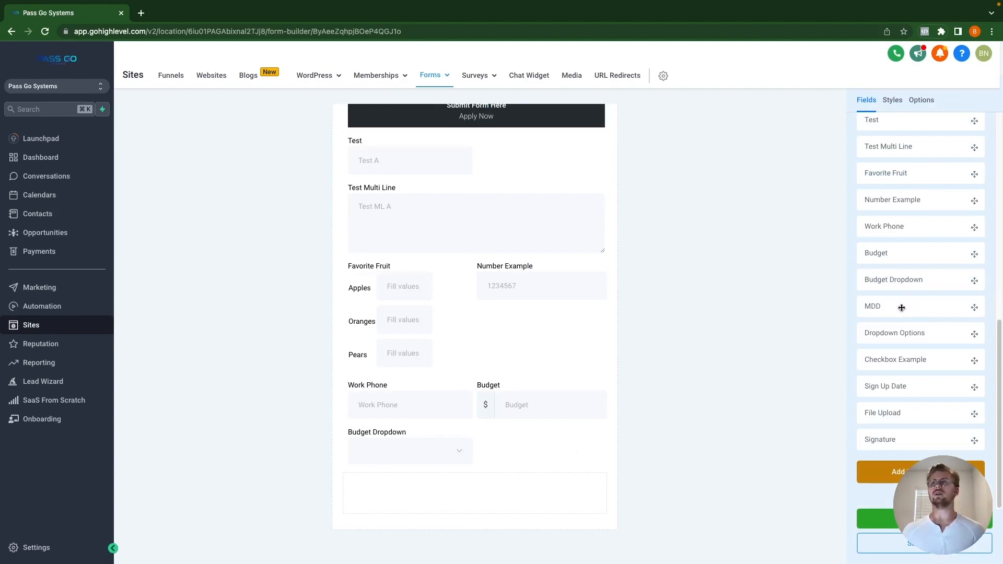
{"action": "left_click_drag", "start_coordinate": [924, 335], "coordinate": [508, 492]}
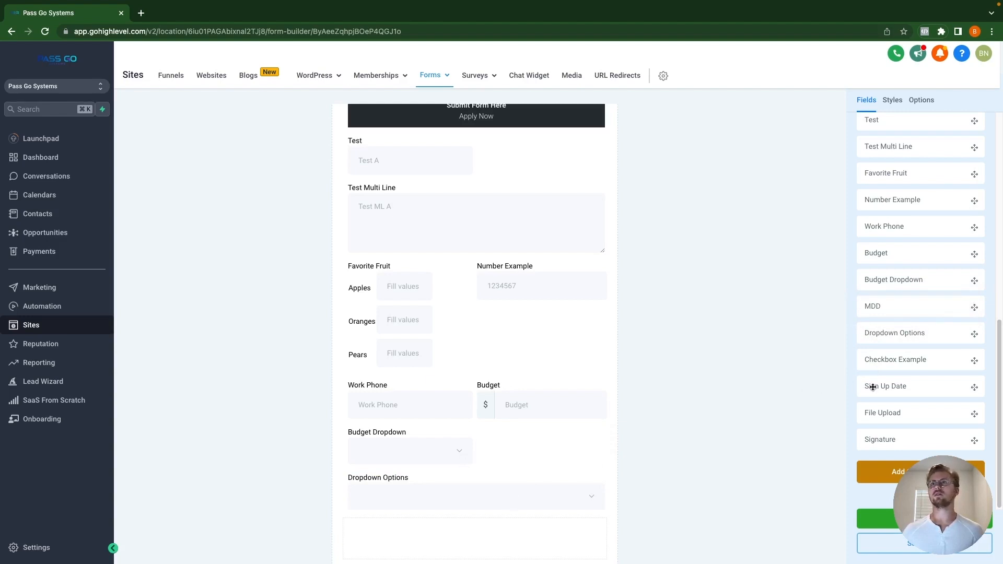
{"action": "left_click_drag", "start_coordinate": [903, 366], "coordinate": [478, 529]}
{"action": "scroll", "coordinate": [483, 522], "scroll_direction": "down", "scroll_amount": 2}
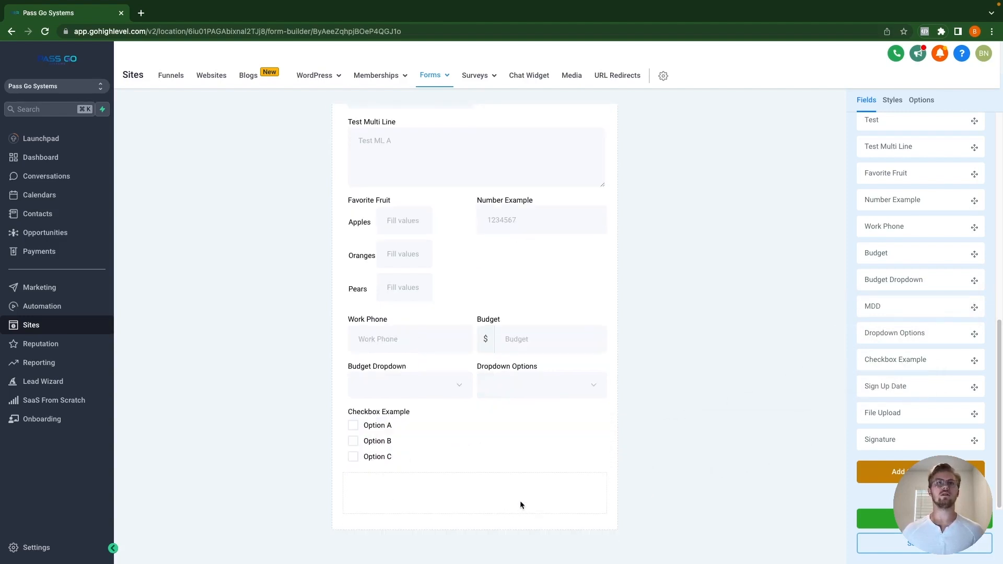
{"action": "left_click_drag", "start_coordinate": [908, 386], "coordinate": [538, 486]}
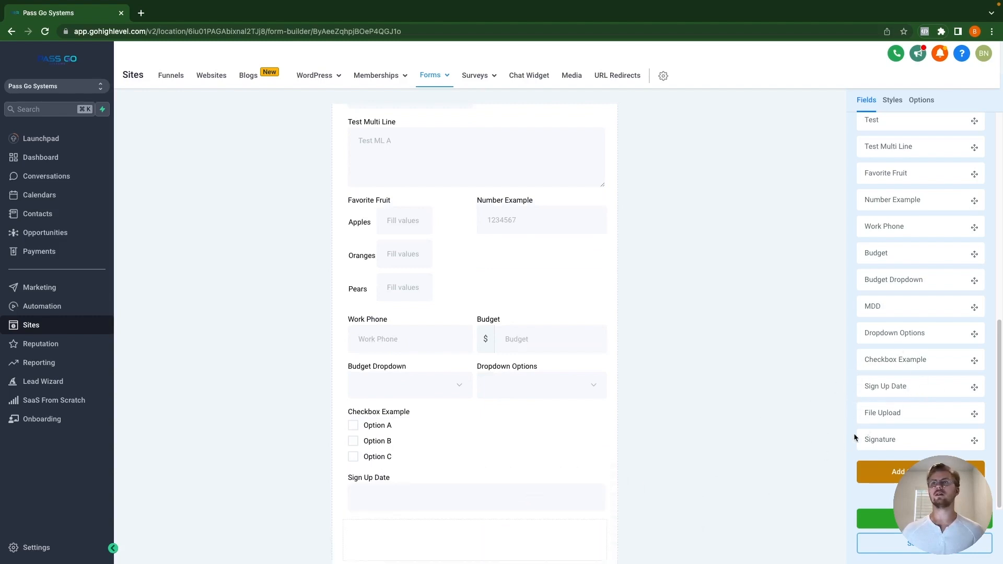
{"action": "mouse_move", "coordinate": [913, 413]}
{"action": "left_mouse_down"}
{"action": "mouse_move", "coordinate": [516, 527]}
{"action": "mouse_move", "coordinate": [517, 513]}
{"action": "left_mouse_up"}
{"action": "mouse_move", "coordinate": [916, 439]}
{"action": "left_mouse_down"}
{"action": "mouse_move", "coordinate": [488, 515]}
{"action": "mouse_move", "coordinate": [479, 503]}
{"action": "left_mouse_up"}
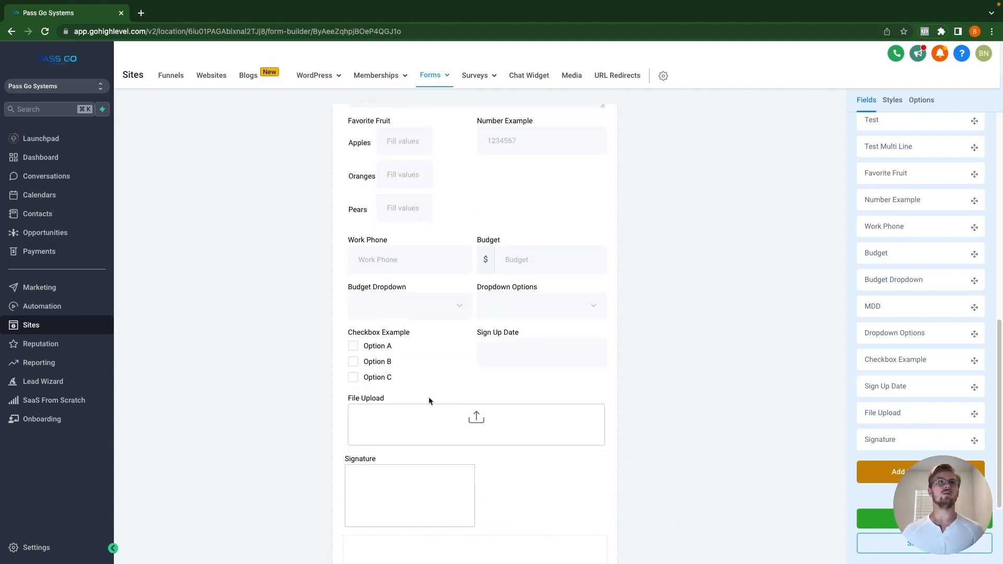
{"action": "scroll", "coordinate": [457, 207], "scroll_direction": "up", "scroll_amount": 3}
{"action": "scroll", "coordinate": [490, 255], "scroll_direction": "up", "scroll_amount": 3}
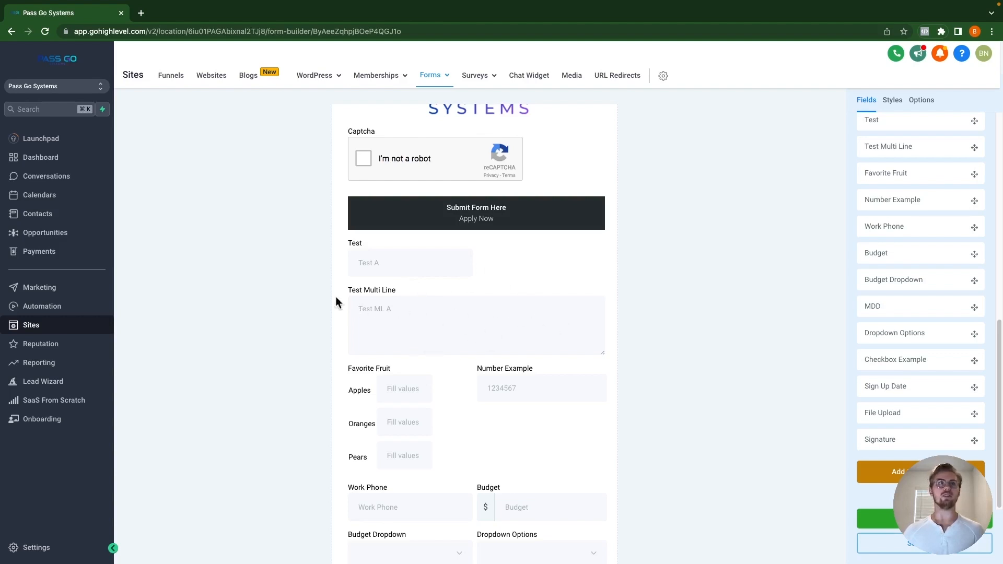
Step: Move Number Example, Sign Up Date beside Dropdown Options, and Favorite Fruit above File Upload
{"action": "scroll", "coordinate": [517, 306], "scroll_direction": "up", "scroll_amount": 1}
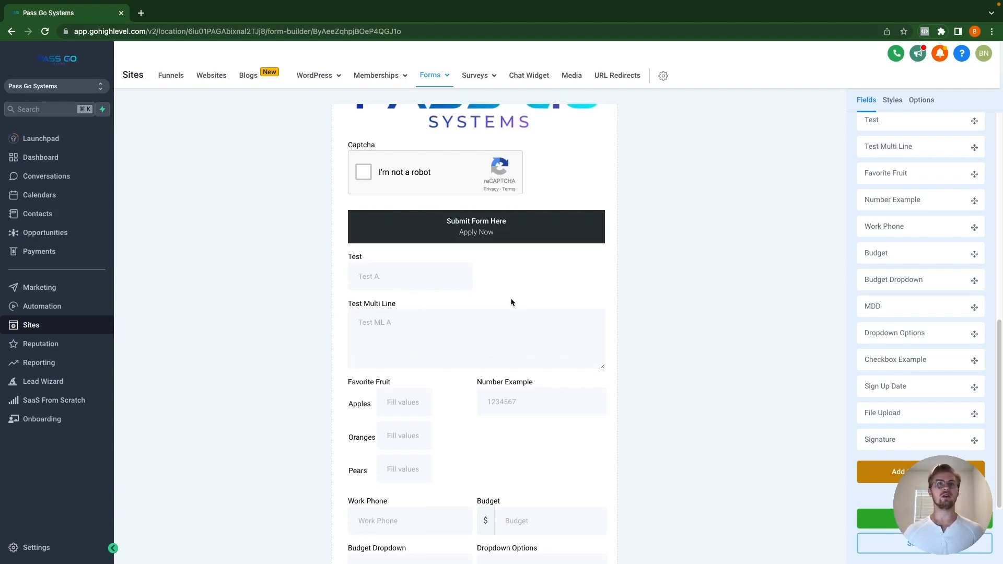
{"action": "scroll", "coordinate": [509, 302], "scroll_direction": "down", "scroll_amount": 1}
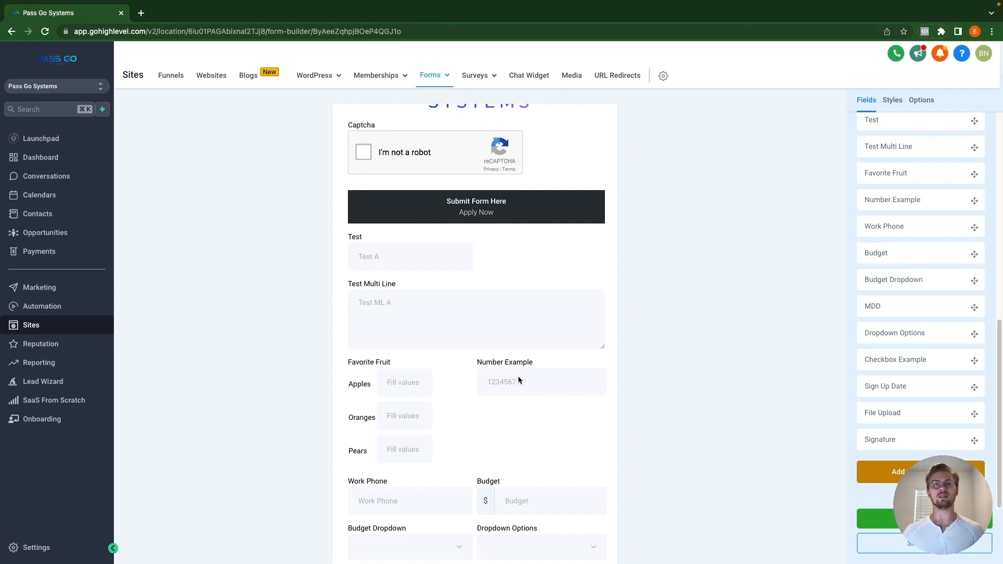
{"action": "scroll", "coordinate": [516, 389], "scroll_direction": "down", "scroll_amount": 1}
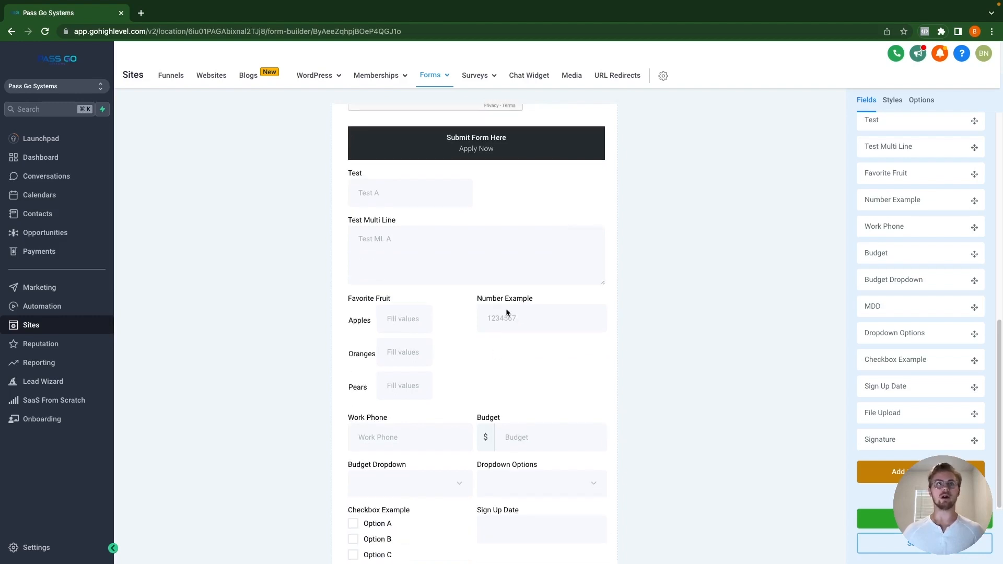
{"action": "left_click_drag", "start_coordinate": [508, 313], "coordinate": [463, 230]}
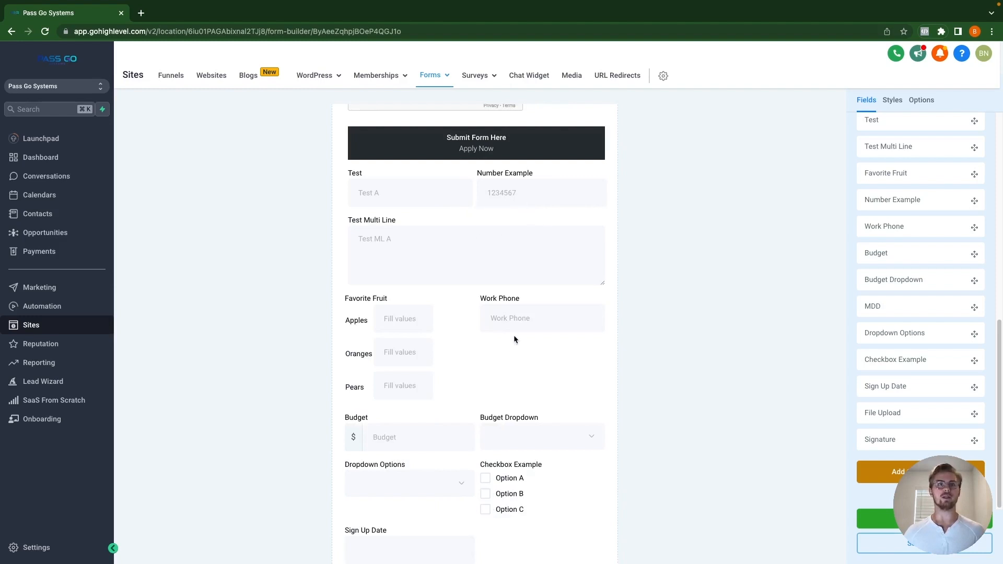
{"action": "scroll", "coordinate": [515, 366], "scroll_direction": "down", "scroll_amount": 2}
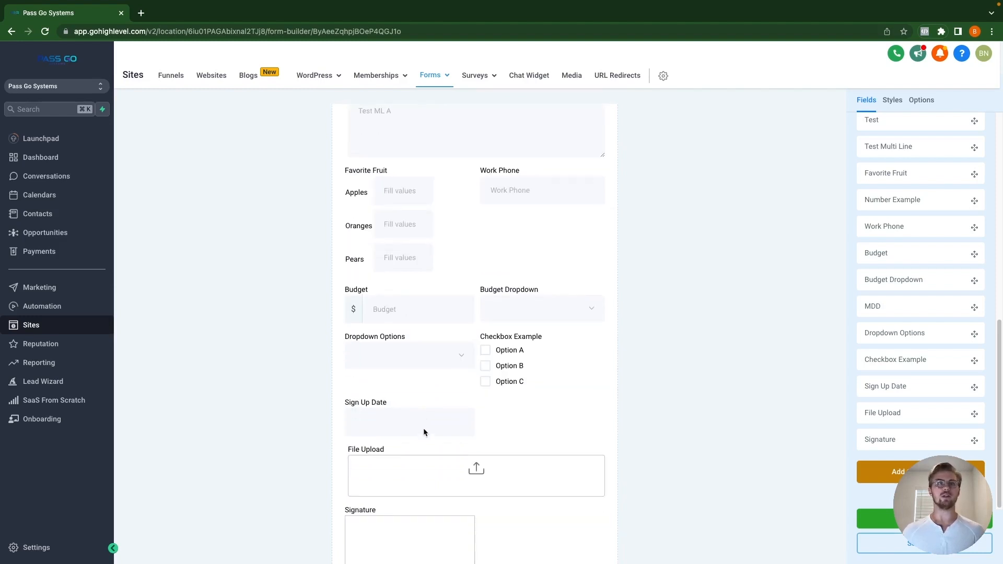
{"action": "left_click_drag", "start_coordinate": [425, 432], "coordinate": [554, 373]}
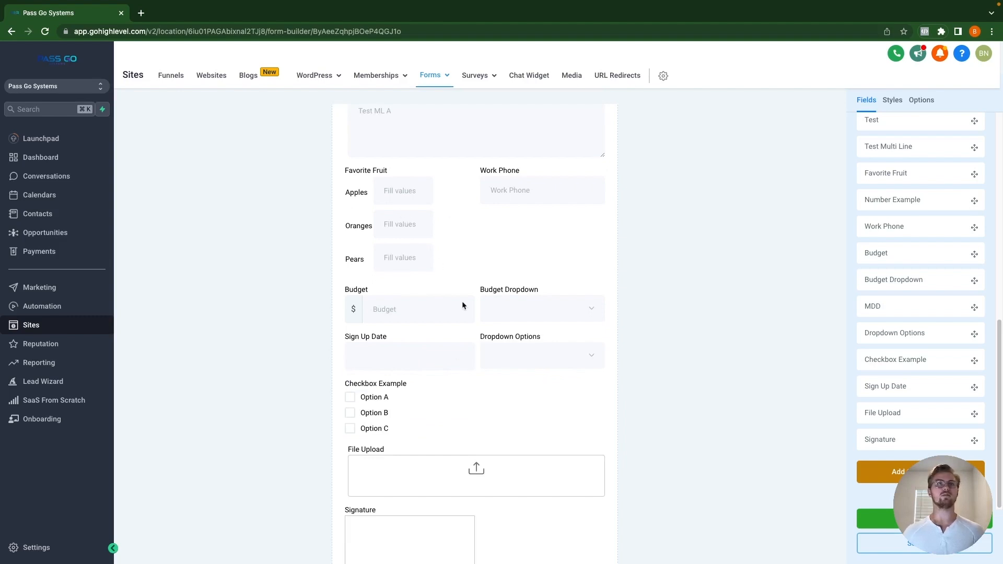
{"action": "left_click_drag", "start_coordinate": [403, 220], "coordinate": [550, 378]}
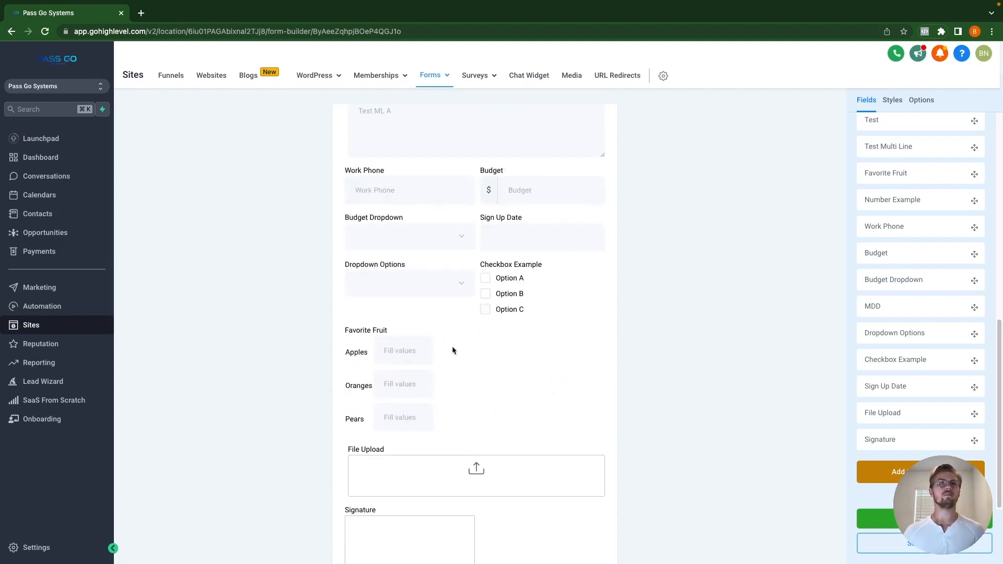
Step: Save the rearranged Test Form and go to the Funnels list
{"action": "scroll", "coordinate": [453, 350], "scroll_direction": "up", "scroll_amount": 6}
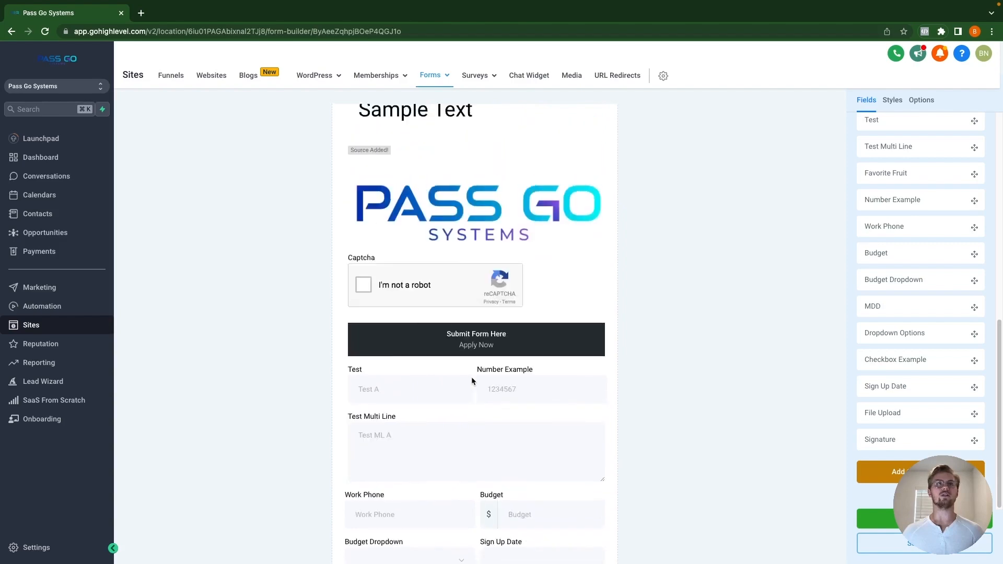
{"action": "scroll", "coordinate": [472, 377], "scroll_direction": "up", "scroll_amount": 7}
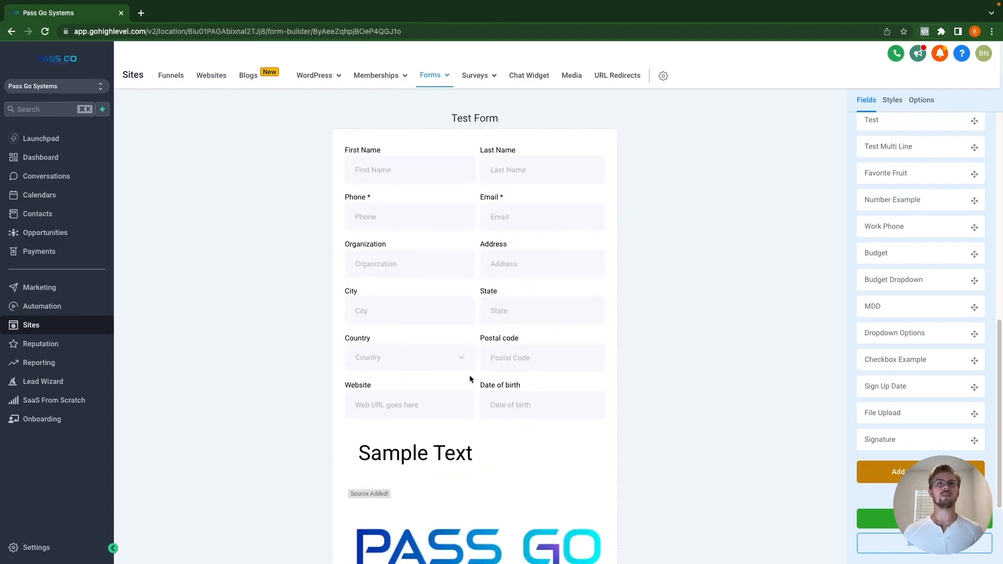
{"action": "scroll", "coordinate": [465, 349], "scroll_direction": "down", "scroll_amount": 10}
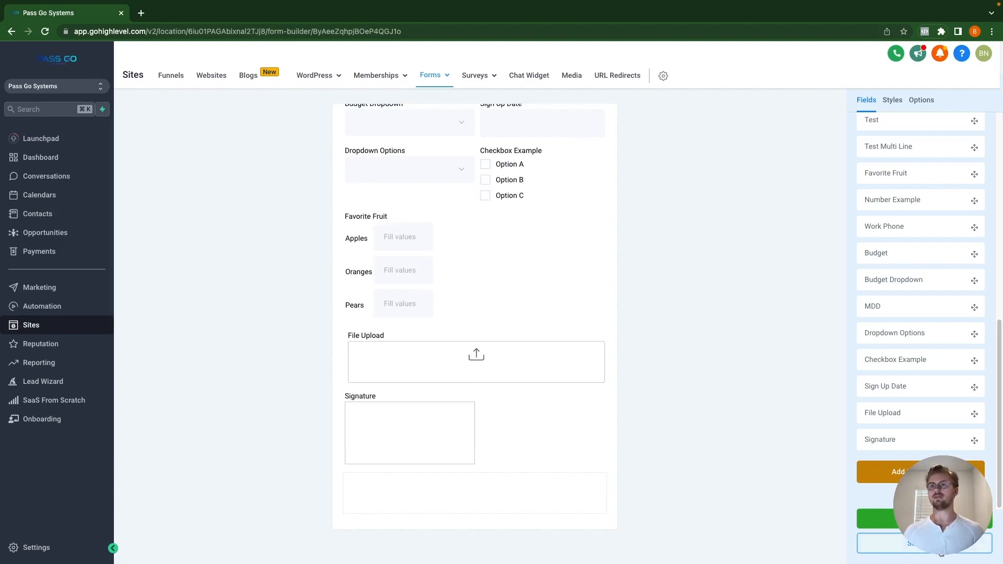
{"action": "left_click", "coordinate": [941, 552]}
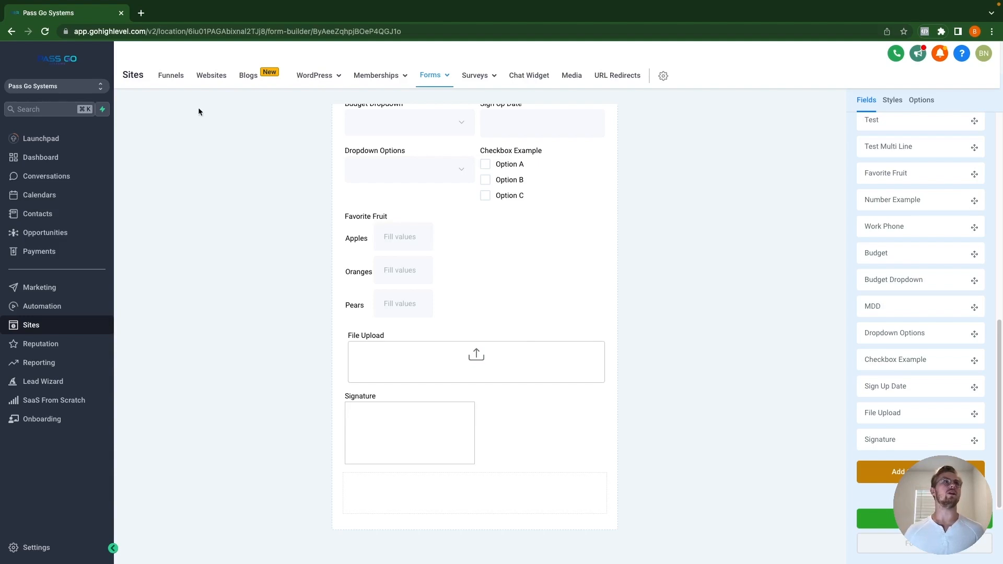
{"action": "left_click", "coordinate": [171, 76]}
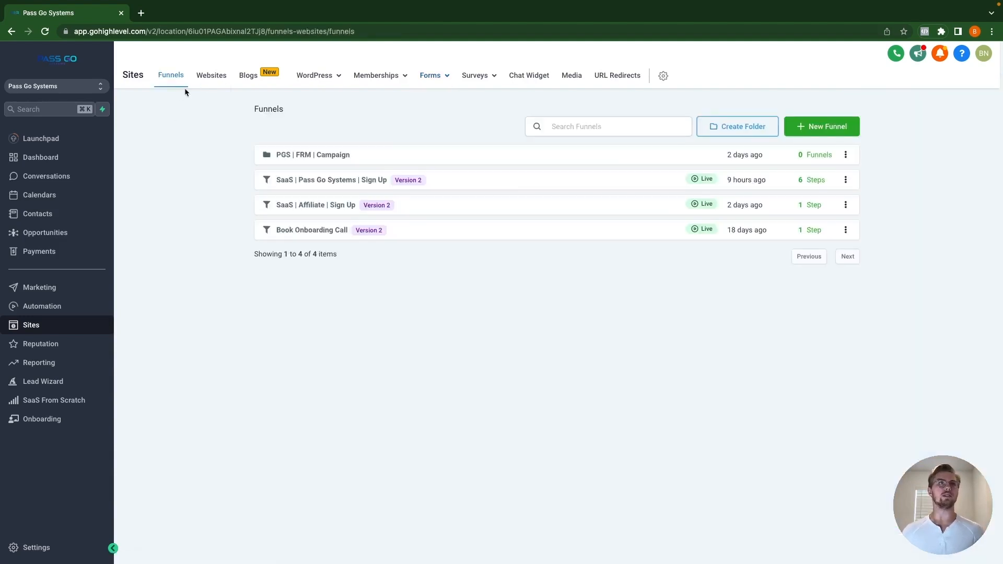
Step: Create a funnel named 'Test Funnel' and start adding its first step
{"action": "left_click", "coordinate": [798, 126]}
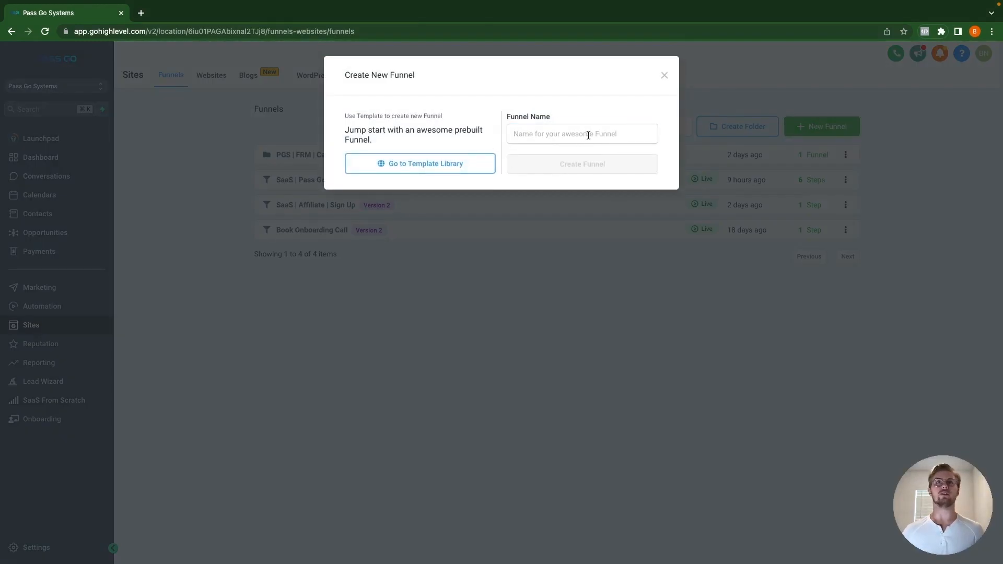
{"action": "left_click", "coordinate": [589, 135]}
{"action": "type", "text": "Test Funnel"}
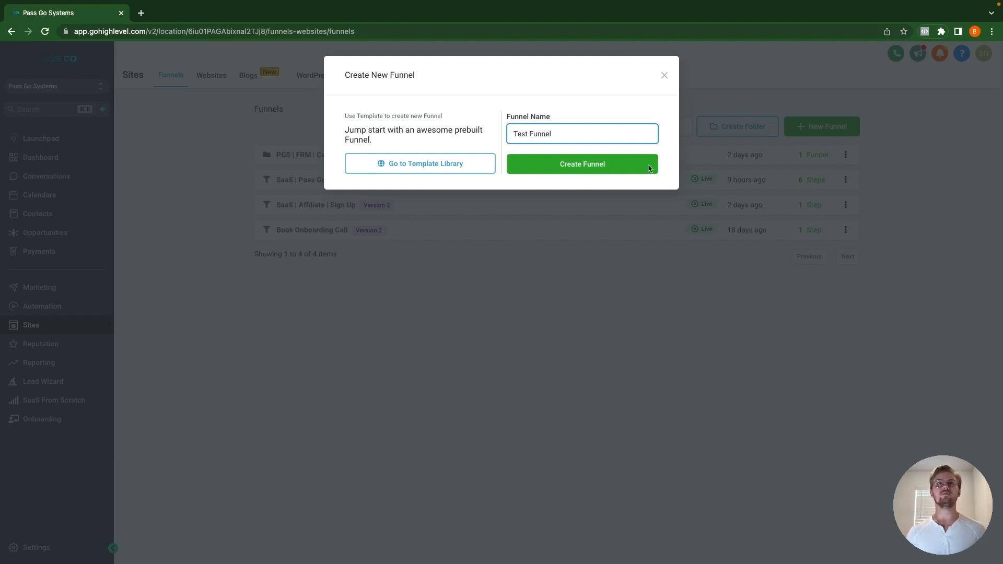
{"action": "left_click", "coordinate": [600, 166]}
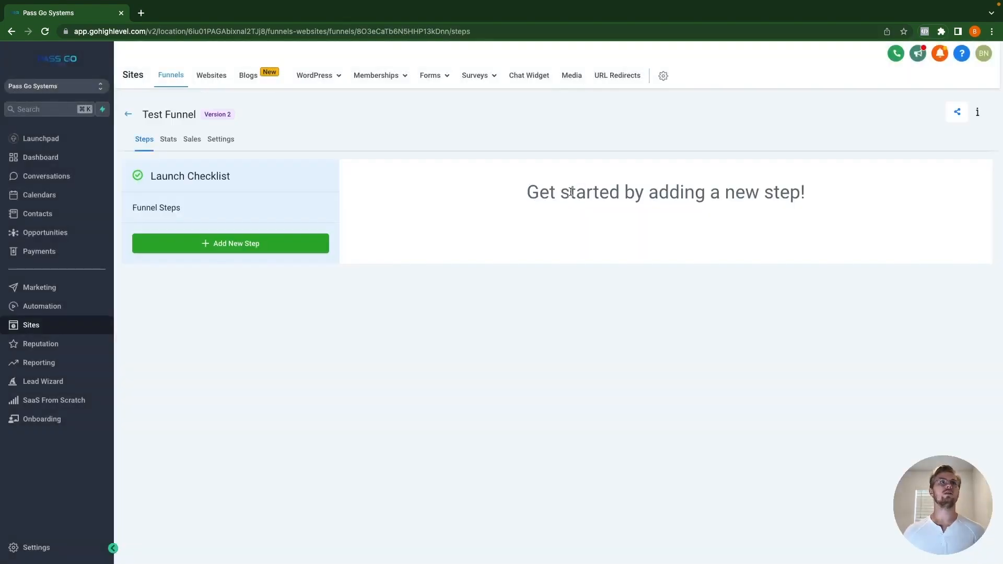
{"action": "left_click", "coordinate": [263, 240]}
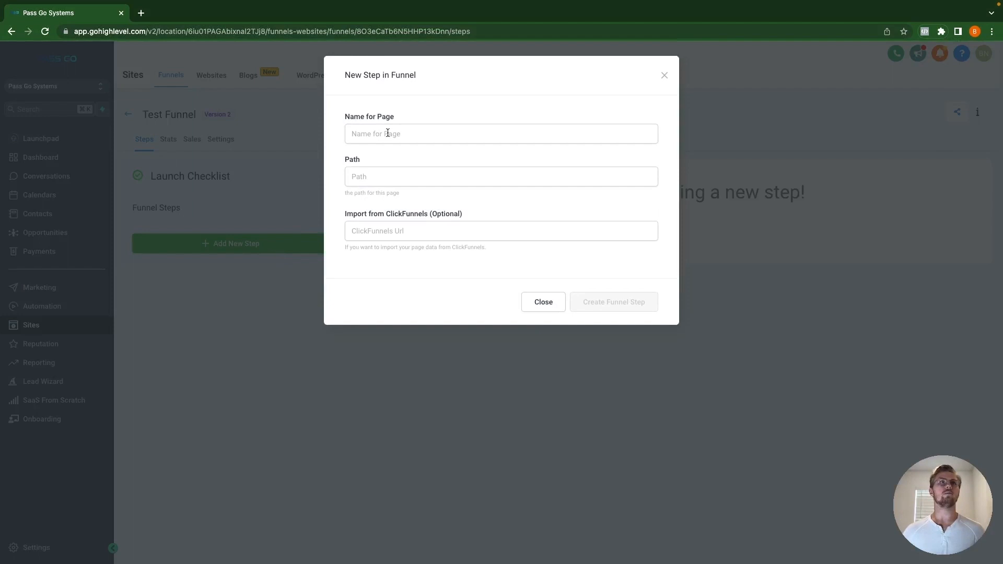
Step: Add the funnel step 'Test Funnel' at path /test and view its publishing details
{"action": "left_click", "coordinate": [387, 133]}
{"action": "type", "text": "Test Funnel"}
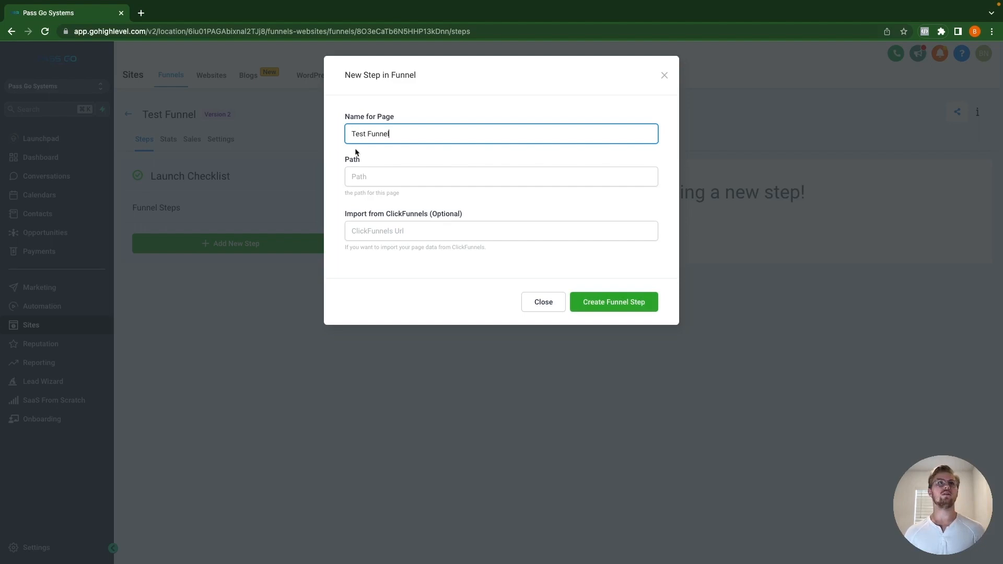
{"action": "left_click", "coordinate": [375, 176]}
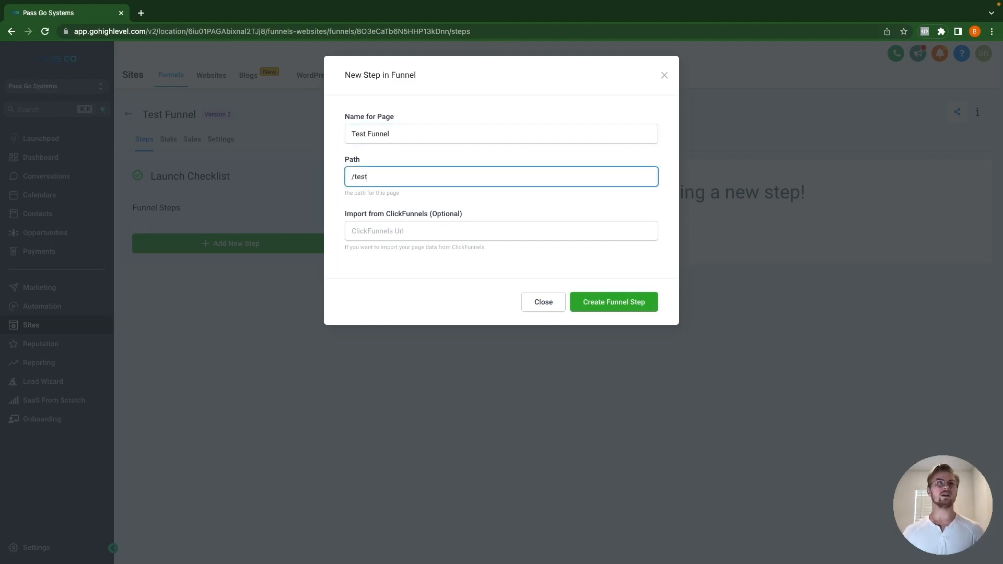
{"action": "left_click", "coordinate": [646, 307]}
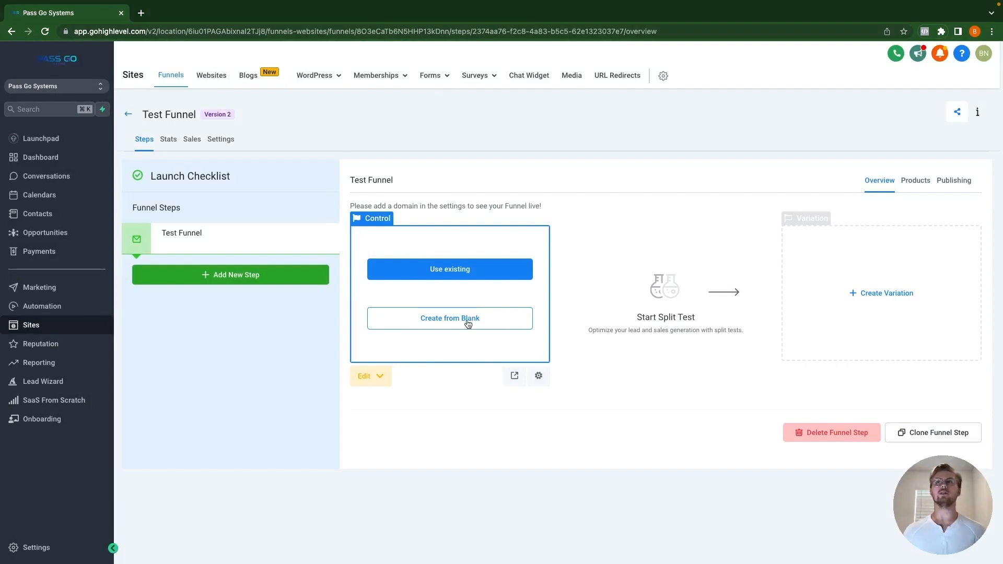
{"action": "left_click", "coordinate": [962, 184]}
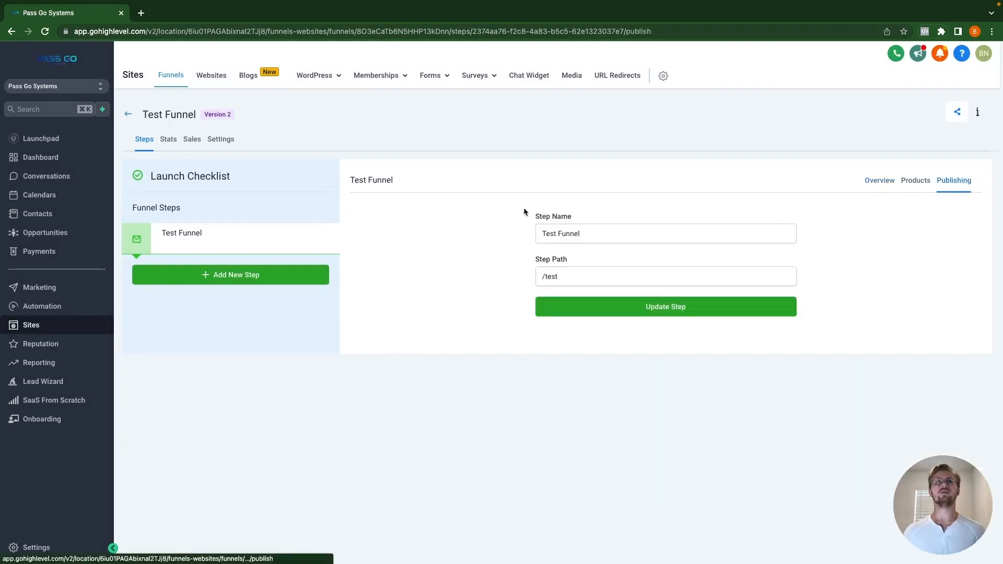
Step: Save passgosystems.com as the funnel's domain in Settings, then create the Test Funnel step page from blank
{"action": "left_click", "coordinate": [215, 140]}
{"action": "left_click", "coordinate": [830, 202]}
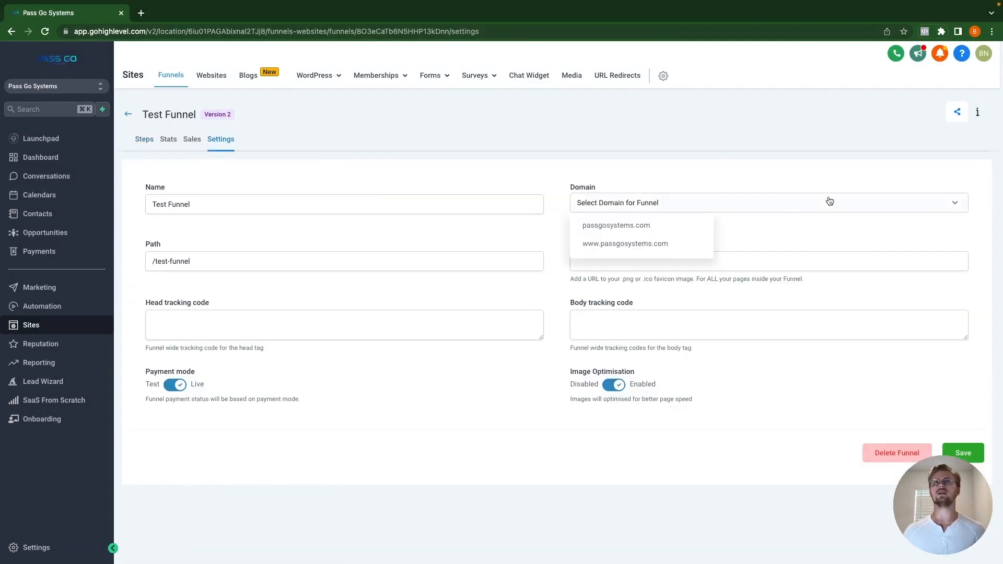
{"action": "left_click", "coordinate": [638, 226]}
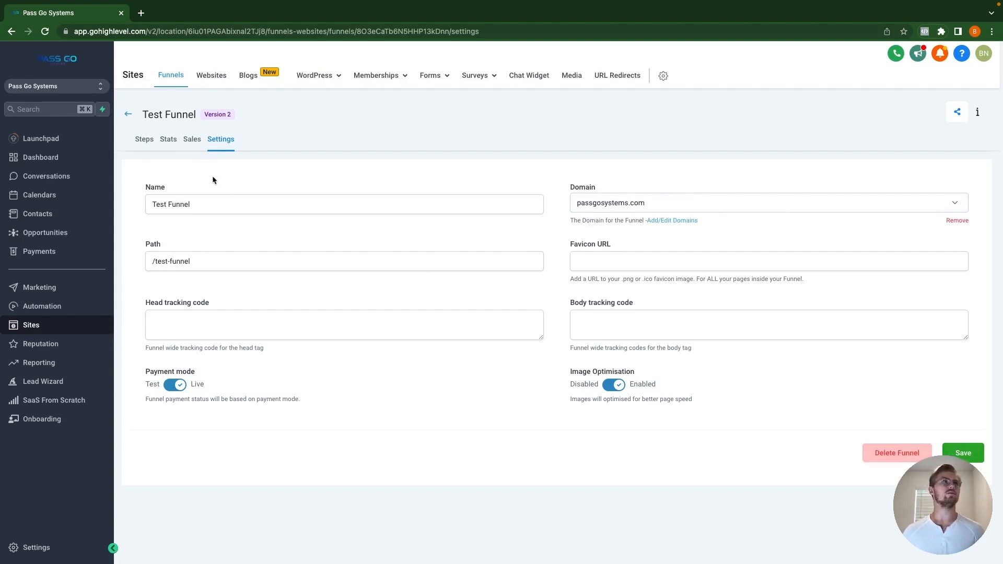
{"action": "left_click", "coordinate": [962, 454]}
{"action": "left_click", "coordinate": [140, 139]}
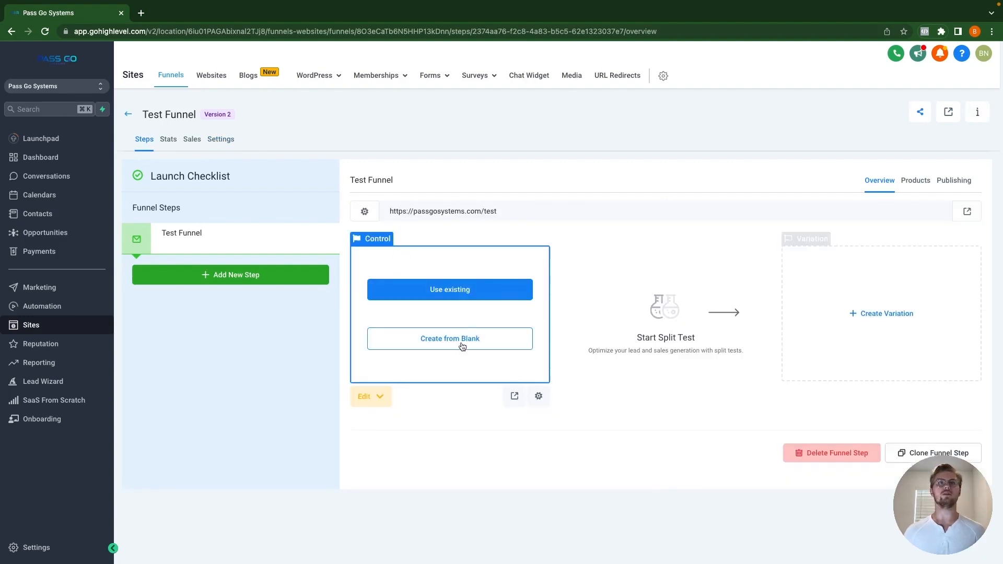
{"action": "left_click", "coordinate": [462, 349]}
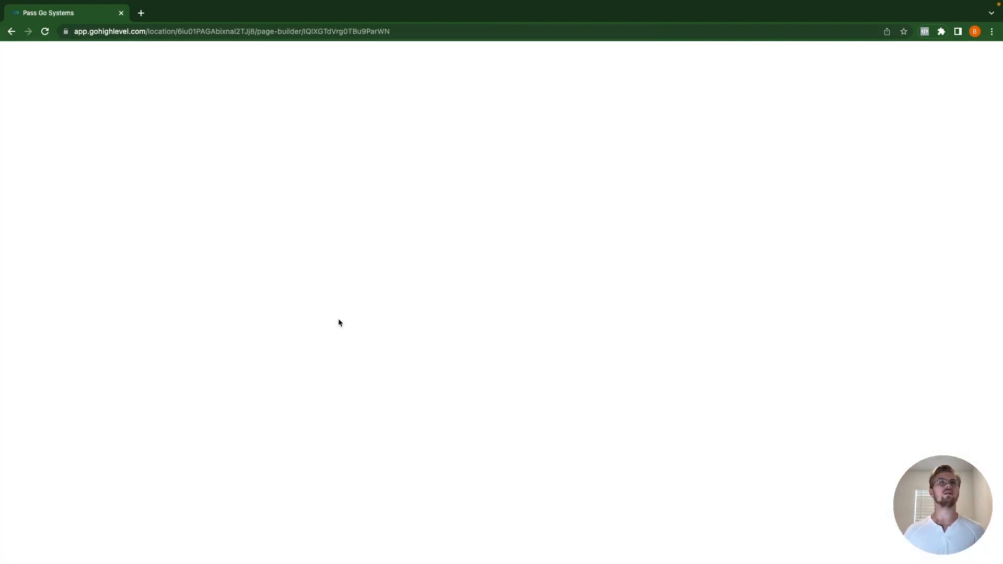
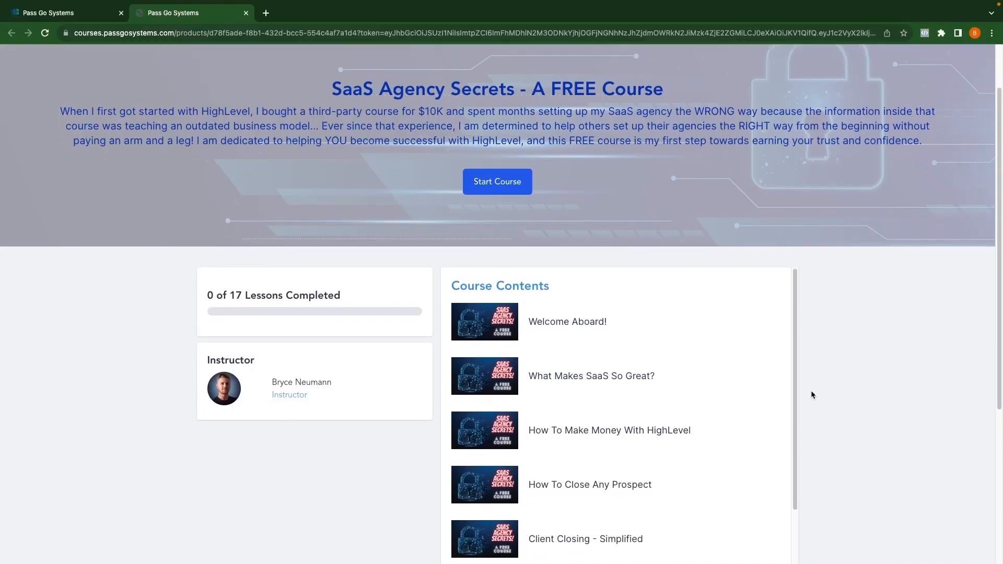
Step: Scroll through the 59-lesson agency course and the Onboarding course lesson lists
{"action": "scroll", "coordinate": [812, 395], "scroll_direction": "down", "scroll_amount": 3}
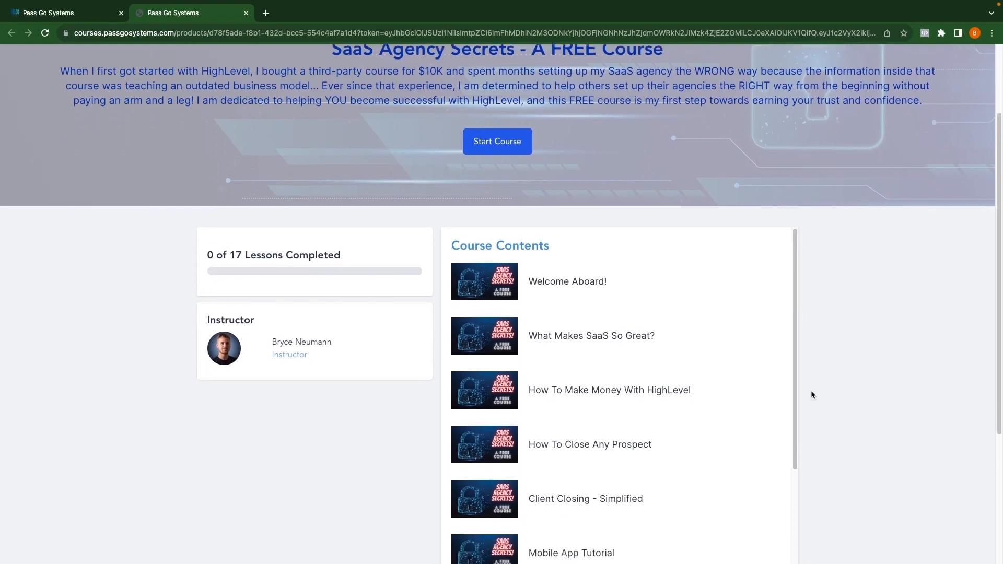
{"action": "scroll", "coordinate": [812, 395], "scroll_direction": "down", "scroll_amount": 5}
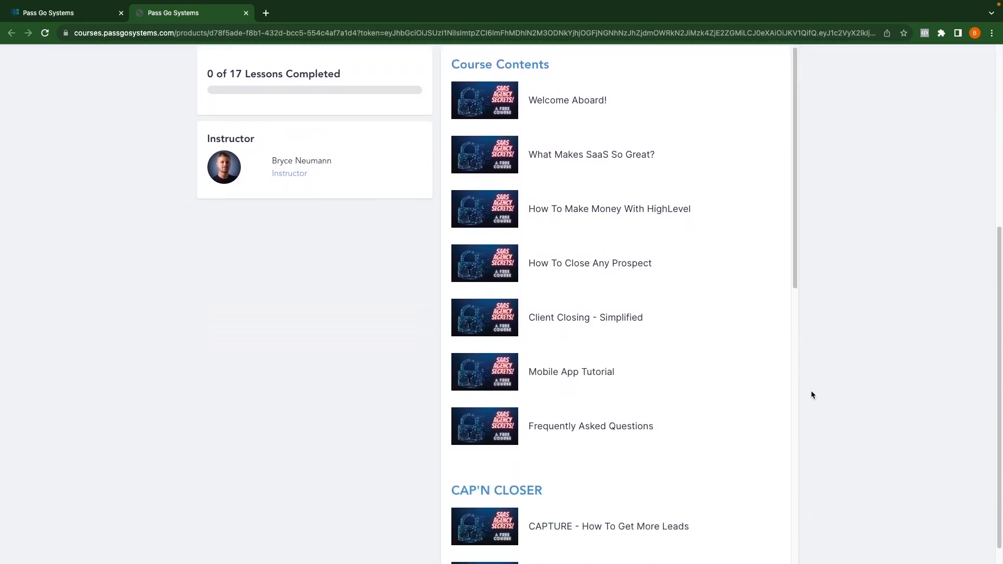
{"action": "scroll", "coordinate": [761, 398], "scroll_direction": "down", "scroll_amount": 3}
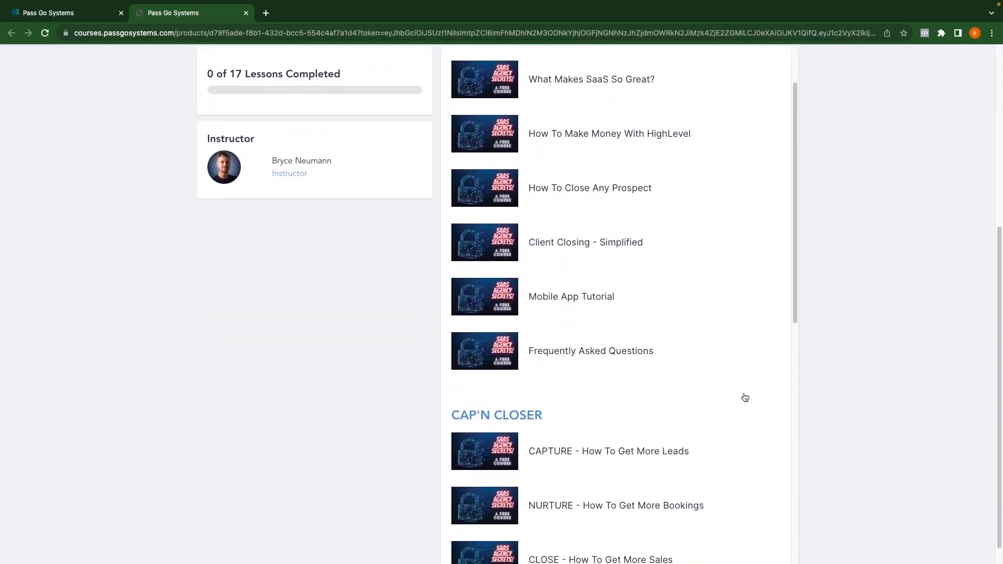
{"action": "scroll", "coordinate": [745, 398], "scroll_direction": "down", "scroll_amount": 6}
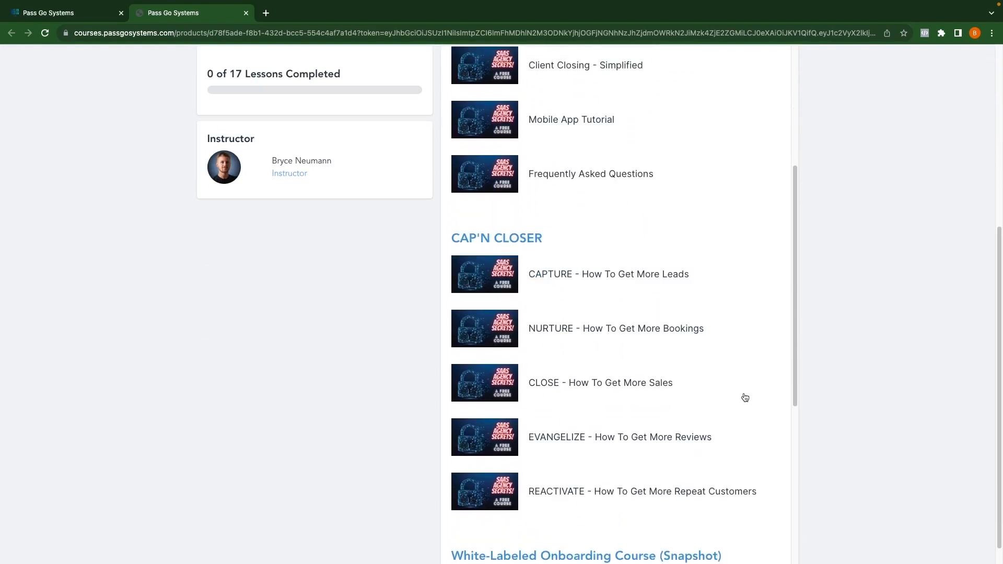
{"action": "scroll", "coordinate": [745, 398], "scroll_direction": "down", "scroll_amount": 3}
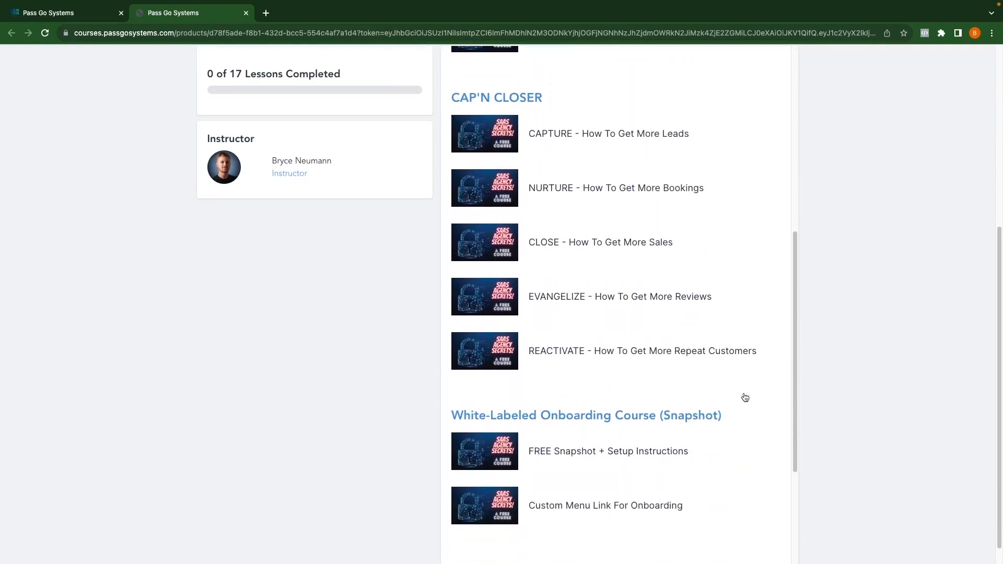
{"action": "scroll", "coordinate": [745, 397], "scroll_direction": "down", "scroll_amount": 5}
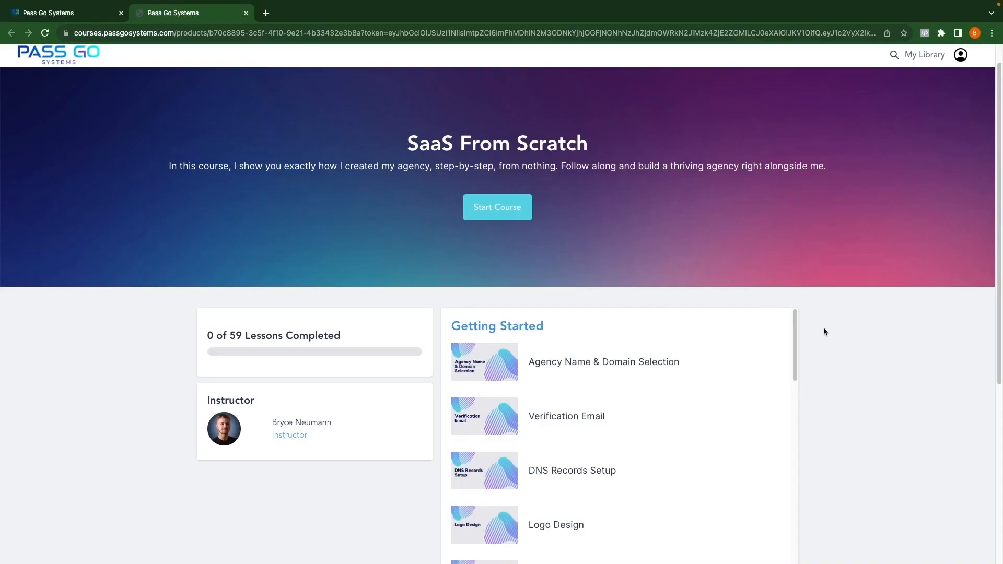
{"action": "scroll", "coordinate": [825, 332], "scroll_direction": "down", "scroll_amount": 4}
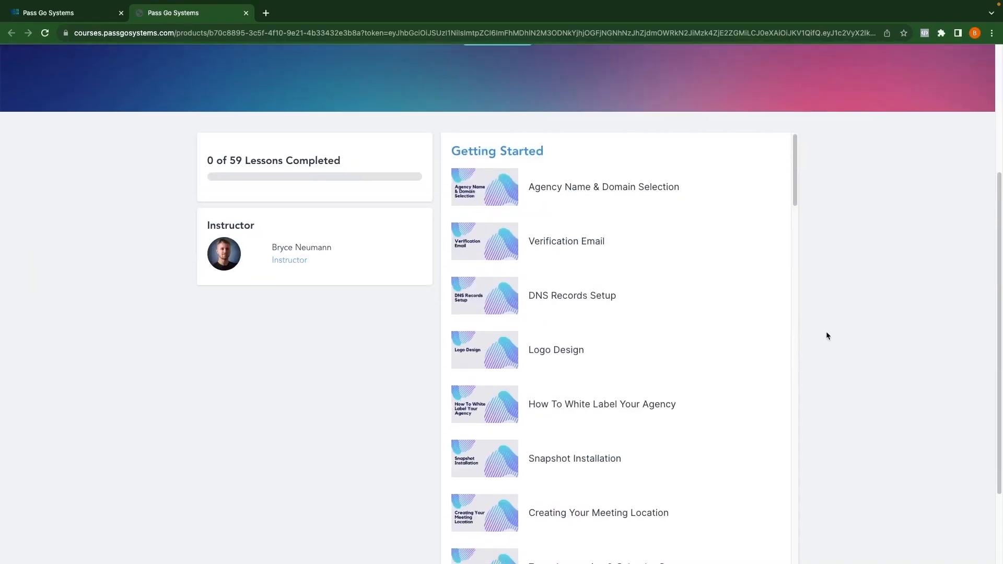
{"action": "scroll", "coordinate": [668, 358], "scroll_direction": "down", "scroll_amount": 14}
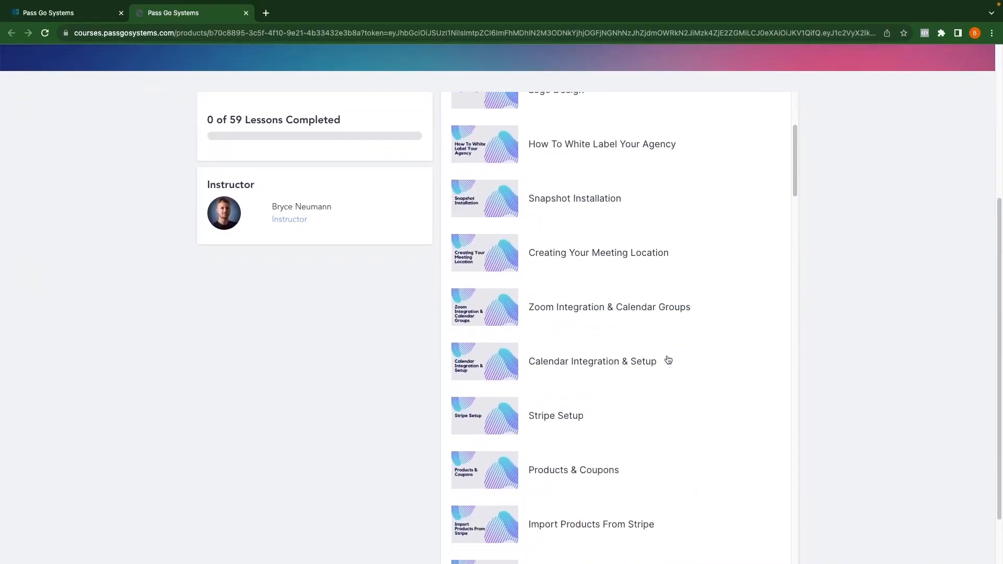
{"action": "scroll", "coordinate": [668, 360], "scroll_direction": "down", "scroll_amount": 18}
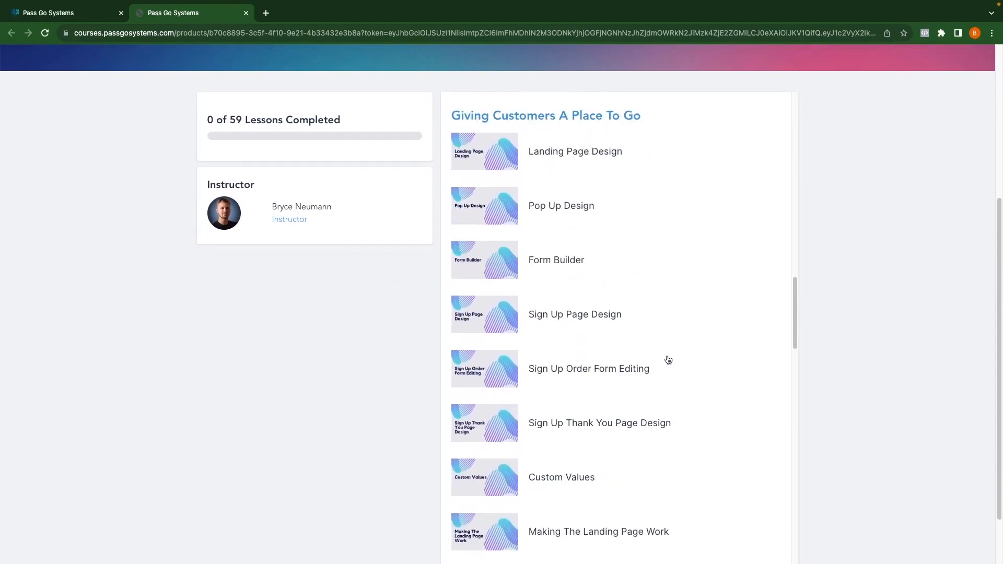
{"action": "scroll", "coordinate": [668, 360], "scroll_direction": "down", "scroll_amount": 16}
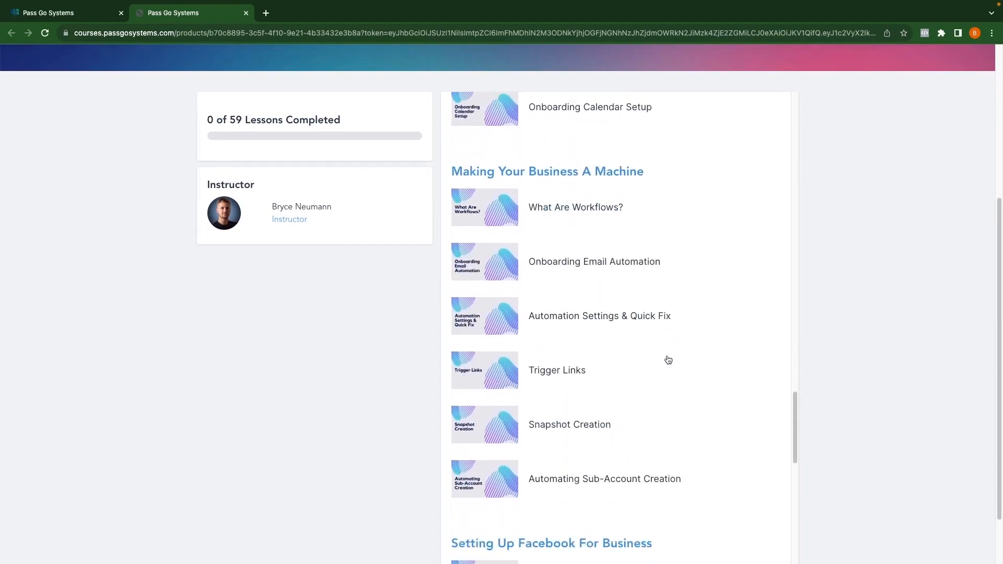
{"action": "scroll", "coordinate": [669, 360], "scroll_direction": "down", "scroll_amount": 12}
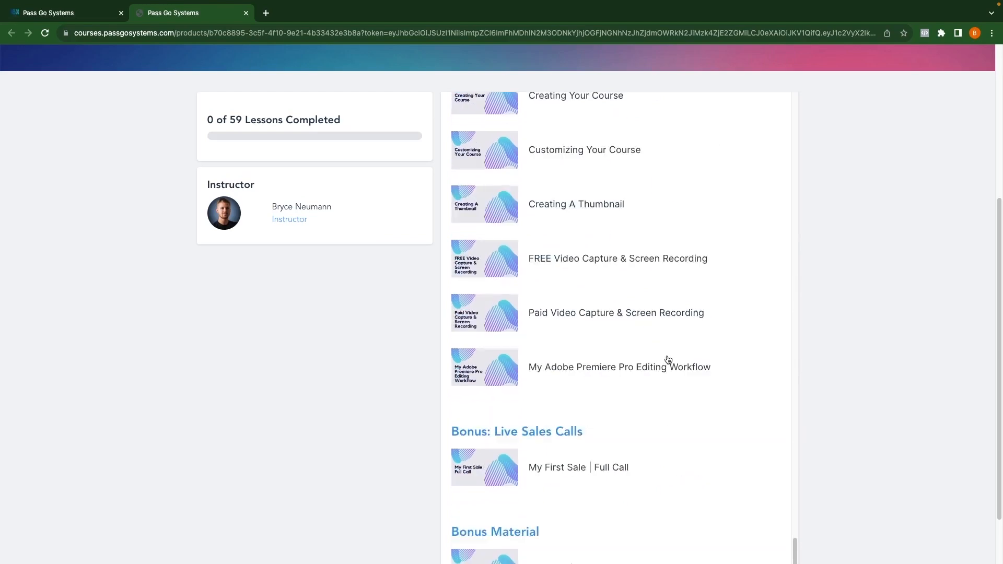
{"action": "scroll", "coordinate": [668, 361], "scroll_direction": "down", "scroll_amount": 3}
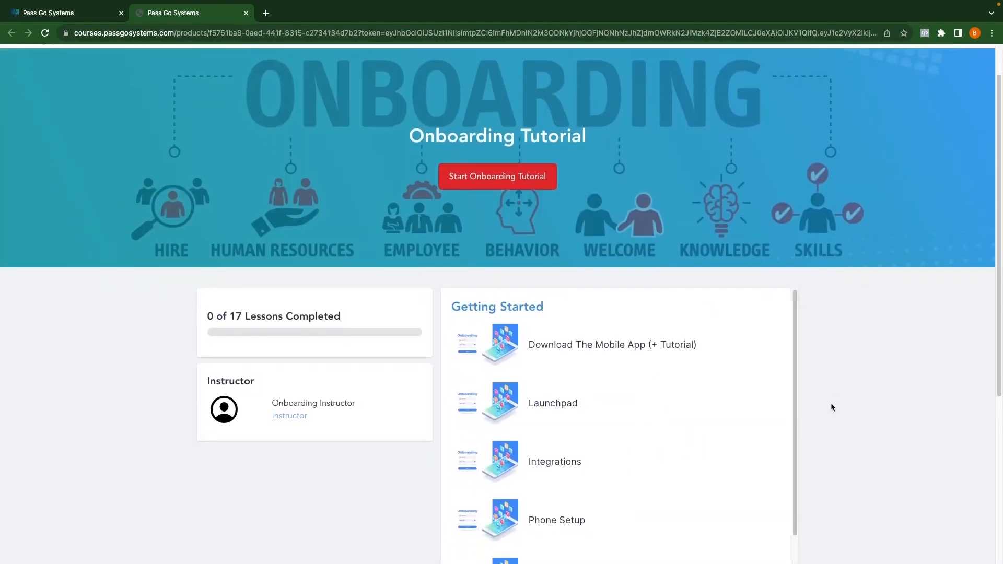
{"action": "scroll", "coordinate": [832, 408], "scroll_direction": "down", "scroll_amount": 4}
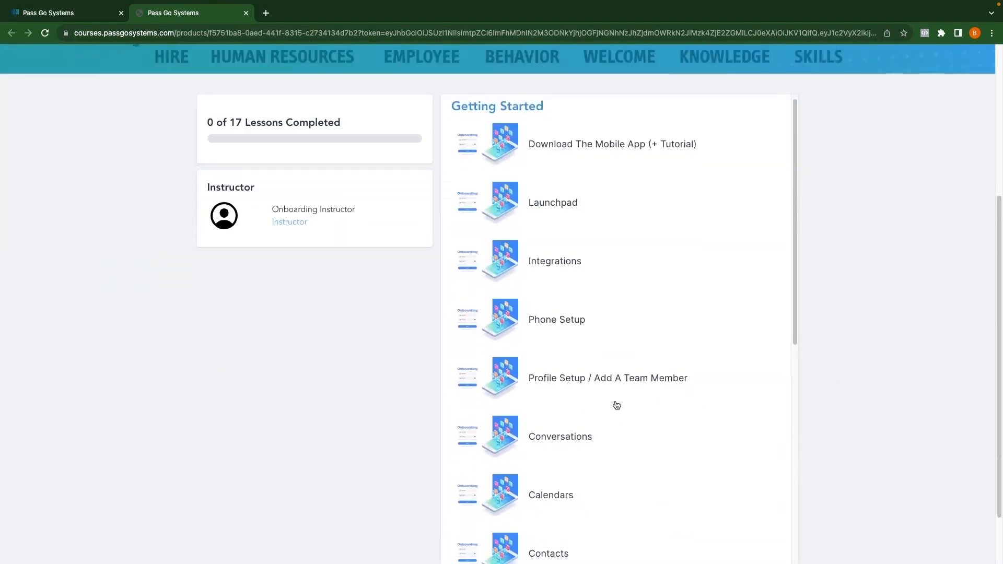
{"action": "scroll", "coordinate": [616, 407], "scroll_direction": "down", "scroll_amount": 4}
{"action": "scroll", "coordinate": [616, 407], "scroll_direction": "down", "scroll_amount": 8}
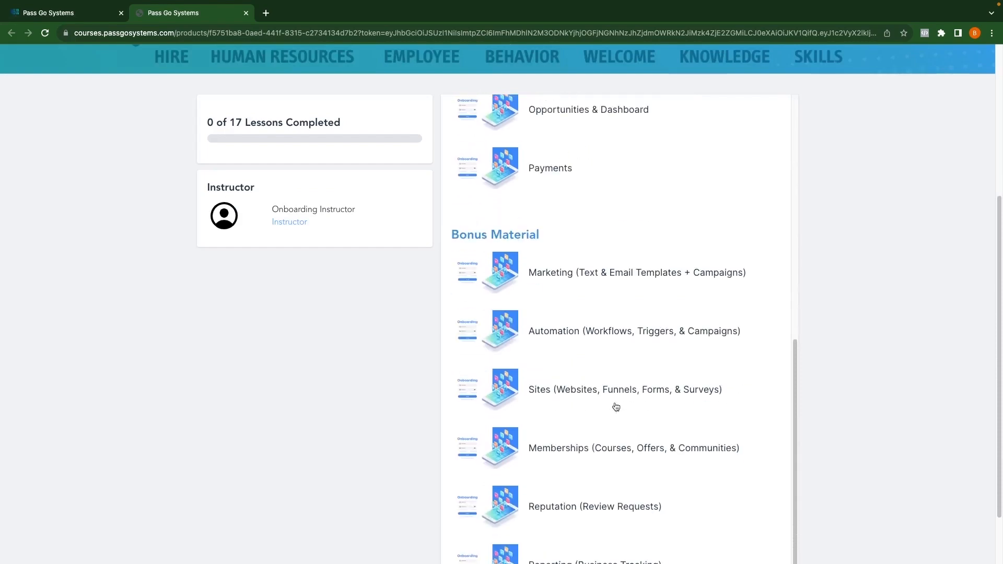
{"action": "scroll", "coordinate": [651, 456], "scroll_direction": "down", "scroll_amount": 2}
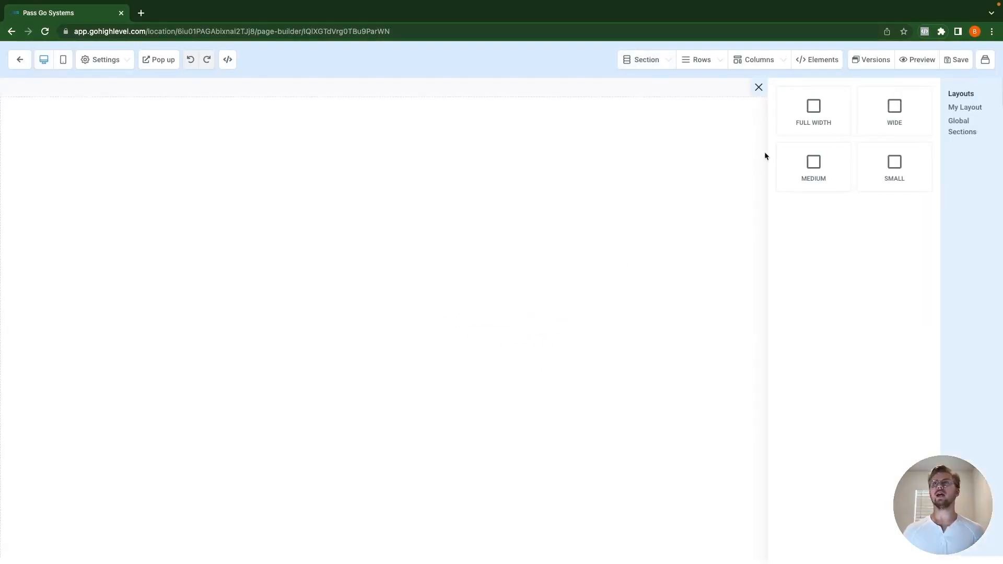
Step: Add a full-width, one-column section containing a form element set to Test Form
{"action": "left_click", "coordinate": [814, 117]}
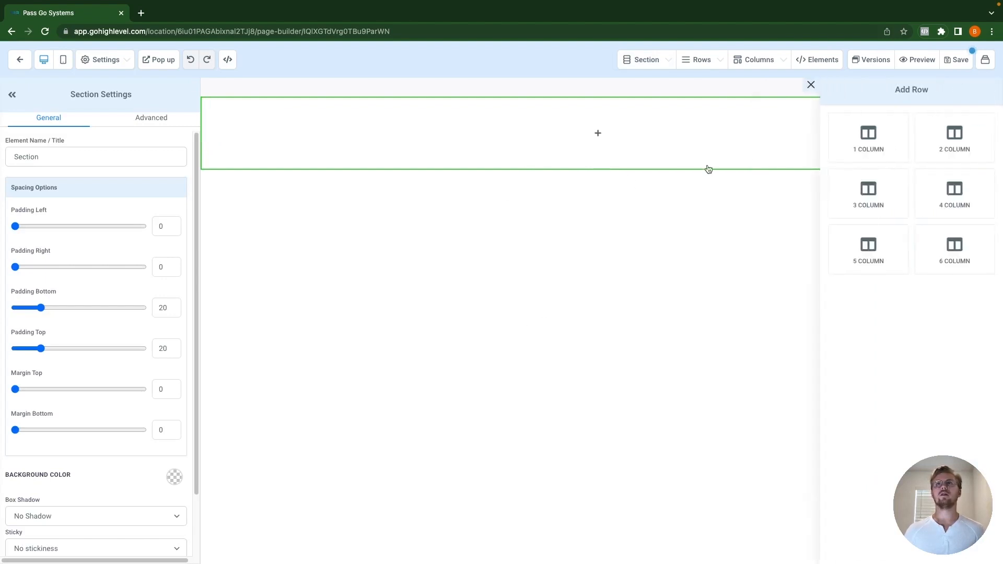
{"action": "left_click", "coordinate": [872, 142]}
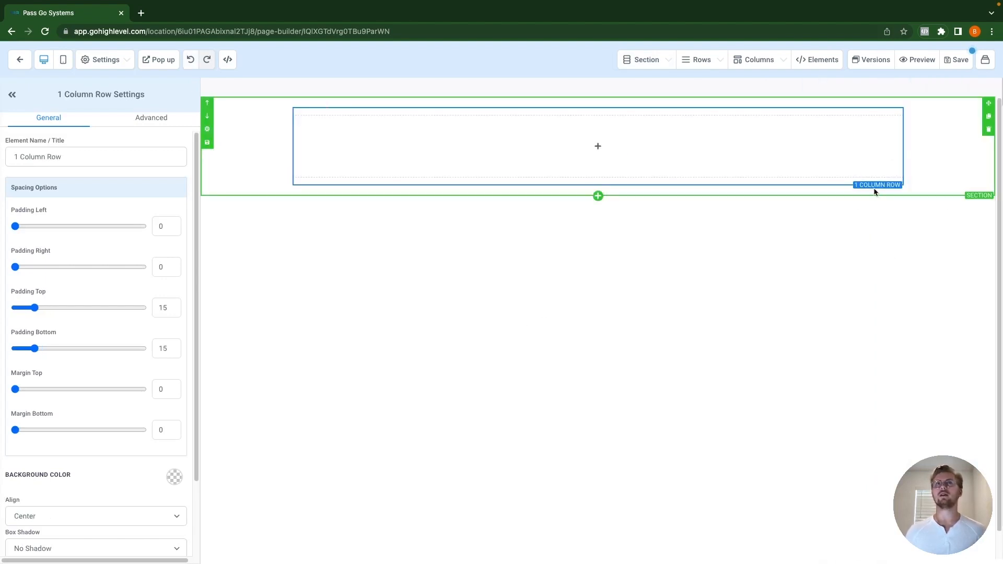
{"action": "left_click", "coordinate": [609, 153]}
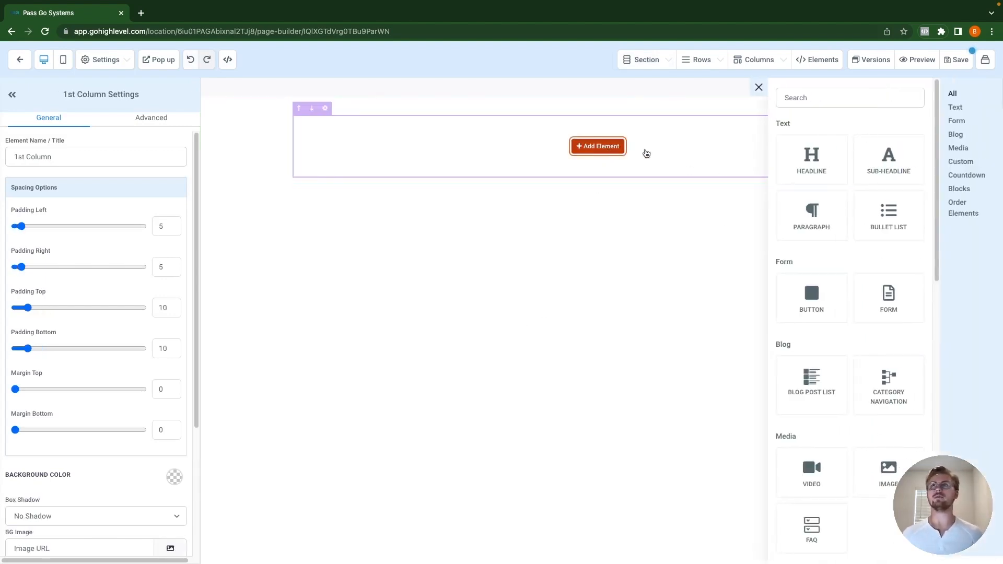
{"action": "left_click", "coordinate": [887, 304]}
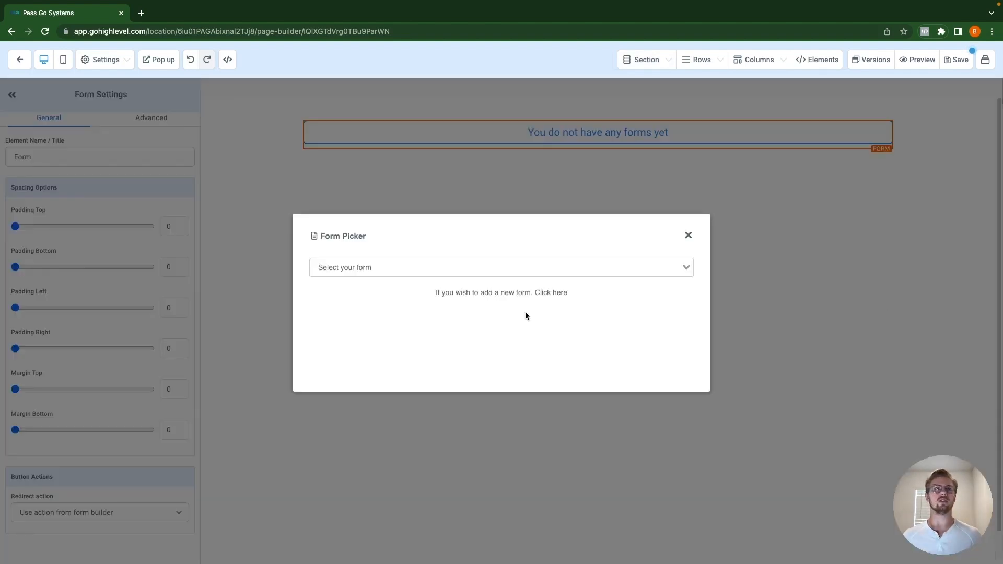
{"action": "left_click", "coordinate": [379, 262]}
{"action": "scroll", "coordinate": [399, 336], "scroll_direction": "down", "scroll_amount": 5}
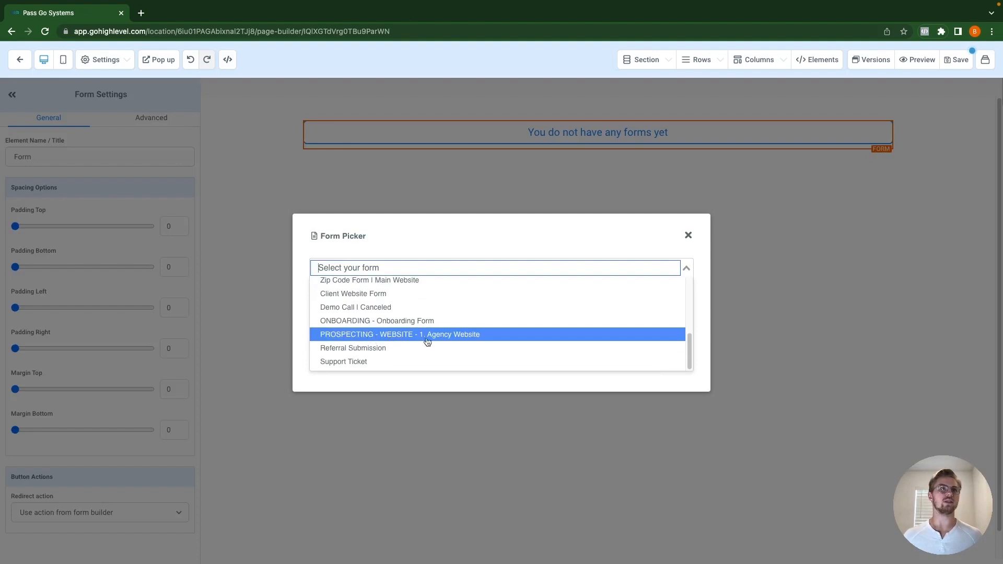
{"action": "scroll", "coordinate": [433, 342], "scroll_direction": "up", "scroll_amount": 3}
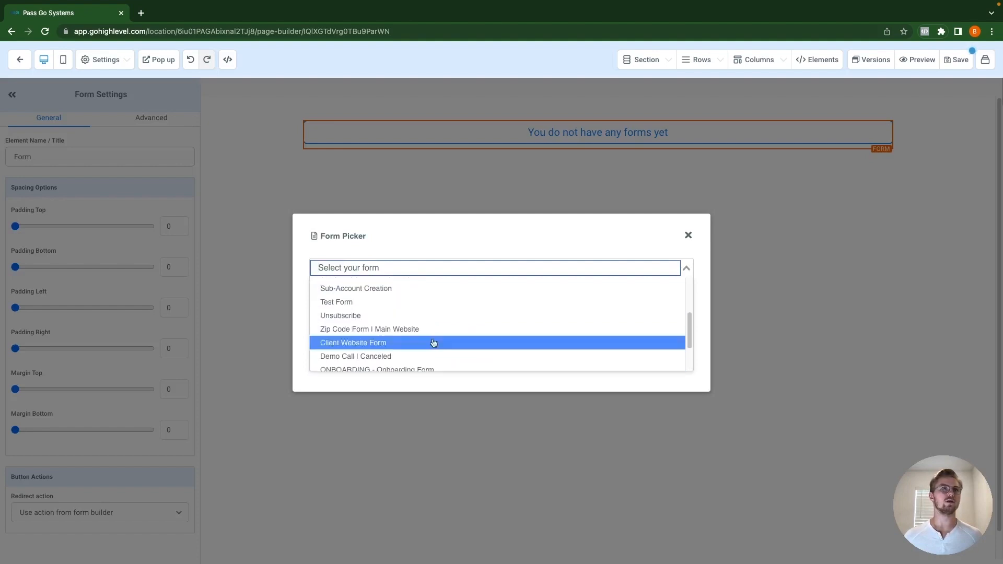
{"action": "left_click", "coordinate": [336, 303]}
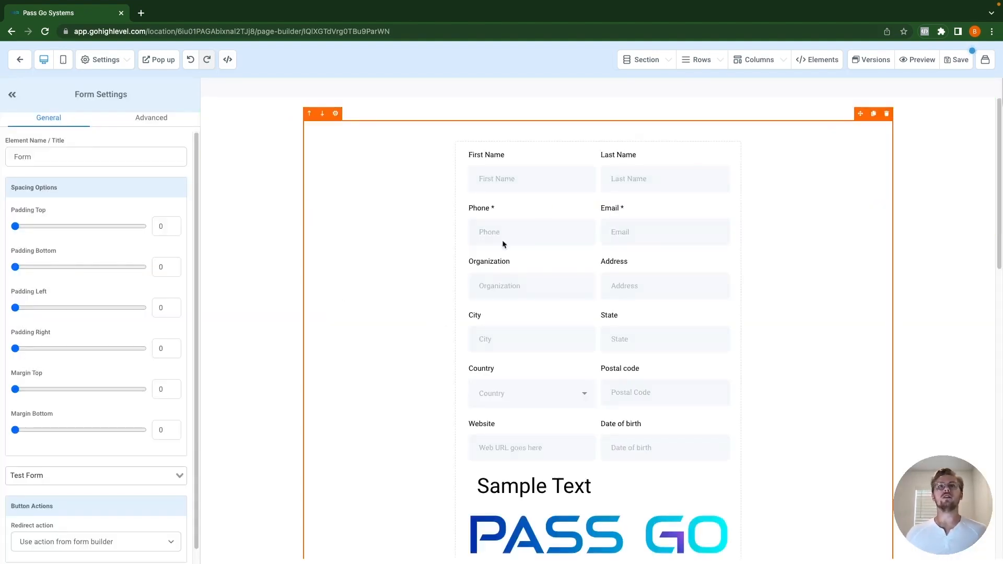
{"action": "scroll", "coordinate": [505, 286], "scroll_direction": "down", "scroll_amount": 15}
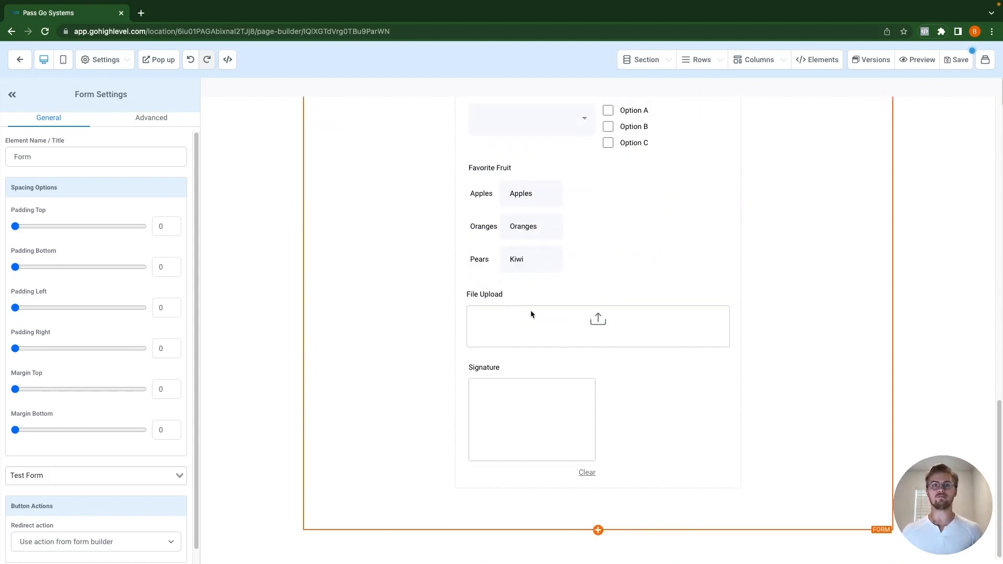
{"action": "scroll", "coordinate": [582, 324], "scroll_direction": "up", "scroll_amount": 15}
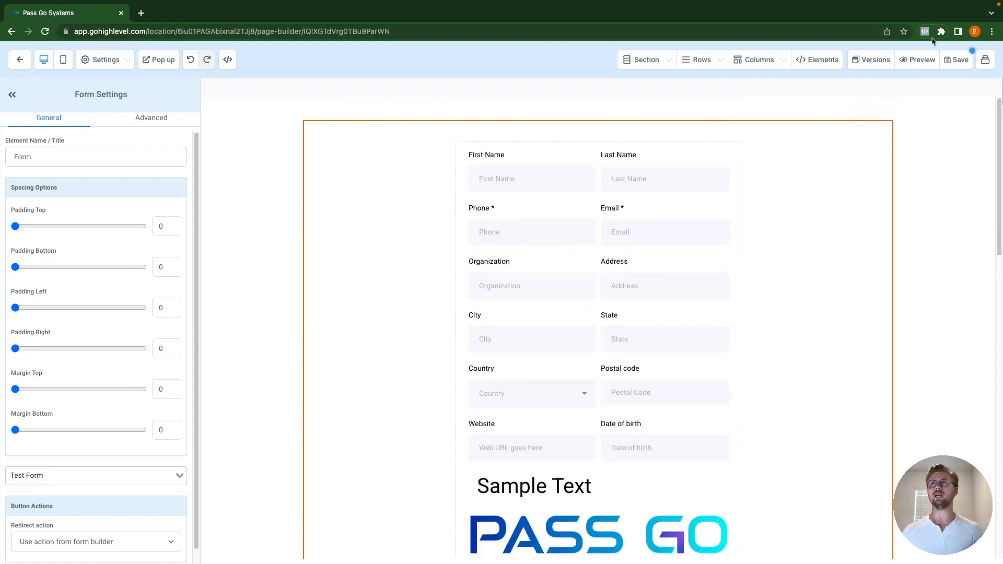
Step: Save the page, dismiss the SEO warning, and return to the Test Funnel overview
{"action": "left_click", "coordinate": [952, 59]}
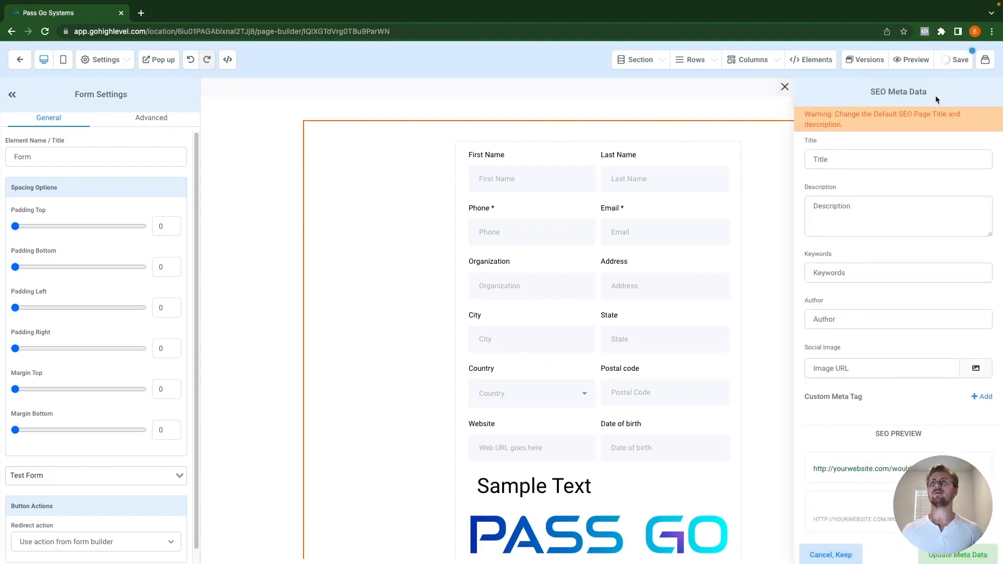
{"action": "left_click", "coordinate": [785, 86]}
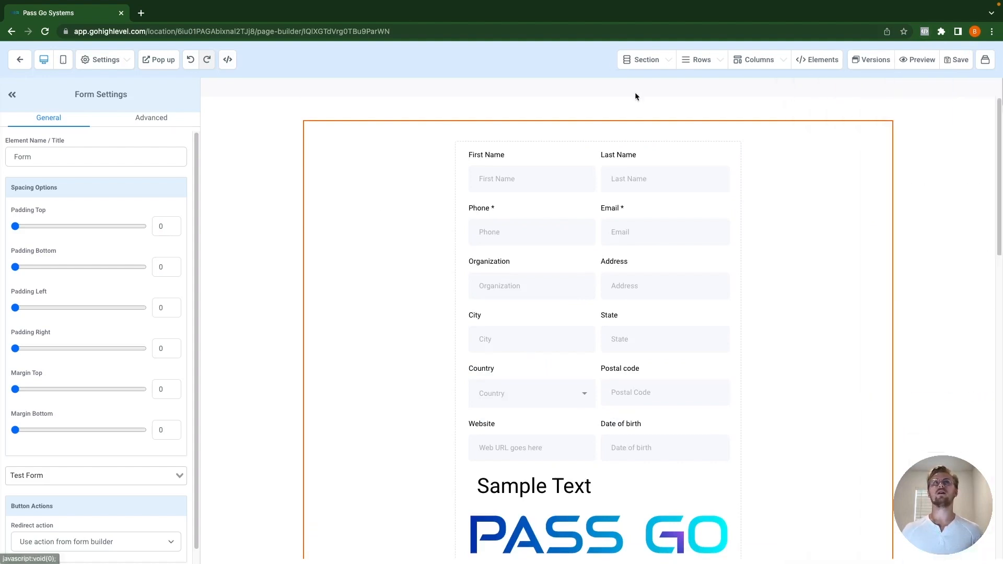
{"action": "left_click", "coordinate": [20, 60]}
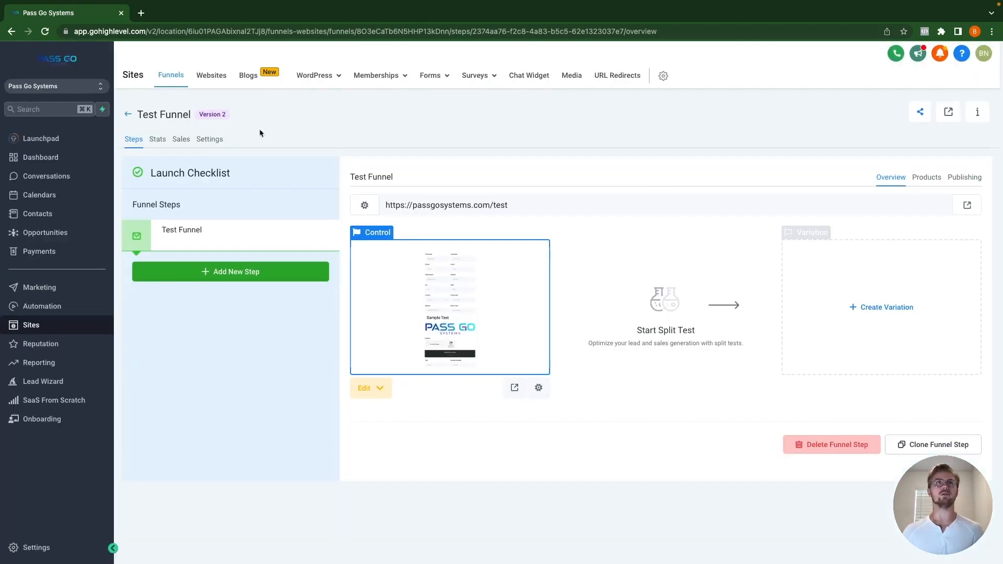
Step: Go to Forms and open Test Form, listed on the second page, in the form builder
{"action": "mouse_move", "coordinate": [438, 78]}
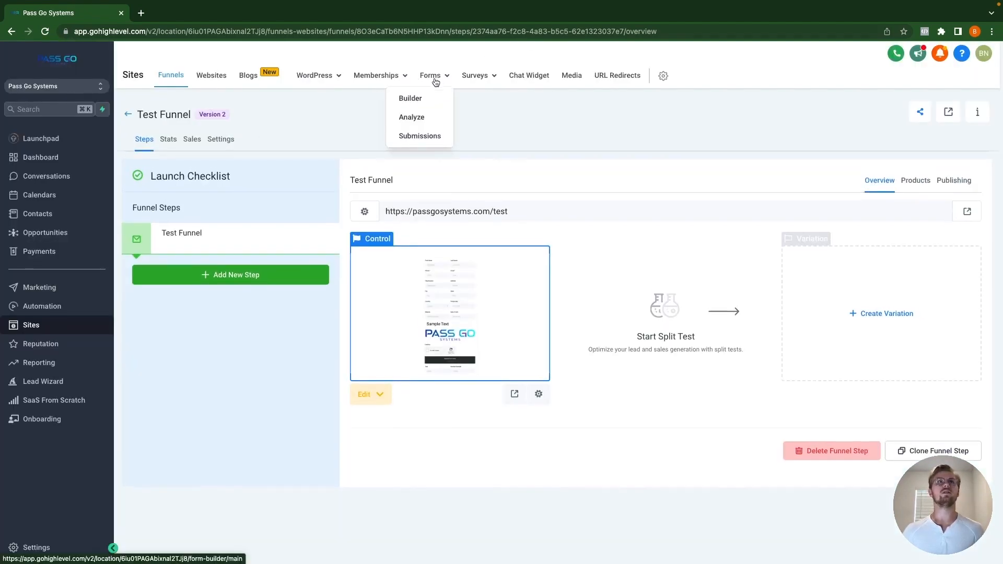
{"action": "left_click", "coordinate": [412, 99]}
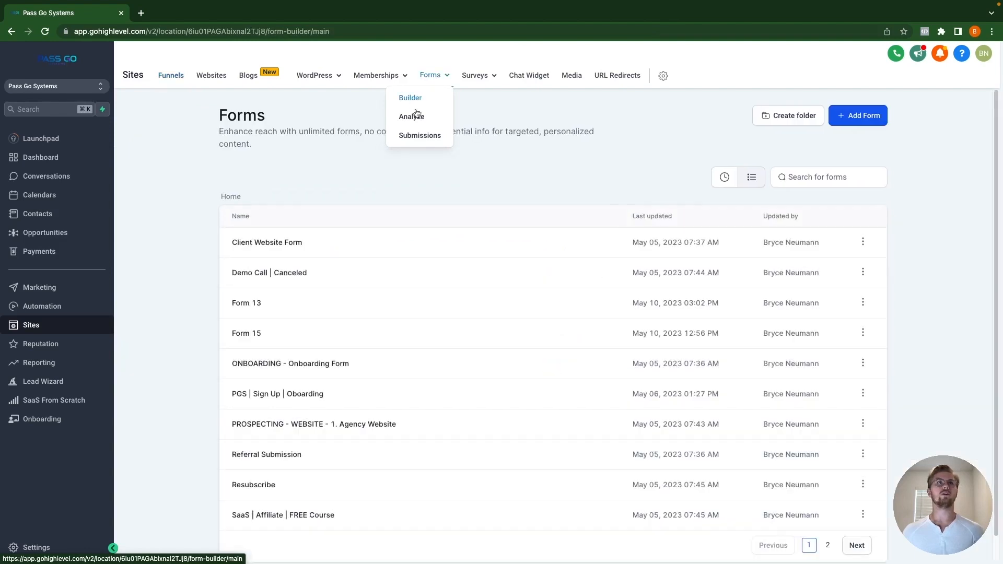
{"action": "scroll", "coordinate": [694, 468], "scroll_direction": "down", "scroll_amount": 1}
{"action": "scroll", "coordinate": [694, 468], "scroll_direction": "down", "scroll_amount": 2}
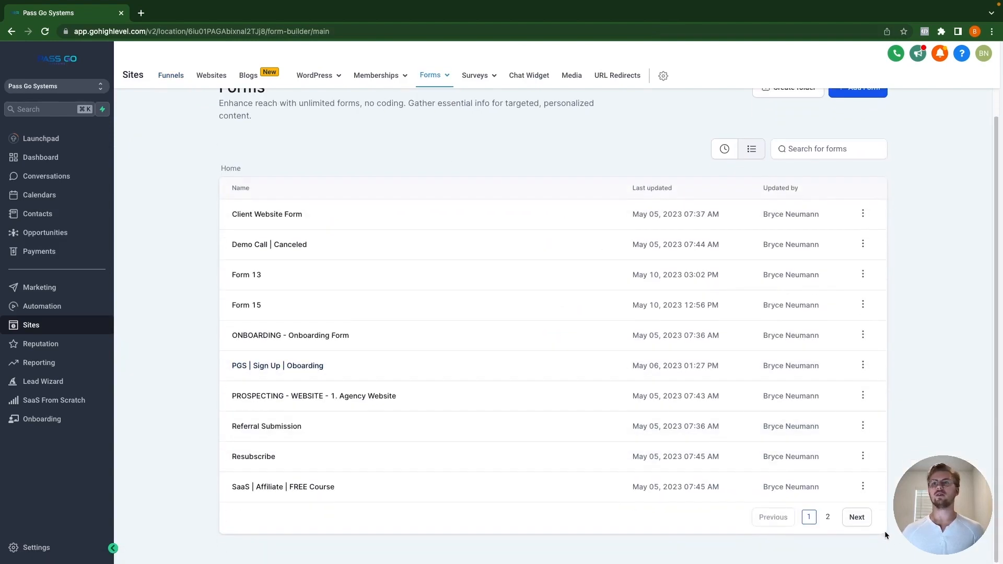
{"action": "left_click", "coordinate": [828, 519]}
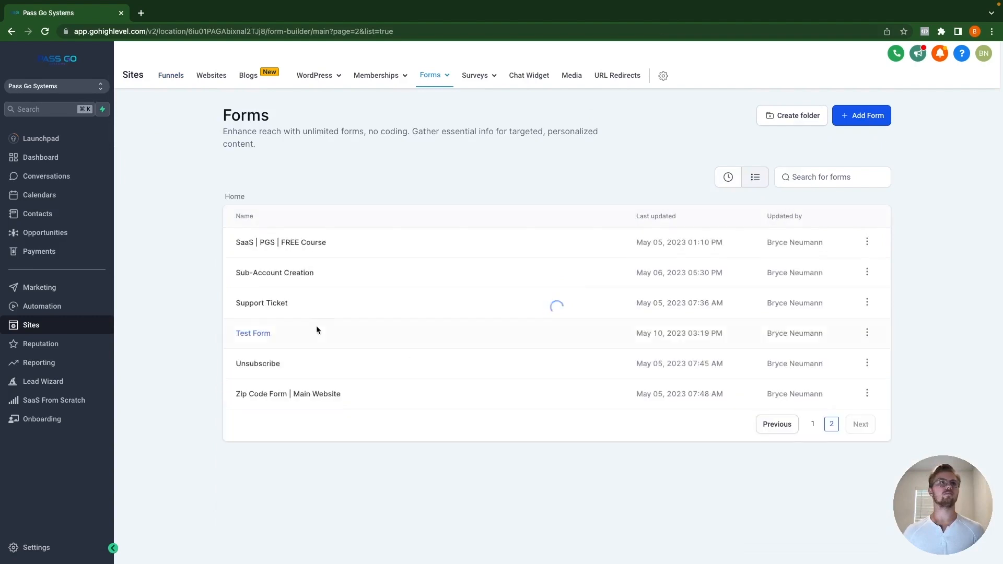
{"action": "left_click", "coordinate": [261, 333]}
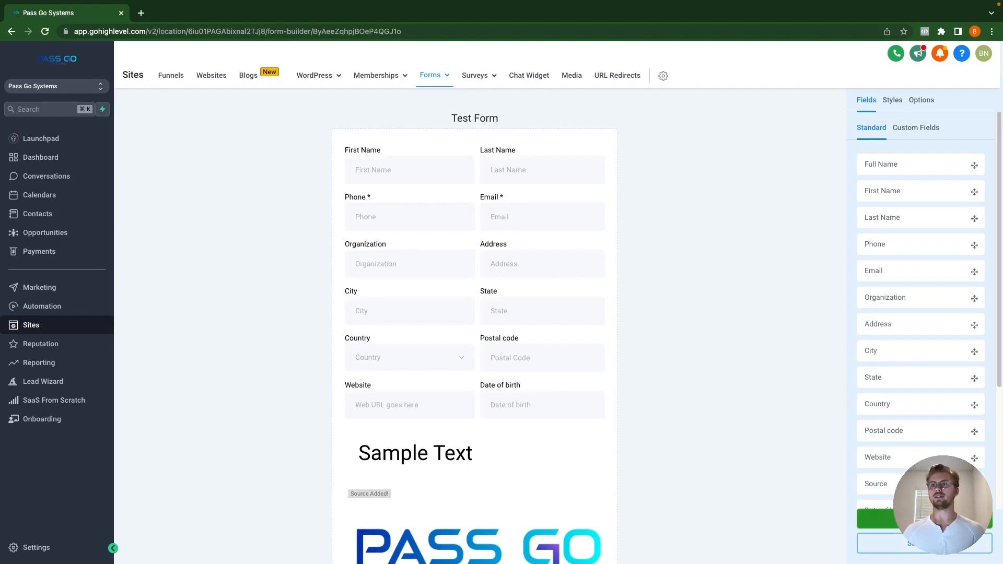
Step: Try the Sticky sidebar embed on the right side, toggling Allow minimize on and off
{"action": "left_click", "coordinate": [926, 519]}
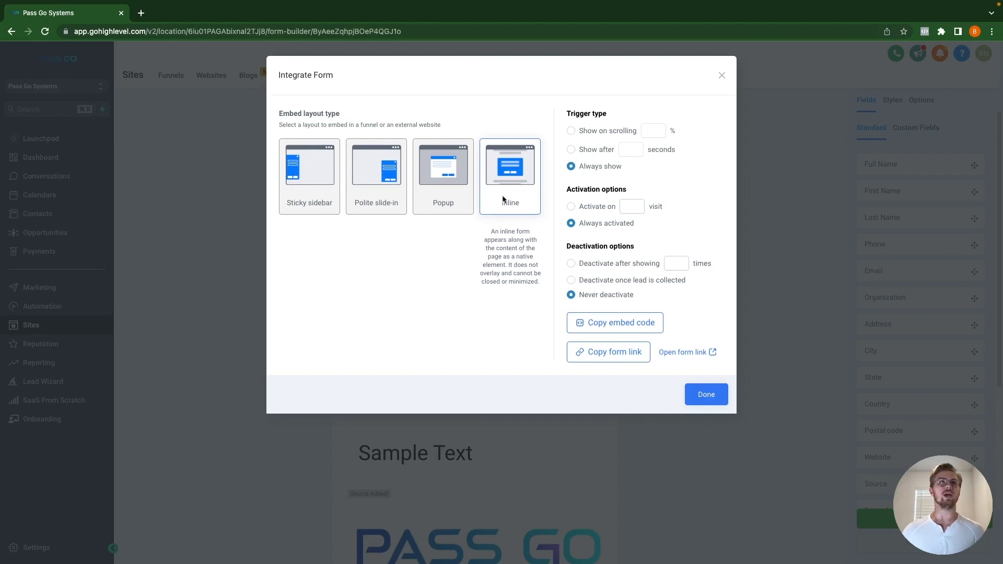
{"action": "left_click", "coordinate": [321, 187]}
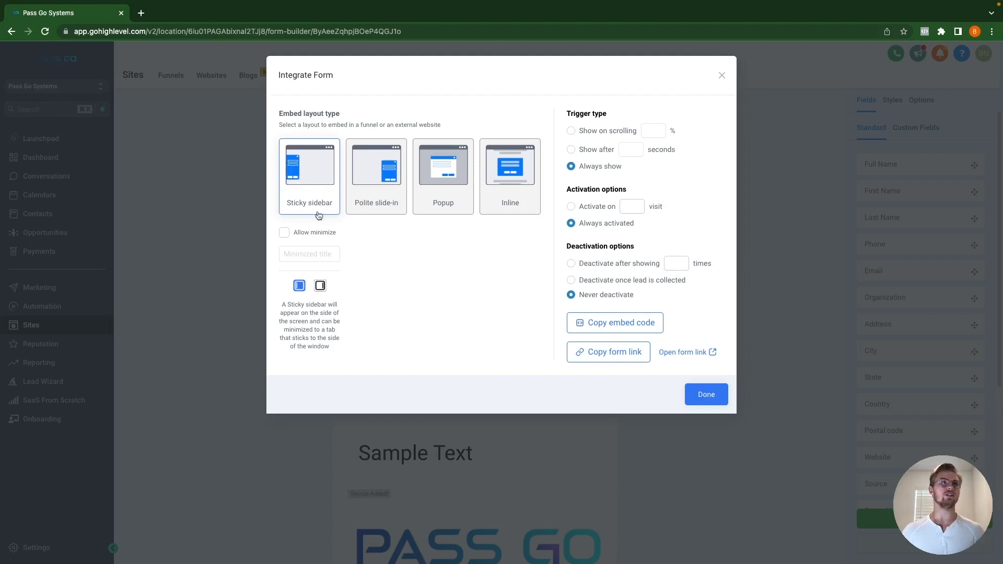
{"action": "left_click", "coordinate": [320, 289]}
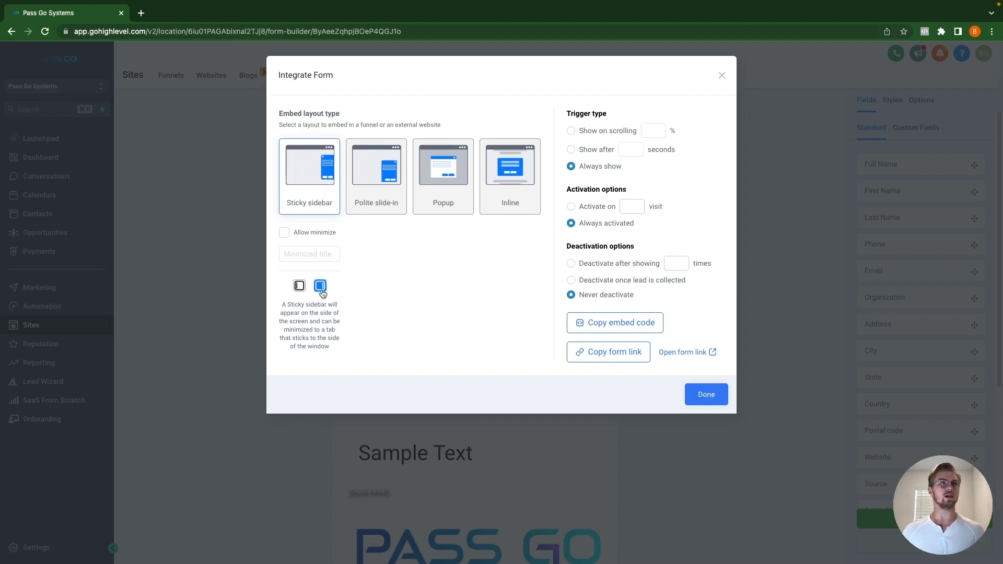
{"action": "left_click", "coordinate": [285, 234]}
{"action": "left_click", "coordinate": [313, 255]}
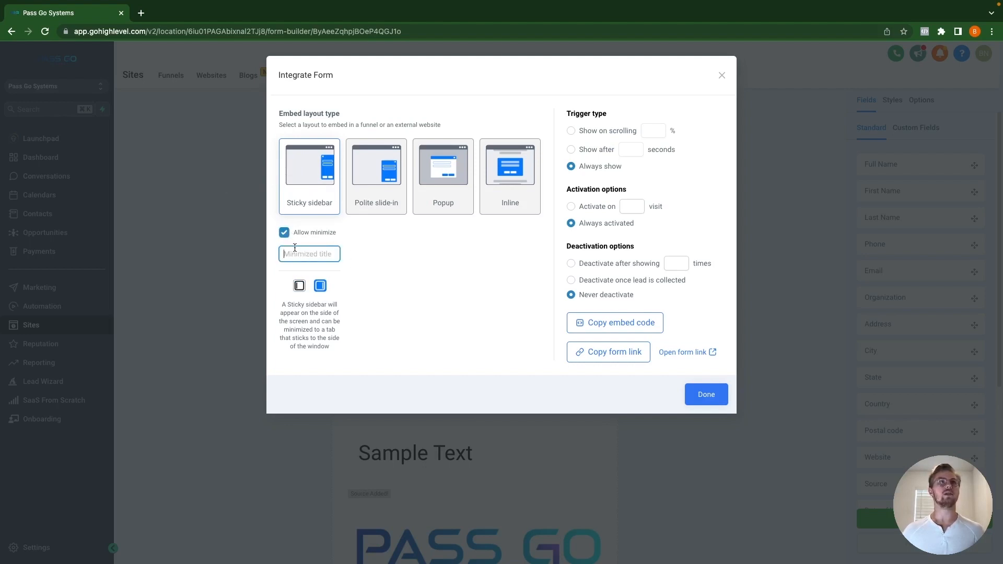
{"action": "left_click", "coordinate": [285, 235]}
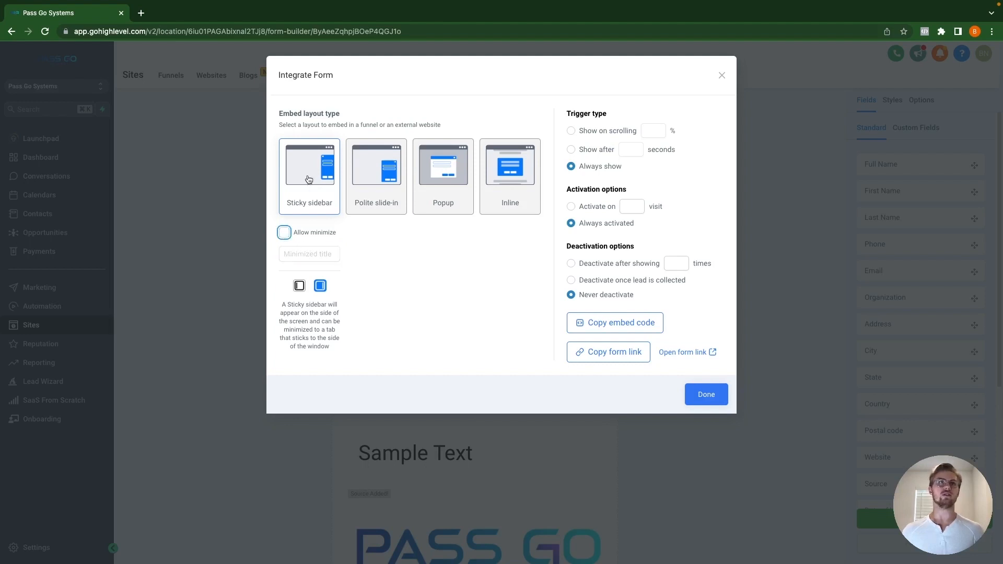
Step: Try Polite slide-in on the left side, then settle on the Popup layout
{"action": "left_click", "coordinate": [375, 183]}
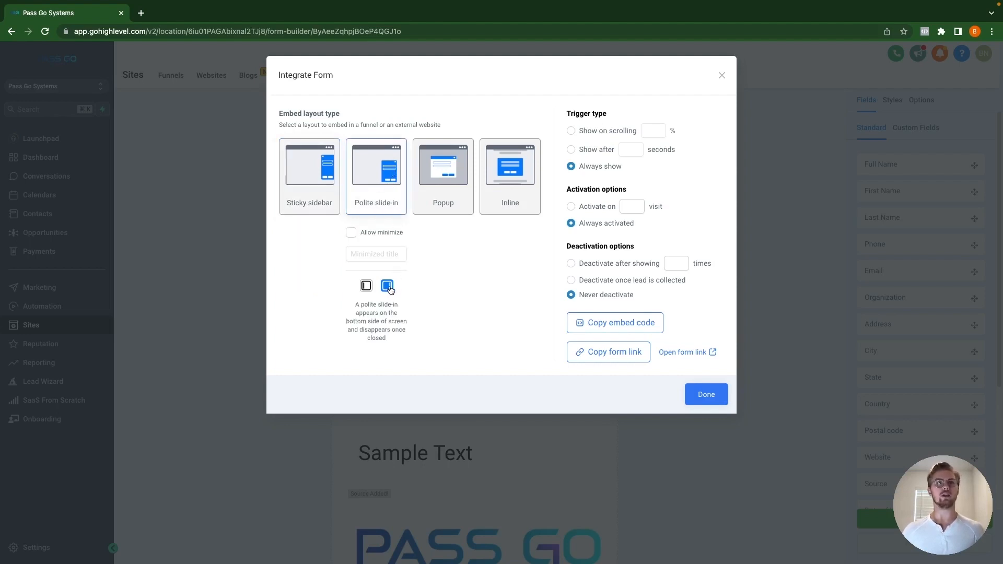
{"action": "left_click", "coordinate": [366, 286]}
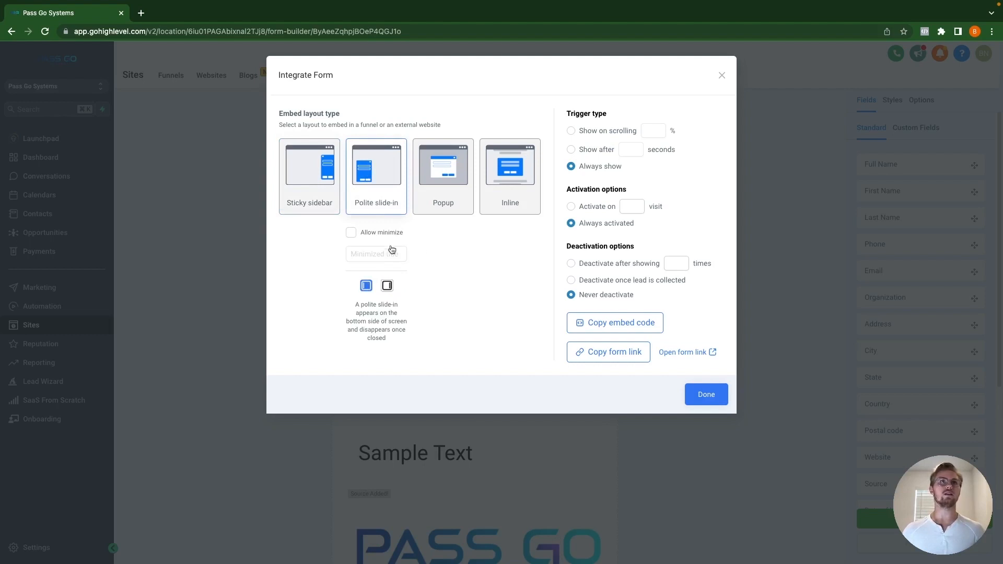
{"action": "left_click", "coordinate": [445, 182]}
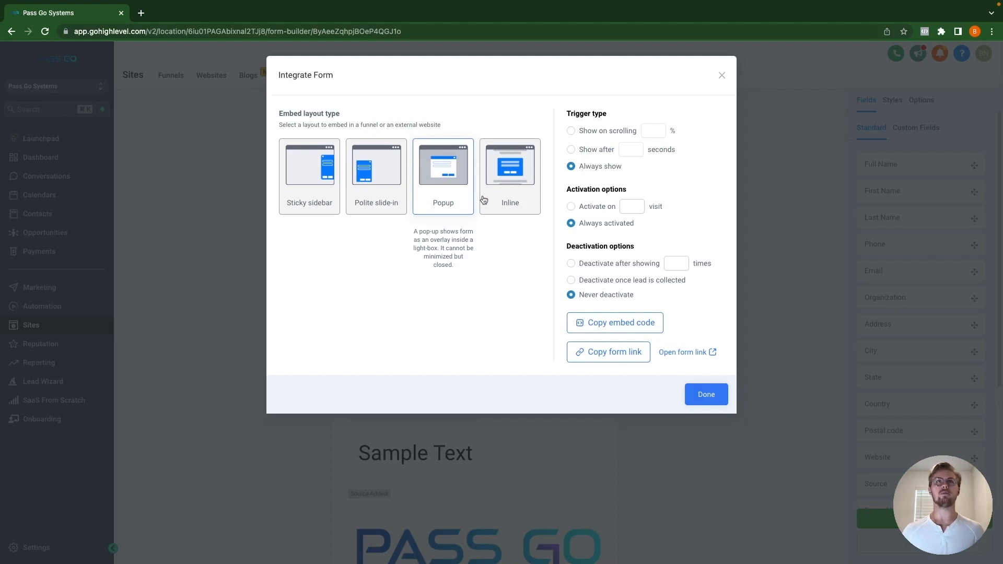
Step: Switch to Sticky sidebar, trying show after 50% scrolling and after 30 seconds
{"action": "left_click", "coordinate": [526, 175]}
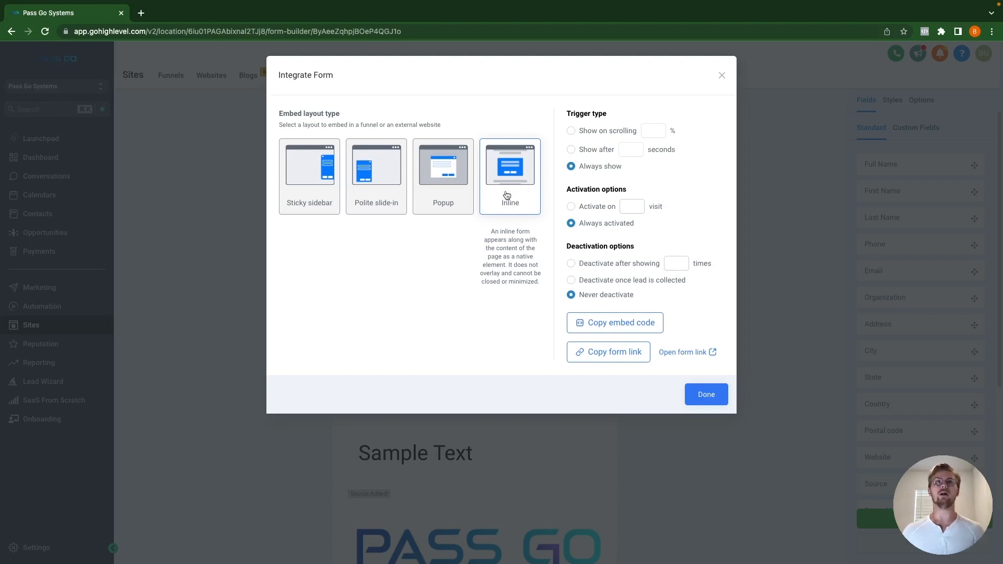
{"action": "left_click", "coordinate": [571, 132]}
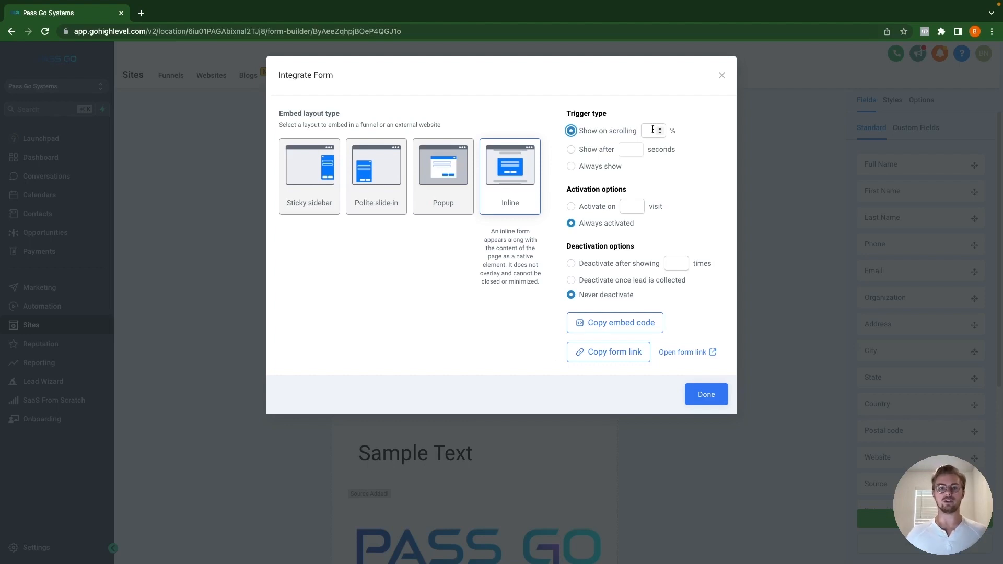
{"action": "left_click", "coordinate": [294, 188]}
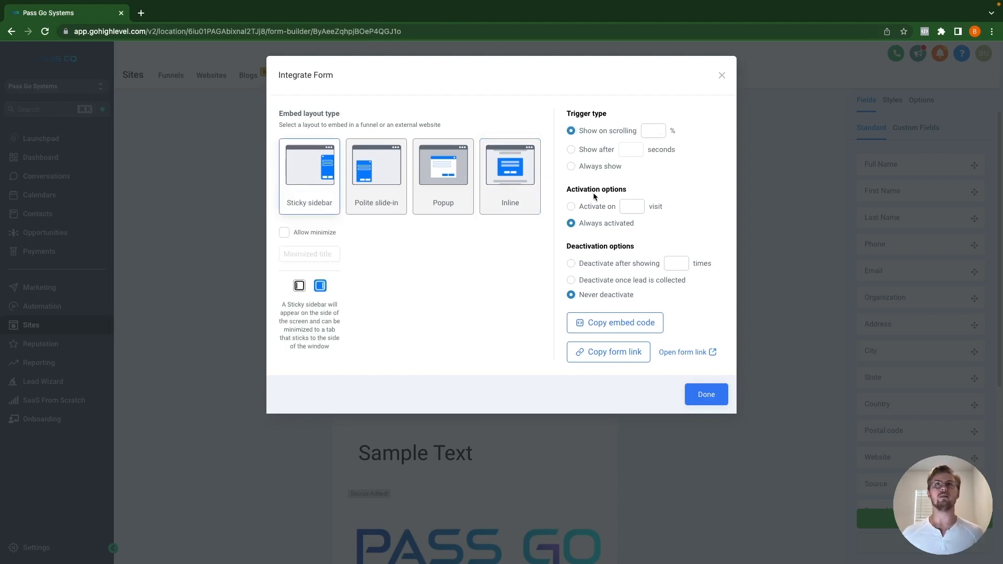
{"action": "left_click", "coordinate": [646, 131]}
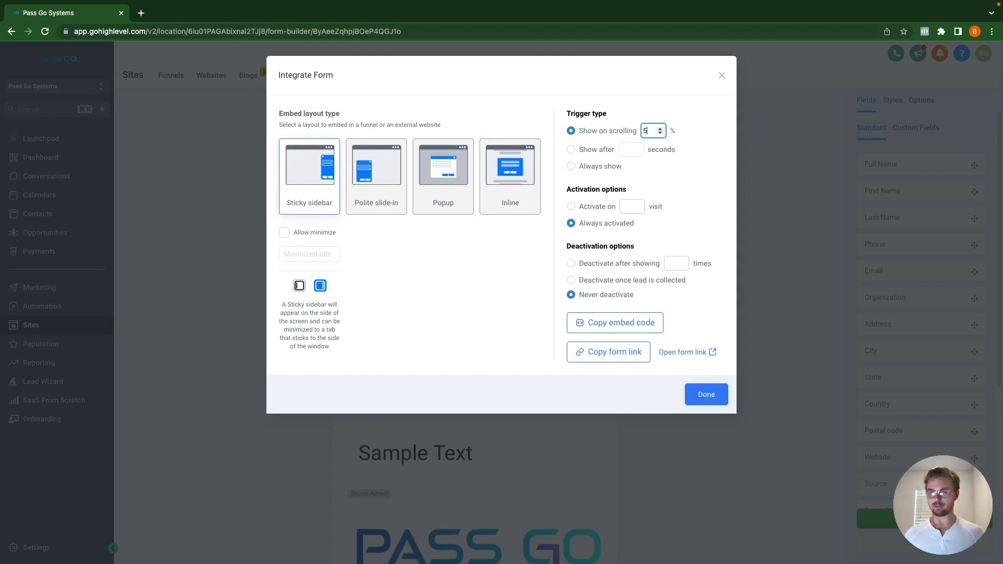
{"action": "left_click", "coordinate": [690, 186]}
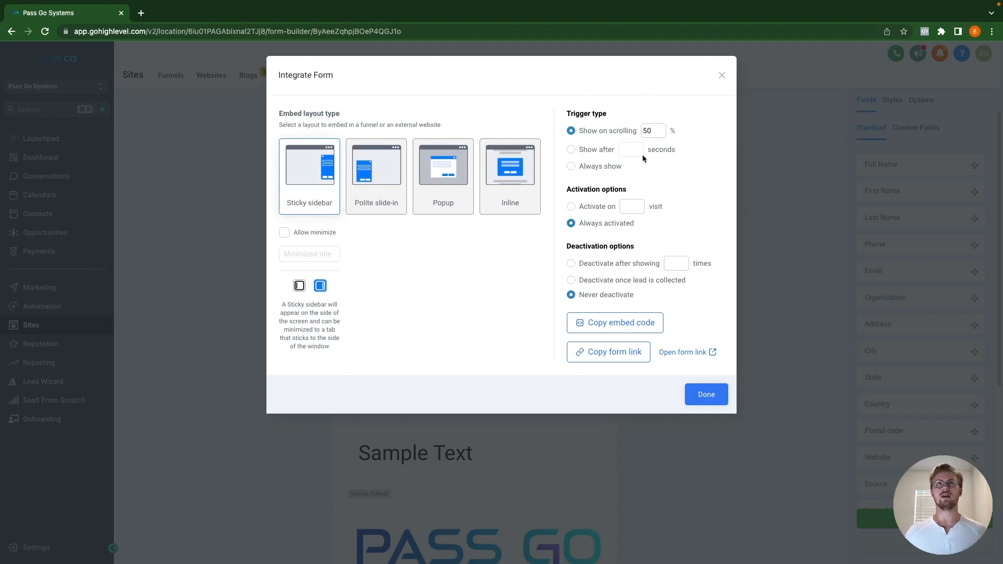
{"action": "left_click", "coordinate": [570, 150]}
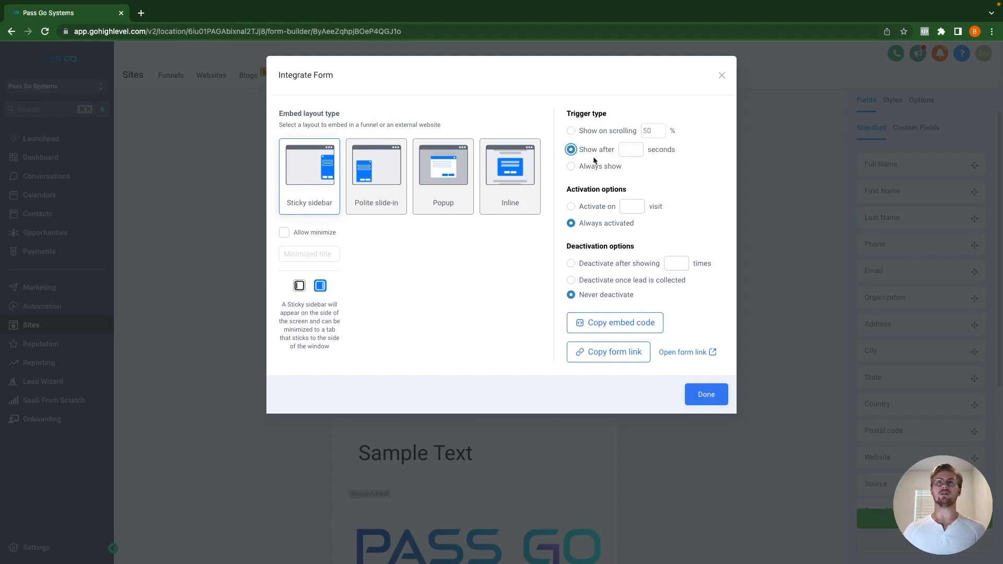
{"action": "left_click", "coordinate": [622, 151]}
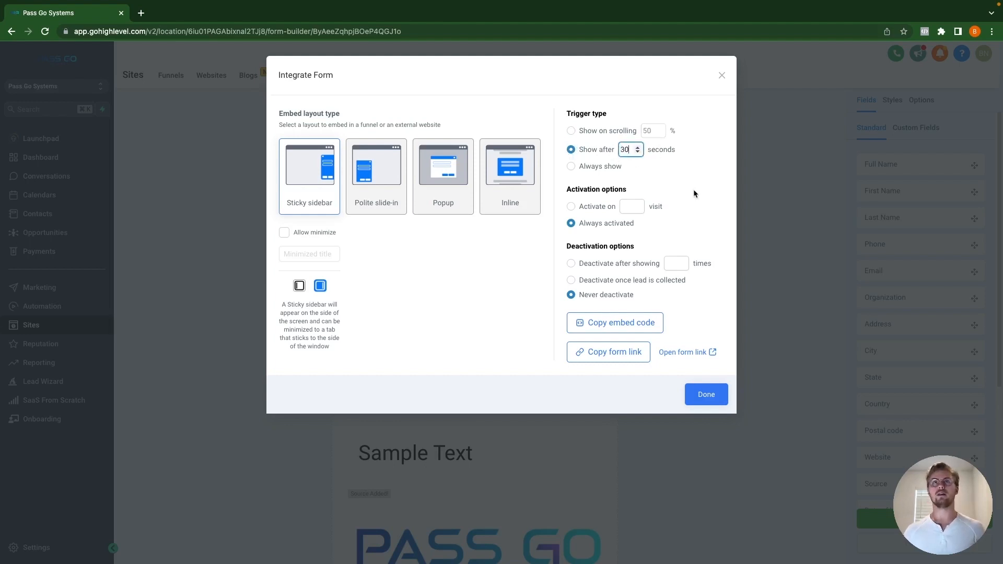
Step: Choose Always show, try activating on visit 2, then pick Always activated
{"action": "left_click", "coordinate": [571, 166]}
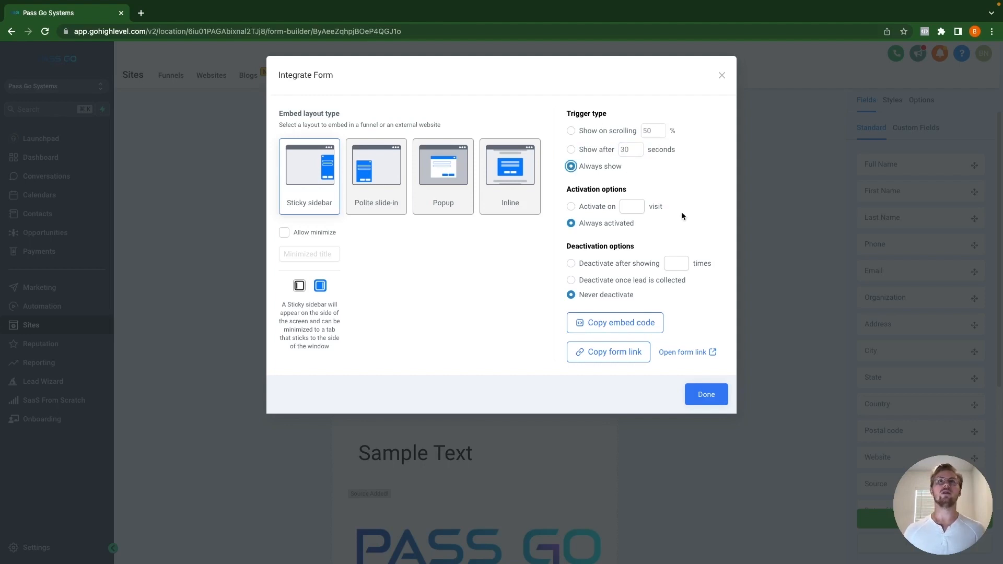
{"action": "left_click", "coordinate": [571, 207]}
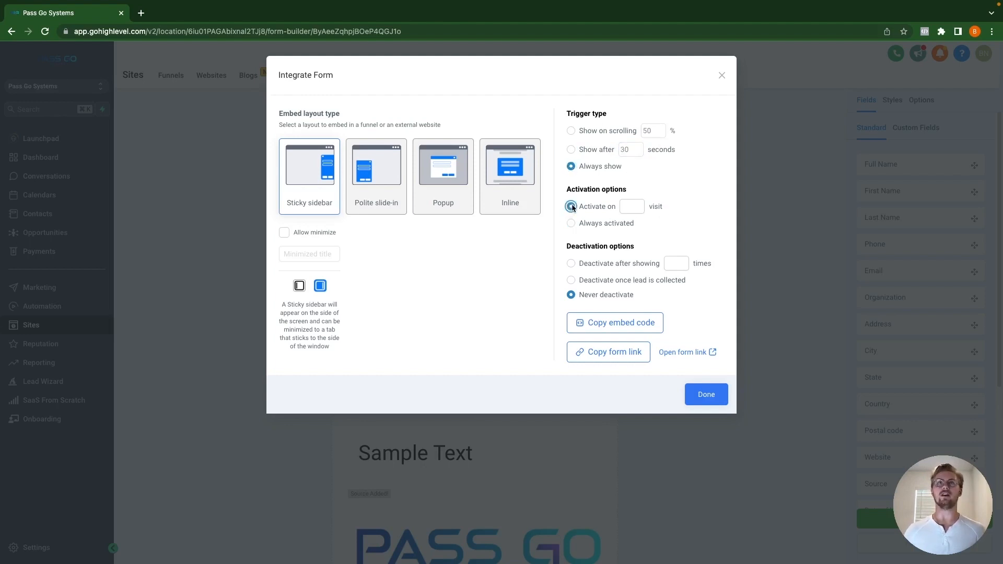
{"action": "left_click", "coordinate": [625, 205]}
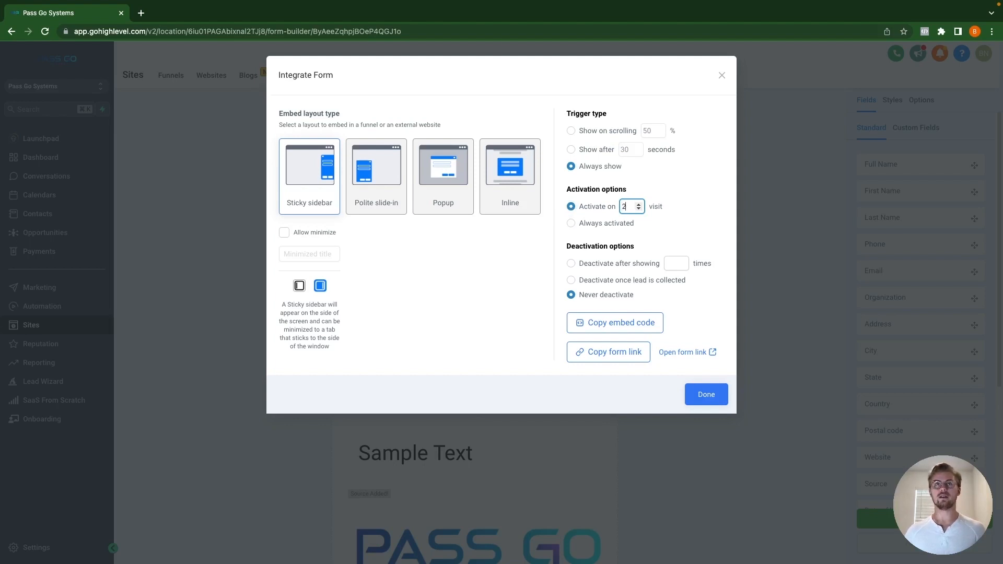
{"action": "left_click", "coordinate": [714, 217]}
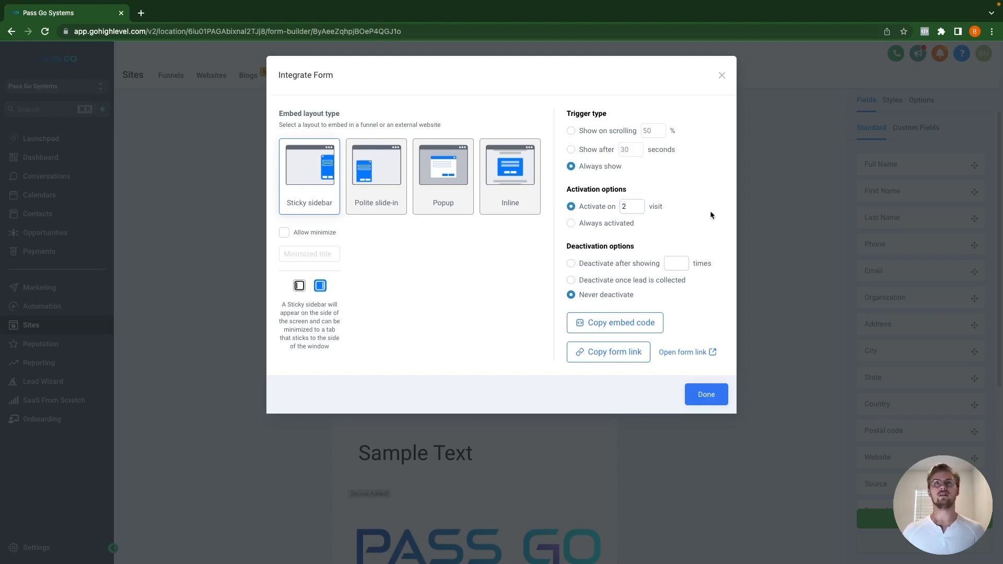
{"action": "left_click", "coordinate": [572, 224]}
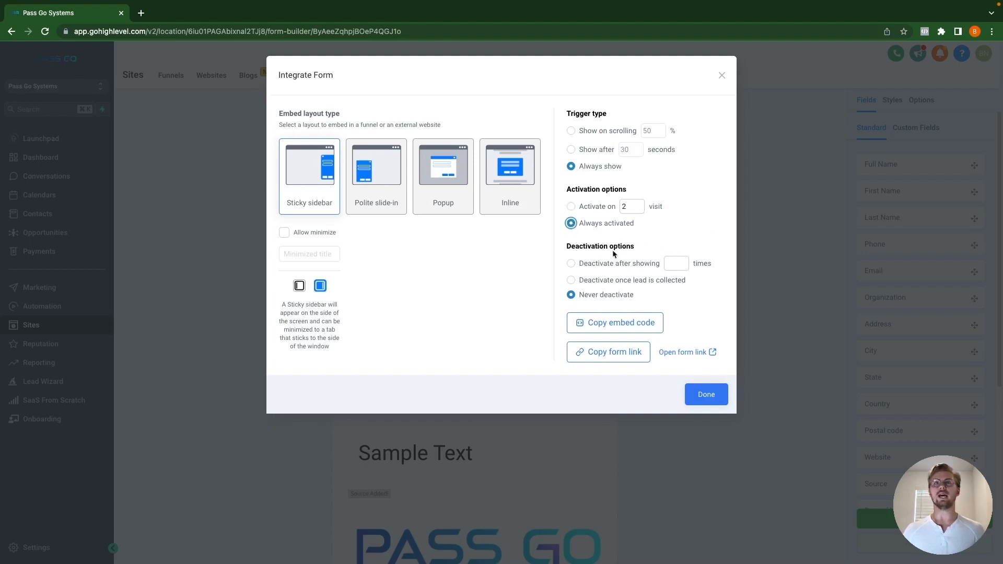
Step: Make the sidebar deactivate once a lead is collected, then copy the embed code and form link
{"action": "left_click", "coordinate": [571, 264]}
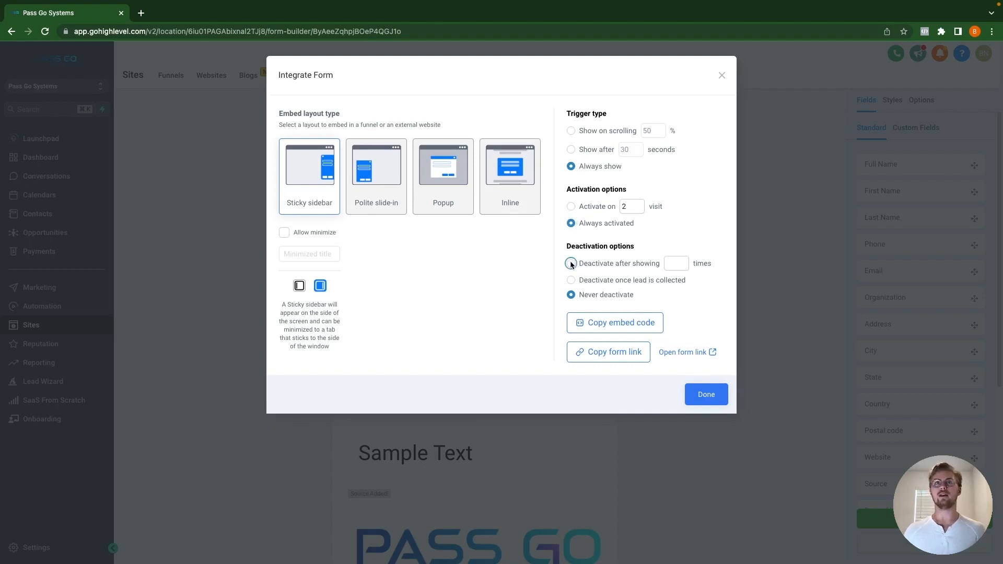
{"action": "left_click", "coordinate": [675, 263]}
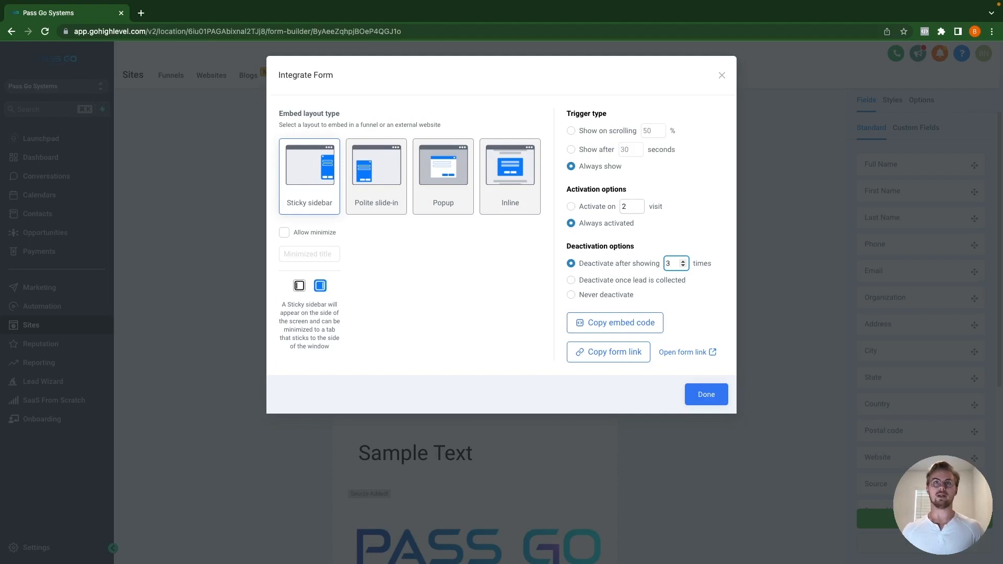
{"action": "left_click", "coordinate": [572, 281]}
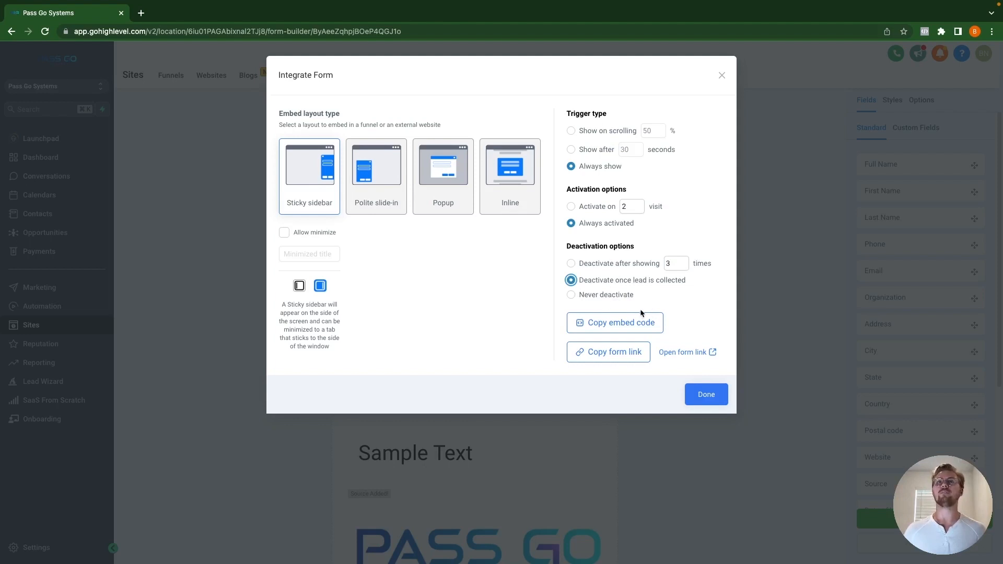
{"action": "left_click", "coordinate": [608, 327]}
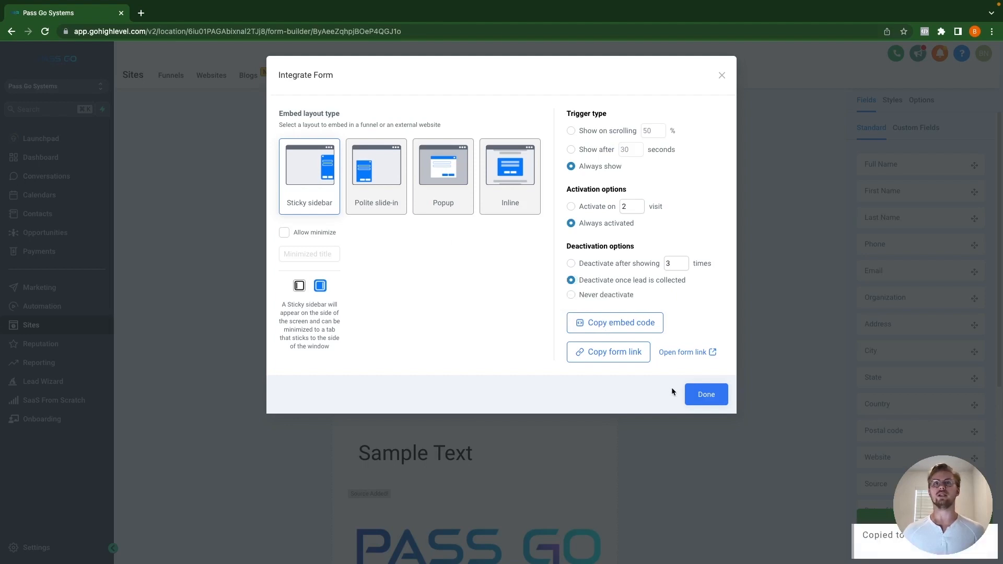
{"action": "left_click", "coordinate": [615, 354]}
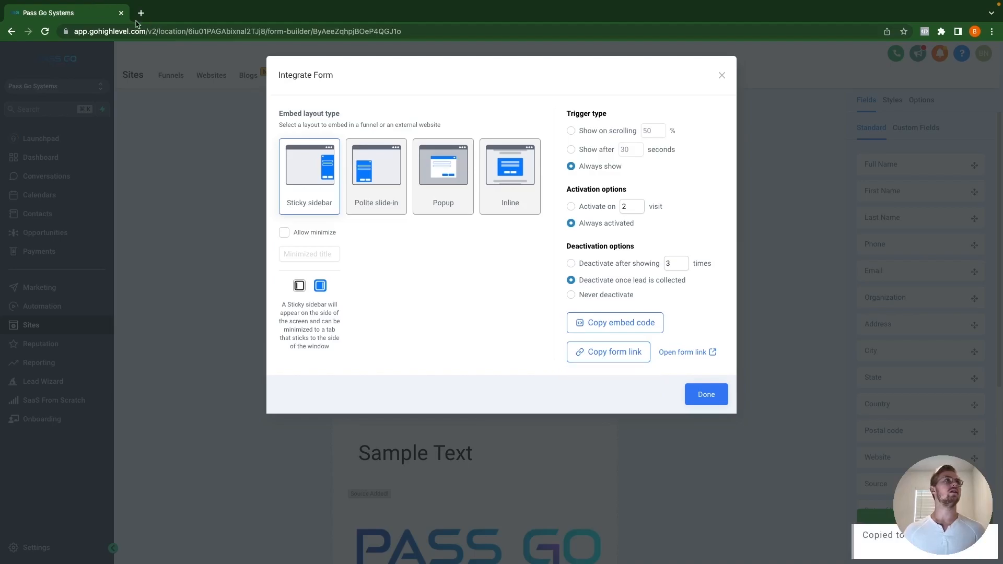
Step: Paste the copied form link into a new tab, review the live form, and close it
{"action": "left_click", "coordinate": [140, 13]}
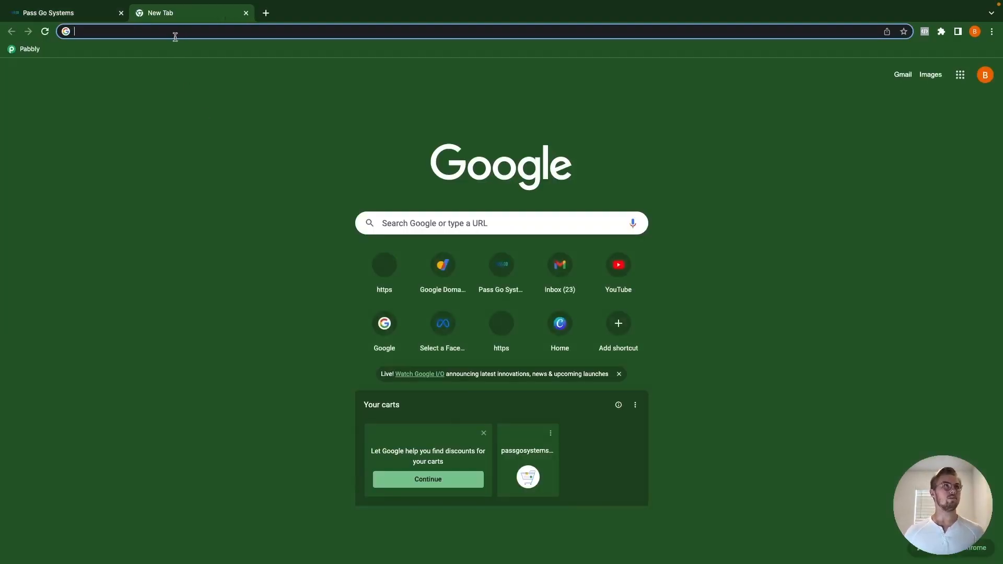
{"action": "key", "text": "ctrl+v"}
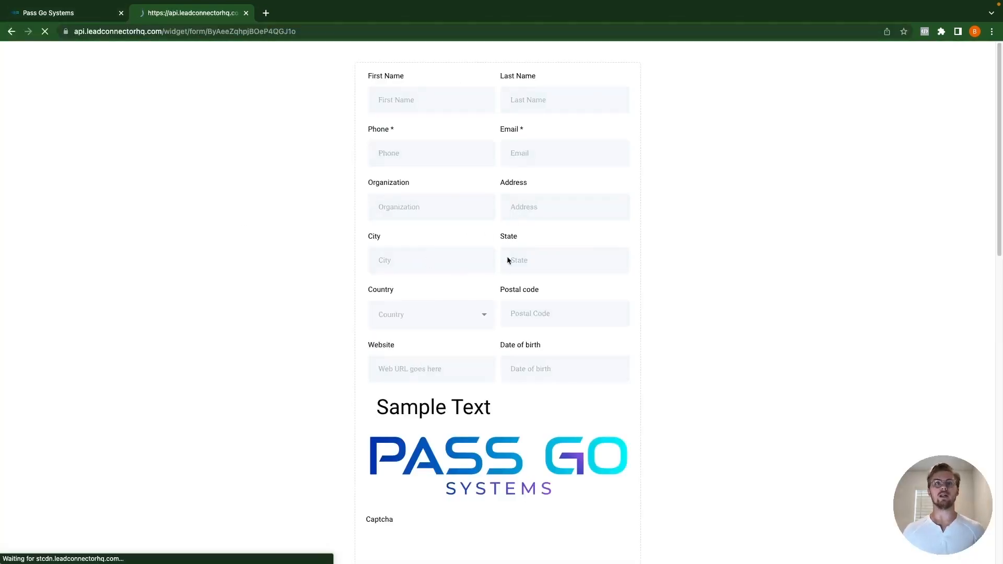
{"action": "scroll", "coordinate": [507, 256], "scroll_direction": "down", "scroll_amount": 15}
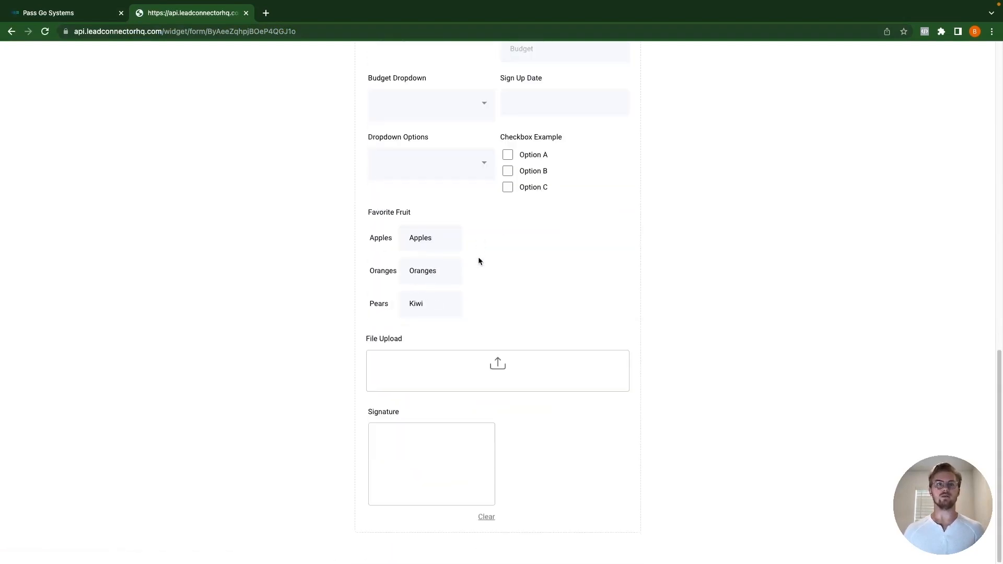
{"action": "scroll", "coordinate": [478, 257], "scroll_direction": "up", "scroll_amount": 15}
{"action": "mouse_move", "coordinate": [256, 20]}
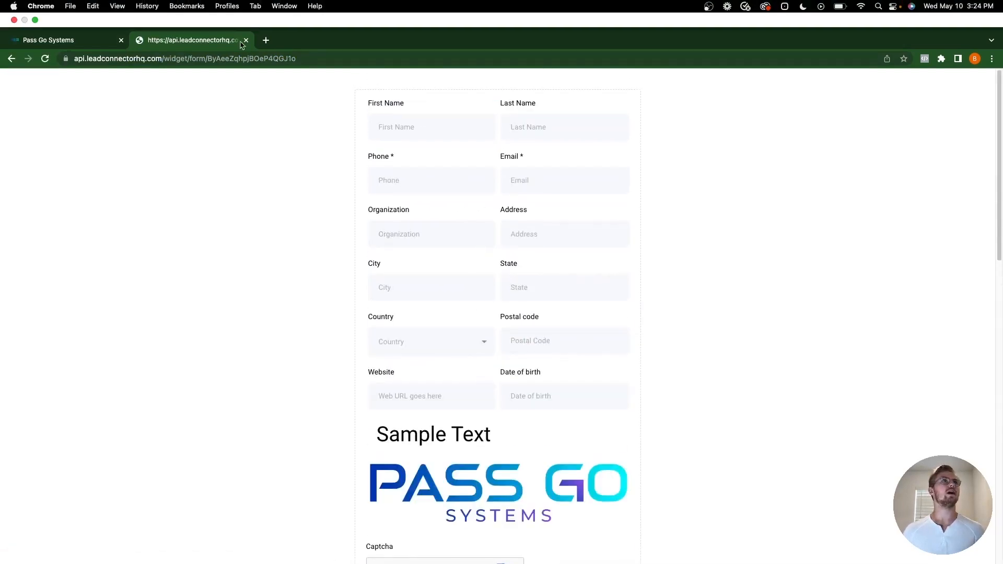
{"action": "left_click", "coordinate": [246, 40]}
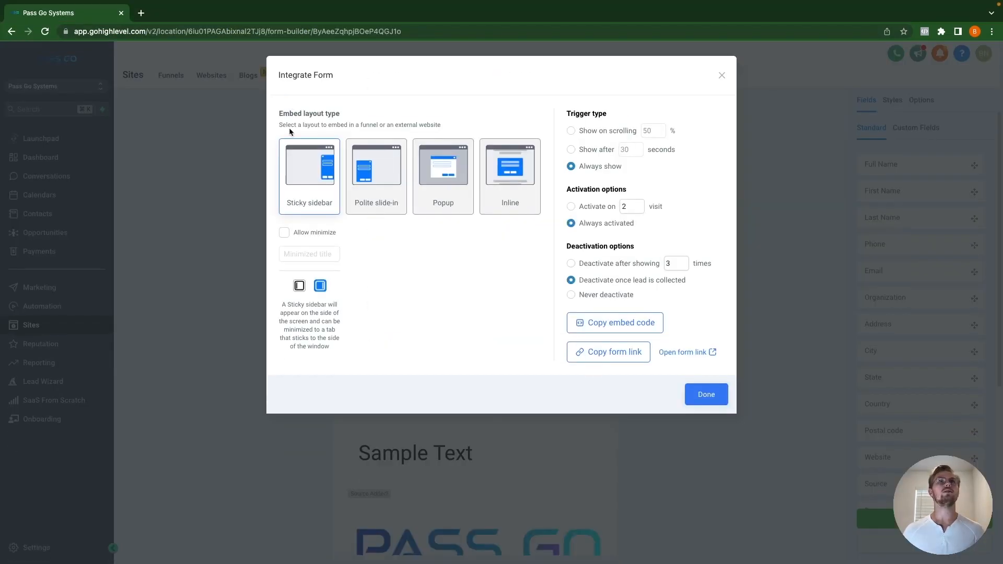
Step: Reopen the live form via Open form link, scroll through it, and return to Pass Go Systems
{"action": "left_click", "coordinate": [703, 356]}
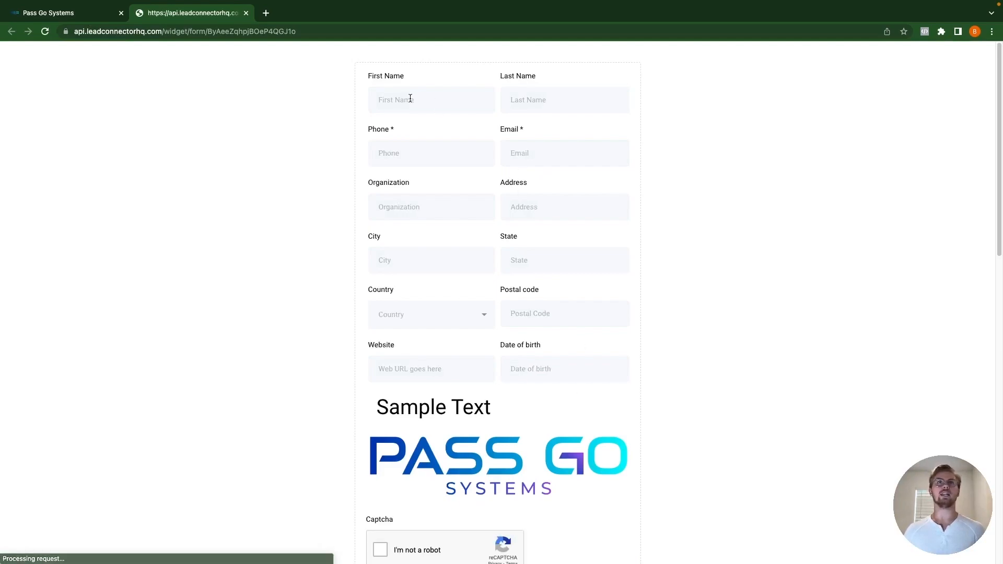
{"action": "scroll", "coordinate": [523, 444], "scroll_direction": "down", "scroll_amount": 15}
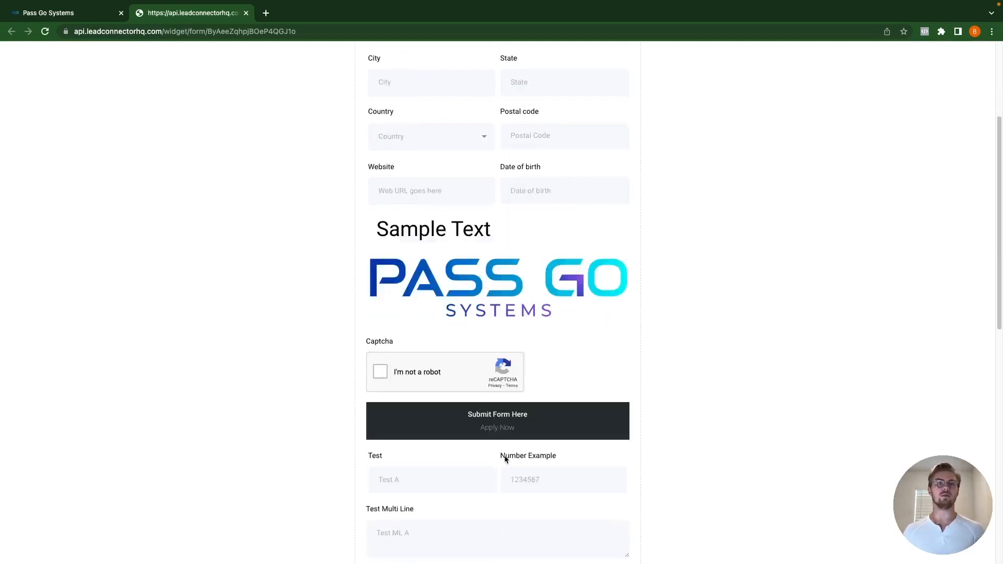
{"action": "scroll", "coordinate": [505, 461], "scroll_direction": "up", "scroll_amount": 15}
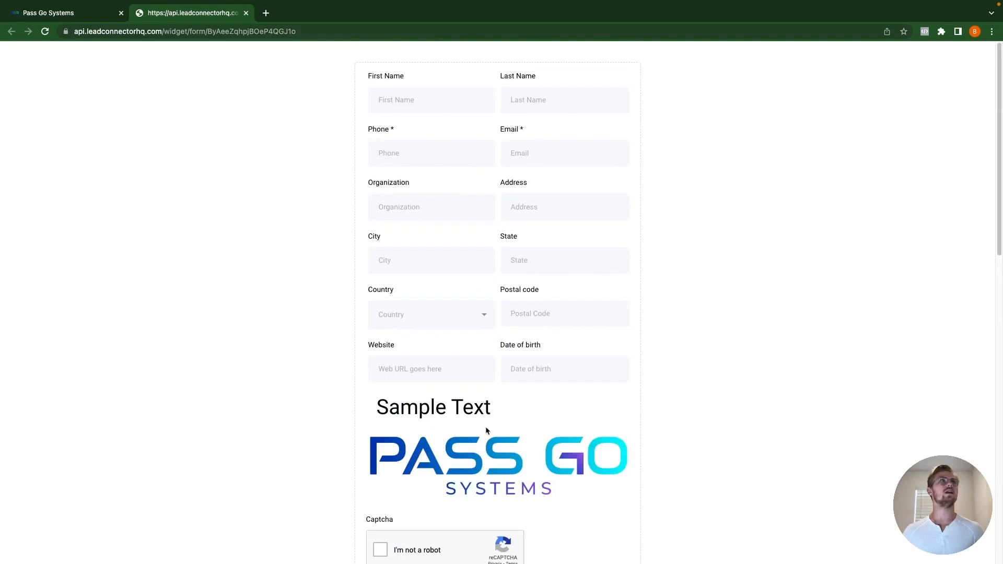
{"action": "left_click", "coordinate": [42, 13]}
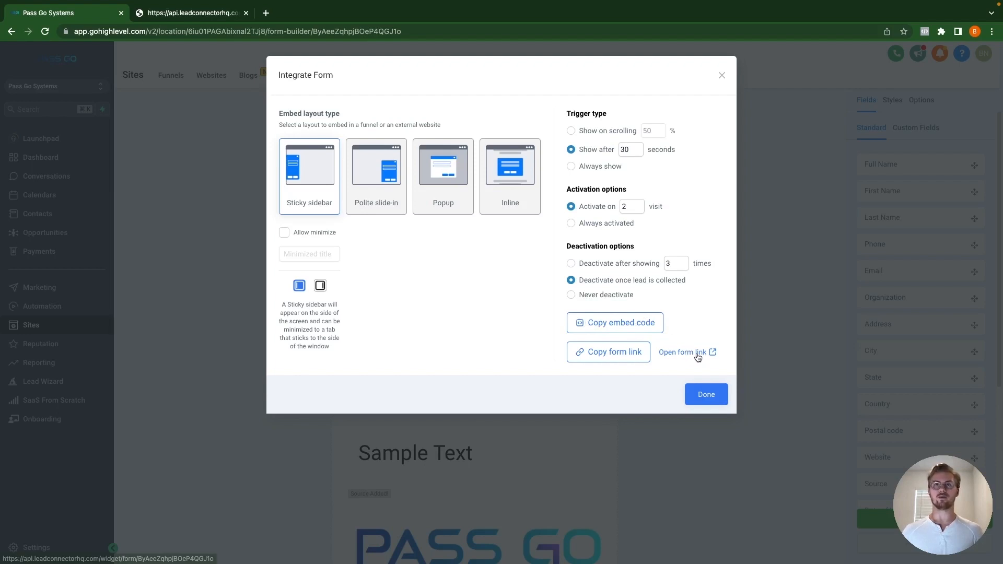
Step: Autofill the live form's First Name and Last Name with the saved contact name, then go back
{"action": "left_click", "coordinate": [195, 15]}
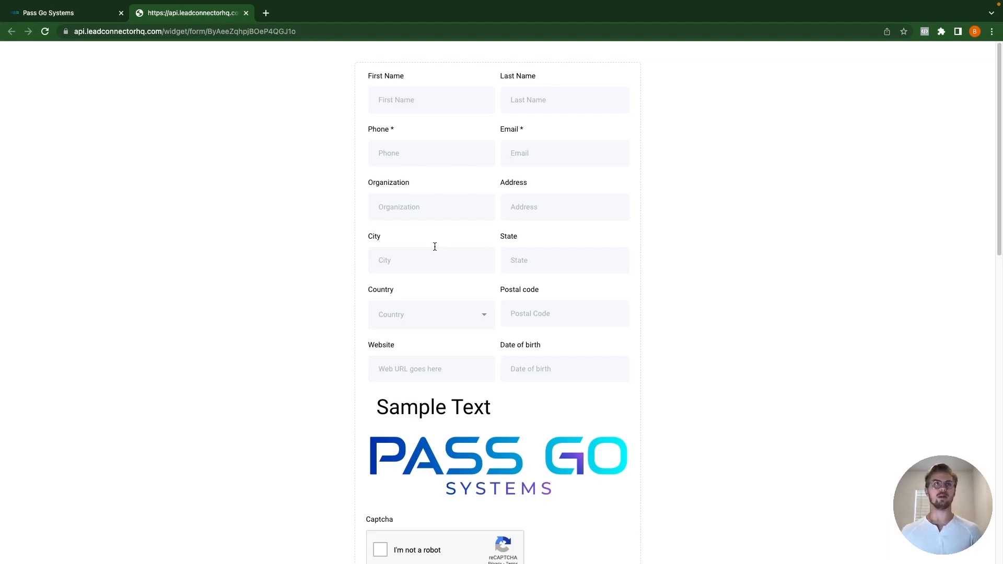
{"action": "left_click", "coordinate": [417, 103]}
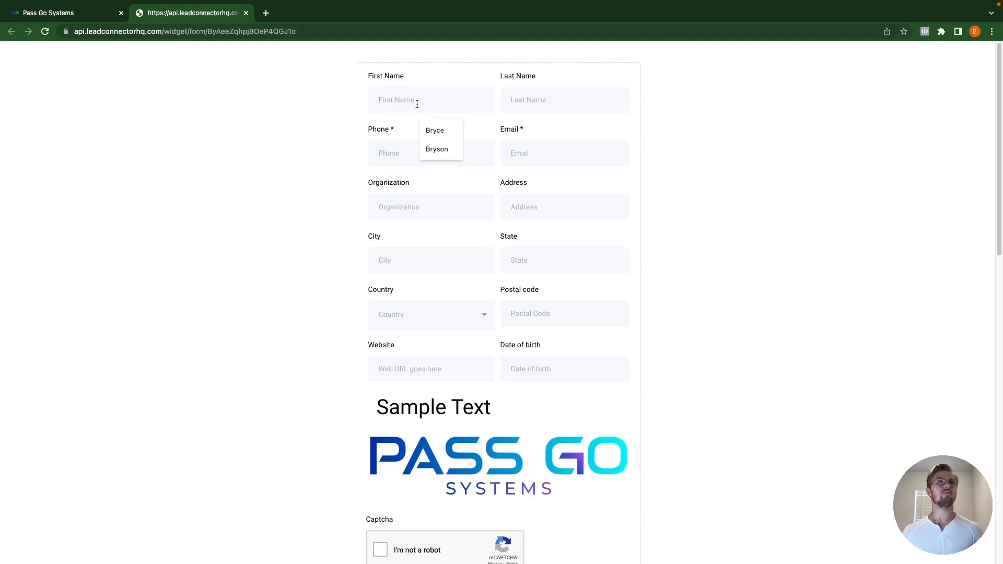
{"action": "left_click", "coordinate": [437, 130]}
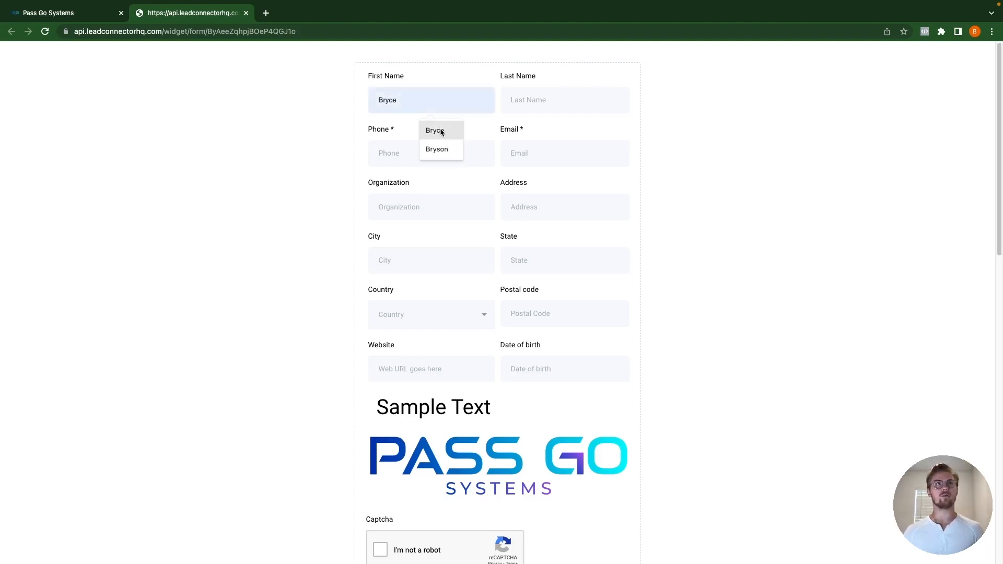
{"action": "left_click", "coordinate": [521, 101]}
{"action": "left_click", "coordinate": [574, 131]}
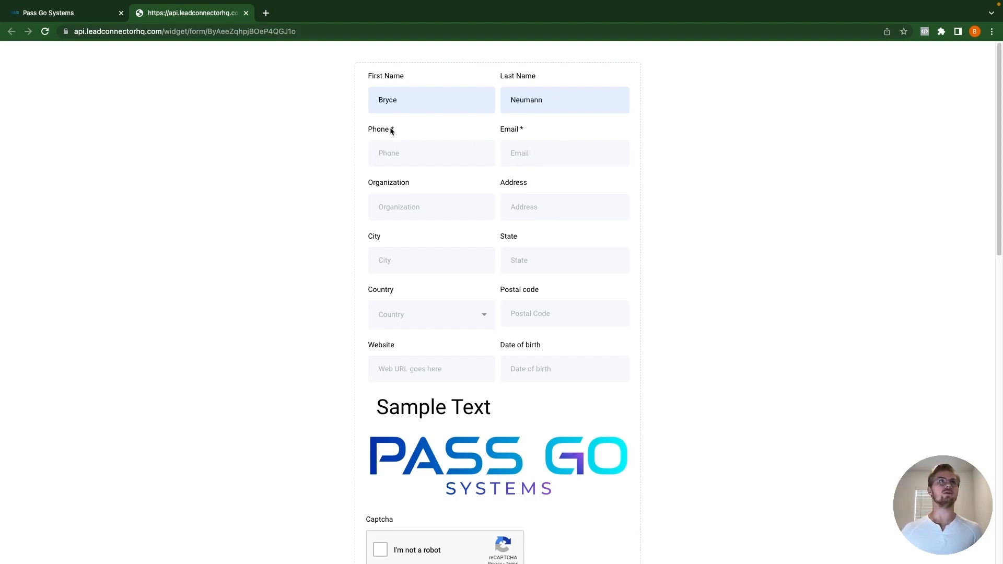
{"action": "left_click", "coordinate": [53, 13]}
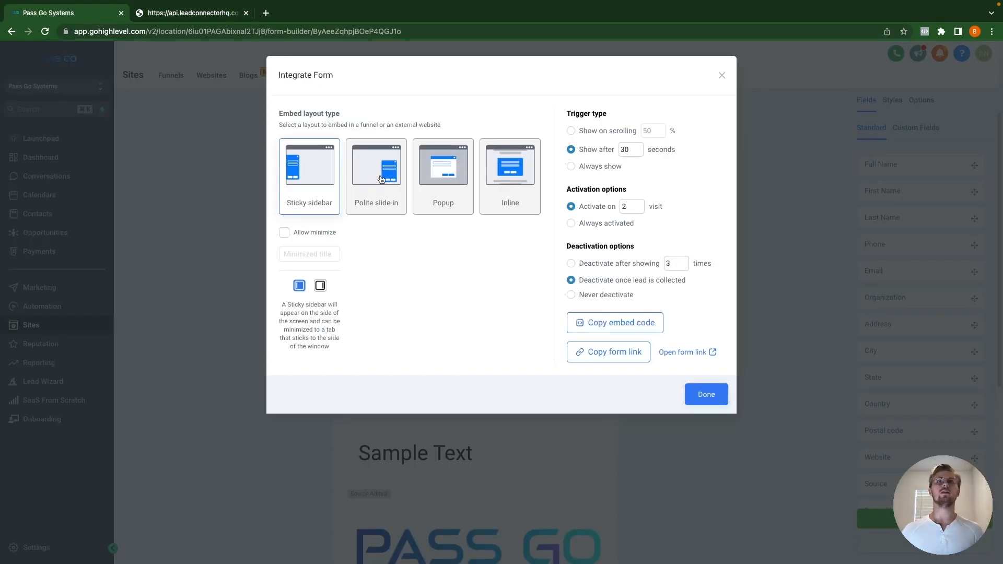
Step: Mark First Name and Last Name as required, leaving Last Name visible
{"action": "left_click", "coordinate": [722, 76]}
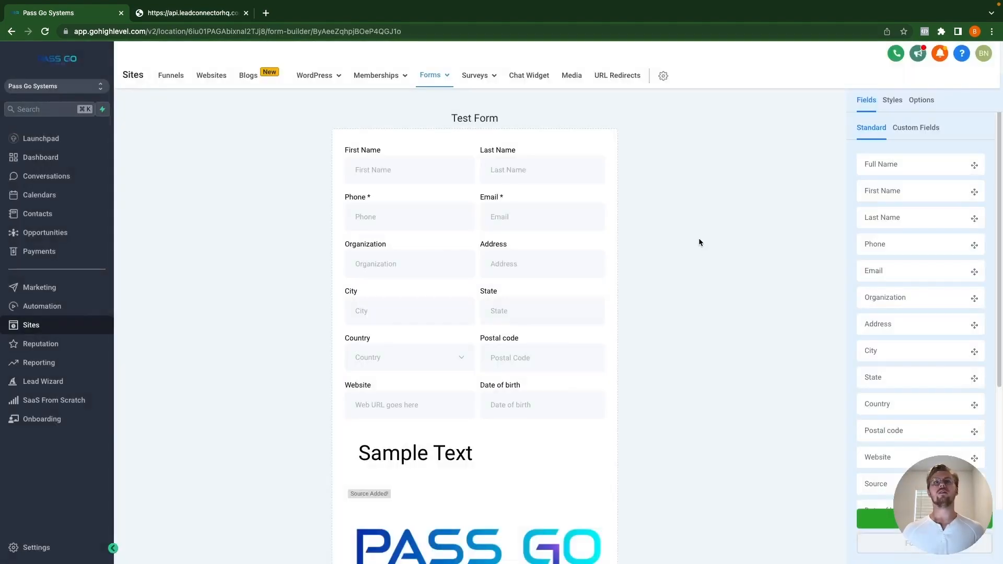
{"action": "left_click", "coordinate": [412, 175]}
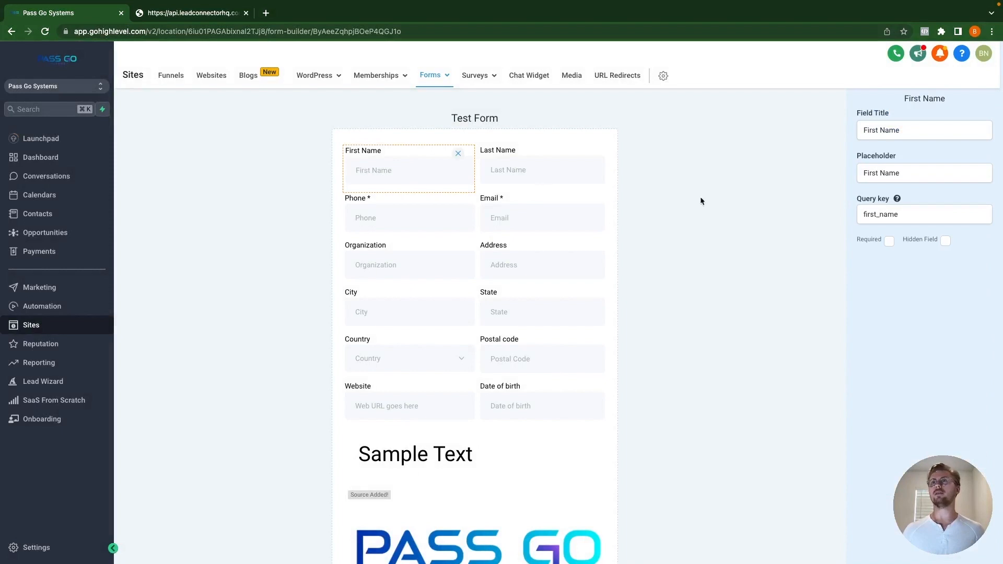
{"action": "left_click", "coordinate": [888, 241]}
{"action": "left_click", "coordinate": [526, 168]}
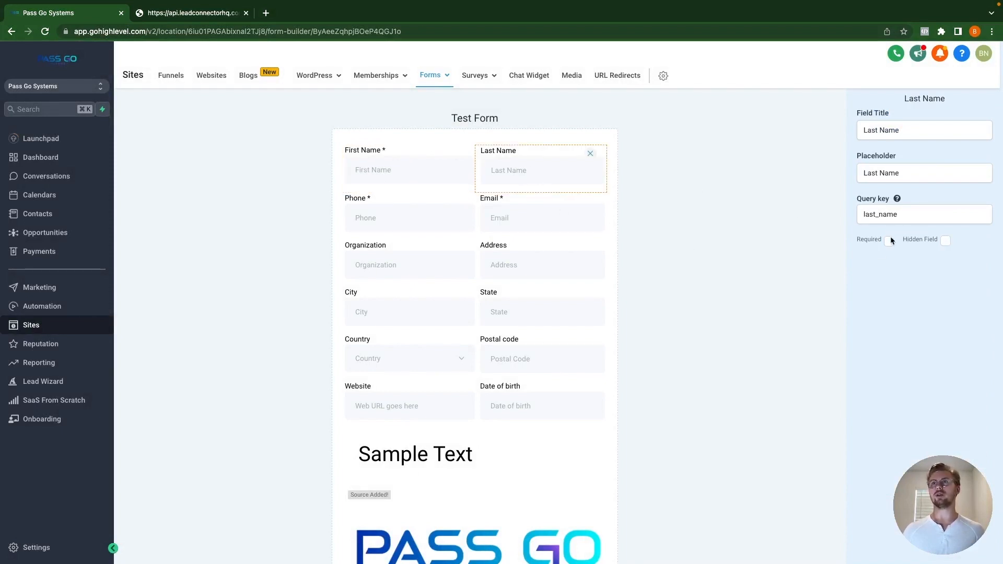
{"action": "left_click", "coordinate": [889, 240]}
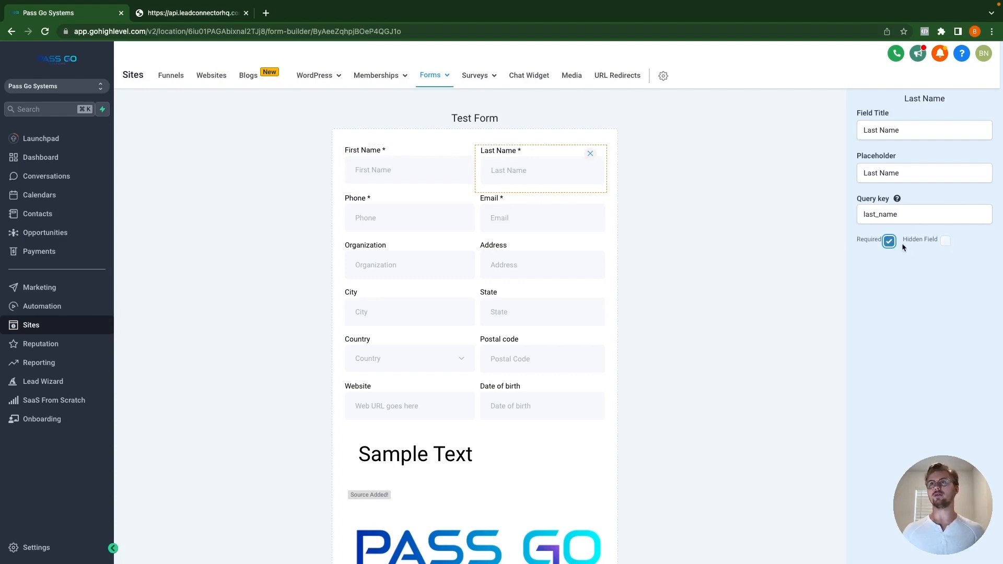
{"action": "left_click", "coordinate": [947, 240]}
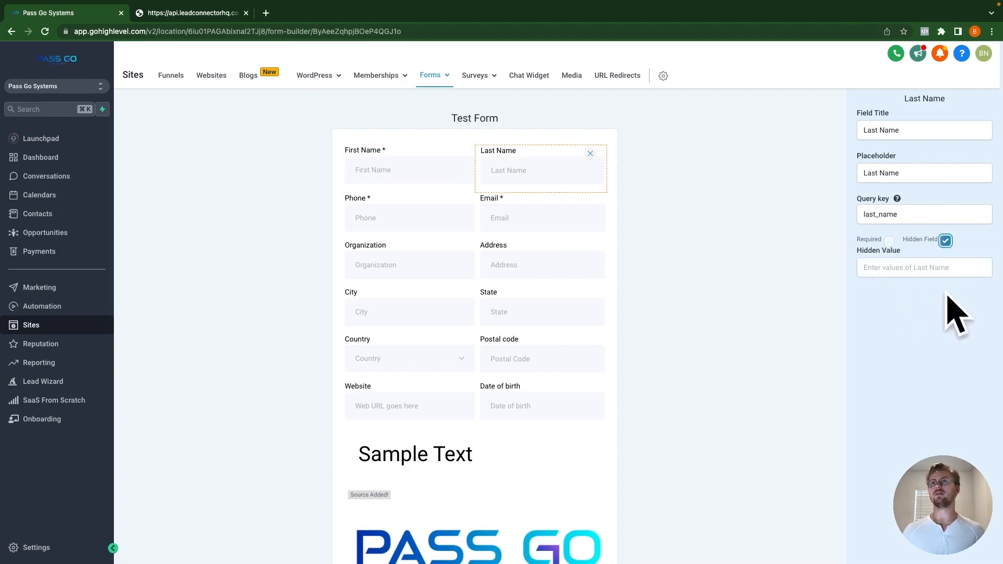
{"action": "left_click", "coordinate": [947, 243]}
{"action": "left_click", "coordinate": [889, 241]}
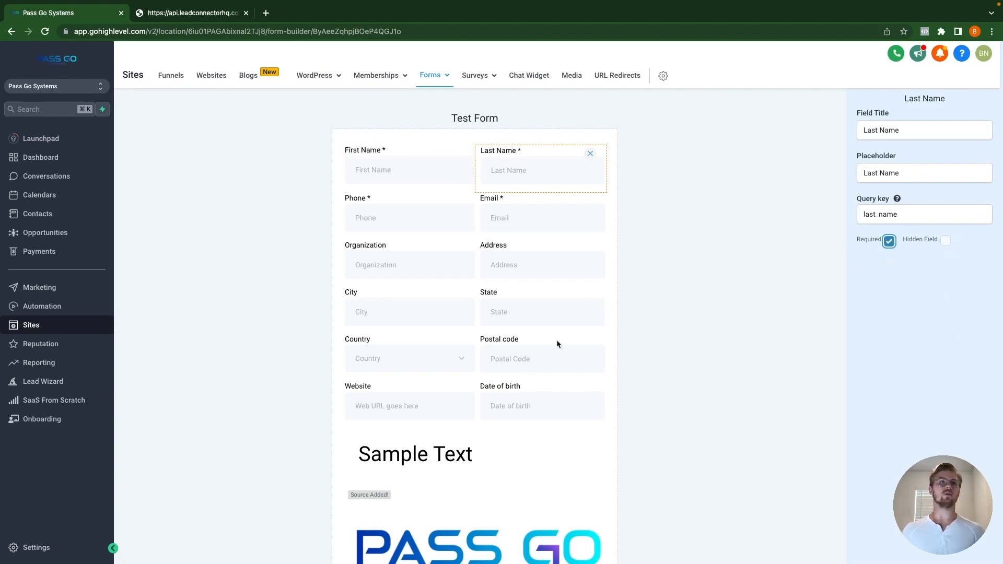
Step: Review Work Phone, Budget, Sign Up Date, Dropdown Options and Favorite Fruit settings, then return to the live form
{"action": "scroll", "coordinate": [538, 381], "scroll_direction": "down", "scroll_amount": 4}
{"action": "scroll", "coordinate": [461, 328], "scroll_direction": "down", "scroll_amount": 6}
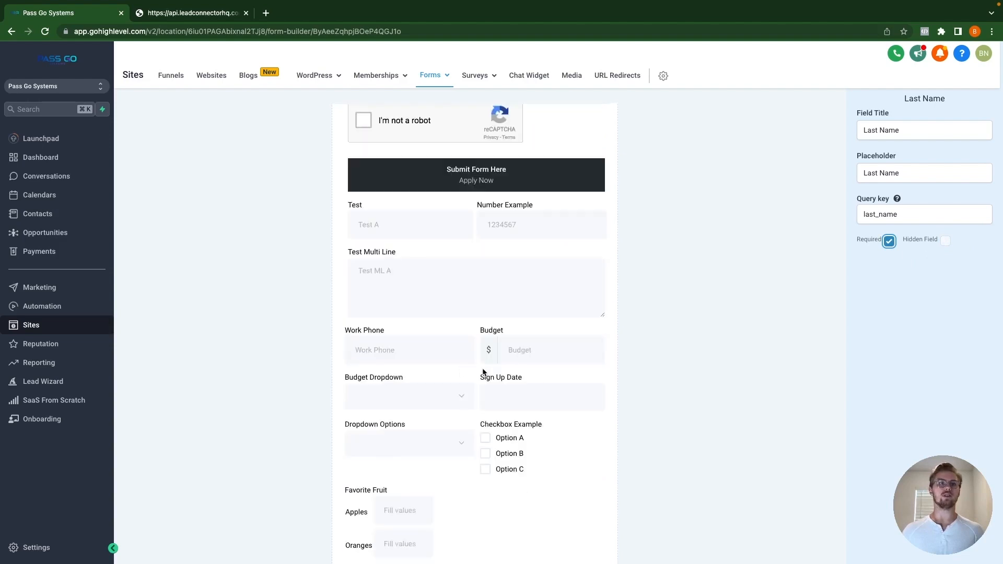
{"action": "left_click", "coordinate": [391, 351]}
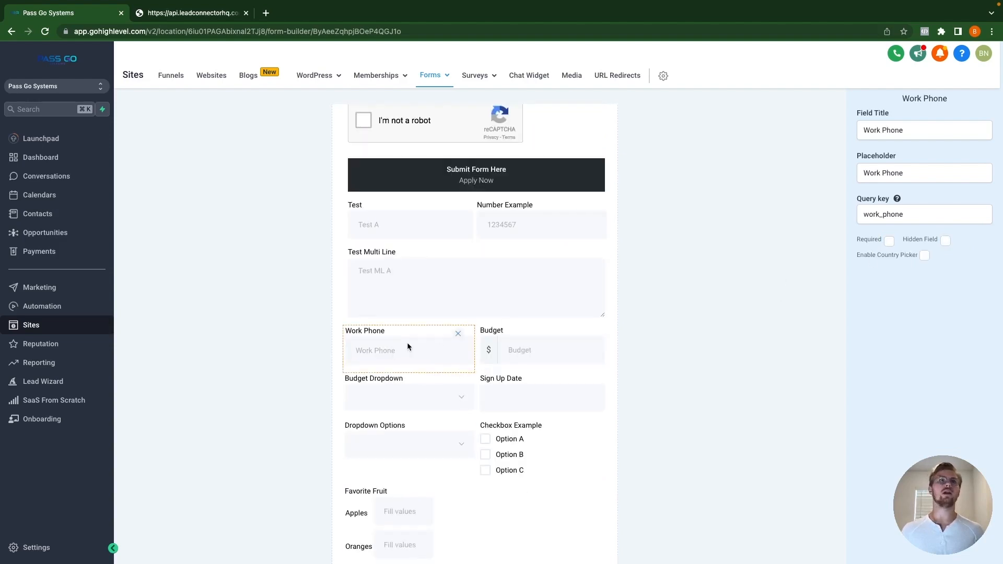
{"action": "left_click", "coordinate": [925, 256]}
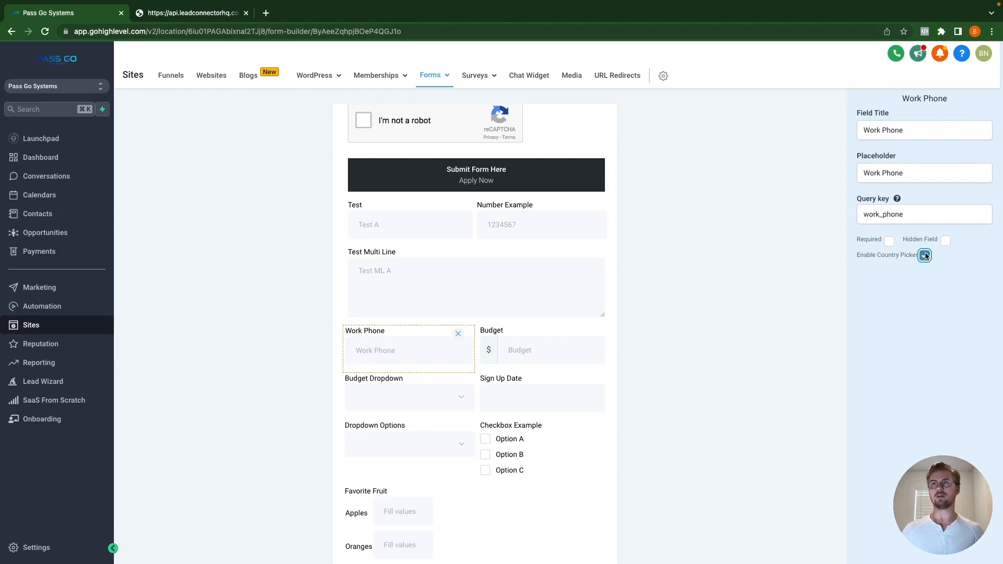
{"action": "left_click", "coordinate": [564, 345]}
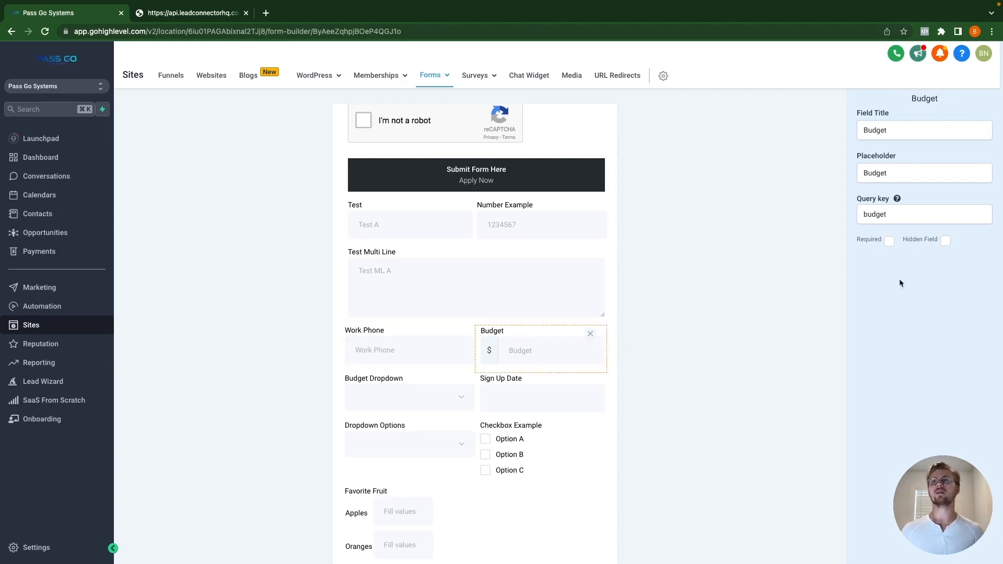
{"action": "left_click", "coordinate": [395, 393]}
{"action": "left_click", "coordinate": [538, 396]}
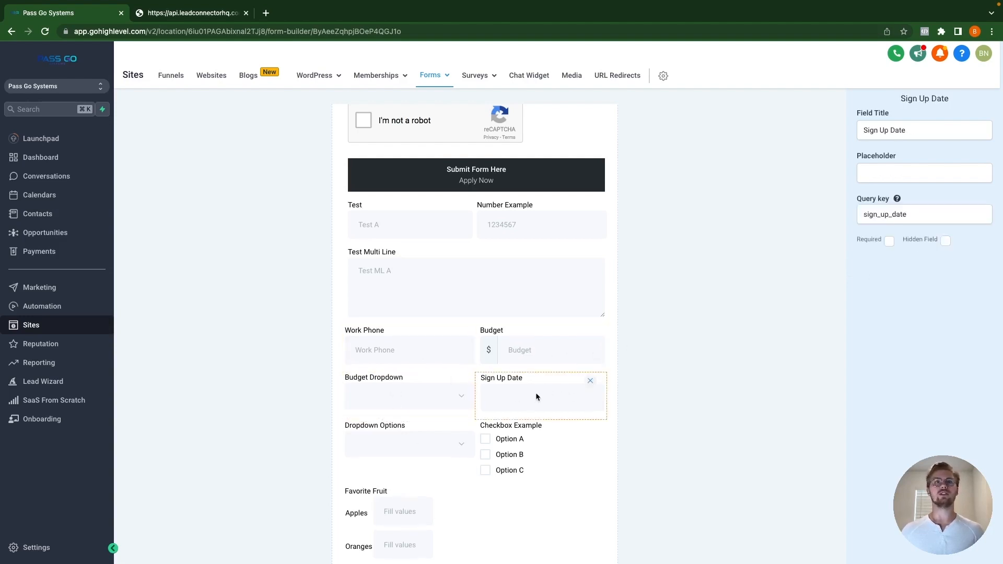
{"action": "left_click", "coordinate": [405, 439]}
{"action": "scroll", "coordinate": [428, 429], "scroll_direction": "down", "scroll_amount": 5}
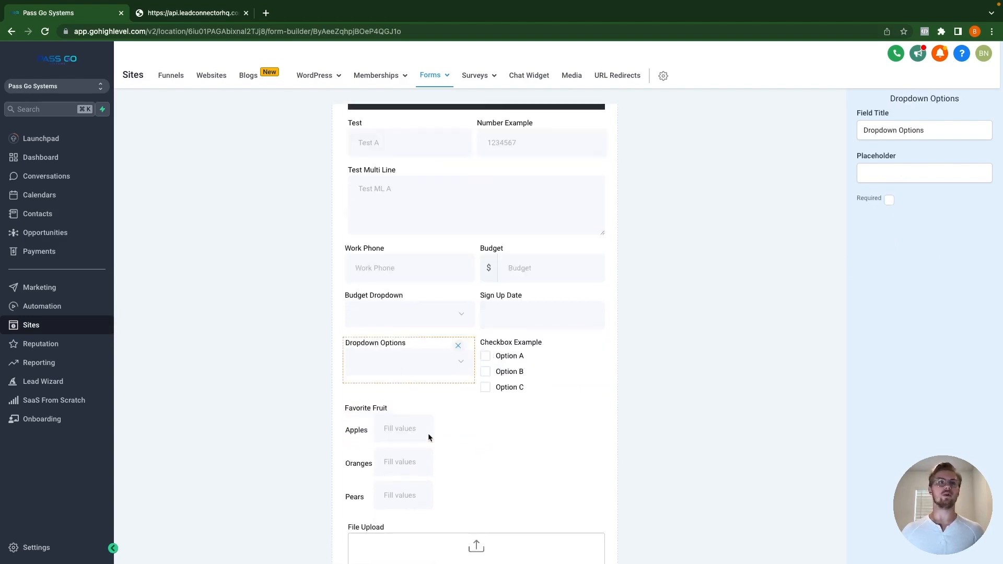
{"action": "left_click", "coordinate": [402, 276]}
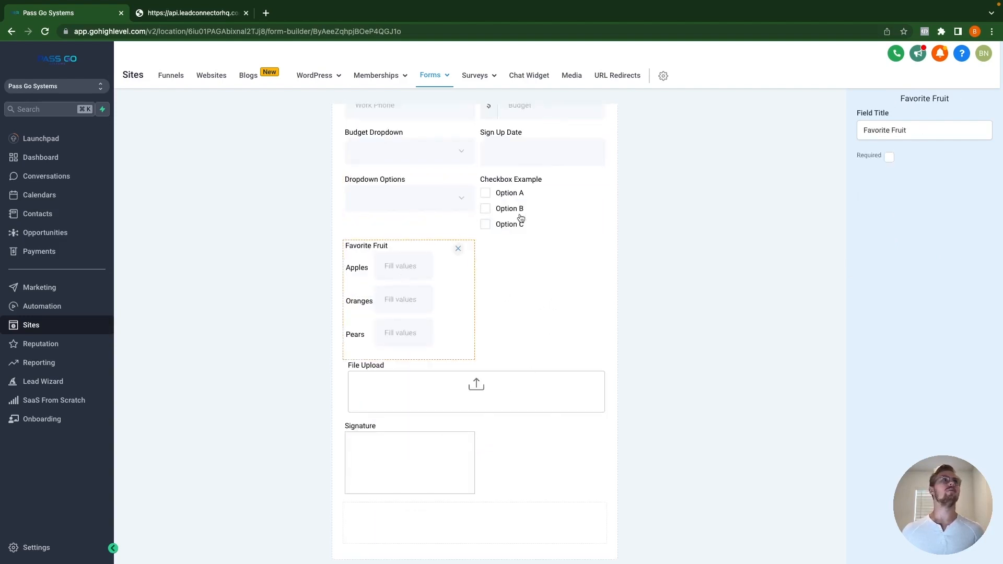
{"action": "left_click", "coordinate": [180, 13]}
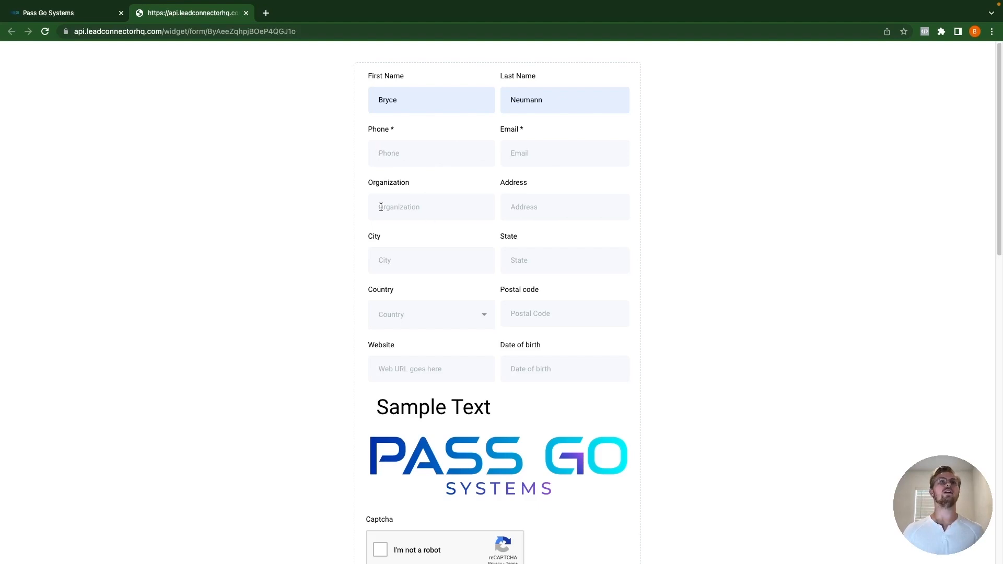
Step: Fill the Organization, Address, City and State fields with filler text
{"action": "left_click", "coordinate": [427, 208]}
{"action": "type", "text": "fdsafdsfd"}
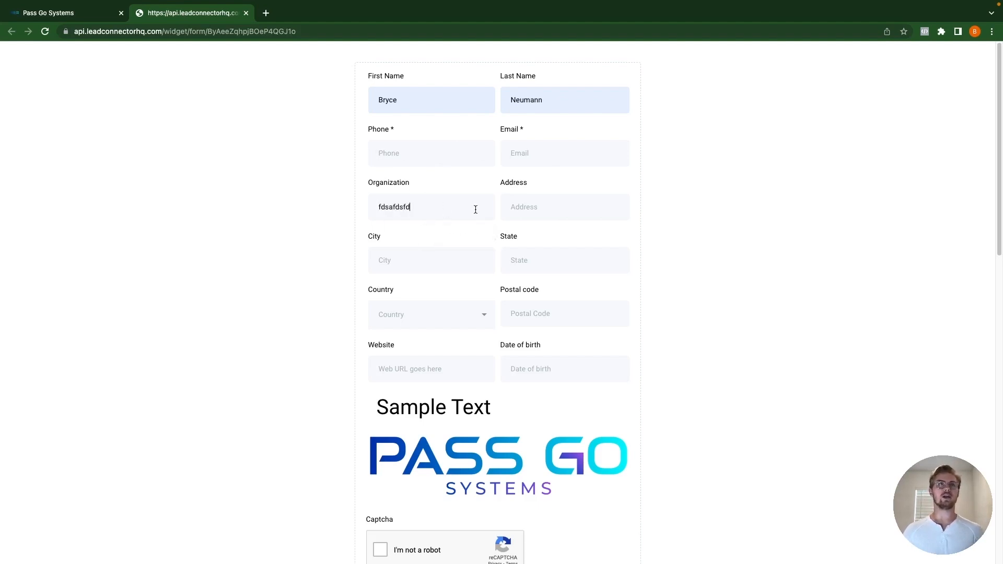
{"action": "key", "text": "Tab"}
{"action": "type", "text": "fdsaf"}
{"action": "left_click", "coordinate": [438, 260]}
{"action": "type", "text": "safds"}
{"action": "left_click", "coordinate": [557, 263]}
{"action": "type", "text": "sdafdsa"}
Step: Choose United States as country and fill Postal code and Website with filler text
{"action": "left_click", "coordinate": [484, 314]}
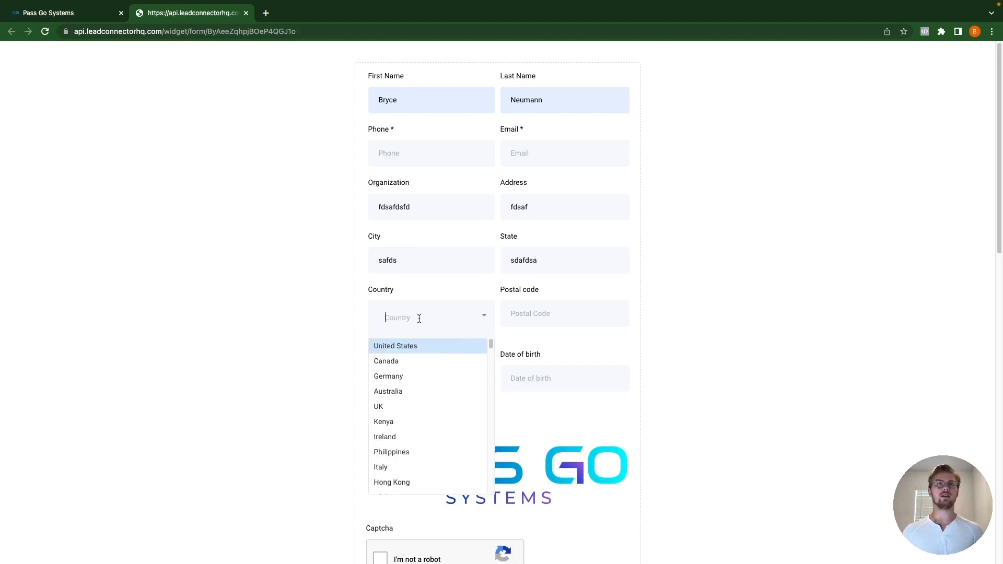
{"action": "scroll", "coordinate": [427, 390], "scroll_direction": "down", "scroll_amount": 2}
{"action": "scroll", "coordinate": [425, 396], "scroll_direction": "up", "scroll_amount": 2}
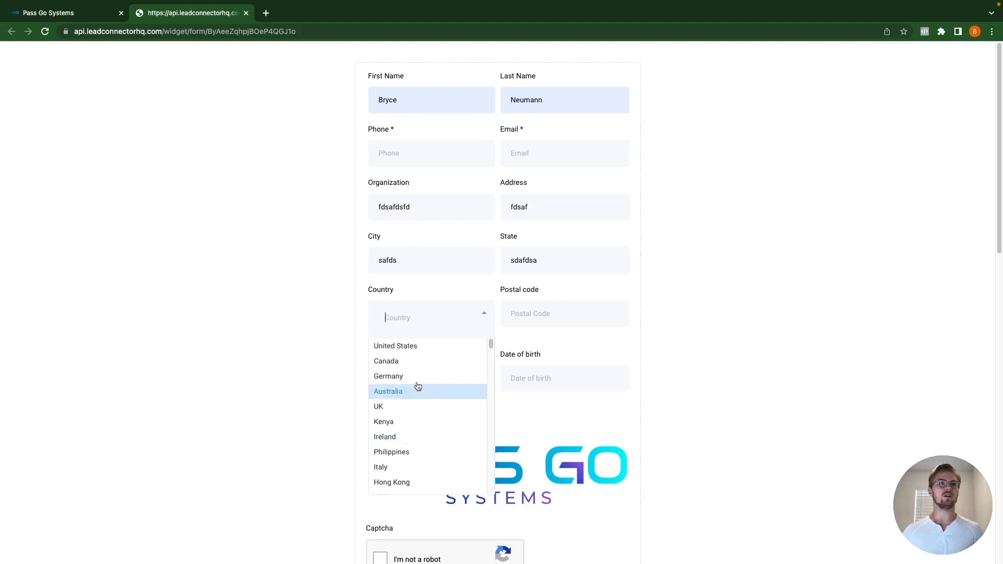
{"action": "left_click", "coordinate": [406, 347]}
{"action": "left_click", "coordinate": [533, 318]}
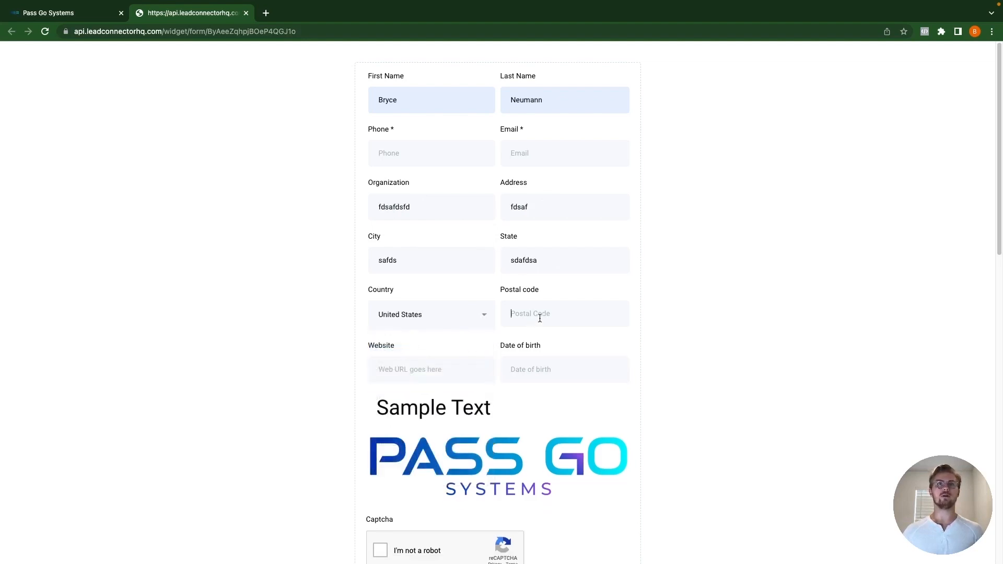
{"action": "type", "text": "fdsafd"}
{"action": "key", "text": "Tab"}
{"action": "type", "text": "fdsafew"}
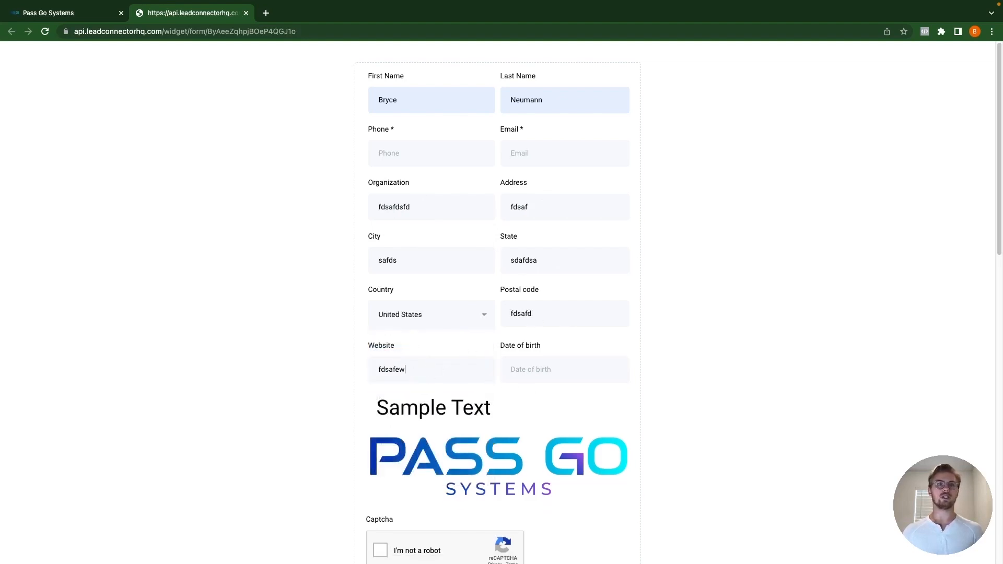
Step: Set Date of birth to April 1, 2023 and tick the reCAPTCHA box
{"action": "left_click", "coordinate": [585, 370]}
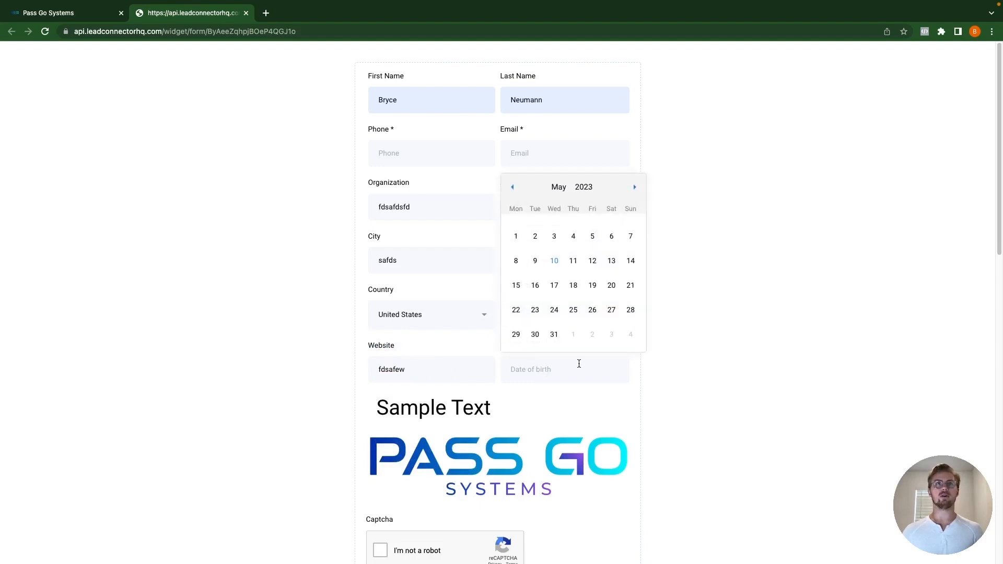
{"action": "left_click", "coordinate": [514, 188]}
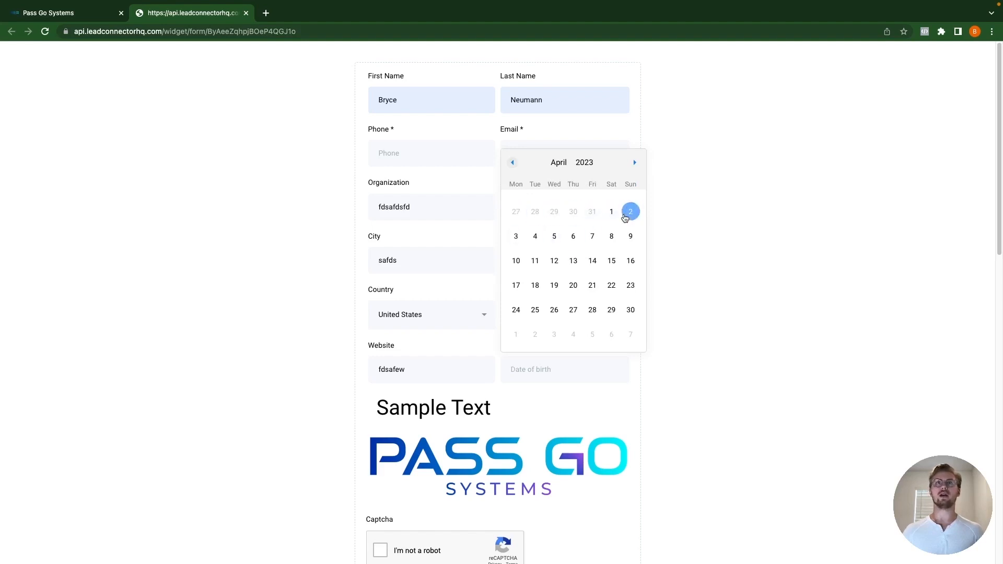
{"action": "left_click", "coordinate": [615, 210]}
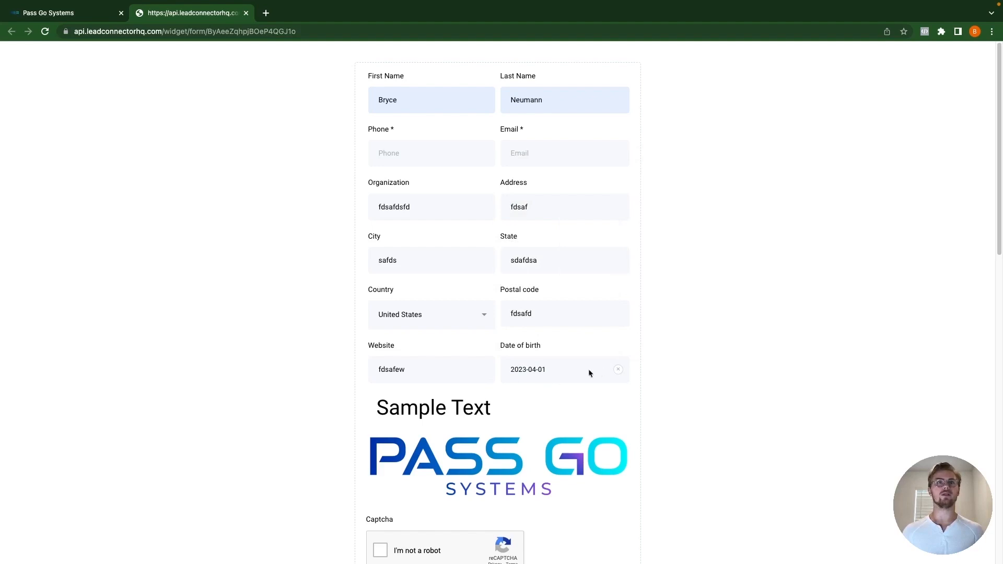
{"action": "scroll", "coordinate": [525, 388], "scroll_direction": "down", "scroll_amount": 2}
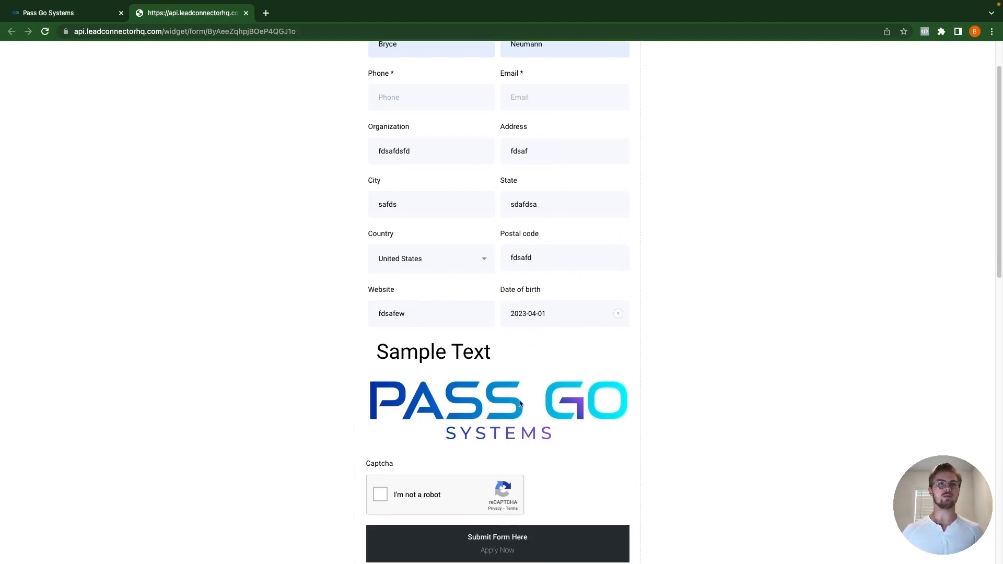
{"action": "scroll", "coordinate": [501, 411], "scroll_direction": "down", "scroll_amount": 1}
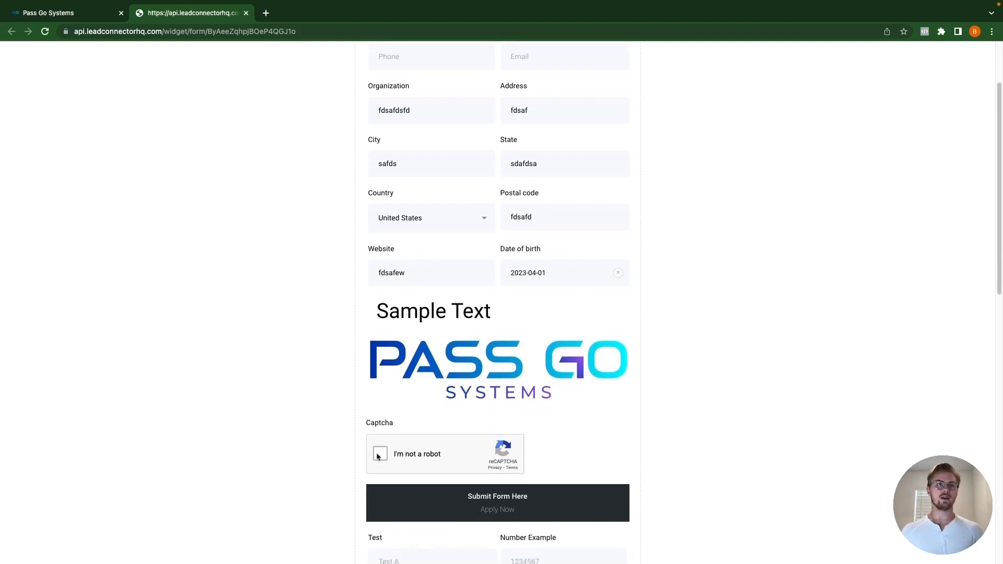
{"action": "left_click", "coordinate": [380, 456]}
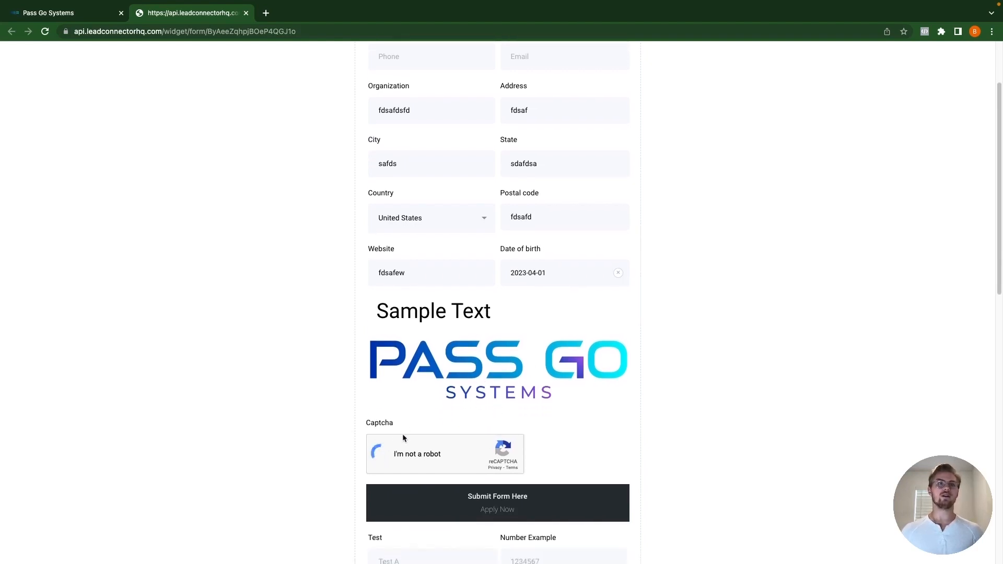
Step: Enter 'fdsafdsa' in the Test field and set Number Example to 23153
{"action": "scroll", "coordinate": [460, 448], "scroll_direction": "down", "scroll_amount": 5}
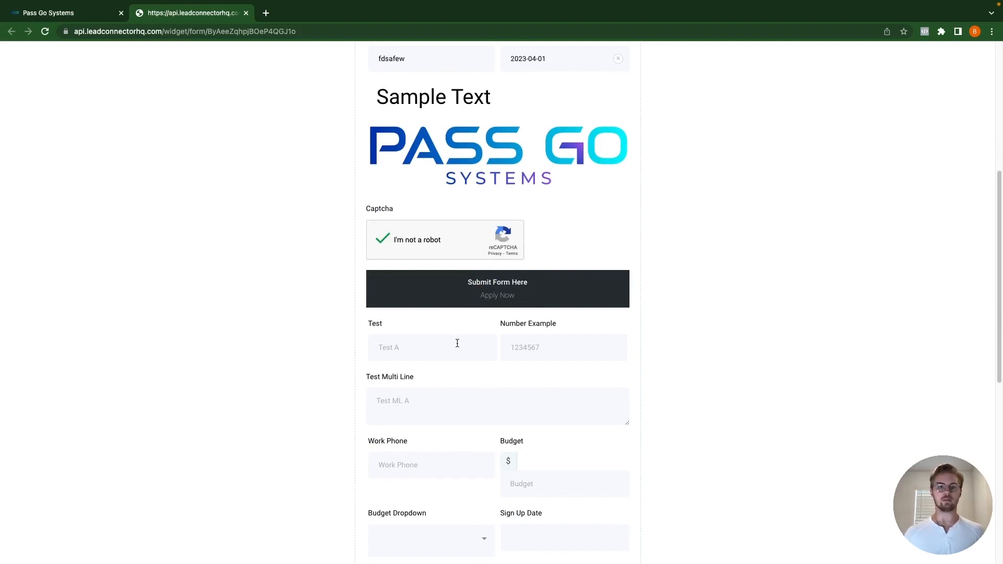
{"action": "left_click", "coordinate": [423, 351]}
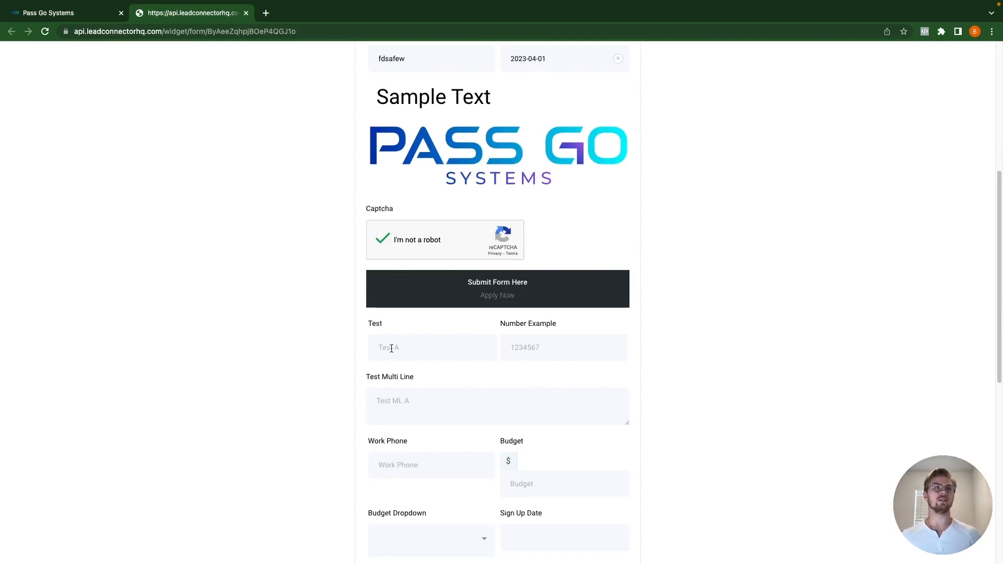
{"action": "type", "text": "fd"}
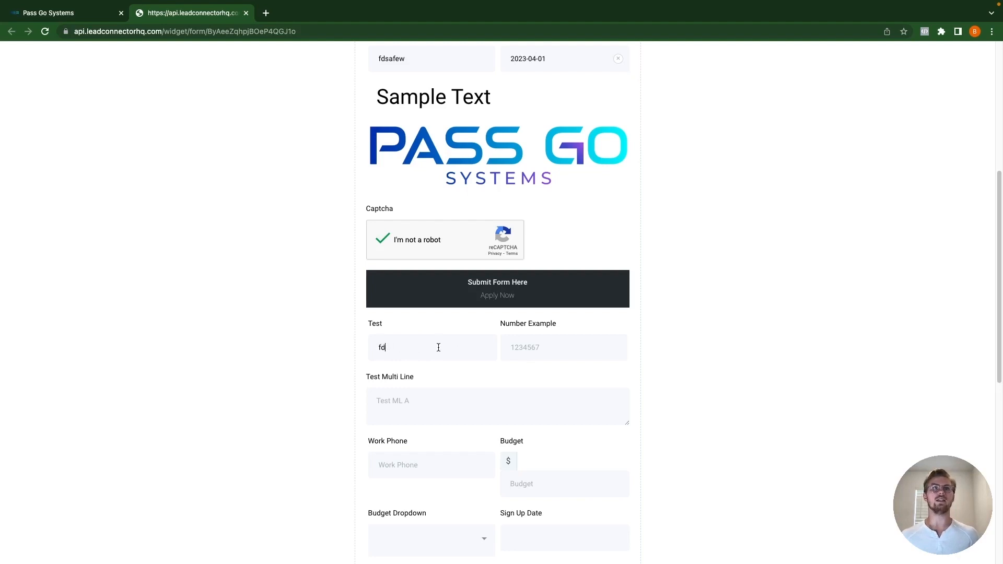
{"action": "type", "text": "safdsa"}
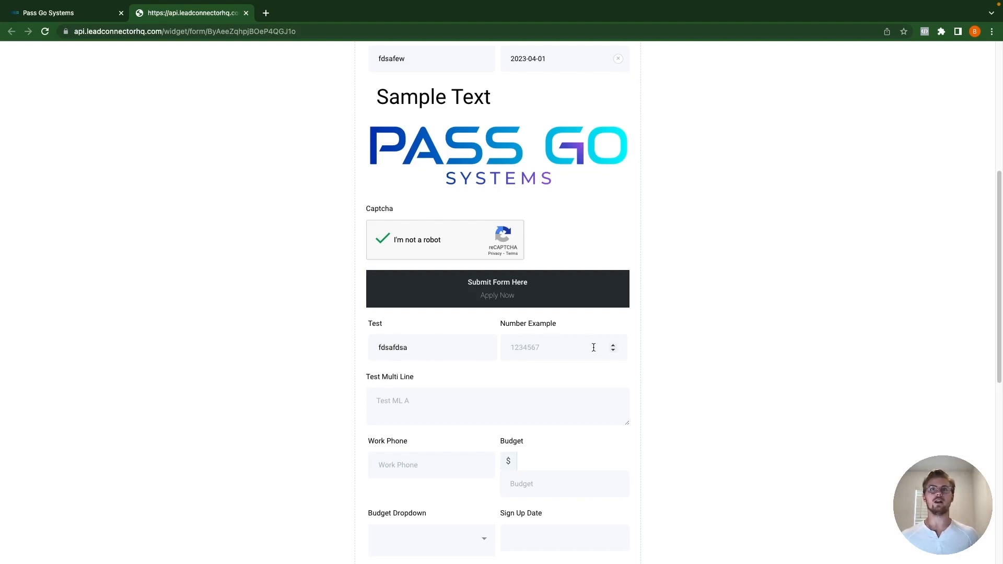
{"action": "left_click", "coordinate": [614, 346]}
{"action": "left_click", "coordinate": [614, 345]}
{"action": "left_click", "coordinate": [614, 345]}
{"action": "left_click", "coordinate": [613, 345]}
{"action": "left_click", "coordinate": [613, 345]}
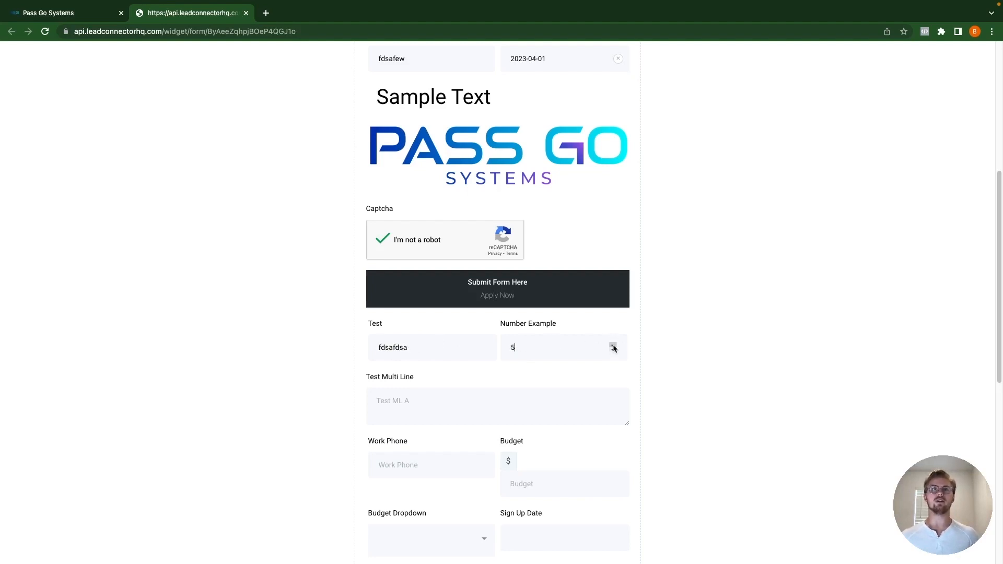
{"action": "left_click", "coordinate": [614, 345]}
{"action": "left_click", "coordinate": [613, 345]}
{"action": "left_click", "coordinate": [614, 345]}
{"action": "left_click", "coordinate": [613, 346]}
{"action": "left_click", "coordinate": [614, 346]}
{"action": "left_click", "coordinate": [613, 346]}
{"action": "left_click", "coordinate": [613, 346]}
{"action": "left_click", "coordinate": [614, 346]}
{"action": "left_click", "coordinate": [613, 346]}
{"action": "left_click_drag", "start_coordinate": [585, 350], "coordinate": [458, 352]}
{"action": "type", "text": "23153"}
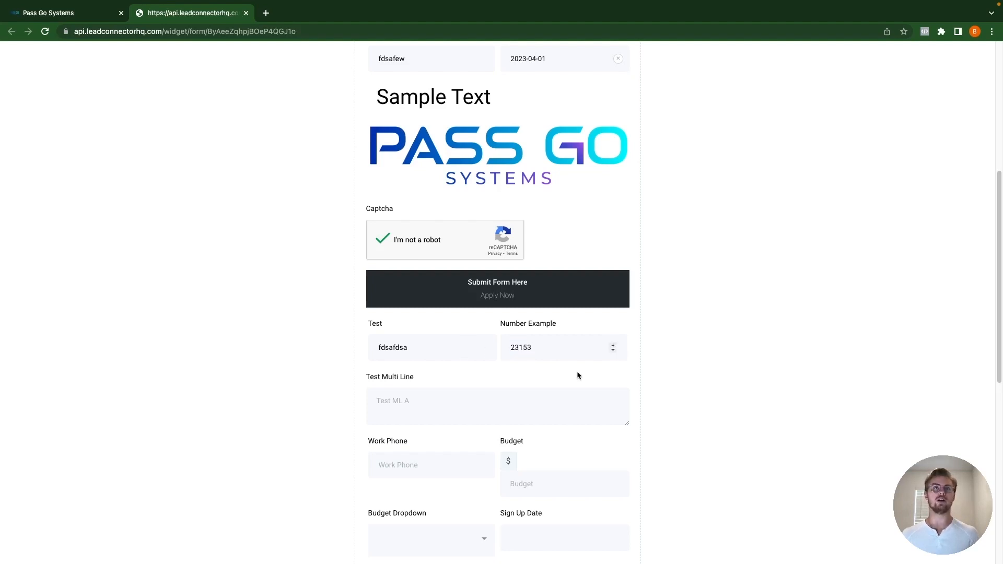
{"action": "left_click", "coordinate": [461, 406]}
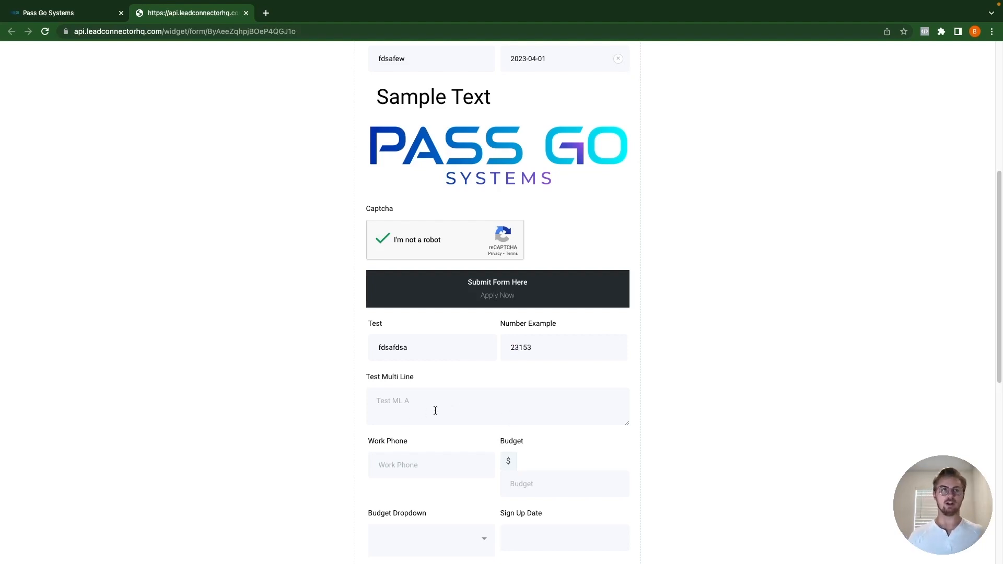
{"action": "type", "text": "agfedwhgewi "}
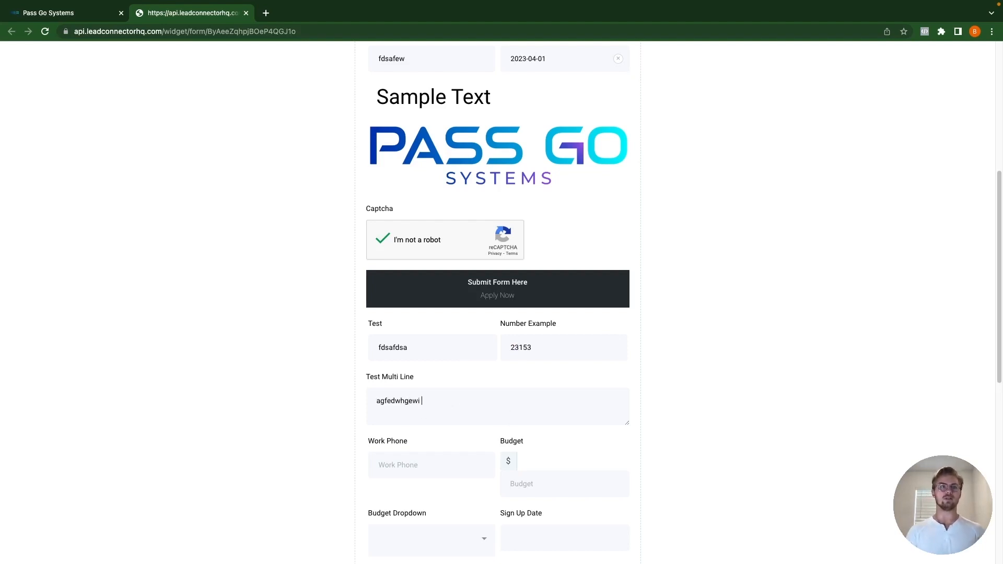
{"action": "type", "text": "dsafdjsapfg afdsaiogfiafdamfd"}
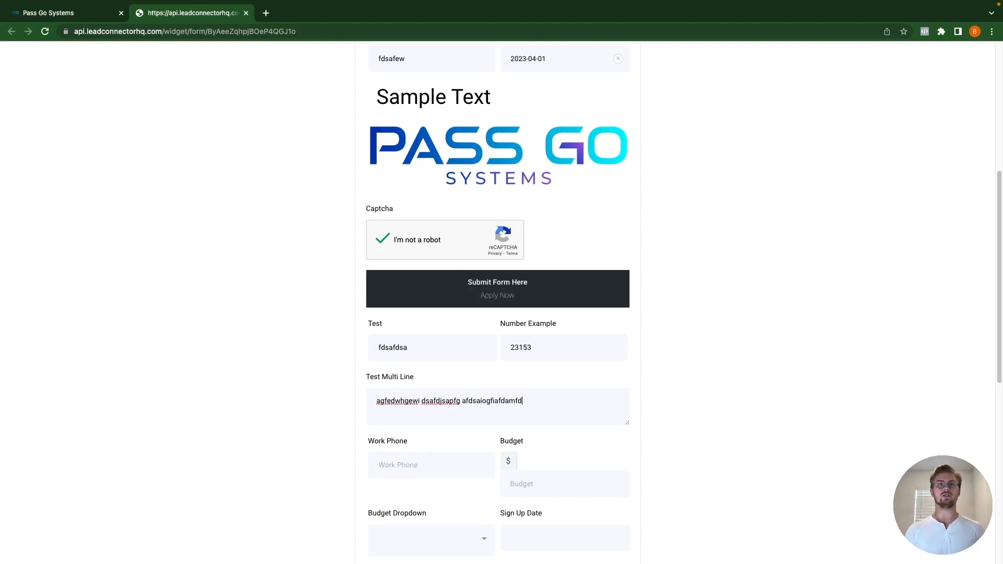
{"action": "type", "text": "k iofgdsjagpoijaiogiroaejgpjidsagfdsjagifopdsajoigj"}
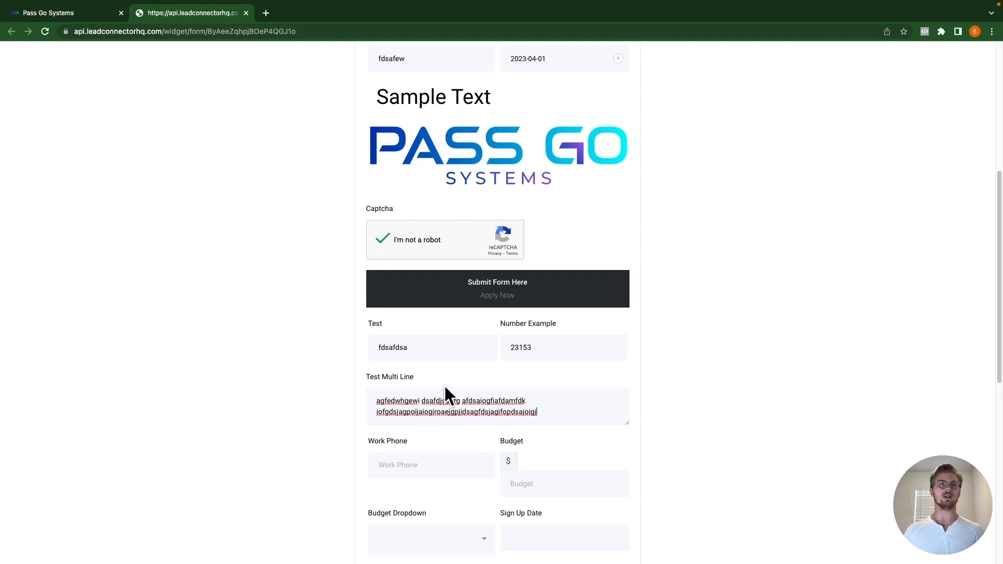
{"action": "scroll", "coordinate": [444, 393], "scroll_direction": "down", "scroll_amount": 3}
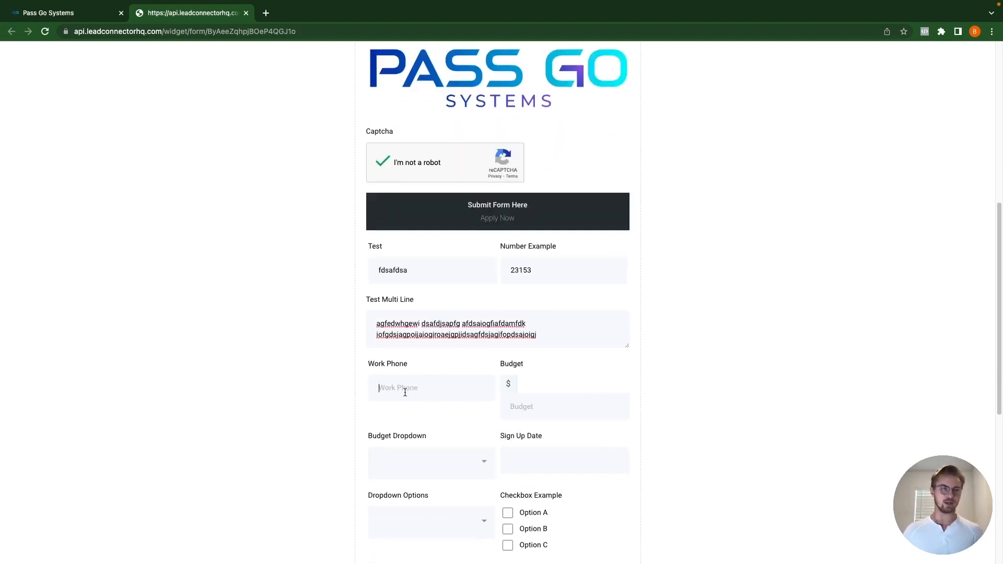
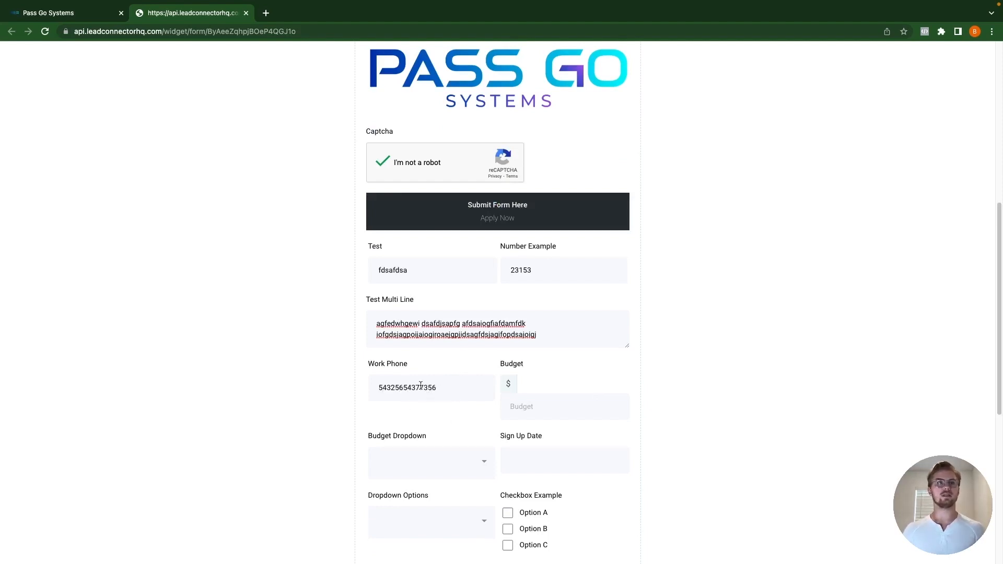
{"action": "left_click_drag", "start_coordinate": [460, 384], "coordinate": [425, 389]}
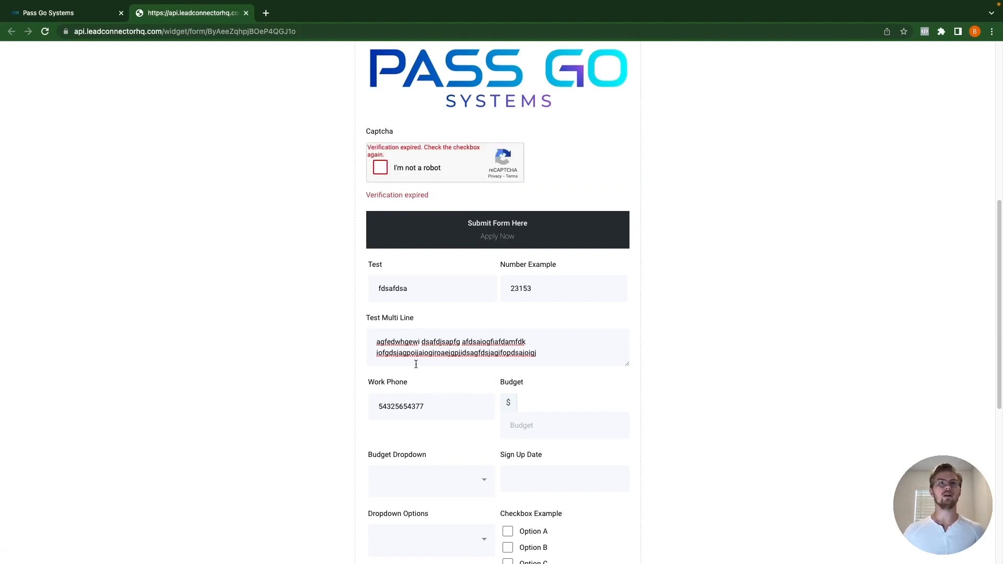
Step: Enter the Budget amount 4326 and pick $101-$500 in Budget Dropdown
{"action": "scroll", "coordinate": [416, 364], "scroll_direction": "down", "scroll_amount": 3}
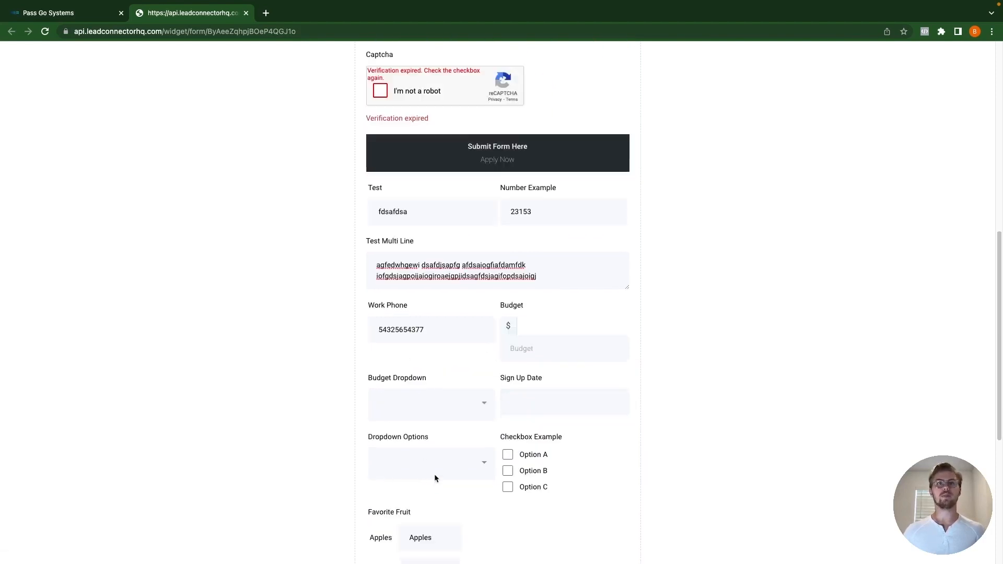
{"action": "left_click", "coordinate": [542, 328]}
{"action": "type", "text": "f"}
{"action": "key", "text": "BackSpace"}
{"action": "type", "text": "4326"}
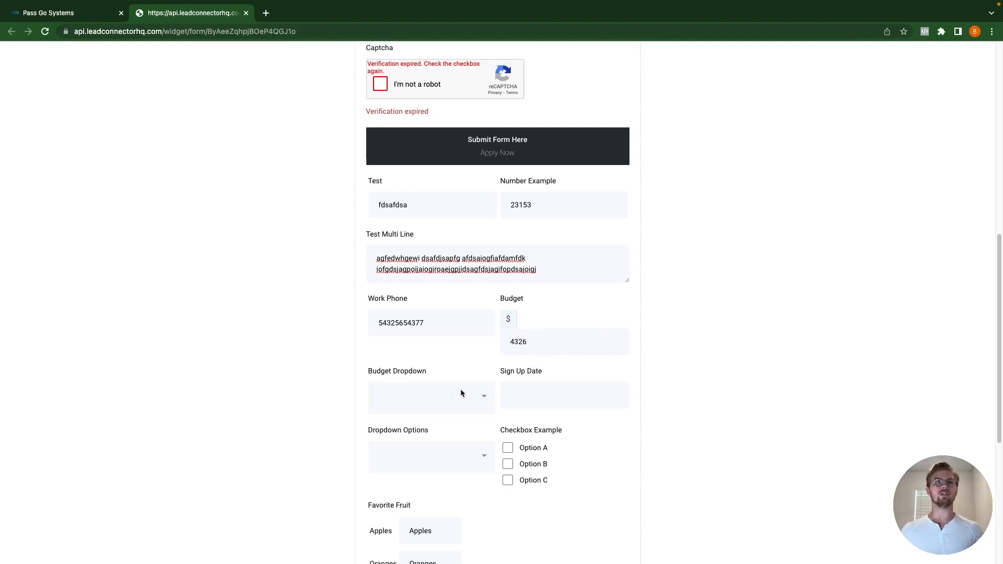
{"action": "left_click", "coordinate": [482, 399]}
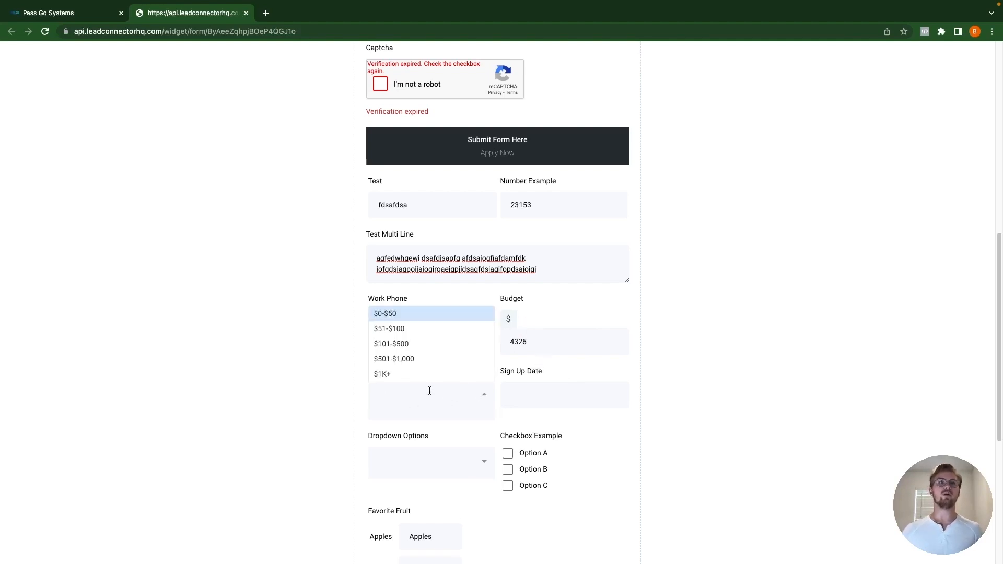
{"action": "left_click", "coordinate": [412, 346]}
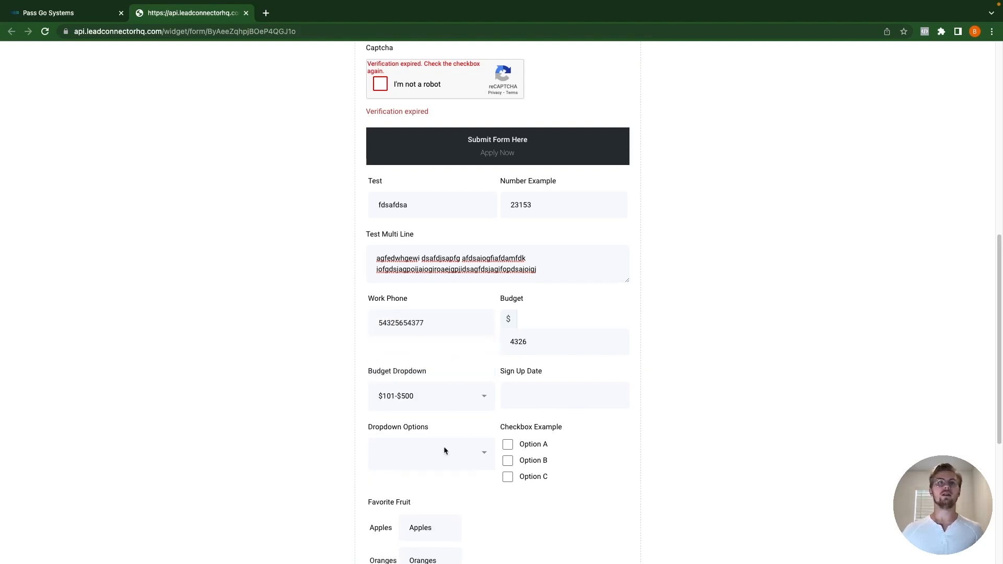
Step: Add Courses A, C and B to Dropdown Options
{"action": "left_click", "coordinate": [472, 454]}
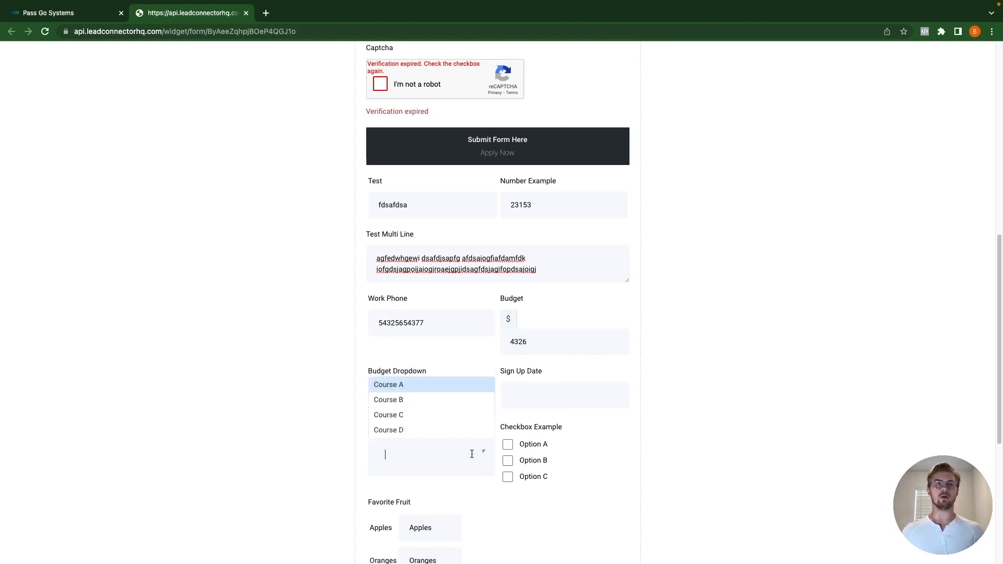
{"action": "left_click", "coordinate": [402, 388]}
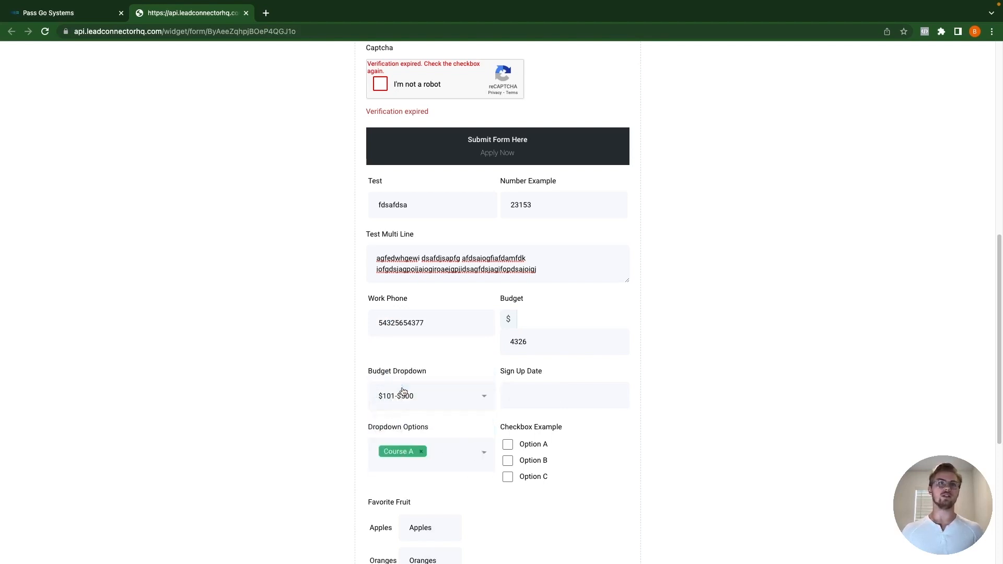
{"action": "left_click", "coordinate": [471, 454]}
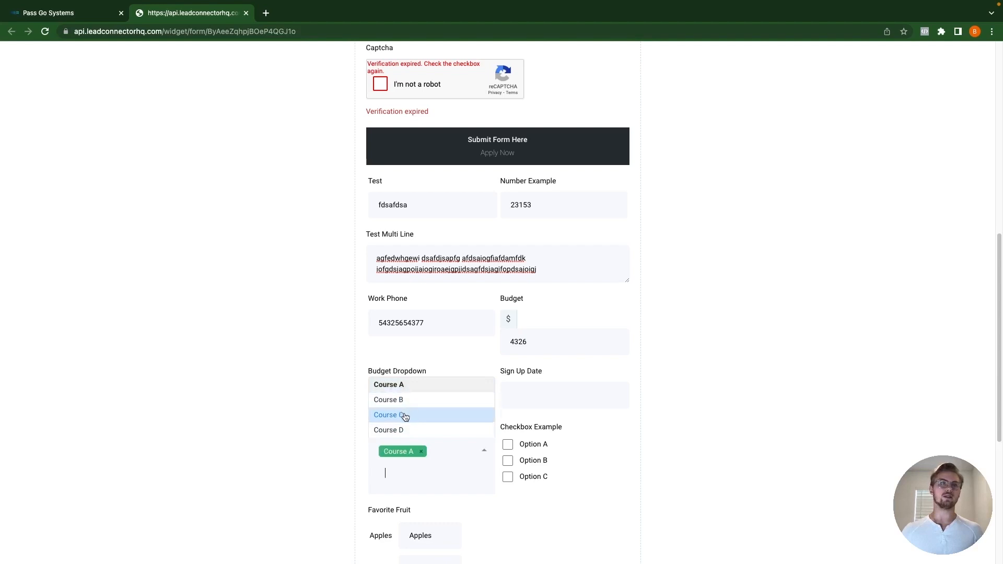
{"action": "left_click", "coordinate": [406, 415]}
{"action": "left_click", "coordinate": [466, 464]}
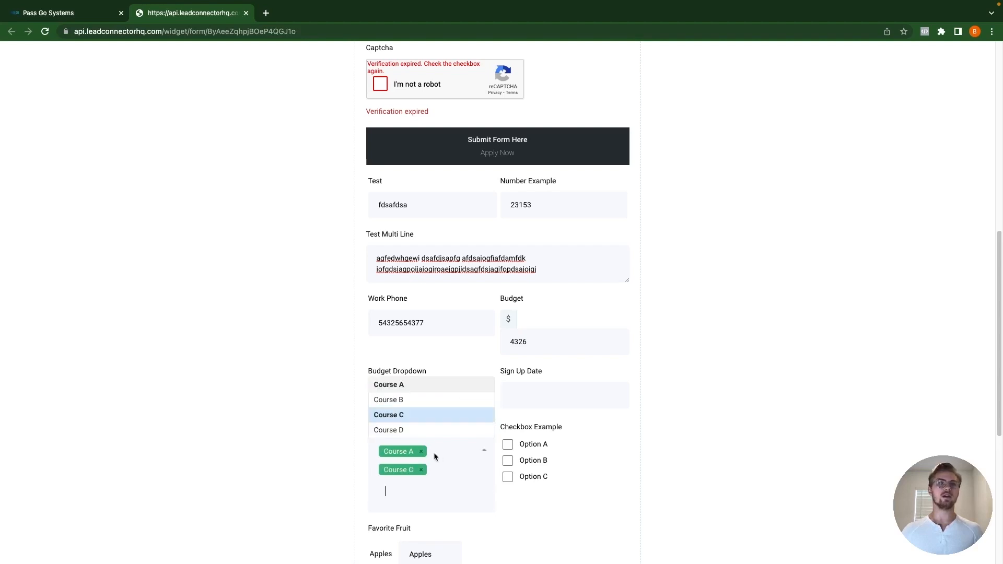
{"action": "left_click", "coordinate": [396, 430]}
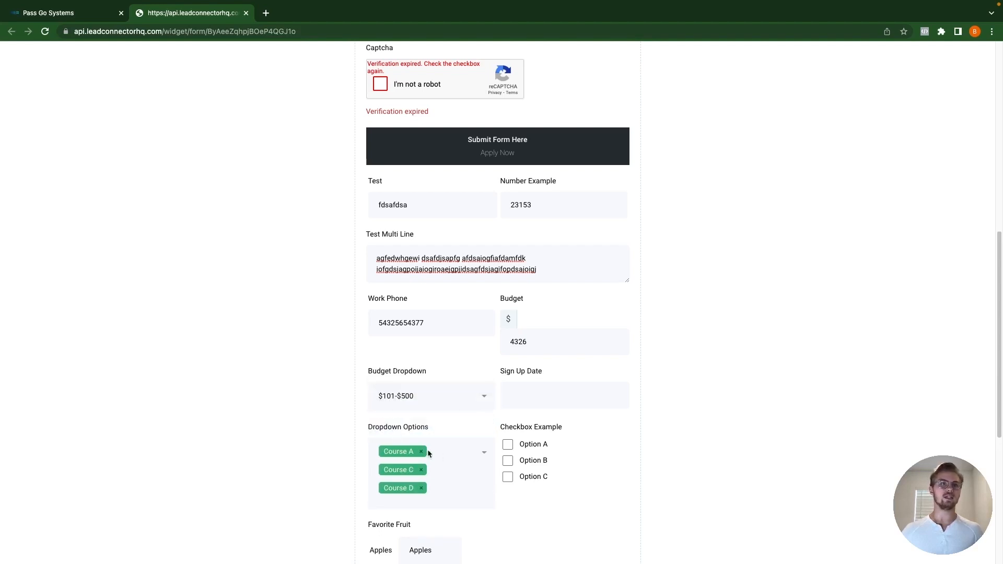
{"action": "left_click", "coordinate": [421, 489]}
{"action": "left_click", "coordinate": [460, 470]}
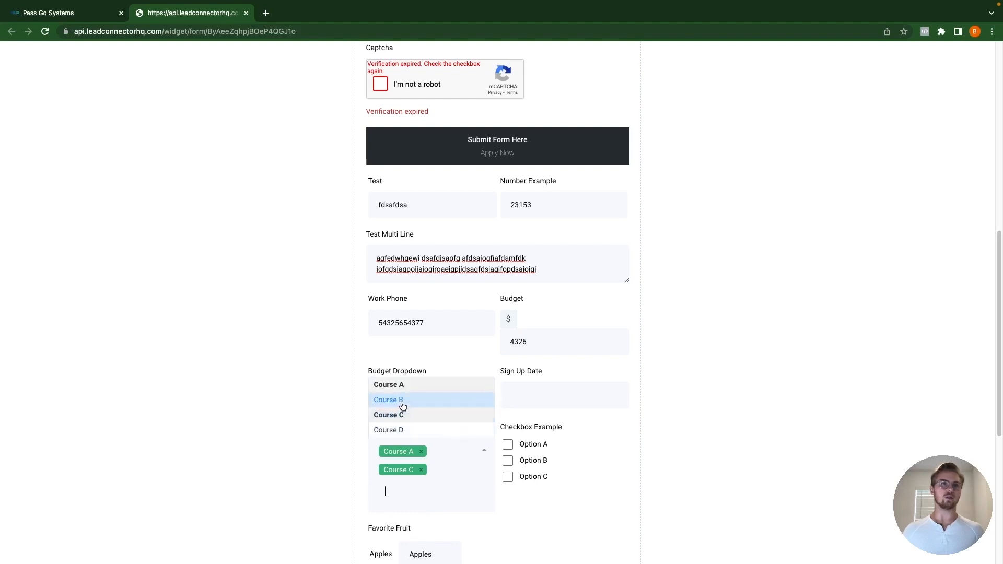
{"action": "left_click", "coordinate": [403, 402]}
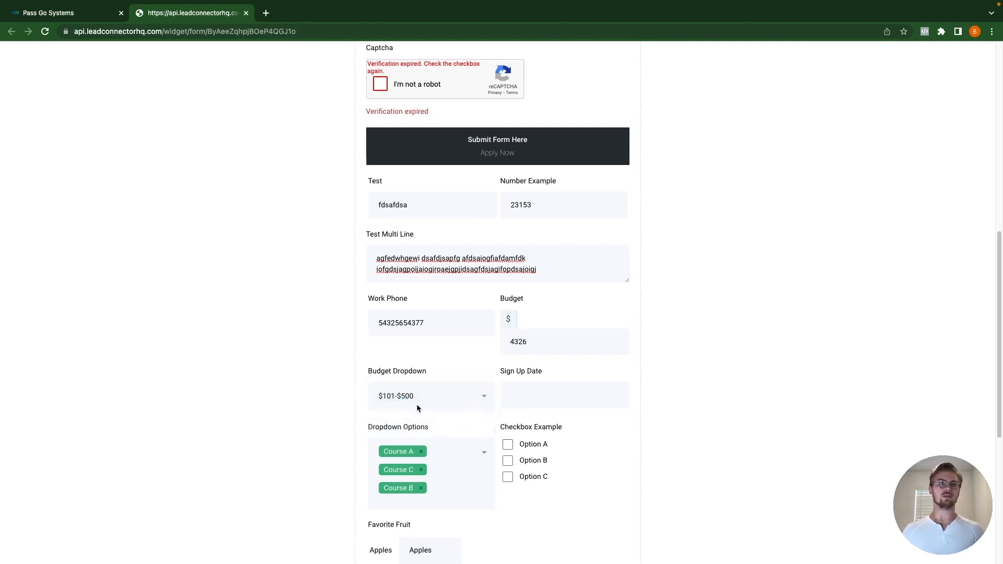
Step: Change the Budget Dropdown range to $501-$1,000
{"action": "left_click", "coordinate": [430, 394]}
{"action": "left_click", "coordinate": [415, 330]}
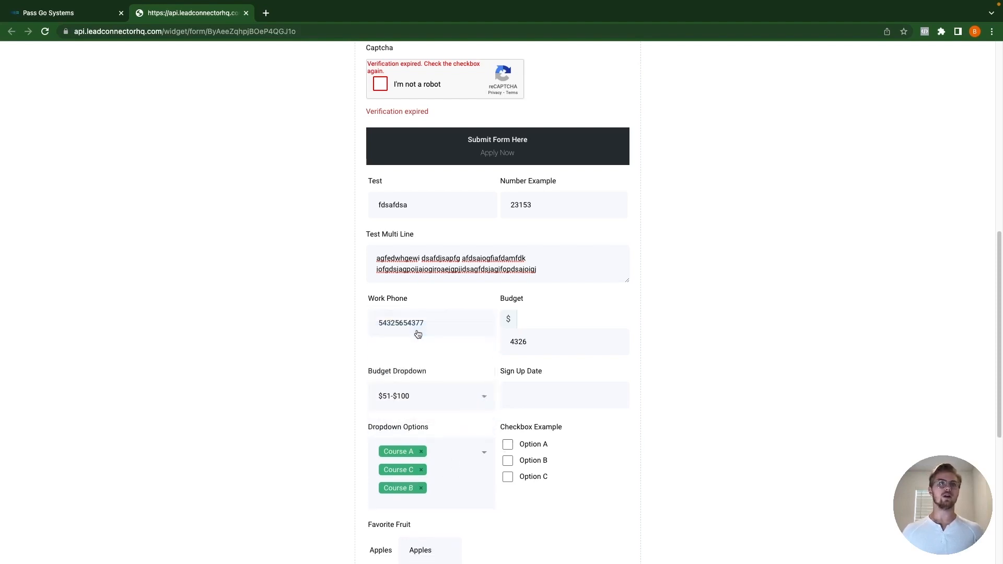
{"action": "left_click", "coordinate": [421, 396]}
{"action": "left_click", "coordinate": [422, 360]}
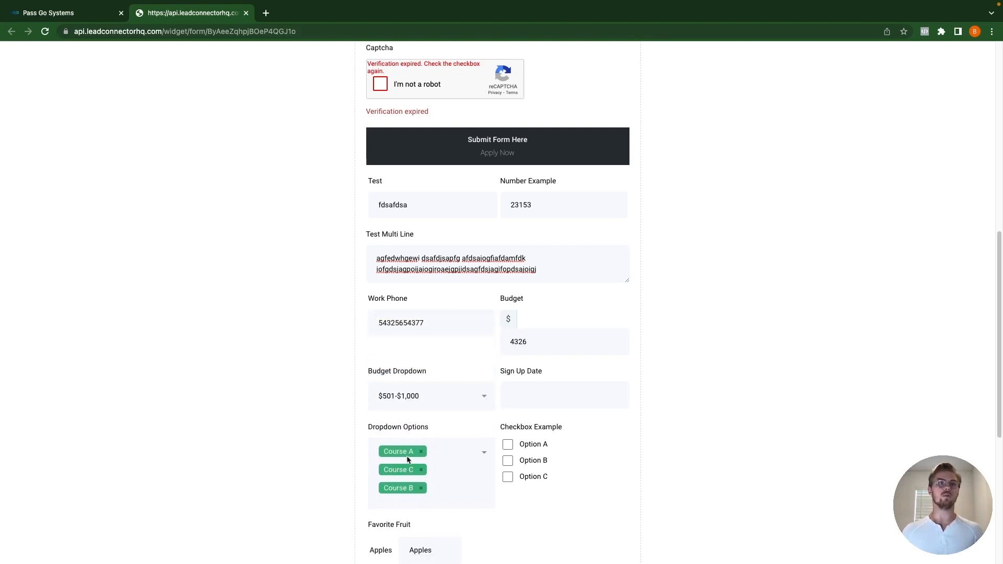
Step: Tick Options A, B and C, keeping only Courses A–C selected
{"action": "left_click", "coordinate": [444, 461]}
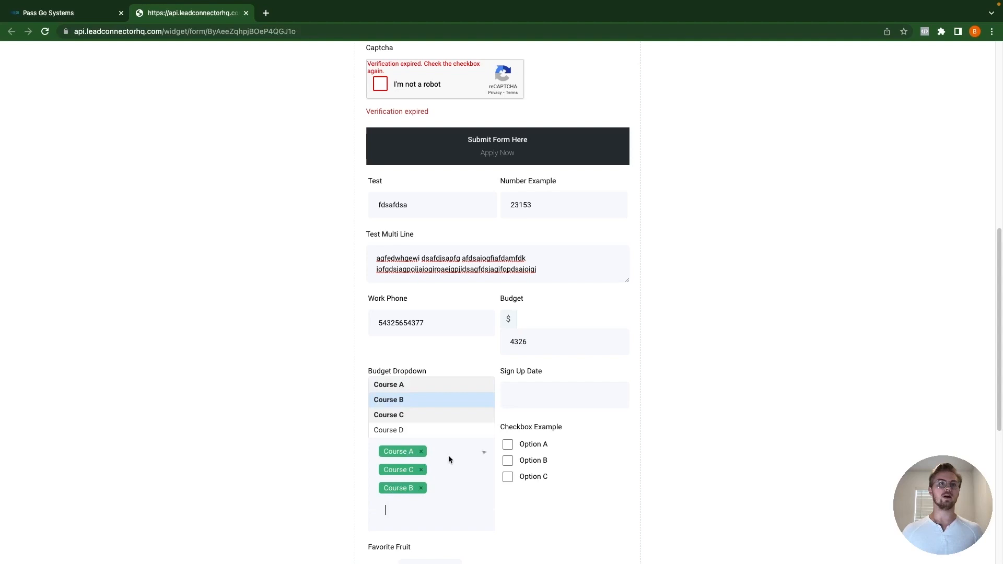
{"action": "left_click", "coordinate": [387, 429]}
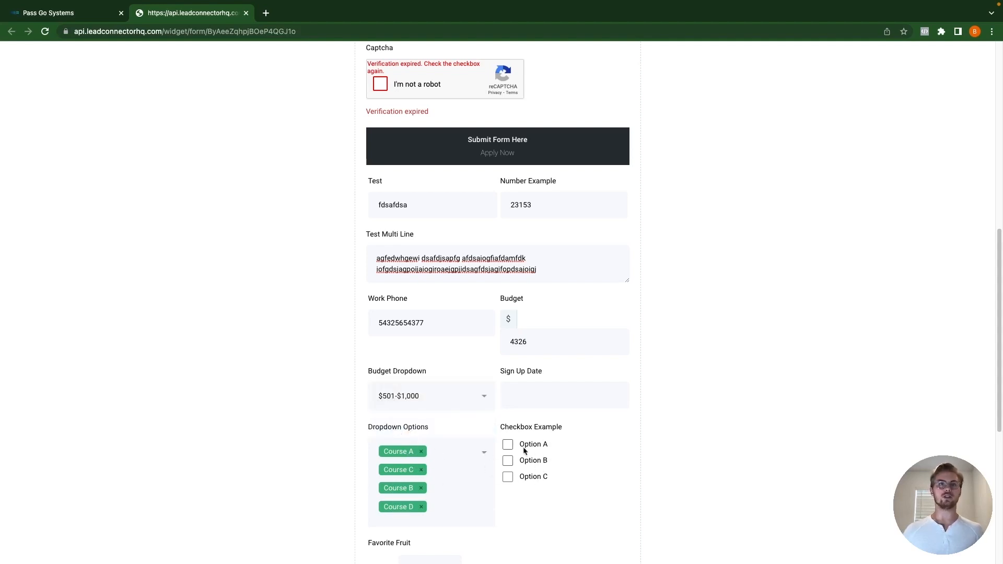
{"action": "left_click", "coordinate": [507, 445]}
{"action": "left_click", "coordinate": [508, 463]}
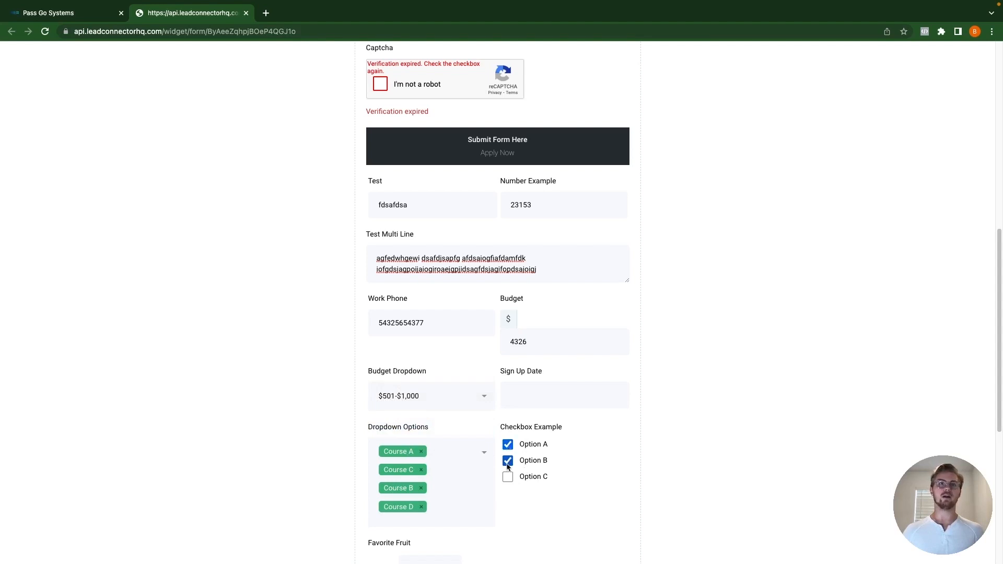
{"action": "left_click", "coordinate": [507, 477]}
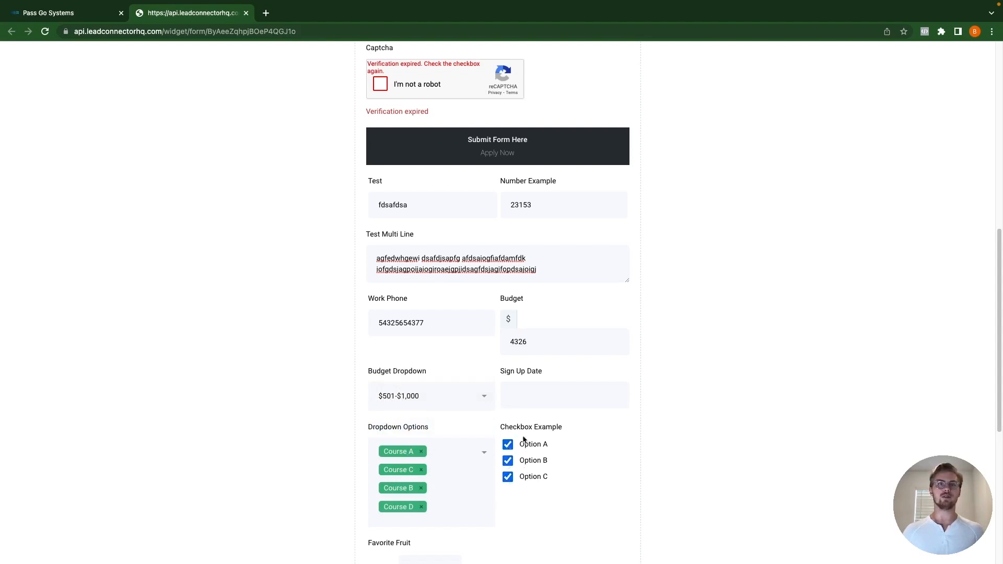
{"action": "left_click", "coordinate": [454, 453]}
{"action": "left_click", "coordinate": [420, 429]}
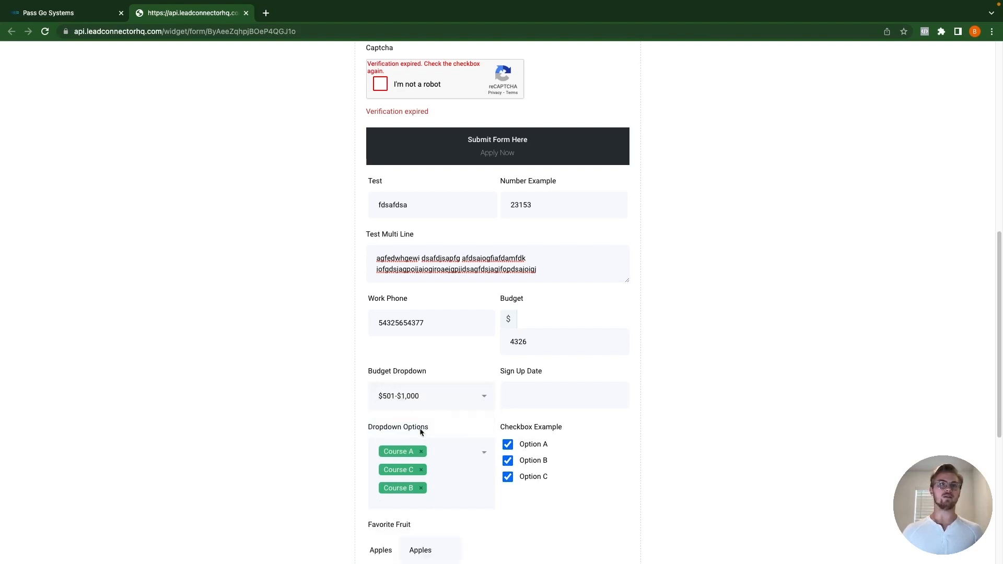
{"action": "left_click", "coordinate": [458, 448]}
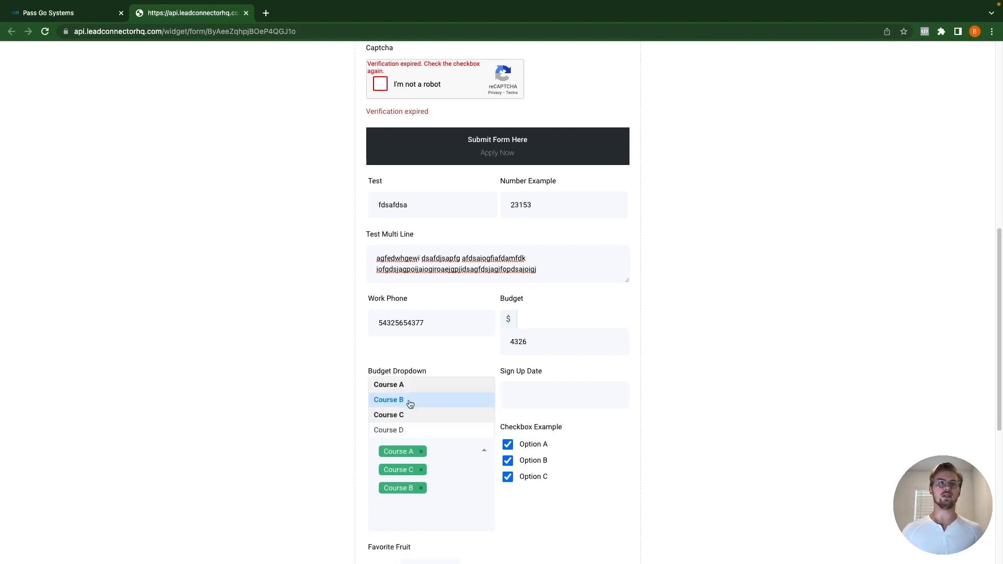
{"action": "scroll", "coordinate": [549, 477], "scroll_direction": "down", "scroll_amount": 1}
{"action": "left_click", "coordinate": [549, 476]}
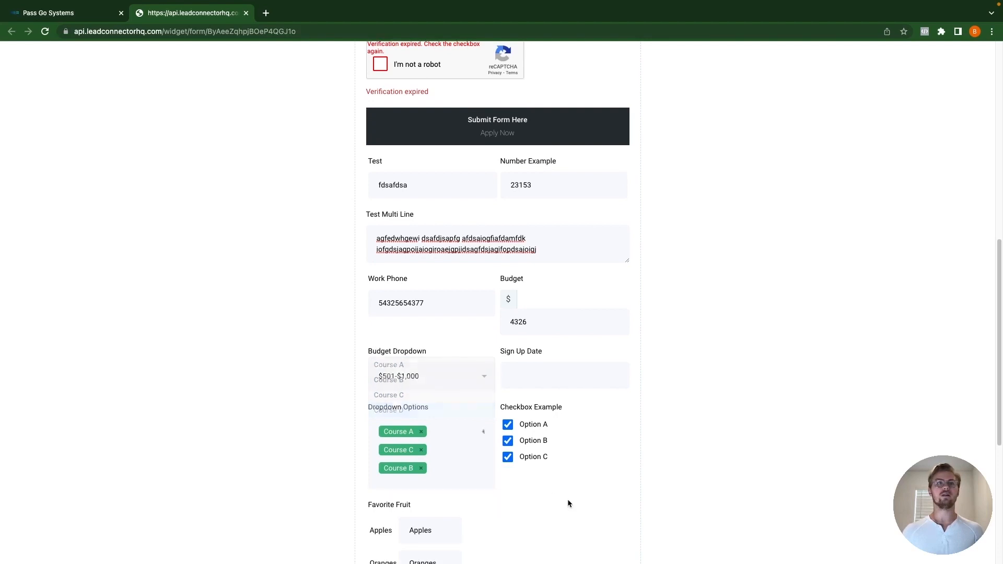
{"action": "scroll", "coordinate": [487, 484], "scroll_direction": "down", "scroll_amount": 5}
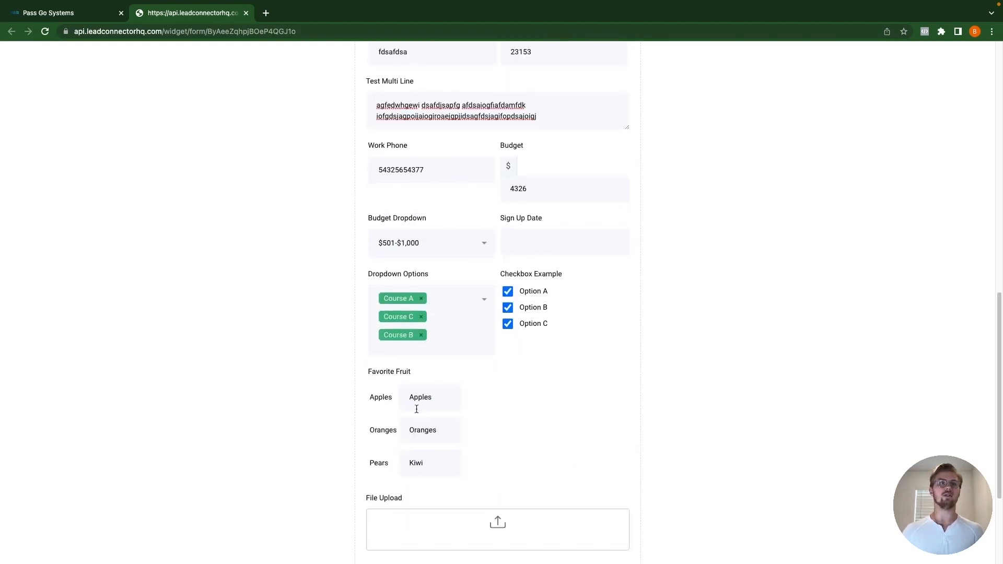
Step: Replace the three Favorite Fruit answers with Oranges, Pears and Apples
{"action": "left_click_drag", "start_coordinate": [438, 398], "coordinate": [399, 406]}
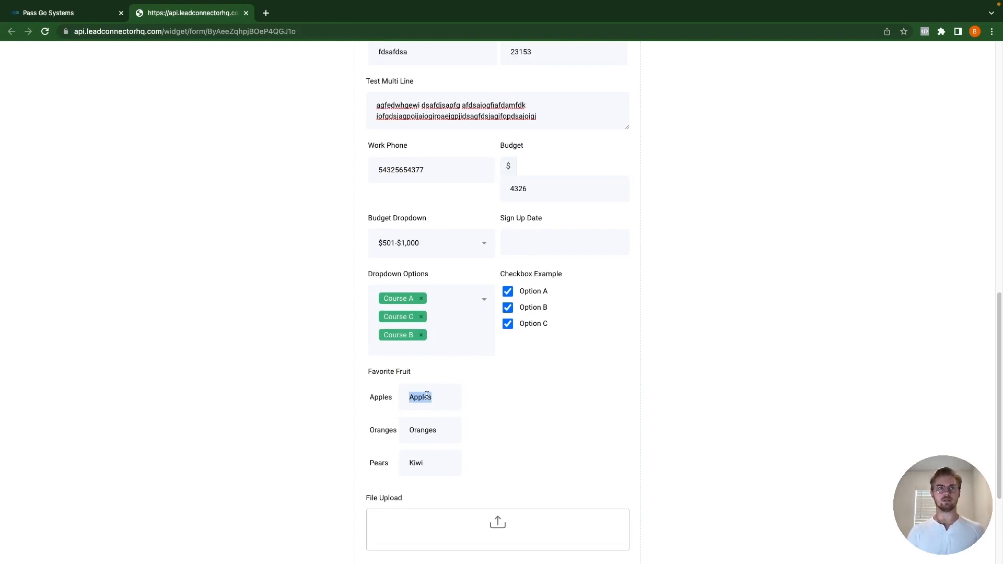
{"action": "type", "text": "Or"}
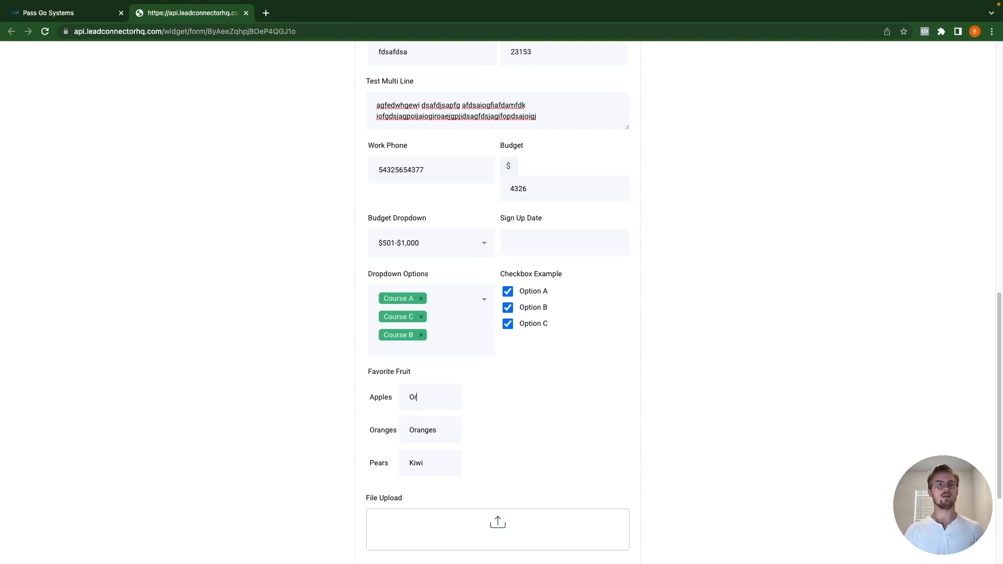
{"action": "type", "text": "anges"}
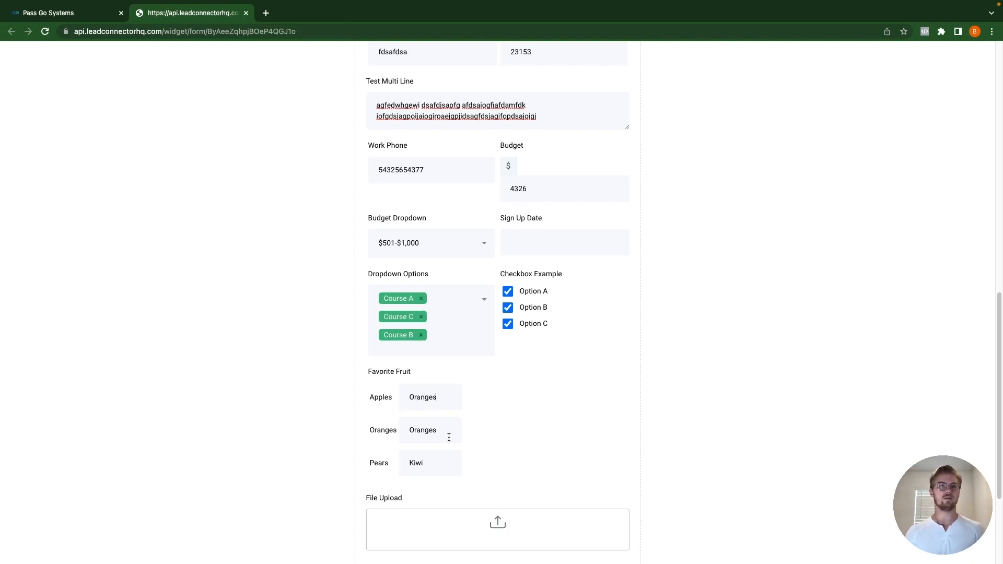
{"action": "left_click_drag", "start_coordinate": [443, 432], "coordinate": [367, 434]}
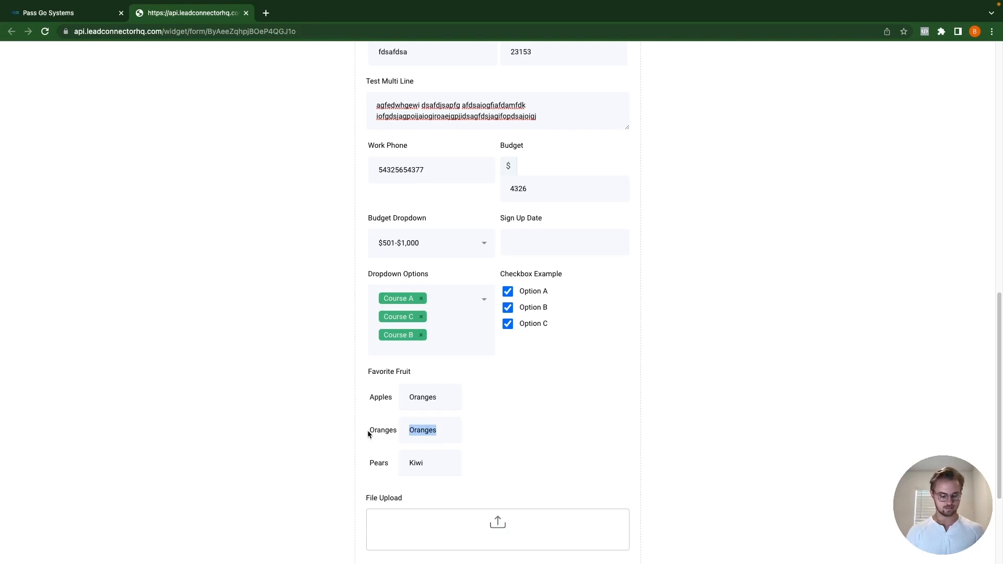
{"action": "type", "text": "Pears"}
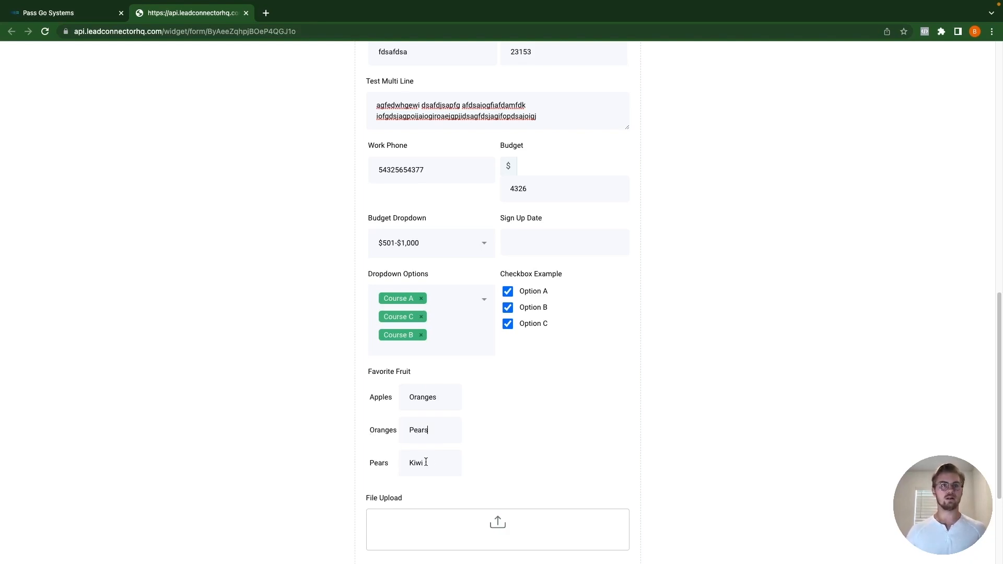
{"action": "left_click_drag", "start_coordinate": [426, 462], "coordinate": [403, 463]}
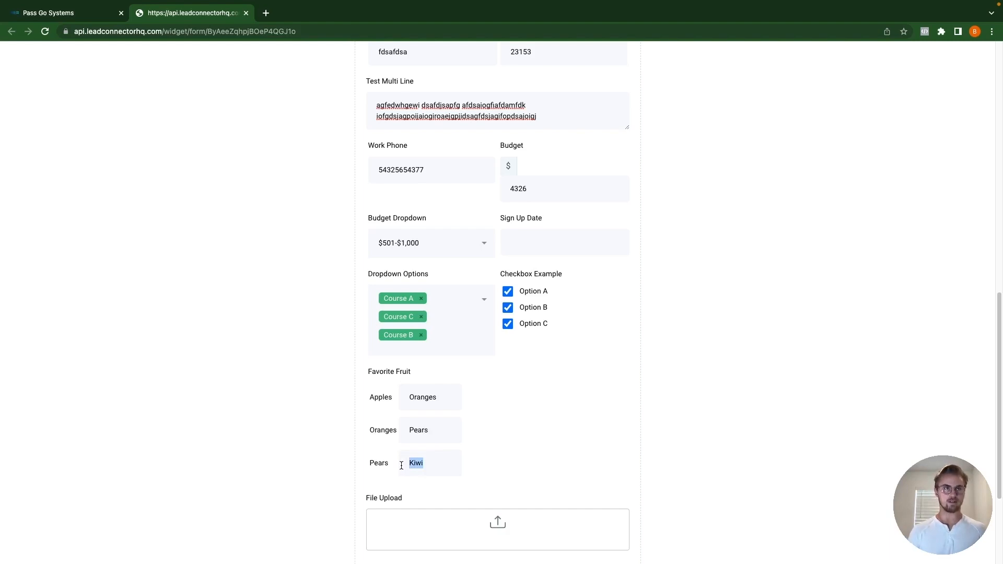
{"action": "type", "text": "Apples"}
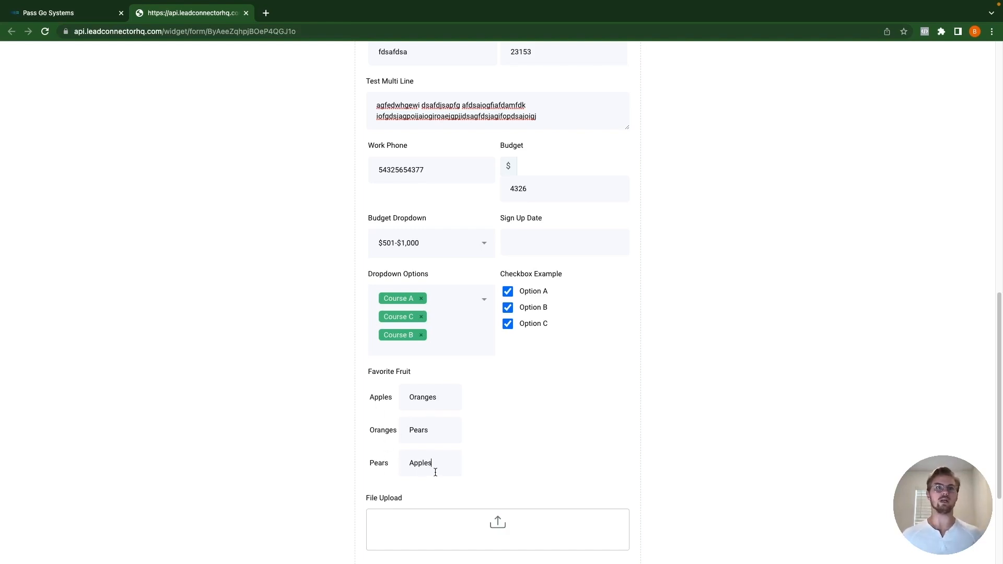
{"action": "scroll", "coordinate": [498, 480], "scroll_direction": "down", "scroll_amount": 2}
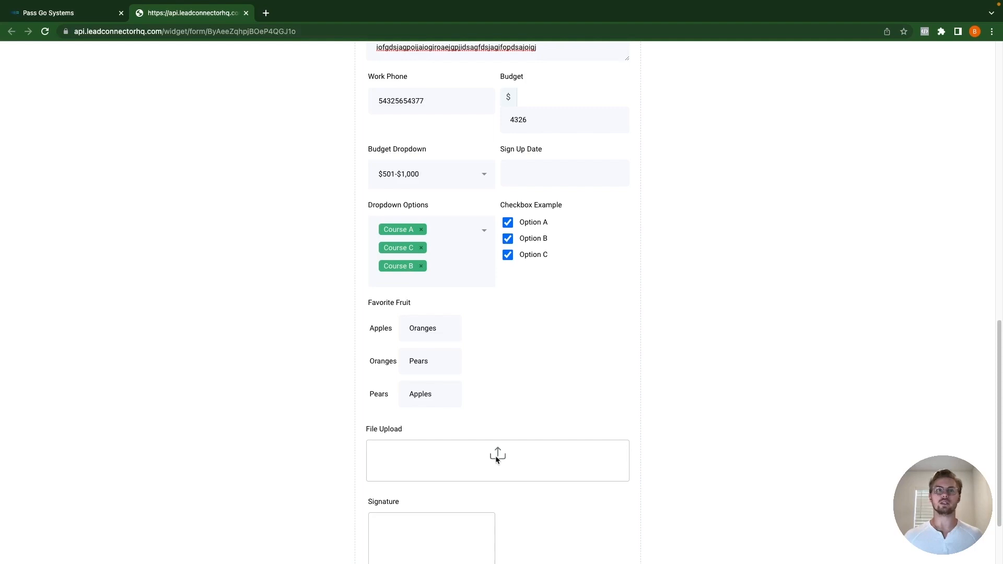
Step: Upload Untitled design (7).png, then 91156_Pass Go Systems_Flat_HP_H_02.jpg from Logo > Initial Designs > Rev 1
{"action": "left_click", "coordinate": [499, 458]}
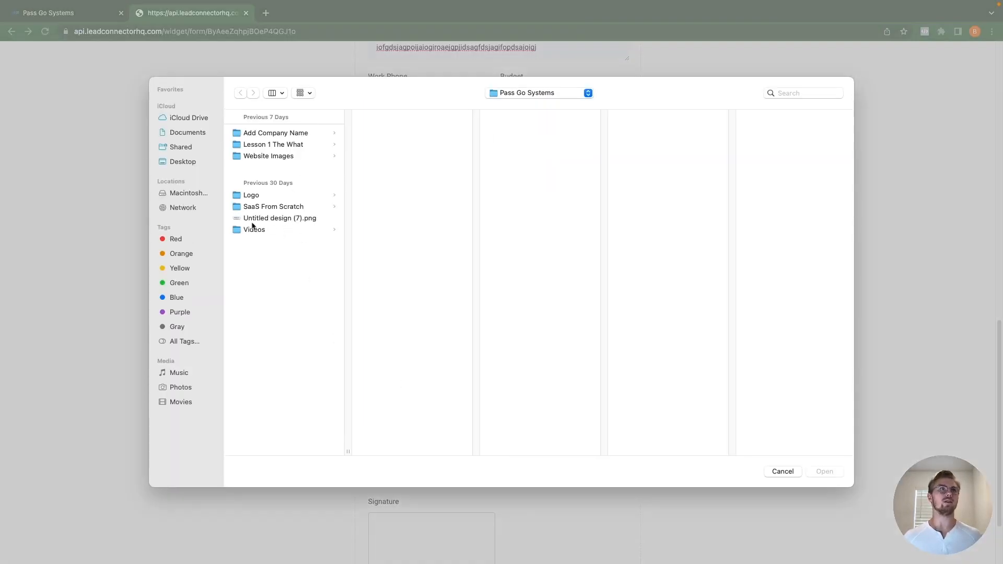
{"action": "double_click", "coordinate": [275, 218]}
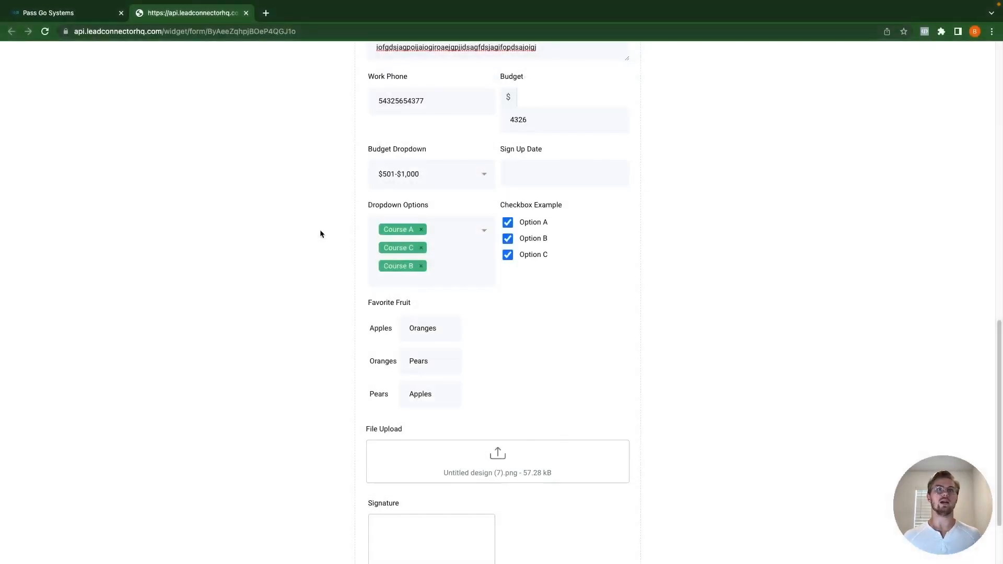
{"action": "left_click", "coordinate": [534, 473]}
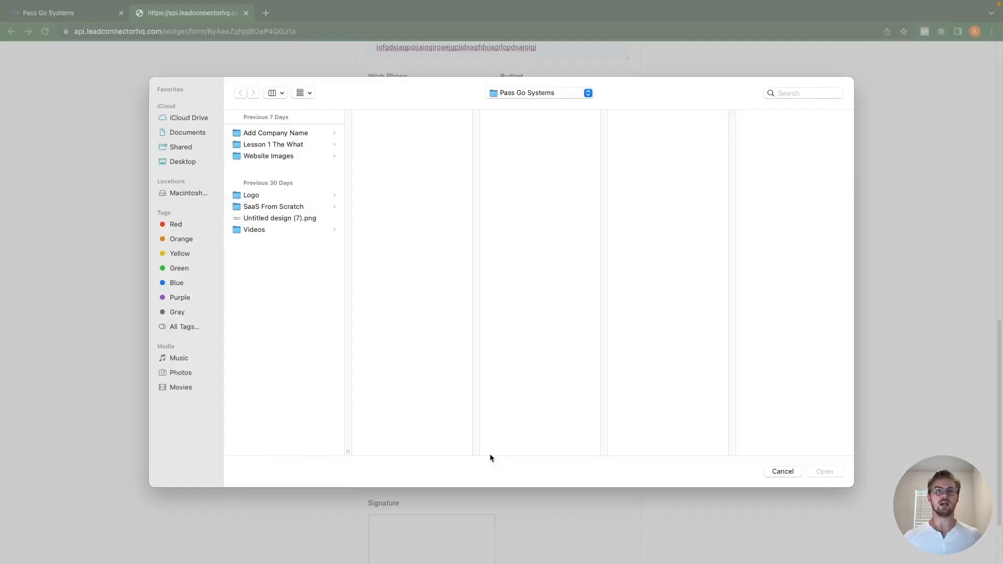
{"action": "left_click", "coordinate": [252, 198]}
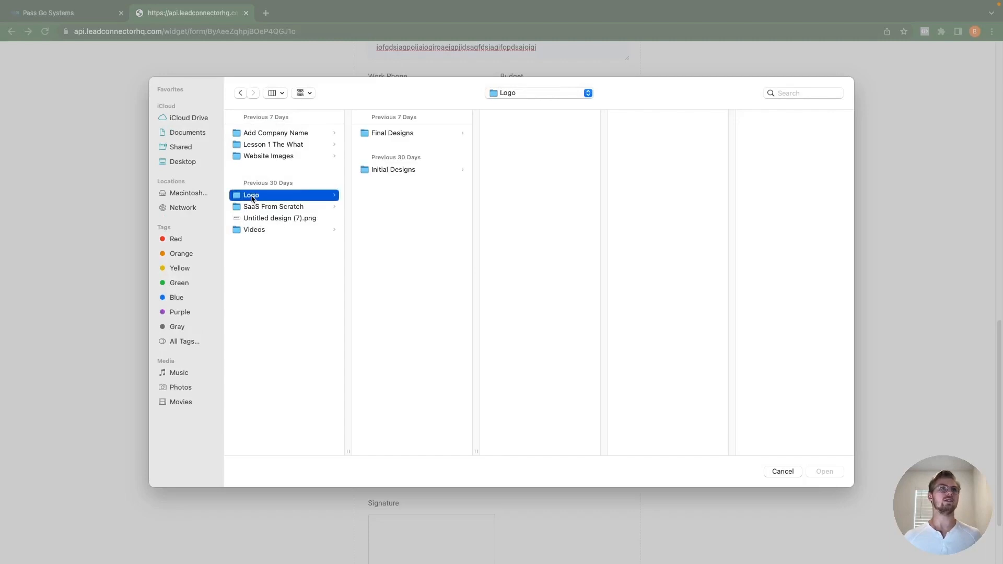
{"action": "left_click", "coordinate": [412, 171]}
{"action": "left_click", "coordinate": [526, 136]}
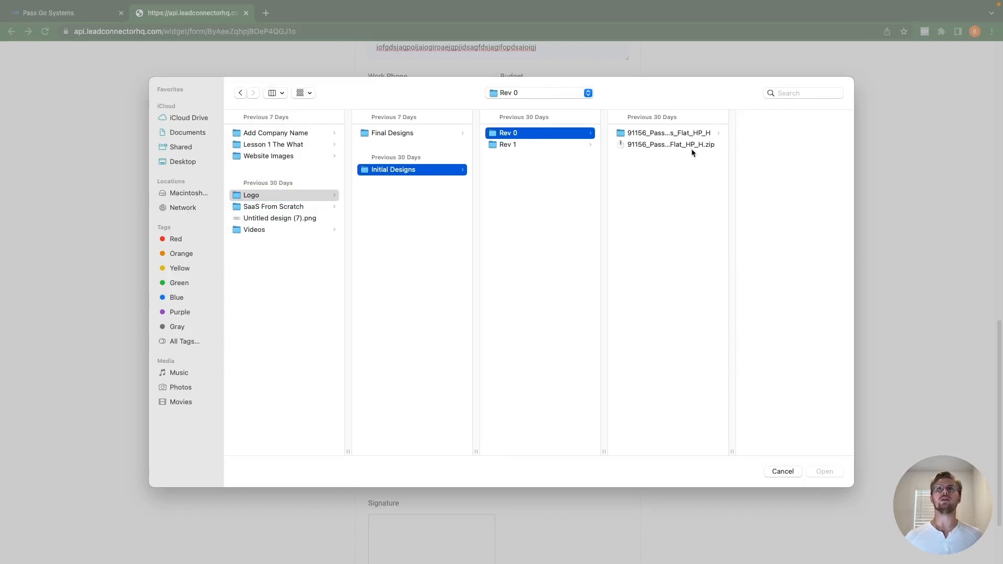
{"action": "left_click", "coordinate": [543, 146]}
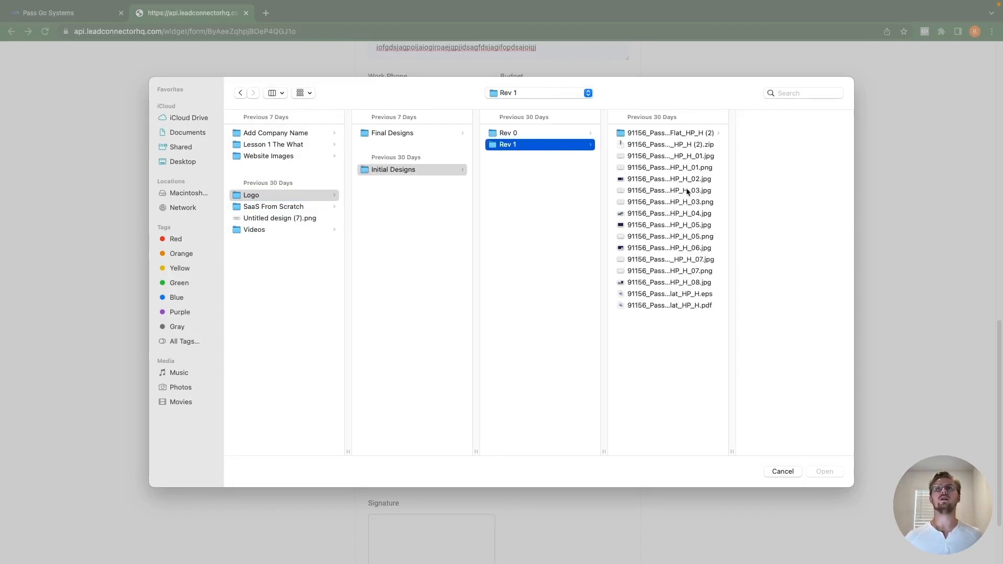
{"action": "double_click", "coordinate": [696, 178]}
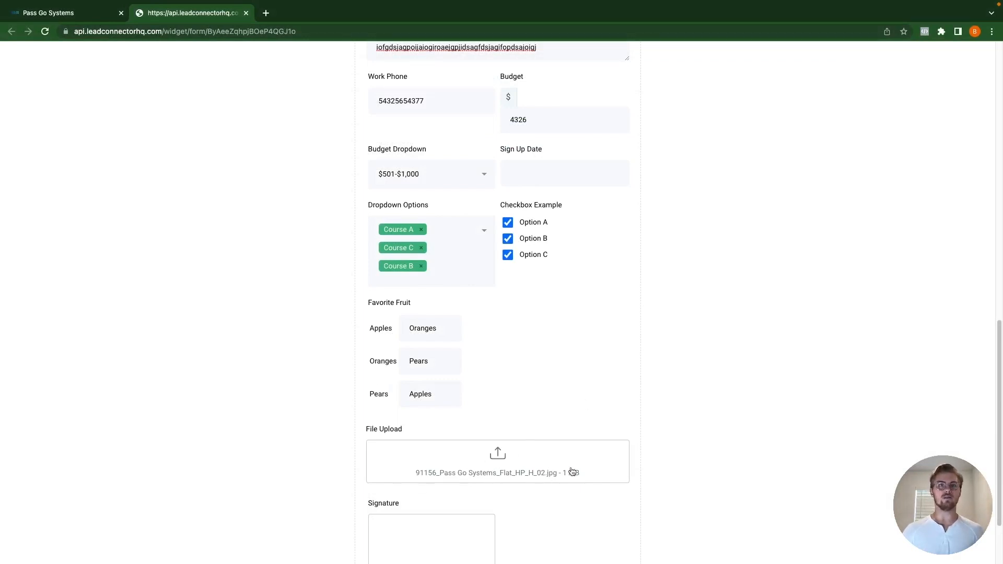
Step: Select both HP_H_02.jpg and HP_H_03.png and upload them together
{"action": "left_click", "coordinate": [525, 450]}
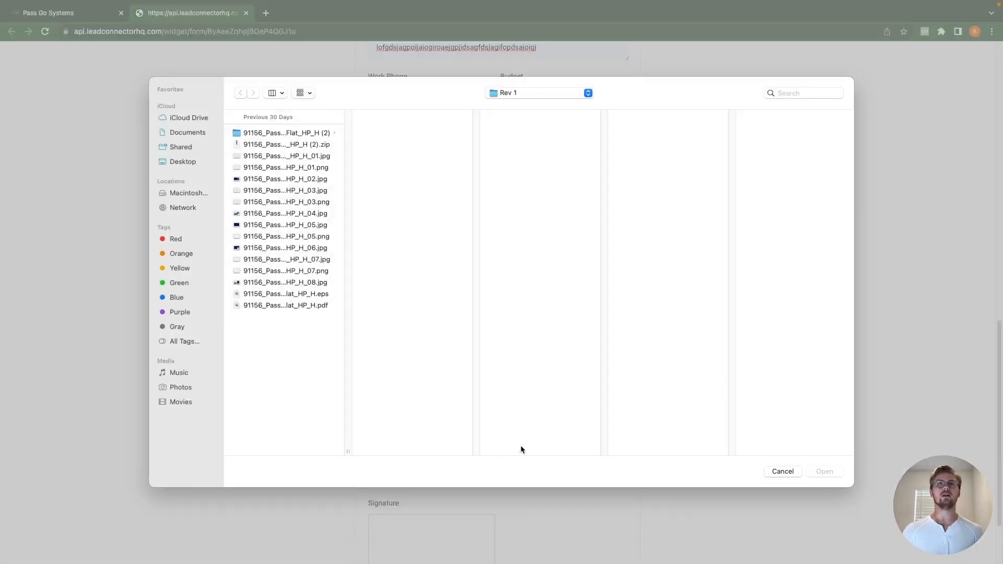
{"action": "left_click", "coordinate": [305, 181]}
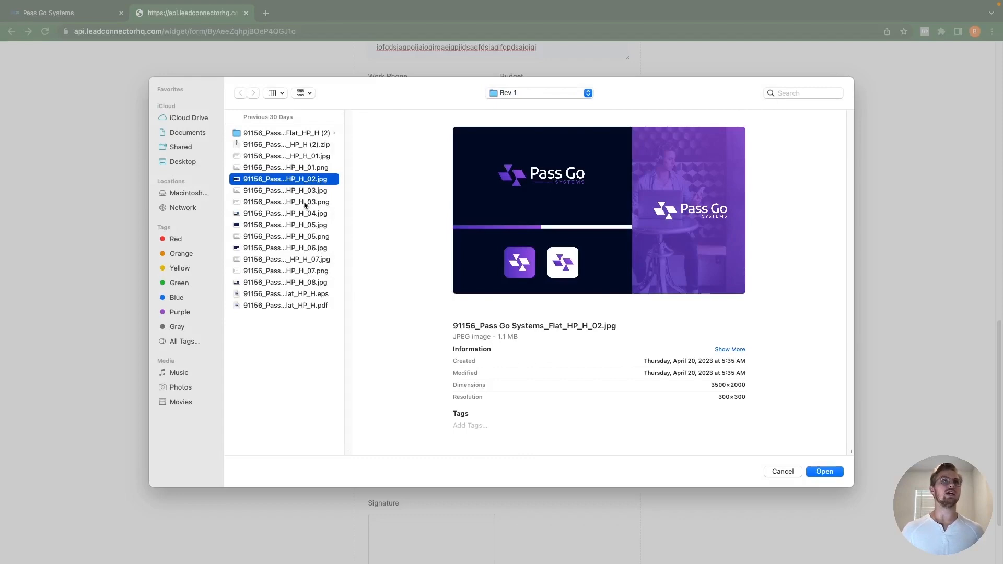
{"action": "right_click", "coordinate": [305, 204]}
{"action": "left_click", "coordinate": [269, 205]}
{"action": "left_click", "coordinate": [274, 203], "text": "super"}
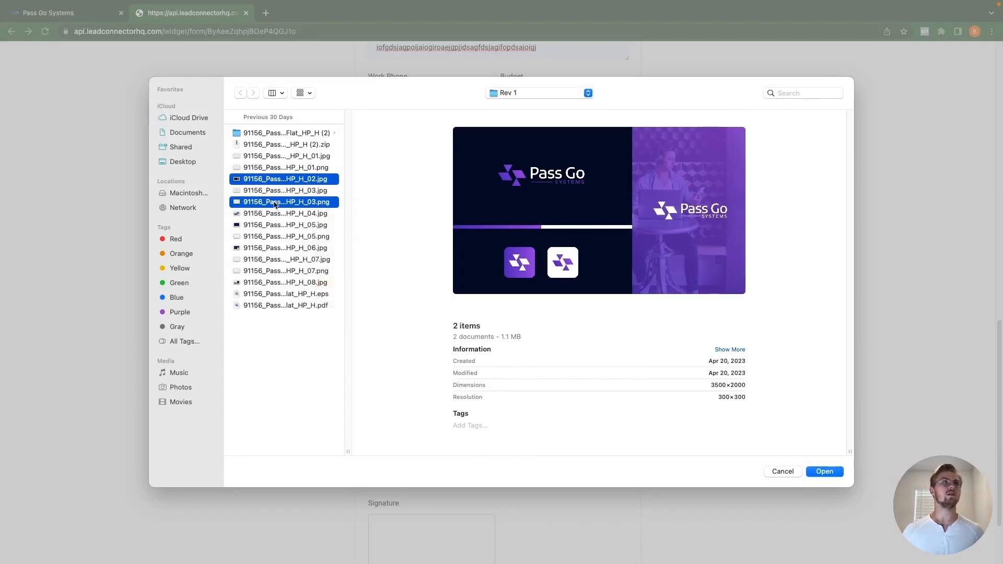
{"action": "left_click", "coordinate": [820, 472]}
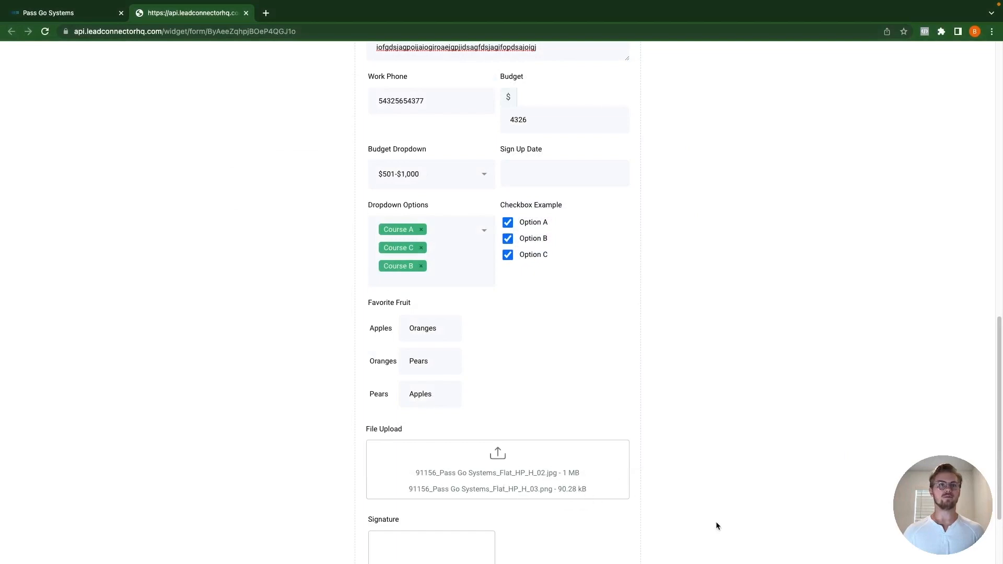
{"action": "scroll", "coordinate": [531, 468], "scroll_direction": "down", "scroll_amount": 2}
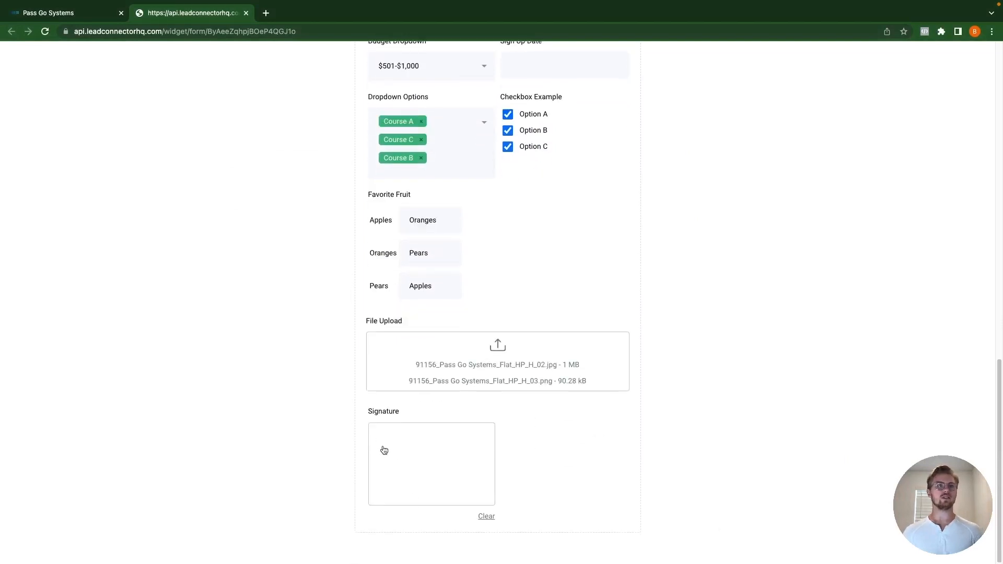
{"action": "mouse_move", "coordinate": [381, 457]}
{"action": "left_mouse_down"}
{"action": "mouse_move", "coordinate": [375, 486]}
{"action": "mouse_move", "coordinate": [417, 477]}
{"action": "mouse_move", "coordinate": [414, 491]}
{"action": "mouse_move", "coordinate": [489, 458]}
{"action": "left_mouse_up"}
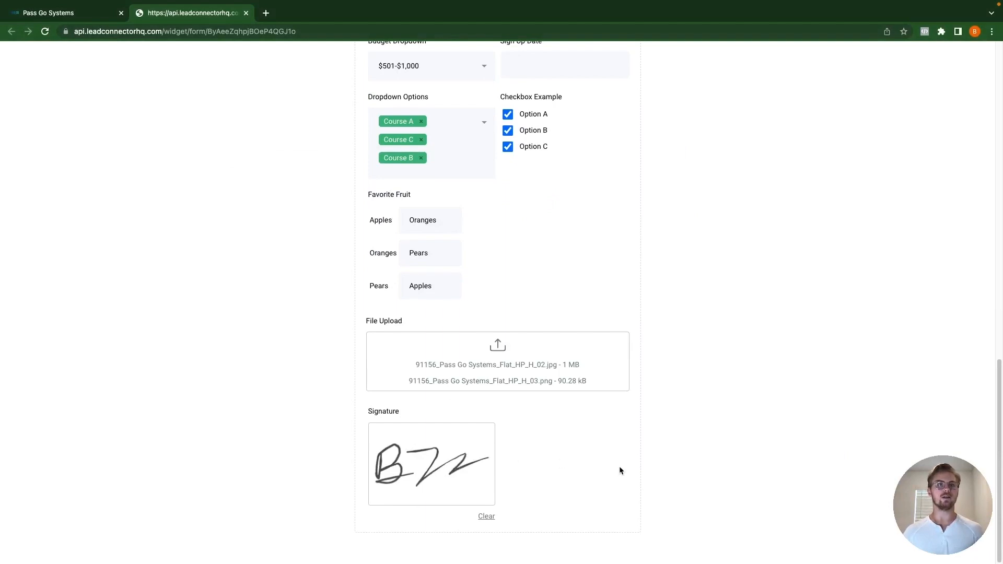
{"action": "left_click", "coordinate": [486, 517]}
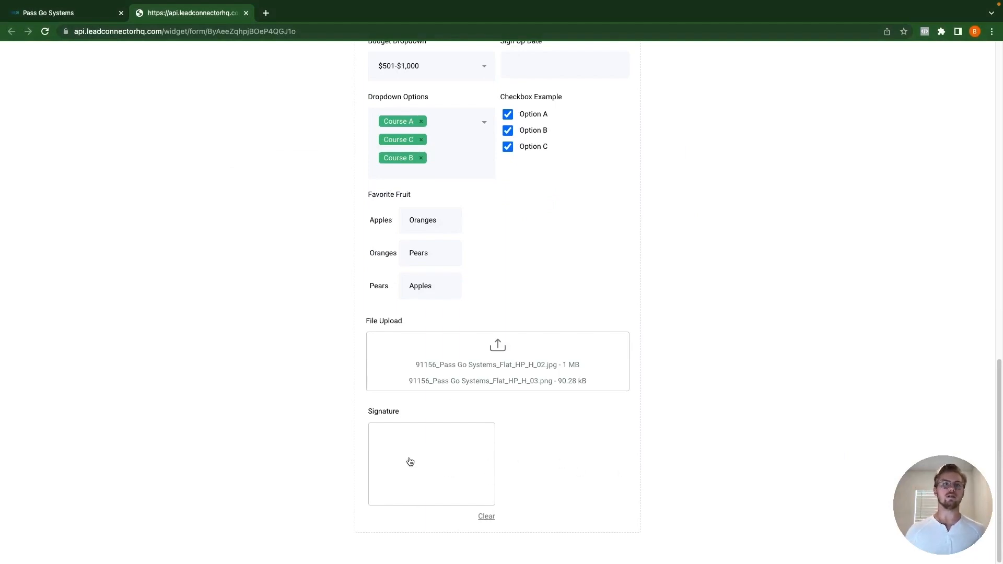
{"action": "mouse_move", "coordinate": [387, 443]}
{"action": "left_mouse_down"}
{"action": "mouse_move", "coordinate": [426, 459]}
{"action": "mouse_move", "coordinate": [450, 456]}
{"action": "mouse_move", "coordinate": [460, 437]}
{"action": "left_mouse_up"}
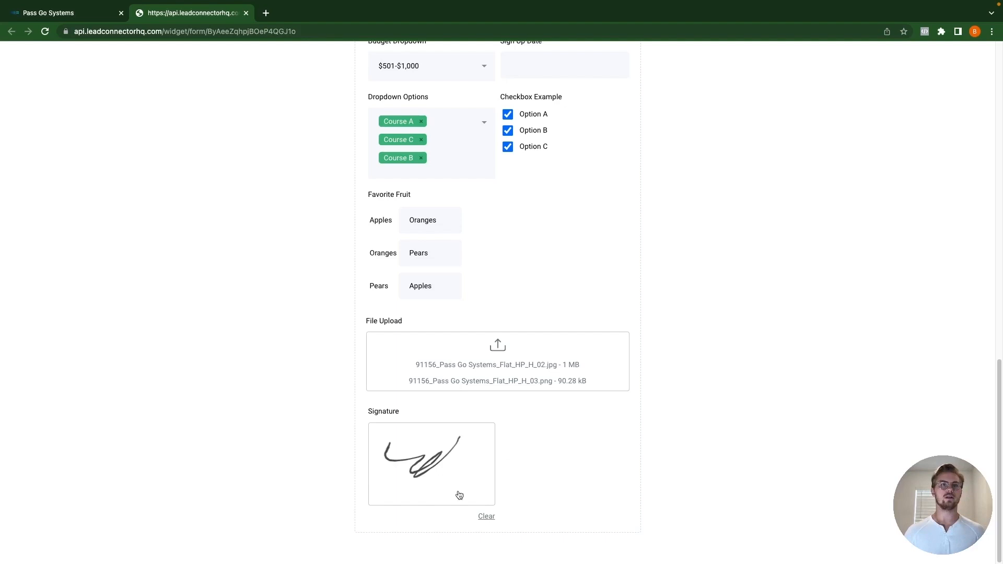
{"action": "left_click", "coordinate": [486, 517]}
{"action": "left_click", "coordinate": [412, 459]}
{"action": "left_click", "coordinate": [450, 455]}
{"action": "left_click_drag", "start_coordinate": [398, 474], "coordinate": [478, 476]}
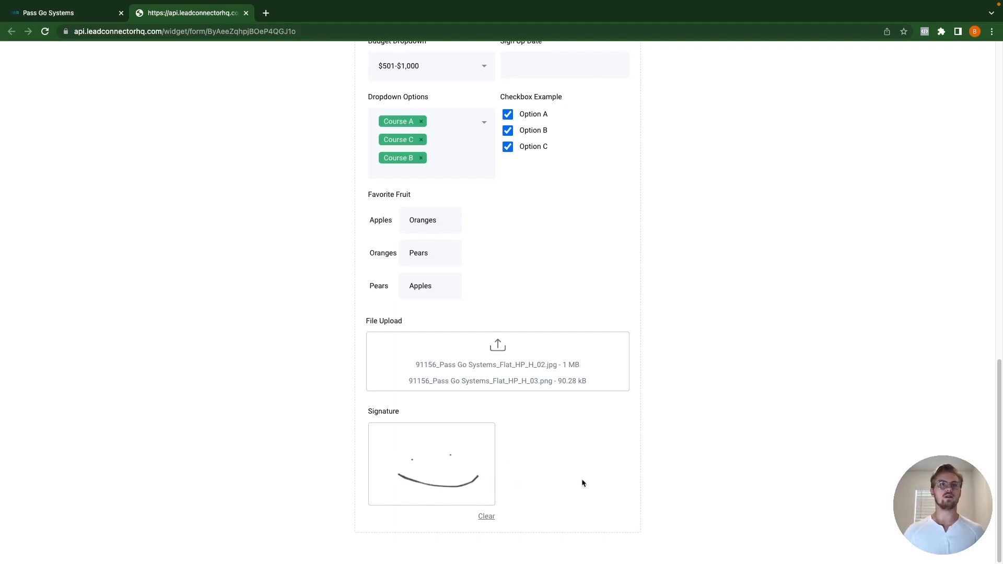
{"action": "scroll", "coordinate": [521, 353], "scroll_direction": "up", "scroll_amount": 4}
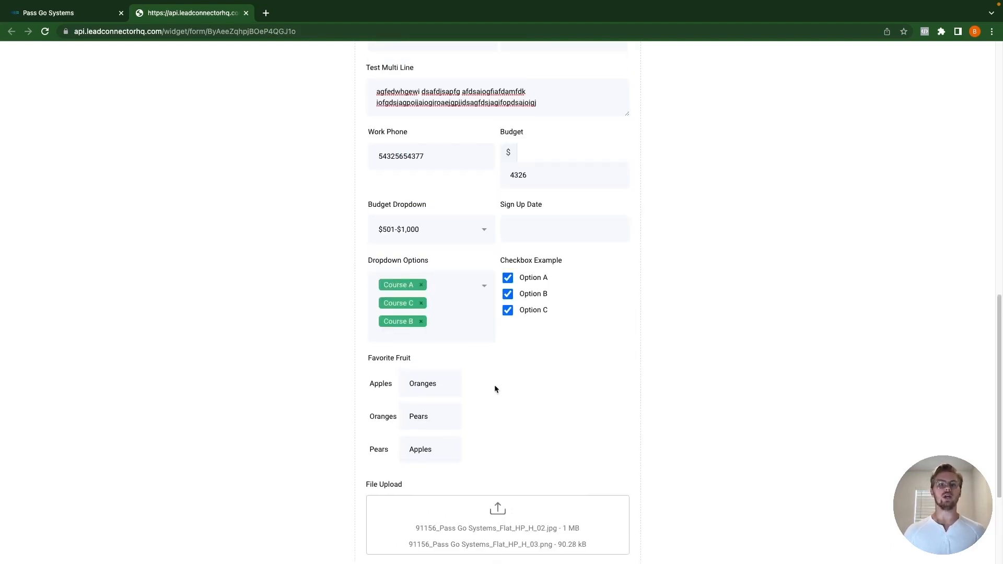
{"action": "scroll", "coordinate": [494, 387], "scroll_direction": "up", "scroll_amount": 11}
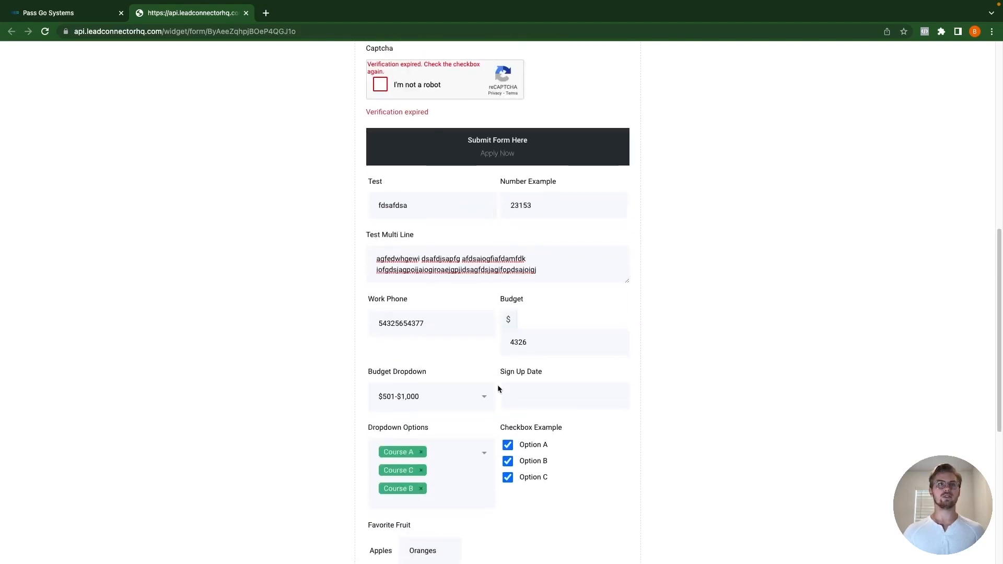
{"action": "scroll", "coordinate": [489, 385], "scroll_direction": "up", "scroll_amount": 4}
{"action": "scroll", "coordinate": [488, 384], "scroll_direction": "down", "scroll_amount": 5}
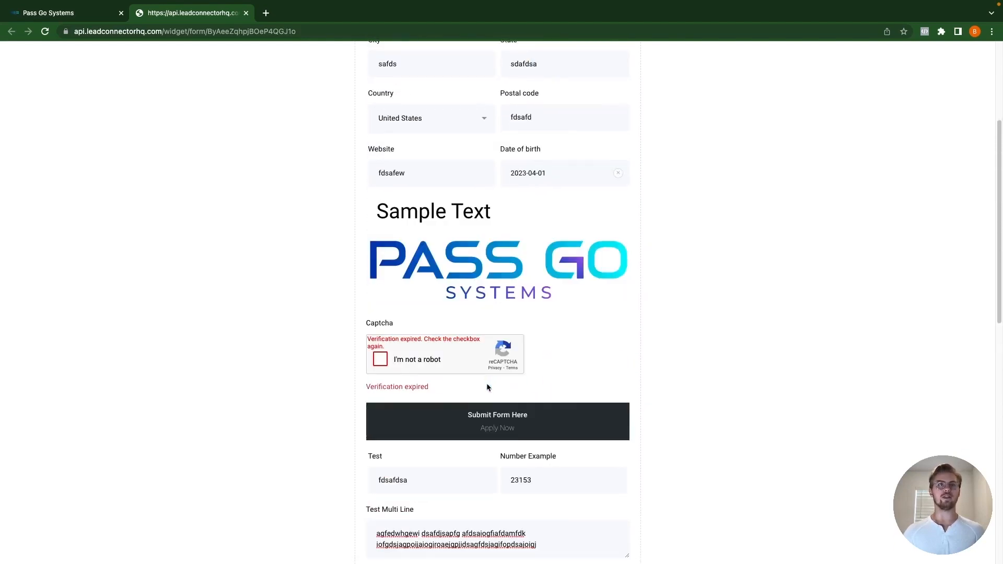
{"action": "left_click", "coordinate": [381, 347]}
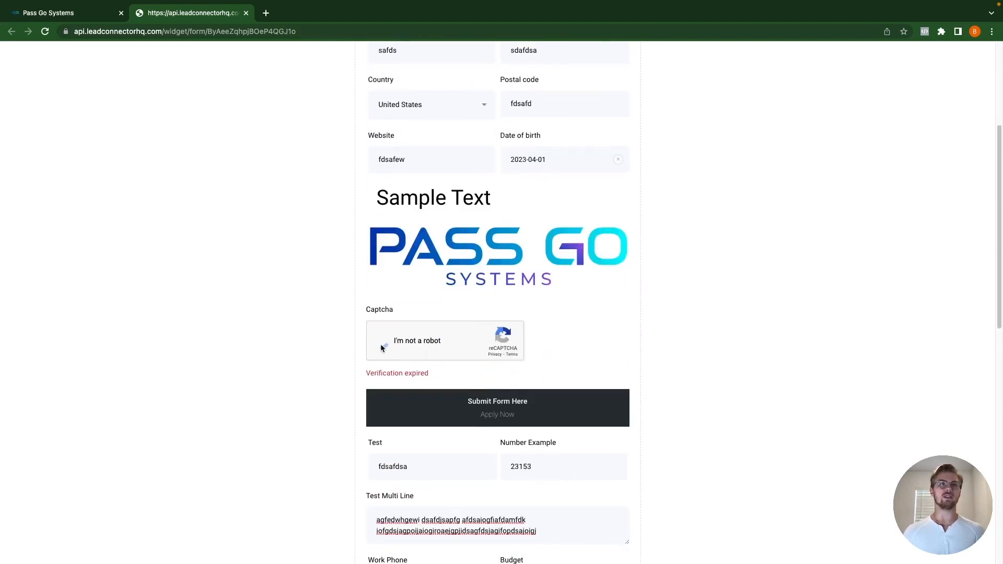
{"action": "scroll", "coordinate": [473, 366], "scroll_direction": "down", "scroll_amount": 11}
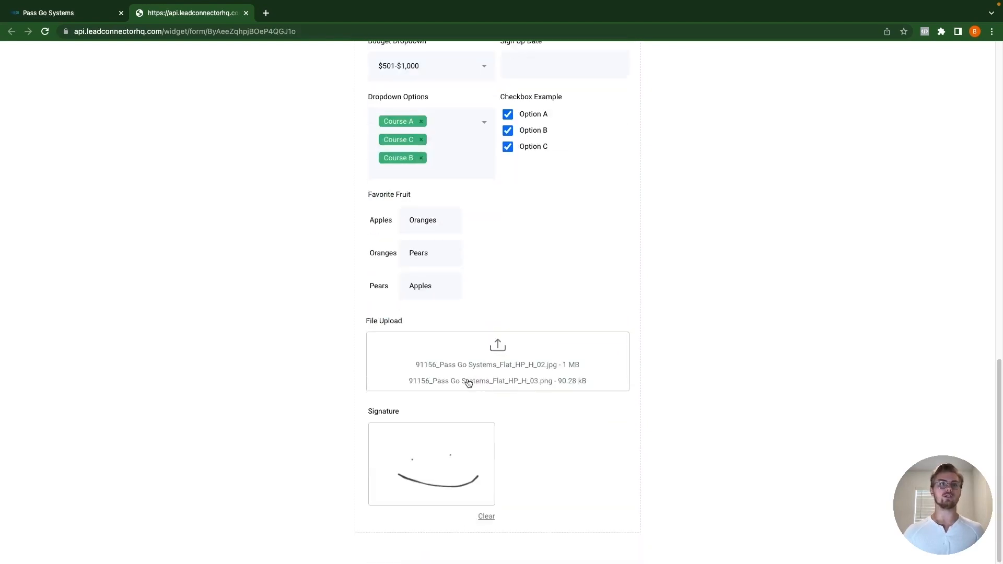
{"action": "left_click", "coordinate": [487, 518]}
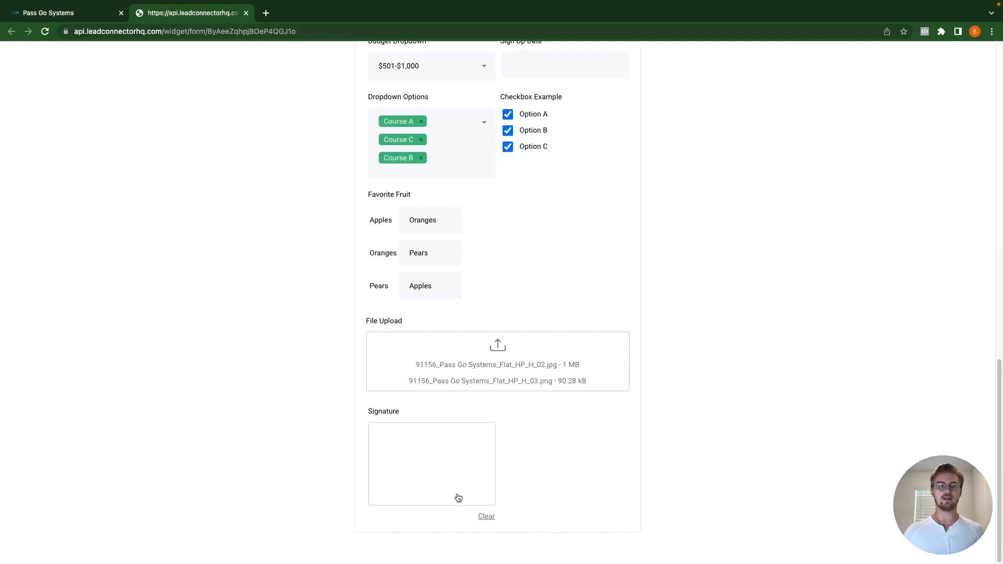
{"action": "scroll", "coordinate": [469, 494], "scroll_direction": "up", "scroll_amount": 8}
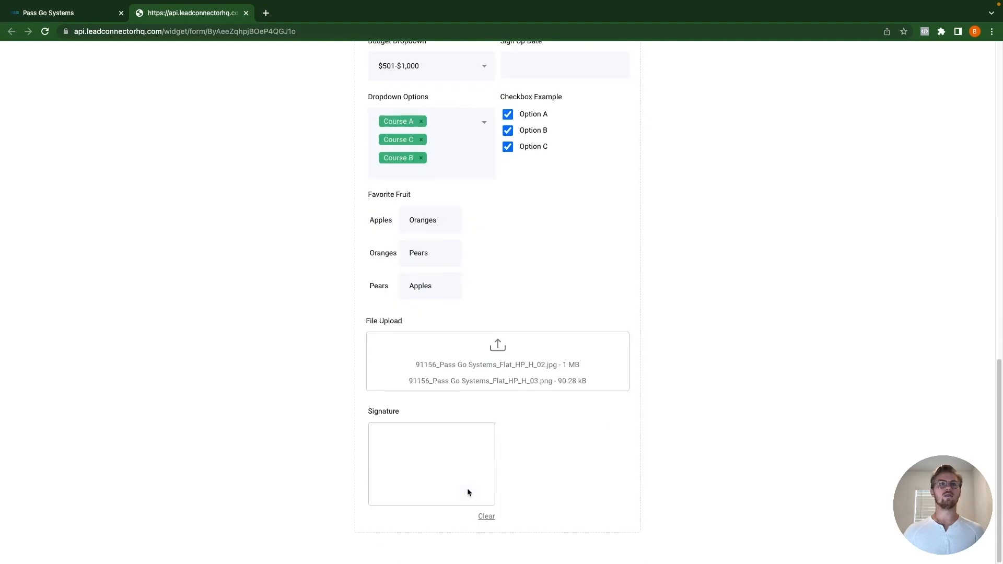
{"action": "scroll", "coordinate": [468, 489], "scroll_direction": "up", "scroll_amount": 10}
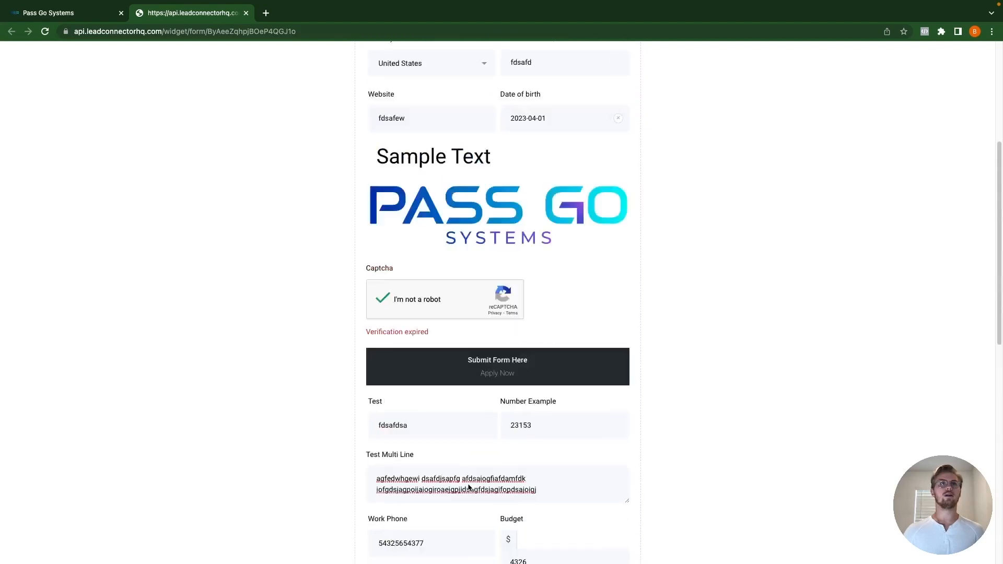
{"action": "scroll", "coordinate": [468, 486], "scroll_direction": "up", "scroll_amount": 3}
{"action": "scroll", "coordinate": [468, 484], "scroll_direction": "down", "scroll_amount": 1}
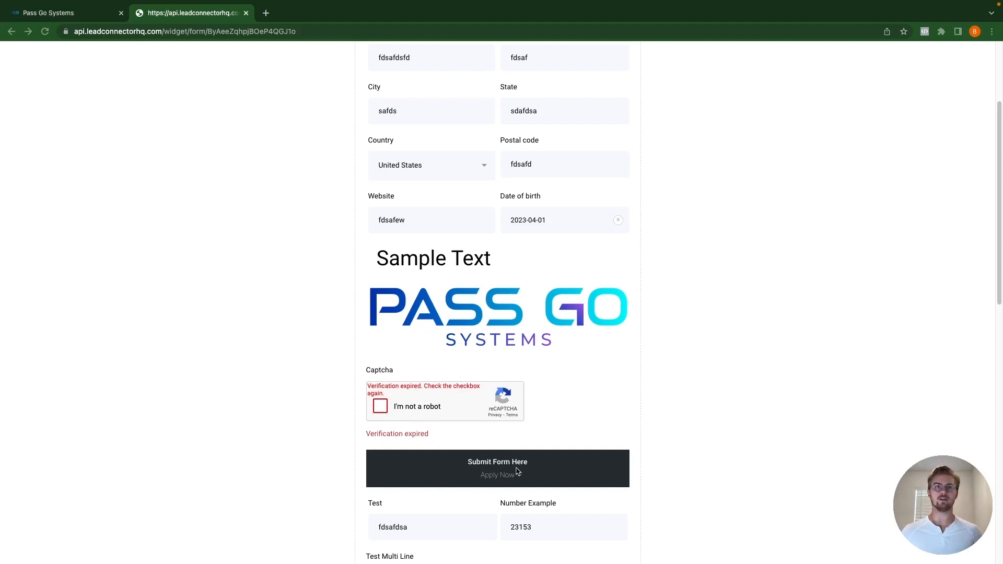
{"action": "left_click", "coordinate": [499, 473]}
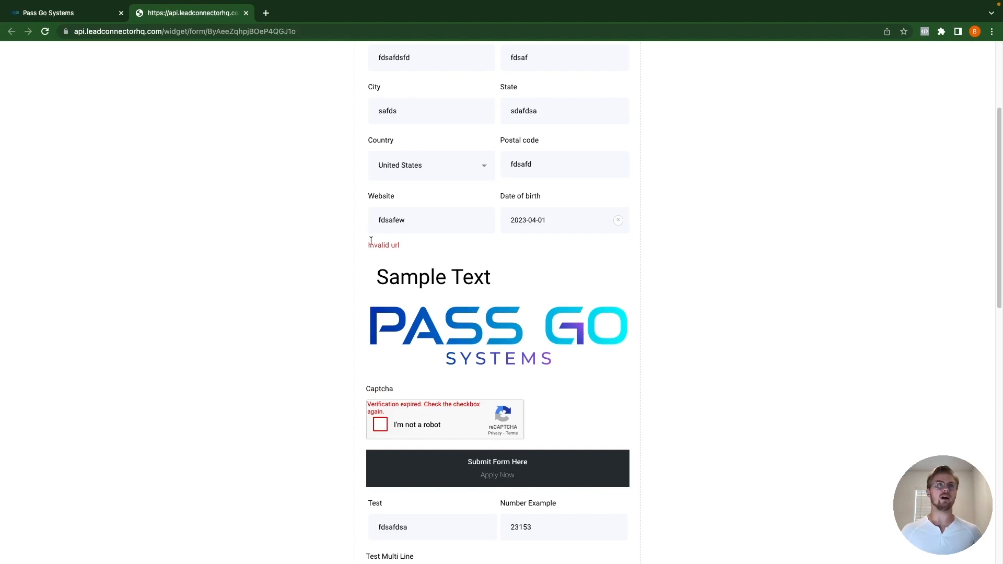
{"action": "double_click", "coordinate": [412, 226]}
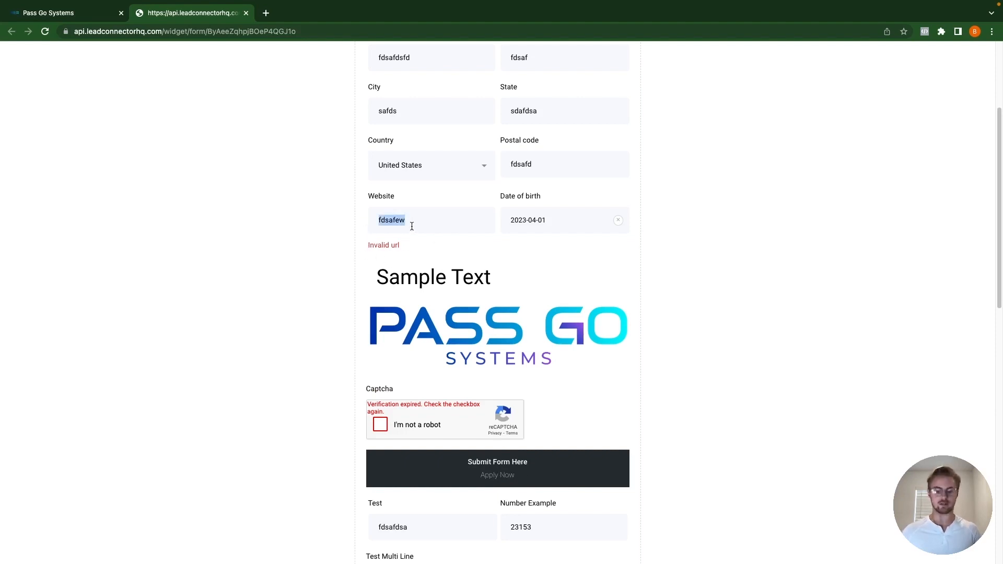
{"action": "key", "text": "BackSpace"}
{"action": "left_click", "coordinate": [444, 252]}
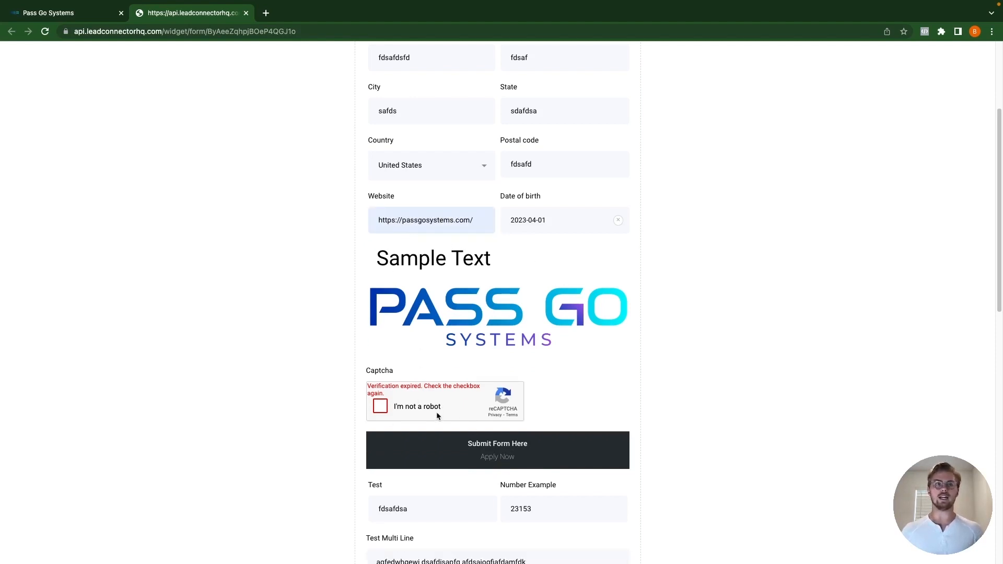
{"action": "scroll", "coordinate": [448, 421], "scroll_direction": "down", "scroll_amount": 5}
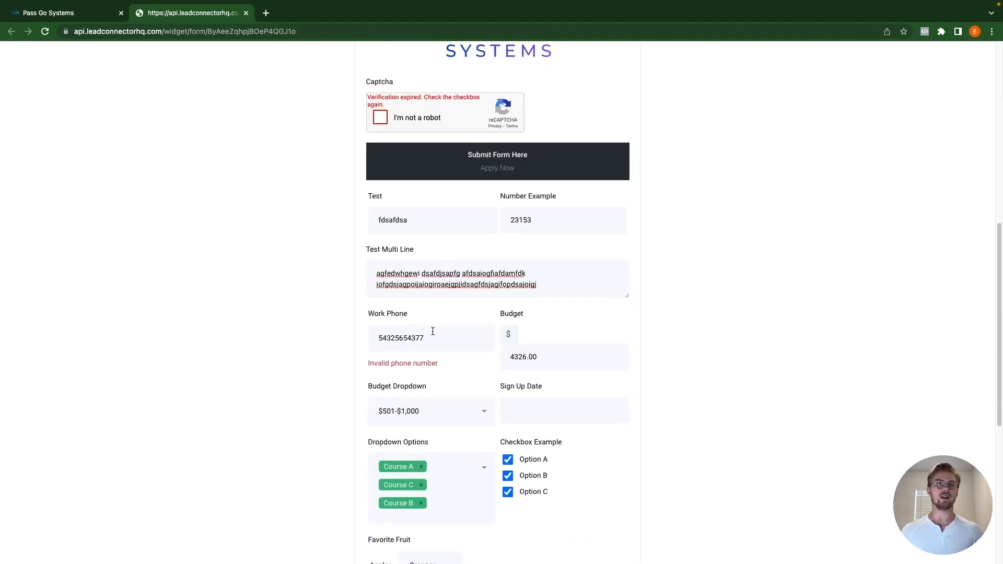
{"action": "left_click_drag", "start_coordinate": [432, 331], "coordinate": [336, 343]}
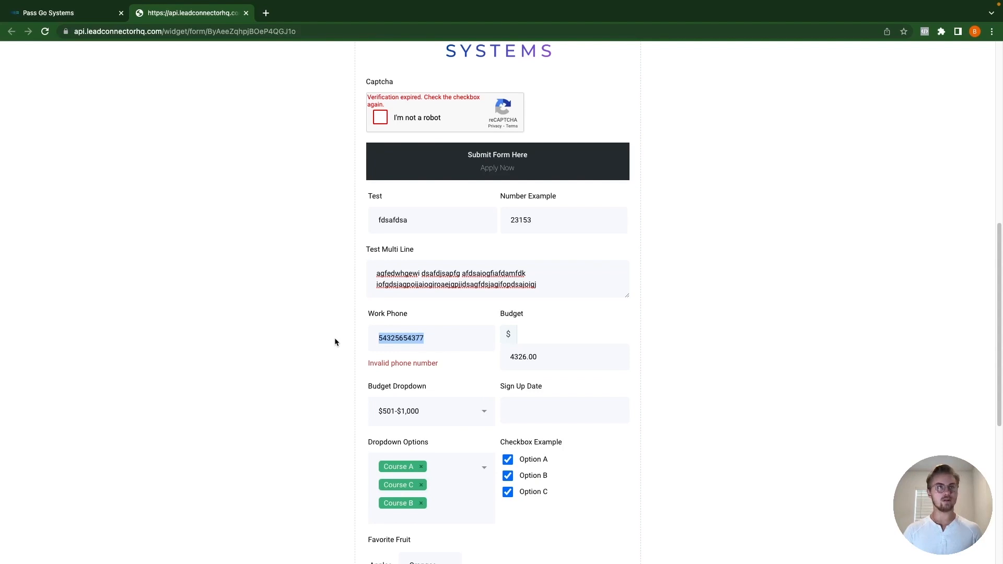
{"action": "type", "text": "345-"}
{"action": "type", "text": "636"}
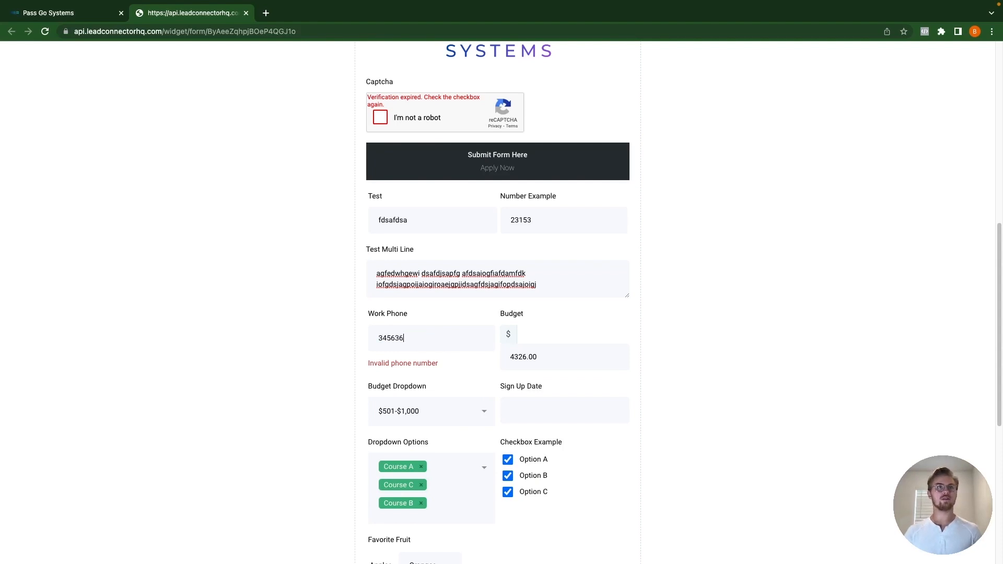
{"action": "type", "text": "7"}
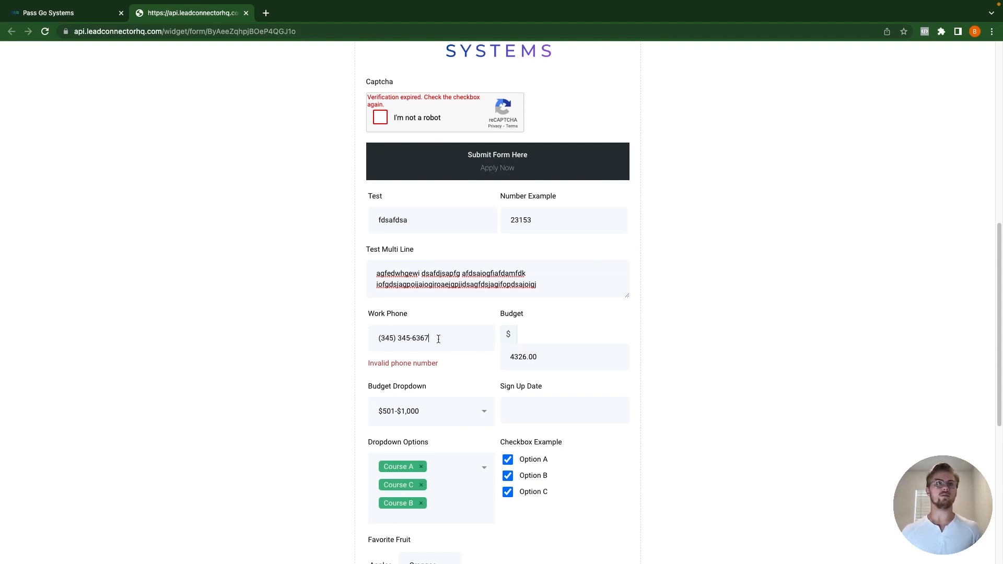
{"action": "scroll", "coordinate": [475, 383], "scroll_direction": "up", "scroll_amount": 3}
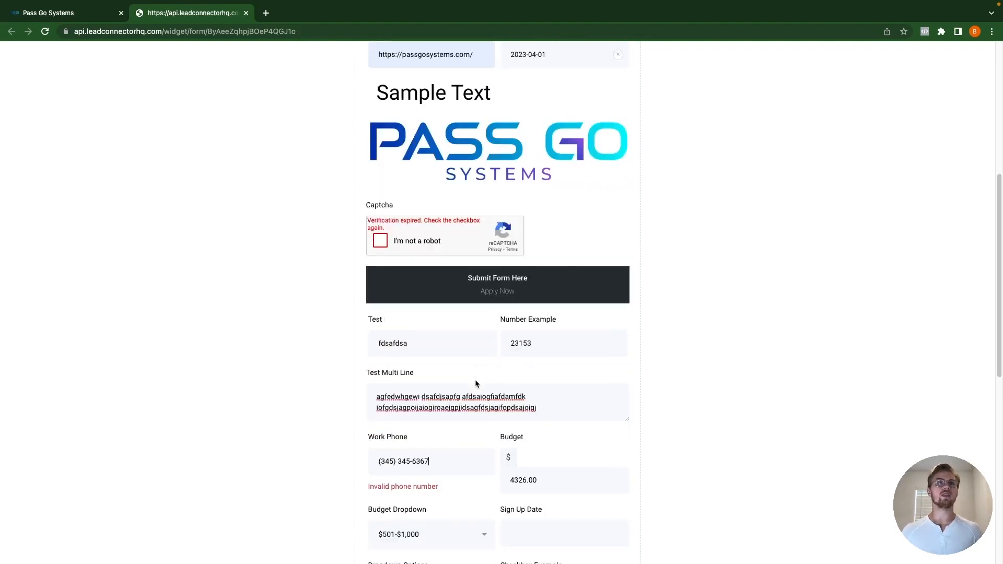
{"action": "left_click", "coordinate": [381, 242]}
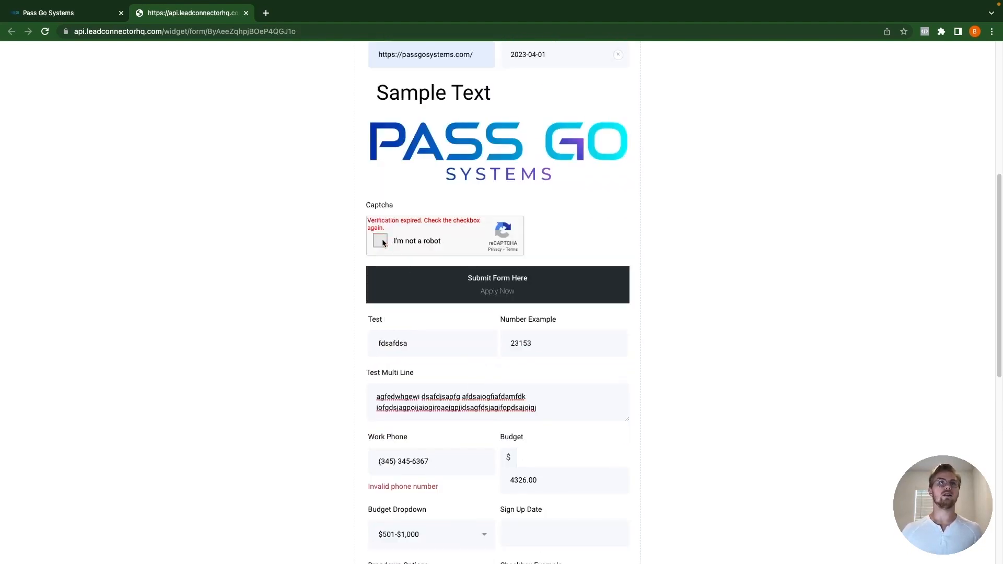
{"action": "left_click", "coordinate": [499, 291]}
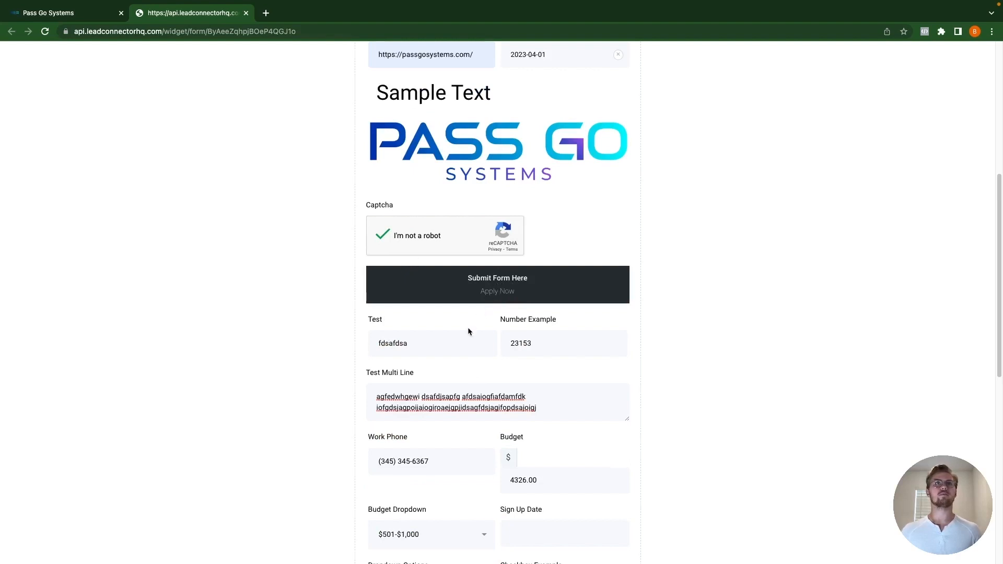
Step: Submit the completed form and return to the GoHighLevel account tab
{"action": "scroll", "coordinate": [469, 334], "scroll_direction": "up", "scroll_amount": 1}
{"action": "scroll", "coordinate": [469, 334], "scroll_direction": "up", "scroll_amount": 5}
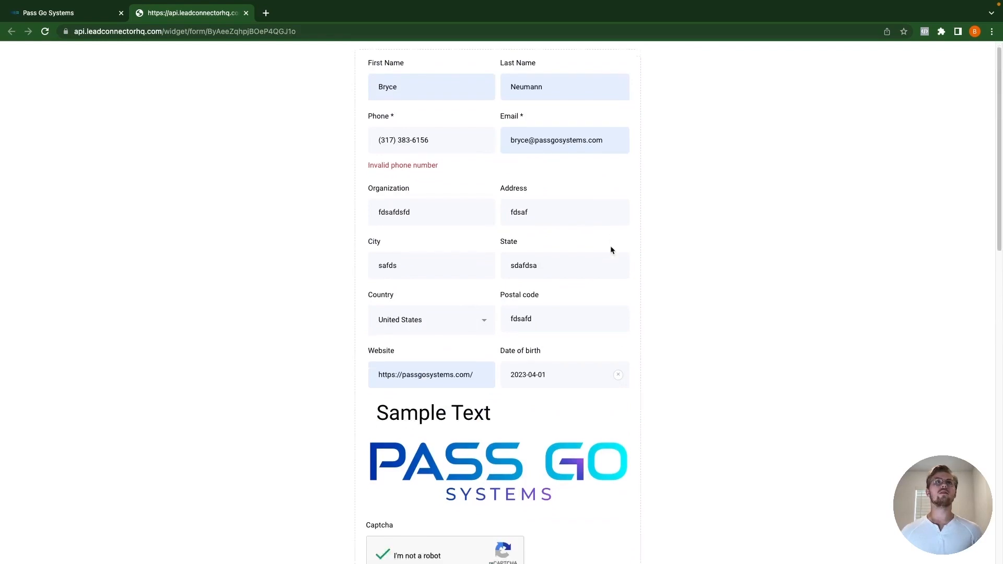
{"action": "scroll", "coordinate": [612, 250], "scroll_direction": "down", "scroll_amount": 2}
{"action": "scroll", "coordinate": [601, 256], "scroll_direction": "down", "scroll_amount": 2}
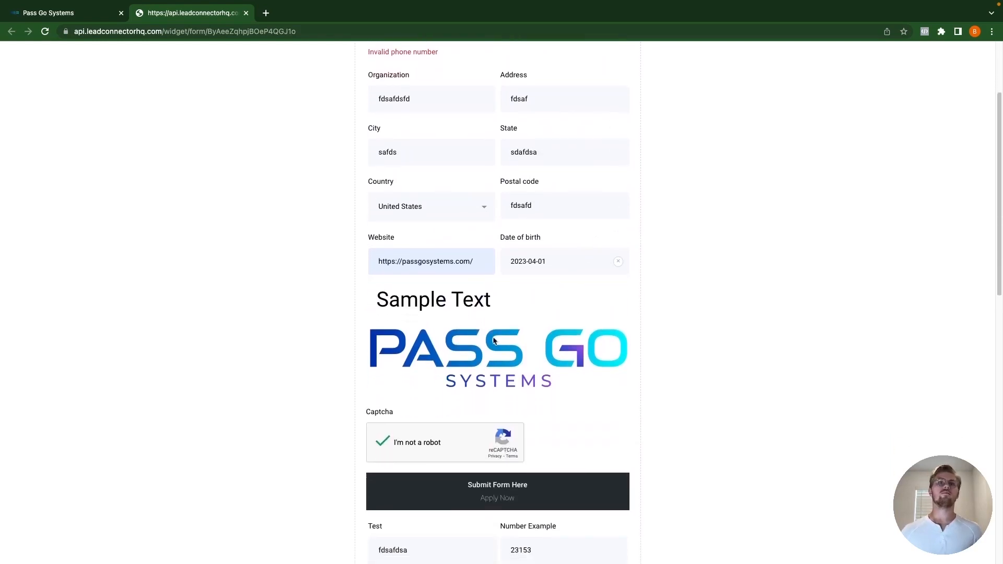
{"action": "scroll", "coordinate": [492, 400], "scroll_direction": "down", "scroll_amount": 5}
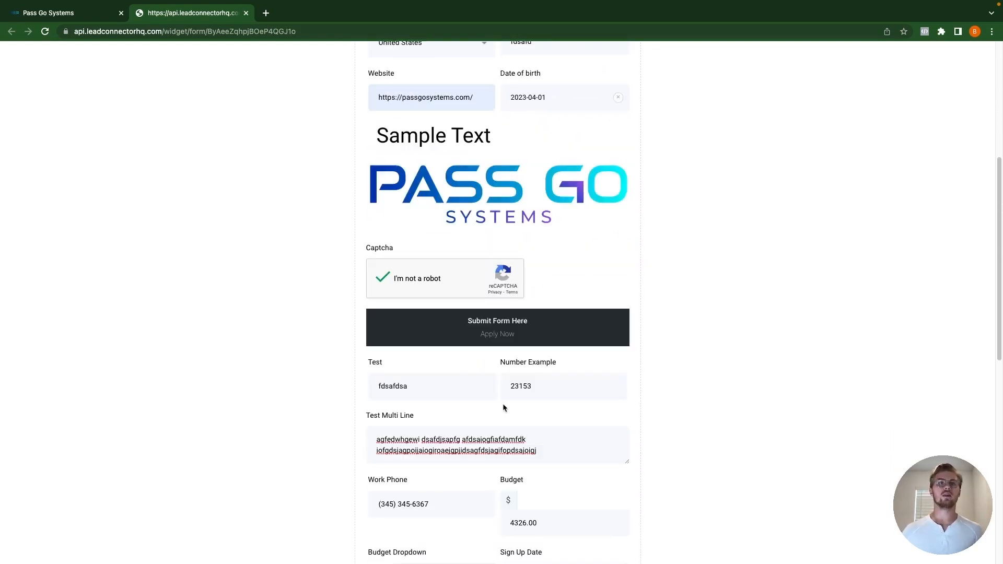
{"action": "left_click", "coordinate": [508, 335]}
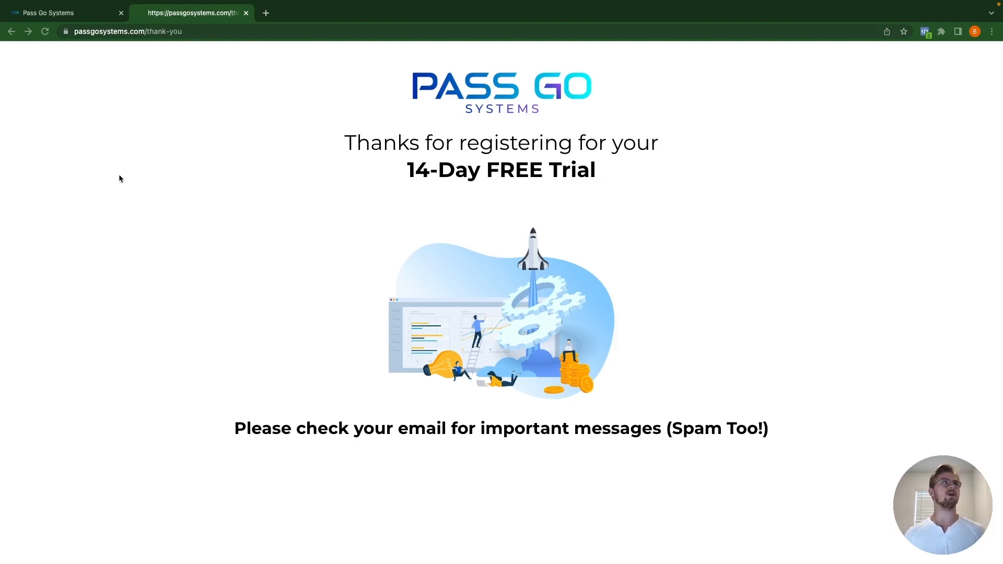
{"action": "left_click", "coordinate": [60, 12]}
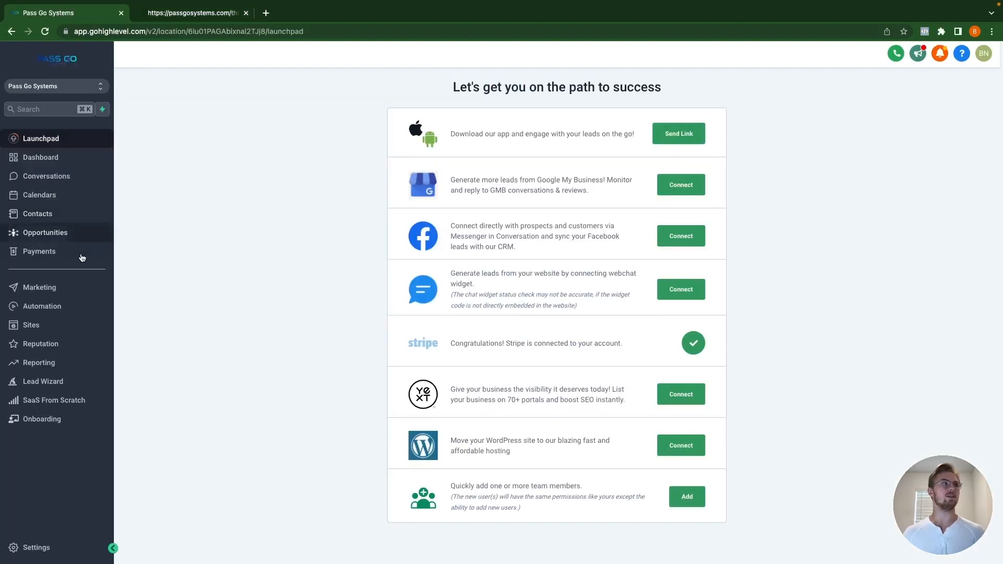
Step: Go to Contacts and open the submitting contact's record from the smart list
{"action": "left_click", "coordinate": [52, 214]}
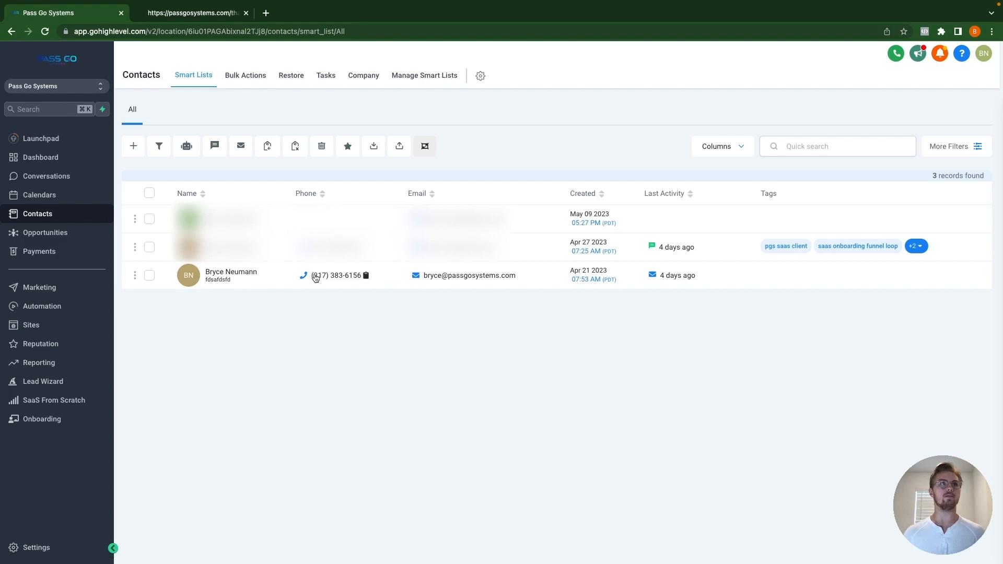
{"action": "mouse_move", "coordinate": [436, 279]}
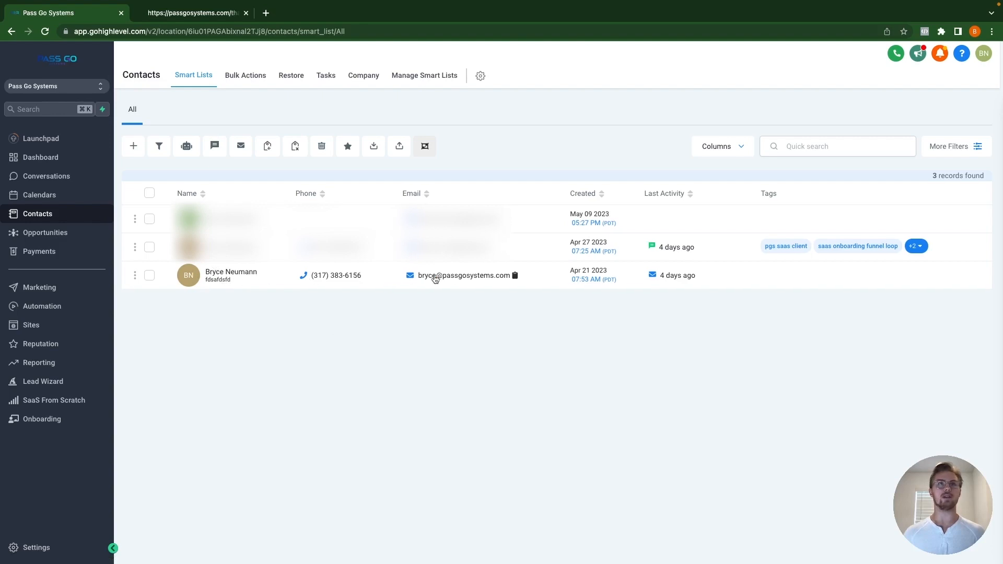
{"action": "left_click", "coordinate": [232, 272]}
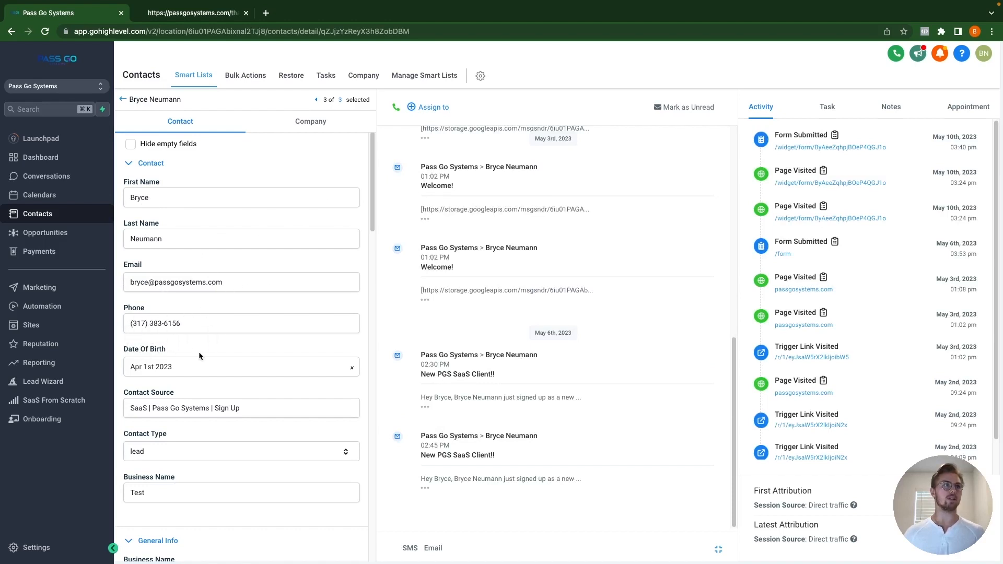
Step: Collapse the General Info and Additional Info sections, then reopen General Info
{"action": "scroll", "coordinate": [199, 357], "scroll_direction": "down", "scroll_amount": 5}
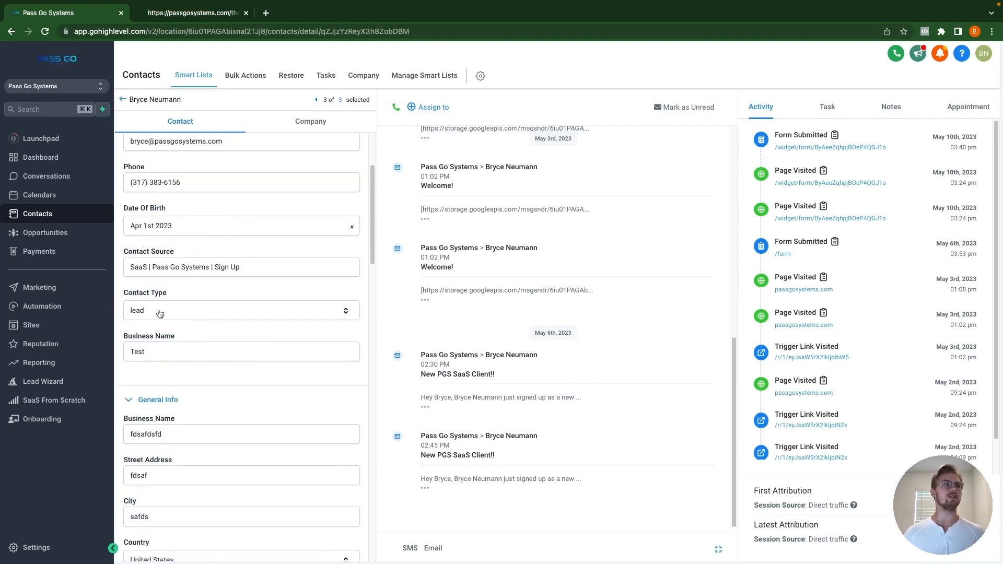
{"action": "scroll", "coordinate": [199, 352], "scroll_direction": "up", "scroll_amount": 5}
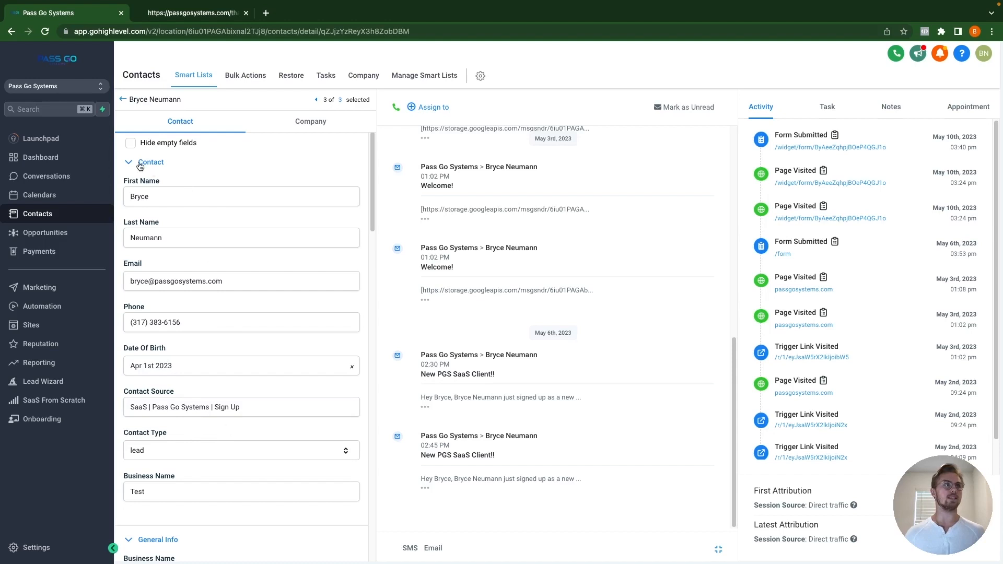
{"action": "scroll", "coordinate": [217, 407], "scroll_direction": "down", "scroll_amount": 1}
{"action": "scroll", "coordinate": [218, 407], "scroll_direction": "down", "scroll_amount": 2}
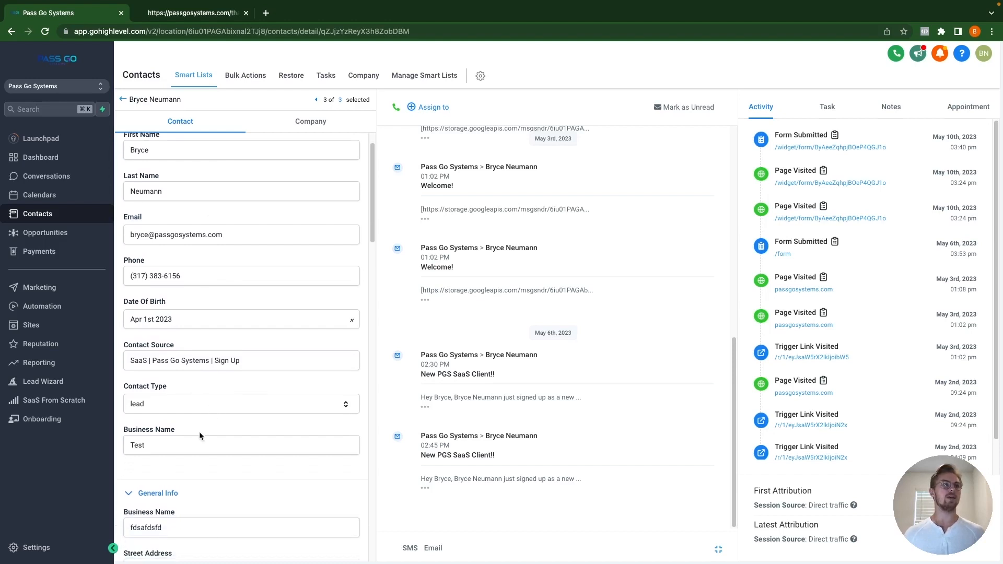
{"action": "left_click", "coordinate": [150, 491]}
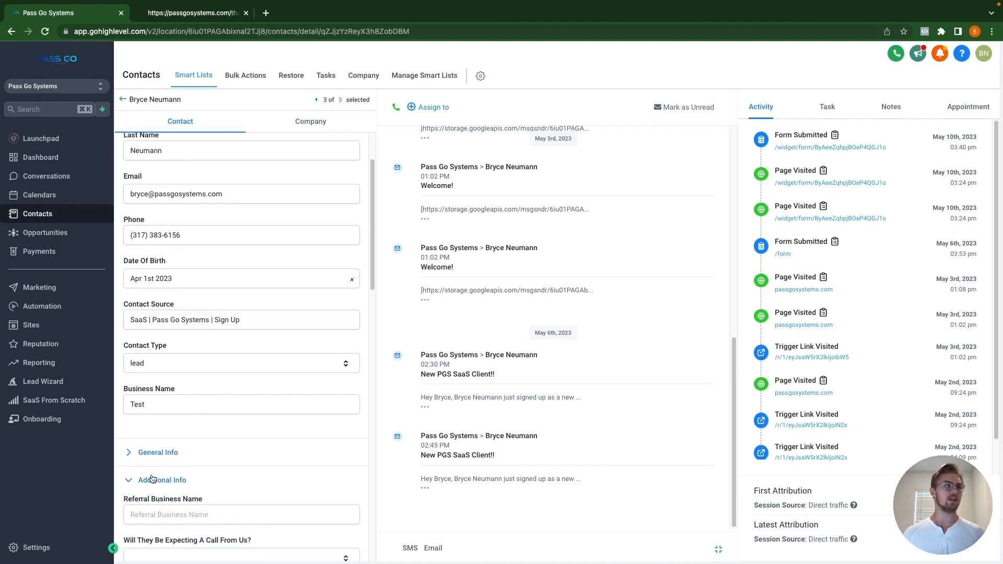
{"action": "left_click", "coordinate": [156, 507]}
{"action": "scroll", "coordinate": [158, 486], "scroll_direction": "down", "scroll_amount": 2}
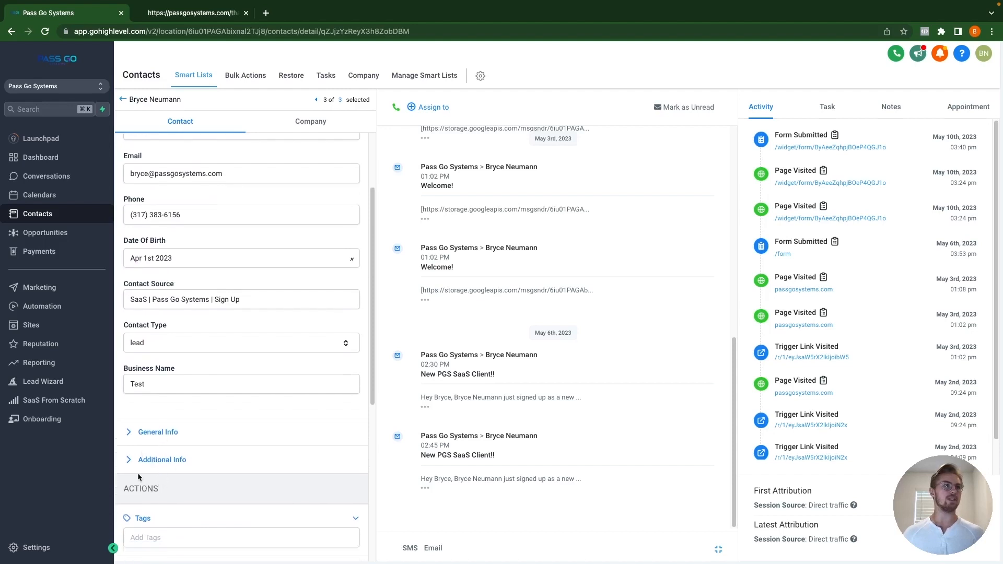
{"action": "left_click", "coordinate": [158, 434]}
Step: Scroll through the custom fields, checking Budget 4,326.00, and expand Additional Info
{"action": "scroll", "coordinate": [167, 421], "scroll_direction": "down", "scroll_amount": 2}
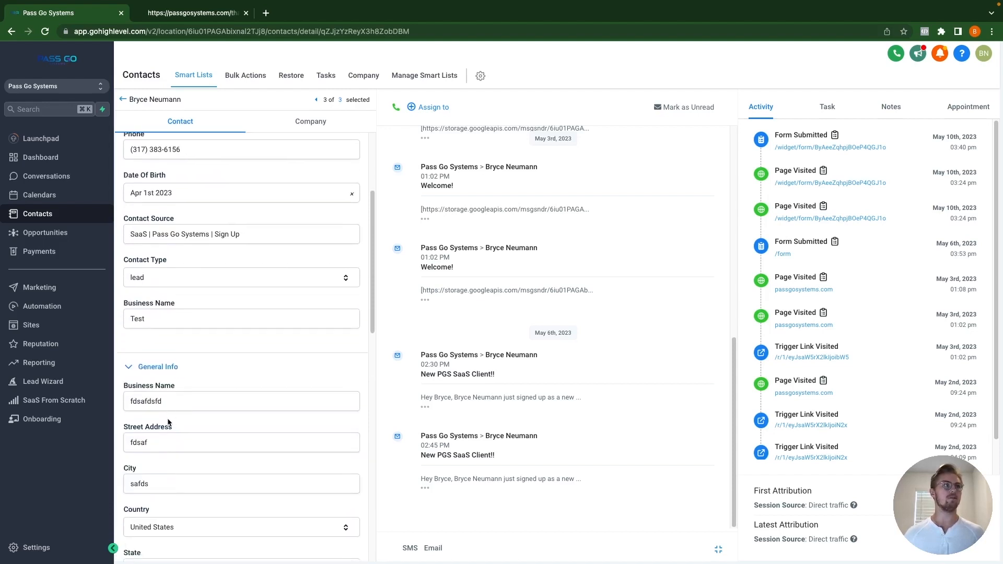
{"action": "scroll", "coordinate": [182, 409], "scroll_direction": "down", "scroll_amount": 2}
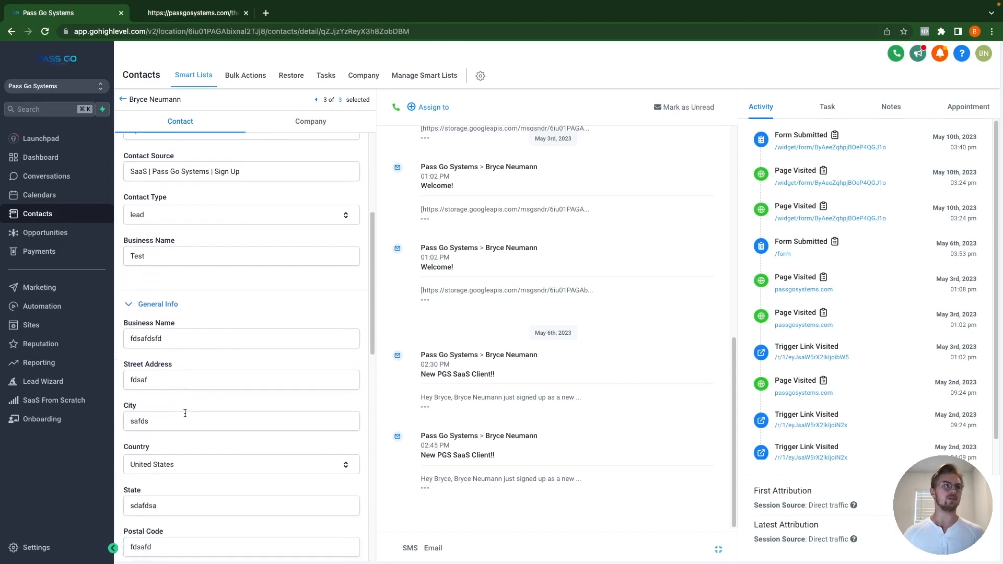
{"action": "scroll", "coordinate": [185, 414], "scroll_direction": "down", "scroll_amount": 3}
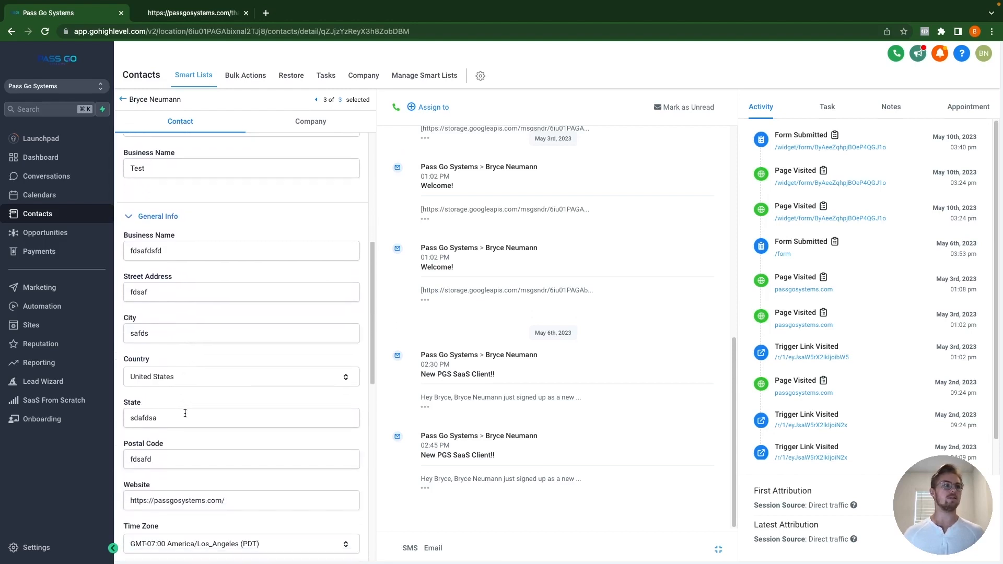
{"action": "scroll", "coordinate": [185, 414], "scroll_direction": "down", "scroll_amount": 3}
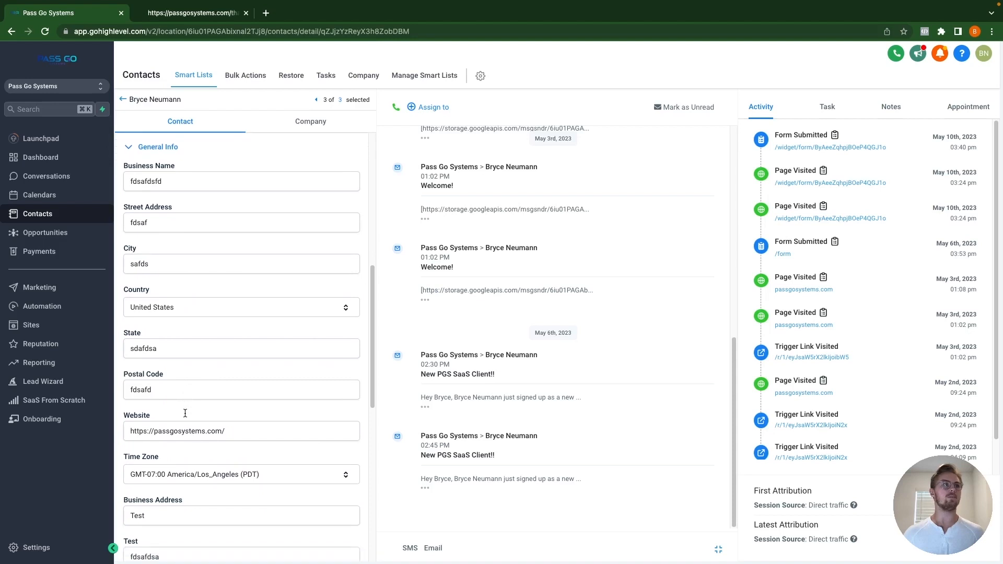
{"action": "scroll", "coordinate": [185, 413], "scroll_direction": "down", "scroll_amount": 2}
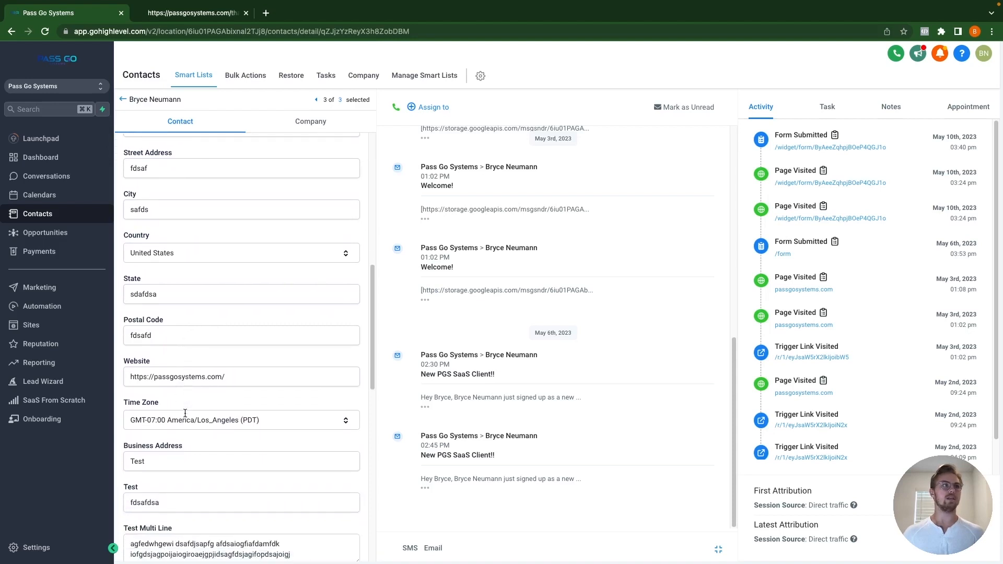
{"action": "scroll", "coordinate": [185, 413], "scroll_direction": "down", "scroll_amount": 3}
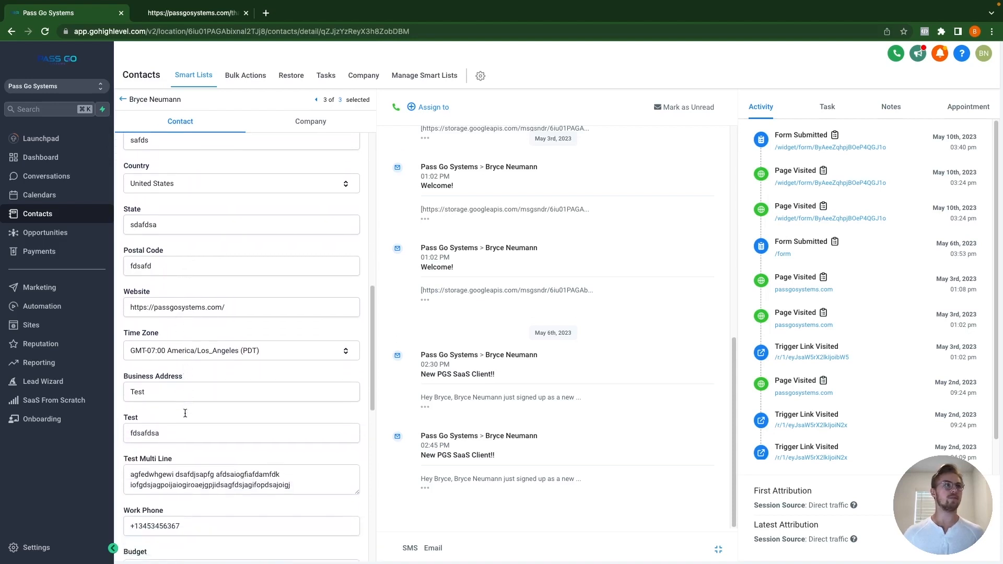
{"action": "scroll", "coordinate": [185, 414], "scroll_direction": "down", "scroll_amount": 3}
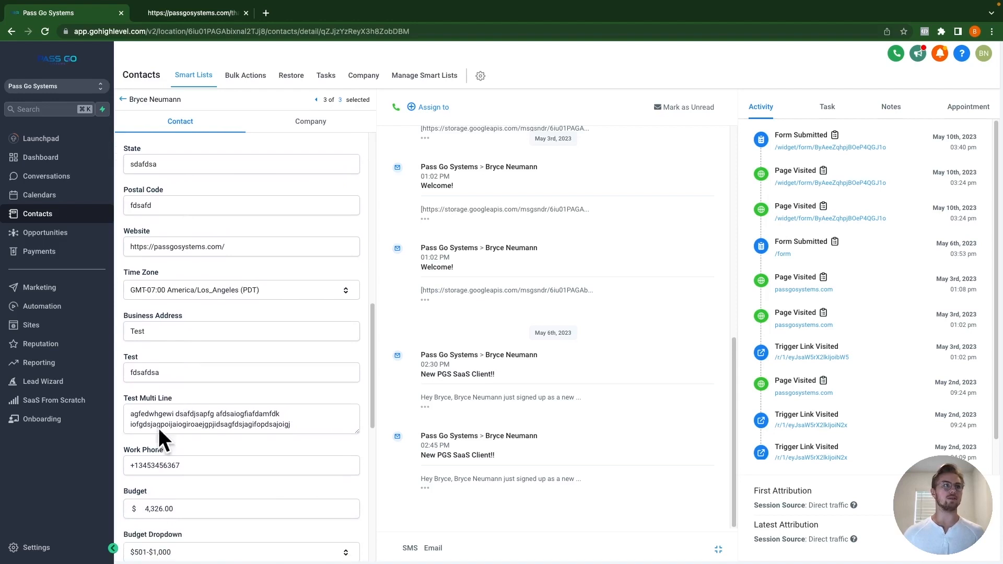
{"action": "scroll", "coordinate": [208, 416], "scroll_direction": "down", "scroll_amount": 1}
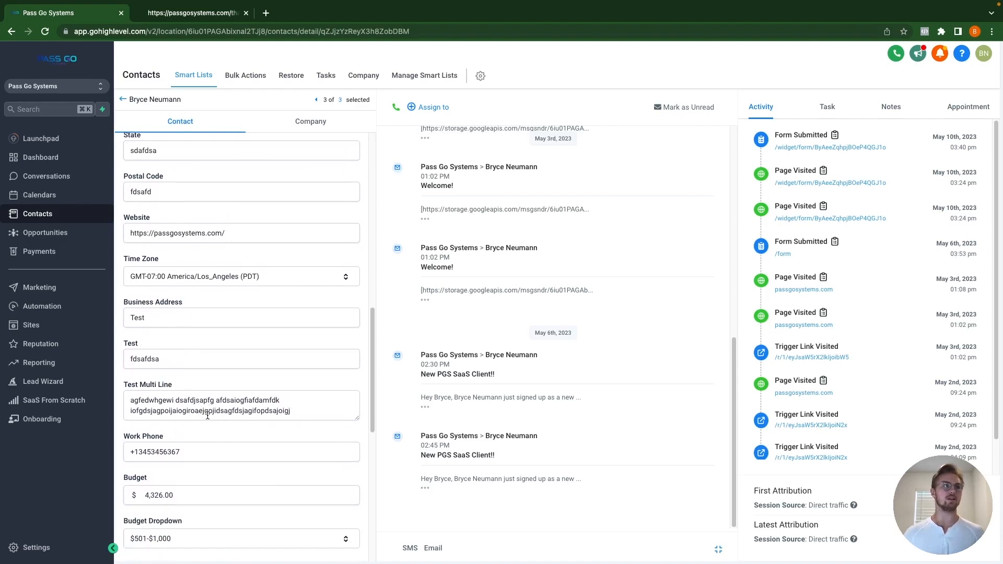
{"action": "scroll", "coordinate": [208, 416], "scroll_direction": "down", "scroll_amount": 5}
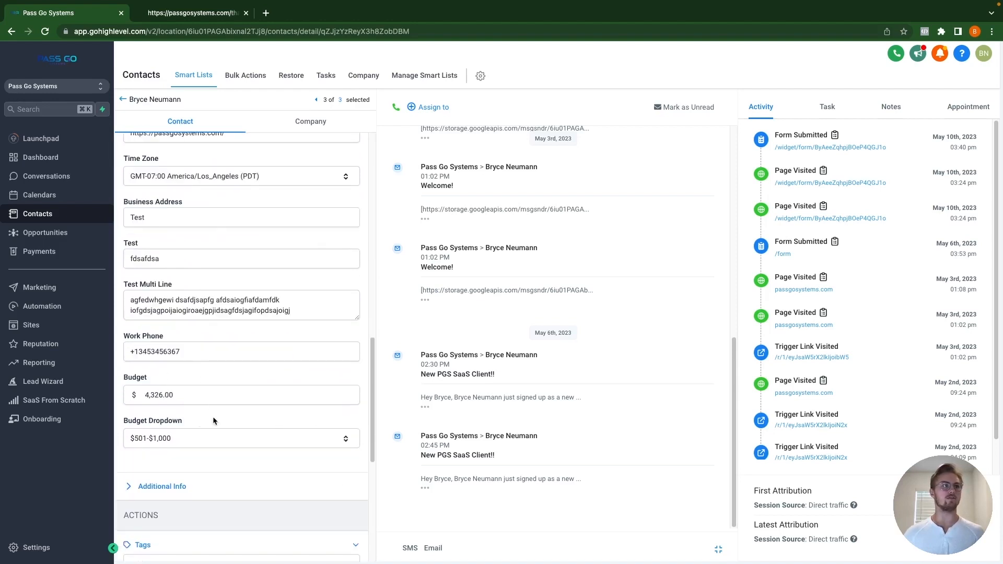
{"action": "scroll", "coordinate": [214, 420], "scroll_direction": "down", "scroll_amount": 3}
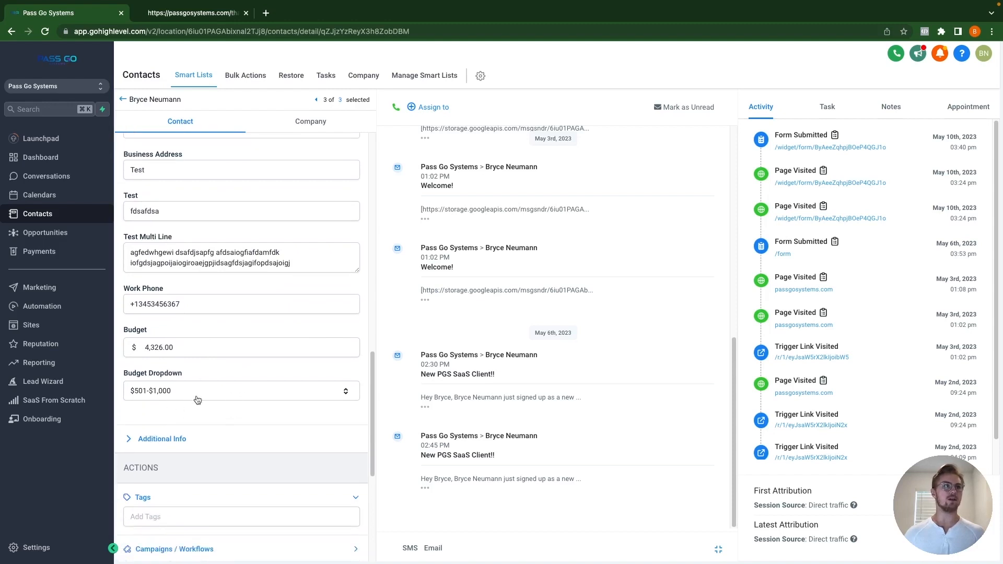
{"action": "scroll", "coordinate": [183, 424], "scroll_direction": "down", "scroll_amount": 2}
{"action": "left_click", "coordinate": [163, 405]}
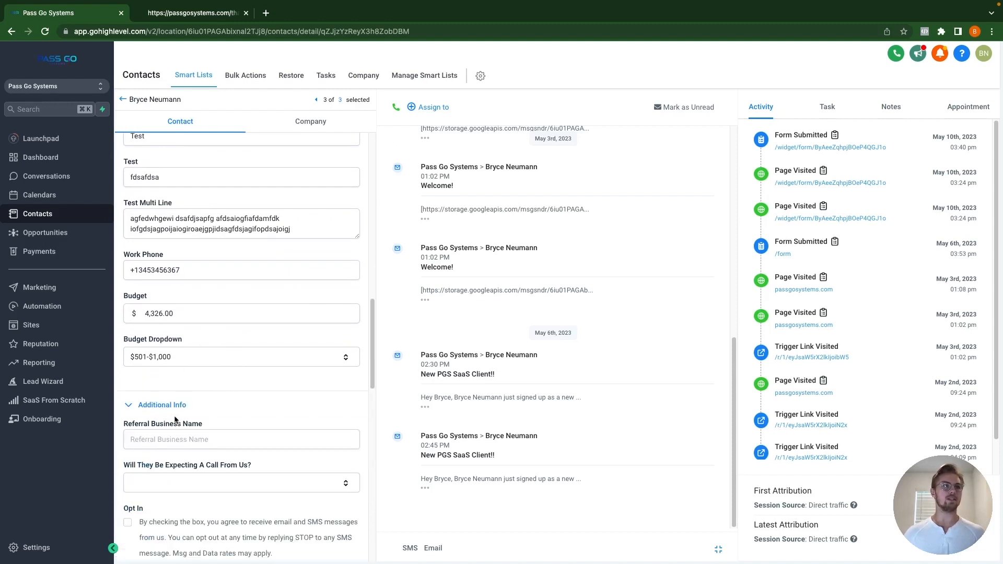
{"action": "scroll", "coordinate": [178, 411], "scroll_direction": "down", "scroll_amount": 8}
{"action": "scroll", "coordinate": [178, 415], "scroll_direction": "down", "scroll_amount": 5}
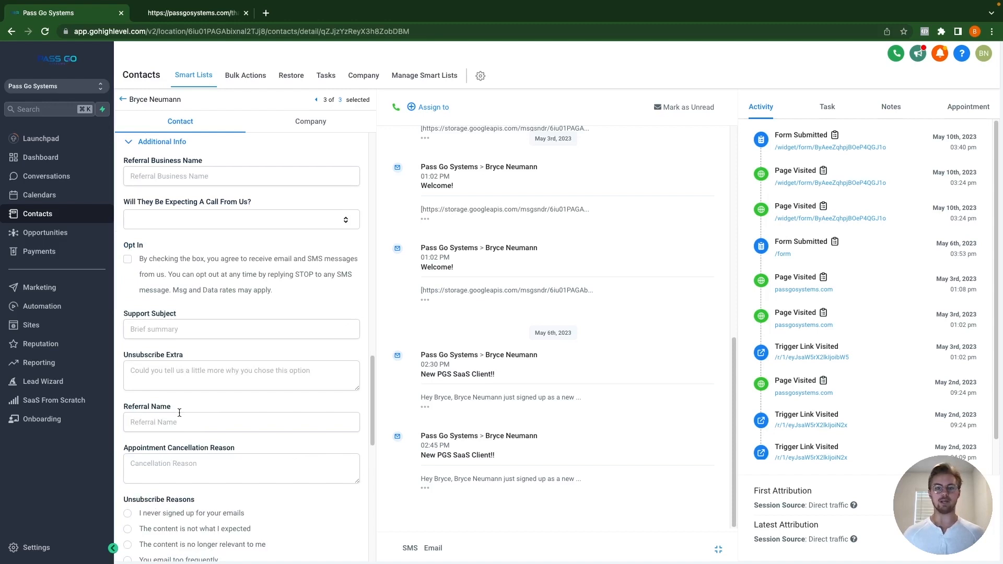
{"action": "scroll", "coordinate": [184, 410], "scroll_direction": "down", "scroll_amount": 1}
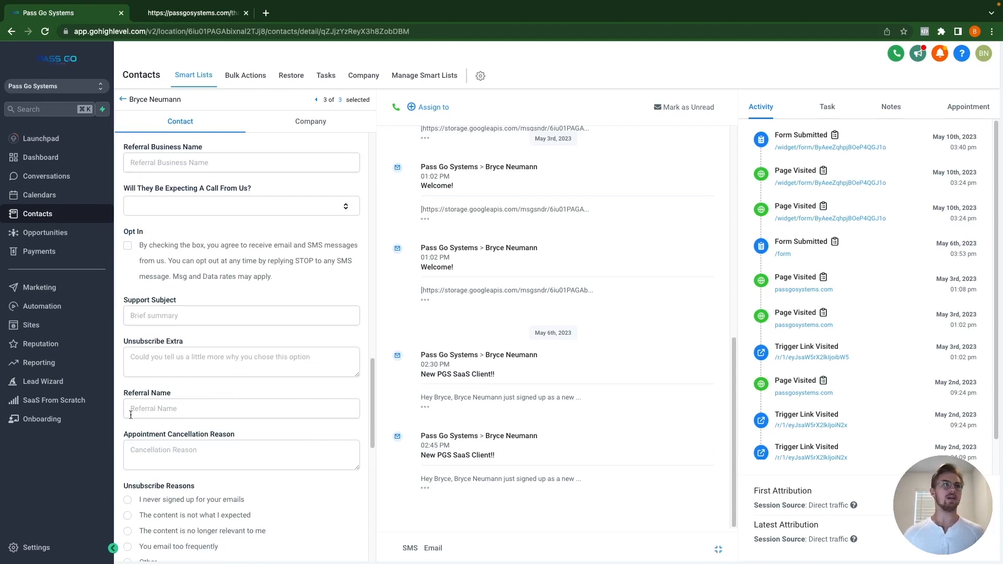
{"action": "scroll", "coordinate": [200, 403], "scroll_direction": "down", "scroll_amount": 10}
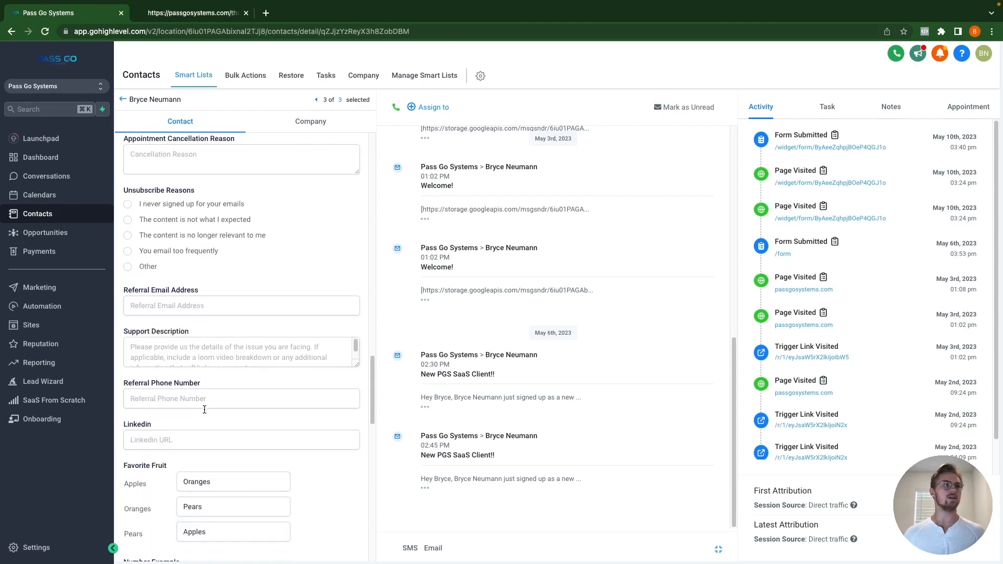
{"action": "scroll", "coordinate": [204, 410], "scroll_direction": "down", "scroll_amount": 2}
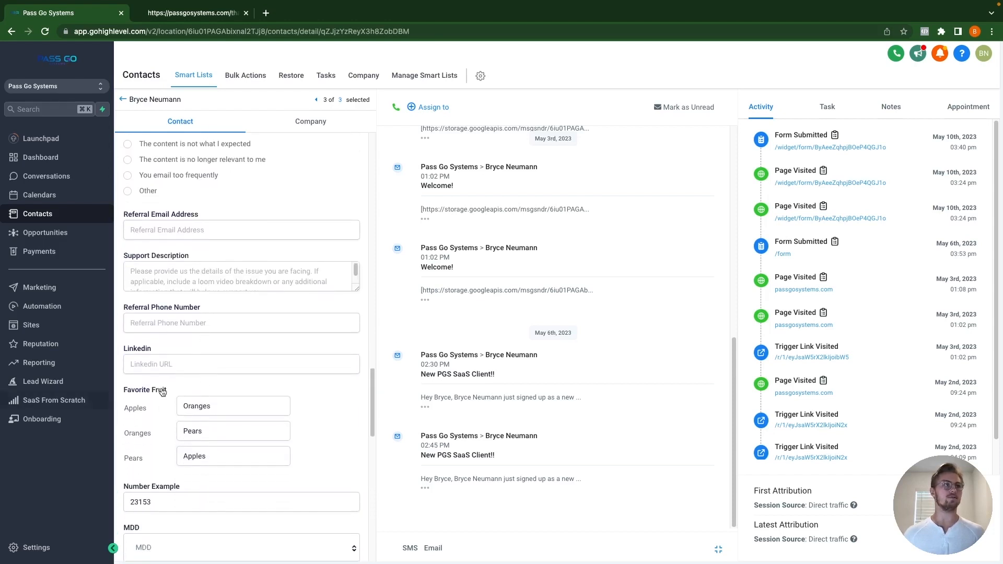
{"action": "scroll", "coordinate": [165, 395], "scroll_direction": "down", "scroll_amount": 1}
{"action": "scroll", "coordinate": [167, 397], "scroll_direction": "down", "scroll_amount": 1}
{"action": "scroll", "coordinate": [173, 429], "scroll_direction": "down", "scroll_amount": 2}
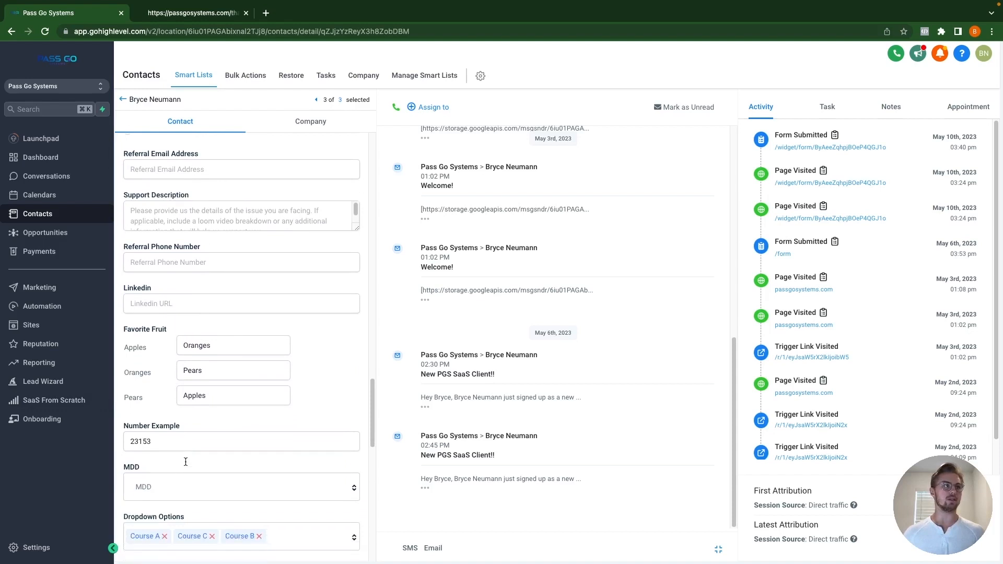
{"action": "scroll", "coordinate": [185, 462], "scroll_direction": "down", "scroll_amount": 1}
{"action": "scroll", "coordinate": [172, 454], "scroll_direction": "down", "scroll_amount": 2}
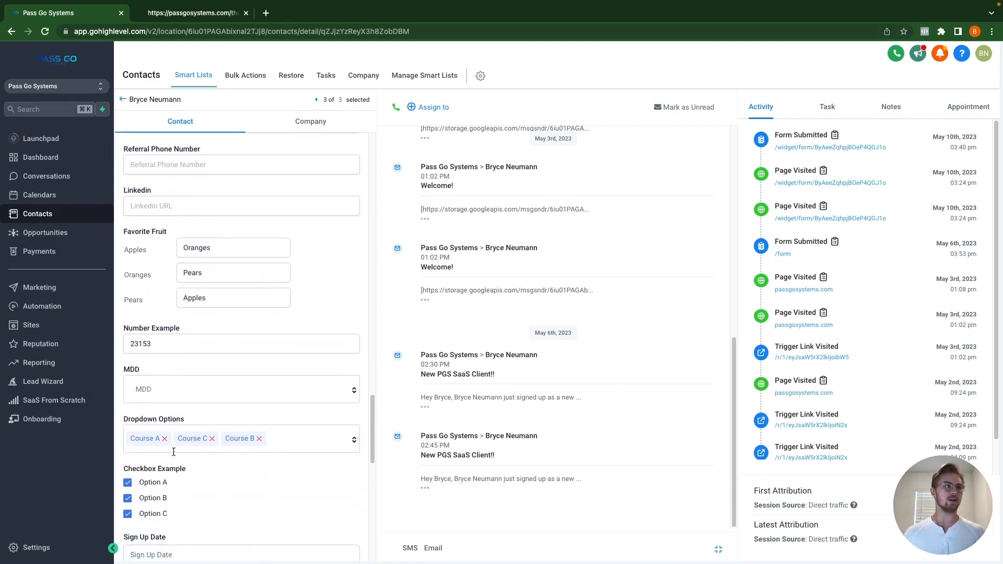
{"action": "scroll", "coordinate": [166, 453], "scroll_direction": "down", "scroll_amount": 2}
{"action": "scroll", "coordinate": [166, 428], "scroll_direction": "down", "scroll_amount": 2}
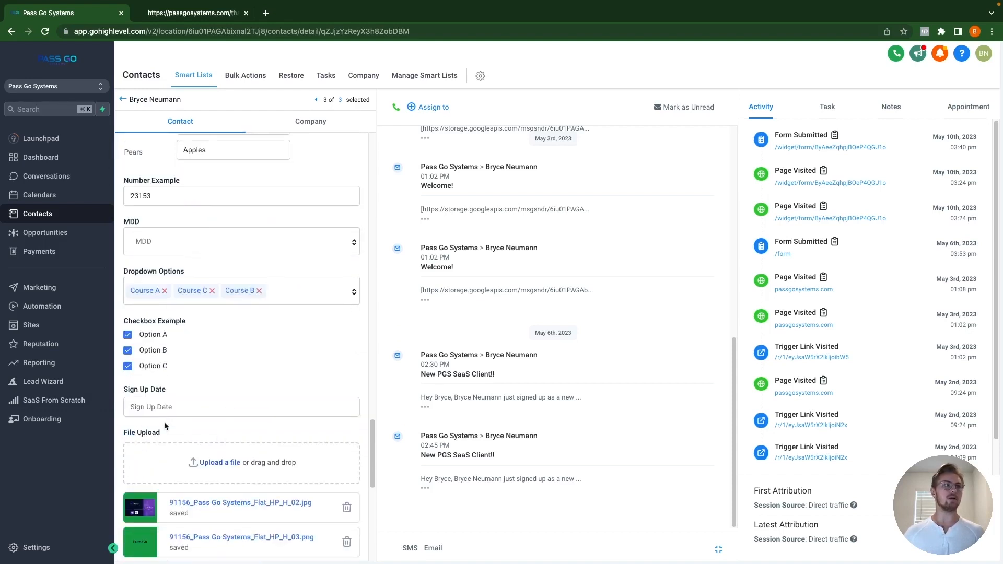
{"action": "scroll", "coordinate": [123, 413], "scroll_direction": "down", "scroll_amount": 2}
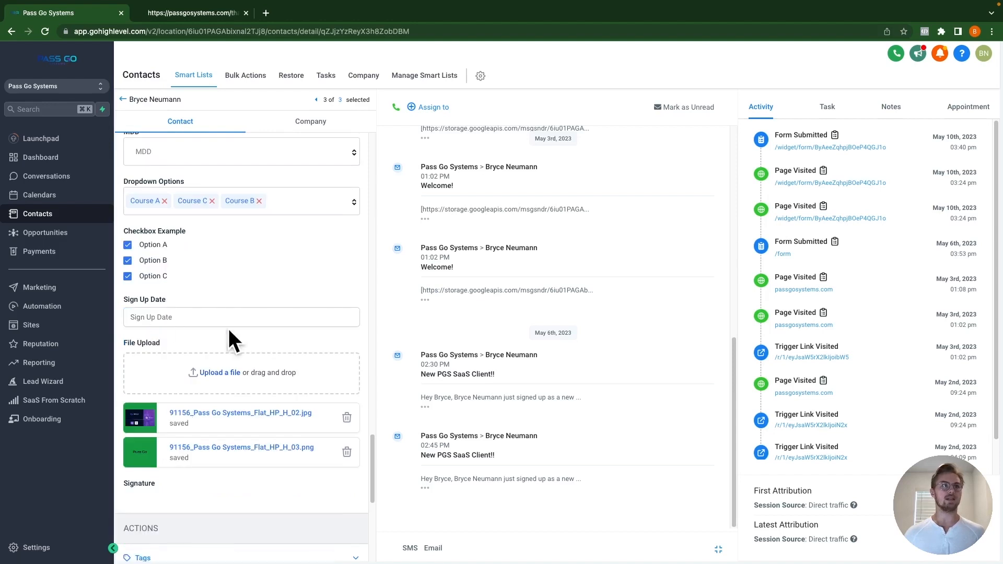
{"action": "scroll", "coordinate": [186, 380], "scroll_direction": "down", "scroll_amount": 1}
{"action": "scroll", "coordinate": [214, 350], "scroll_direction": "down", "scroll_amount": 1}
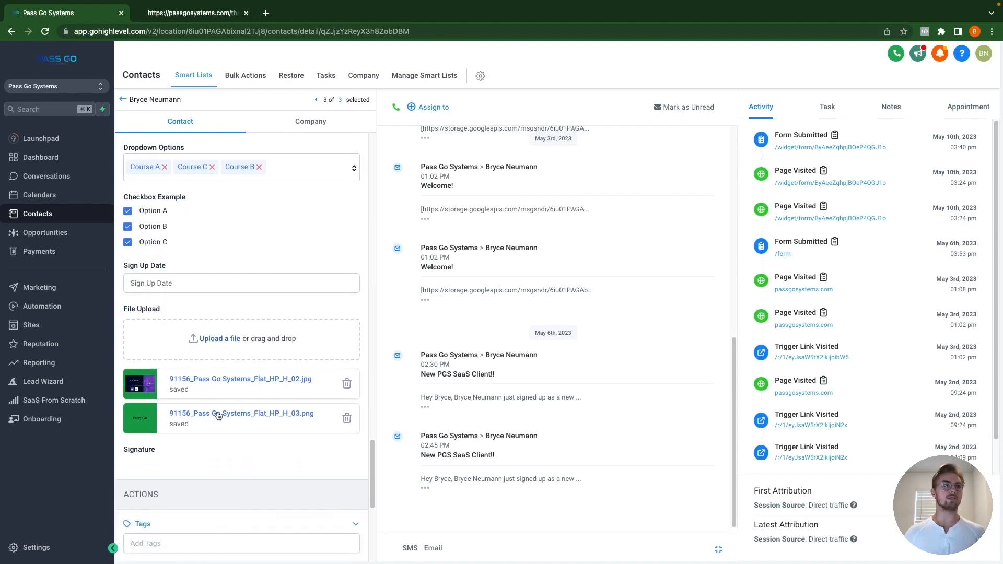
{"action": "scroll", "coordinate": [240, 399], "scroll_direction": "down", "scroll_amount": 1}
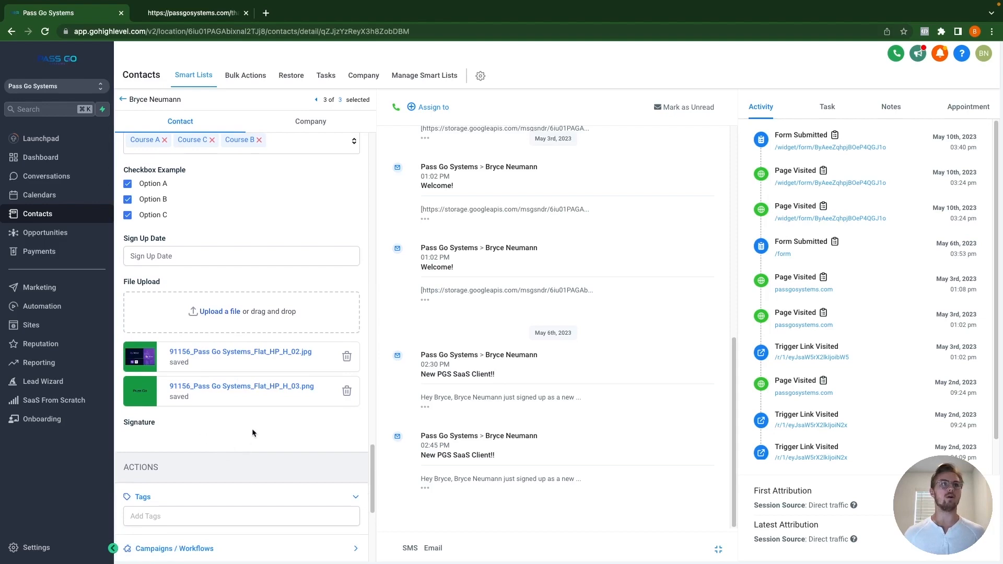
{"action": "scroll", "coordinate": [255, 314], "scroll_direction": "up", "scroll_amount": 15}
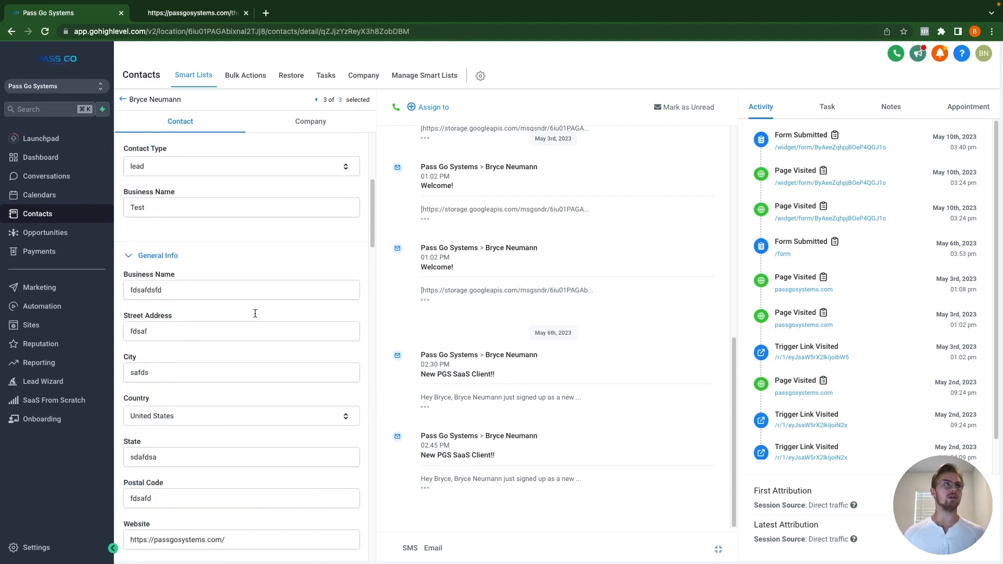
{"action": "scroll", "coordinate": [255, 314], "scroll_direction": "up", "scroll_amount": 5}
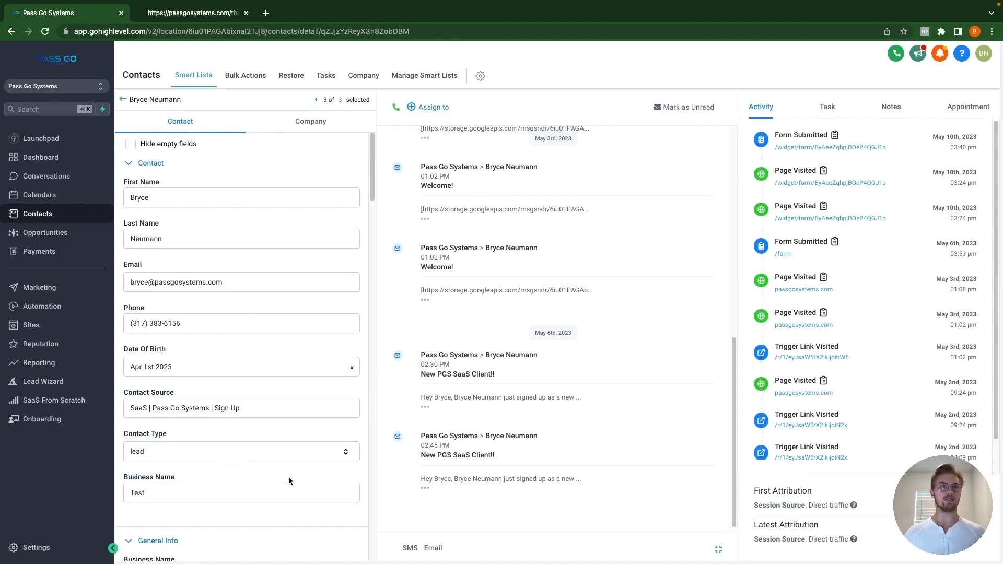
{"action": "scroll", "coordinate": [502, 230], "scroll_direction": "up", "scroll_amount": 5}
{"action": "scroll", "coordinate": [502, 235], "scroll_direction": "up", "scroll_amount": 3}
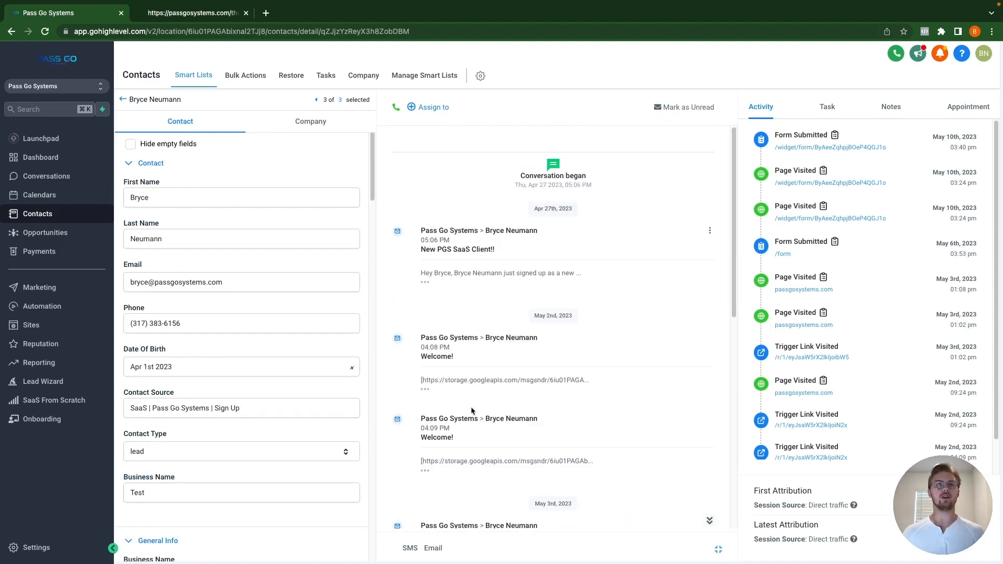
{"action": "scroll", "coordinate": [538, 346], "scroll_direction": "down", "scroll_amount": 5}
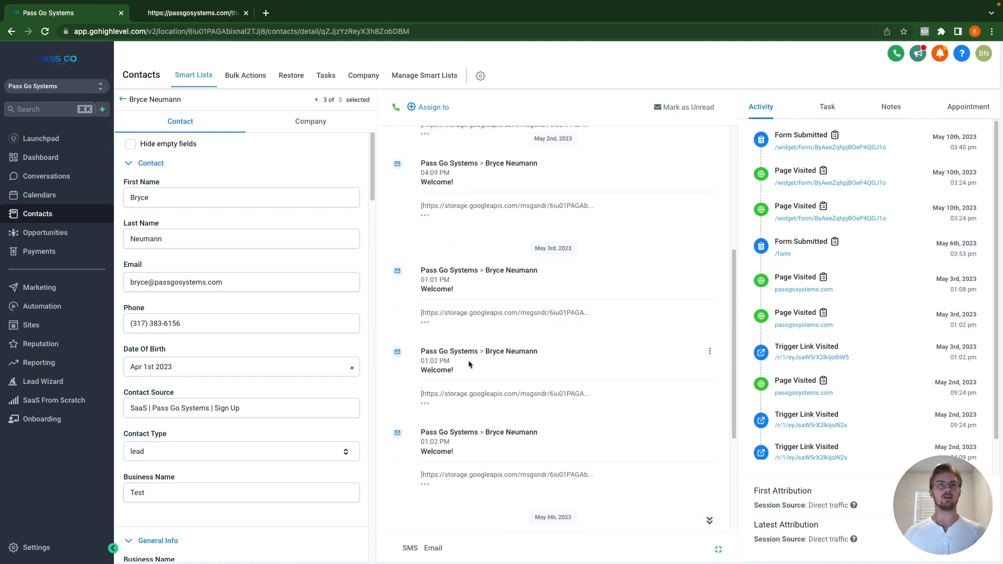
{"action": "scroll", "coordinate": [466, 364], "scroll_direction": "down", "scroll_amount": 2}
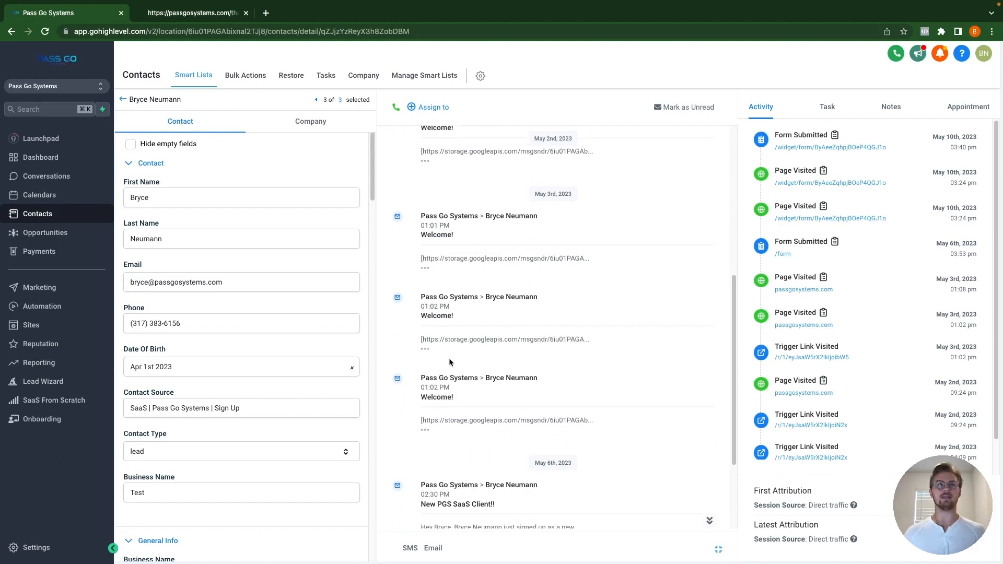
{"action": "scroll", "coordinate": [544, 369], "scroll_direction": "down", "scroll_amount": 2}
{"action": "scroll", "coordinate": [543, 364], "scroll_direction": "down", "scroll_amount": 2}
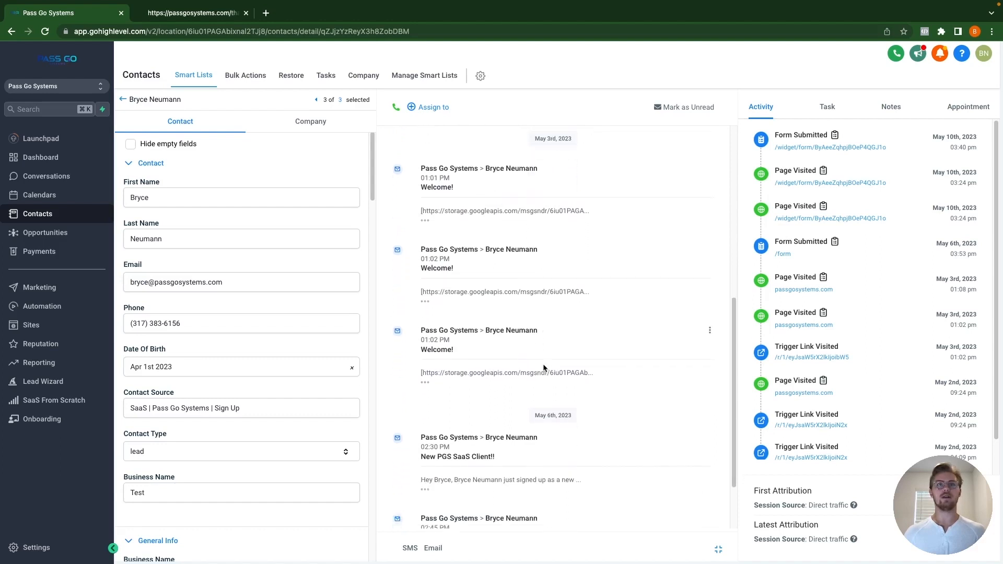
{"action": "scroll", "coordinate": [442, 372], "scroll_direction": "down", "scroll_amount": 2}
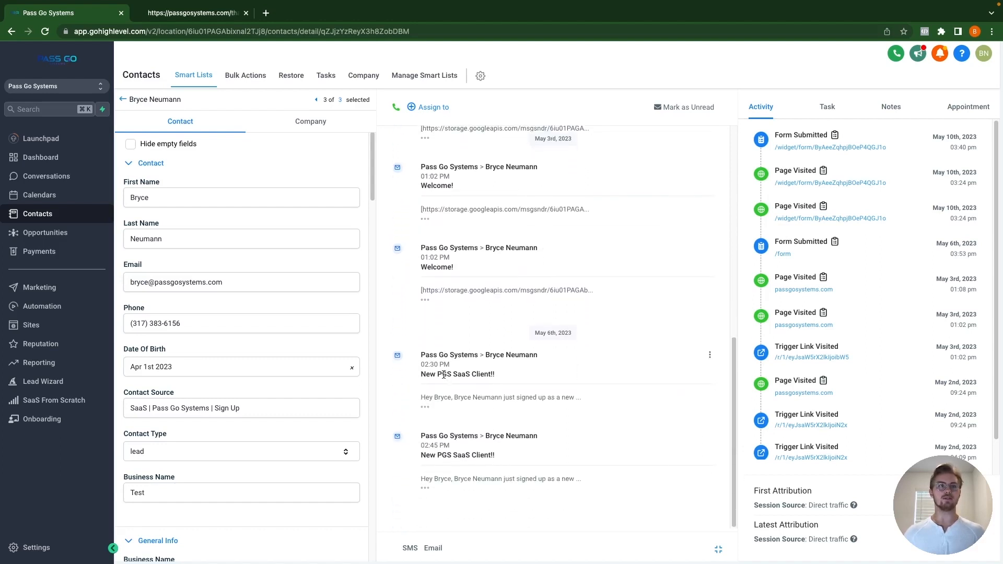
{"action": "scroll", "coordinate": [455, 345], "scroll_direction": "up", "scroll_amount": 10}
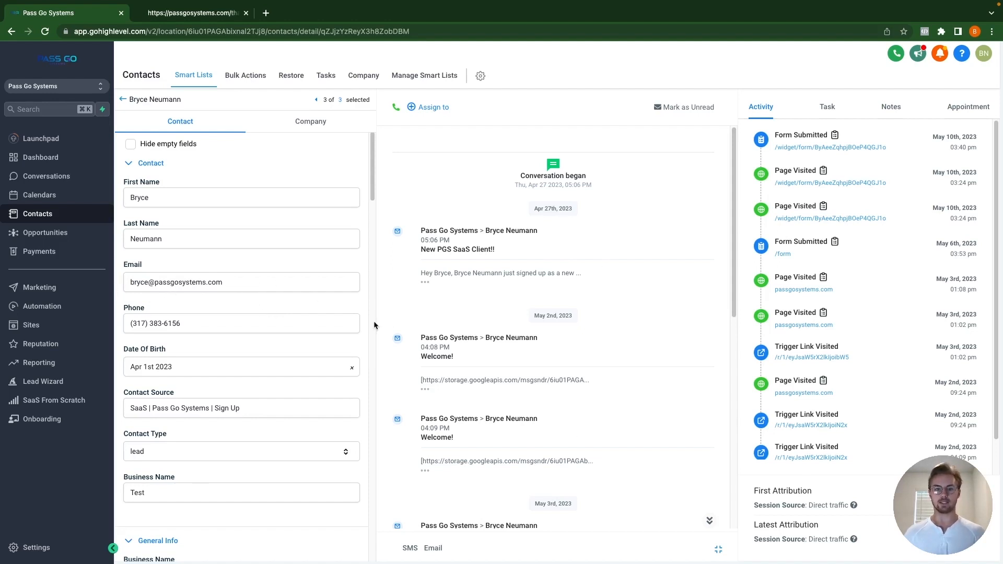
{"action": "left_click", "coordinate": [44, 553]}
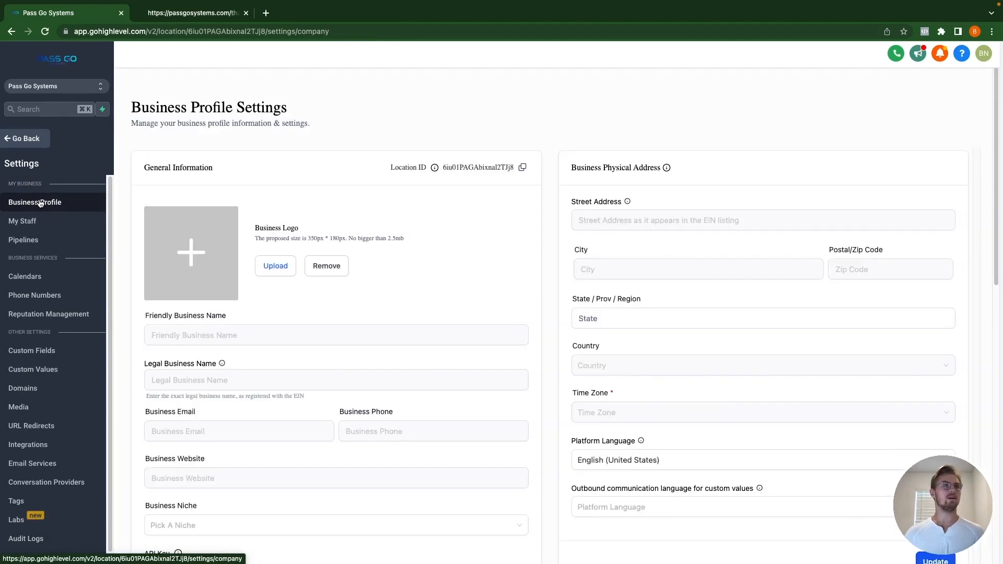
{"action": "scroll", "coordinate": [515, 225], "scroll_direction": "down", "scroll_amount": 1}
{"action": "scroll", "coordinate": [515, 226], "scroll_direction": "down", "scroll_amount": 10}
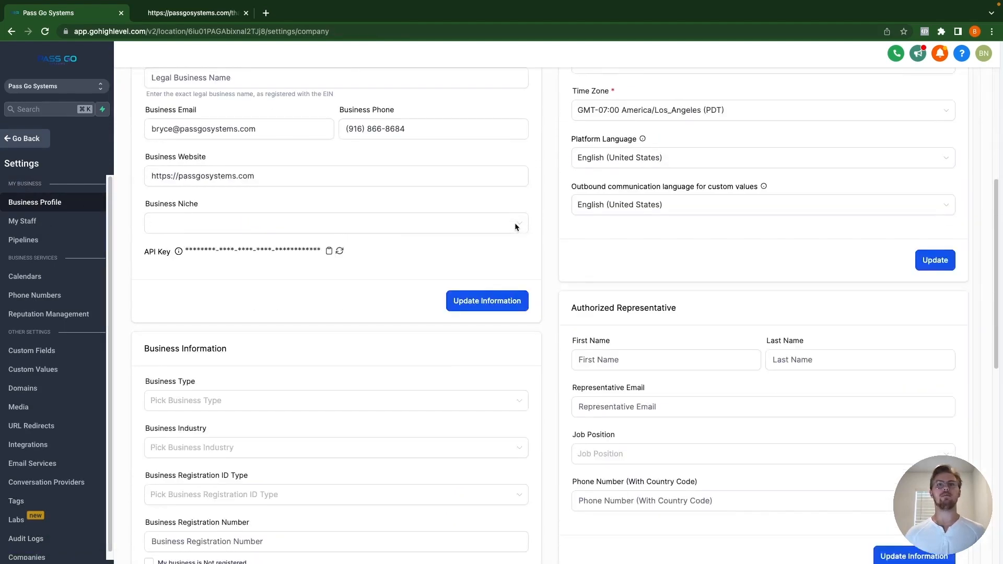
{"action": "scroll", "coordinate": [515, 233], "scroll_direction": "down", "scroll_amount": 4}
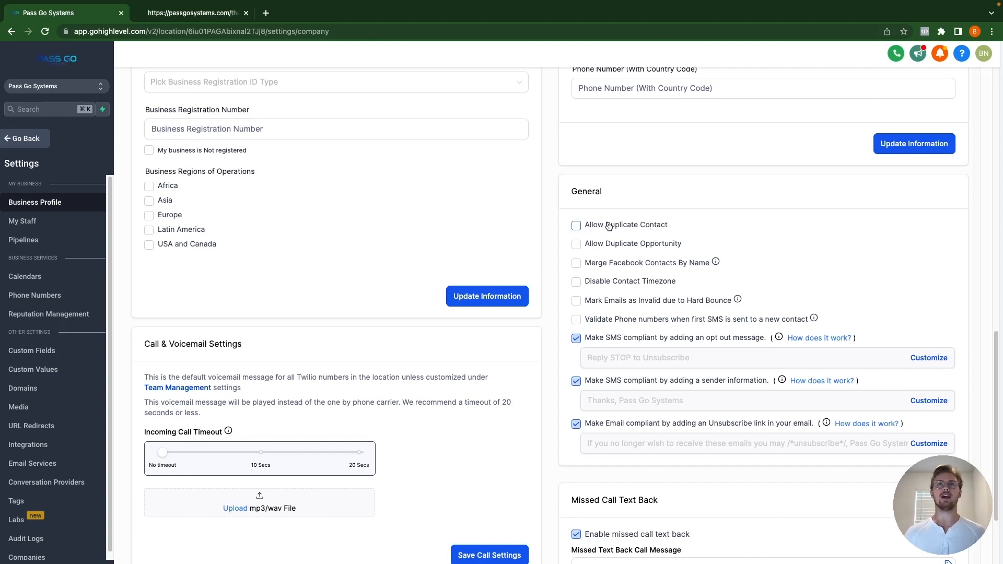
{"action": "left_click", "coordinate": [577, 226]}
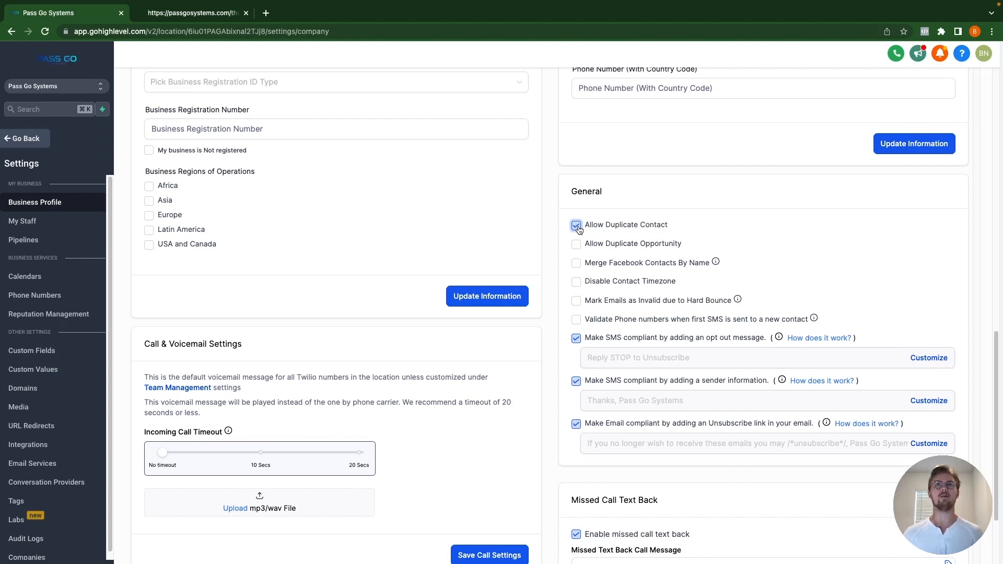
{"action": "left_click", "coordinate": [577, 227]}
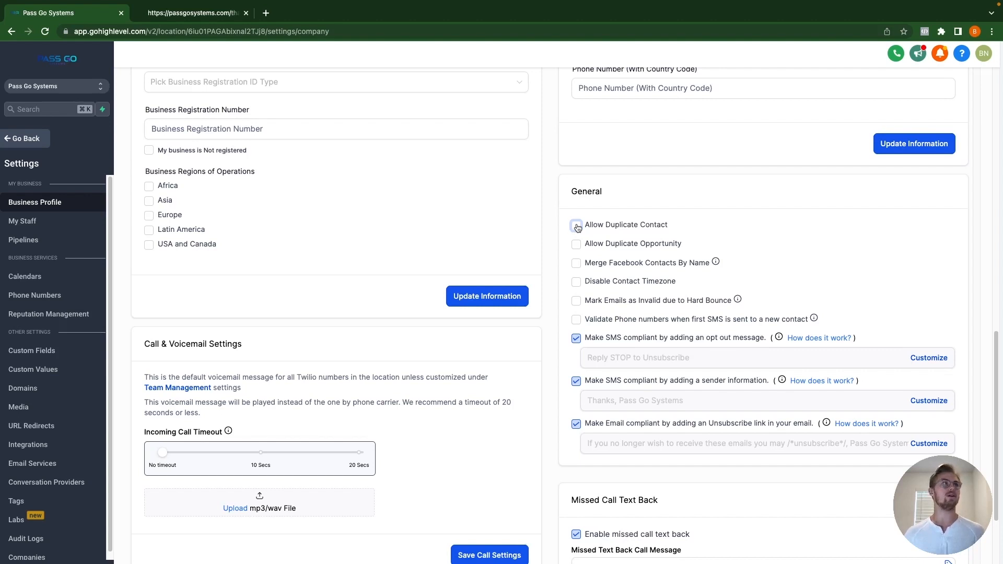
{"action": "left_click", "coordinate": [28, 141]}
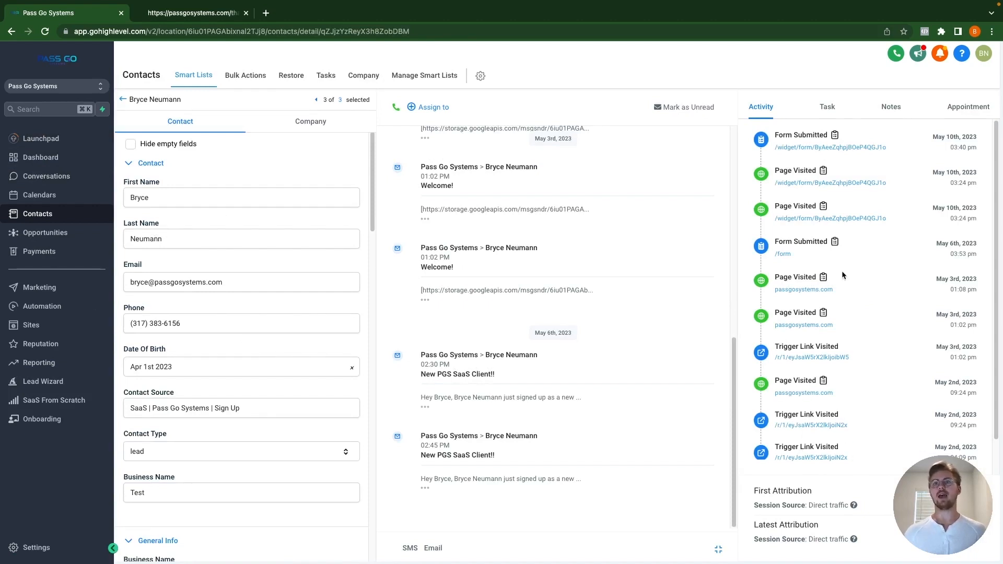
{"action": "scroll", "coordinate": [843, 278], "scroll_direction": "down", "scroll_amount": 2}
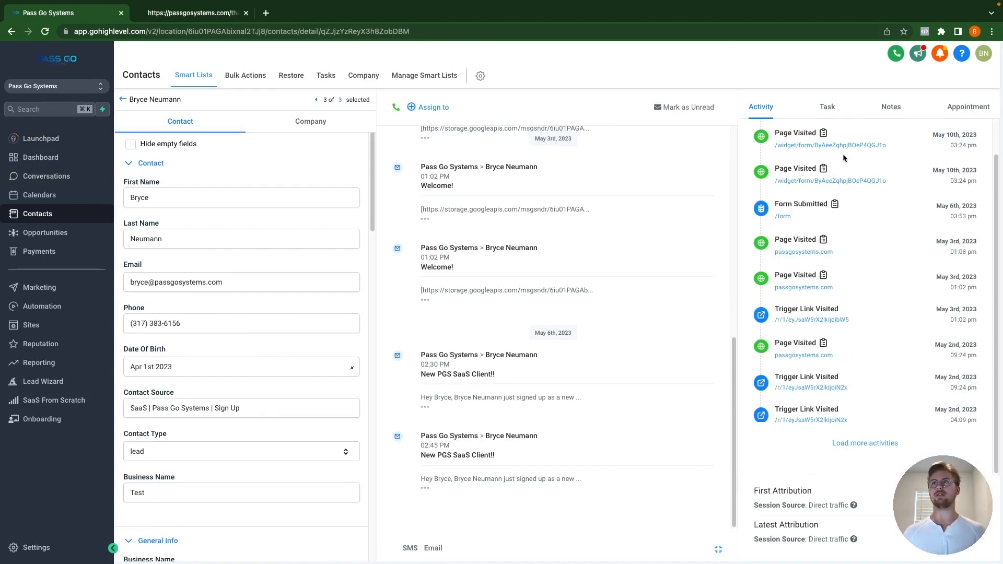
{"action": "left_click", "coordinate": [823, 112]}
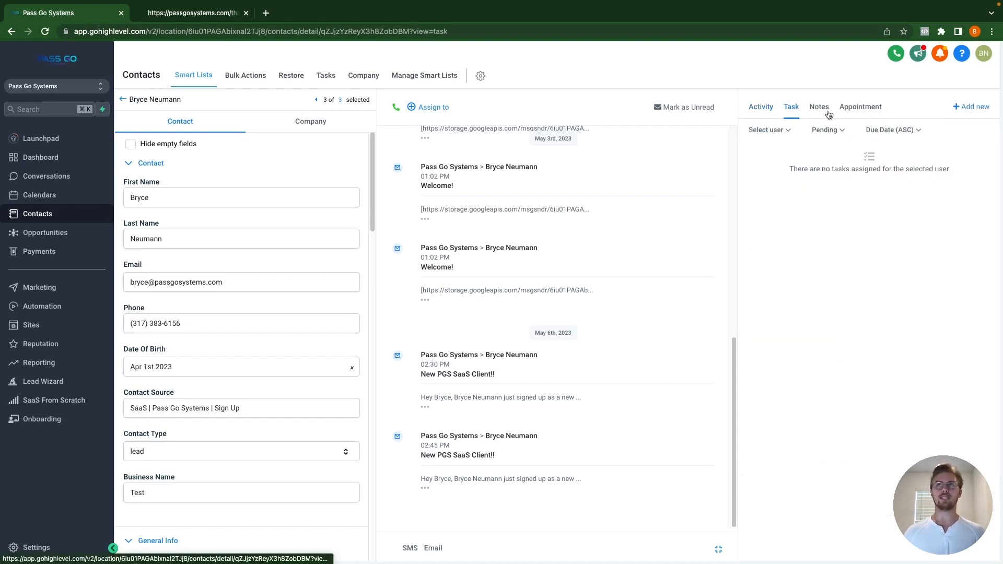
{"action": "left_click", "coordinate": [762, 107]}
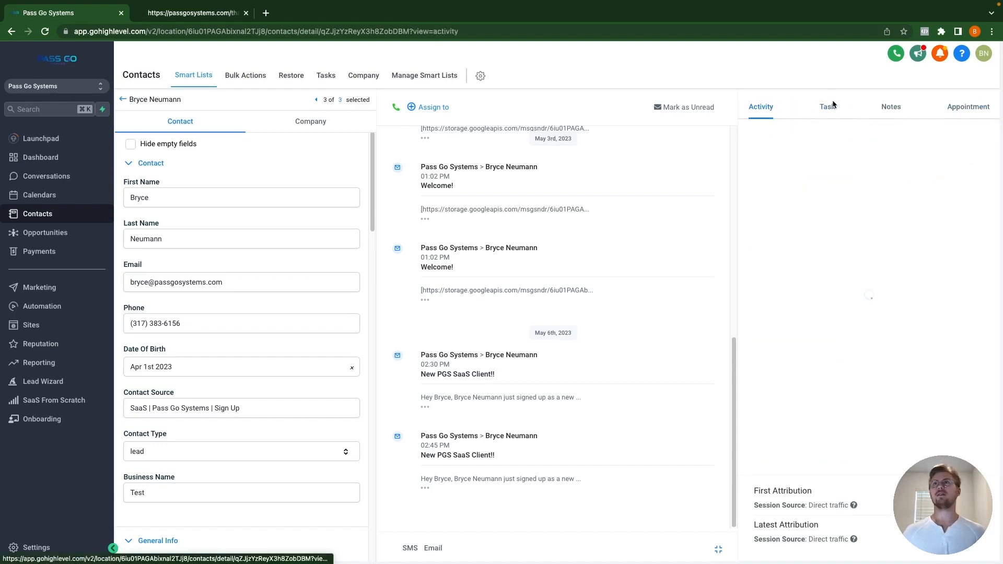
{"action": "left_click", "coordinate": [893, 109]}
{"action": "left_click", "coordinate": [861, 106]}
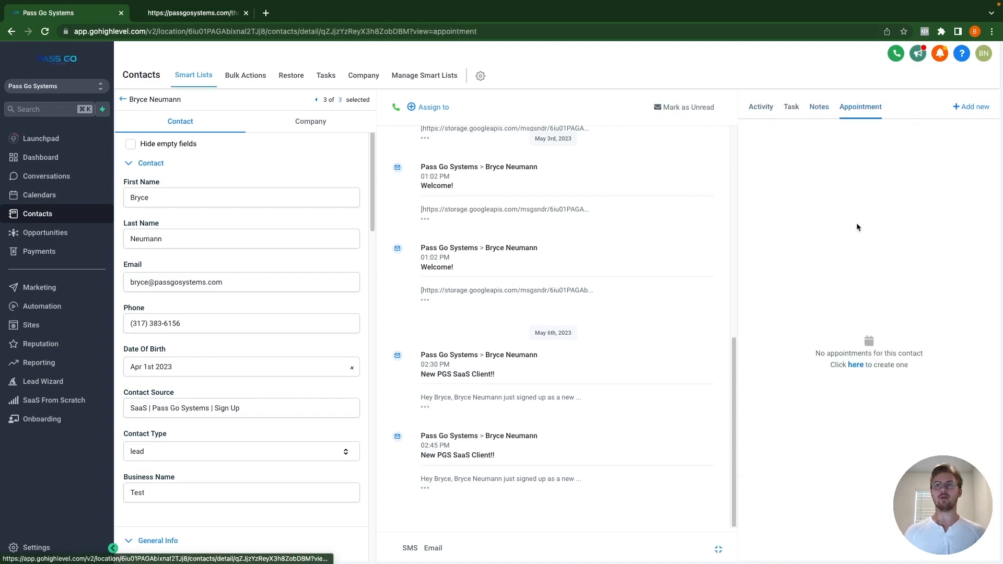
{"action": "left_click", "coordinate": [762, 107]}
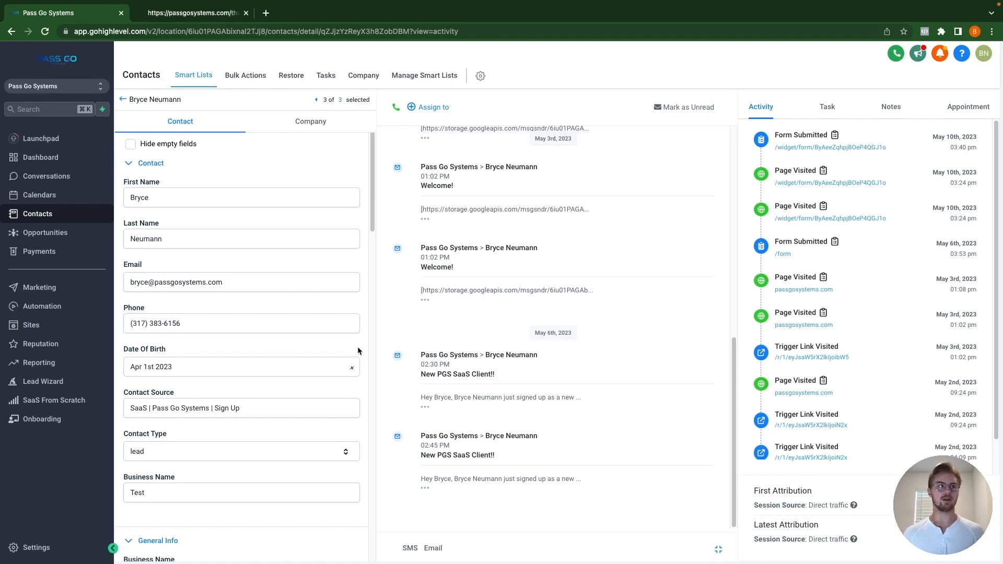
{"action": "left_click", "coordinate": [54, 292]}
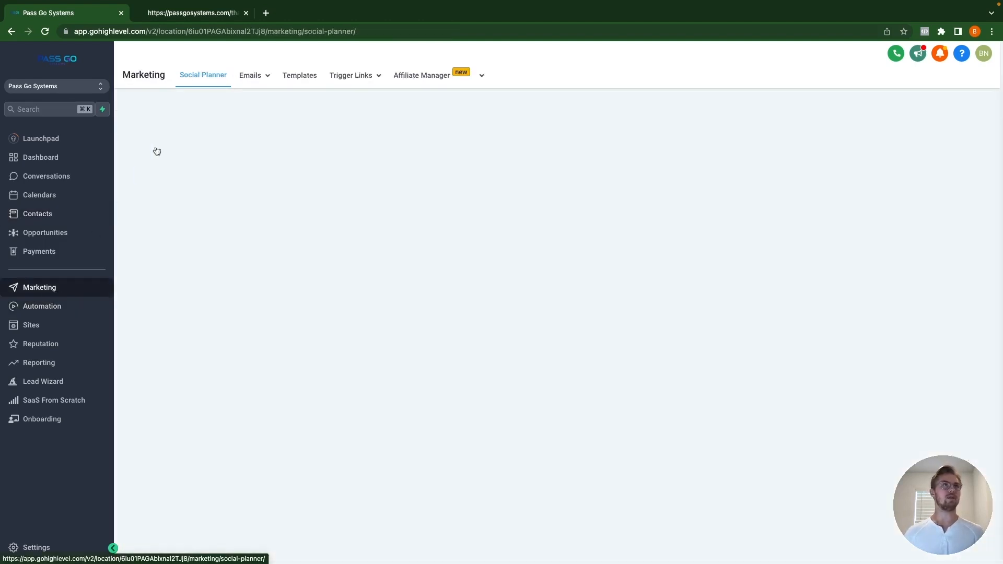
Step: Create a New > Blank Template from Email Templates using the Design Editor
{"action": "mouse_move", "coordinate": [256, 79]}
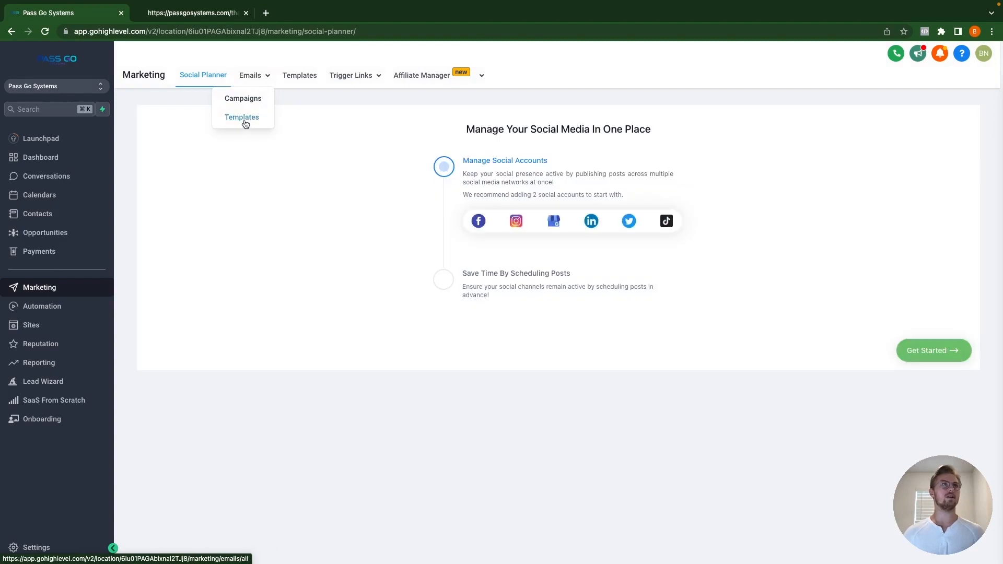
{"action": "left_click", "coordinate": [243, 118]}
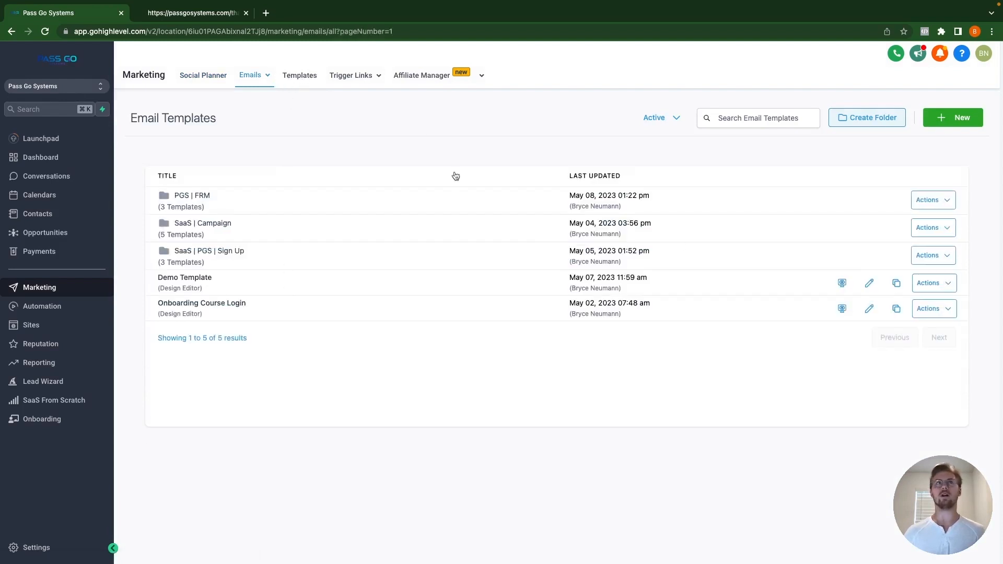
{"action": "left_click", "coordinate": [947, 119]}
{"action": "left_click", "coordinate": [824, 211]}
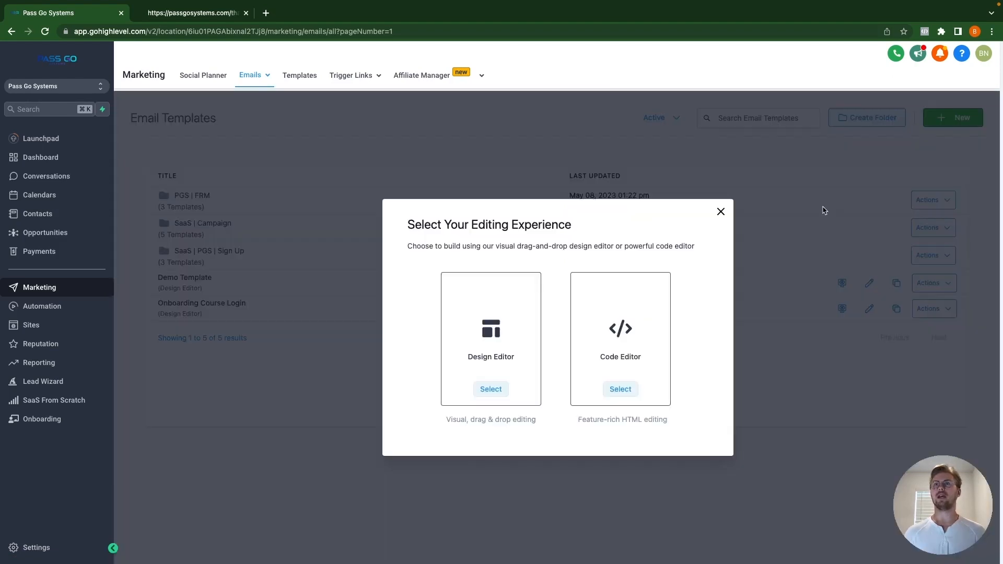
{"action": "left_click", "coordinate": [488, 355]}
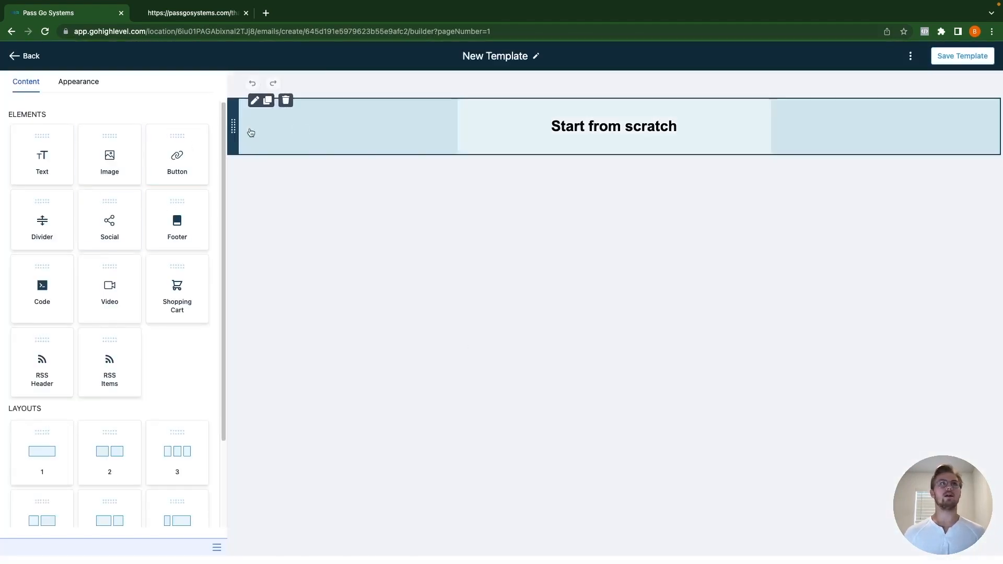
Step: Add a text block, replace its placeholder with 'Hey {{contact.first_name}},' and start a new line
{"action": "left_click_drag", "start_coordinate": [37, 157], "coordinate": [590, 157]}
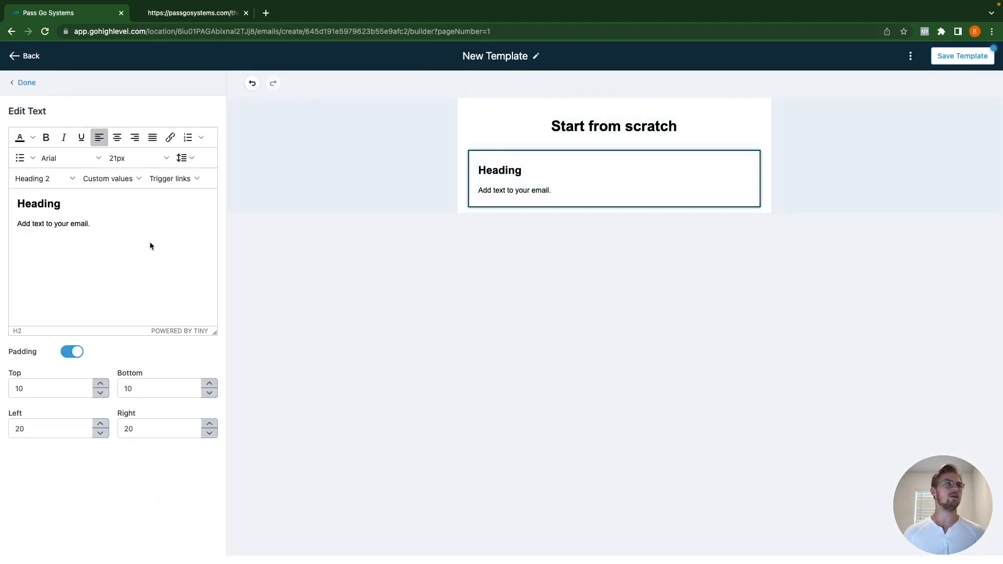
{"action": "left_click_drag", "start_coordinate": [94, 224], "coordinate": [11, 226]}
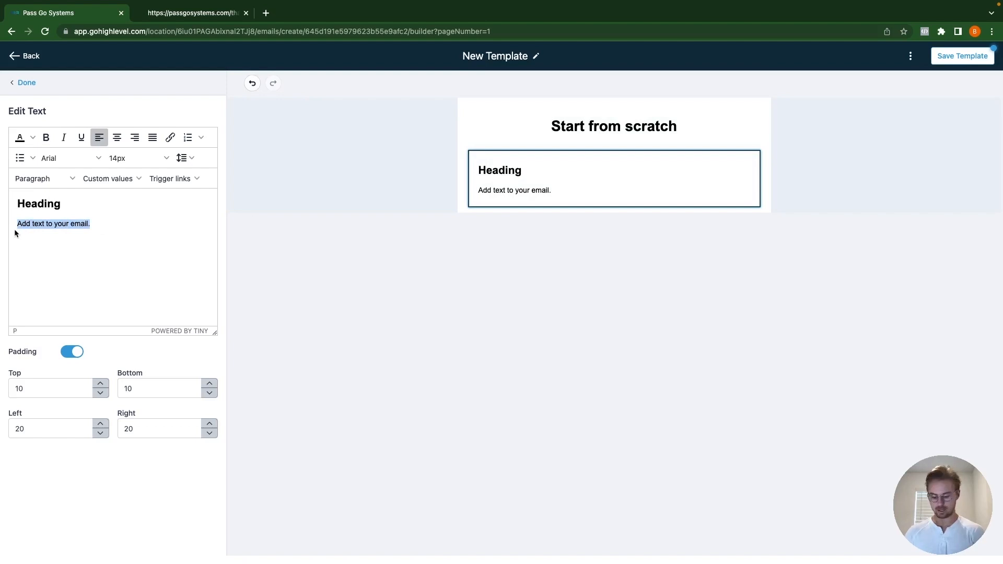
{"action": "key", "text": "BackSpace"}
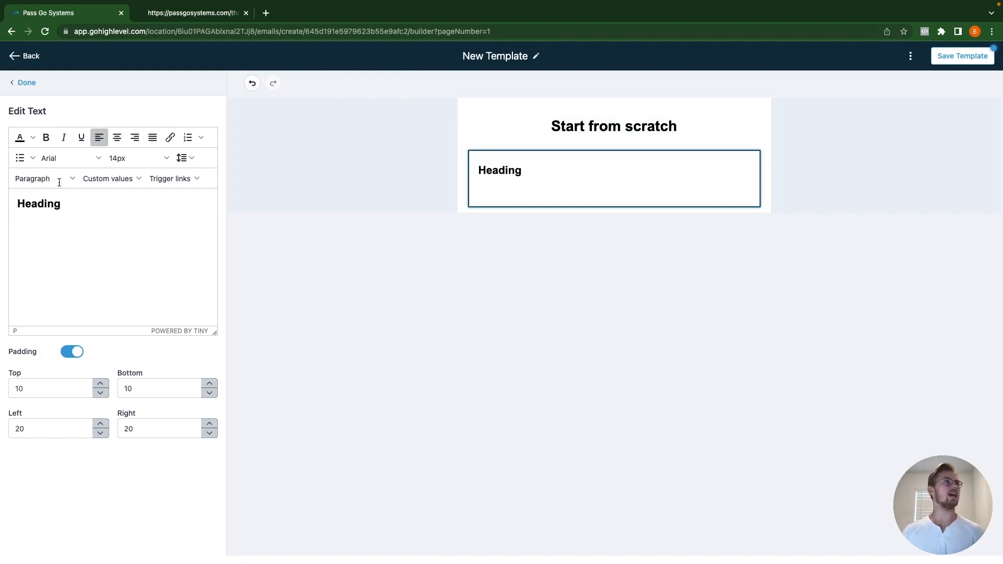
{"action": "left_click", "coordinate": [120, 180]}
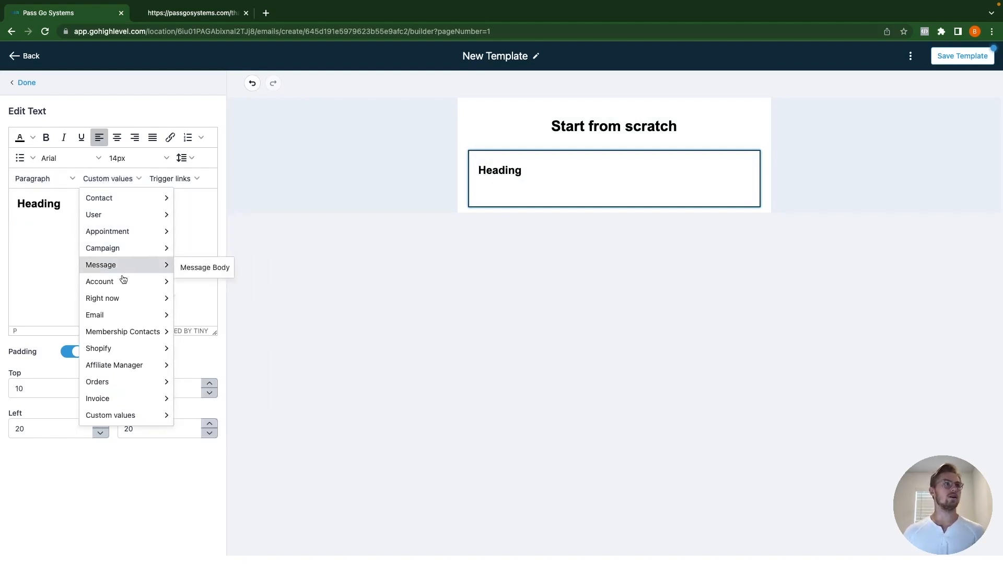
{"action": "mouse_move", "coordinate": [121, 417]}
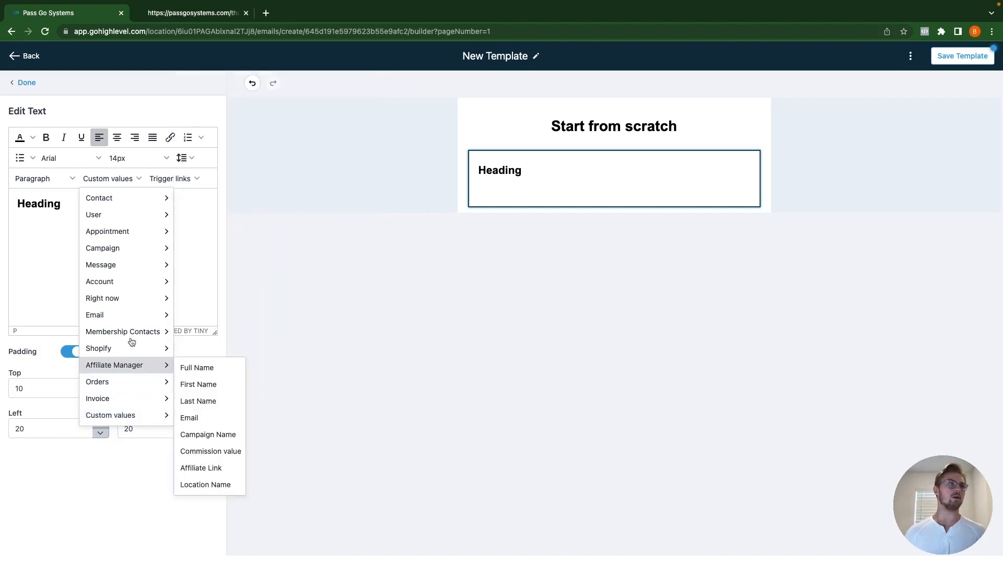
{"action": "mouse_move", "coordinate": [129, 212]}
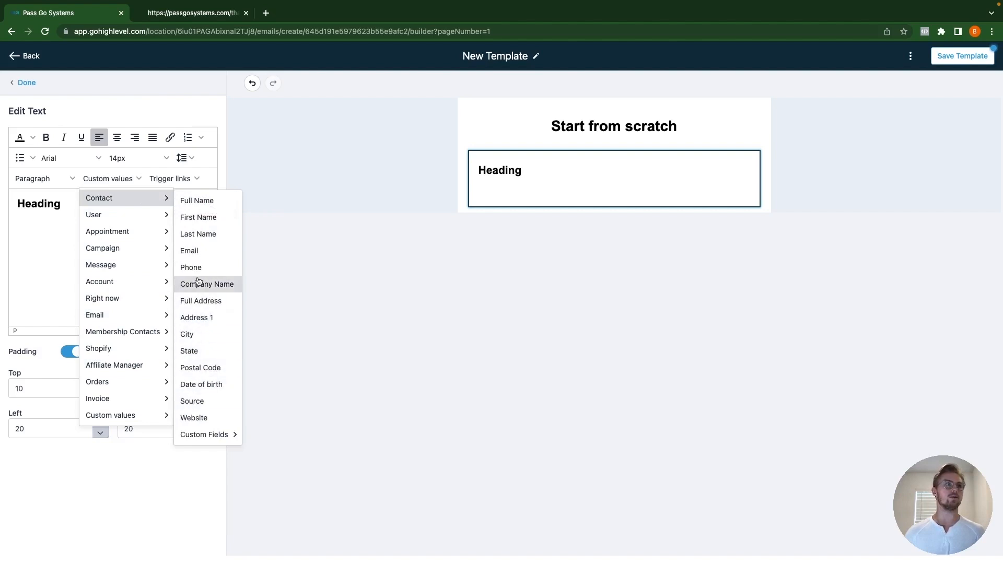
{"action": "left_click", "coordinate": [202, 218]}
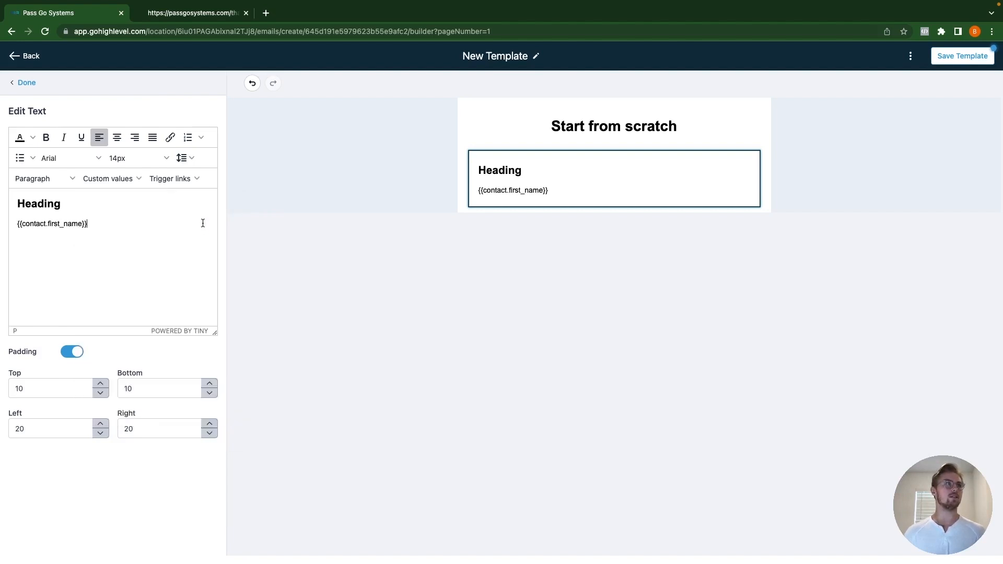
{"action": "left_click", "coordinate": [19, 225]}
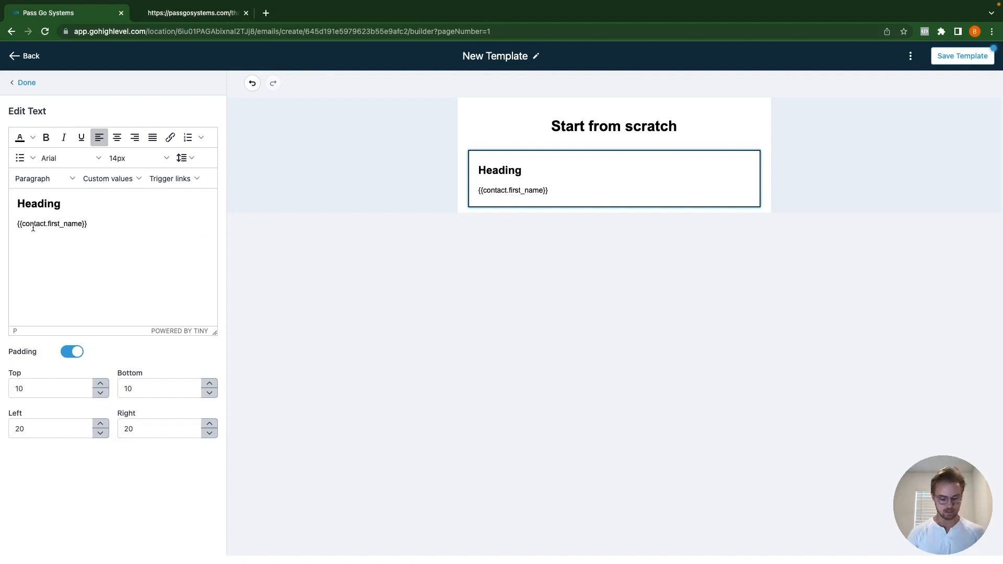
{"action": "type", "text": "Hey"}
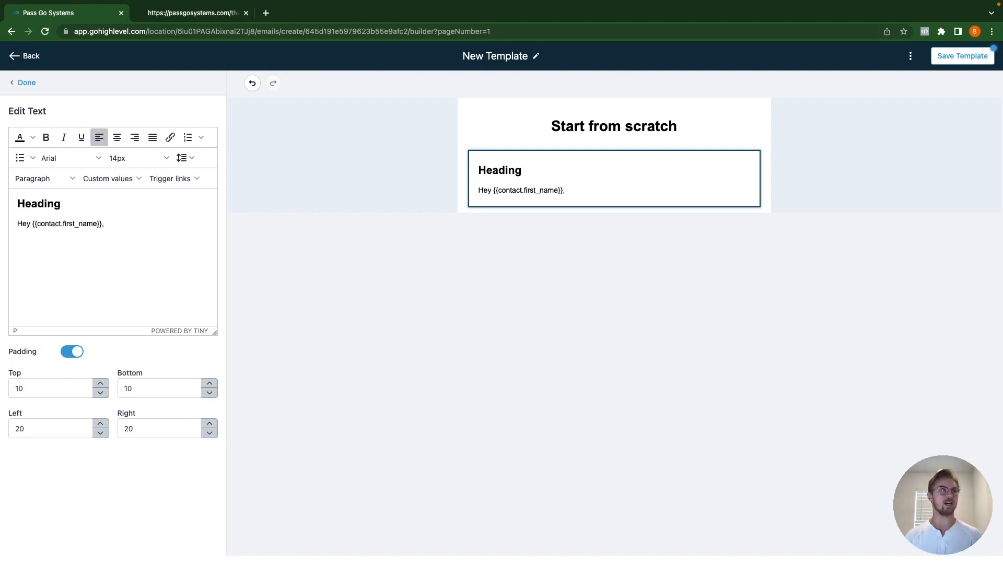
{"action": "key", "text": "Return"}
{"action": "key", "text": "Return"}
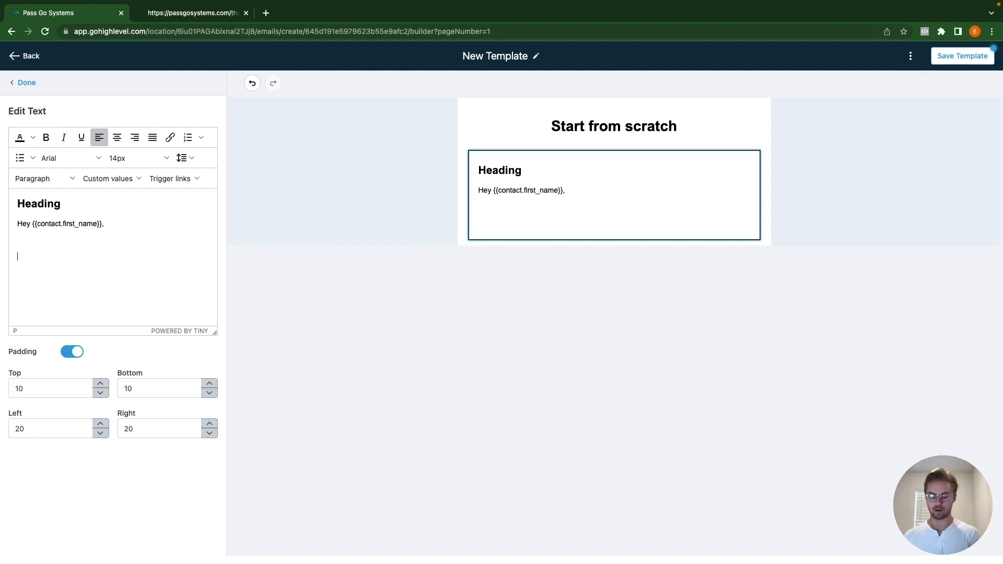
Step: Insert {{contact.budget}} within 'Thanks for signing up… your budget was still … Is that correct?'
{"action": "left_click", "coordinate": [111, 179]}
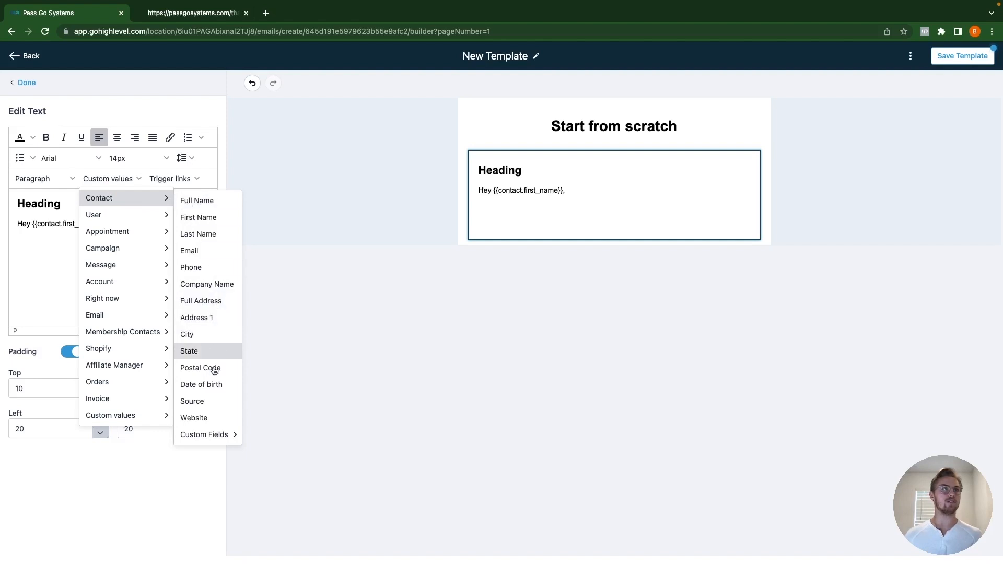
{"action": "mouse_move", "coordinate": [210, 438]}
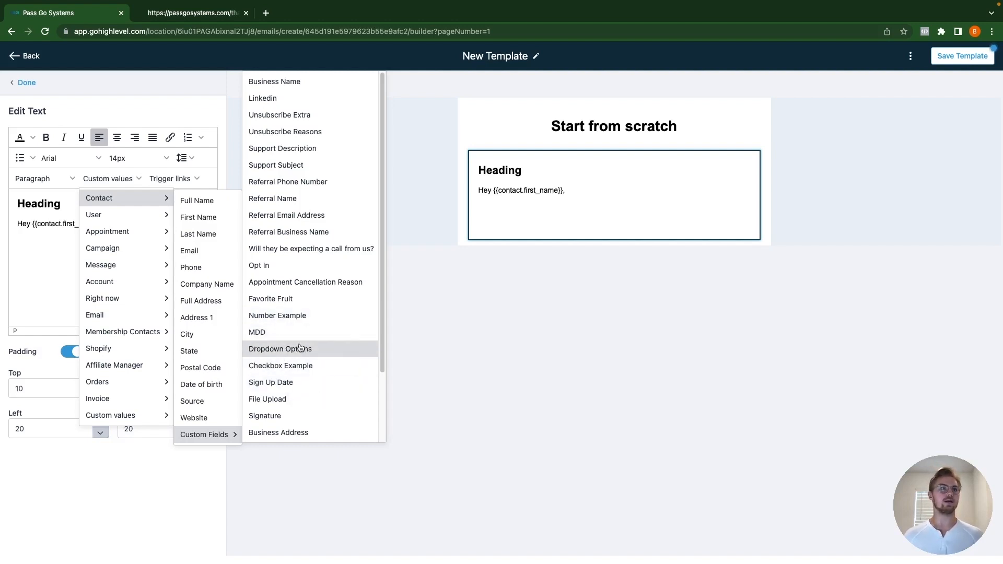
{"action": "scroll", "coordinate": [293, 416], "scroll_direction": "down", "scroll_amount": 1}
{"action": "scroll", "coordinate": [294, 417], "scroll_direction": "down", "scroll_amount": 2}
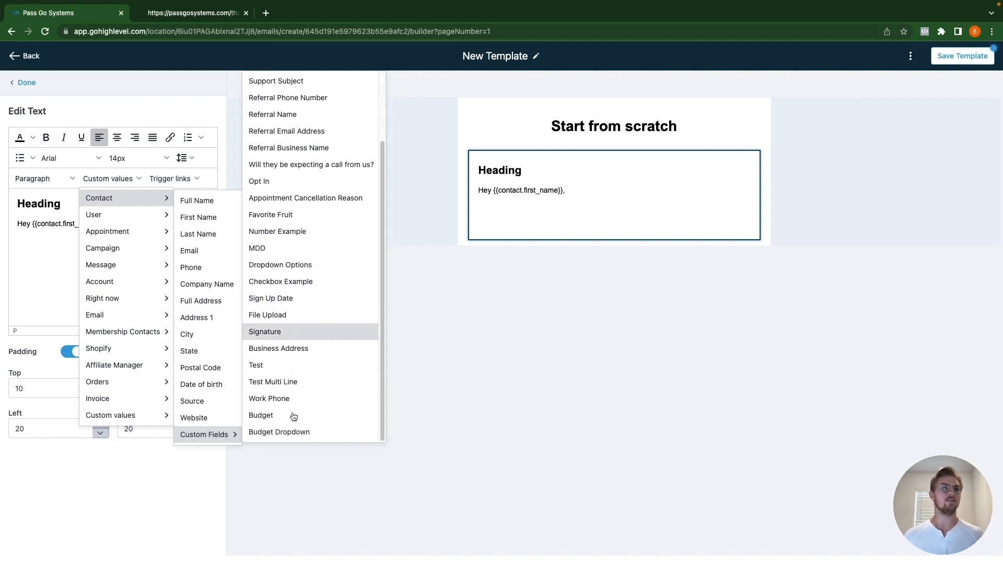
{"action": "left_click", "coordinate": [294, 416]}
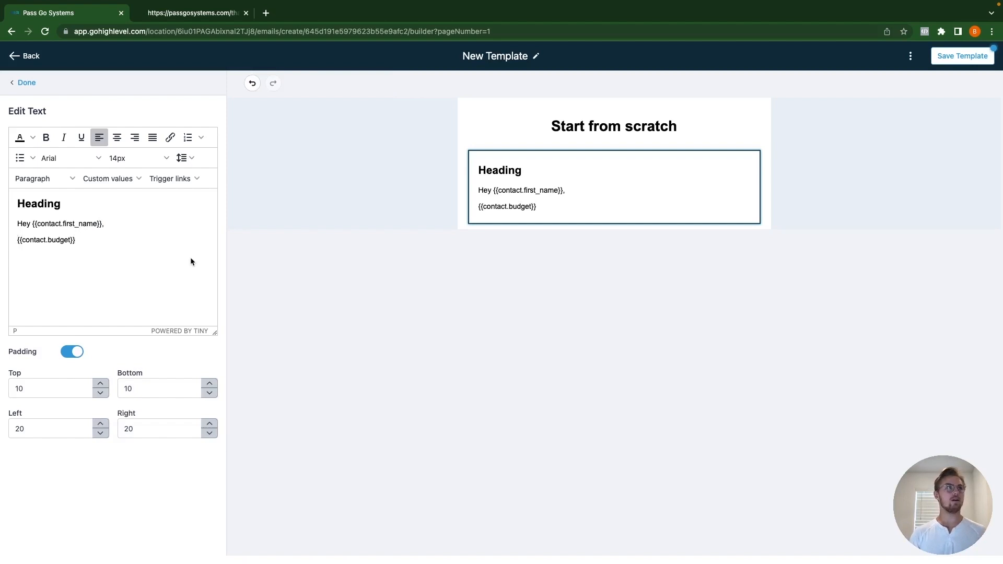
{"action": "type", "text": "Thanks for "}
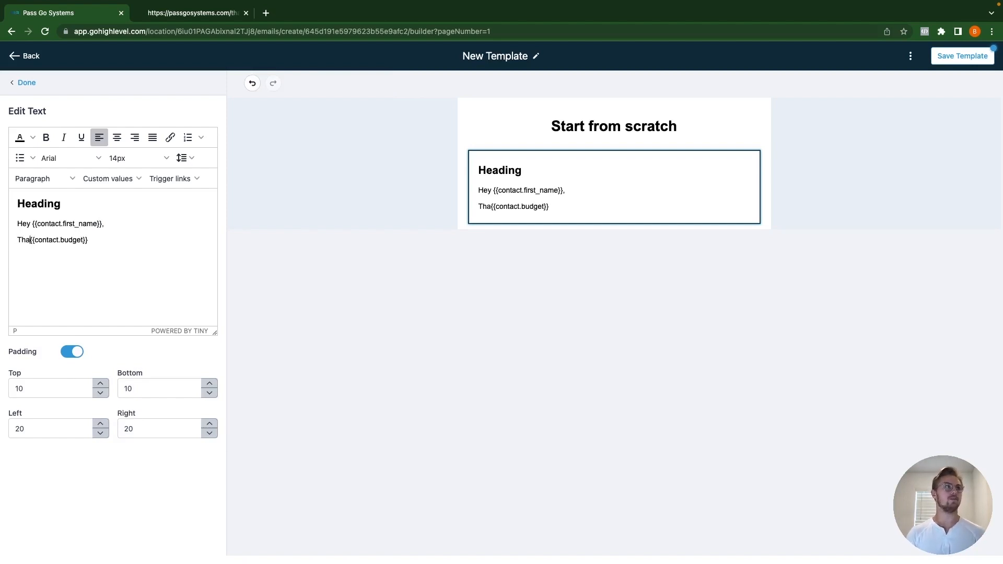
{"action": "type", "text": "signing up.  J"}
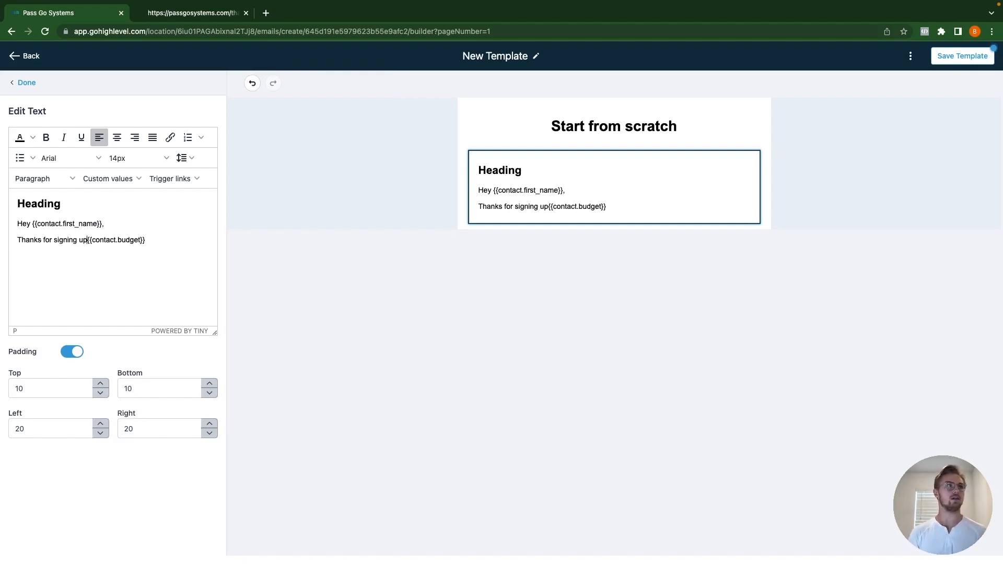
{"action": "type", "text": "ust wan"}
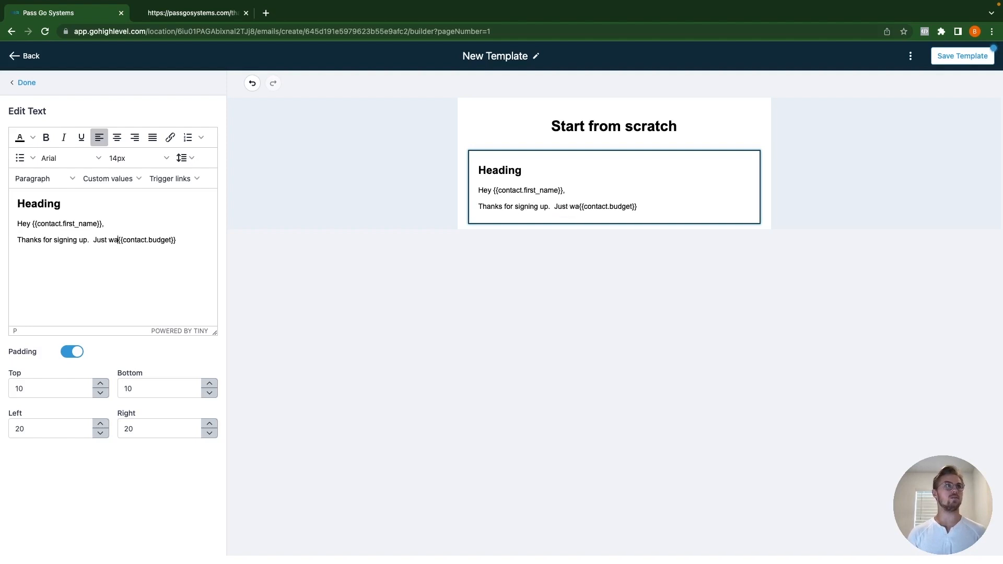
{"action": "type", "text": "ted to conf"}
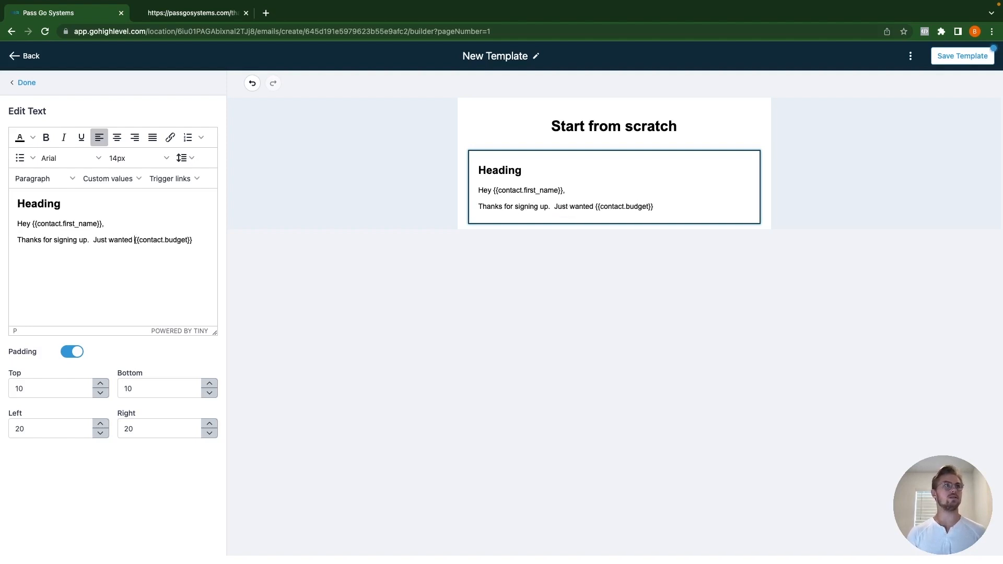
{"action": "type", "text": "irm that your "}
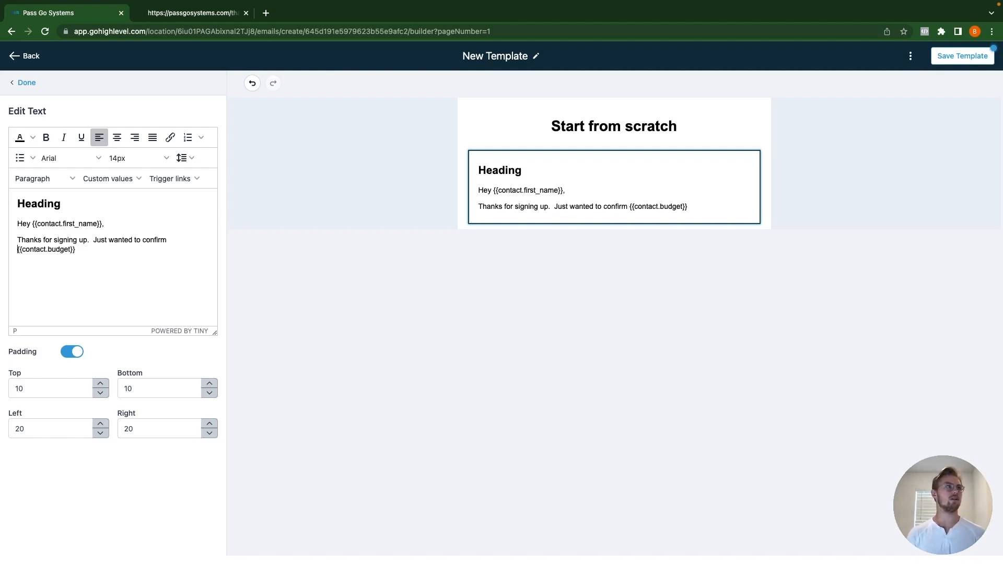
{"action": "type", "text": "budget was"}
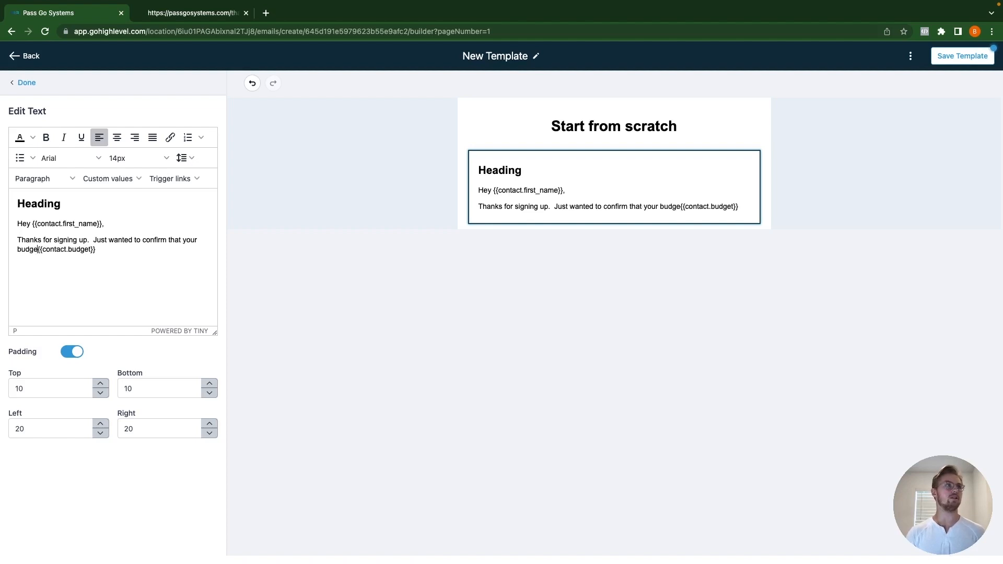
{"action": "type", "text": " still "}
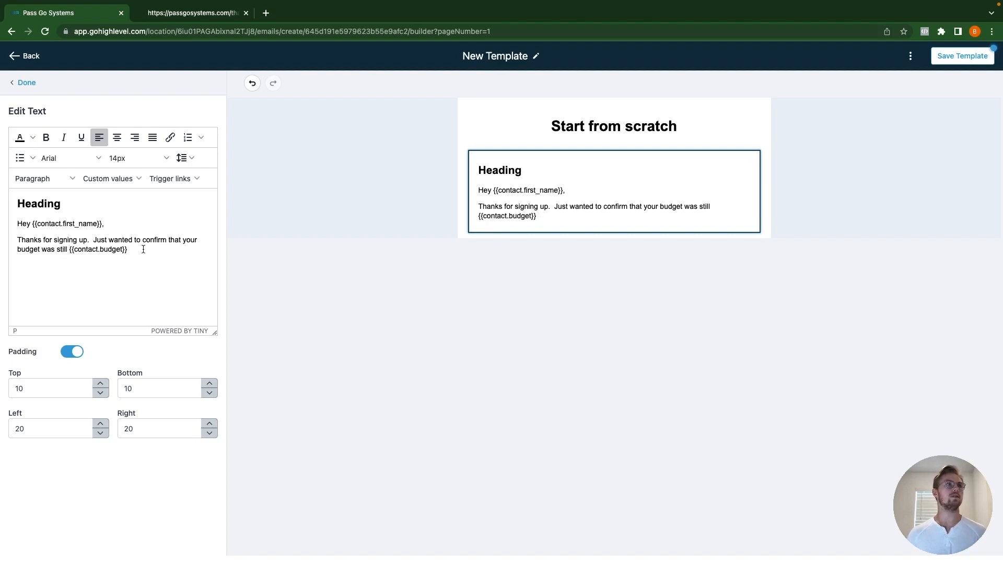
{"action": "type", "text": "  I"}
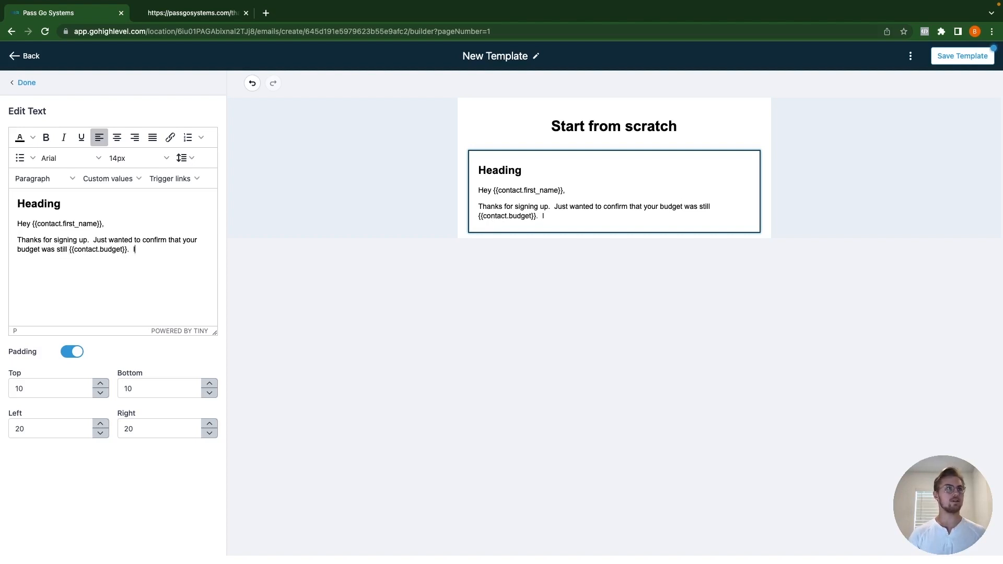
{"action": "type", "text": "s that ccorr"}
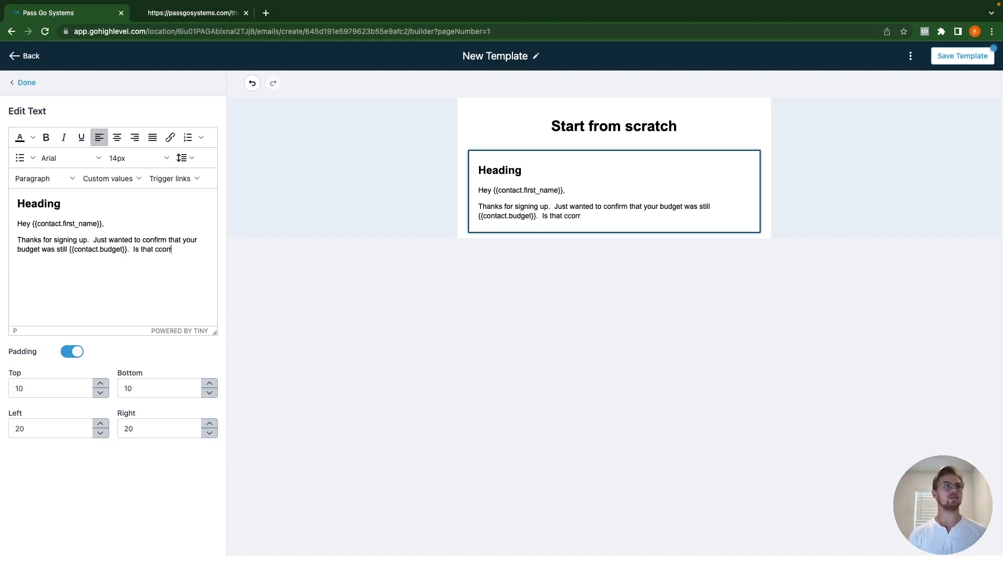
{"action": "key", "text": "BackSpace"}
{"action": "key", "text": "BackSpace"}
{"action": "key", "text": "BackSpace"}
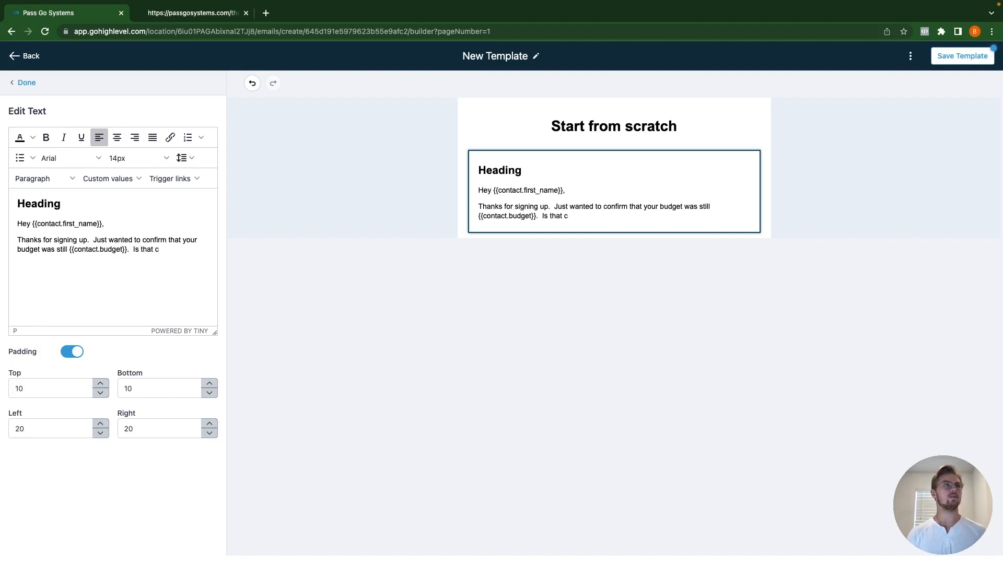
{"action": "type", "text": "orrect?"}
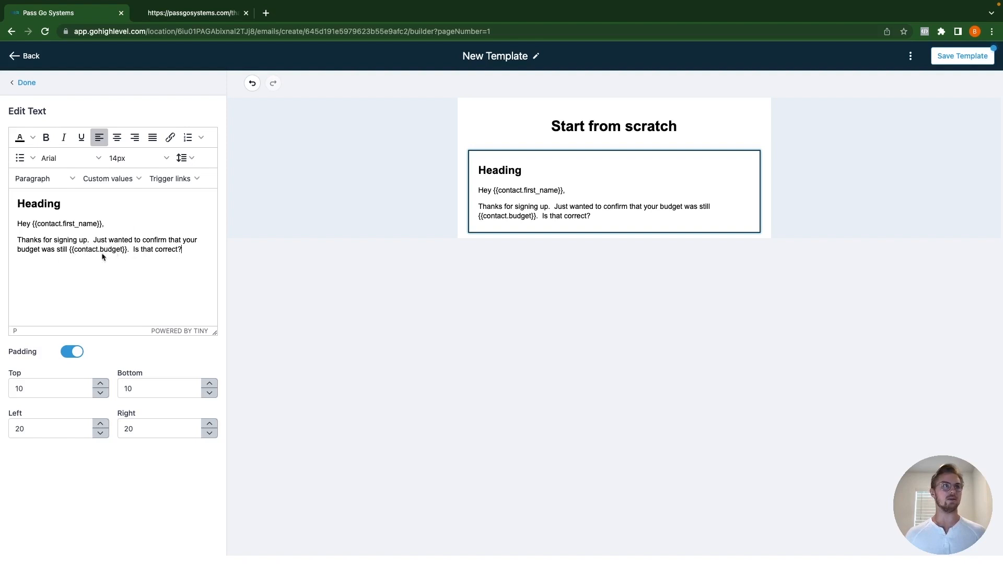
Step: Browse the contact custom-field merge list without inserting, then show the trial thank-you tab
{"action": "left_click", "coordinate": [112, 179]}
{"action": "mouse_move", "coordinate": [135, 209]}
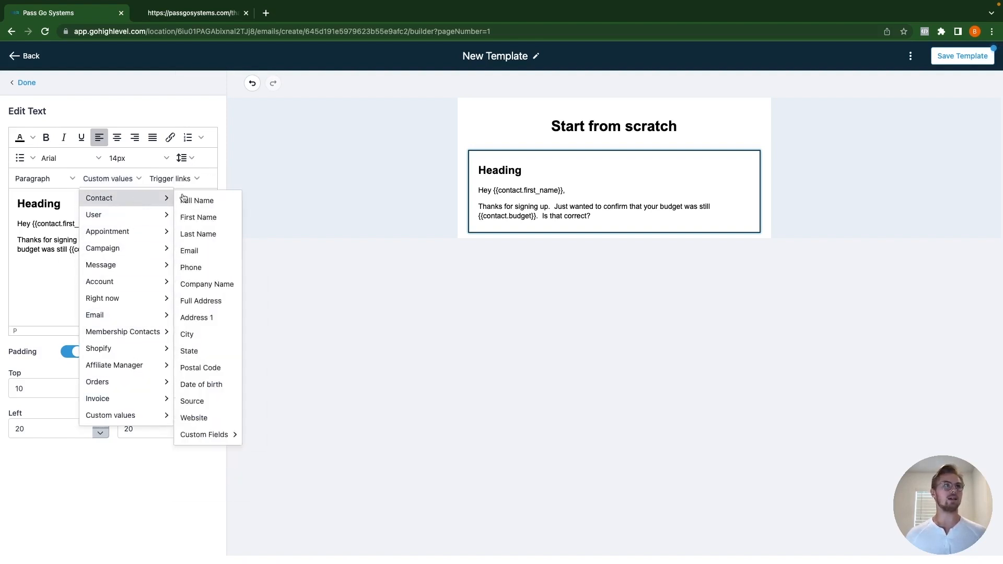
{"action": "mouse_move", "coordinate": [208, 435]}
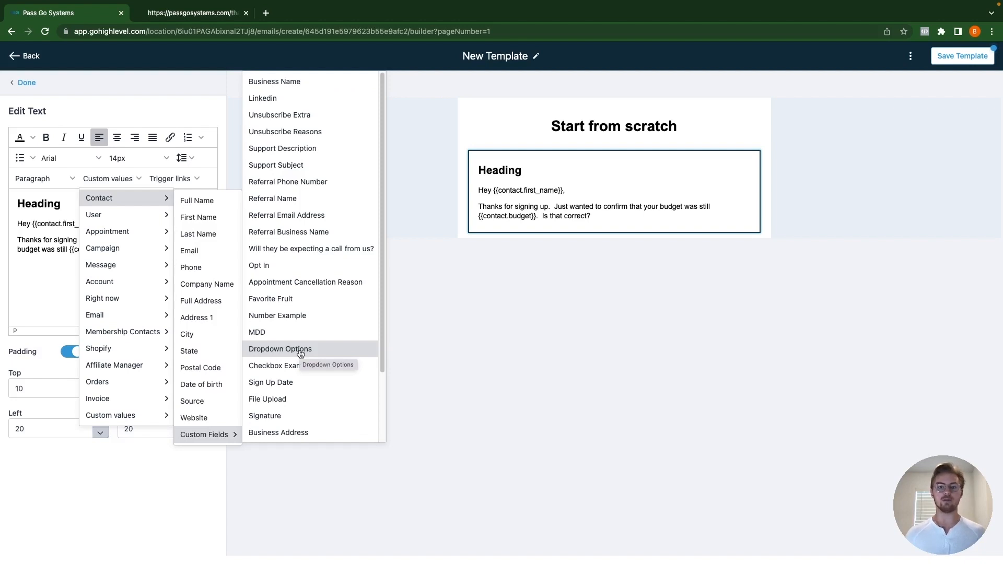
{"action": "scroll", "coordinate": [303, 357], "scroll_direction": "down", "scroll_amount": 2}
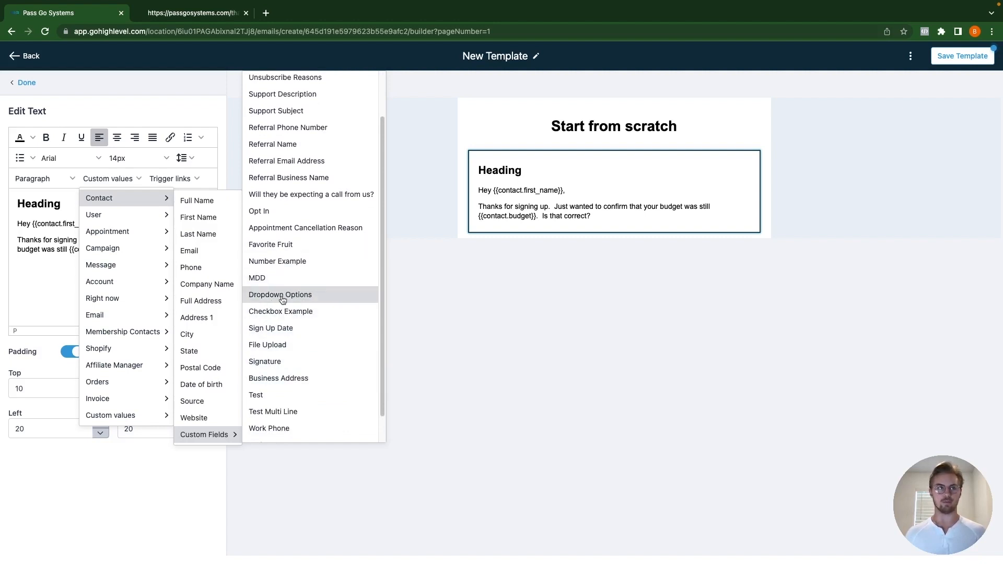
{"action": "left_click", "coordinate": [473, 447]}
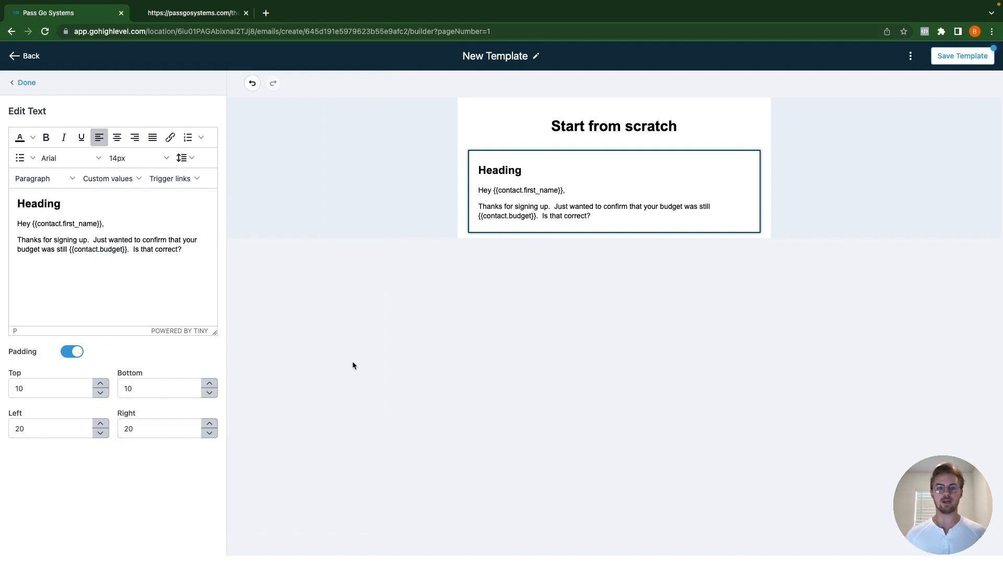
{"action": "left_click", "coordinate": [175, 13]}
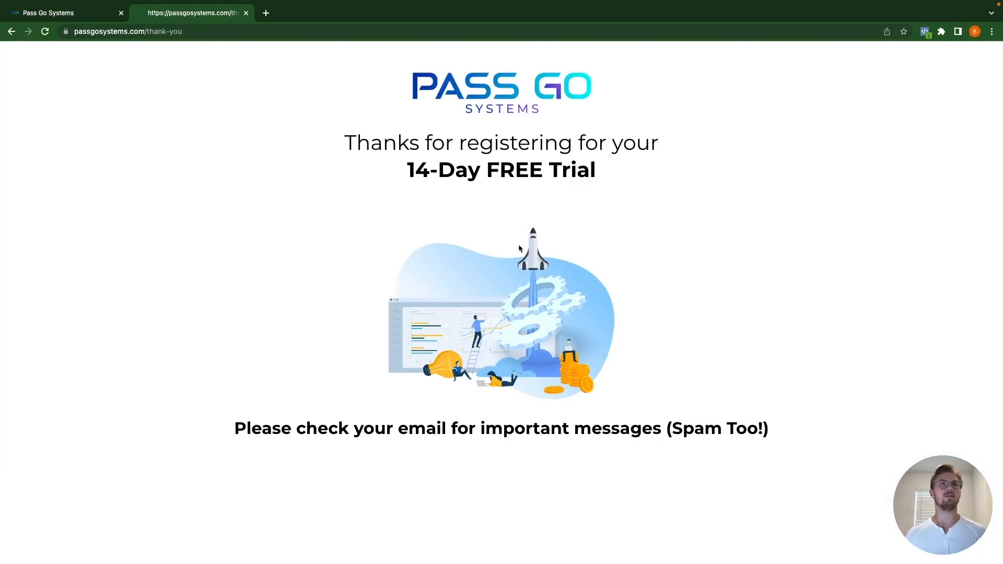